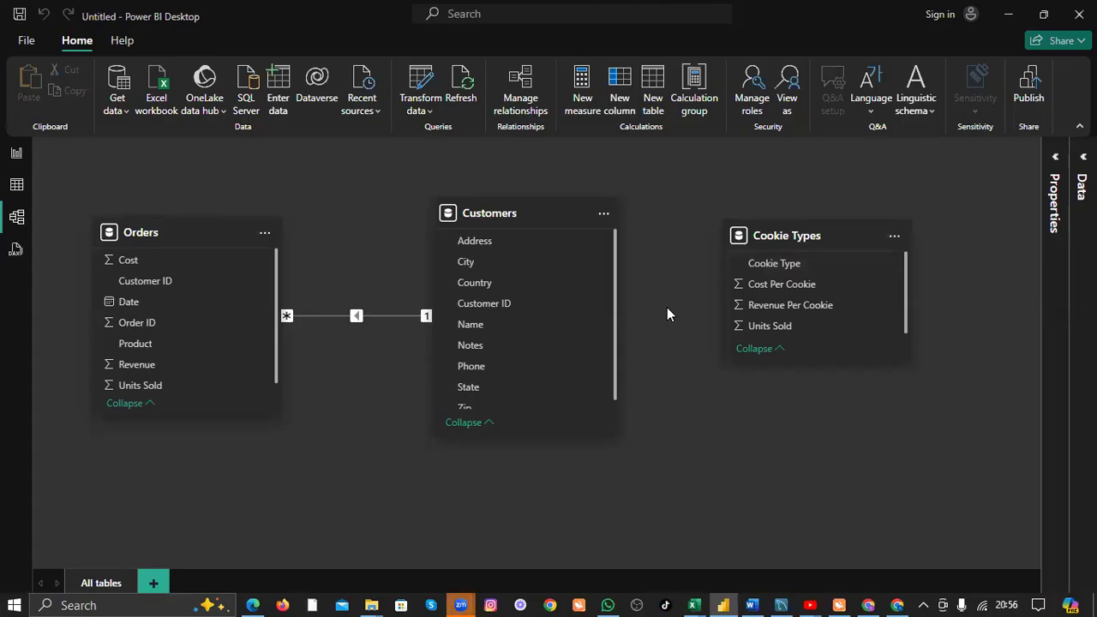
Delete the relationship between the Orders and Customers tables in the model diagram.
right_click(356, 318)
key(Escape)
key(Delete)
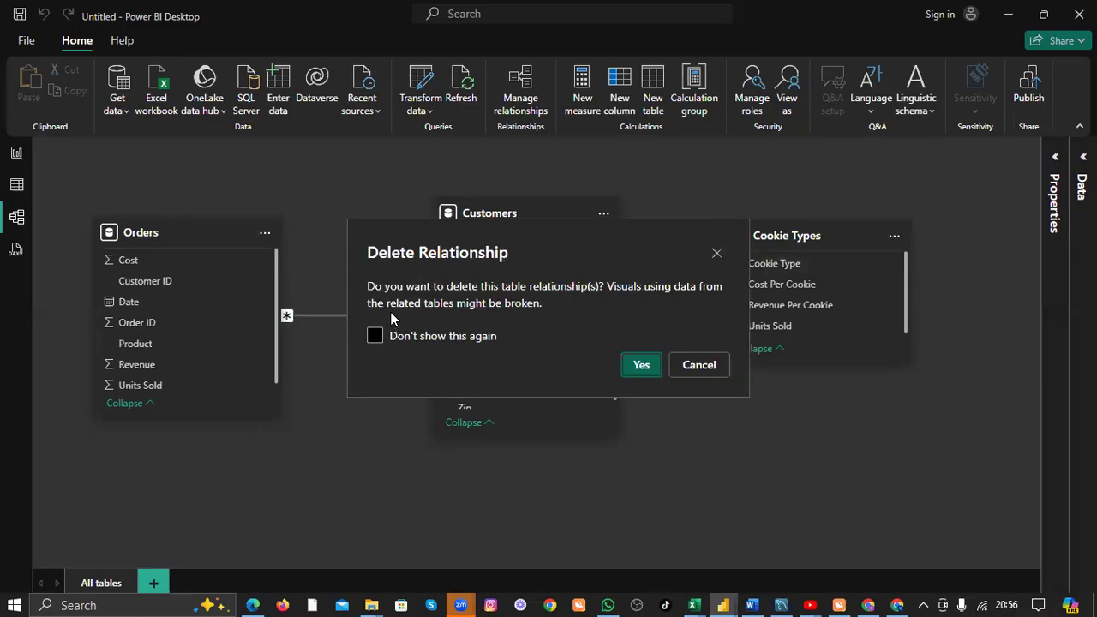
click(641, 364)
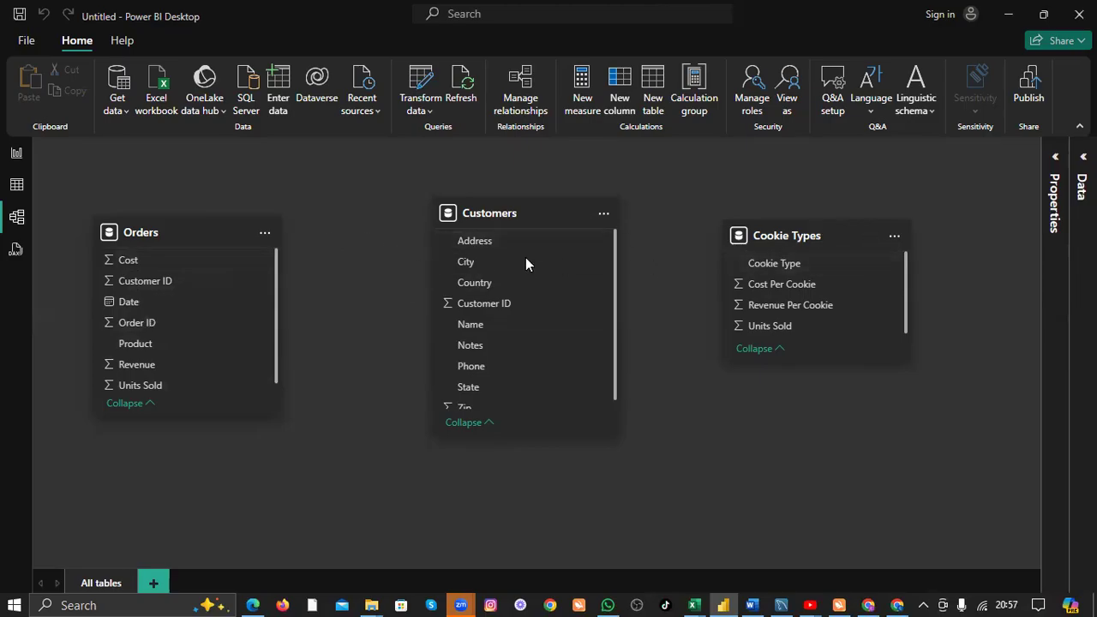
Compare the Orders and Customers tables' data, checking the Customer ID column that both tables contain.
click(16, 184)
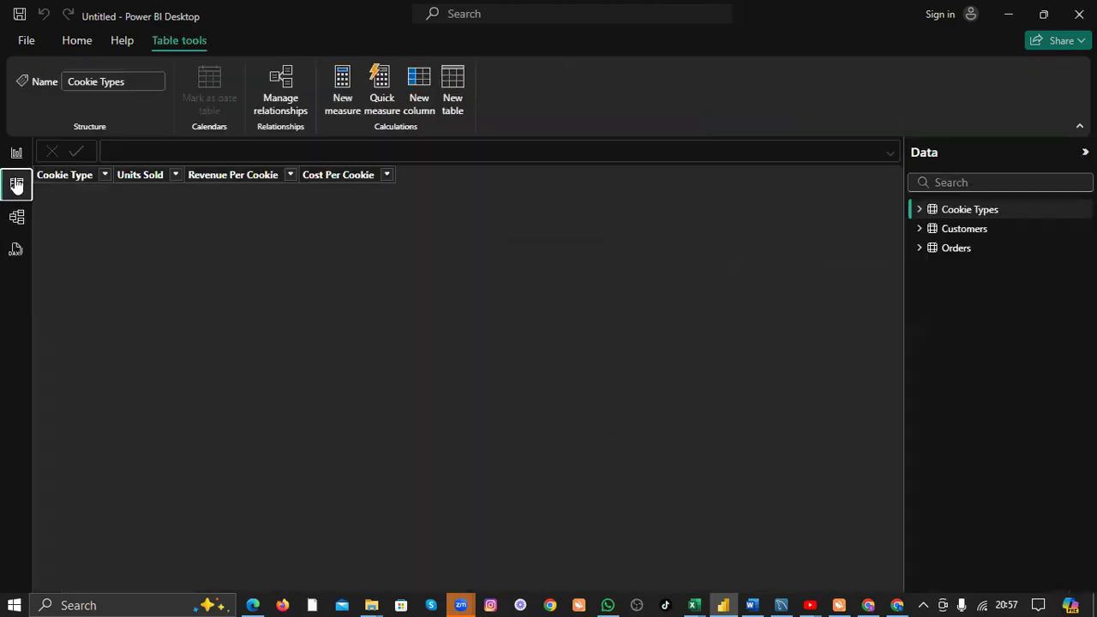
click(953, 249)
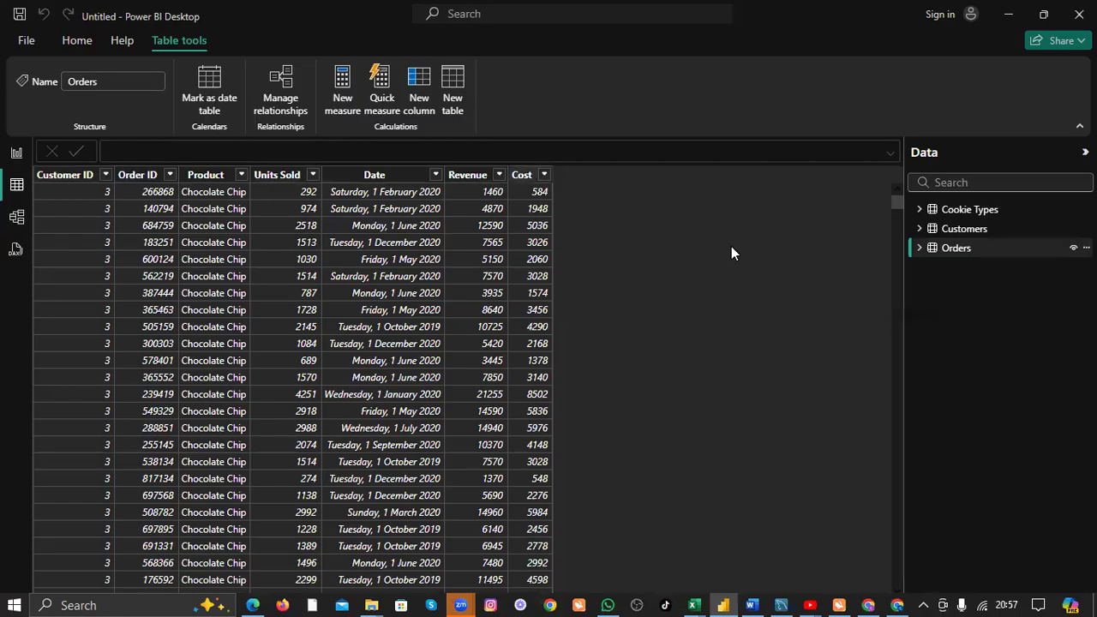
click(957, 231)
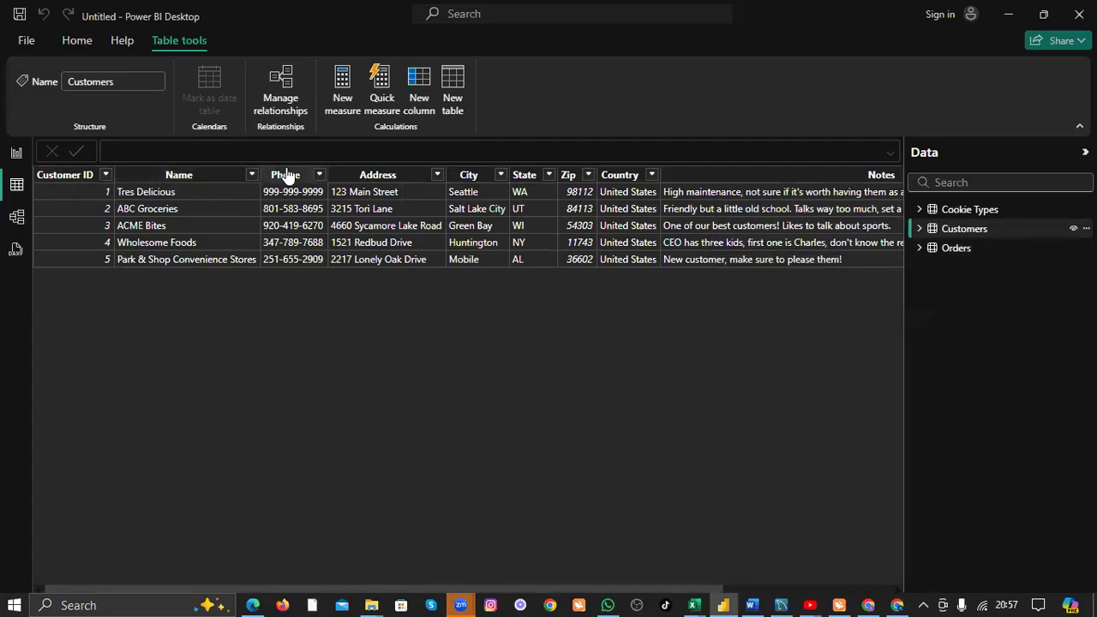
click(963, 250)
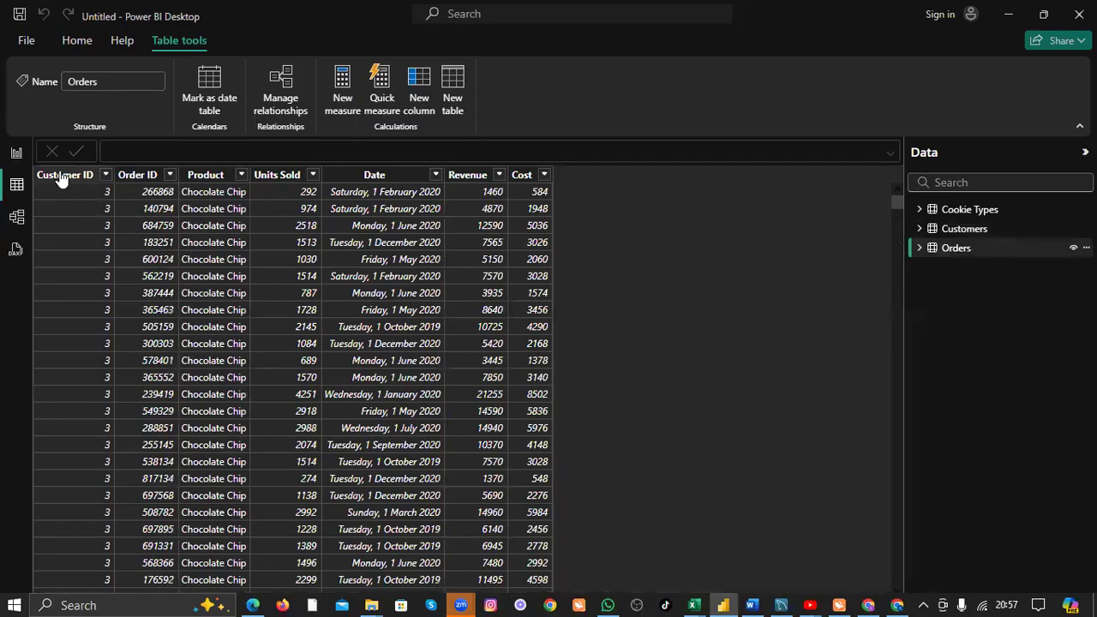
click(989, 233)
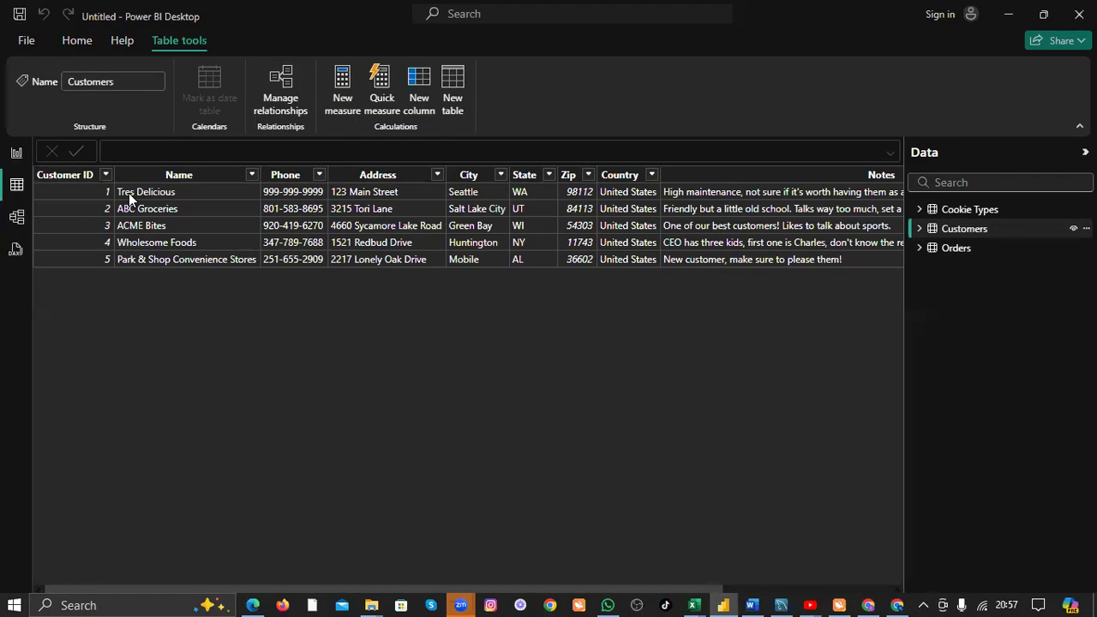
click(986, 250)
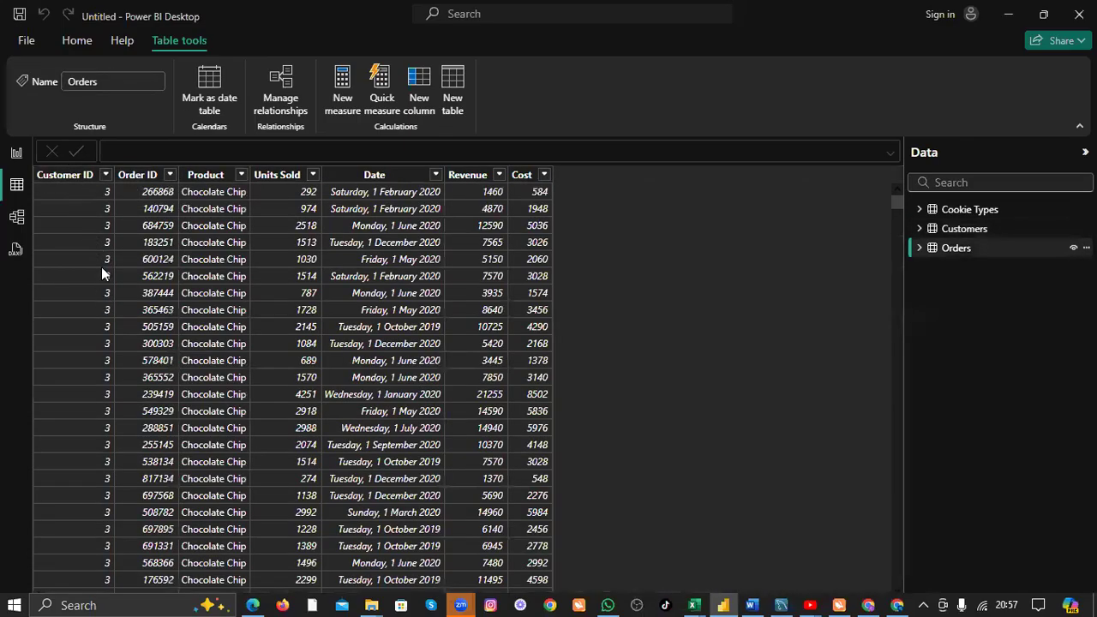
click(979, 234)
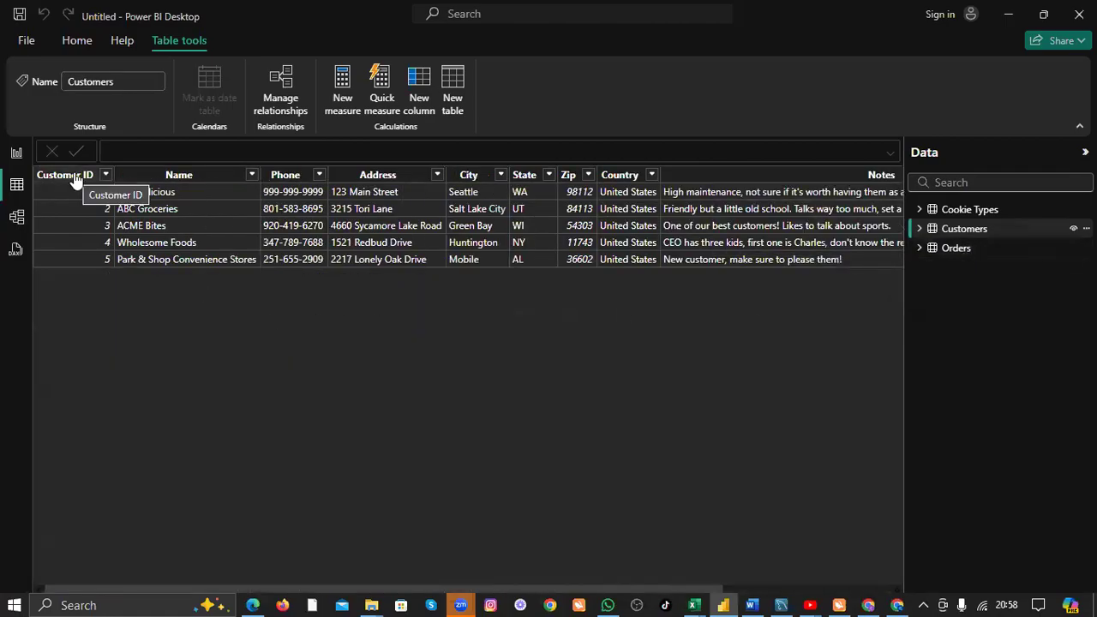
click(965, 252)
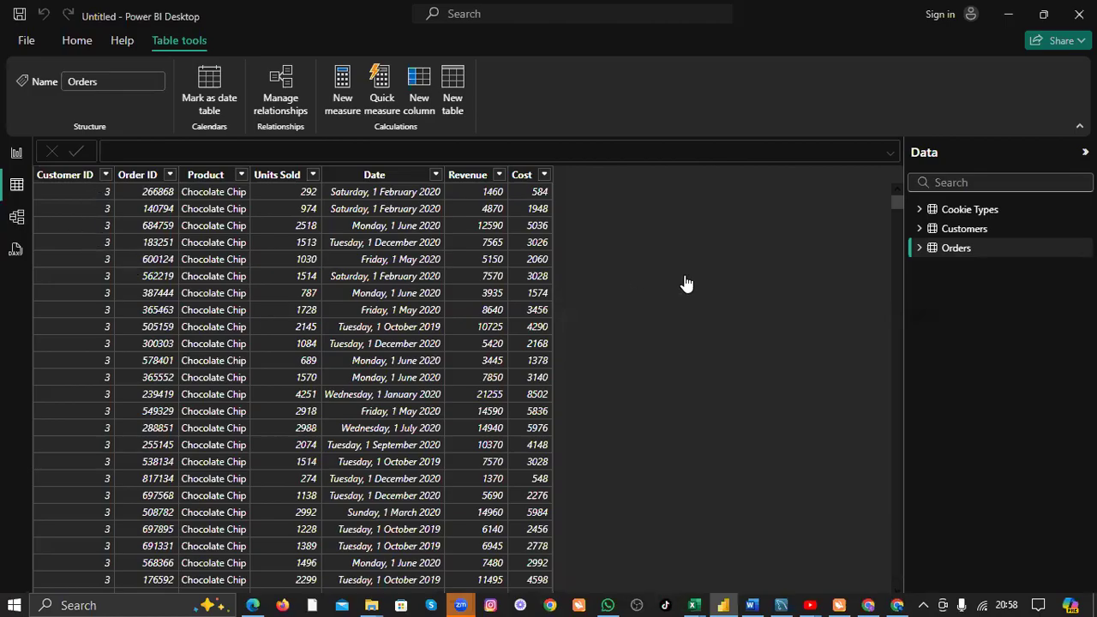
click(966, 254)
click(964, 228)
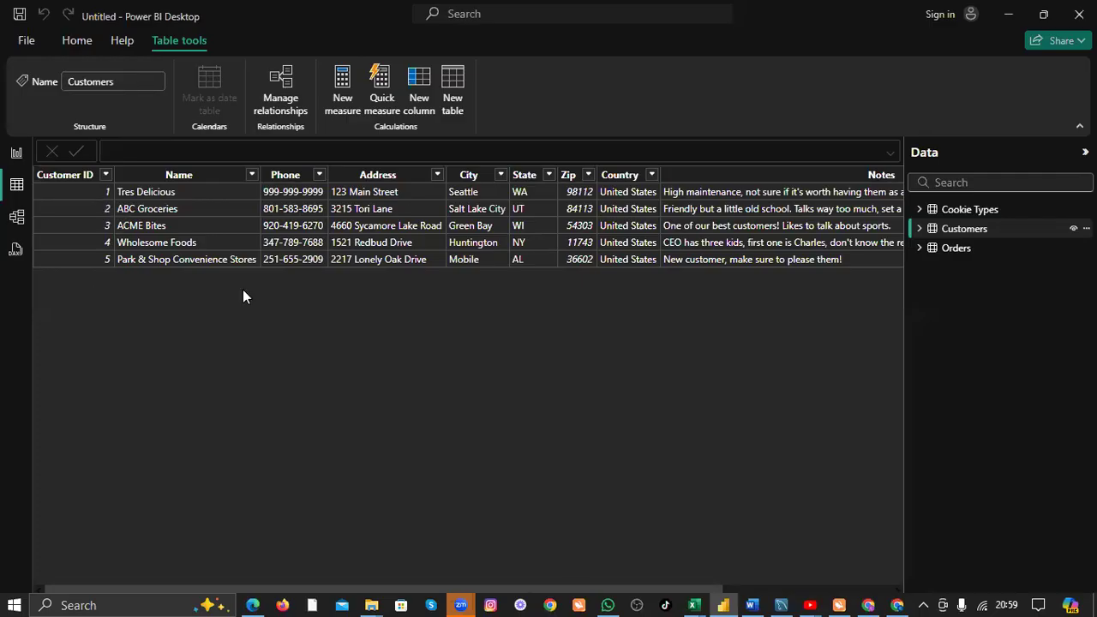
Look through the Orders table's rows to check how Customer ID values repeat.
click(957, 248)
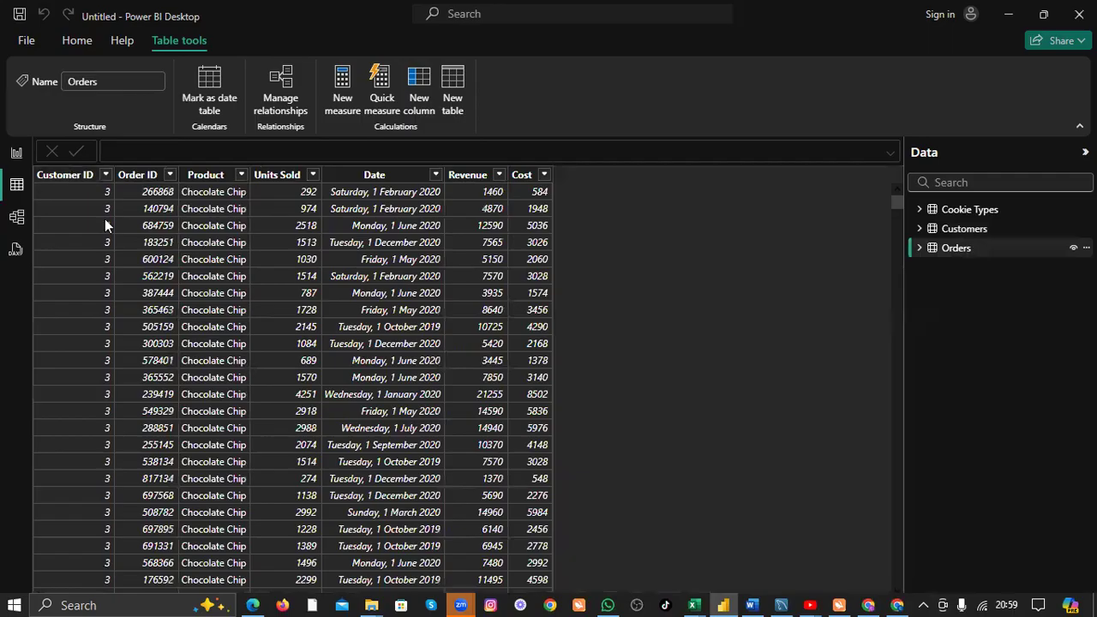
scroll(95, 295, down, 20)
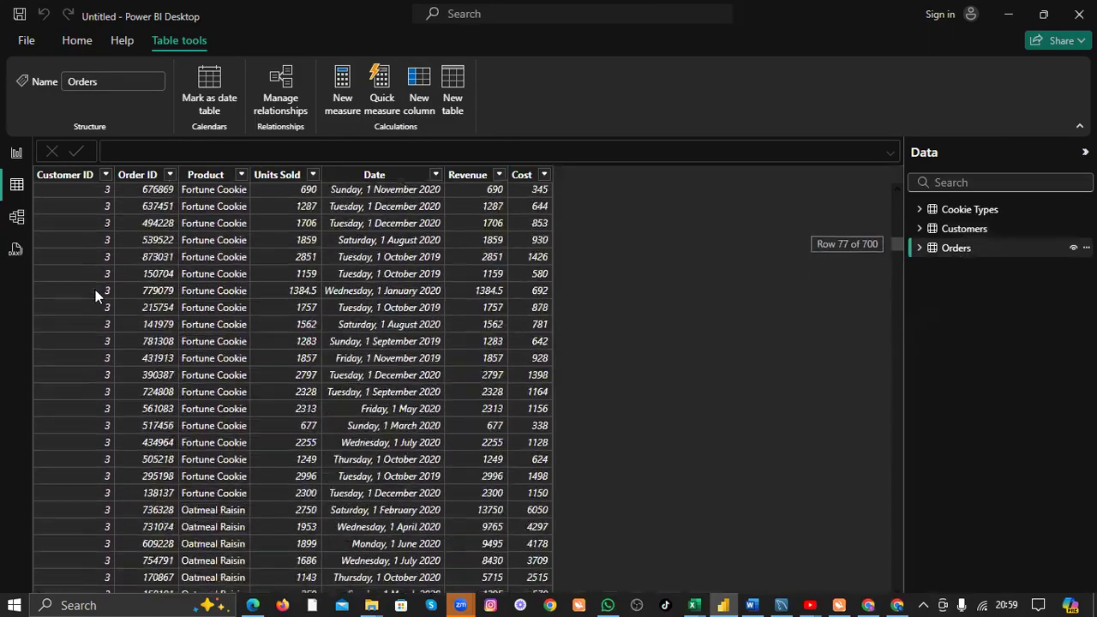
scroll(95, 294, down, 20)
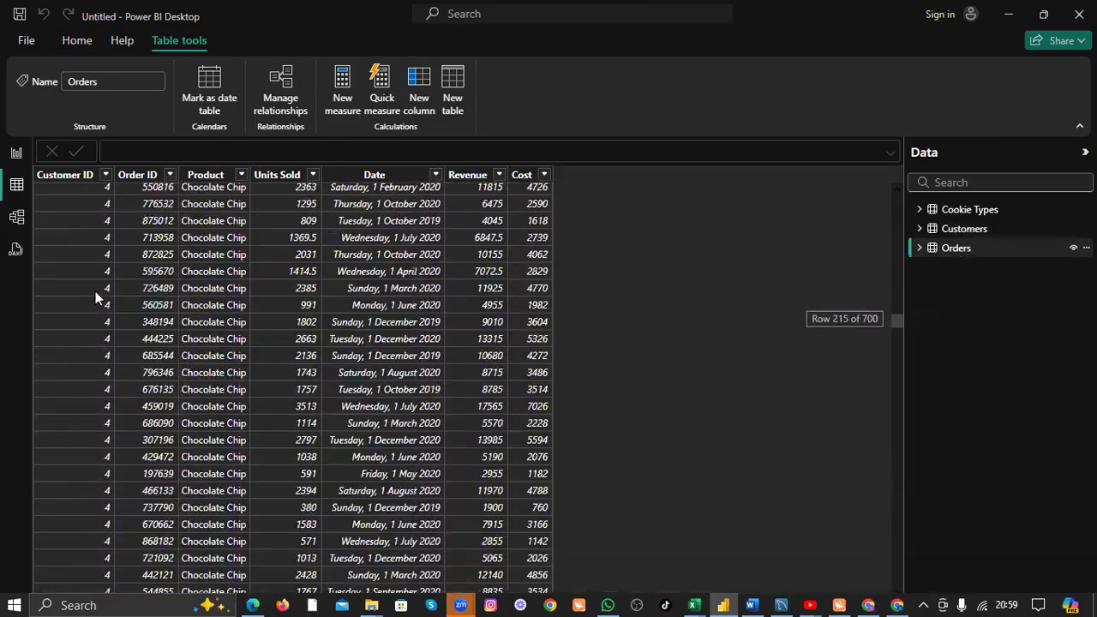
scroll(97, 291, up, 20)
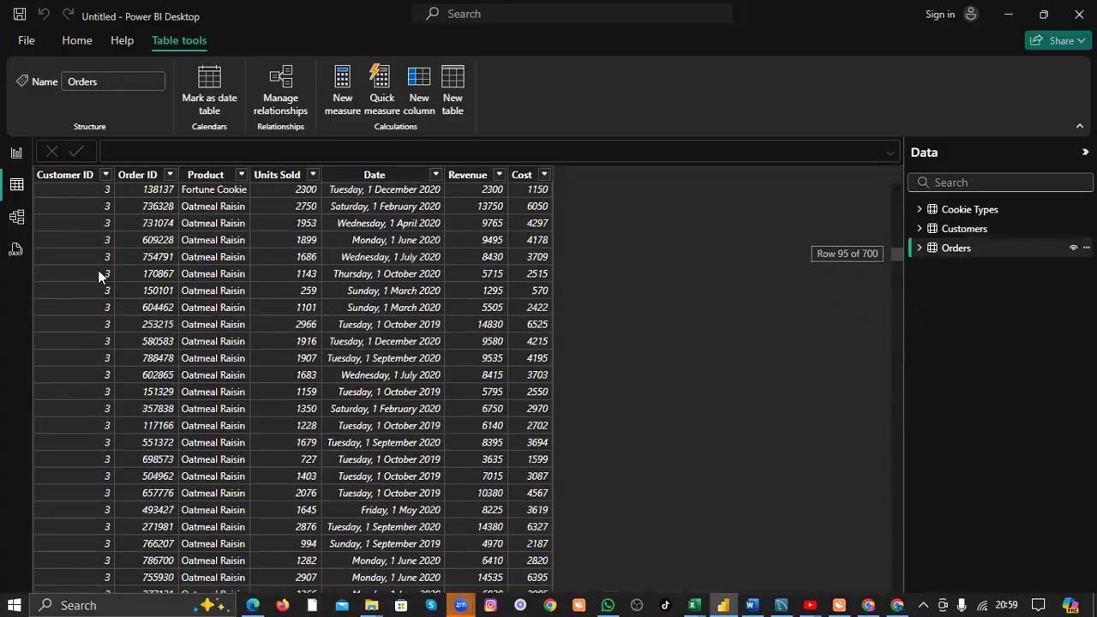
scroll(97, 274, up, 18)
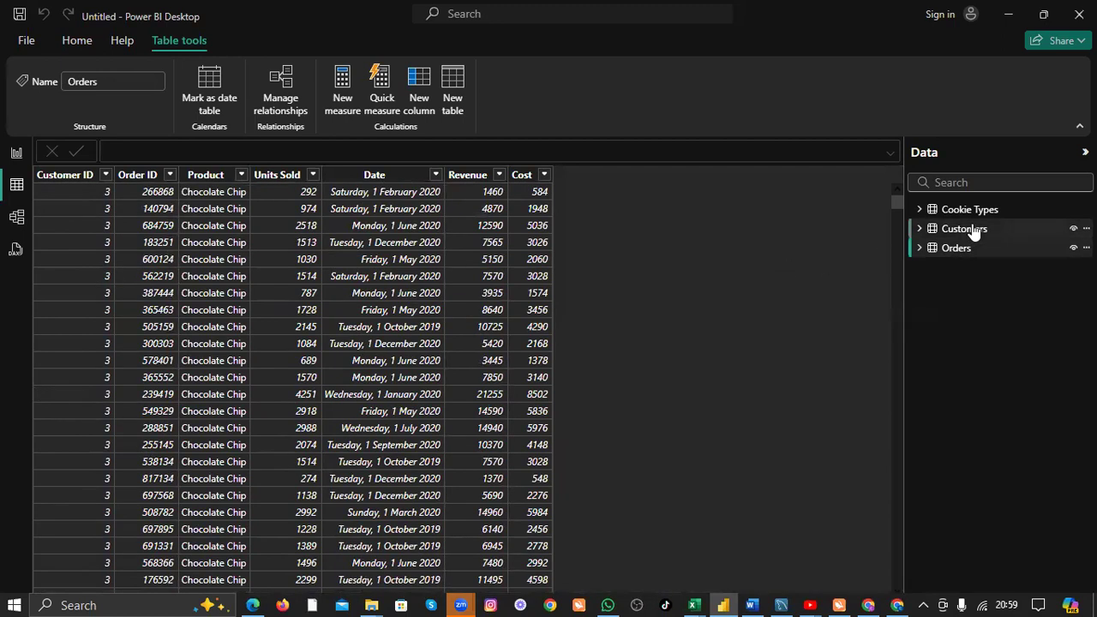
Check the Customers table against Orders, selecting the Customer ID column in Orders and reading through its values.
mouse_move(974, 233)
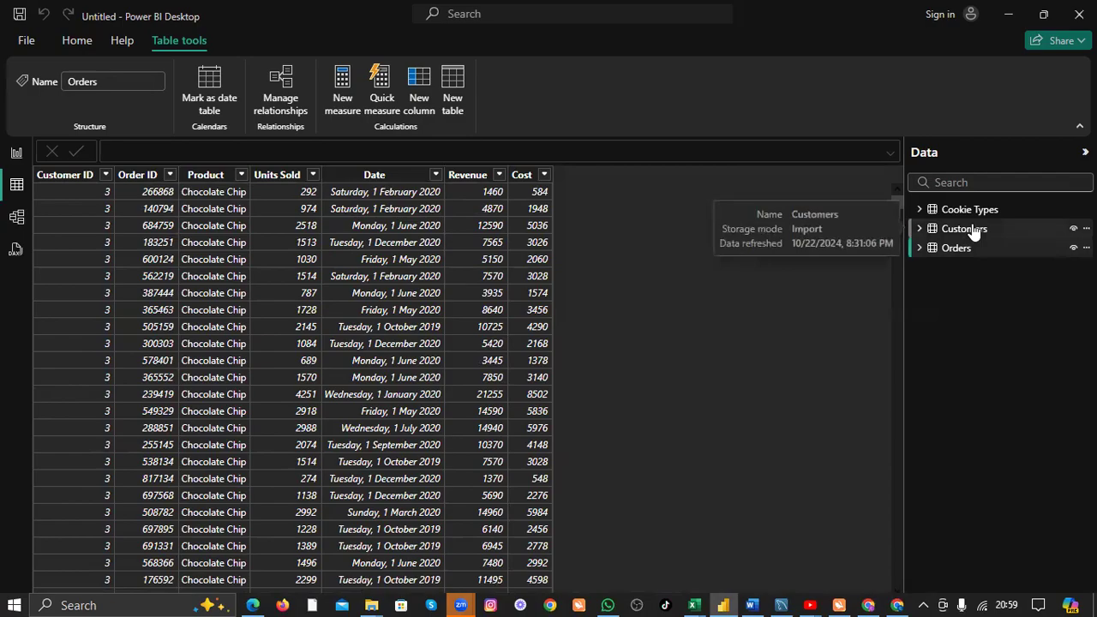
click(963, 229)
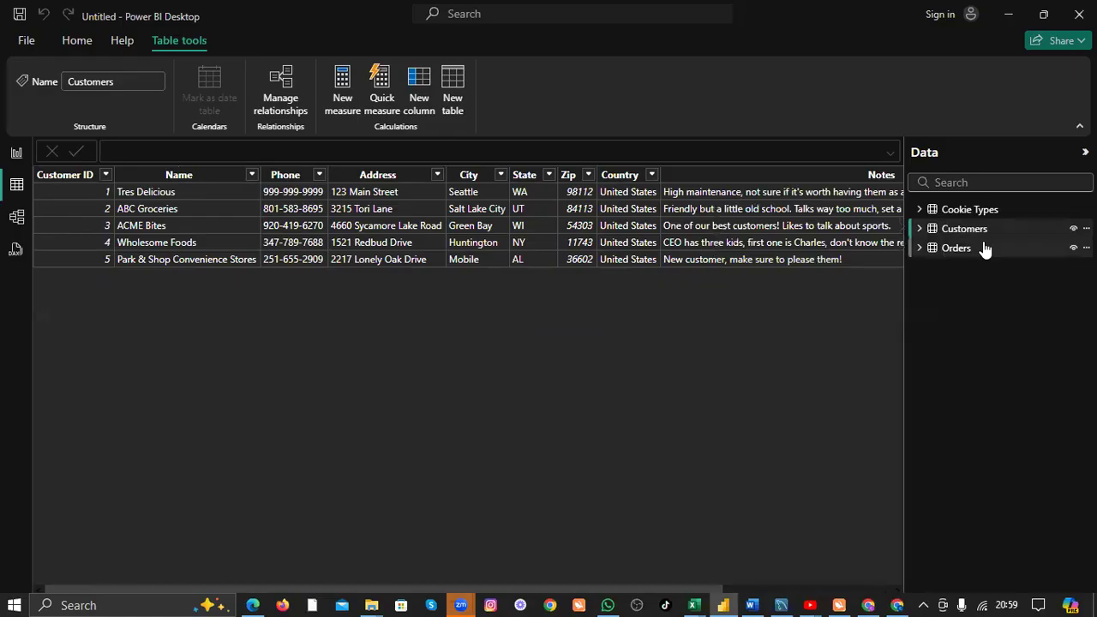
mouse_move(985, 248)
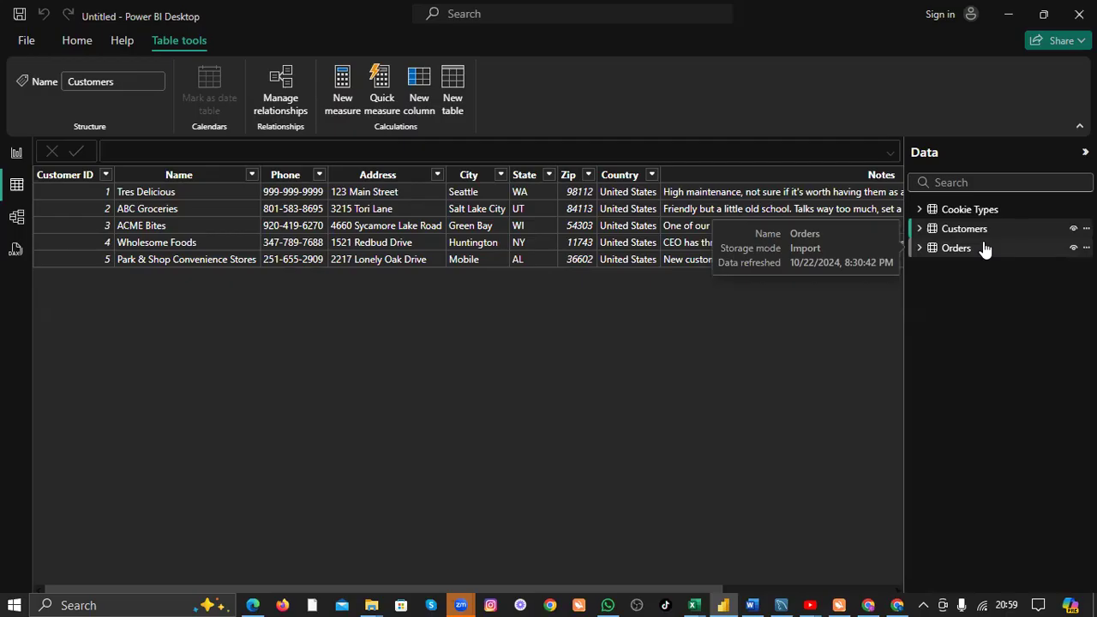
click(985, 251)
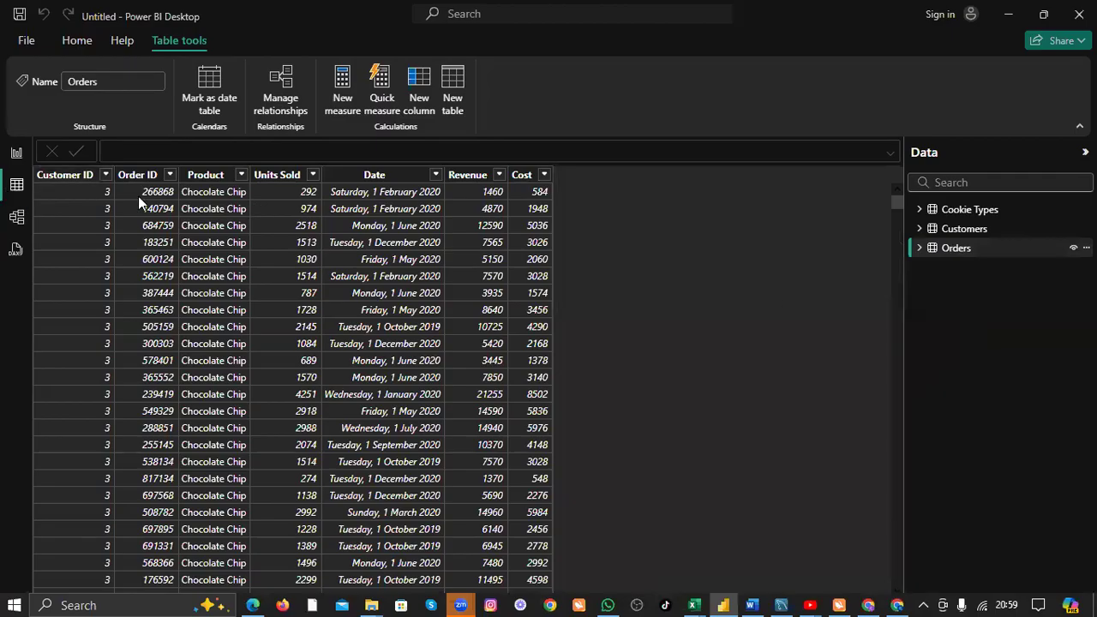
click(99, 188)
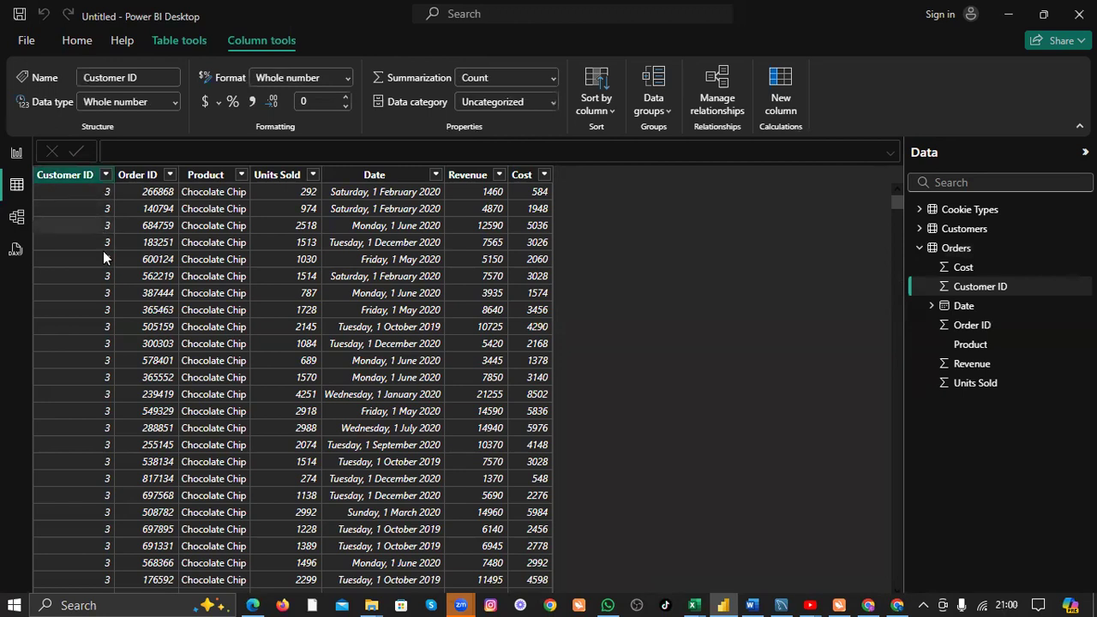
scroll(108, 351, down, 8)
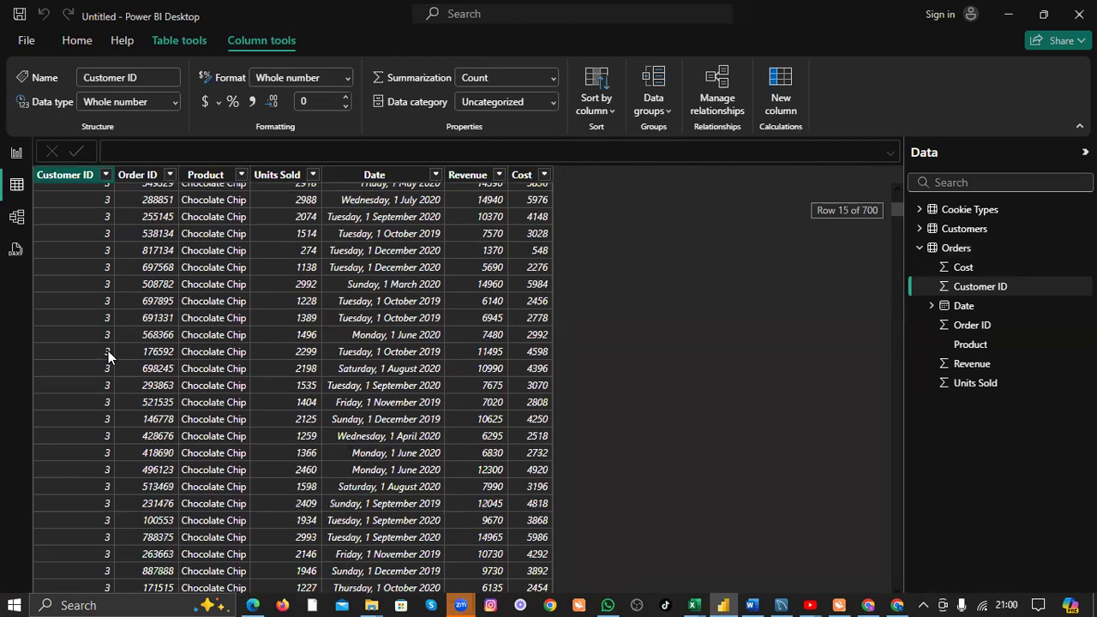
scroll(111, 334, up, 8)
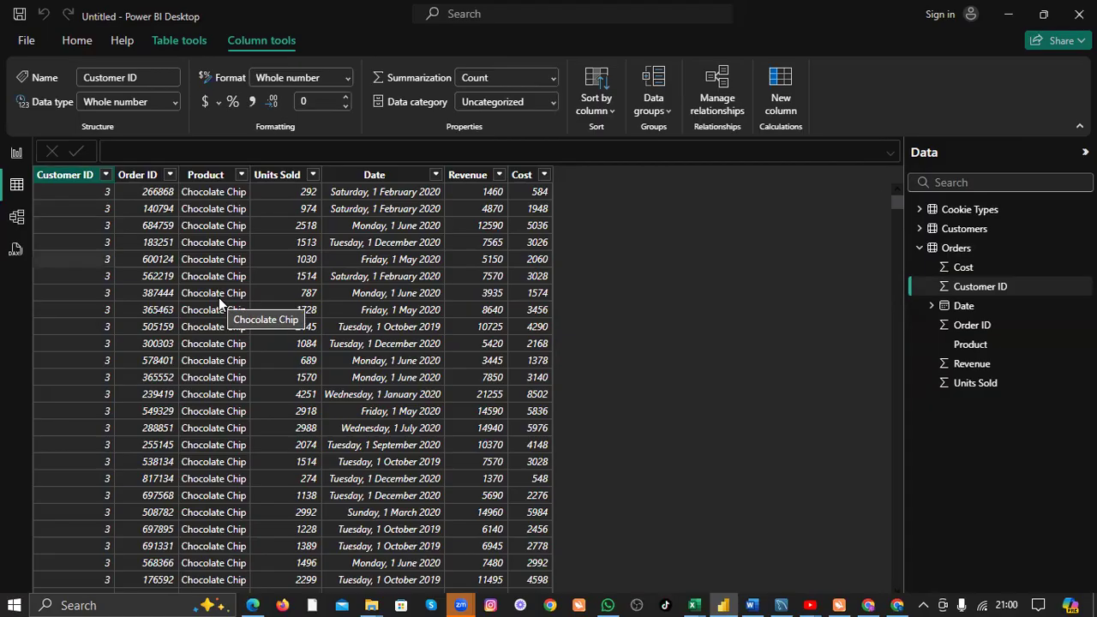
scroll(219, 231, down, 5)
scroll(220, 238, up, 5)
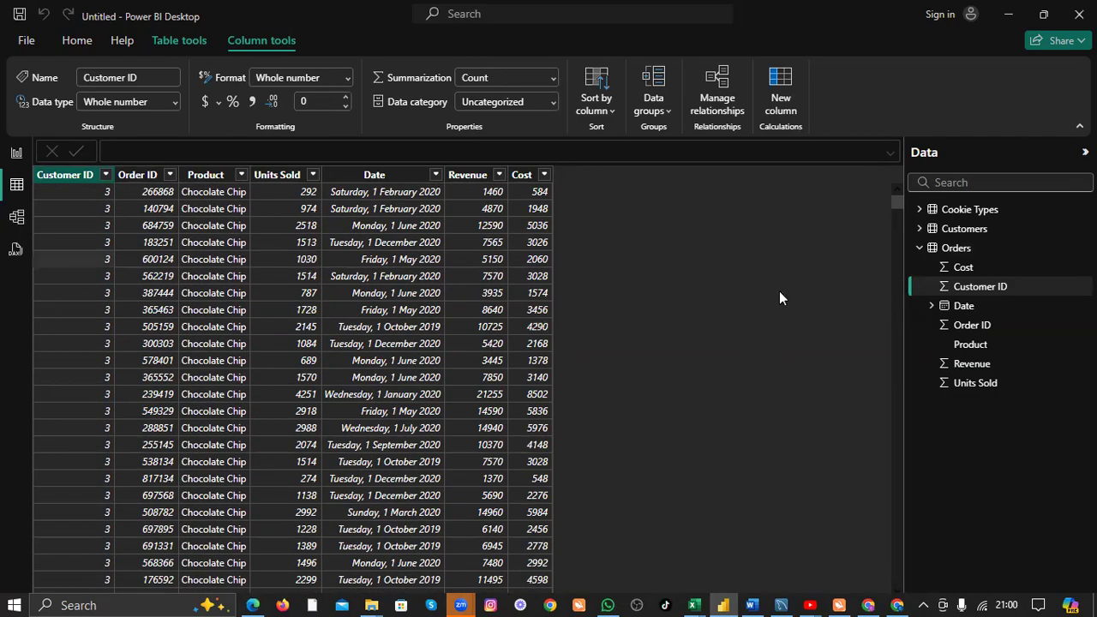
Inspect the Order ID column among the fields of the Orders table.
click(931, 306)
click(931, 307)
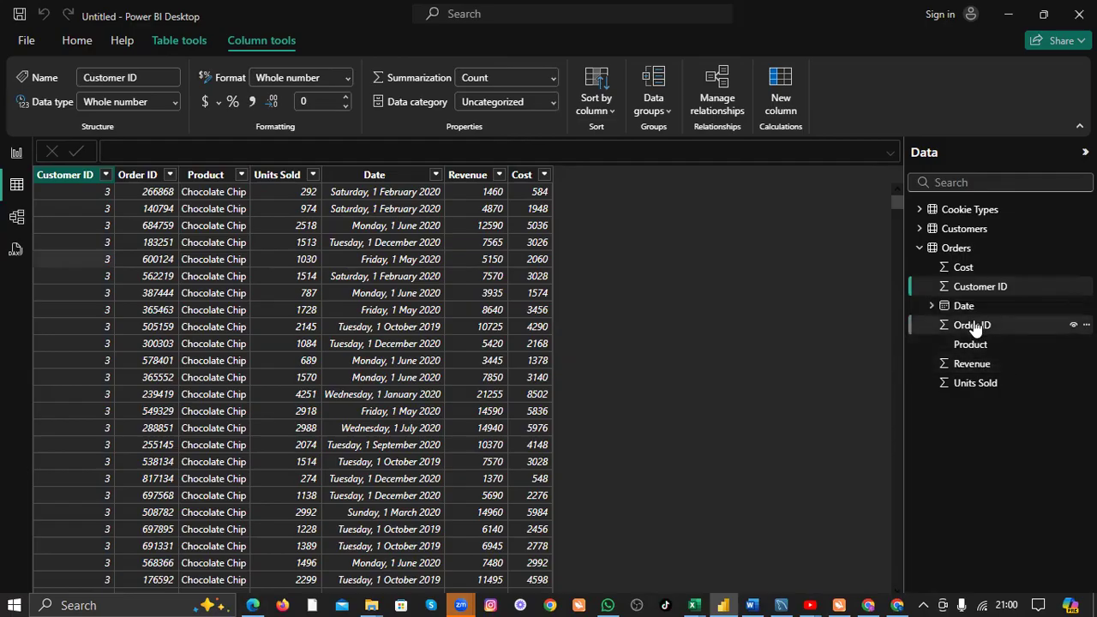
click(974, 326)
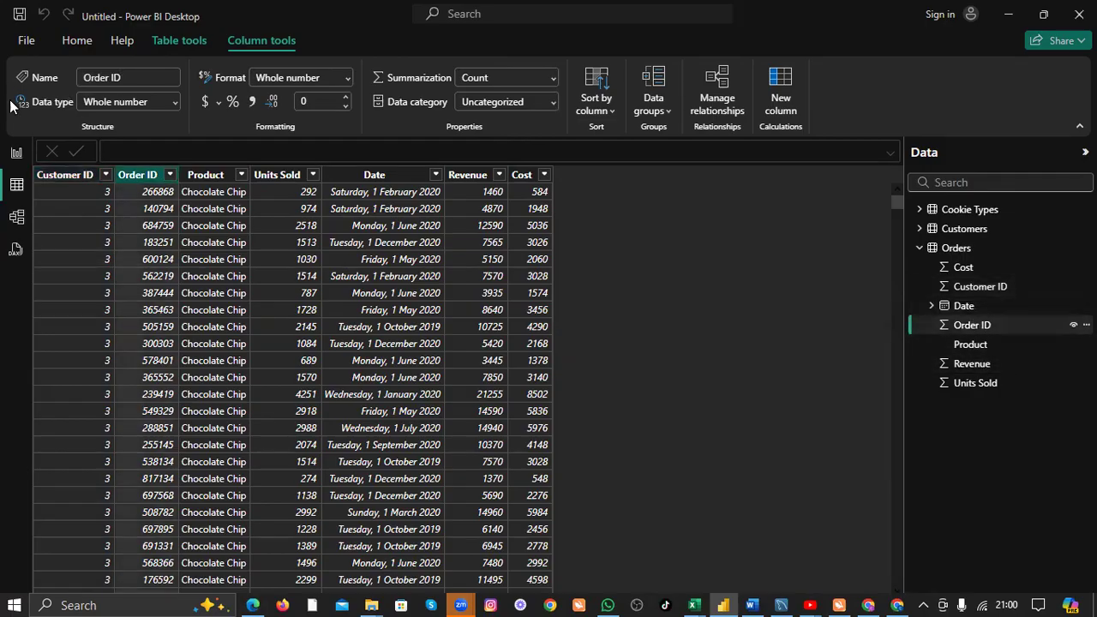
click(919, 247)
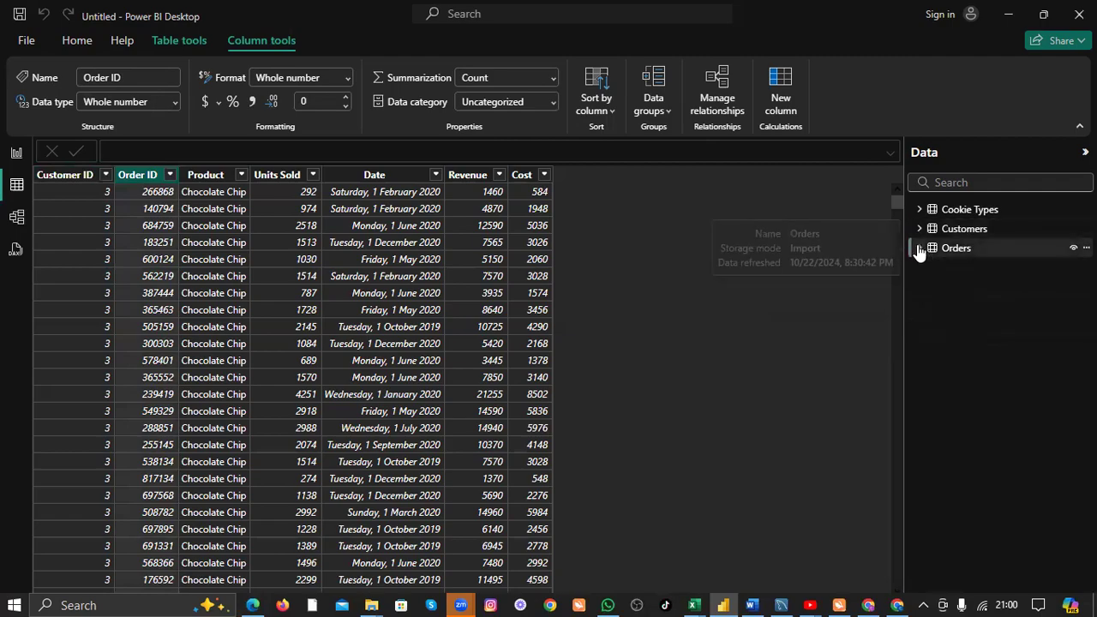
Examine the Name column in Customers and the Customer ID column in Orders to match each order to its customer.
click(961, 229)
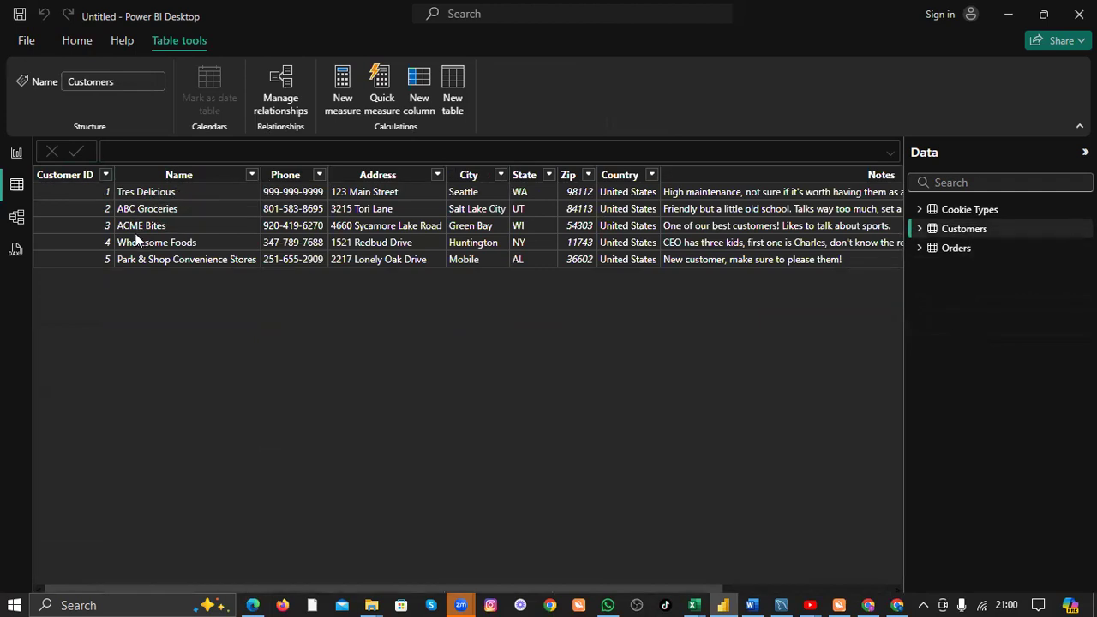
click(178, 209)
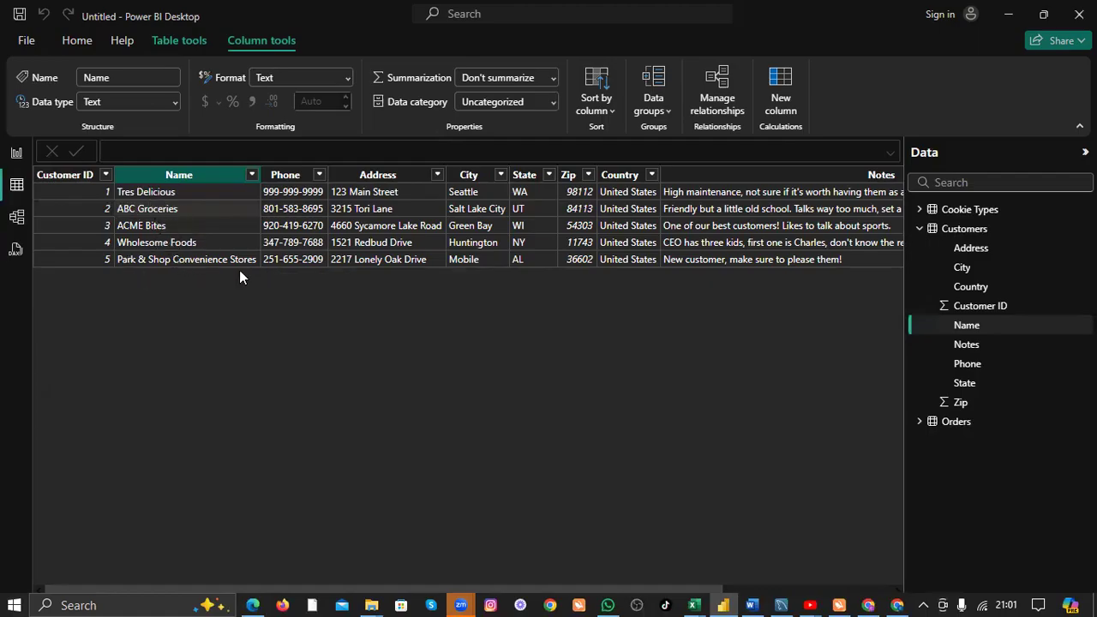
click(920, 229)
click(955, 248)
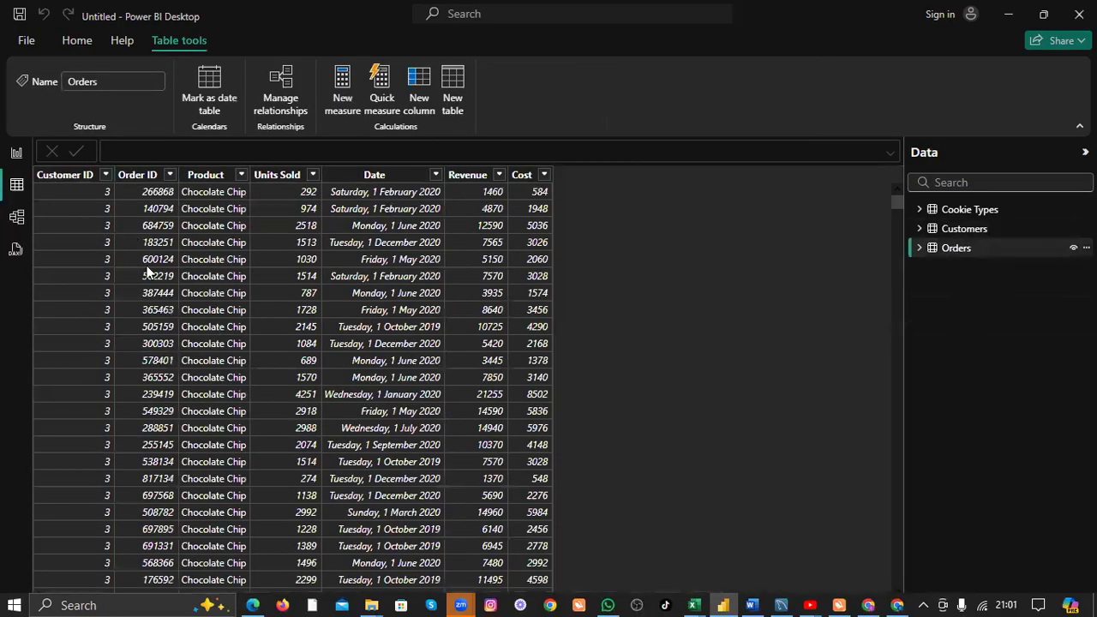
click(99, 190)
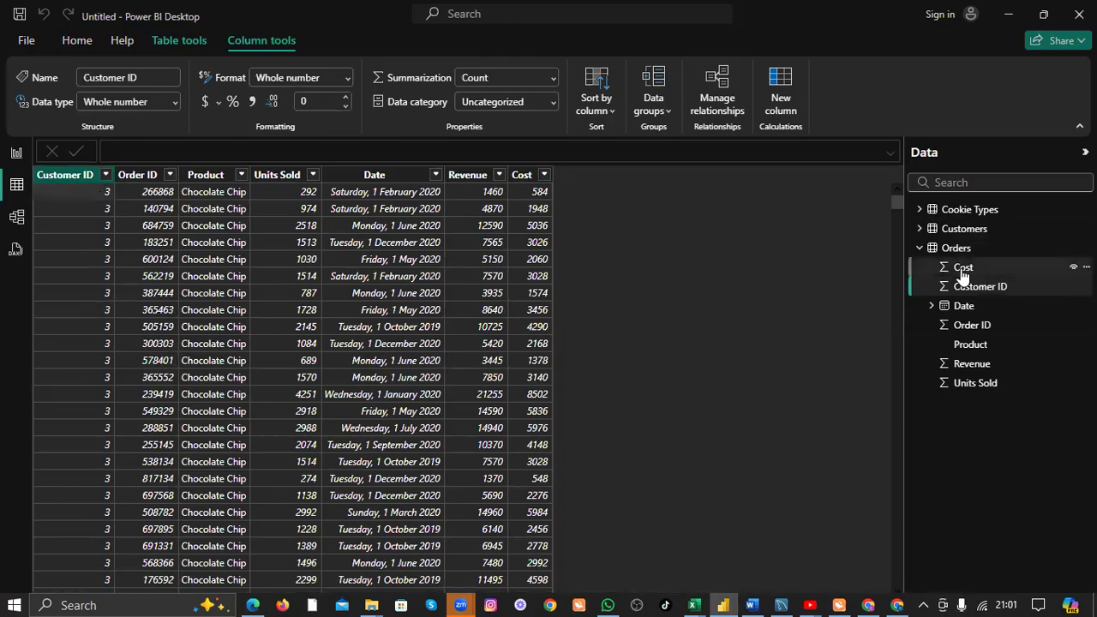
click(963, 229)
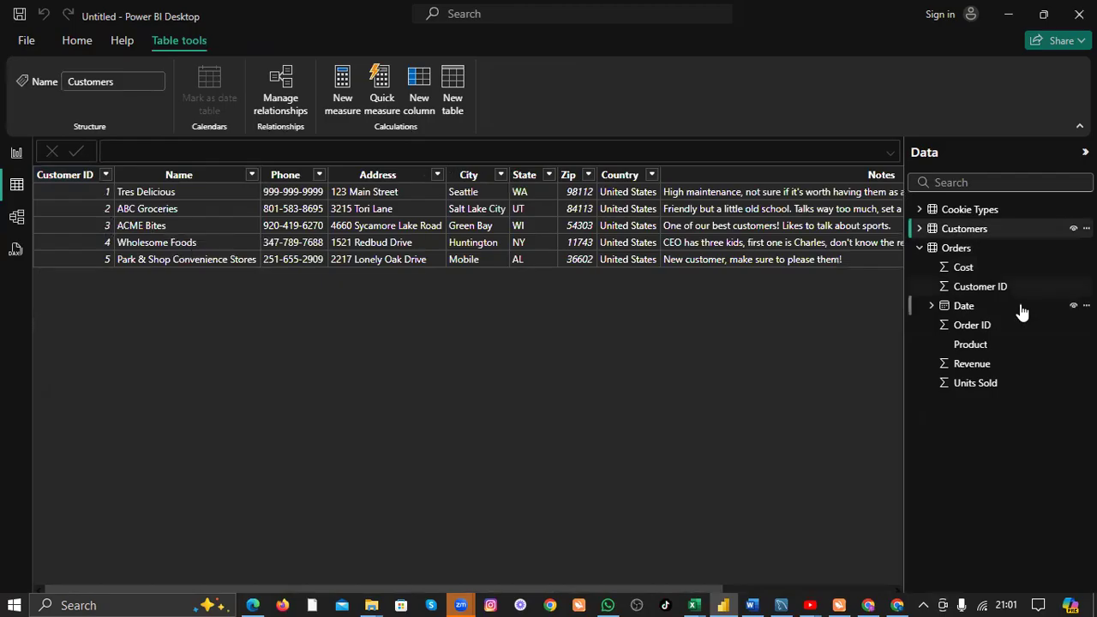
click(920, 248)
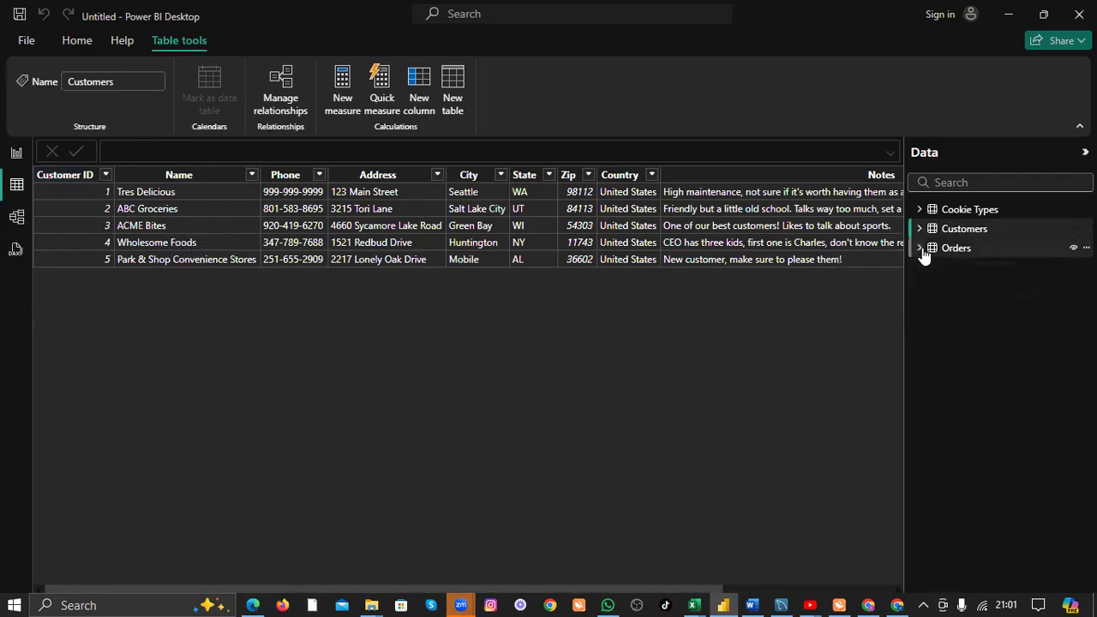
click(966, 249)
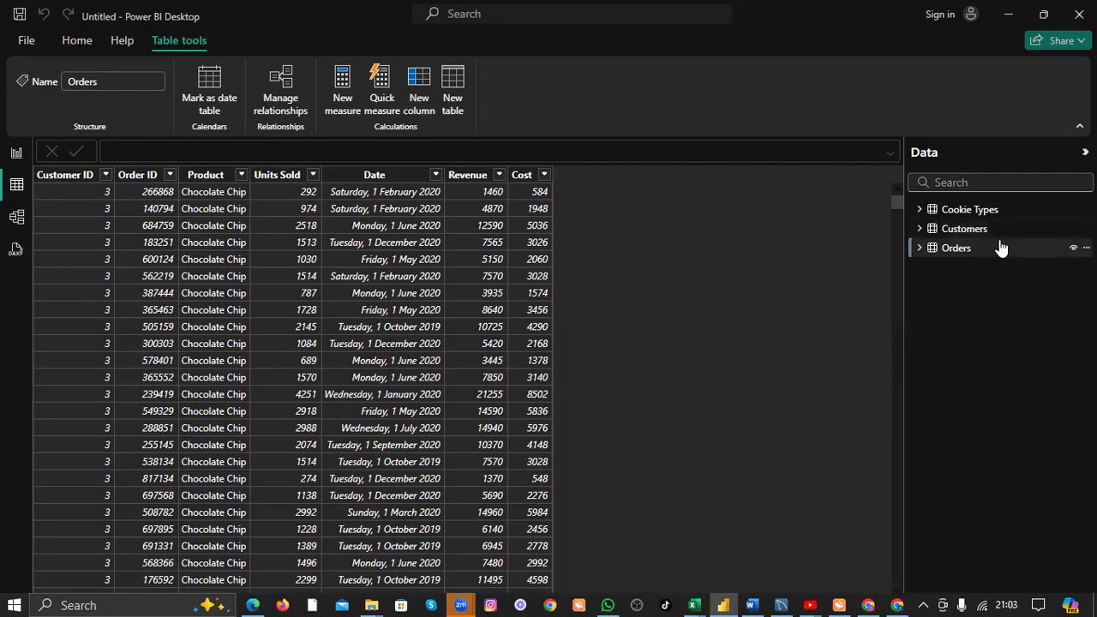
click(961, 230)
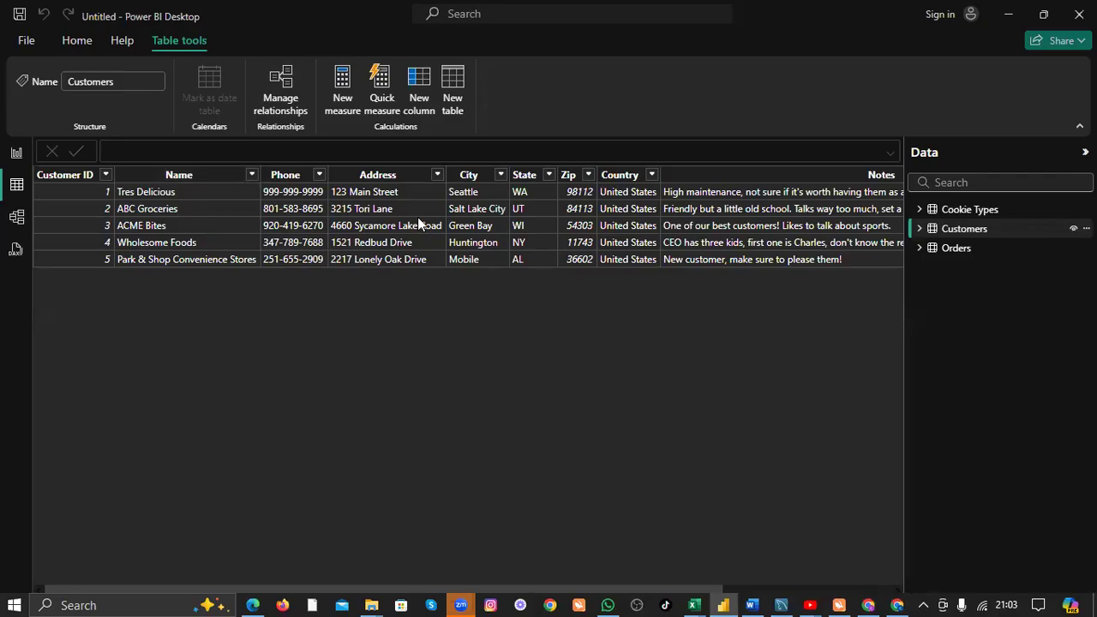
Compare the Orders and Cookie Types tables' data to find a column that could link them.
click(981, 248)
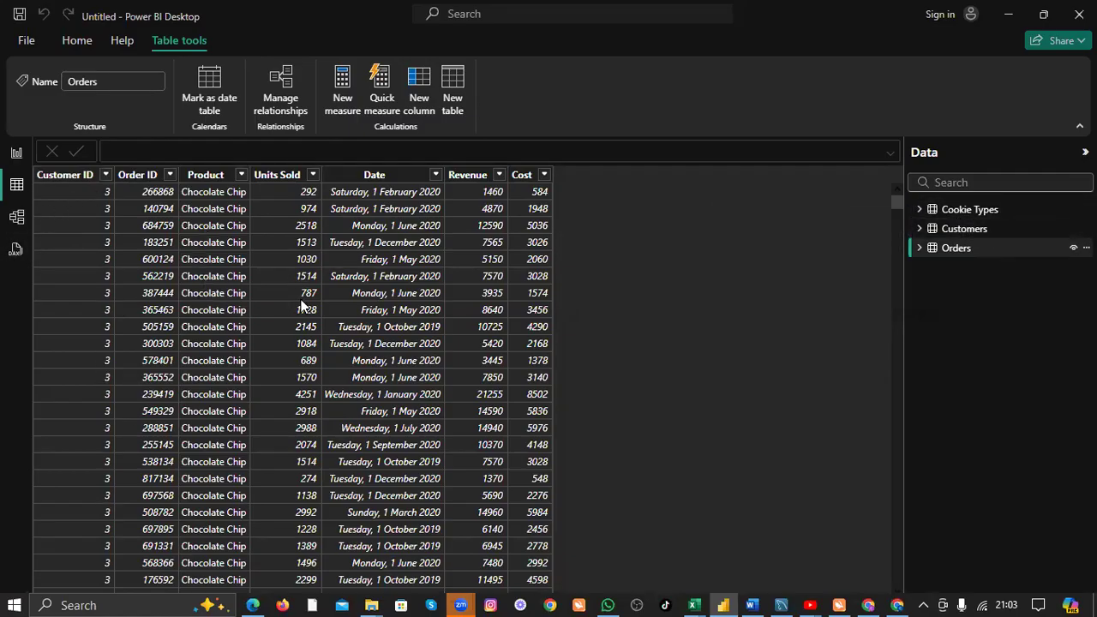
click(976, 215)
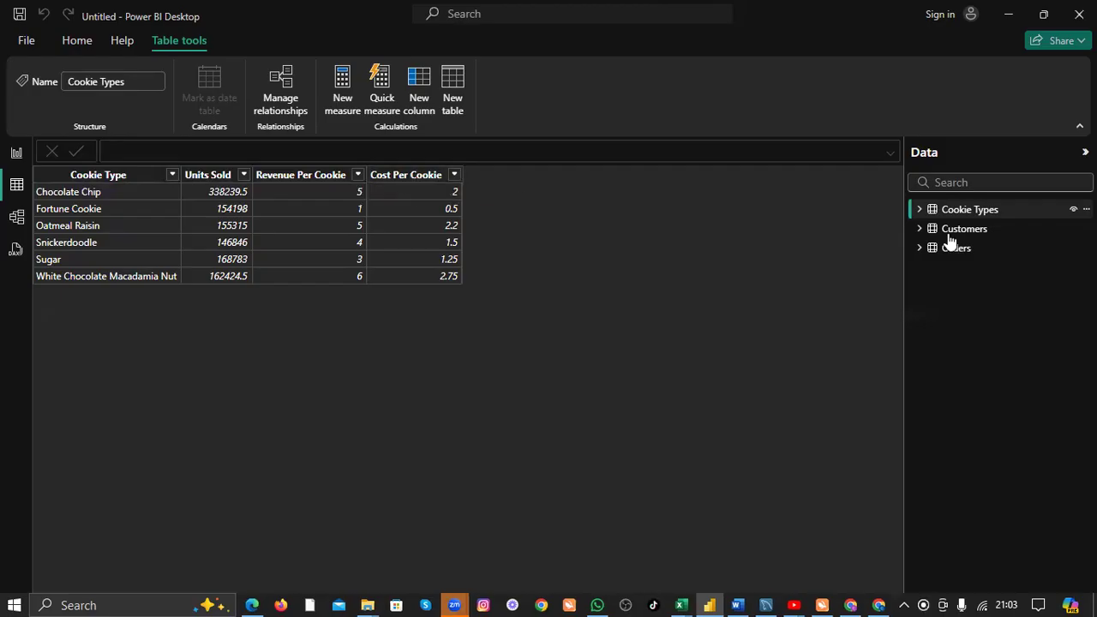
click(975, 249)
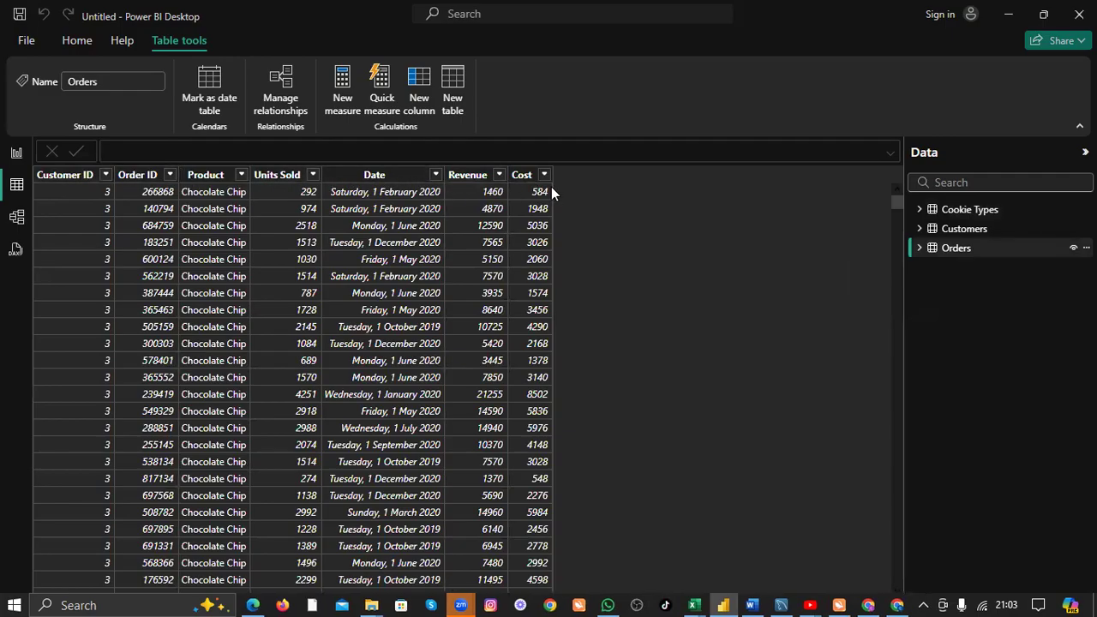
click(975, 214)
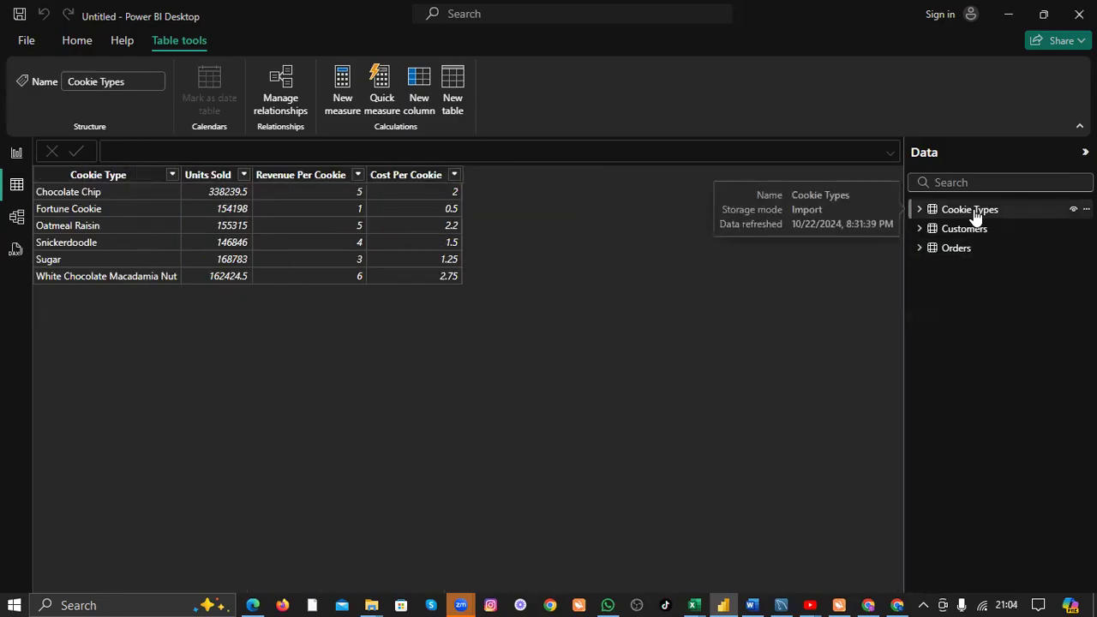
click(982, 249)
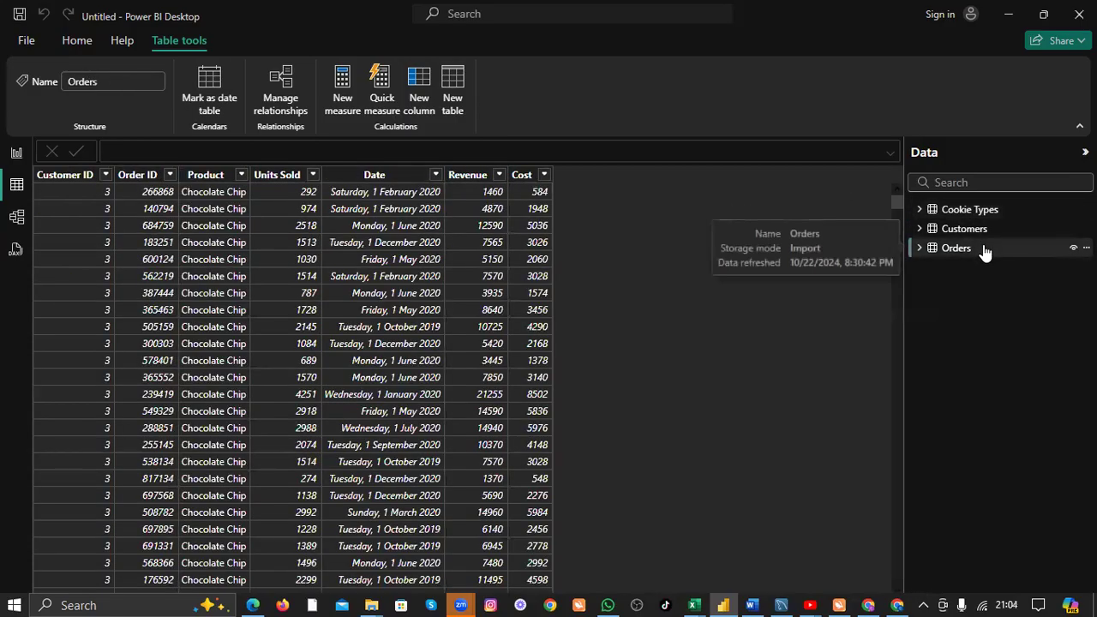
click(982, 213)
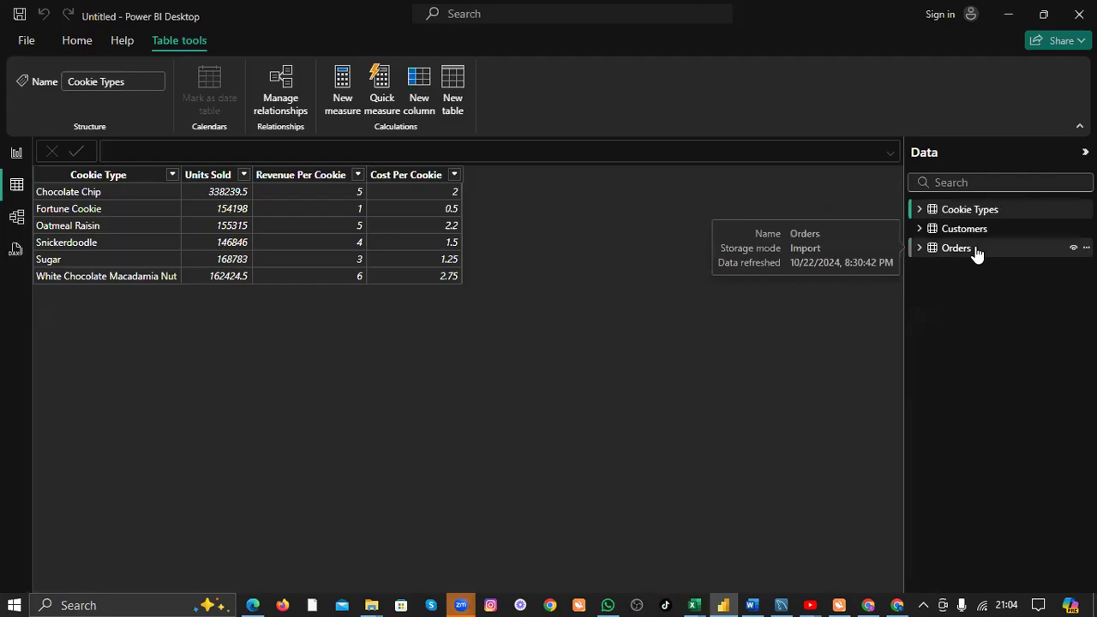
Examine the fields of Orders, Customers and Cookie Types in the model diagram, checking the Cookie Types data in between.
click(15, 216)
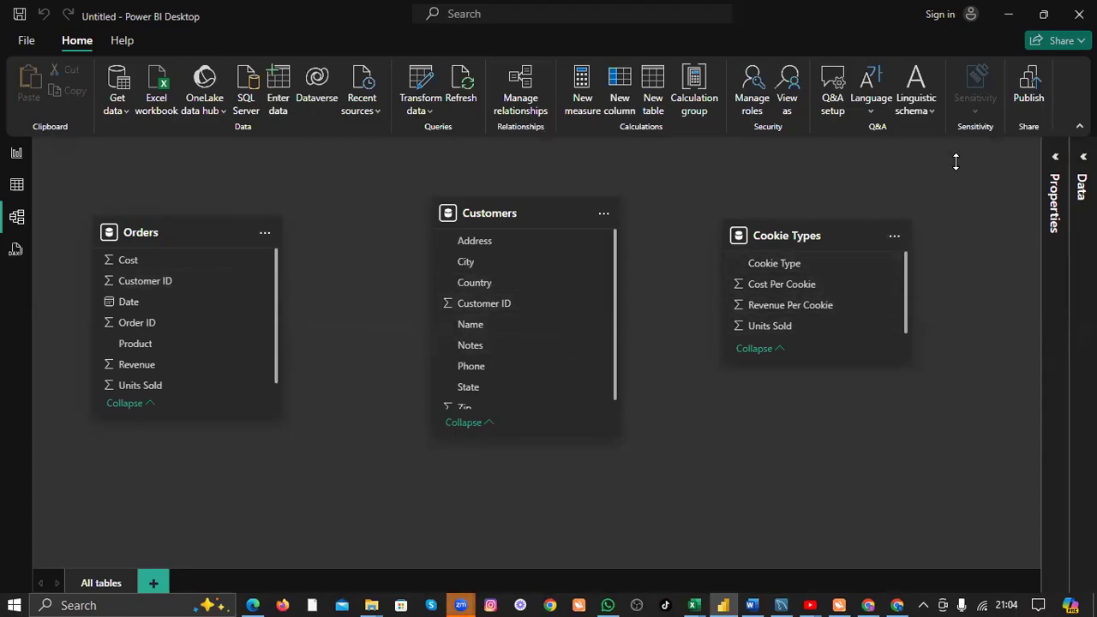
click(17, 185)
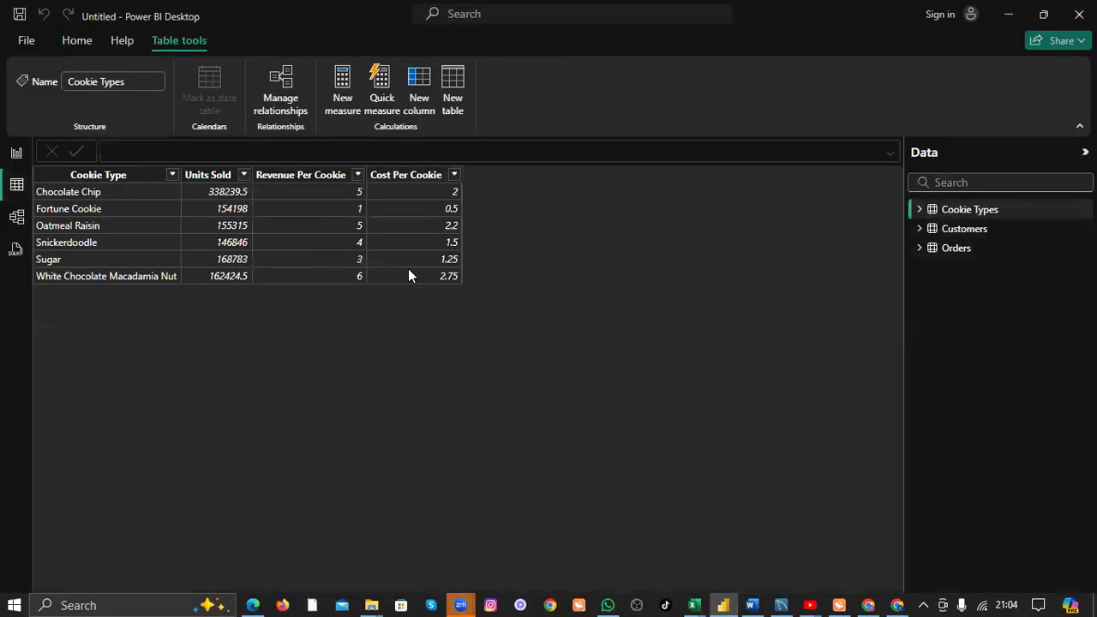
mouse_move(967, 216)
click(17, 217)
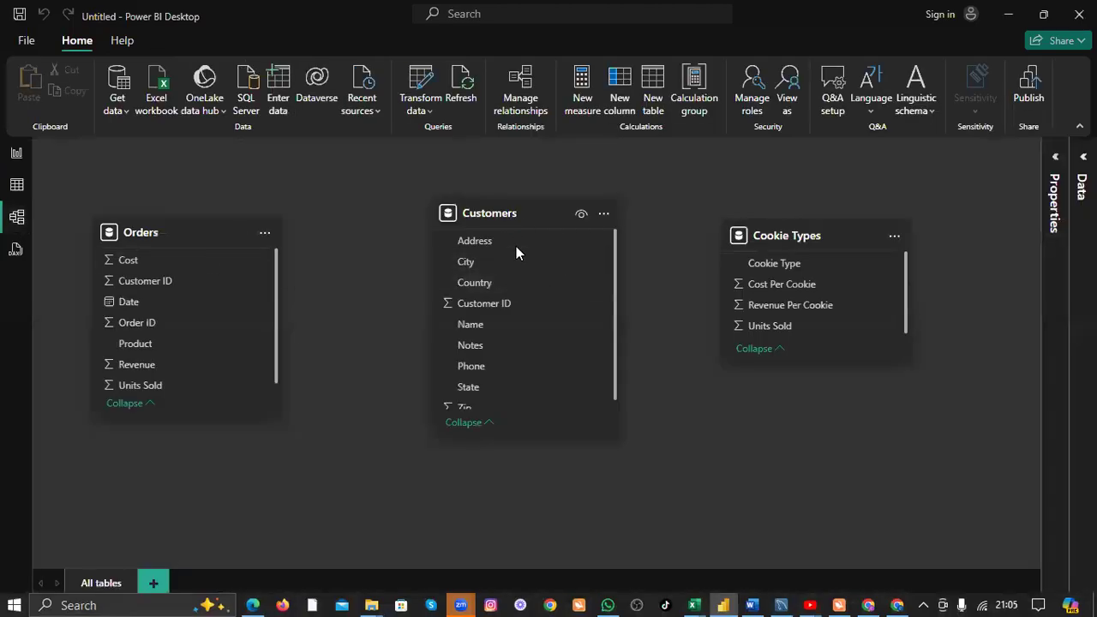
mouse_move(813, 236)
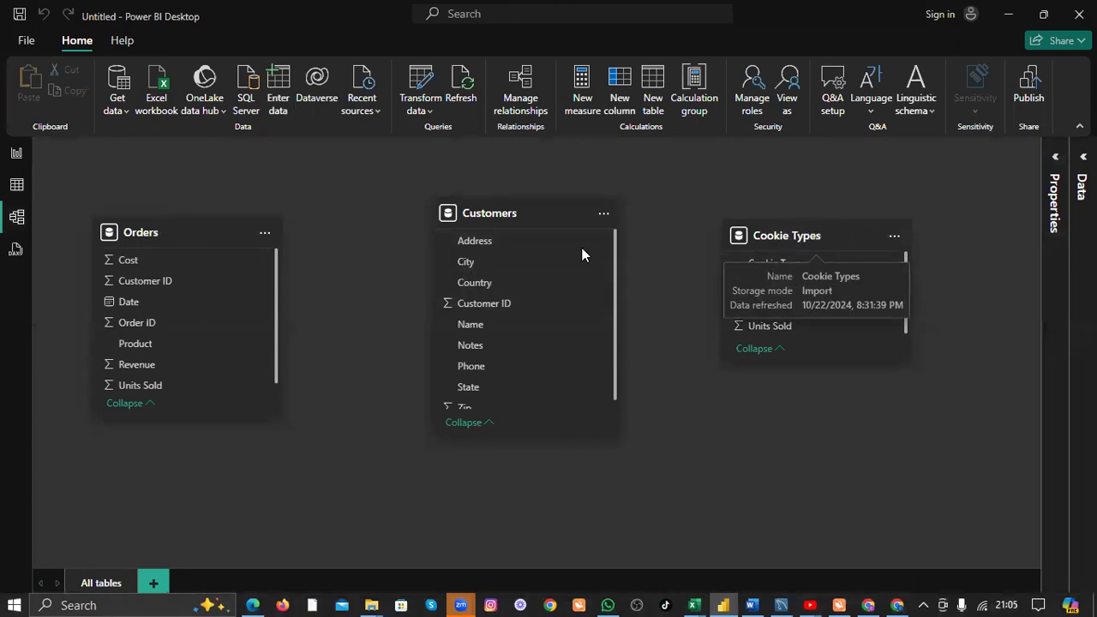
mouse_move(154, 226)
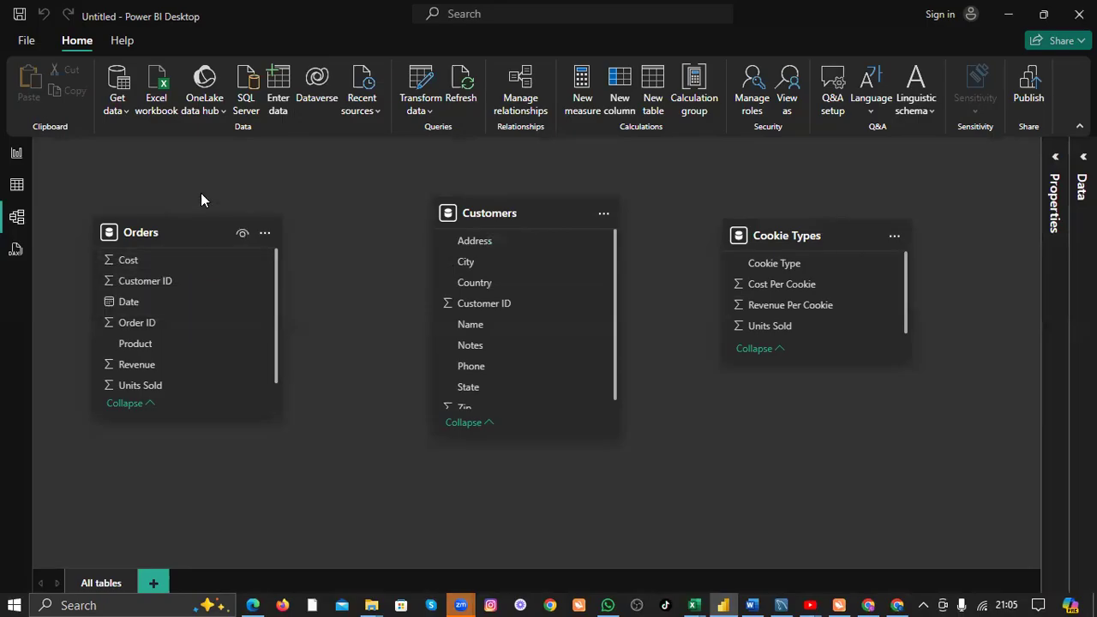
Rearrange the model diagram so Orders sits between Cookie Types and Customers, making the Cookie Types card slightly taller.
mouse_move(533, 204)
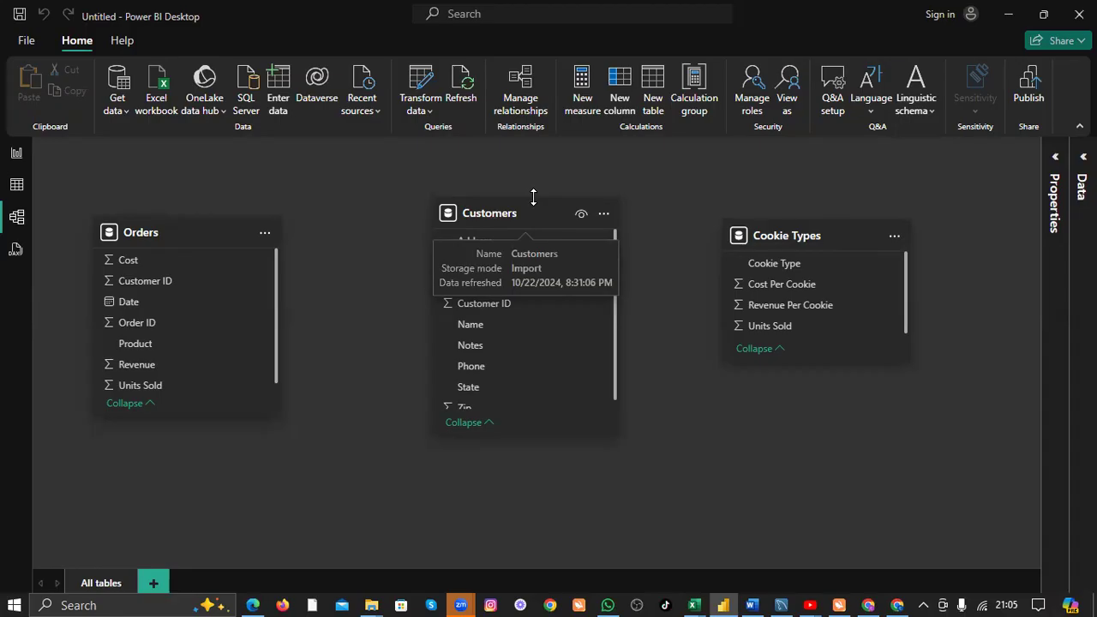
drag(531, 213, 638, 248)
drag(832, 234, 394, 276)
drag(643, 240, 795, 243)
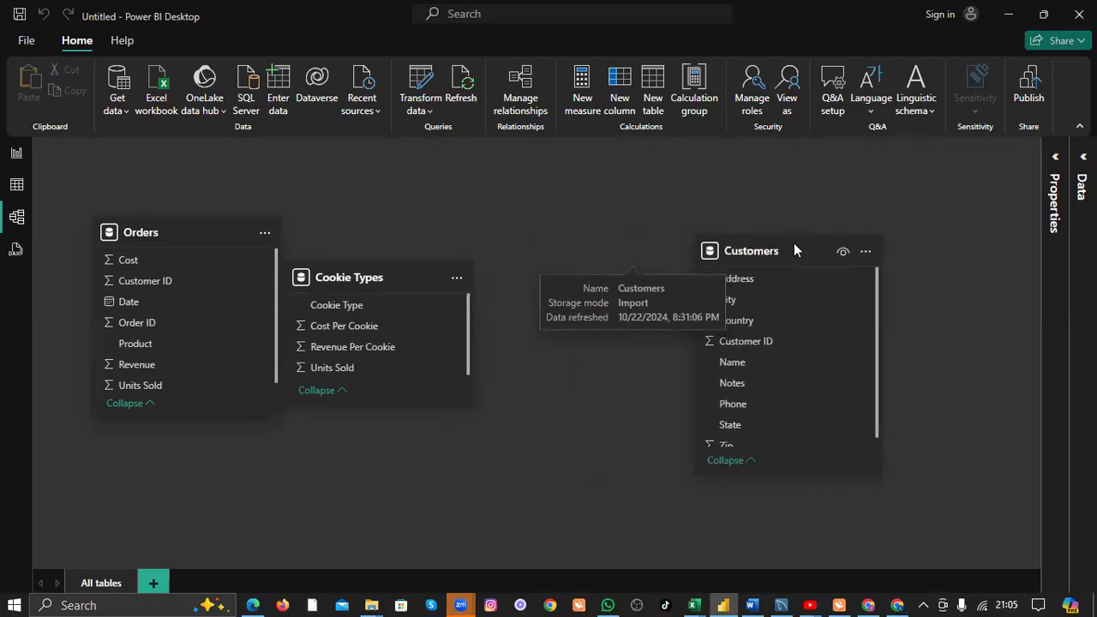
drag(197, 230, 607, 248)
drag(393, 276, 218, 212)
drag(201, 335, 202, 362)
drag(571, 240, 456, 203)
drag(786, 252, 774, 213)
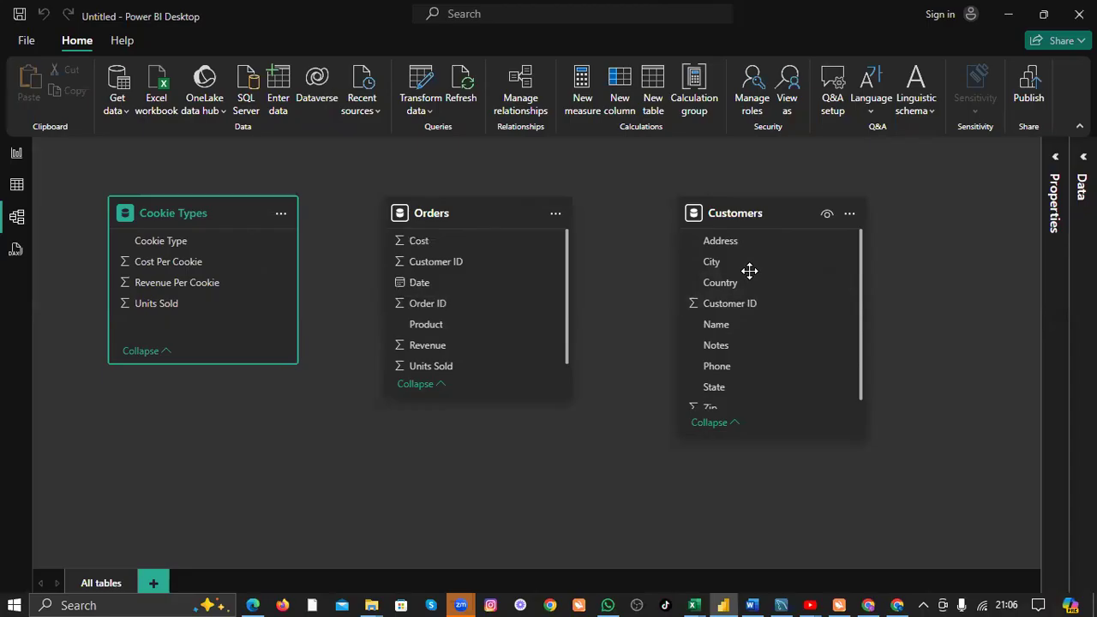
Try to link Customer ID in Customers with Customer ID in Orders.
click(758, 306)
drag(759, 304, 536, 266)
drag(752, 298, 758, 307)
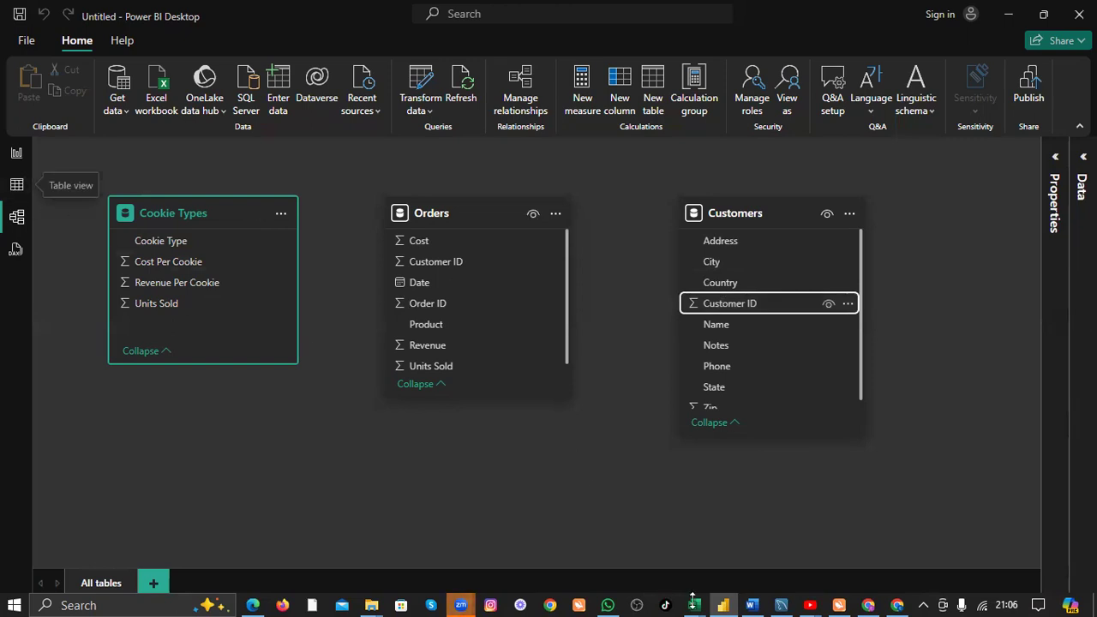
Switch to Excel, check the Cookie Types.xlsx workbook, and bring up Orders.xlsx to look over its rows.
mouse_move(694, 602)
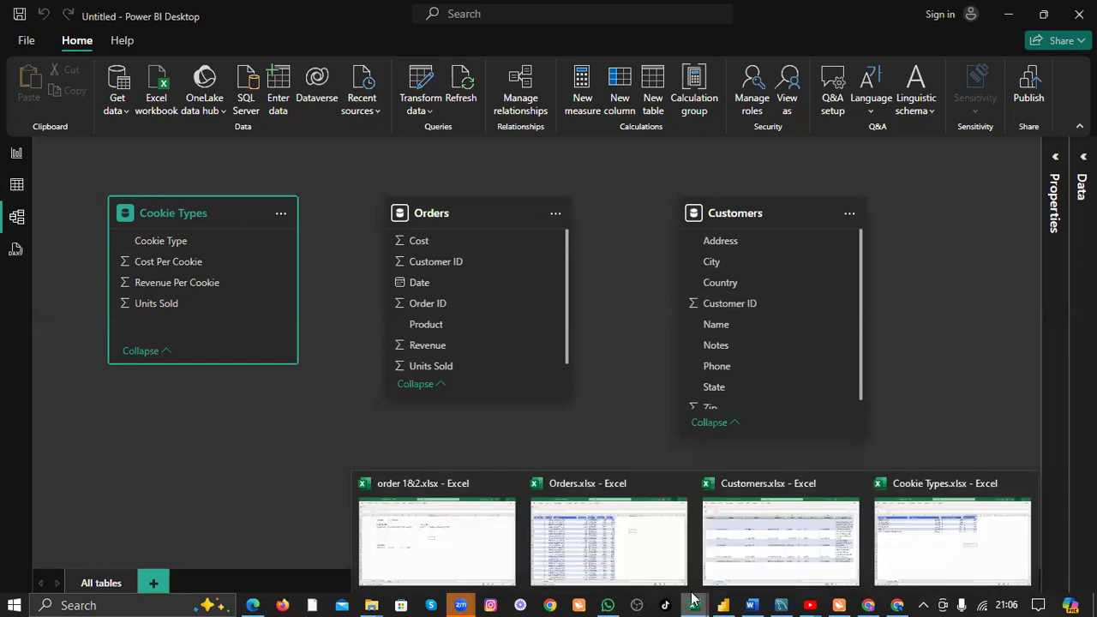
click(913, 560)
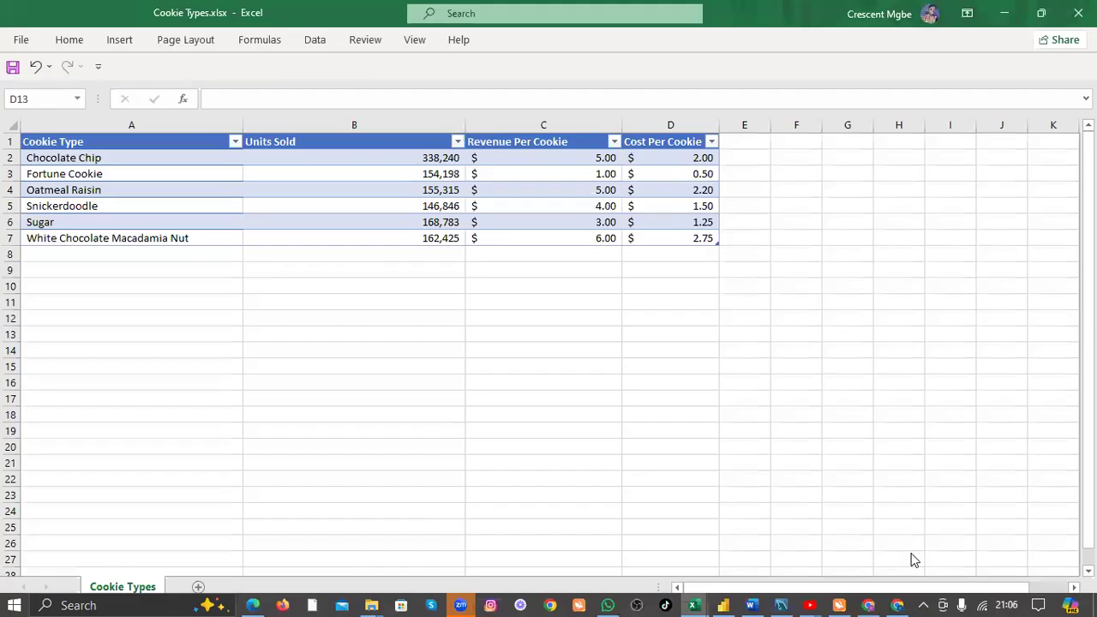
click(458, 353)
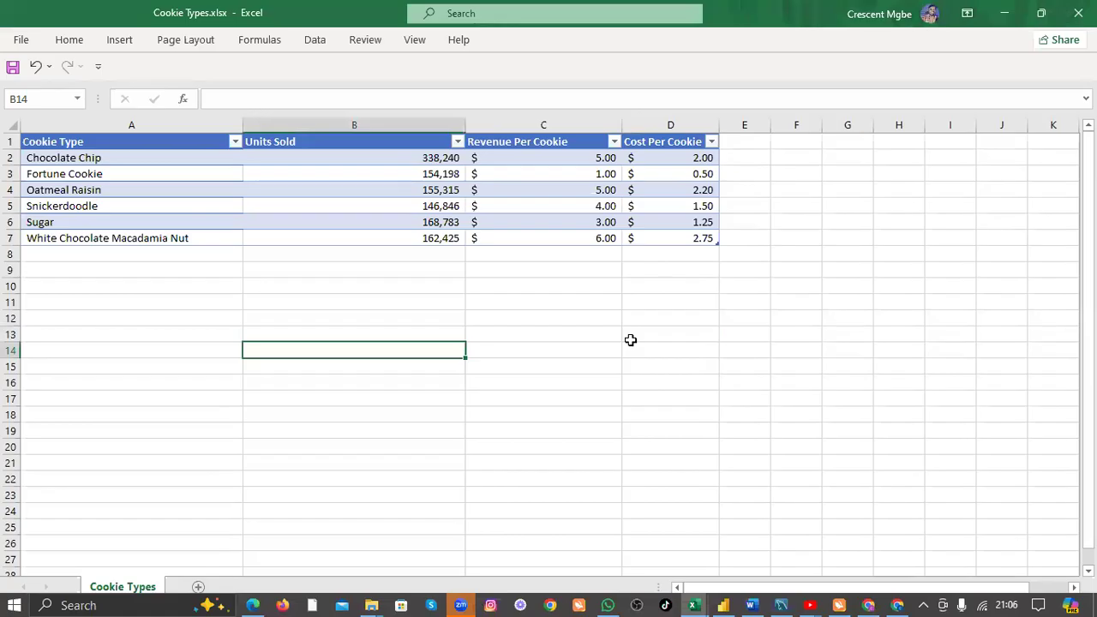
mouse_move(698, 600)
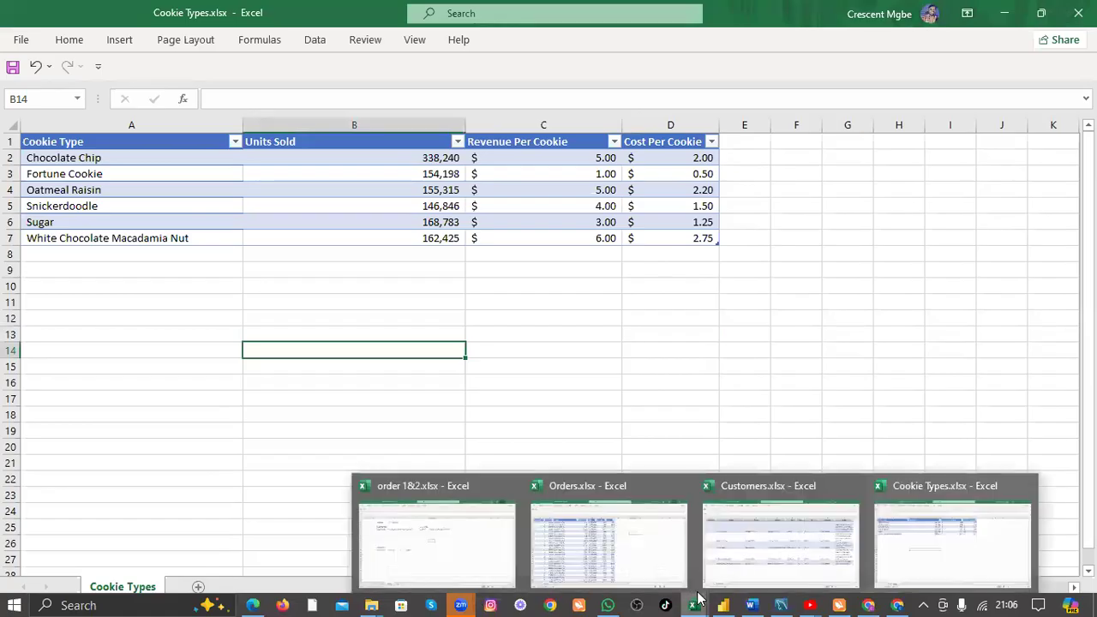
click(625, 561)
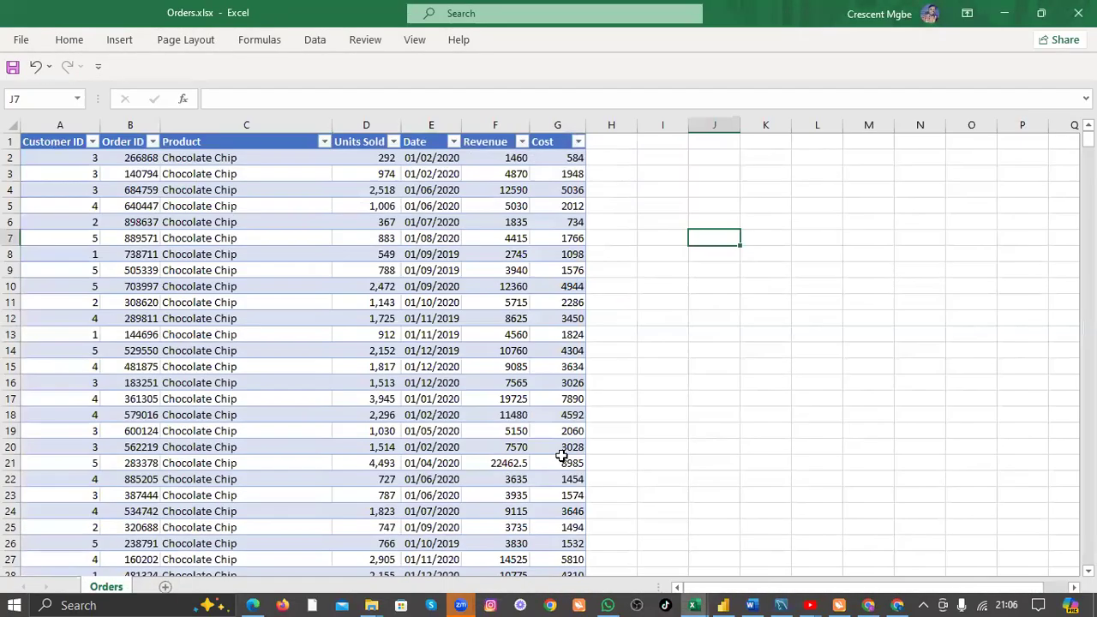
click(773, 298)
scroll(643, 219, down, 2)
scroll(643, 219, up, 2)
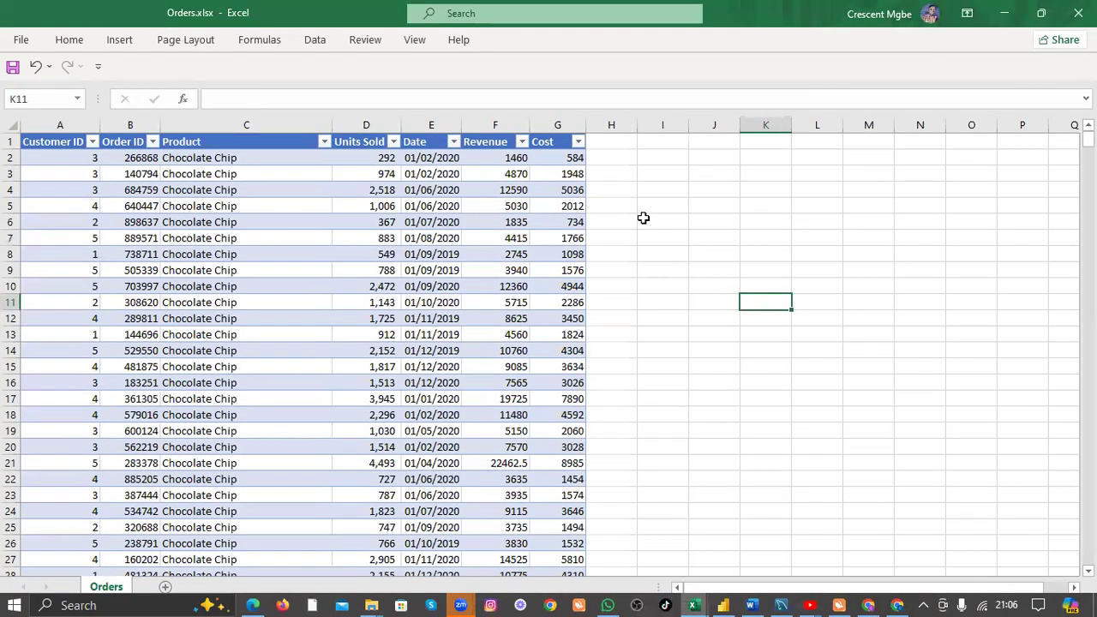
Enter "Cardinality" in L8 and "Relationship" in M8 beside the orders data, and fit the column widths to the text.
click(820, 253)
text(Ca)
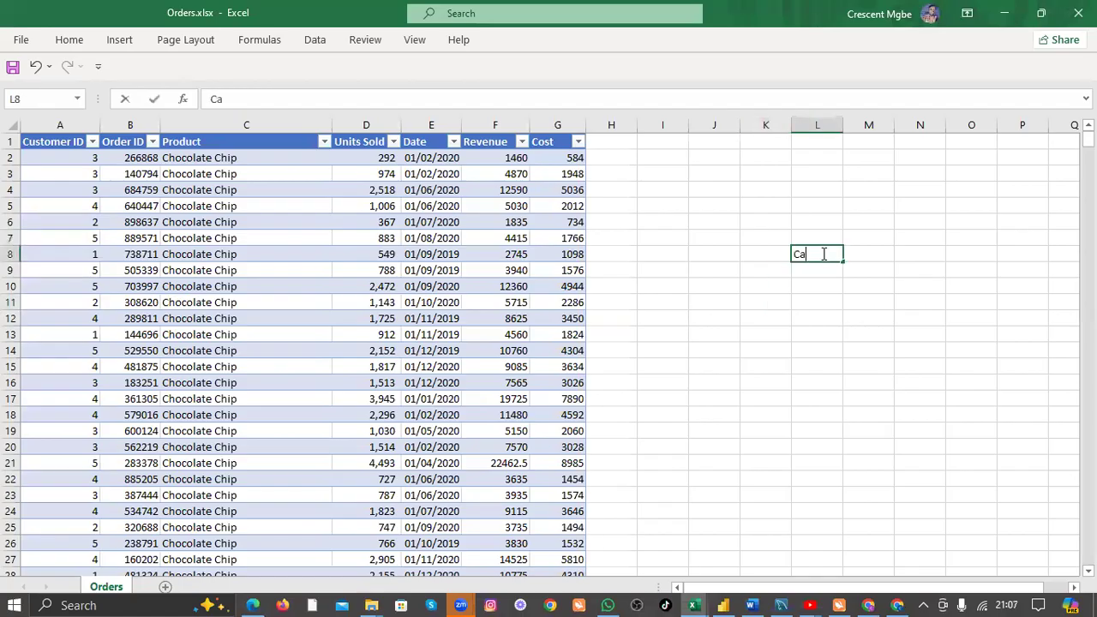
text(rdinality)
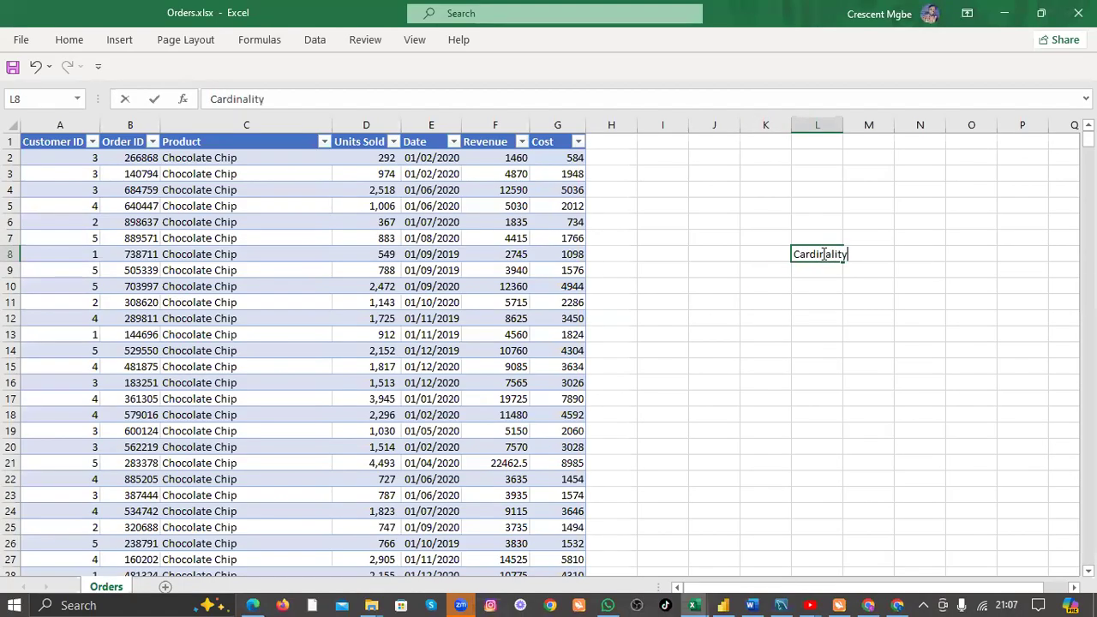
click(846, 298)
click(873, 256)
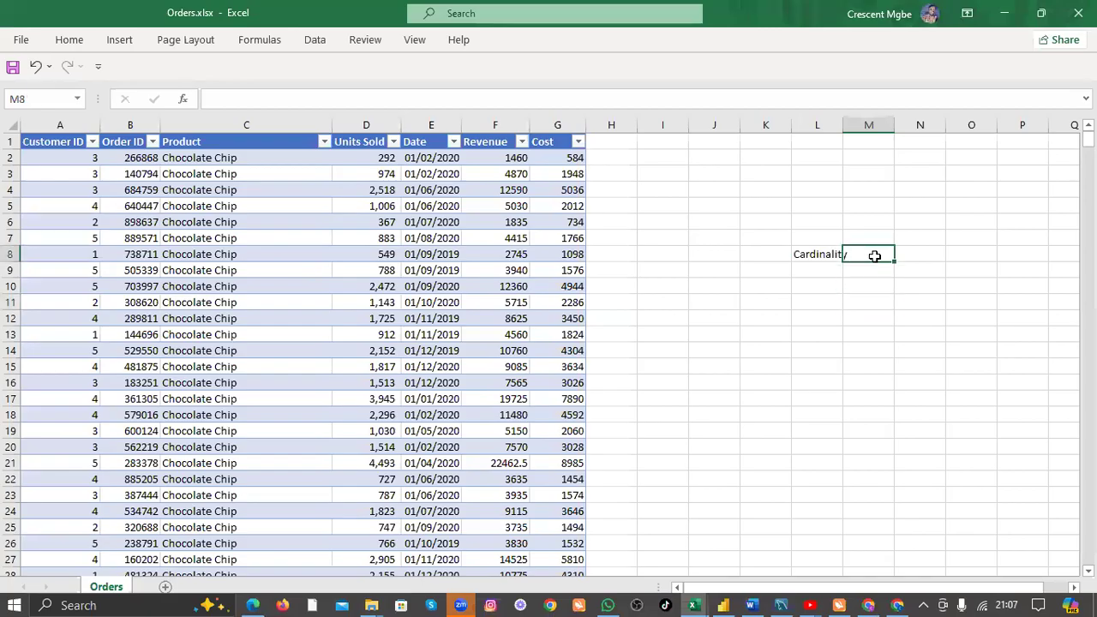
text(Relationship)
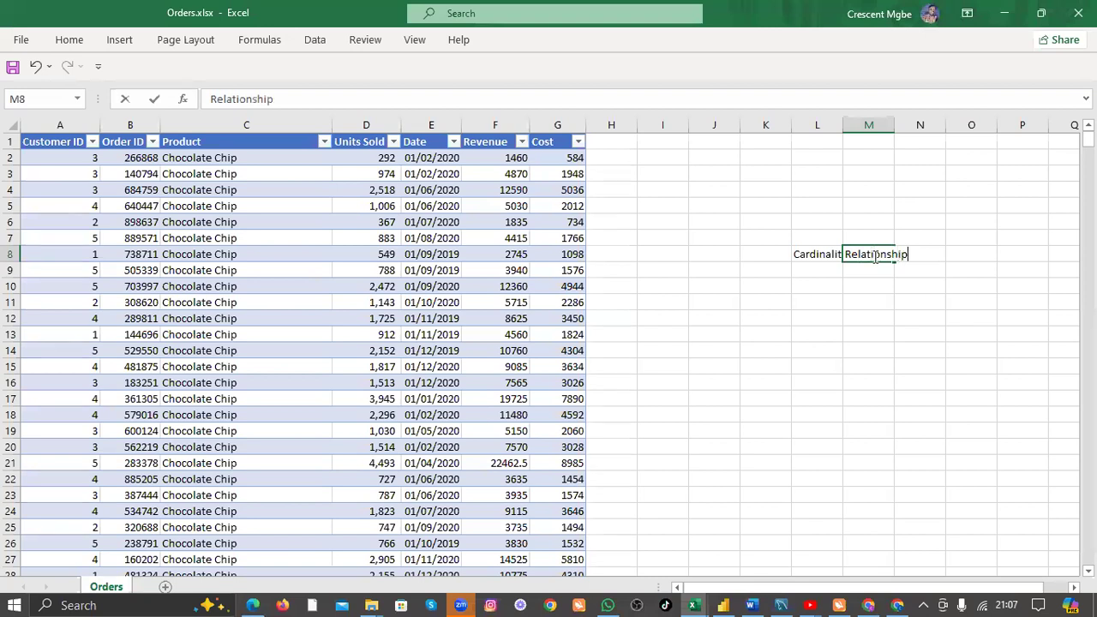
click(879, 288)
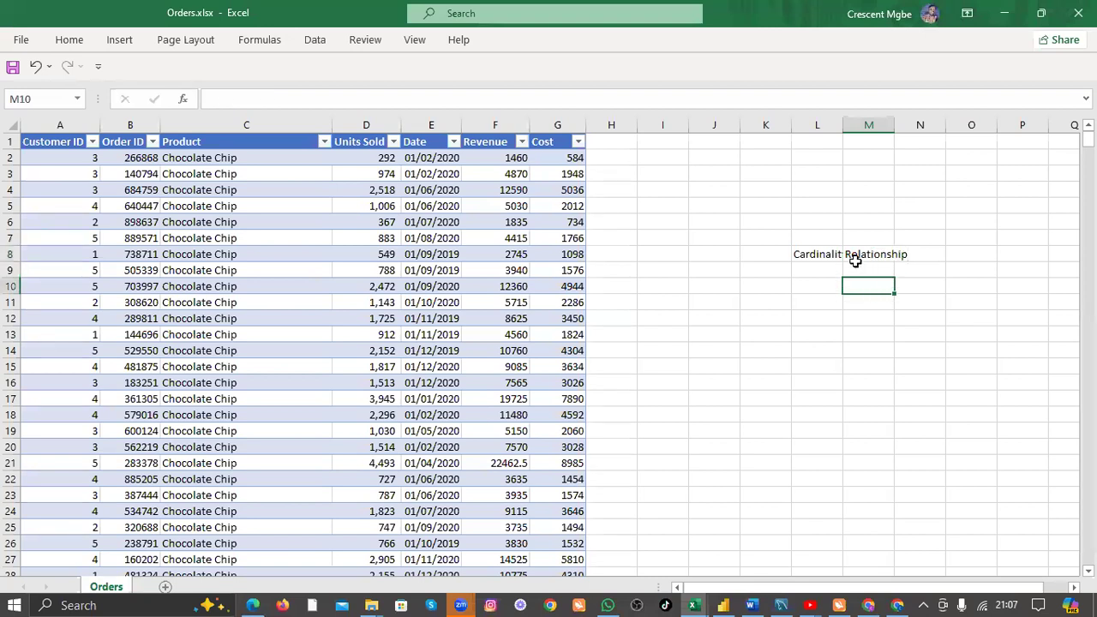
double_click(842, 125)
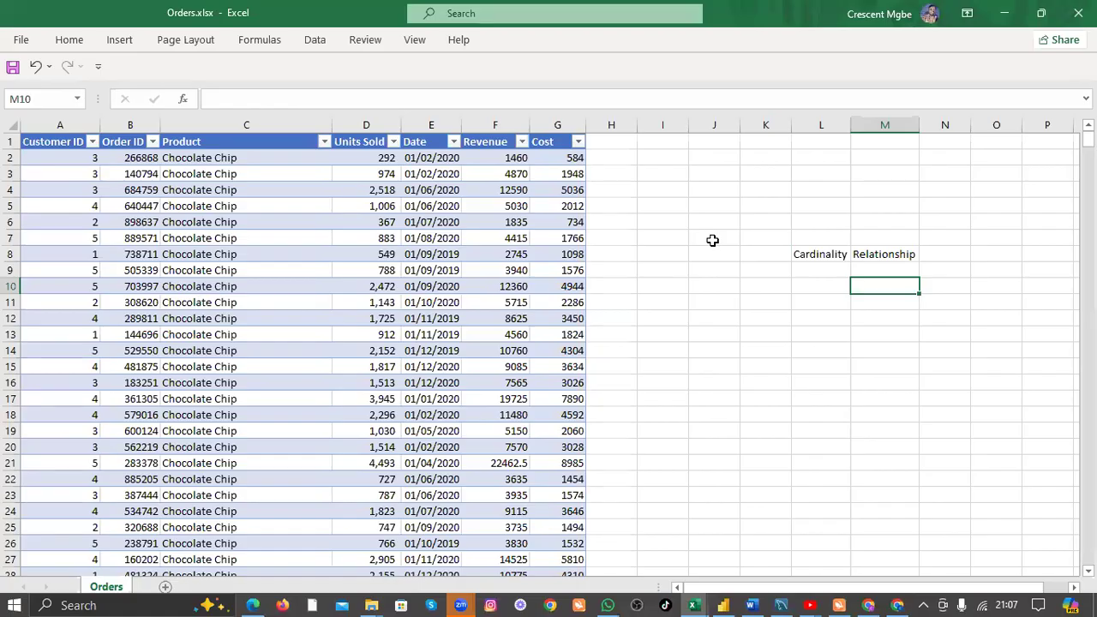
Enter the label "4 types" in K10, below and beside the Cardinality Relationship heading.
scroll(710, 240, down, 3)
scroll(712, 239, up, 3)
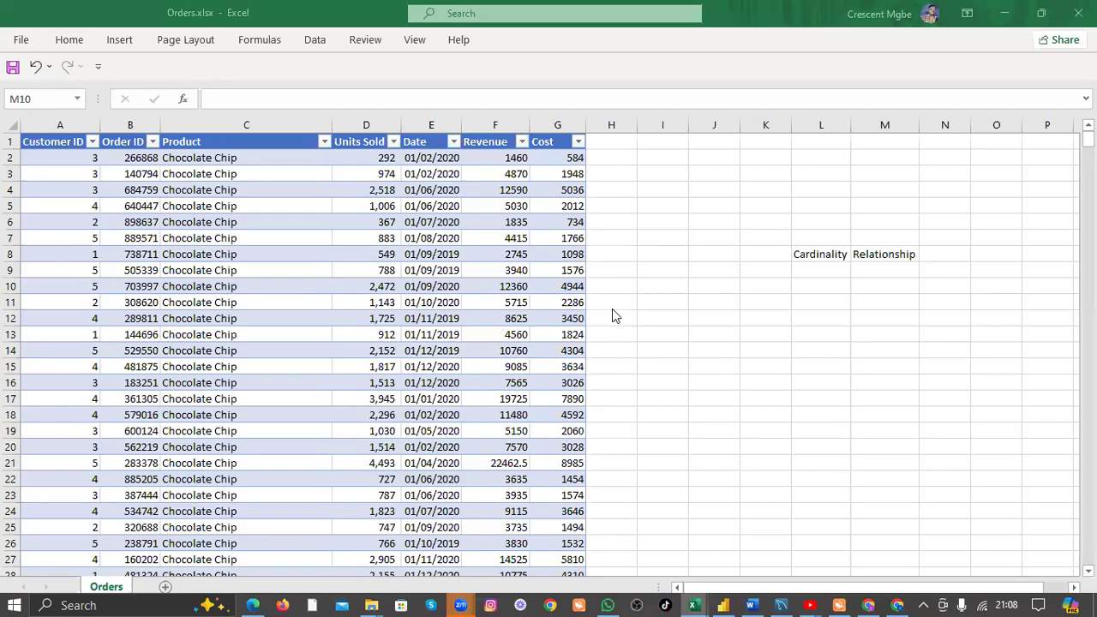
click(831, 284)
click(831, 283)
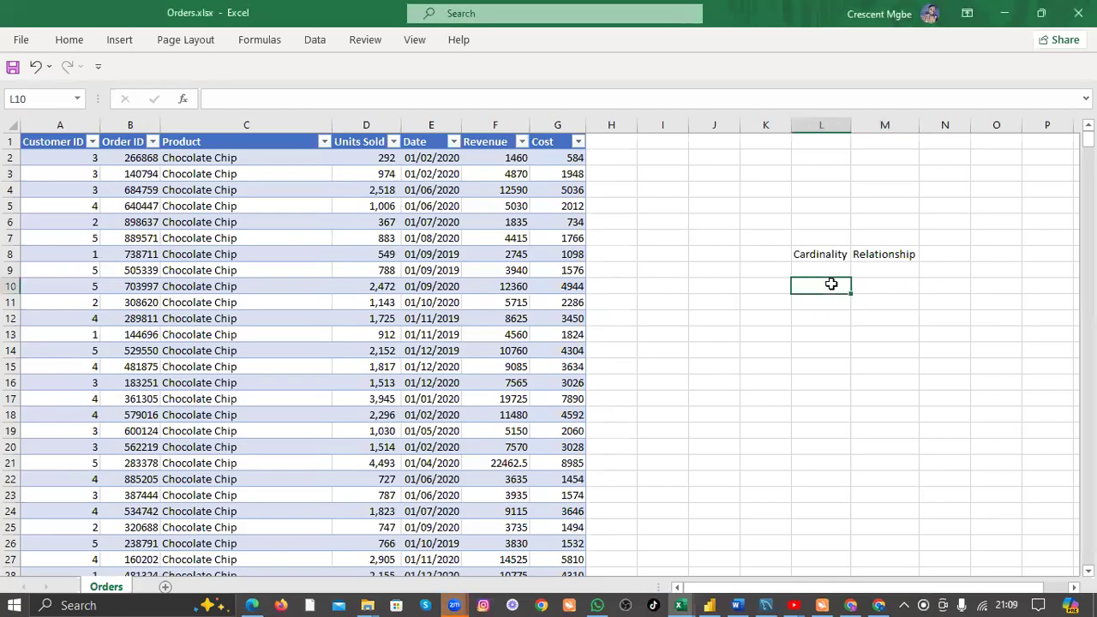
click(763, 286)
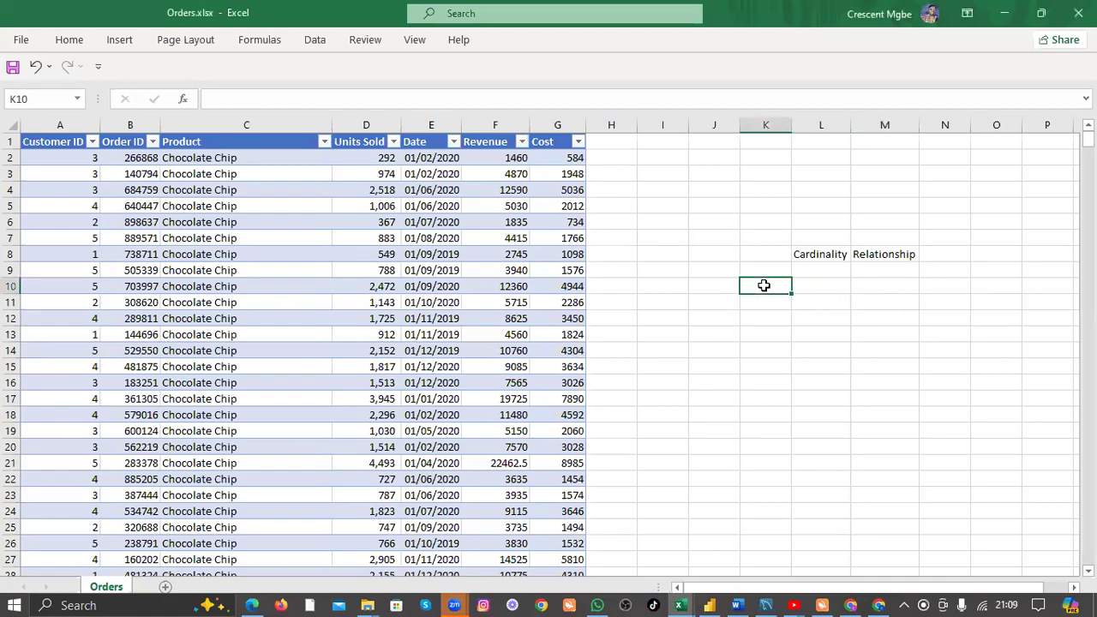
text(4 types)
List "1 to many", "many to 1", "many to many" and "1 to 1" in L10:L13, and fit column L's width to the text.
click(830, 284)
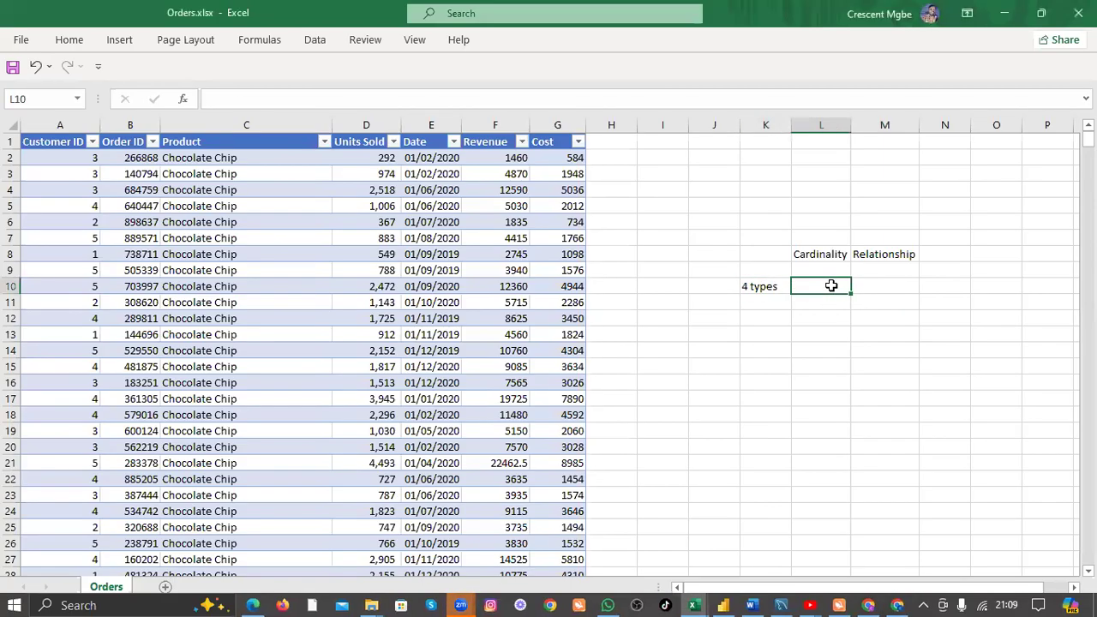
text(1 to many)
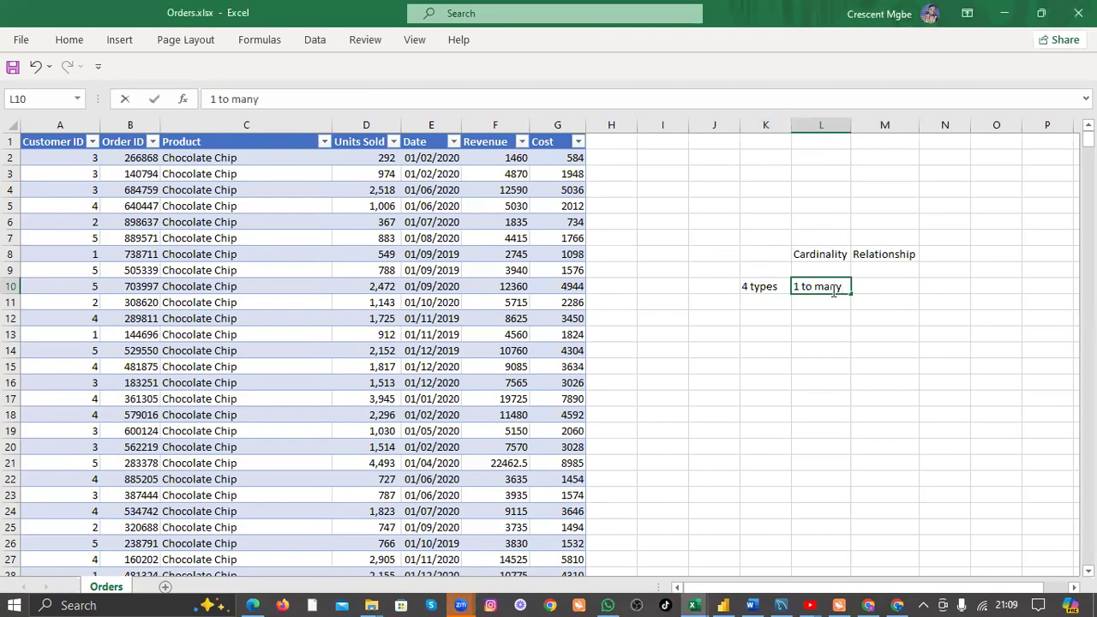
key(Return)
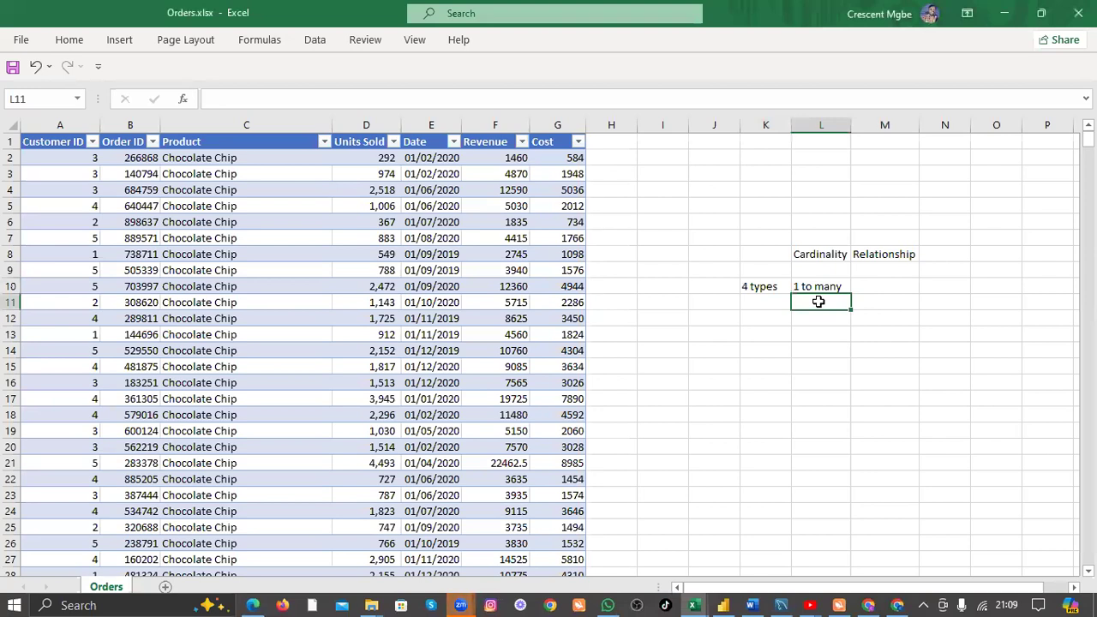
text(many to 1)
click(824, 316)
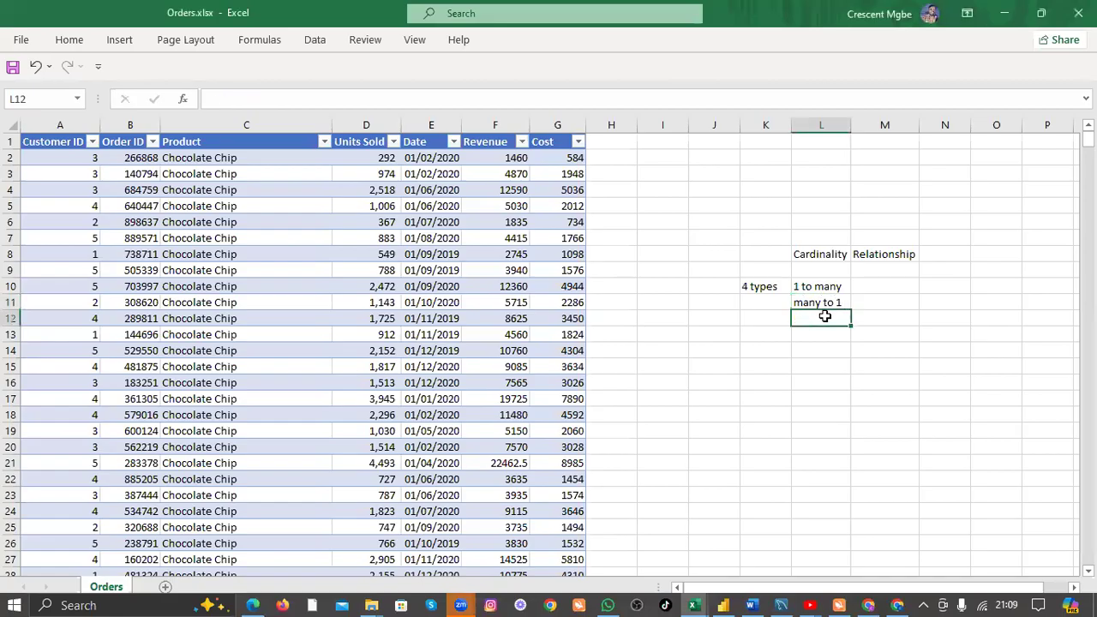
text(many to )
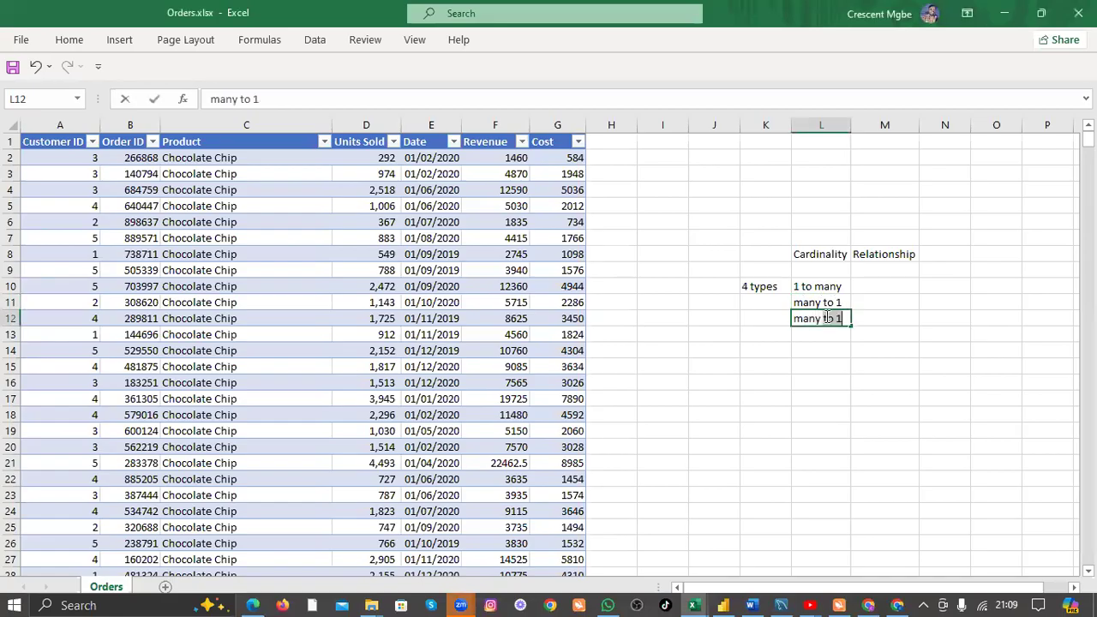
text(many)
click(826, 340)
text(1 to 1)
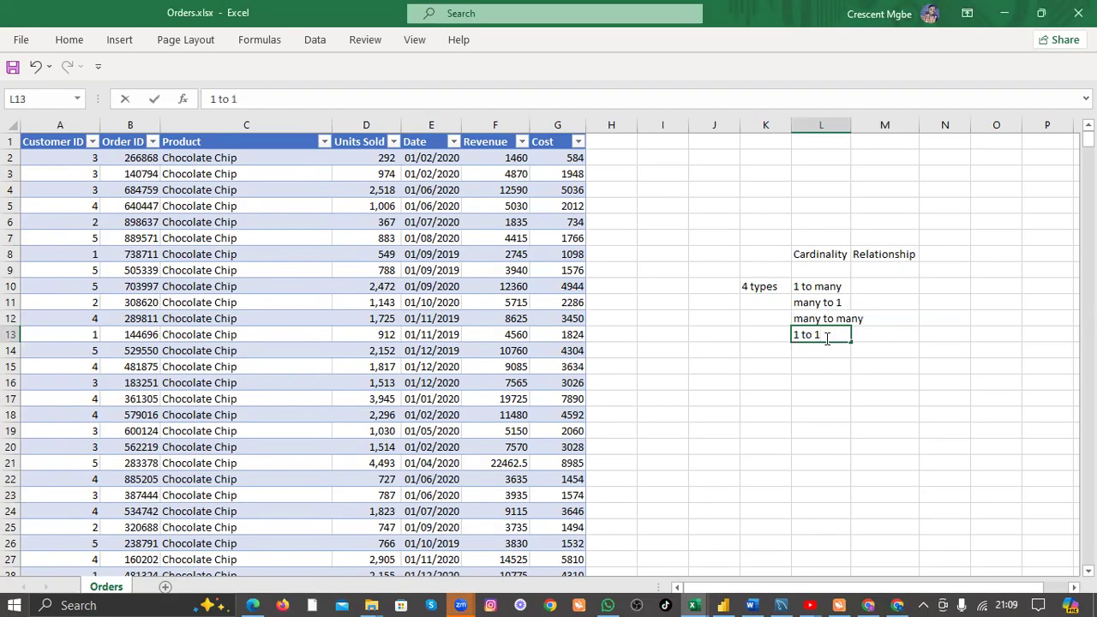
click(901, 286)
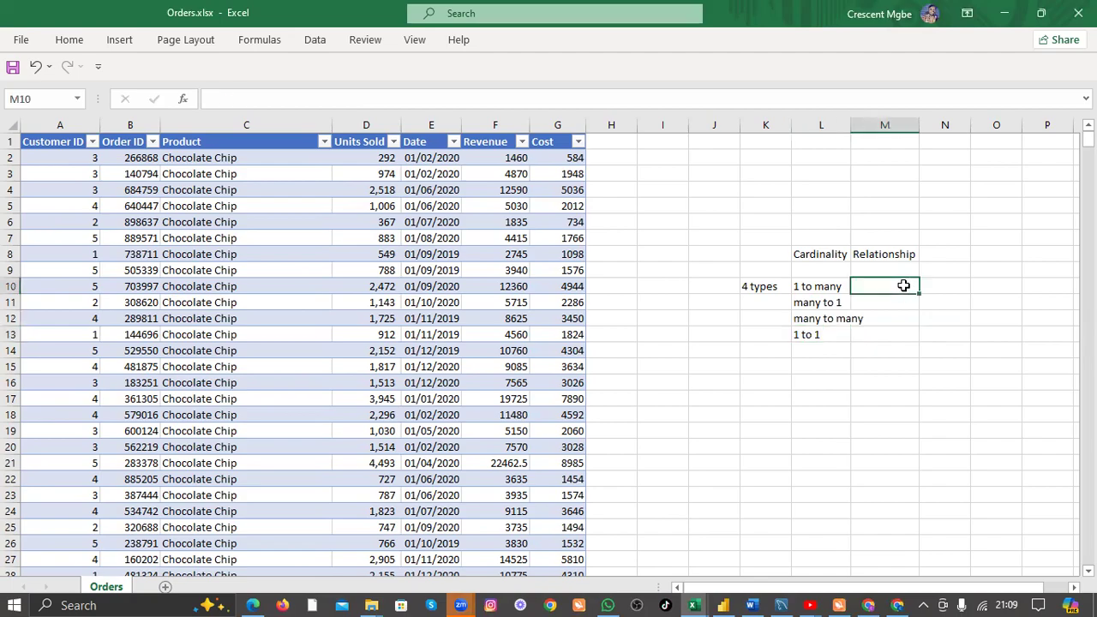
double_click(853, 119)
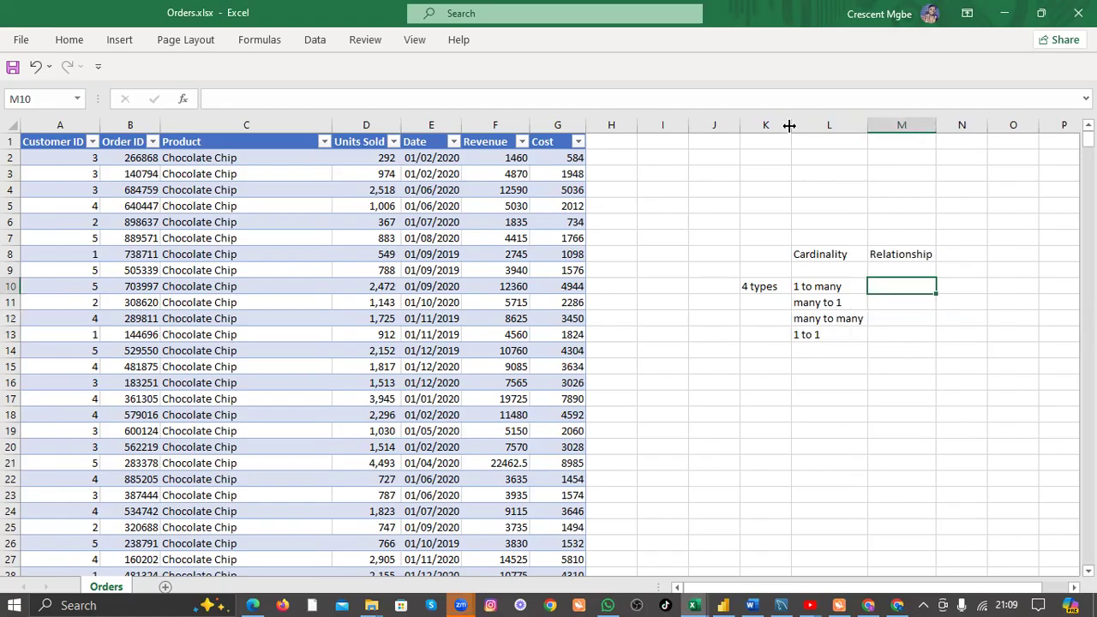
Copy the cardinality notes in K7:M13 to a new sheet, placing them from cell C5.
scroll(652, 302, down, 2)
scroll(653, 302, up, 2)
scroll(656, 294, down, 5)
scroll(662, 289, up, 5)
drag(756, 237, 918, 331)
key(ctrl+c)
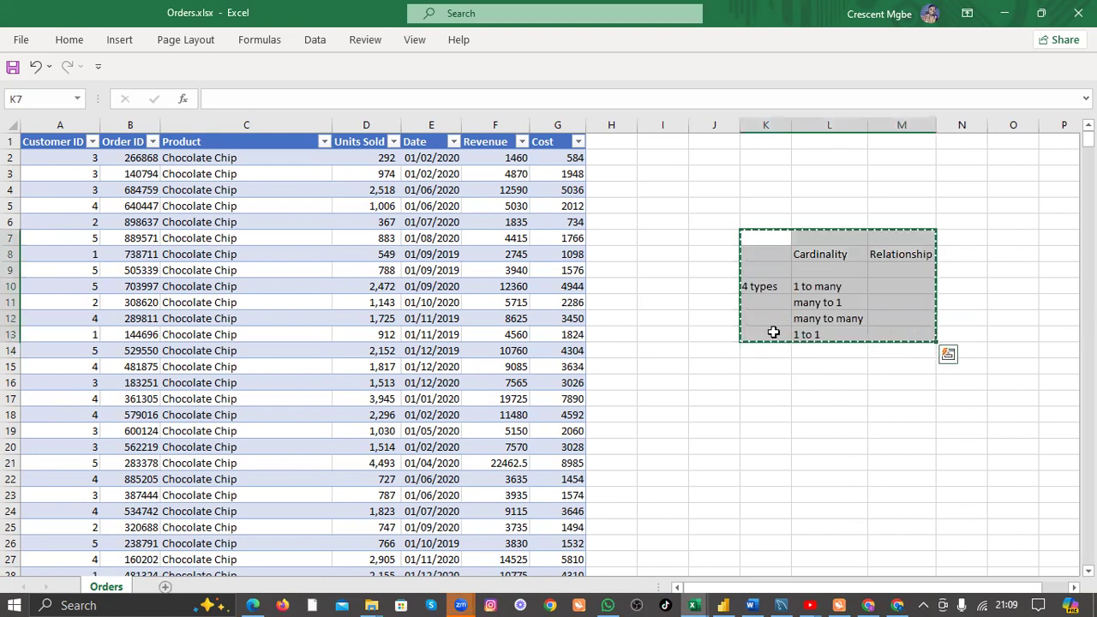
click(165, 586)
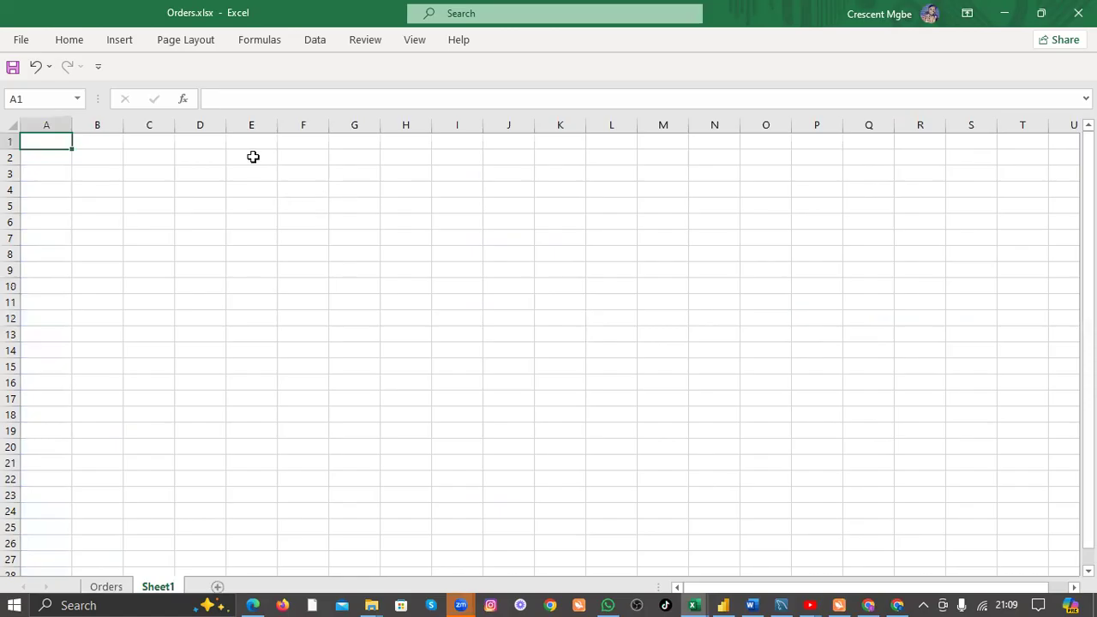
click(151, 206)
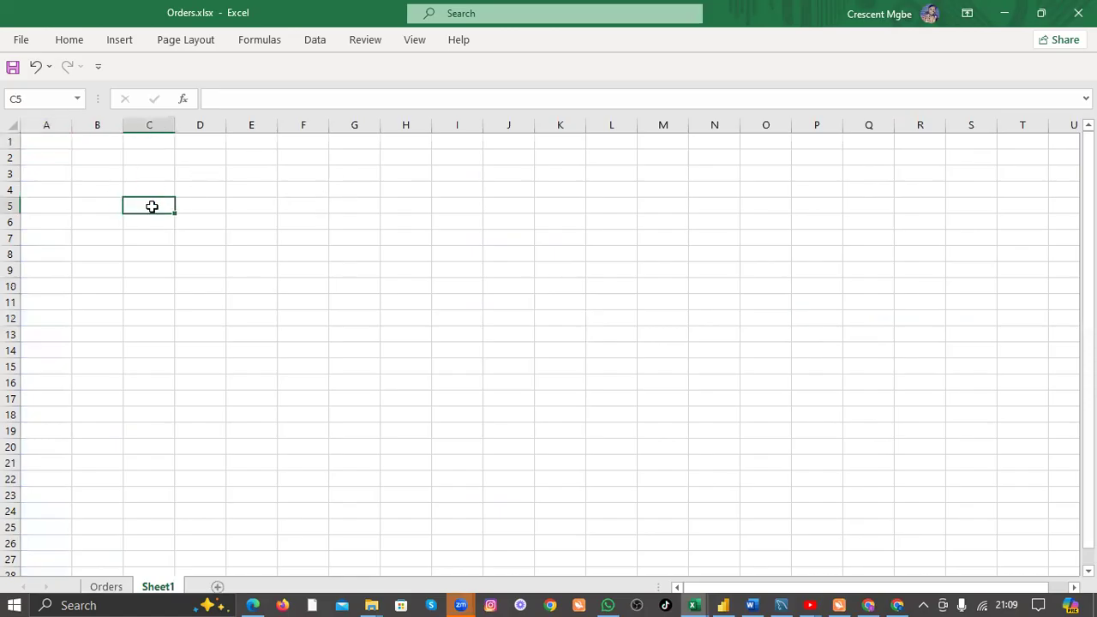
key(ctrl+v)
Enter the customer table headers customerid, name, country and gender in K6:N6 of the new sheet.
click(495, 237)
click(567, 221)
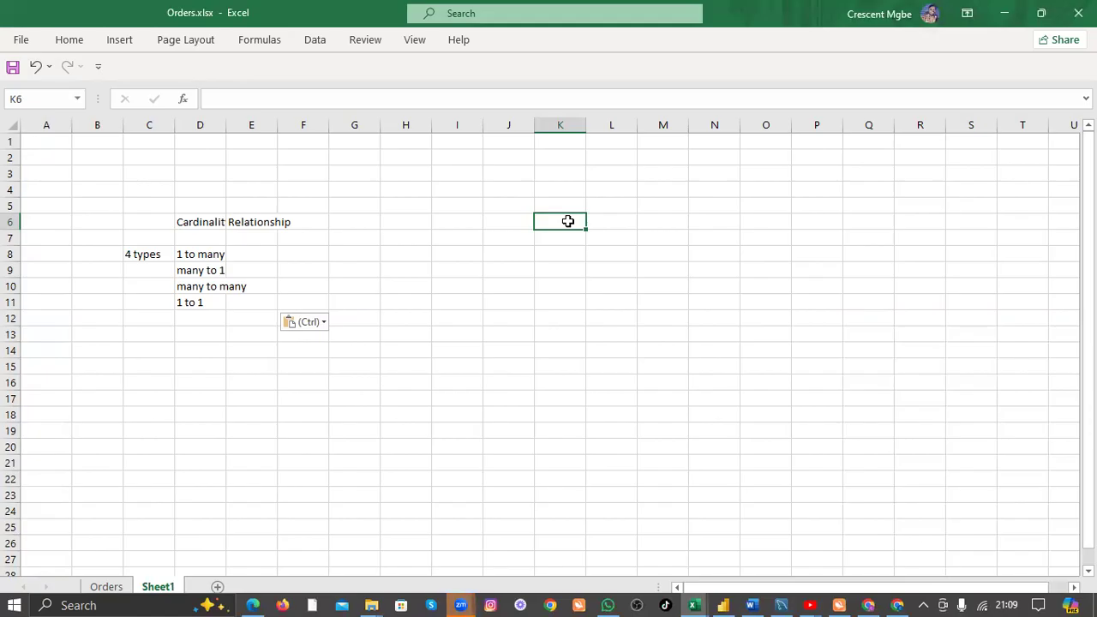
text(custome)
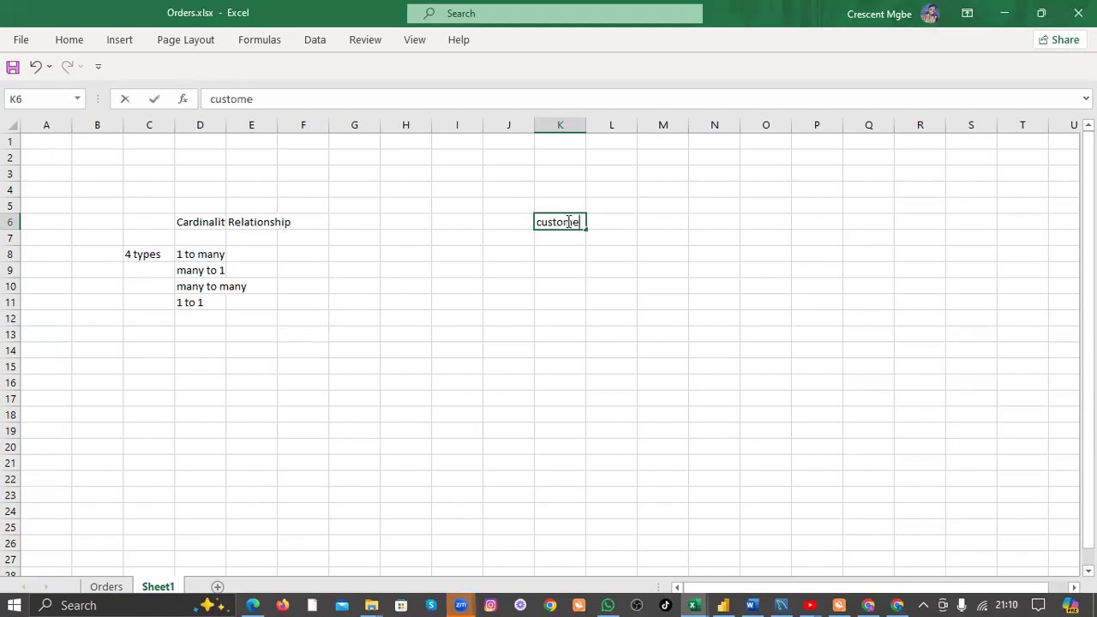
text(rid)
click(683, 250)
click(627, 221)
text(name)
click(677, 220)
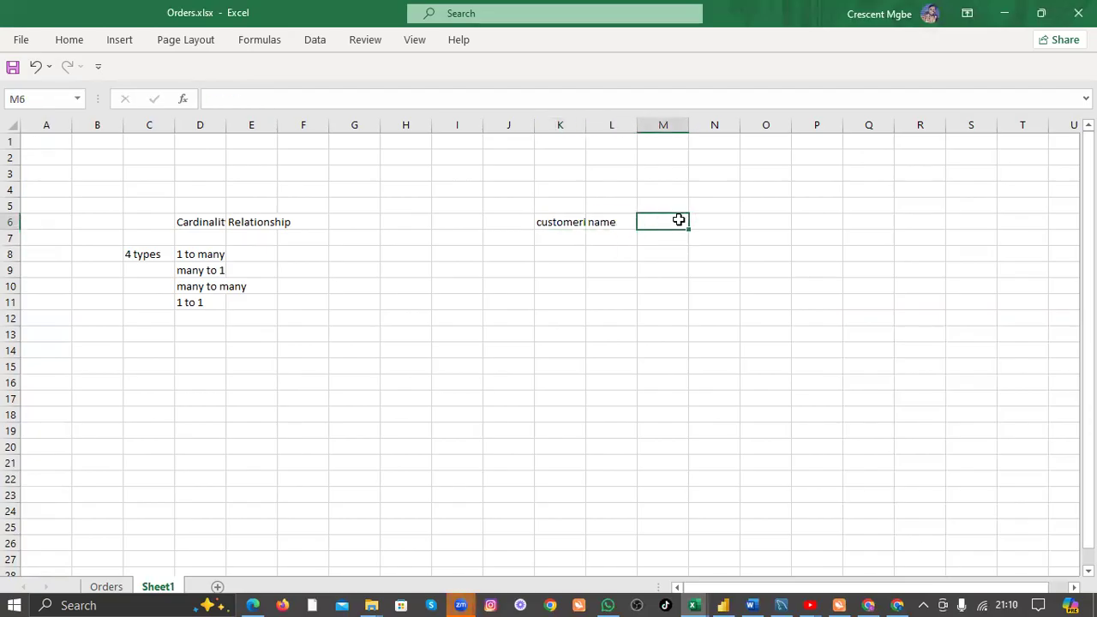
text(country)
click(712, 220)
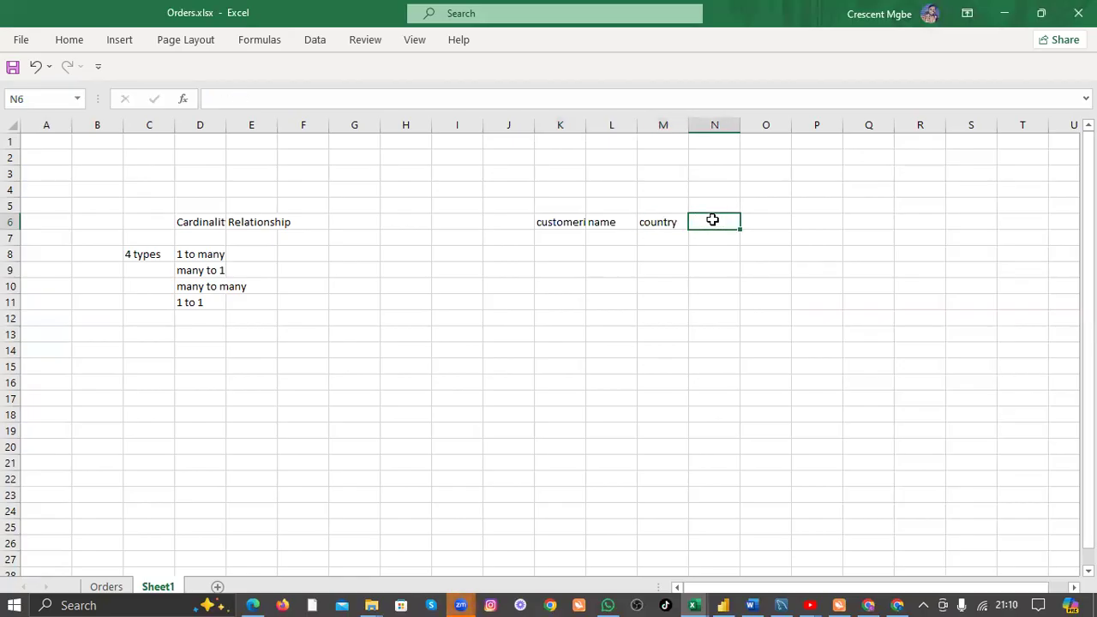
text(gender)
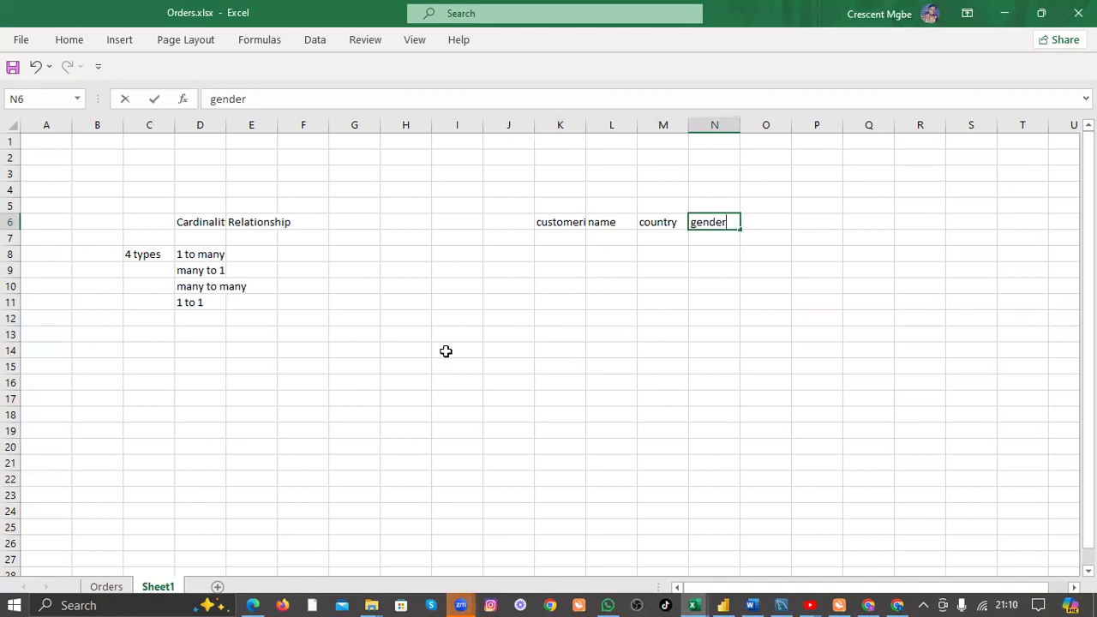
click(591, 285)
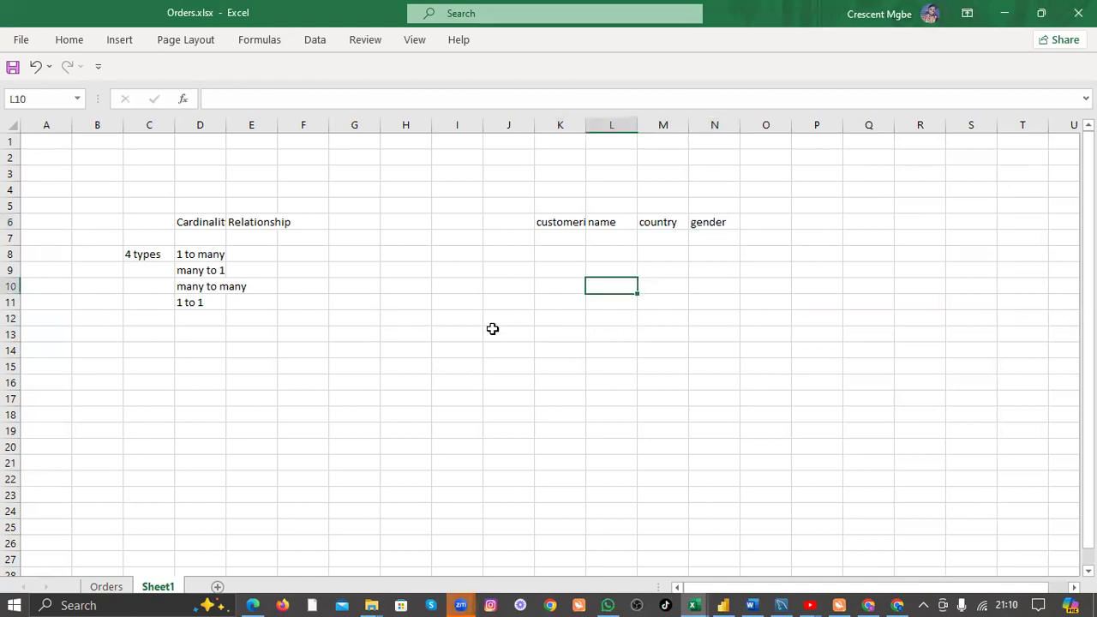
Enter the order table headers orderID, product, order date and qnty in H12:K12.
click(413, 319)
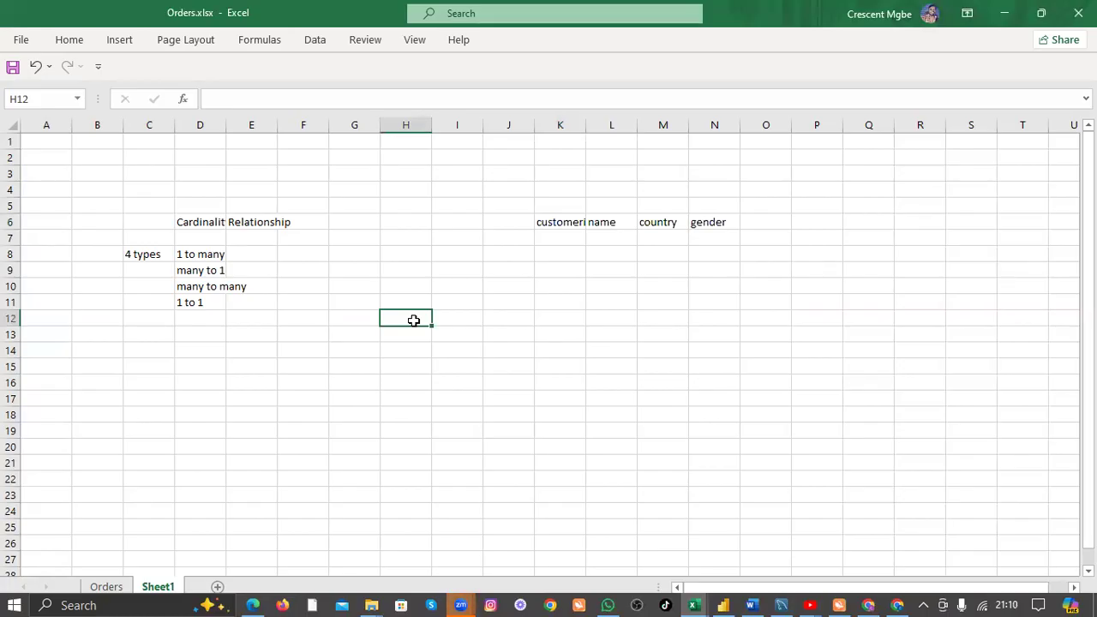
text(orderID)
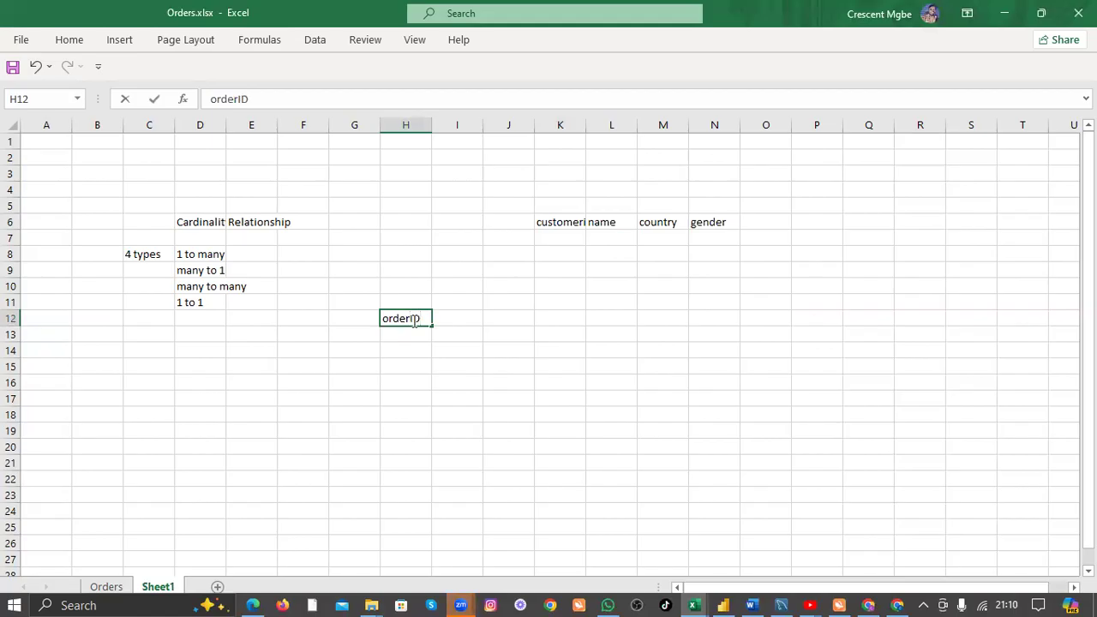
click(461, 319)
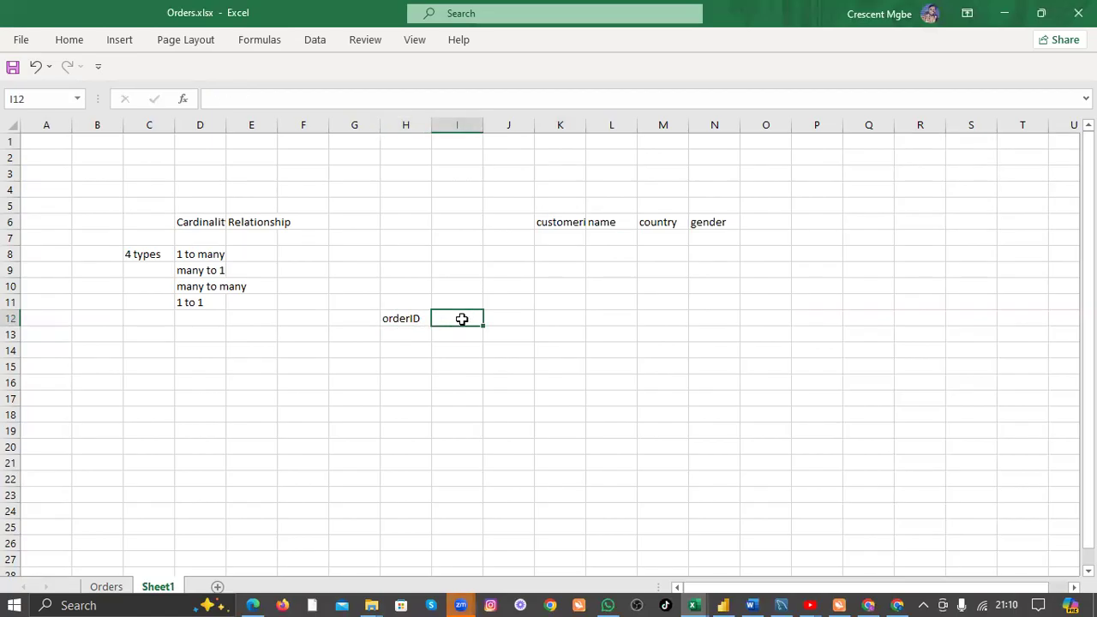
text(PRODUCCVT)
key(BackSpace)
key(BackSpace)
key(BackSpace)
key(BackSpace)
key(BackSpace)
key(BackSpace)
key(BackSpace)
key(BackSpace)
key(BackSpace)
text(product)
click(587, 322)
click(520, 321)
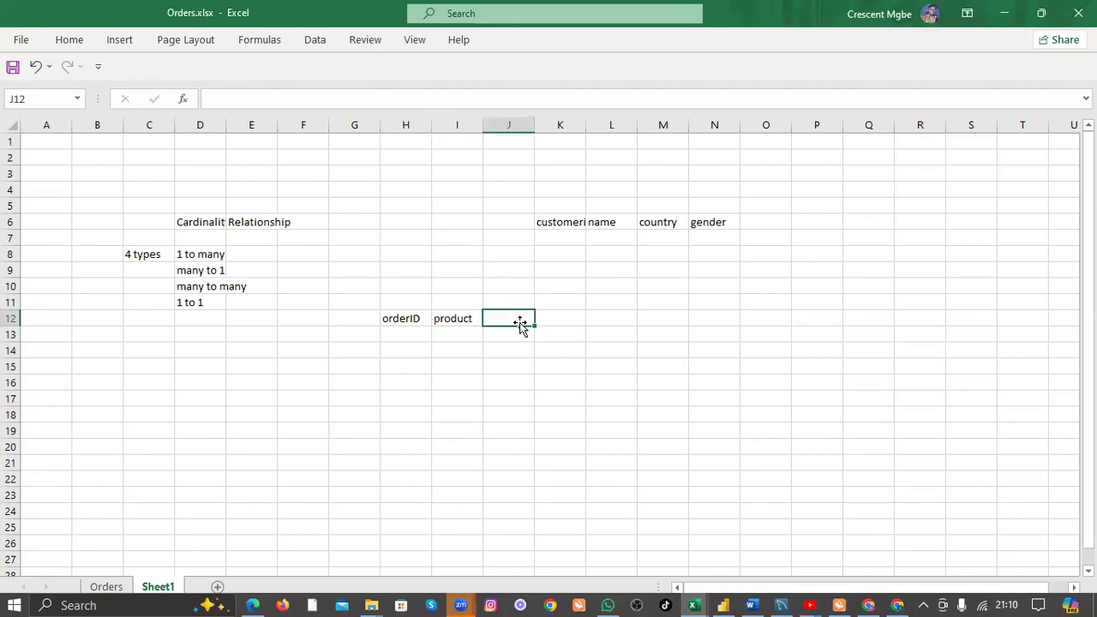
text(order date)
click(587, 322)
click(574, 319)
text(qnty)
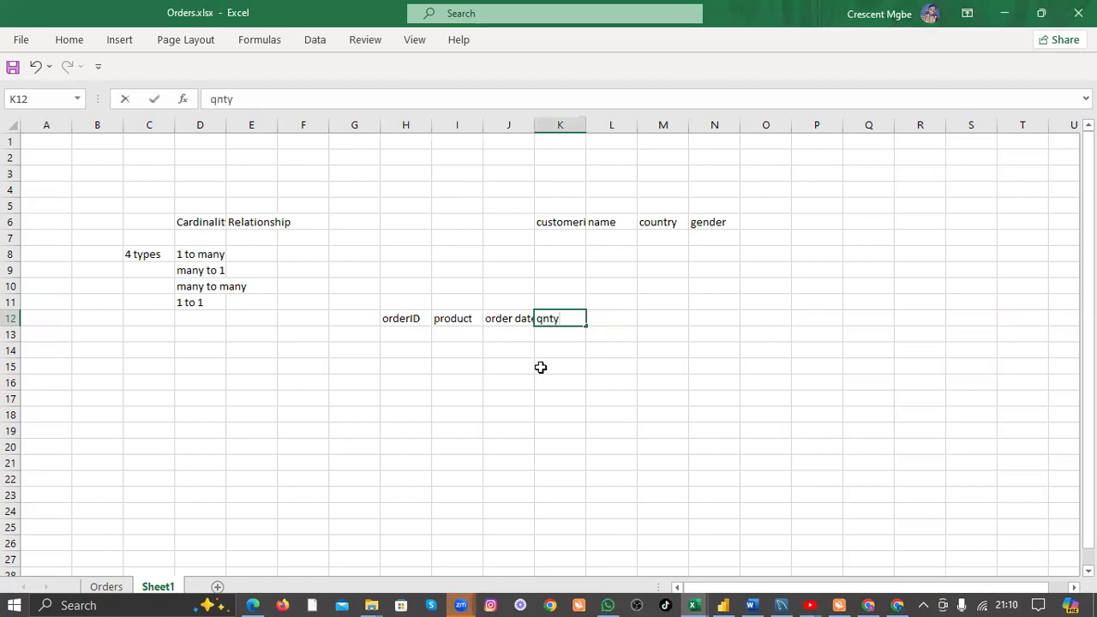
Enter the product table headers productID, amount, cost and profit in Q14:T14.
click(870, 351)
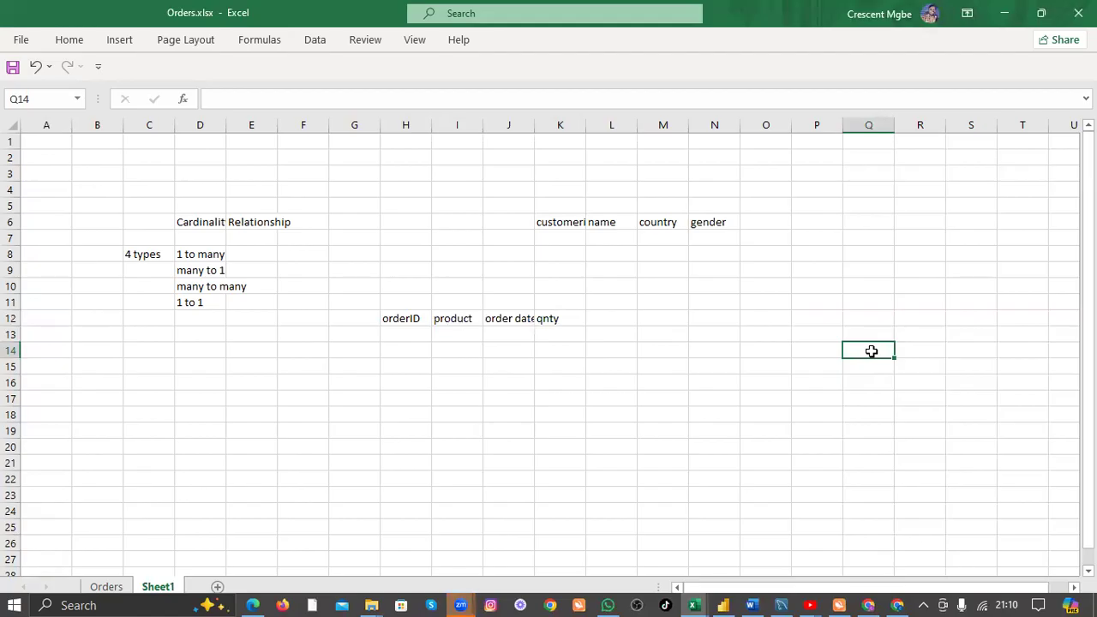
text(productID)
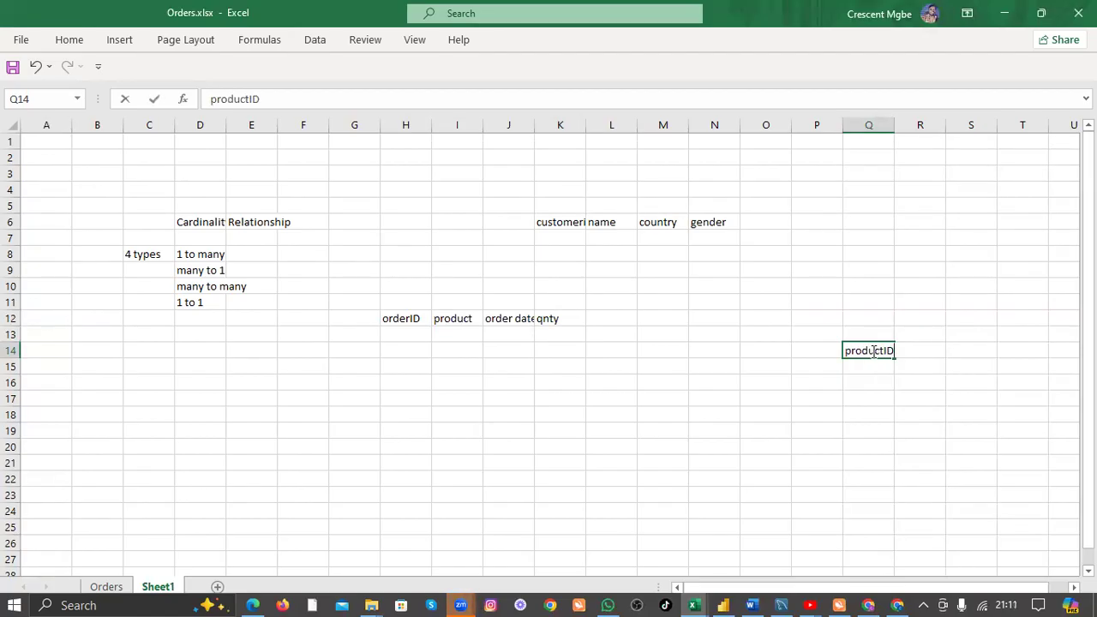
click(955, 346)
click(929, 347)
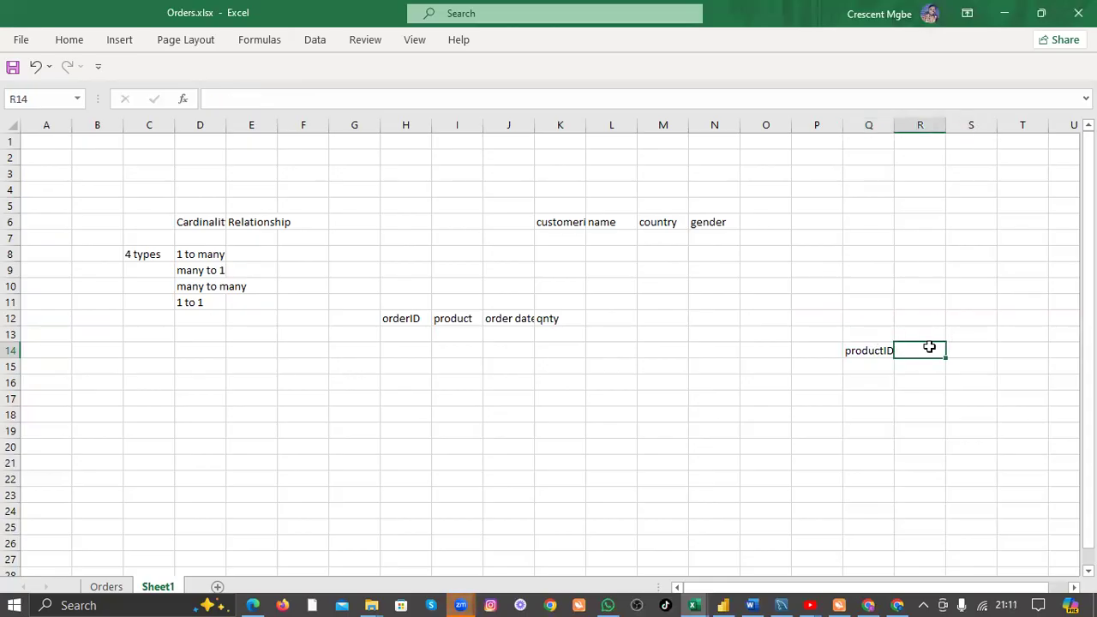
key(alt+Tab)
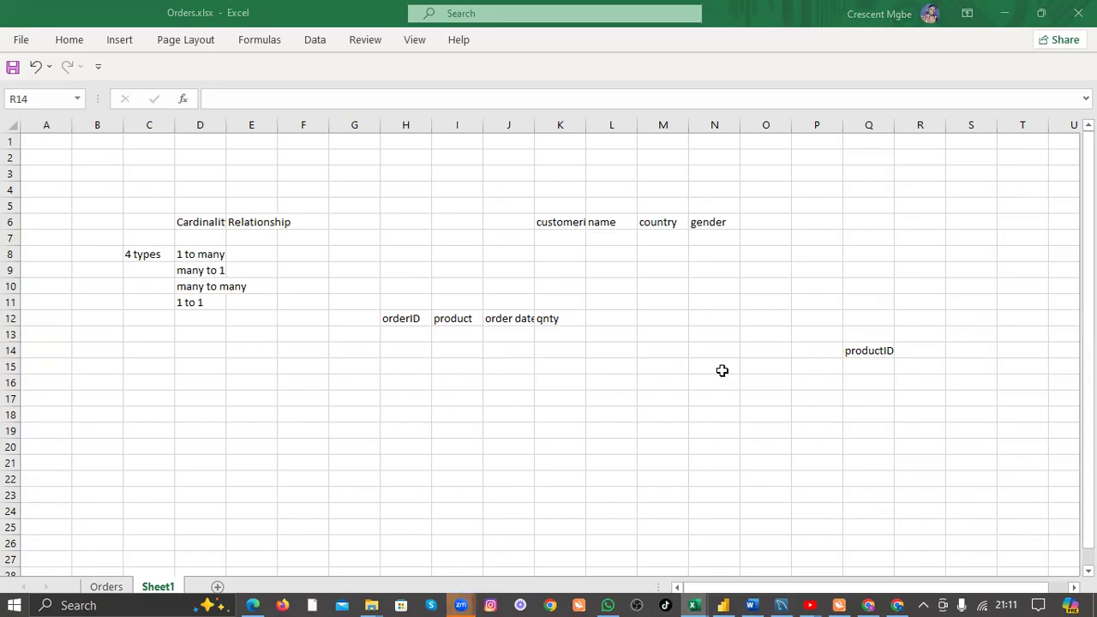
click(923, 344)
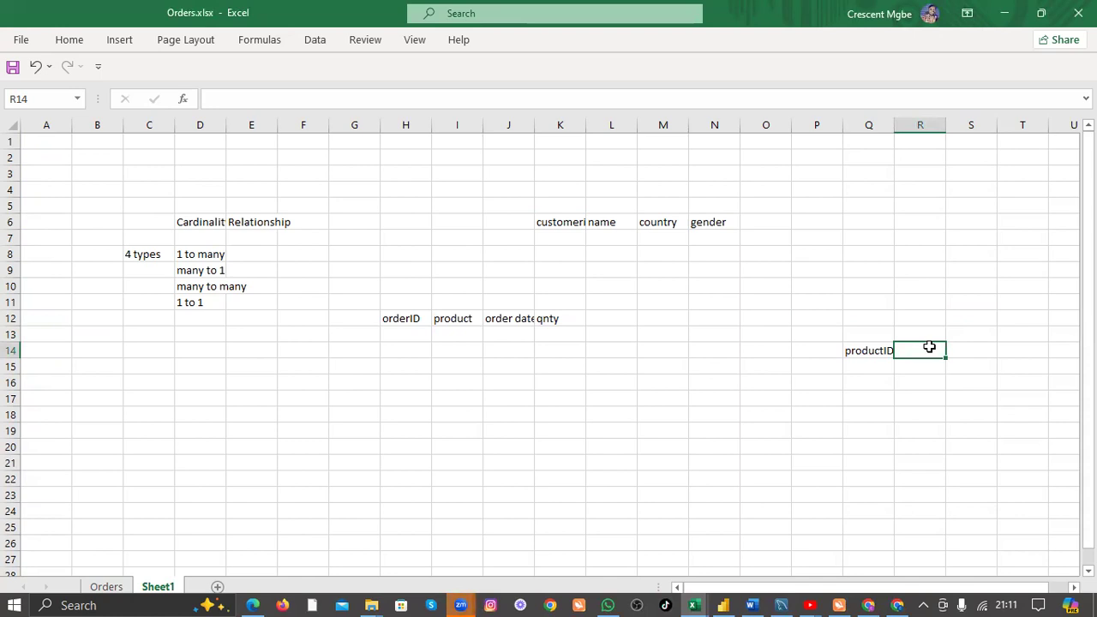
text(p)
key(BackSpace)
text(amount)
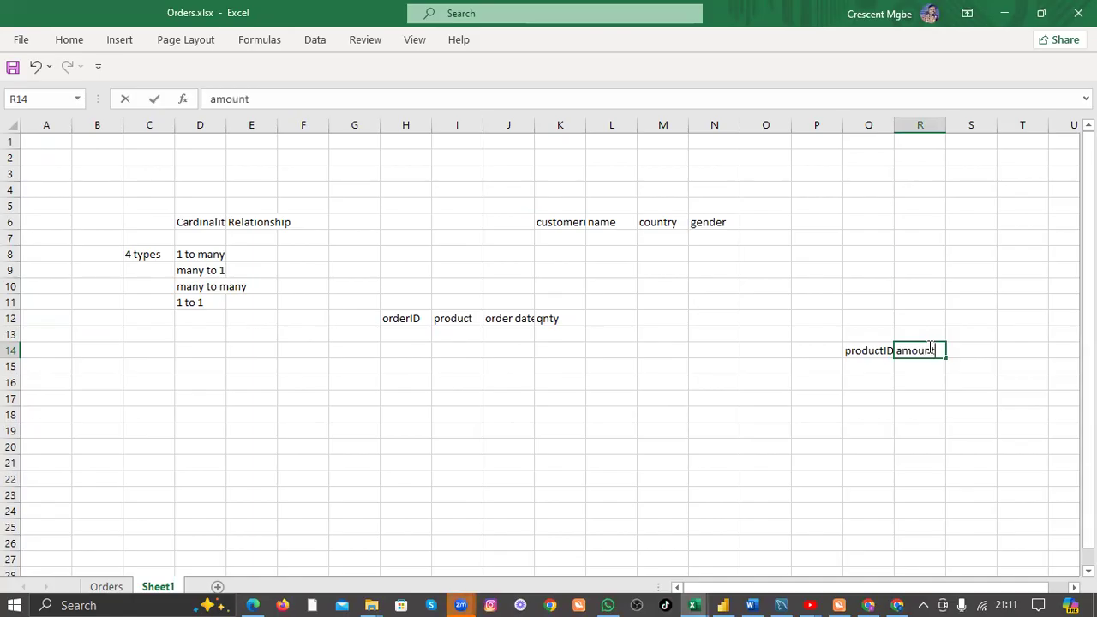
click(971, 354)
text(co)
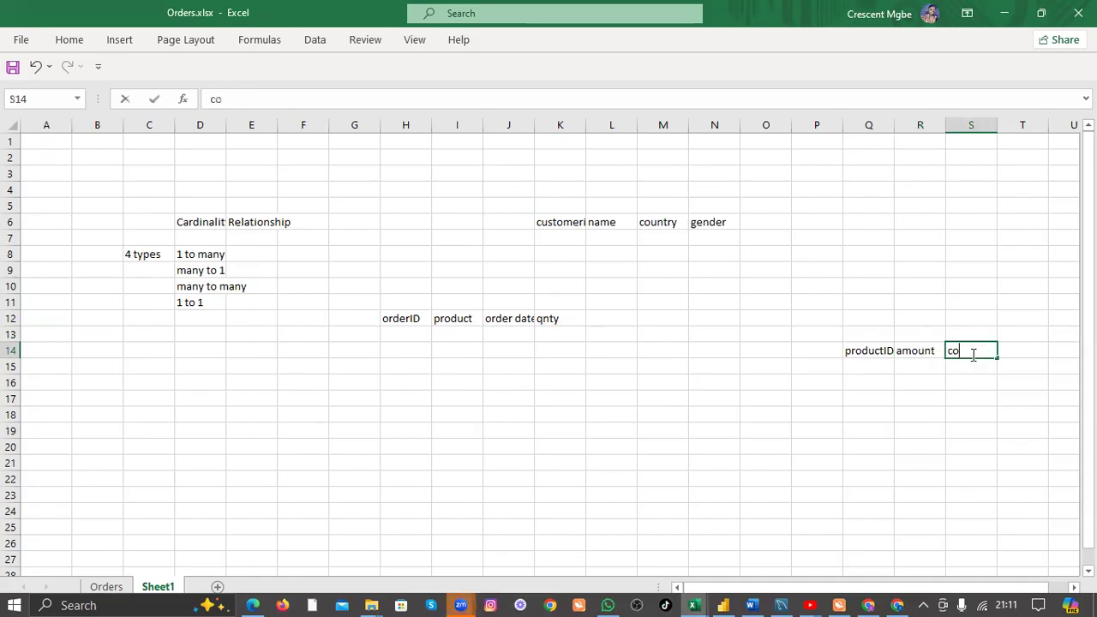
text(st)
click(1015, 352)
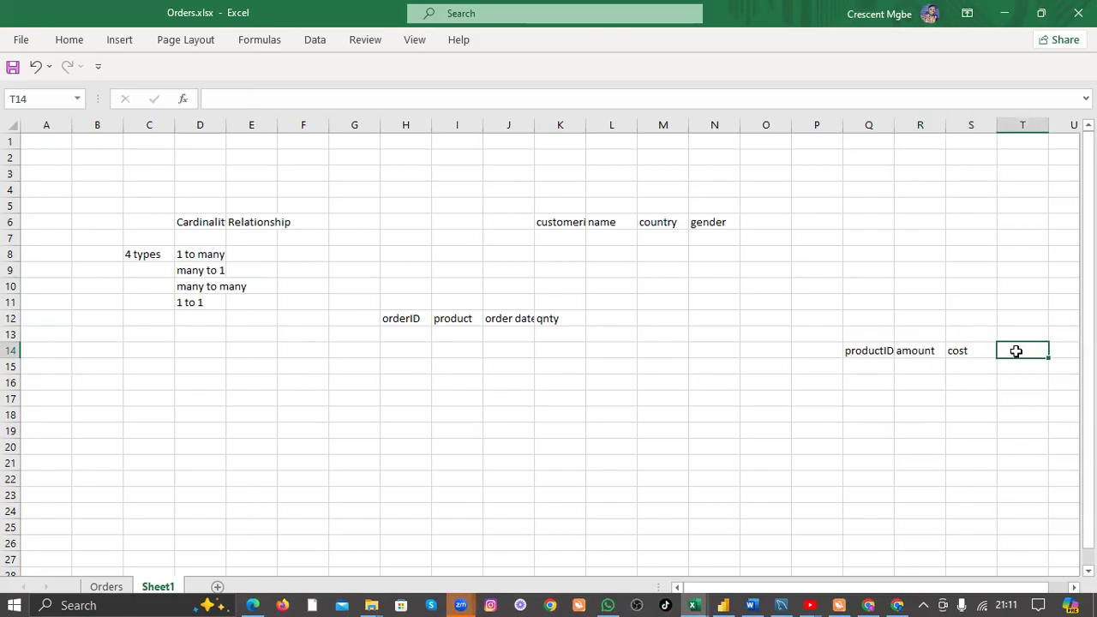
text(profit)
click(561, 240)
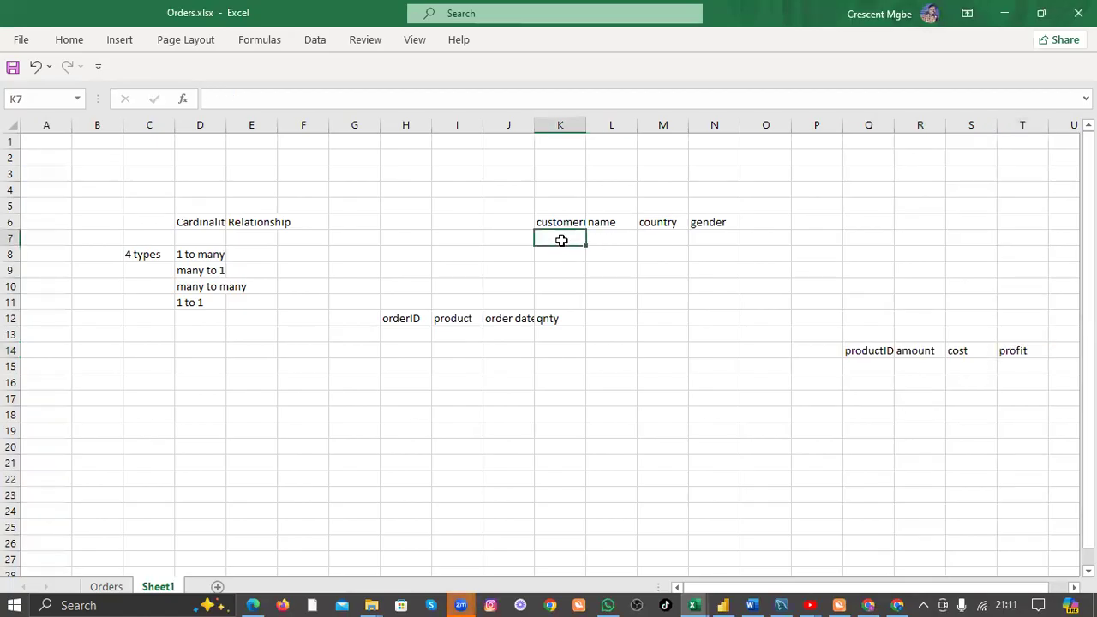
text(Theelma)
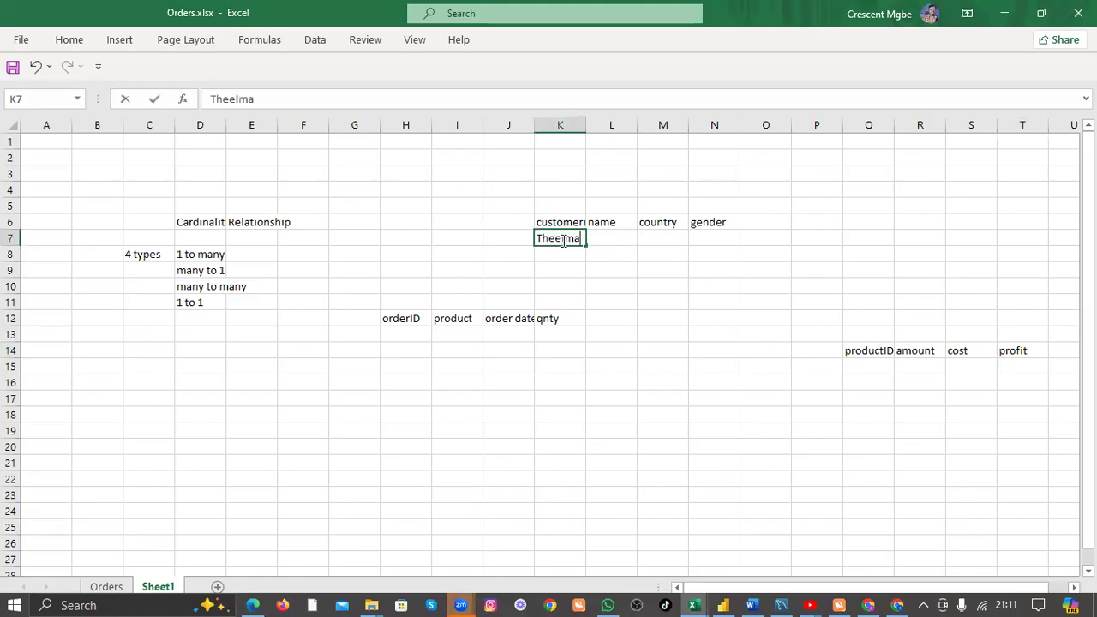
key(BackSpace)
key(BackSpace)
key(BackSpace)
key(BackSpace)
key(BackSpace)
key(BackSpace)
key(BackSpace)
Enter customer ID 1 in K7 and the first customer's name in L7.
text(1)
click(609, 240)
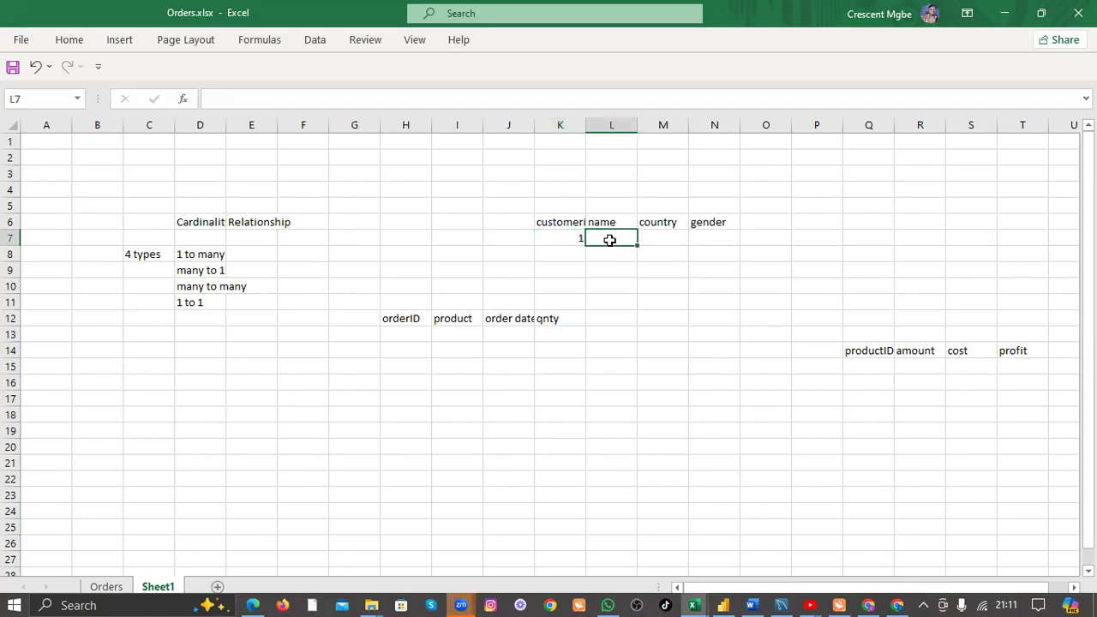
text(Thelma)
click(662, 239)
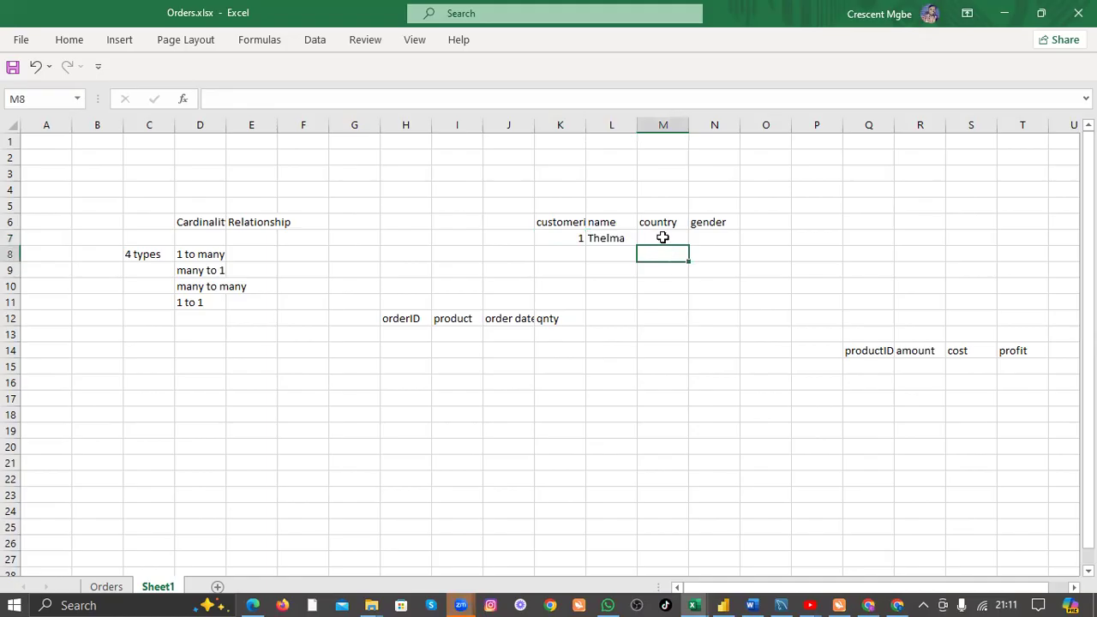
text(Blessi)
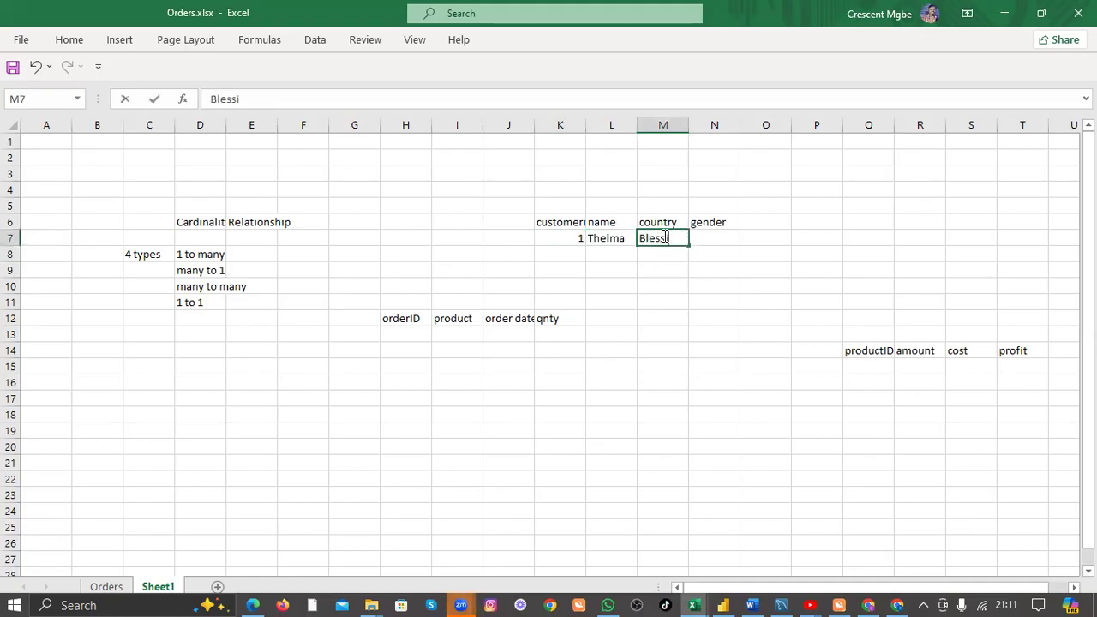
key(BackSpace)
key(BackSpace)
key(BackSpace)
key(BackSpace)
key(BackSpace)
key(BackSpace)
Set the first customer's country to Nig in M7 and gender to Female in N7.
text(Nig)
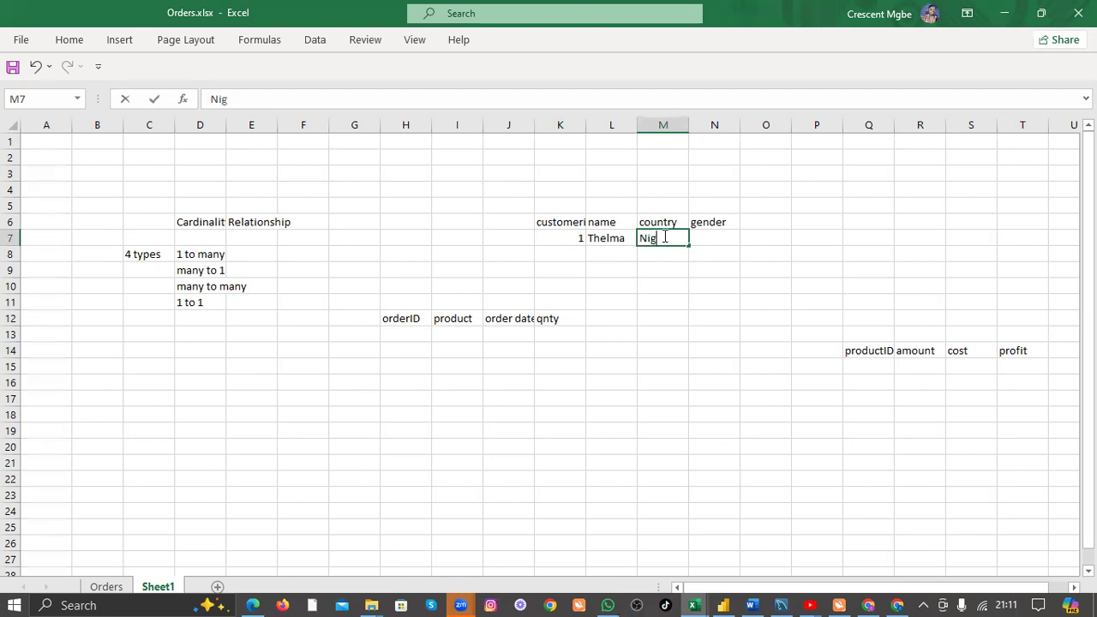
click(710, 240)
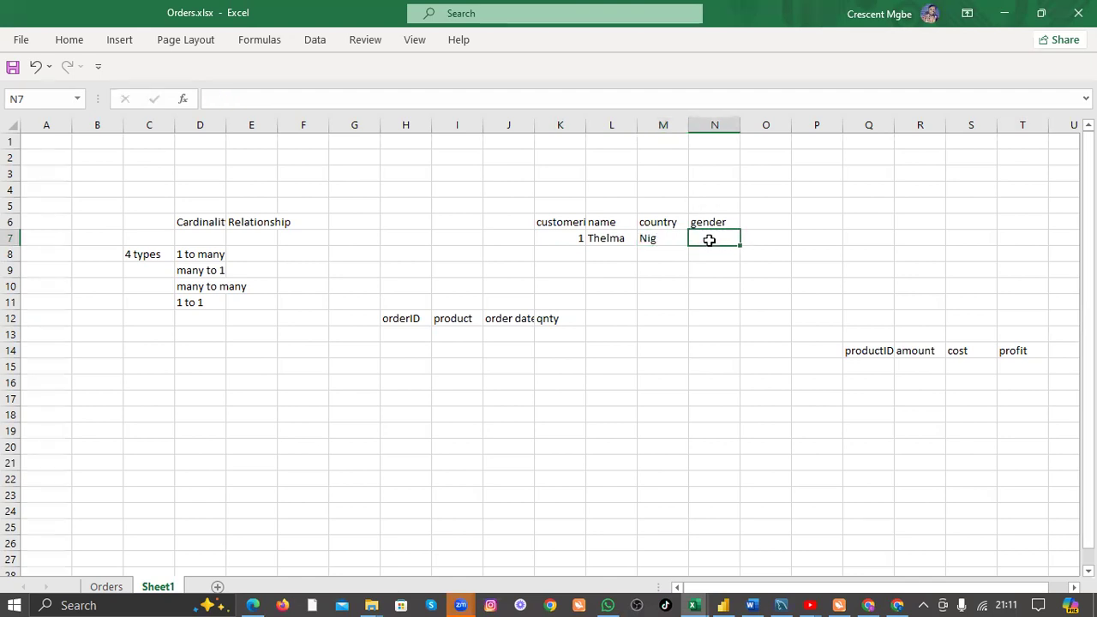
text(Female)
Fill the second customer row K8:N8 with ID 2, the customer's name, country USA and gender MALE.
click(559, 254)
text(2)
click(615, 252)
text(Chris)
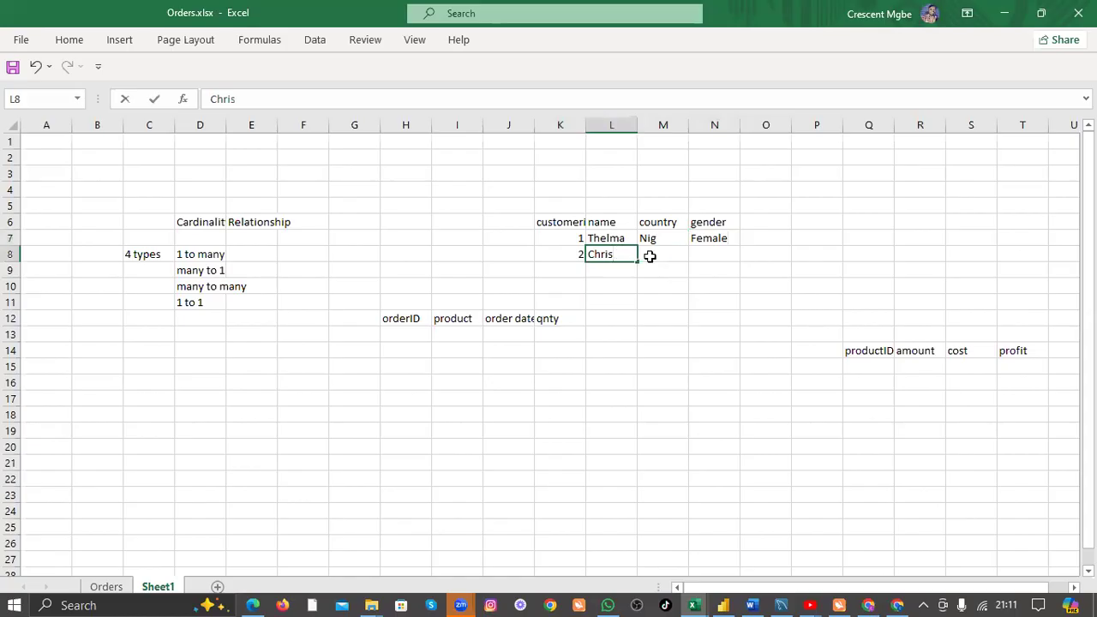
click(650, 256)
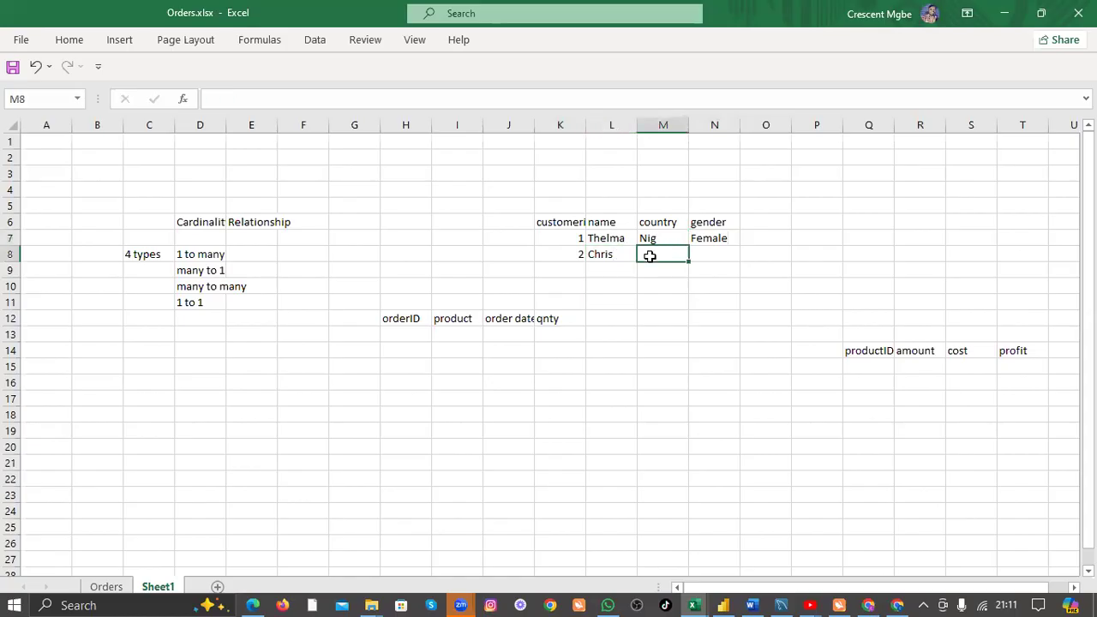
text(USA)
click(710, 255)
text(MALE)
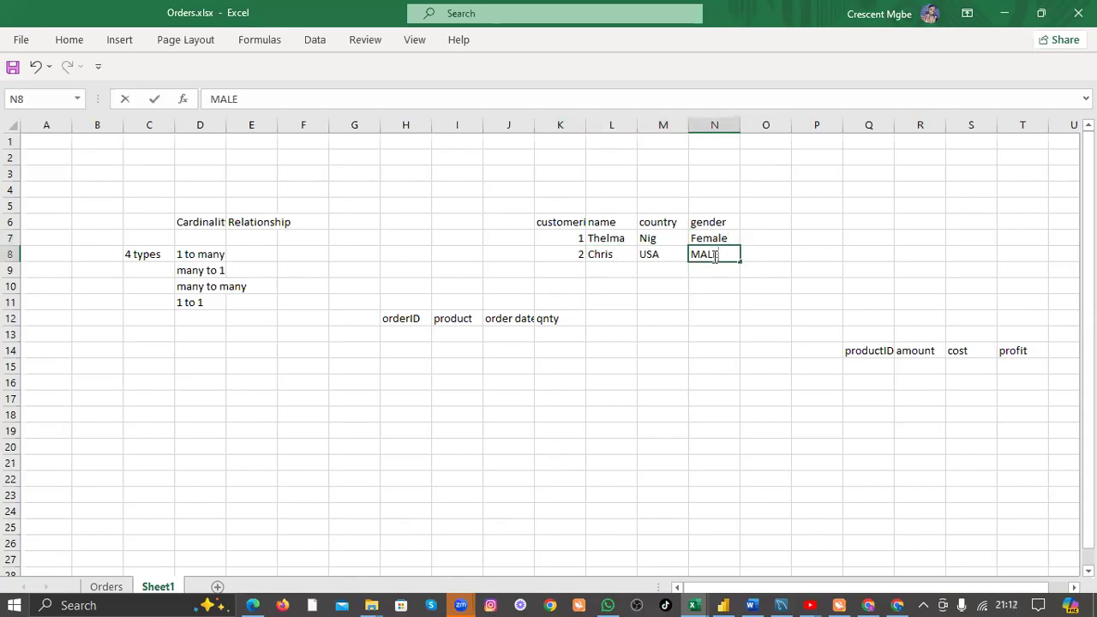
Fill L9:N9 with the third customer's name, country Ghan and gender Feamle.
click(601, 267)
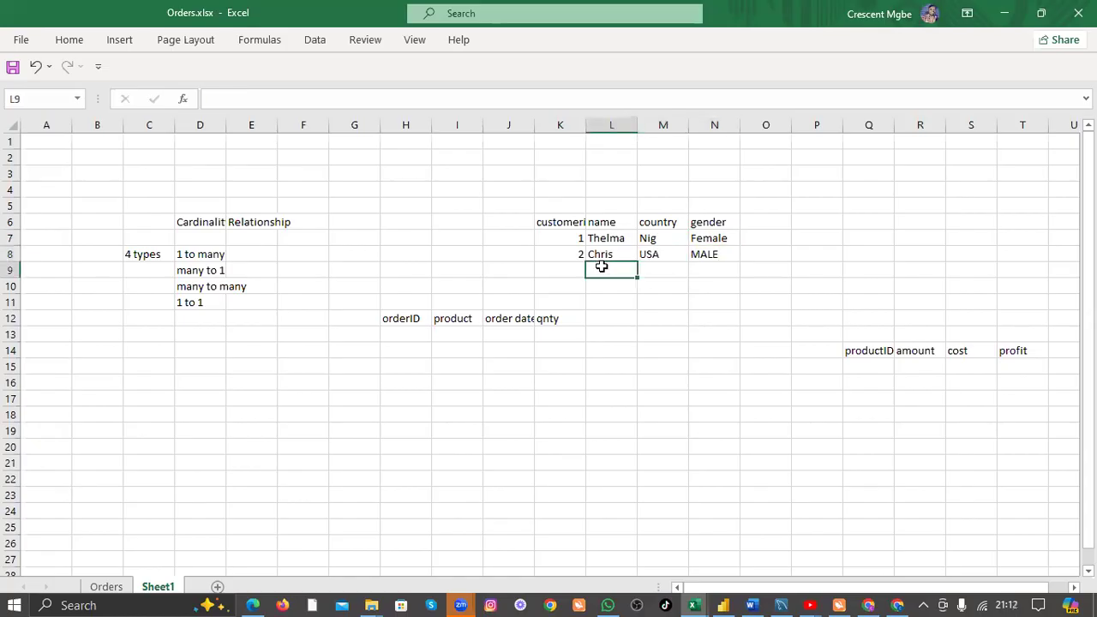
text(Blessing)
click(677, 270)
text(Gha)
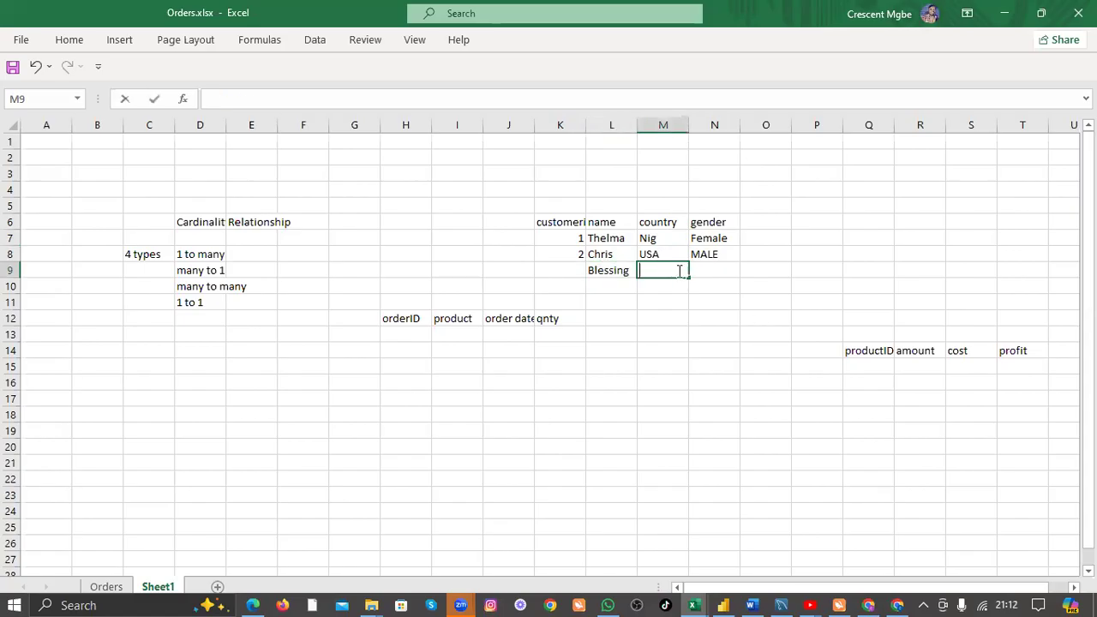
text(n)
click(720, 273)
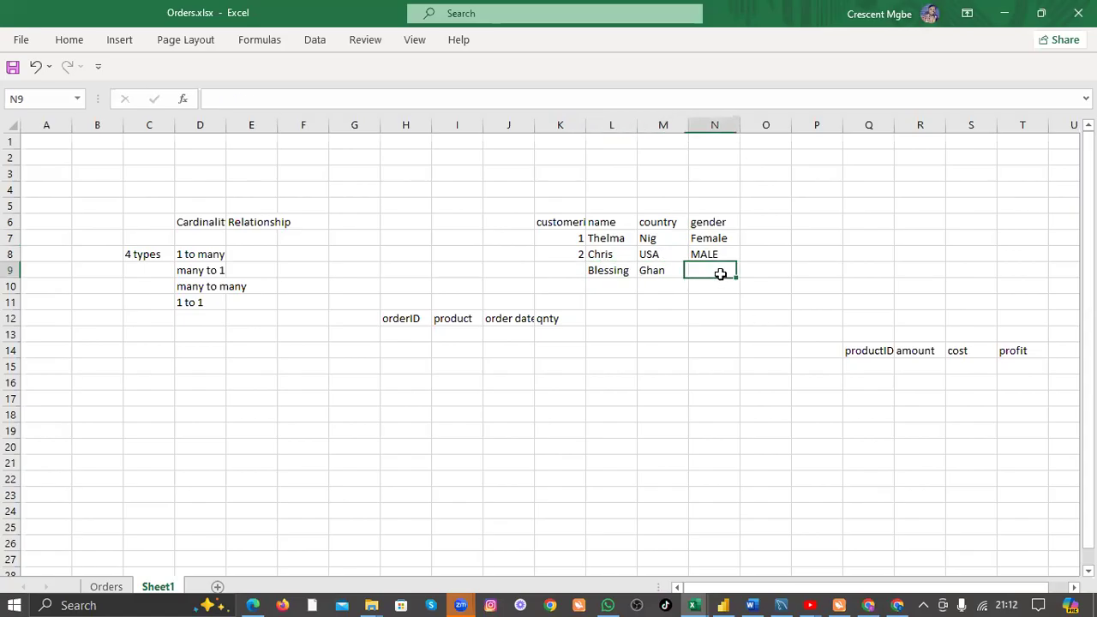
text(fEAMLE)
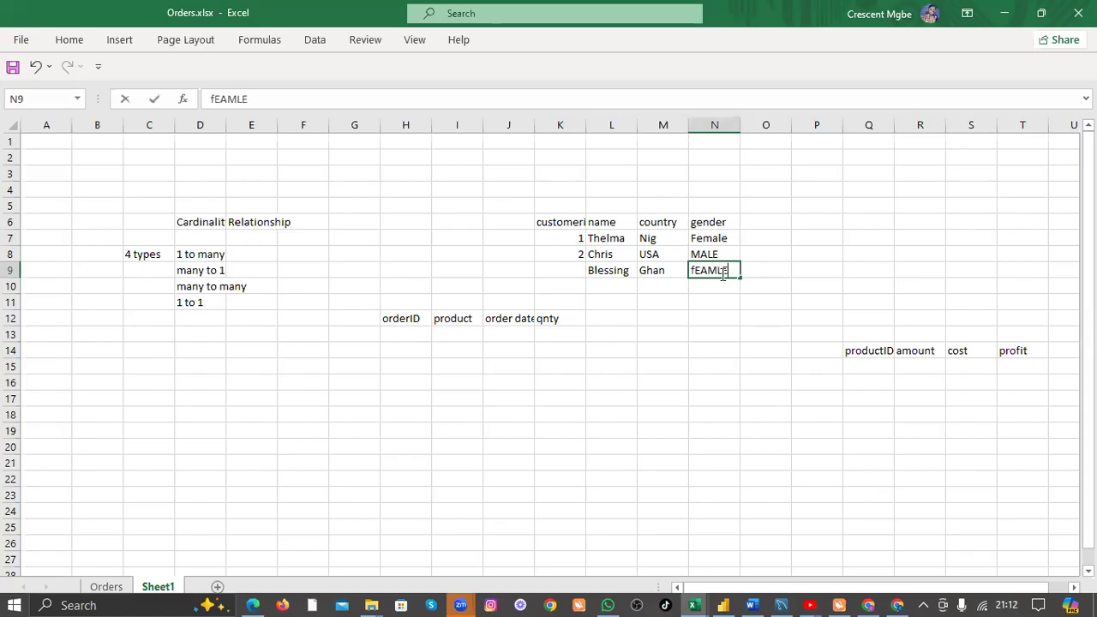
Enter order IDs 1, 2 and 3 in H13:H15 of the order table.
click(411, 335)
text(1)
click(417, 351)
text(2)
click(413, 364)
text(3)
Enter product Tea in I13 and order date 02/02/2024 in J13 for the first order.
click(457, 335)
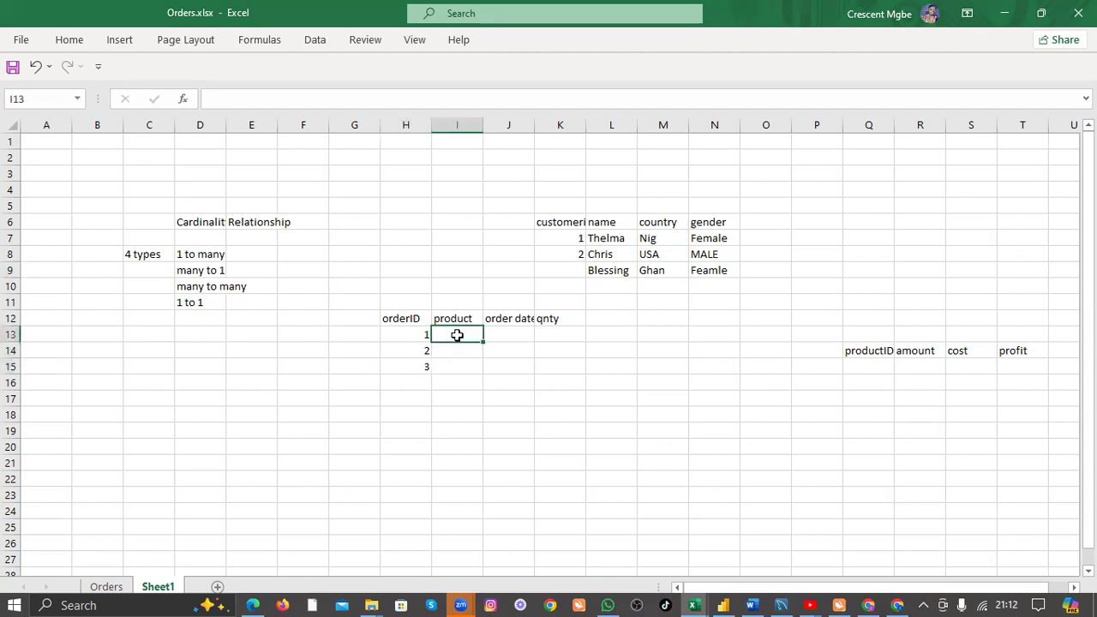
text(Tea)
click(521, 336)
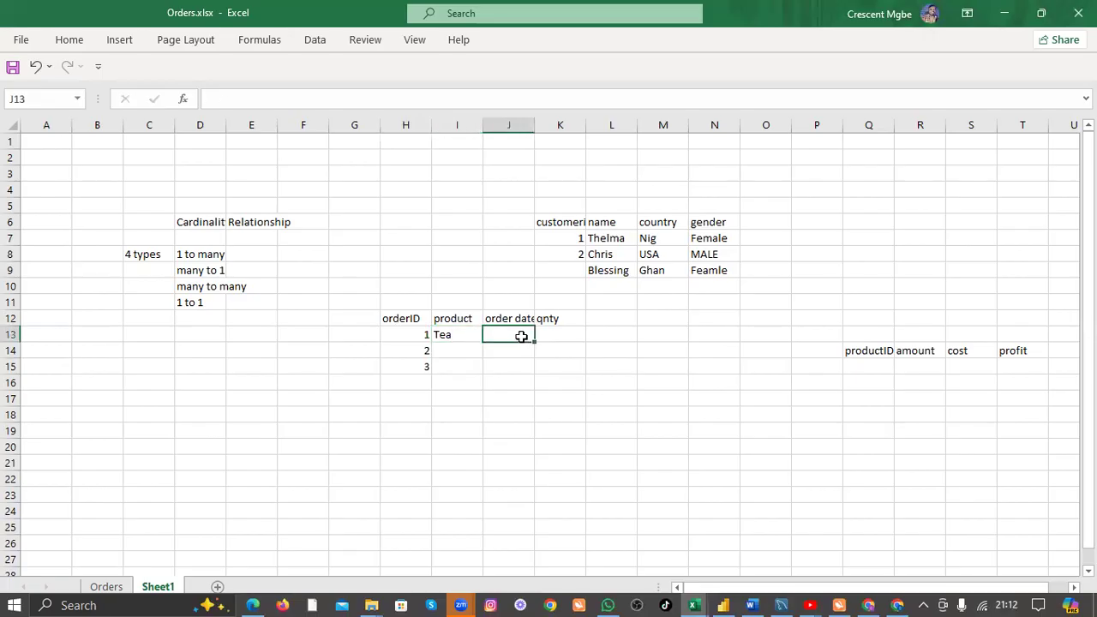
text(2/02/)
text(2024)
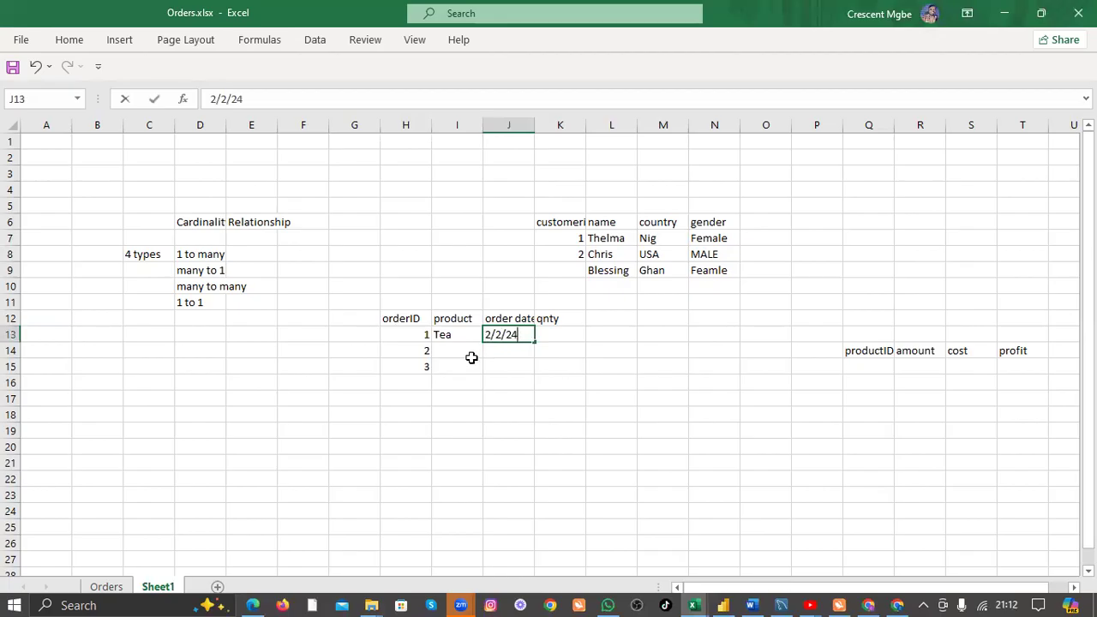
Enter product Sugar in I14 and order date 03/03/2024 in J14 for the second order.
click(460, 349)
text(S)
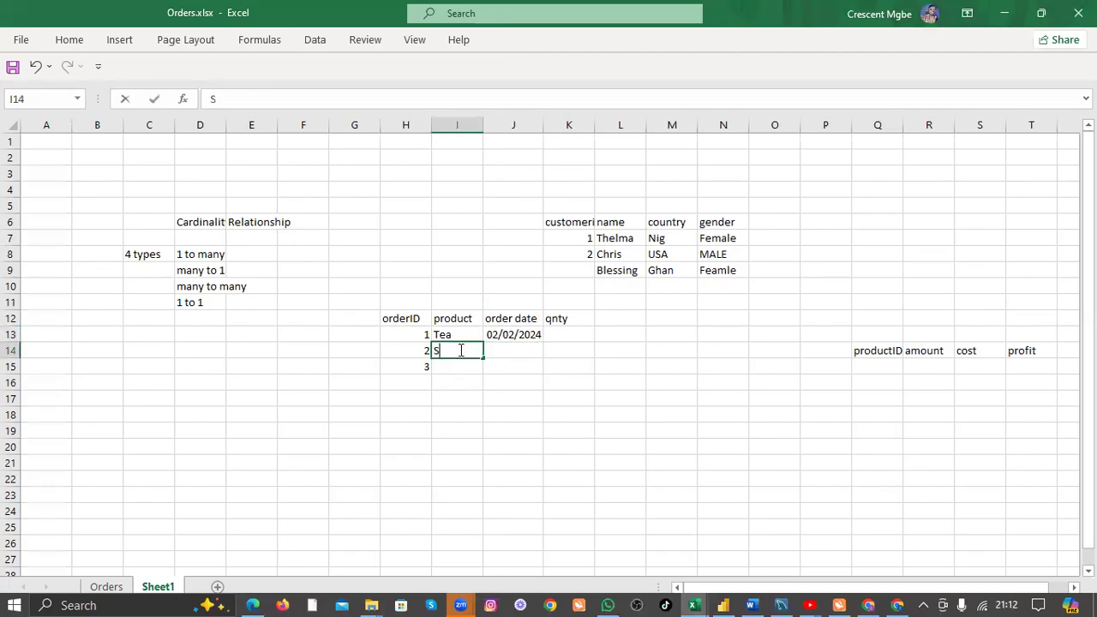
text(ugar)
click(508, 344)
text(3)
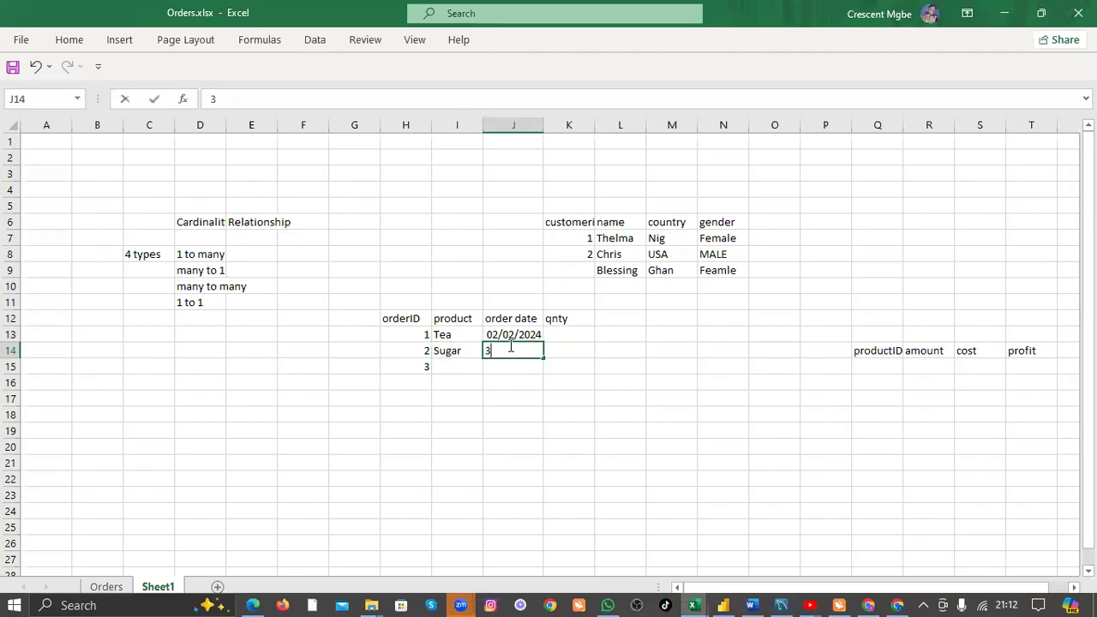
text(/324)
key(BackSpace)
key(BackSpace)
text(/24)
Enter product Choko in I15 and order date 04/04/2024 in J15 for the third order.
click(461, 366)
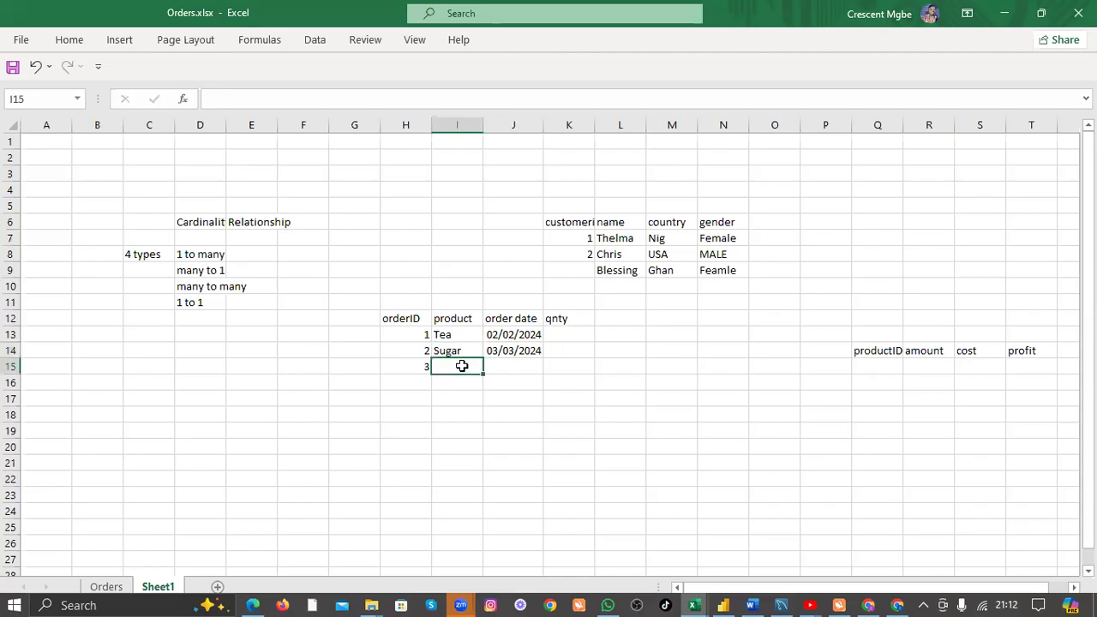
text(Choko)
click(525, 363)
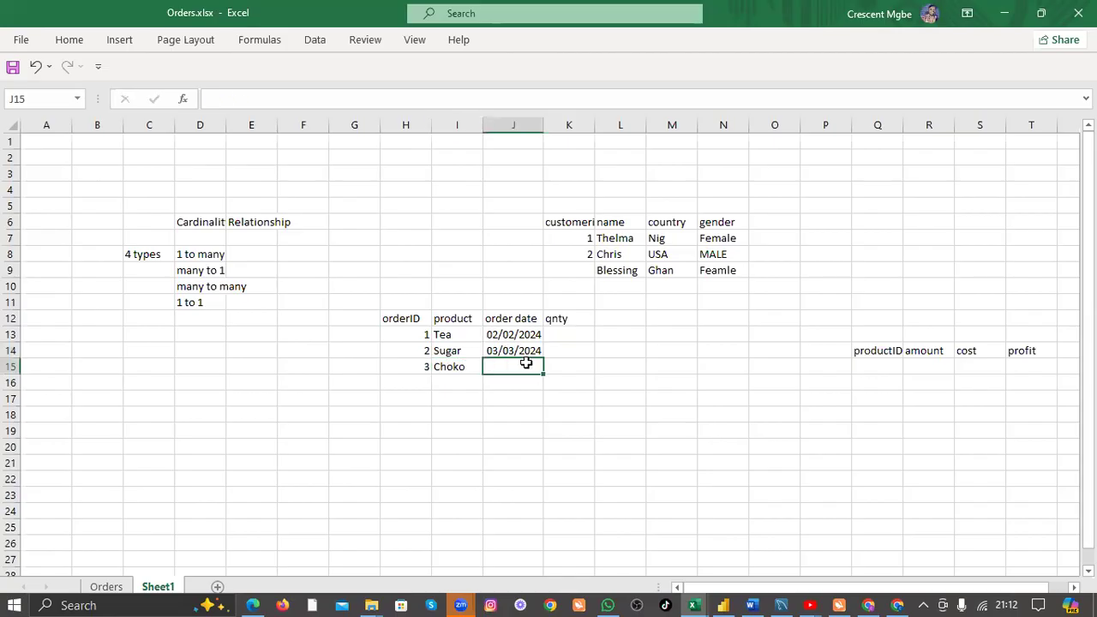
double_click(525, 363)
text(4/4/24)
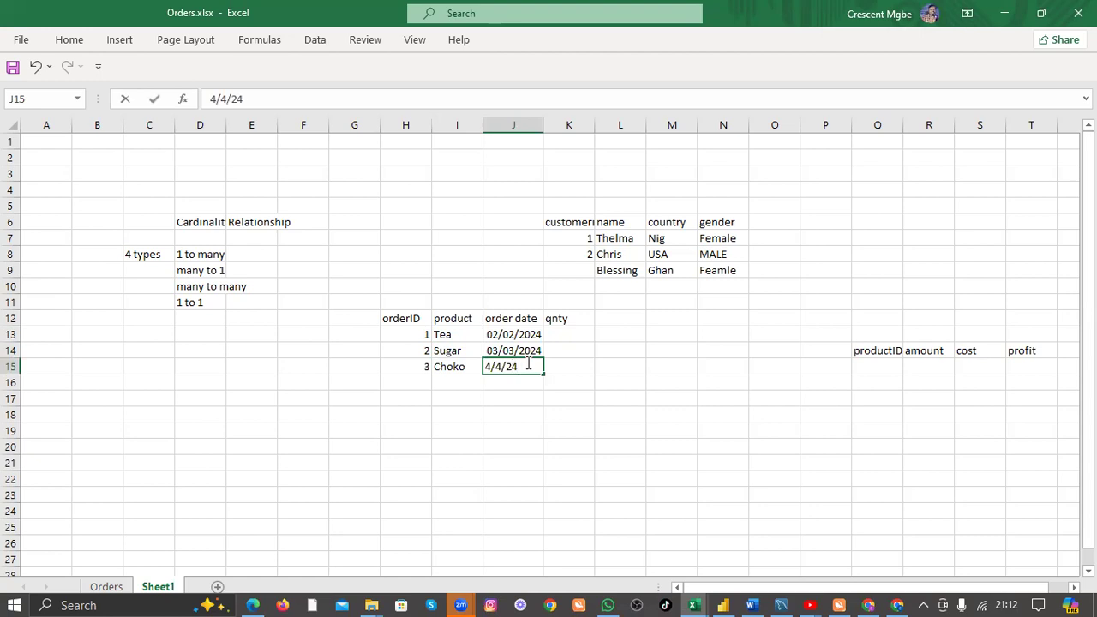
Enter product IDs 1, 2 and 3 in Q15:Q17 of the product table.
click(884, 367)
text(1)
key(Return)
text(2)
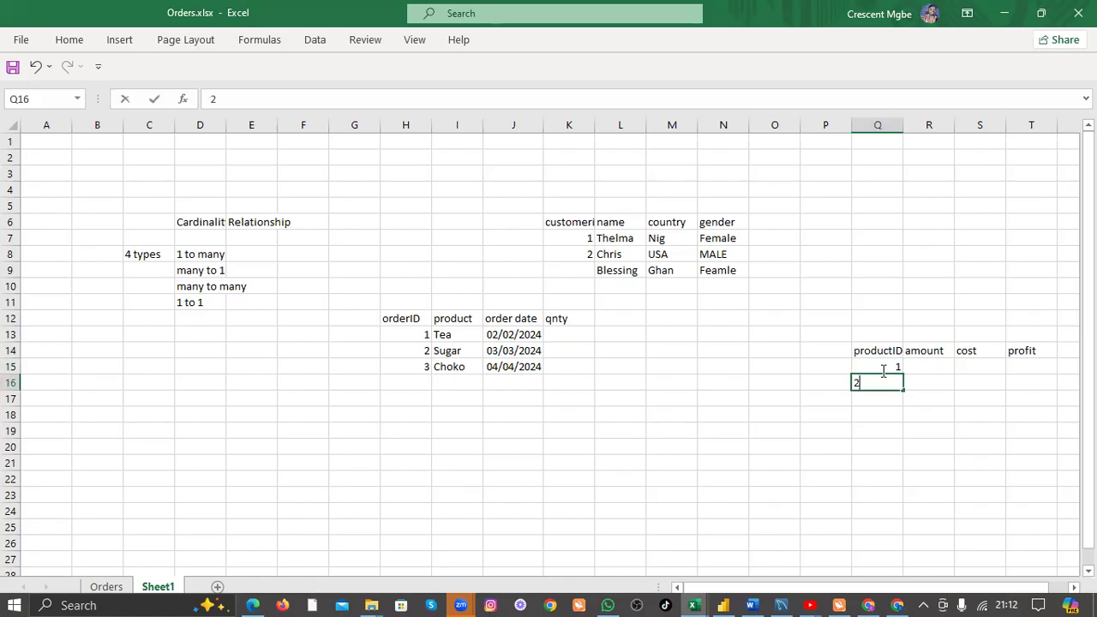
key(Return)
text(3)
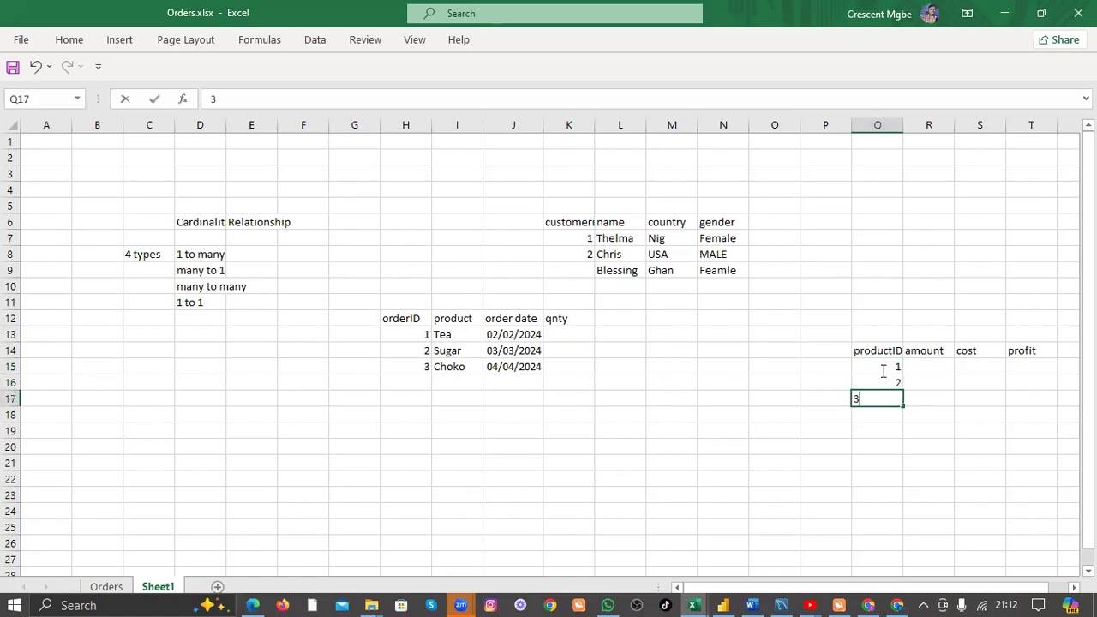
Enter the product amounts 200, 388 and 299 in R15:R17.
click(931, 363)
text(200)
key(Return)
text(3)
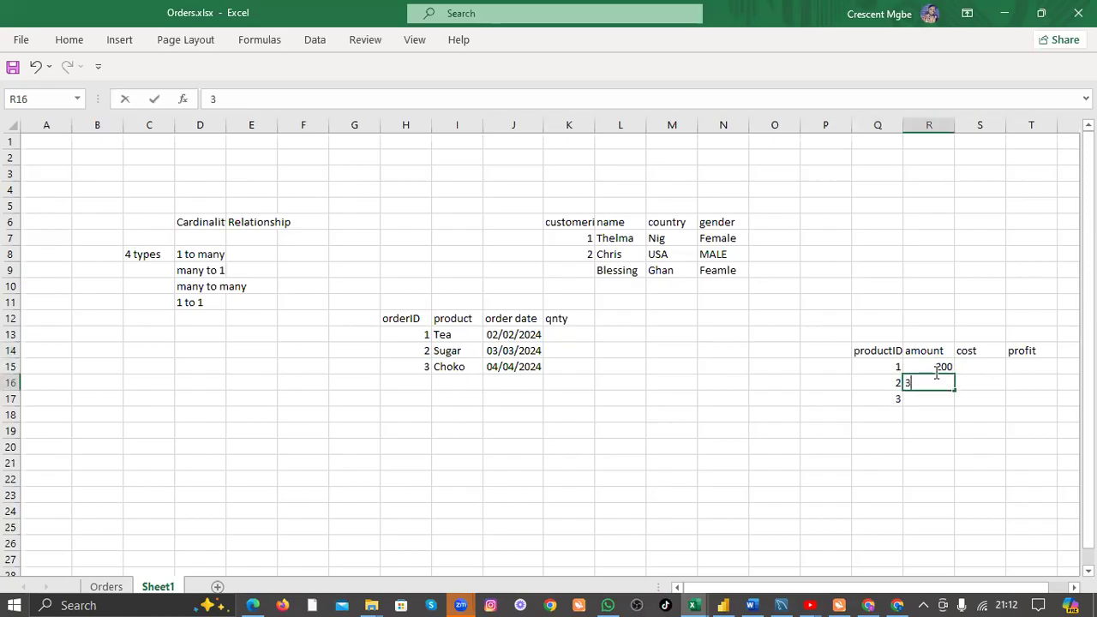
text(88)
key(Return)
text(299)
Enter the product costs 100, 300 and 250 in S15:S17.
click(985, 366)
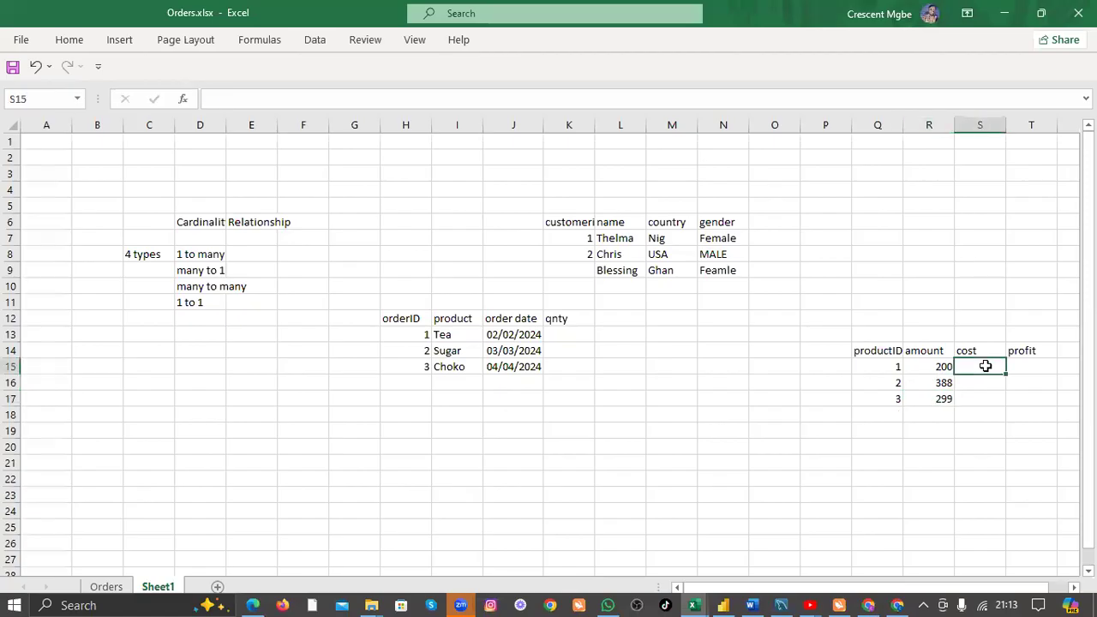
text(100)
key(Return)
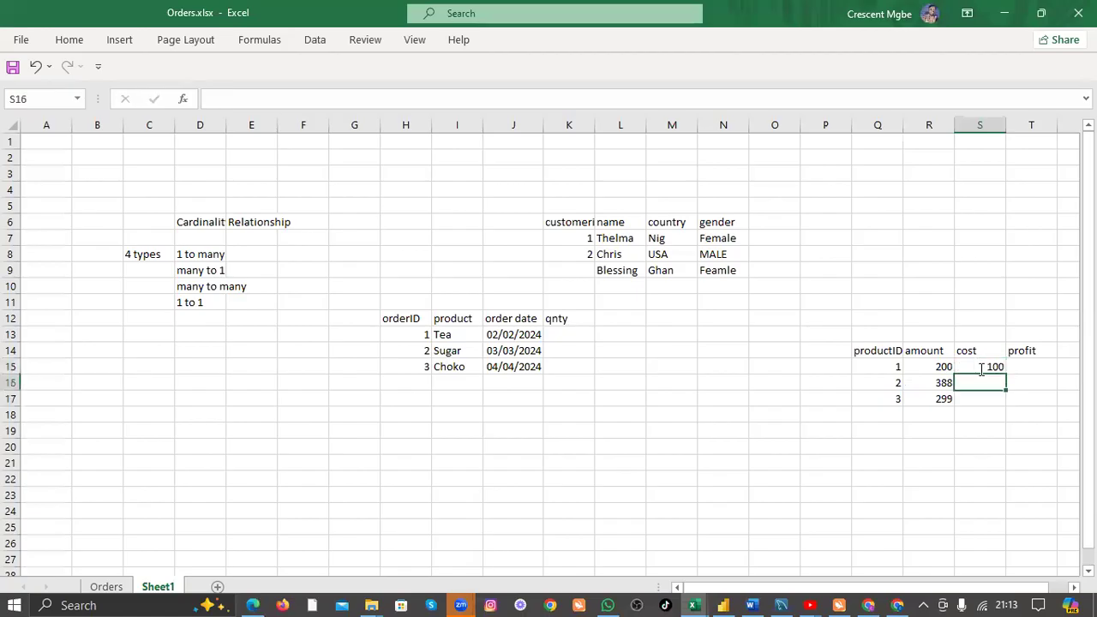
text(300)
key(Return)
text(250)
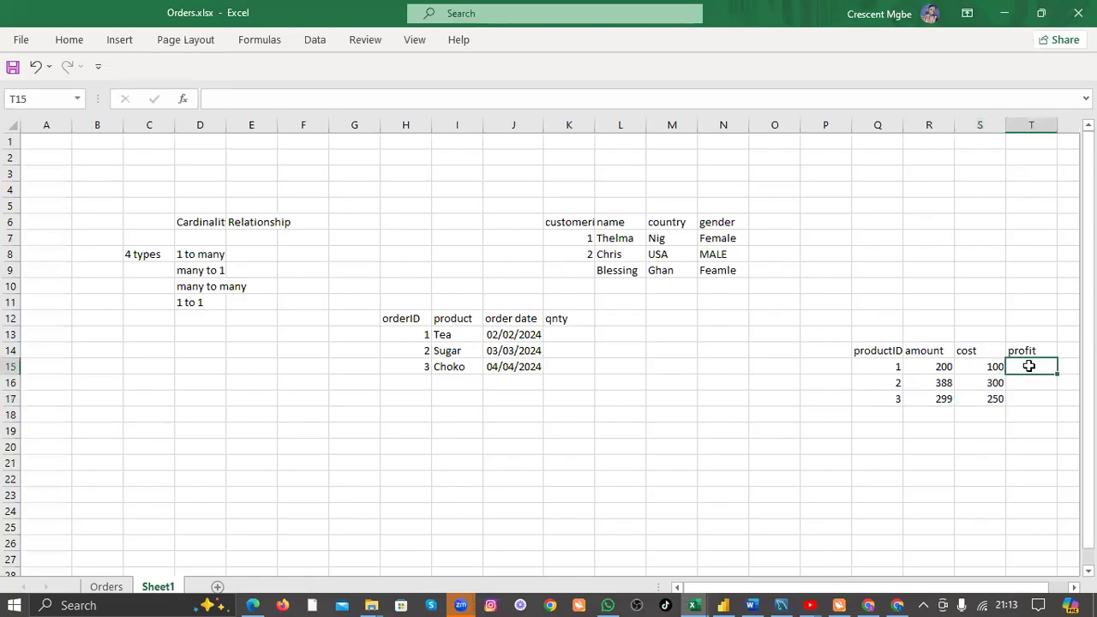
Enter the product profits 100, 88 and 49 in T15:T17.
text(100)
key(Return)
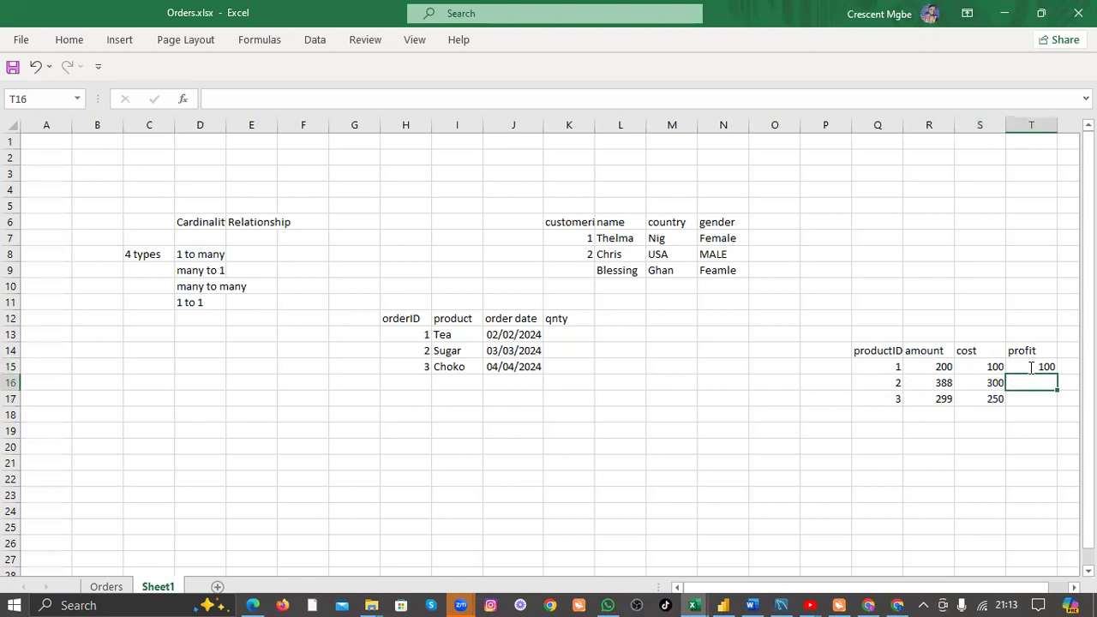
text(88)
key(Return)
text(49)
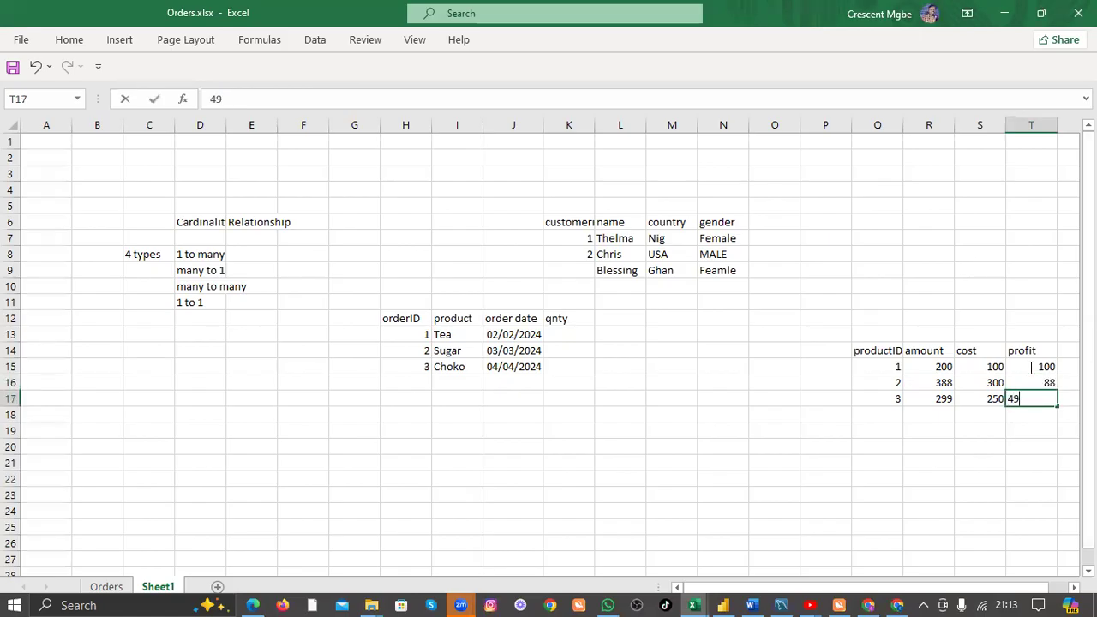
click(761, 302)
Convert the order data in H12:K15 into a table with headers.
click(477, 336)
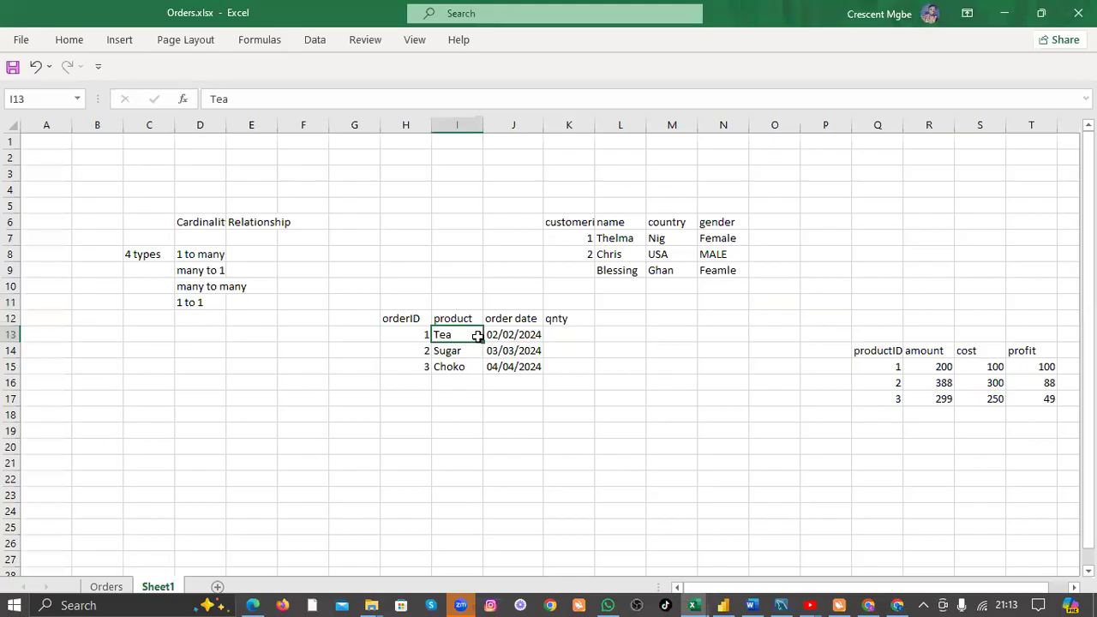
key(ctrl+t)
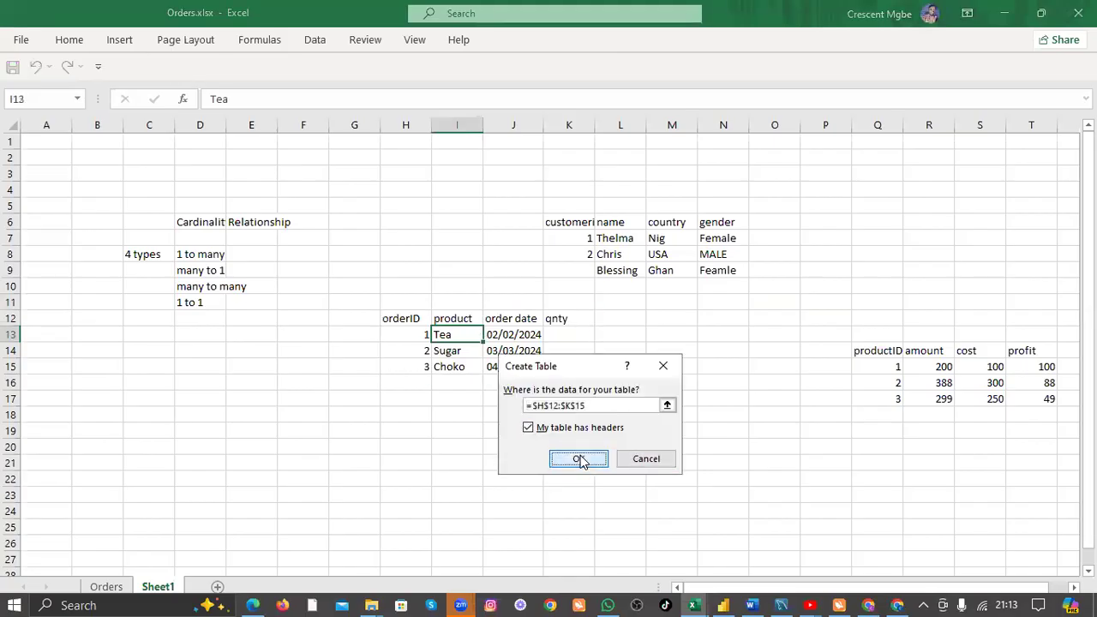
click(580, 459)
Convert the customer data in K6:N9 into a table with headers.
click(658, 240)
key(ctrl+t)
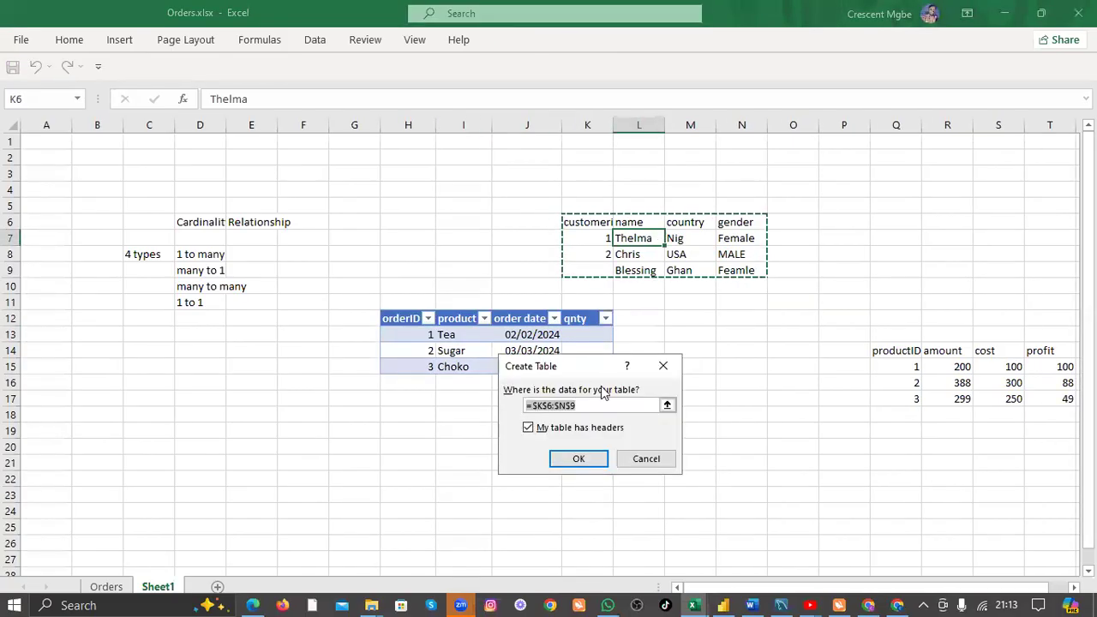
click(578, 456)
drag(975, 365, 974, 357)
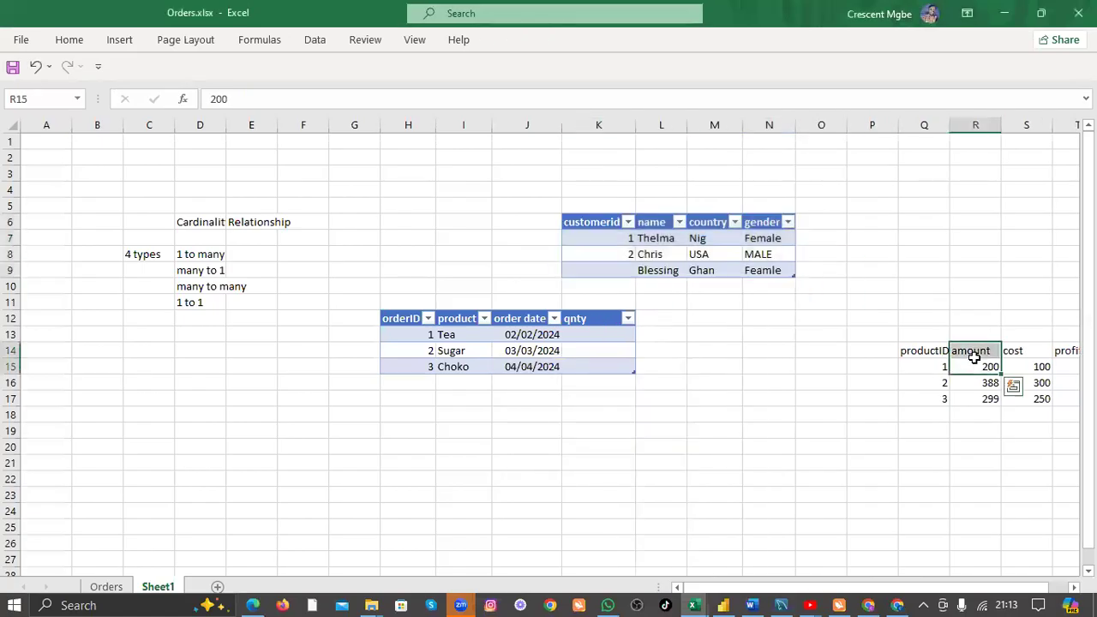
key(ctrl+t)
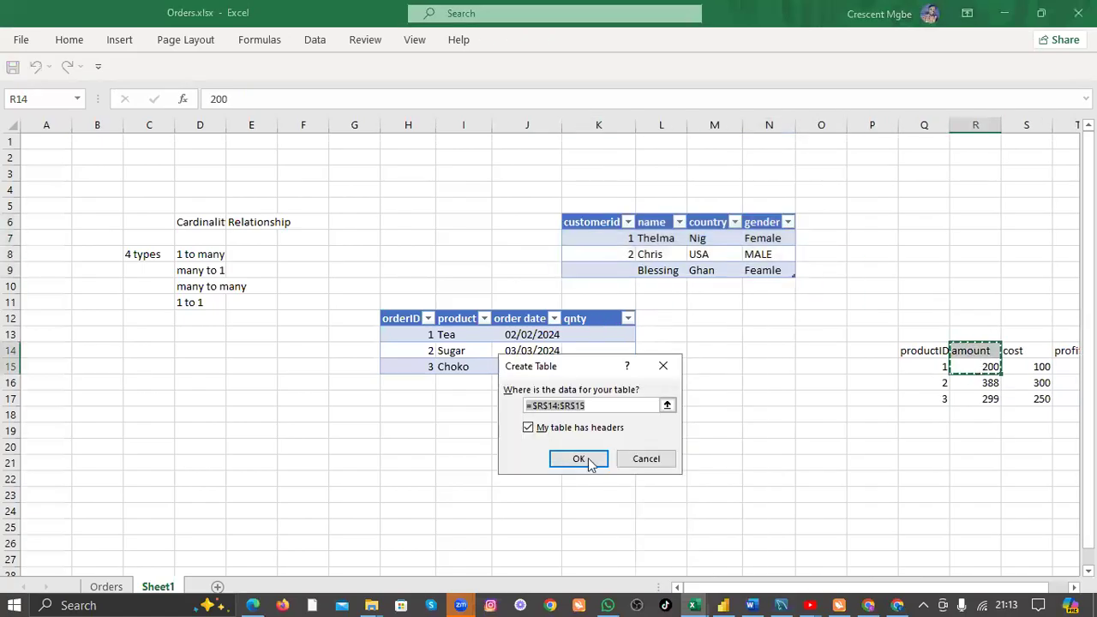
click(579, 459)
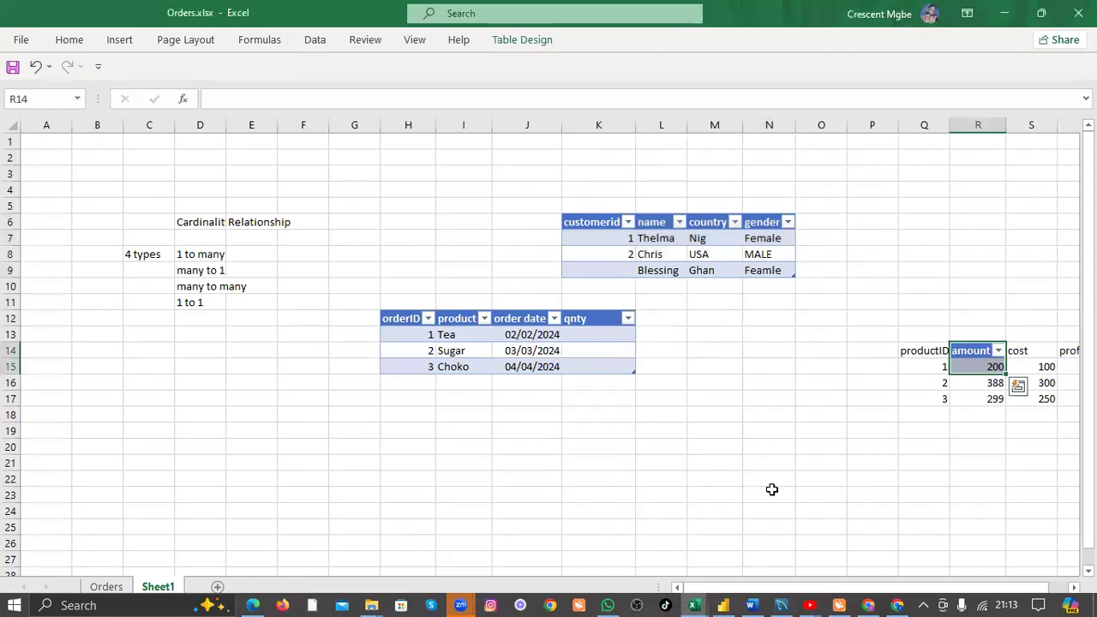
key(ctrl+z)
Convert the product data in Q14:T17 into a table with headers.
click(992, 367)
key(ctrl+t)
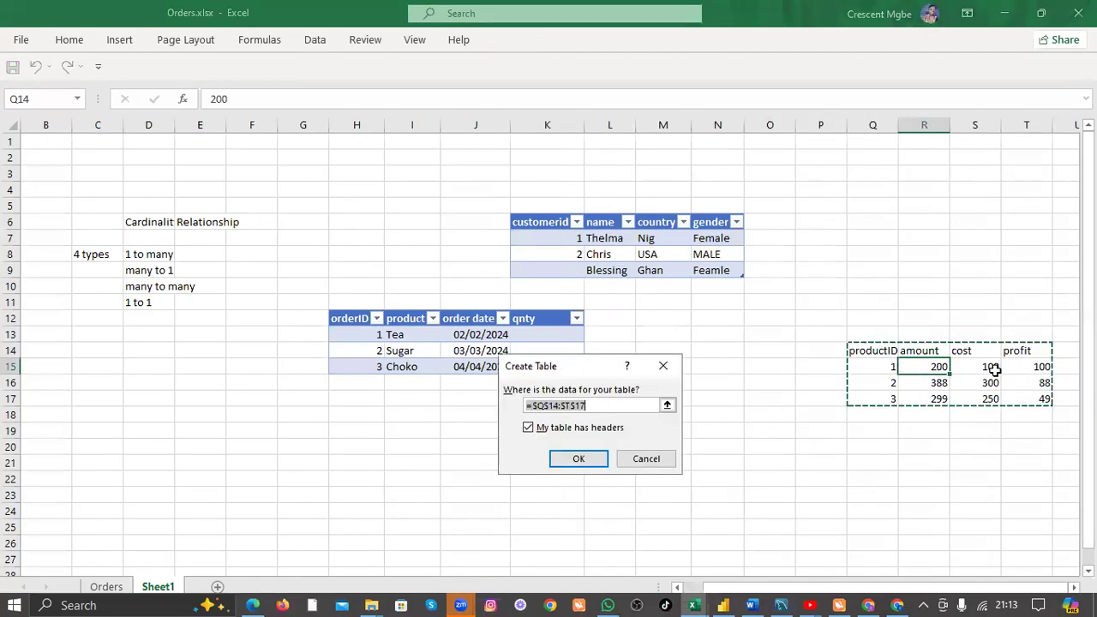
click(580, 456)
drag(777, 588, 780, 587)
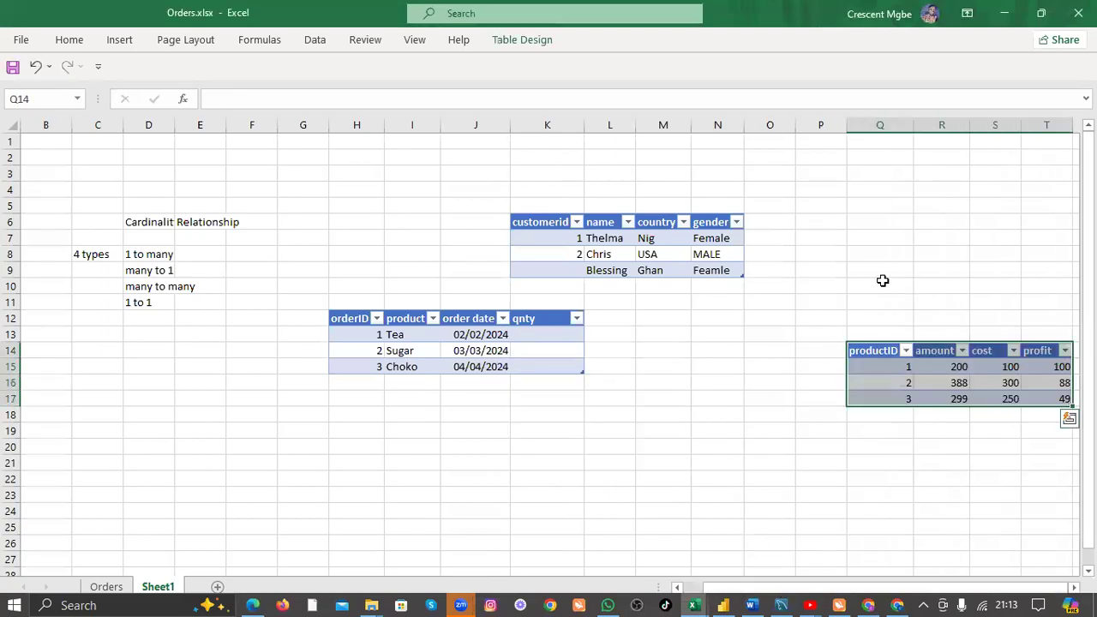
click(738, 339)
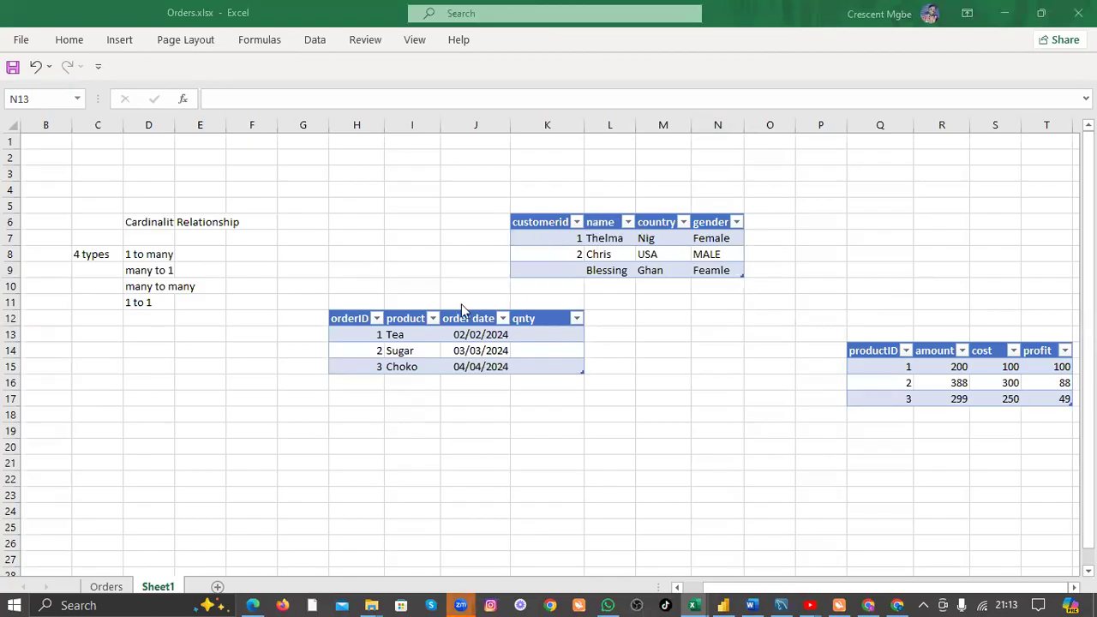
Add a CustomerId column to the order table at L12 and an oRDERID column to the customer table at O6.
click(604, 318)
text(CustomerId)
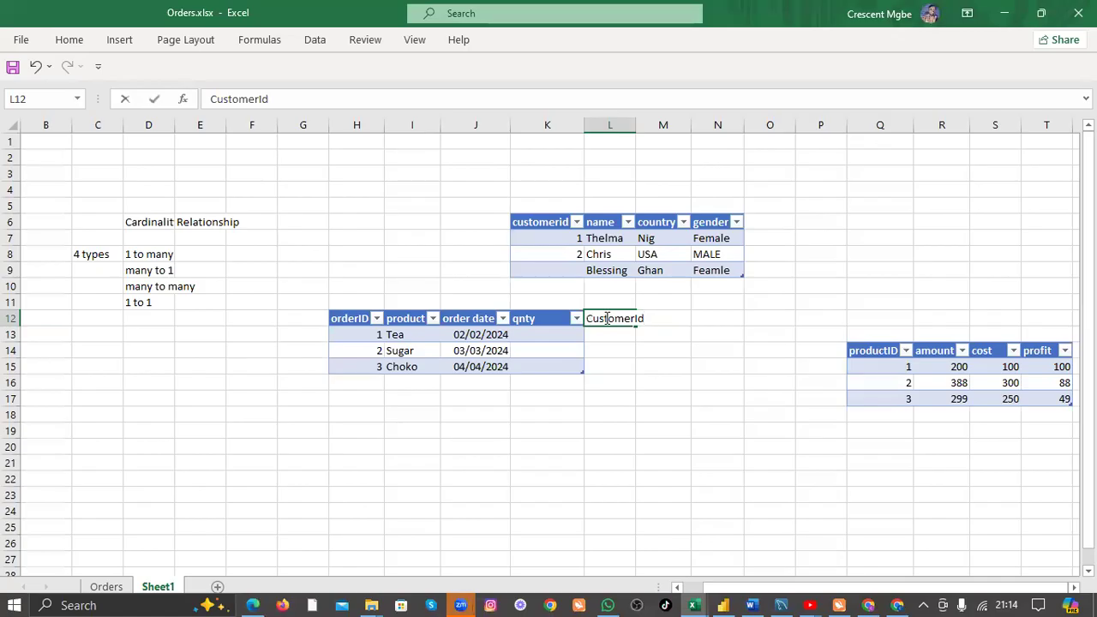
click(770, 225)
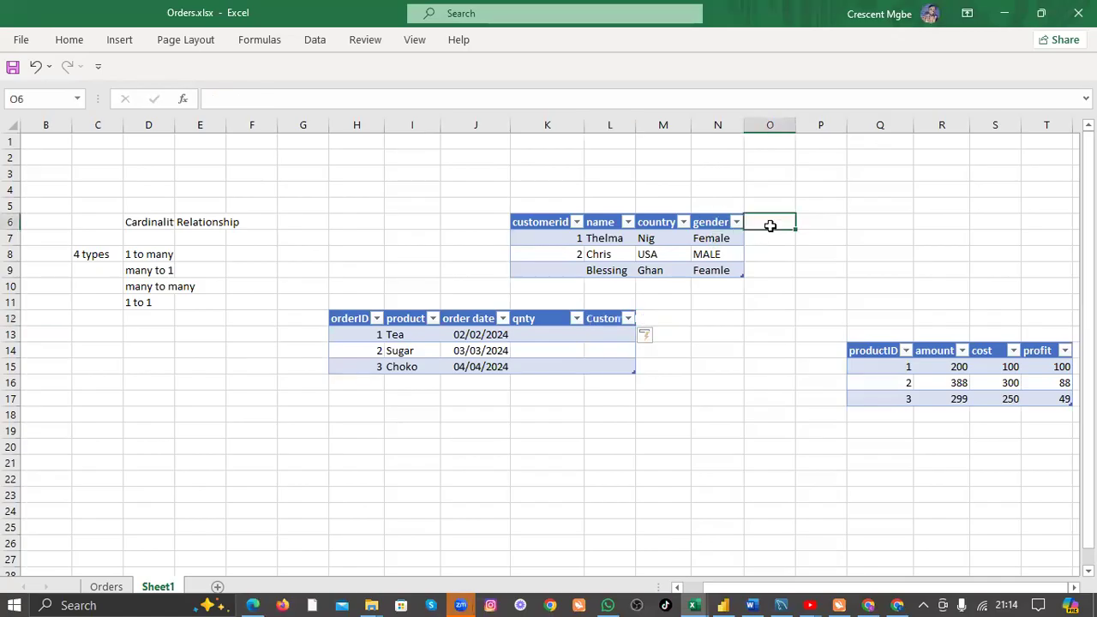
text(oRDERID)
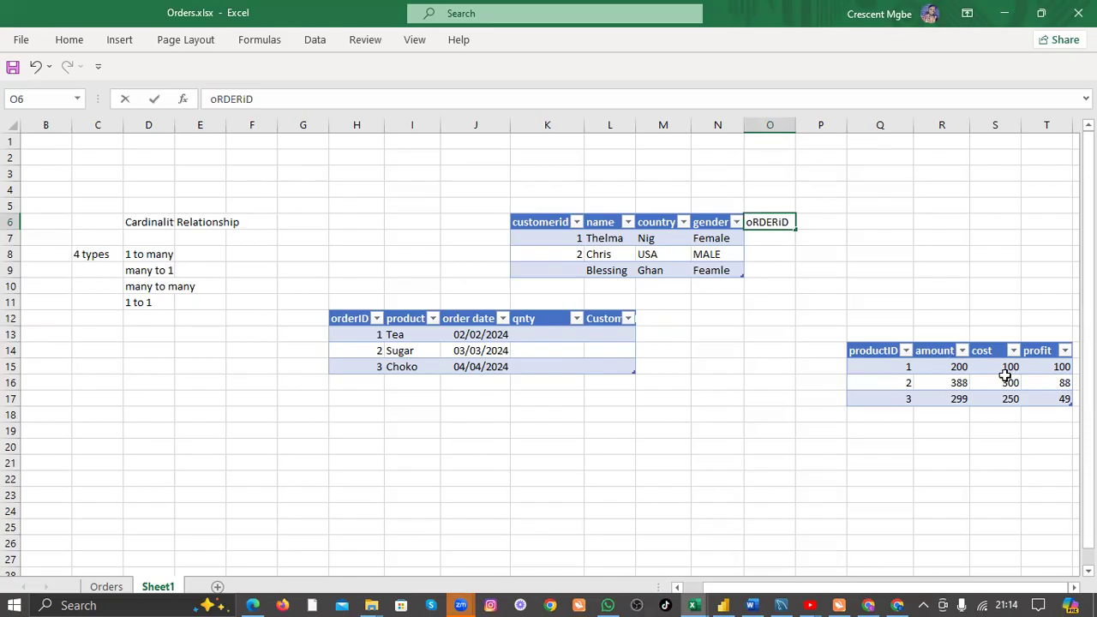
click(974, 302)
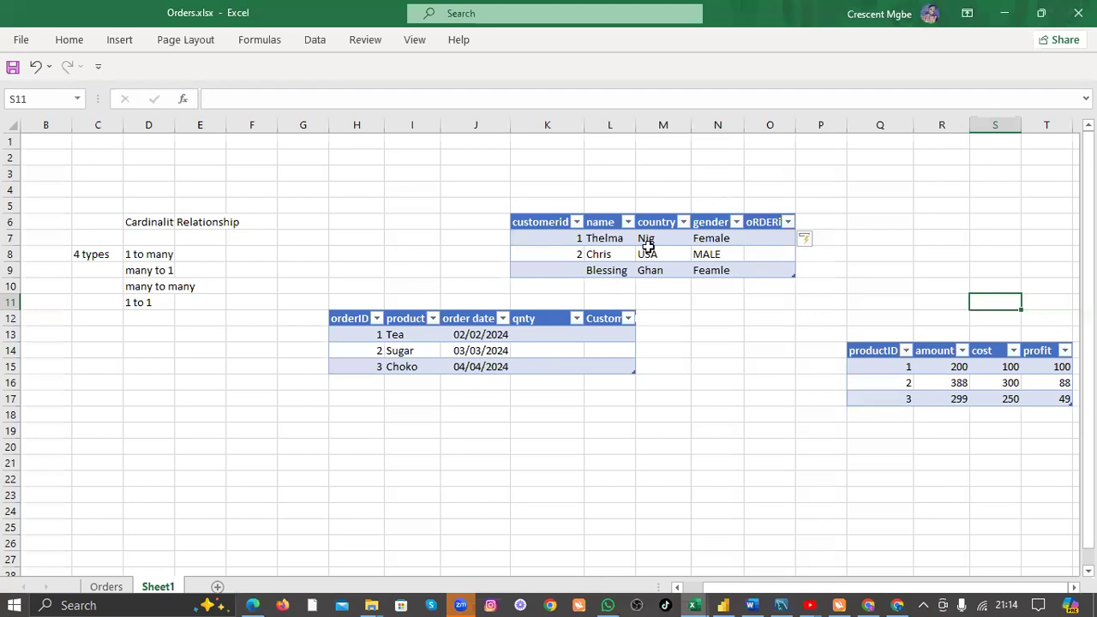
Fill the customer table's oRDERID column in O7:O9 with 1, 1 and 3.
click(776, 239)
text(1)
key(Return)
text(1)
key(Return)
text(3)
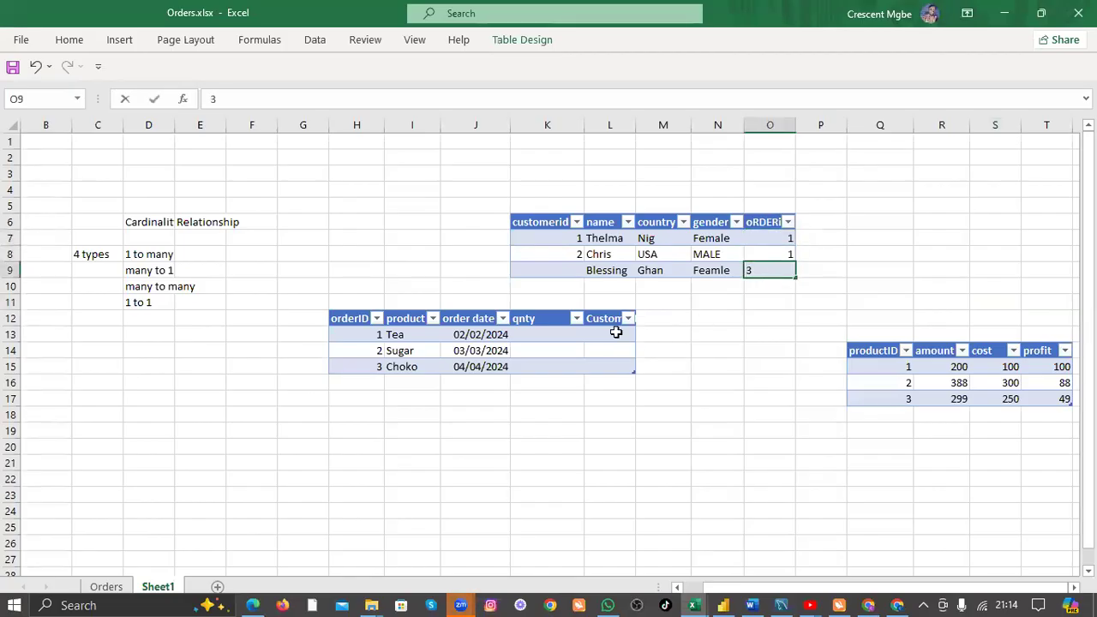
Enter the order quantities 4, 5 and 2 in K13:K15.
click(558, 334)
text(4)
click(552, 352)
text(5)
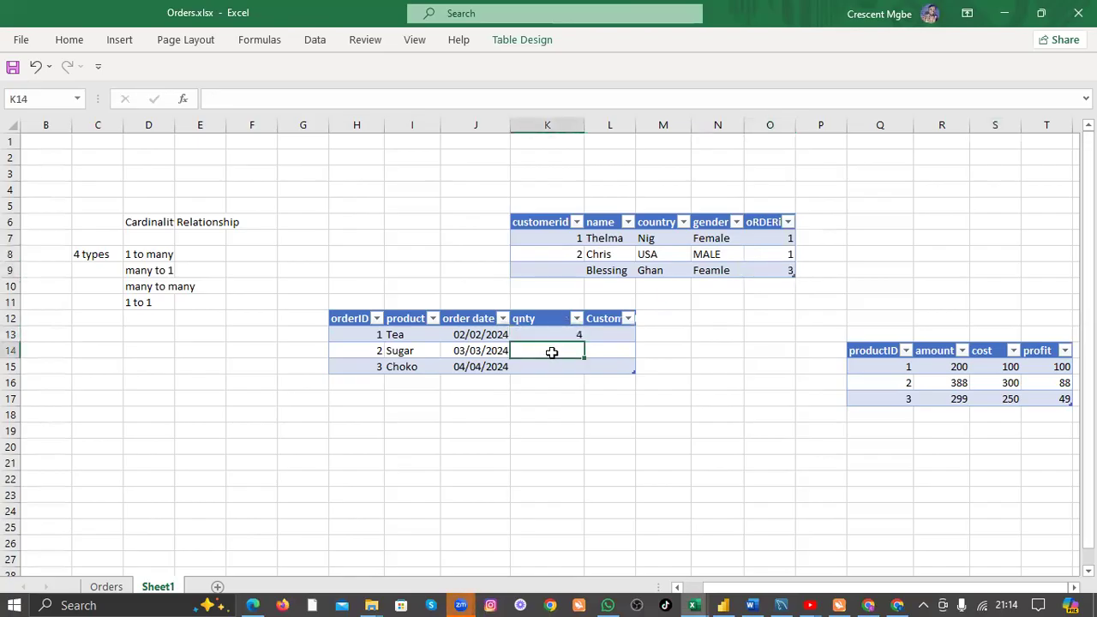
click(547, 369)
text(2)
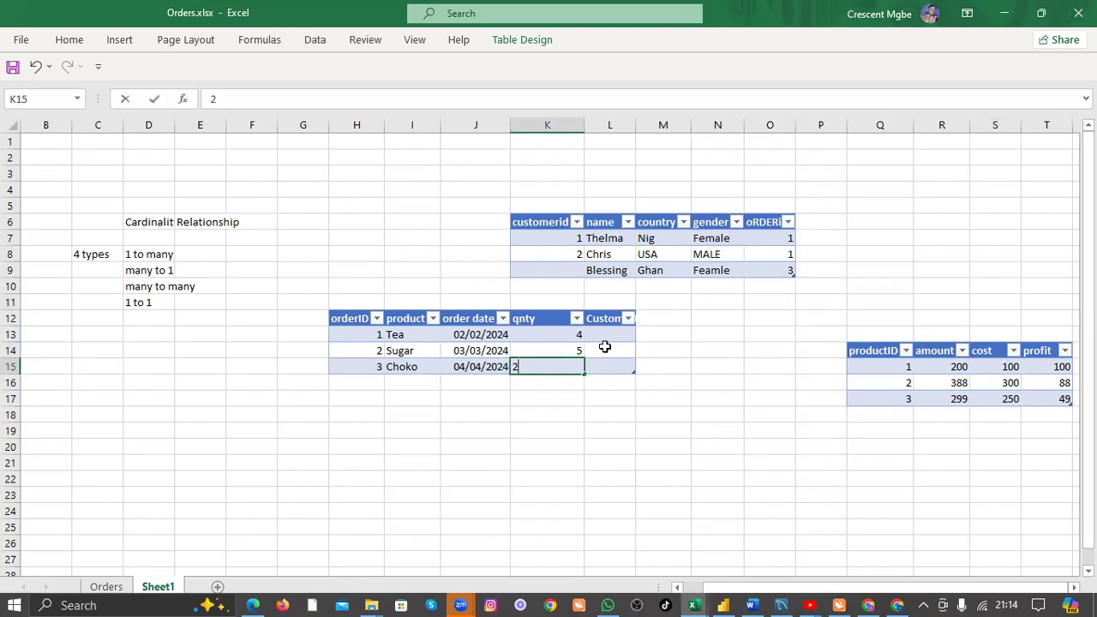
Fill the order table's CustomerId column in L13:L15 with 2, 2 and 1.
click(613, 335)
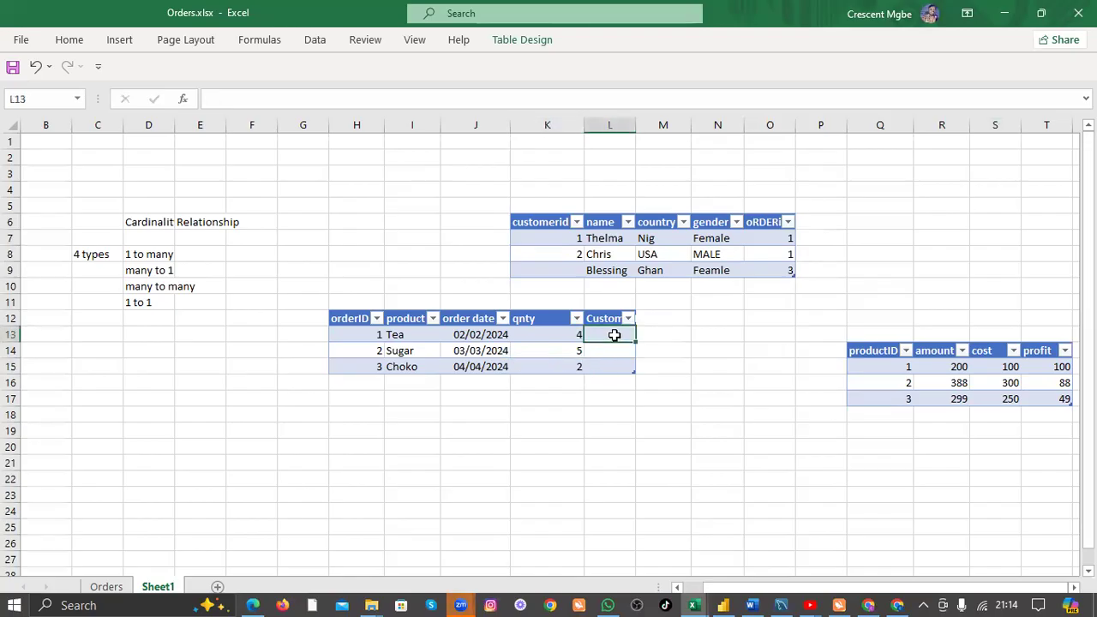
text(2)
key(Return)
text(2)
key(Return)
text(1)
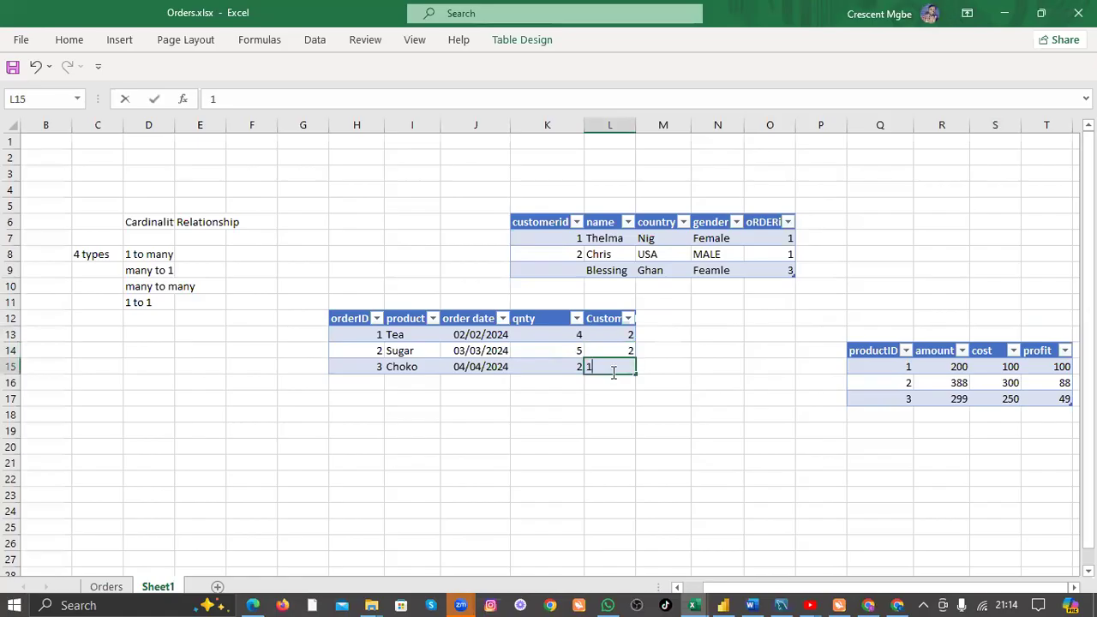
click(712, 414)
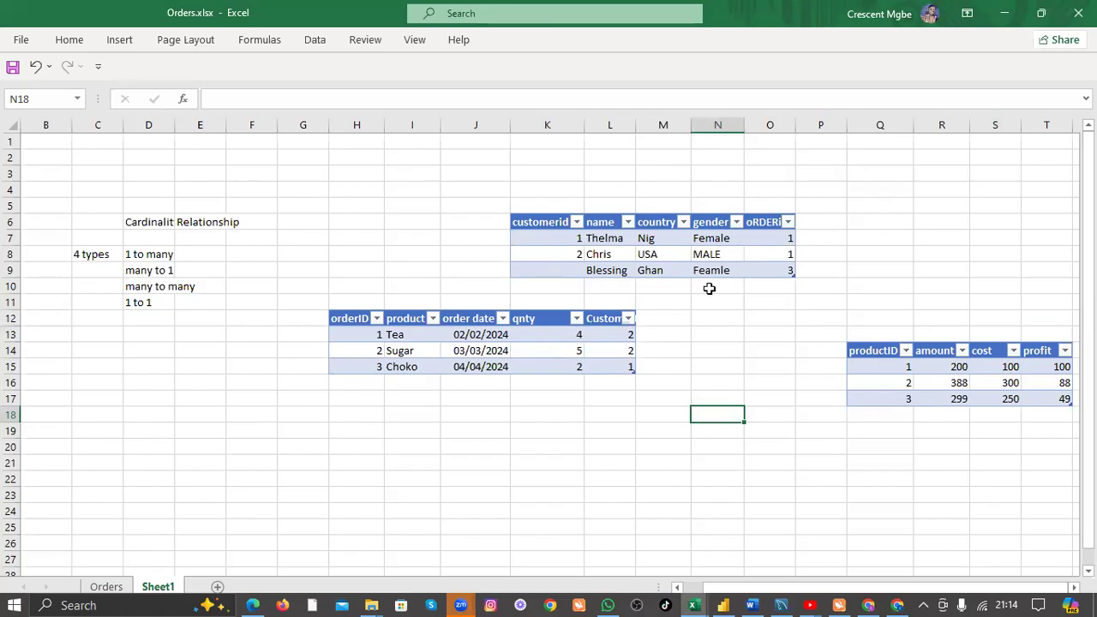
Enter the heading ORDERID in P14 beside the product table and fill P15:P17 with 1, 2 and 3.
click(835, 350)
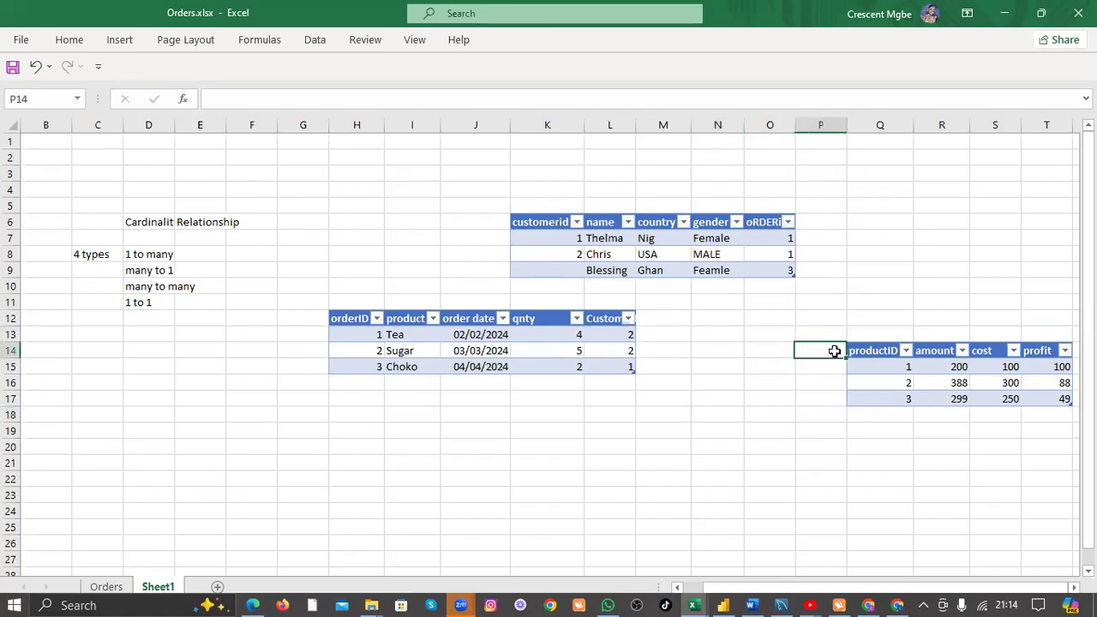
text(ORDERID)
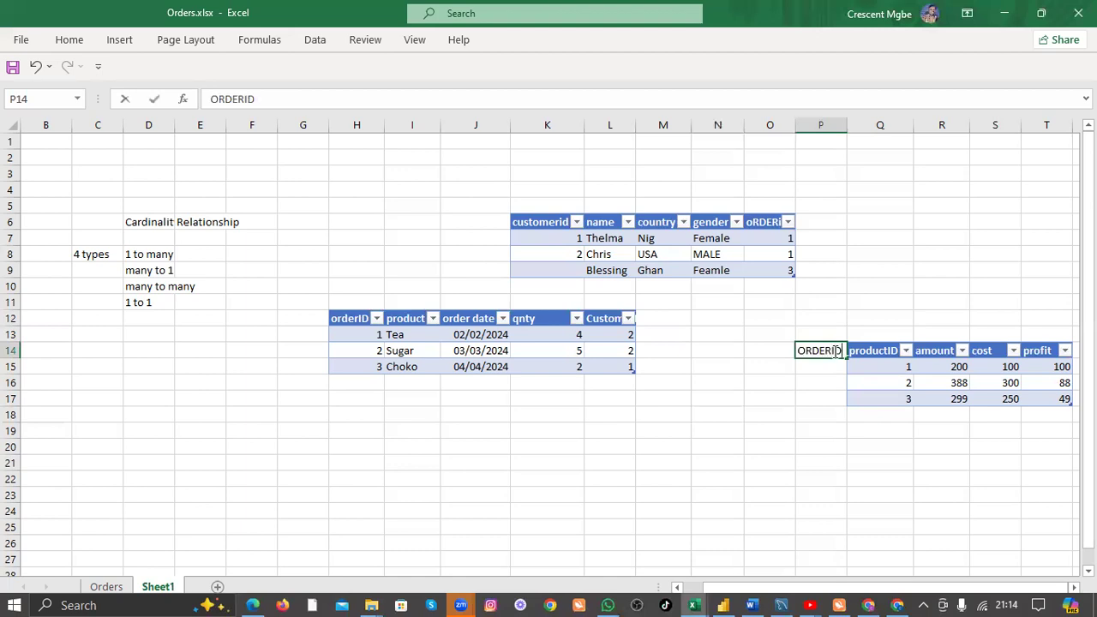
click(816, 368)
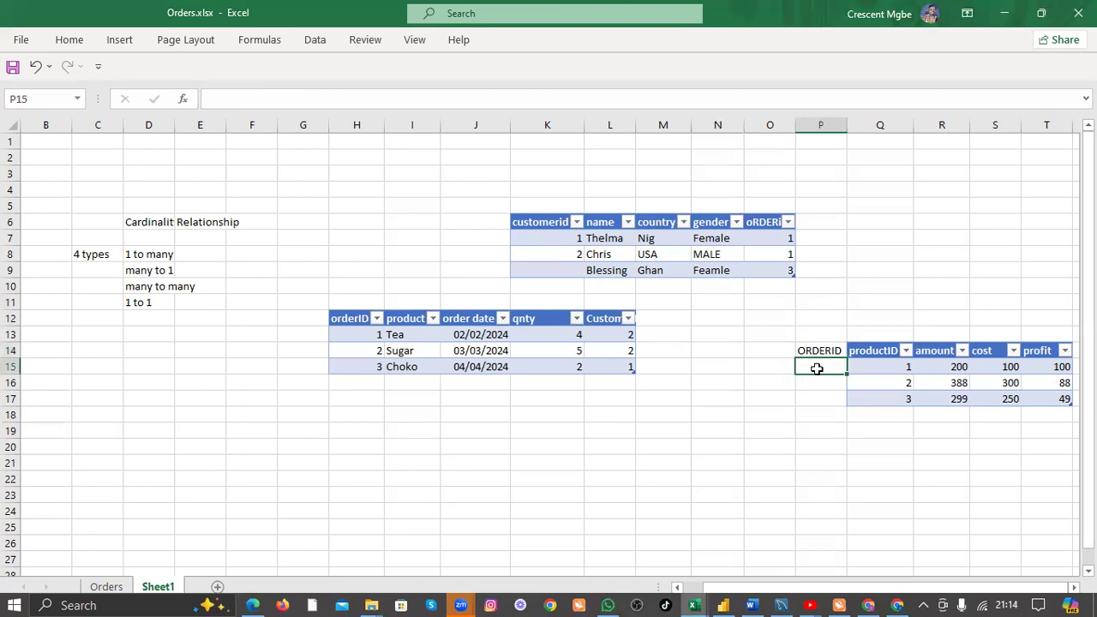
text(1)
click(820, 383)
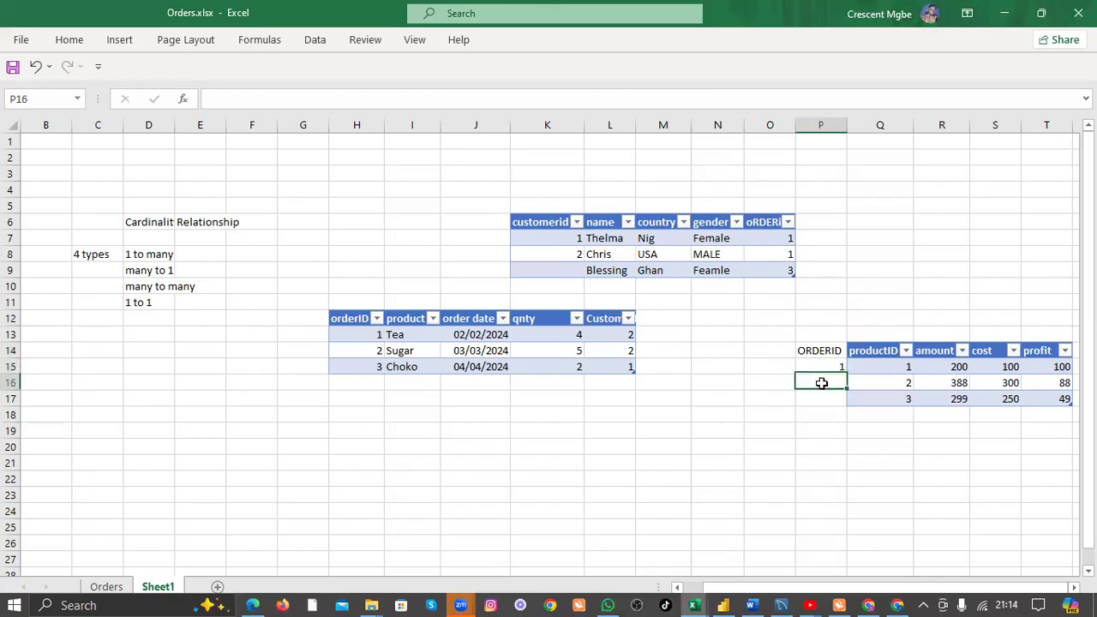
text(2)
click(822, 398)
text(3)
click(901, 456)
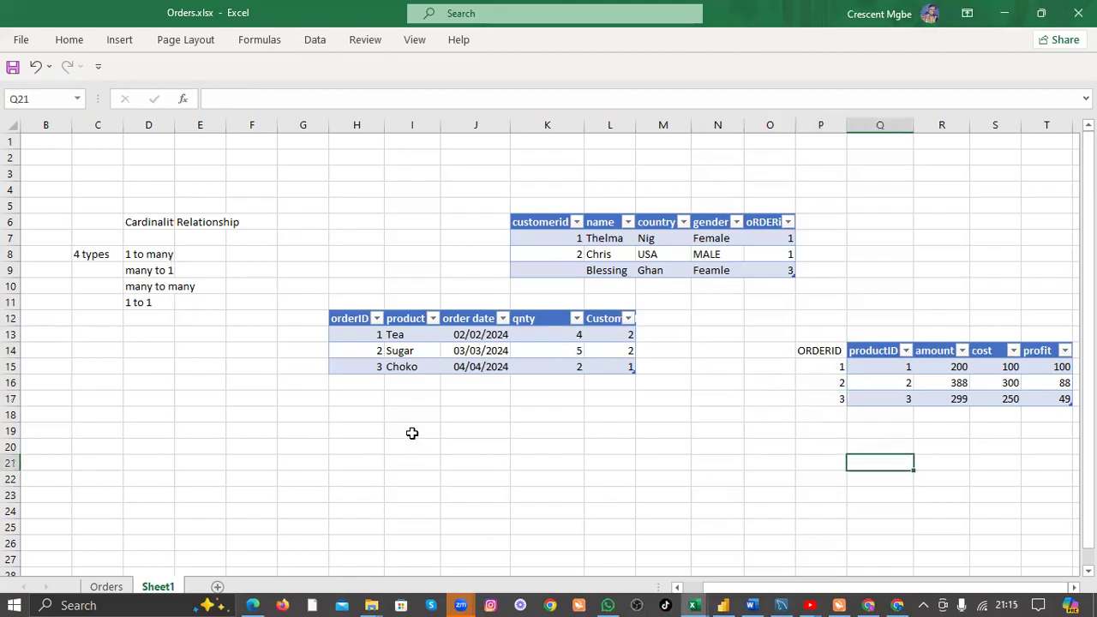
Fill the blank customerid cell K9 in the customer table's last row with 3.
key(alt+Tab)
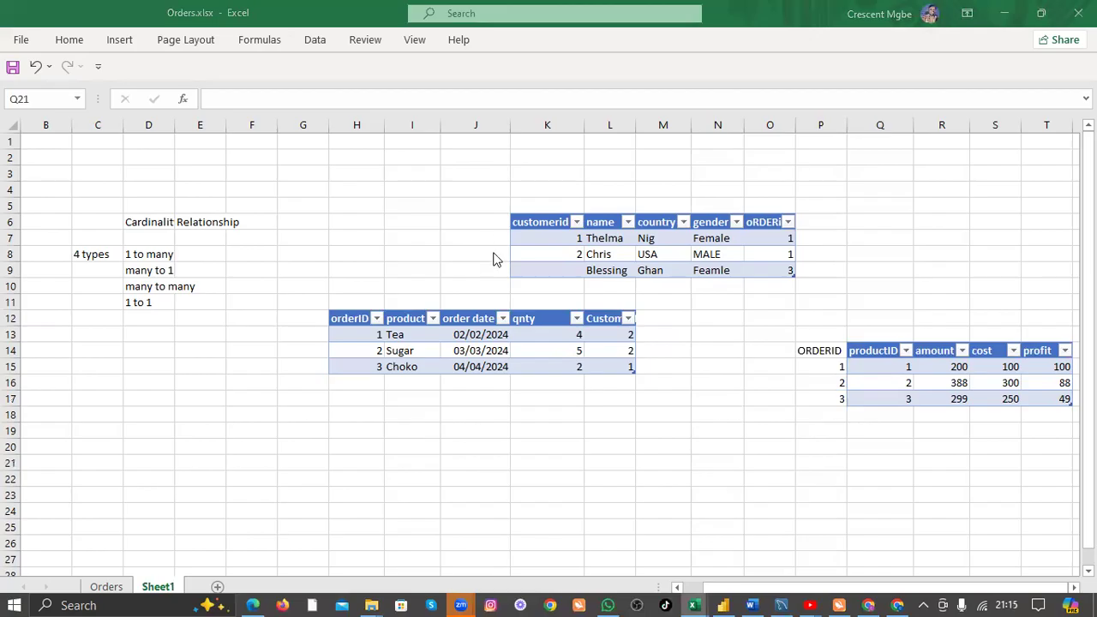
key(alt+Tab)
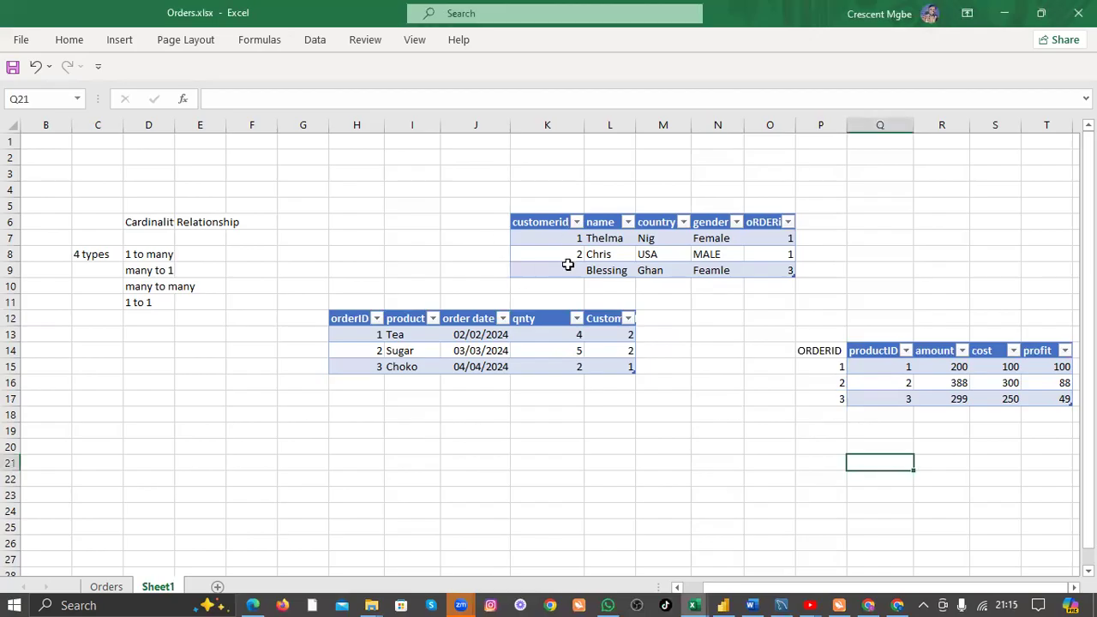
click(568, 267)
text(2)
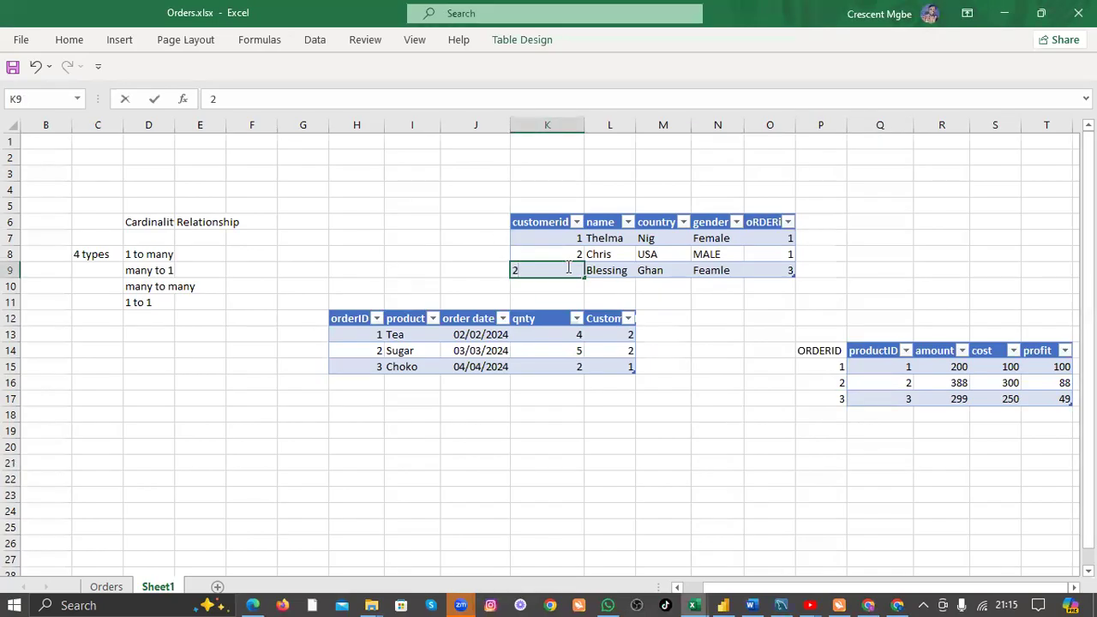
key(BackSpace)
text(3)
click(712, 361)
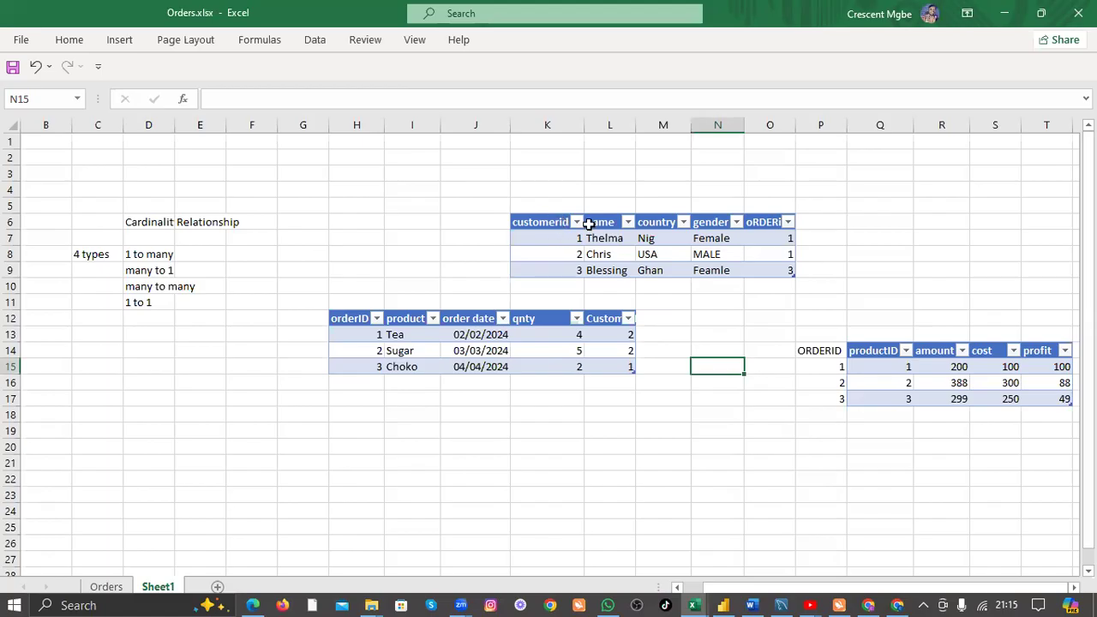
Examine the customer, order and product ID columns that link the three sample tables.
click(538, 214)
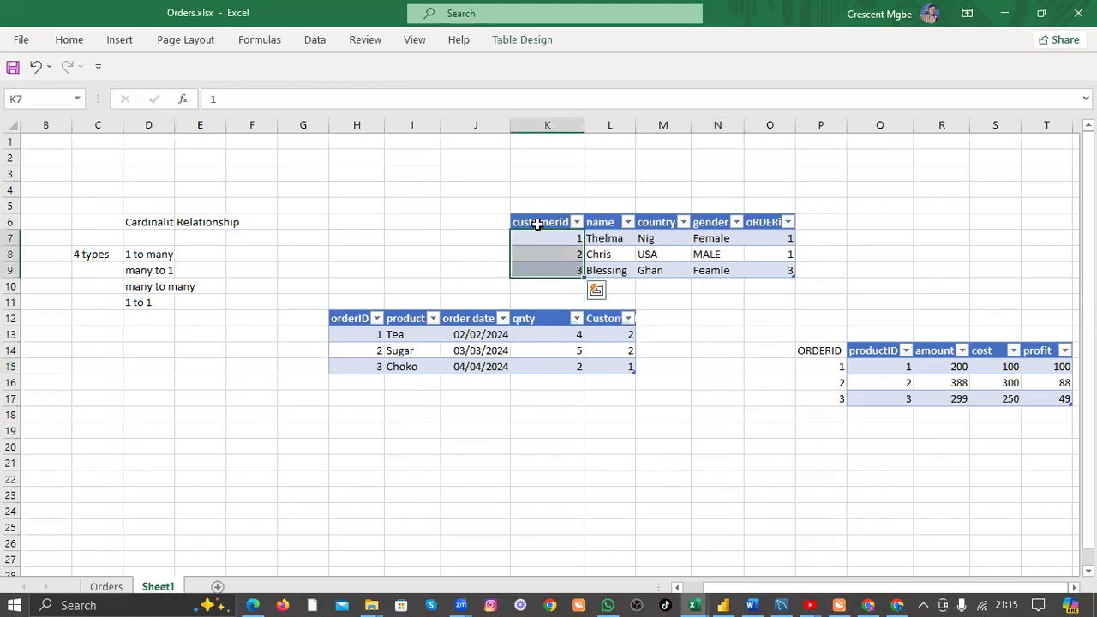
click(759, 221)
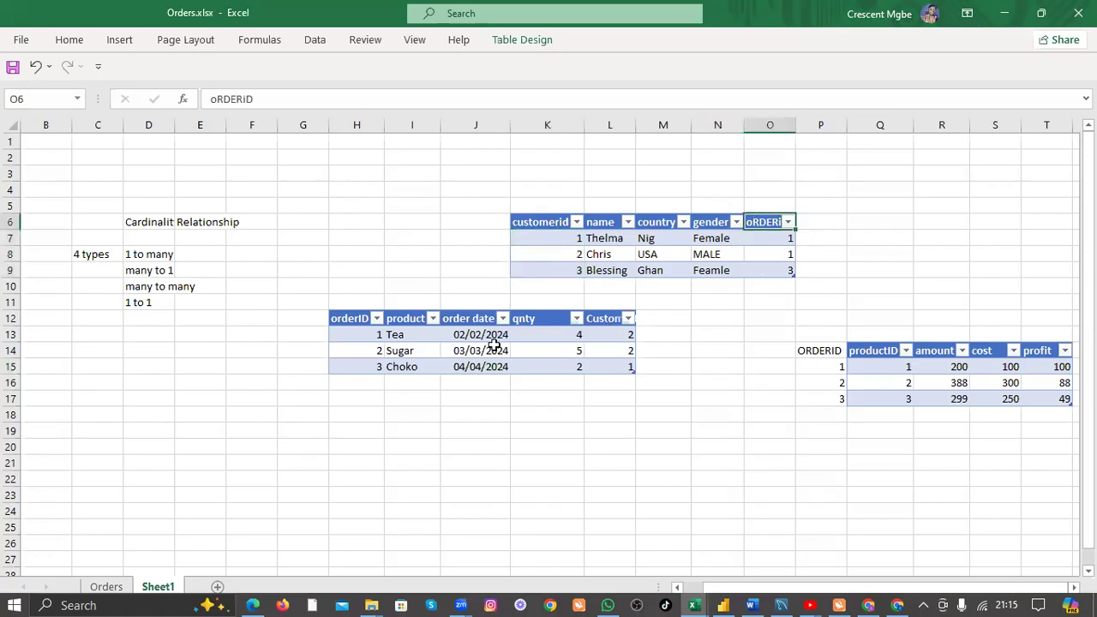
click(347, 317)
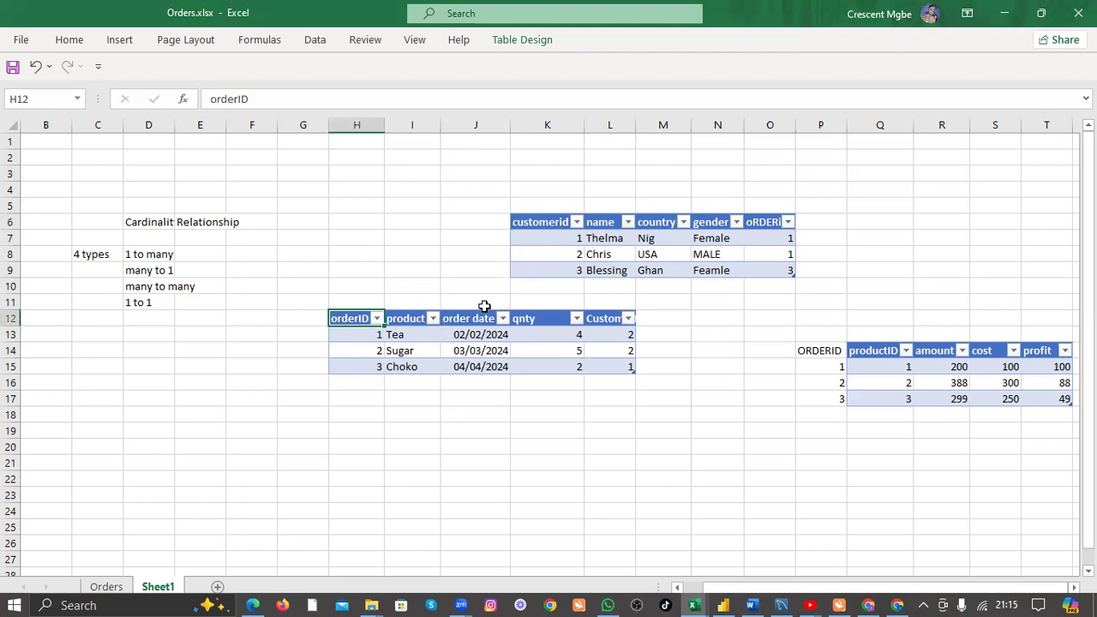
click(603, 317)
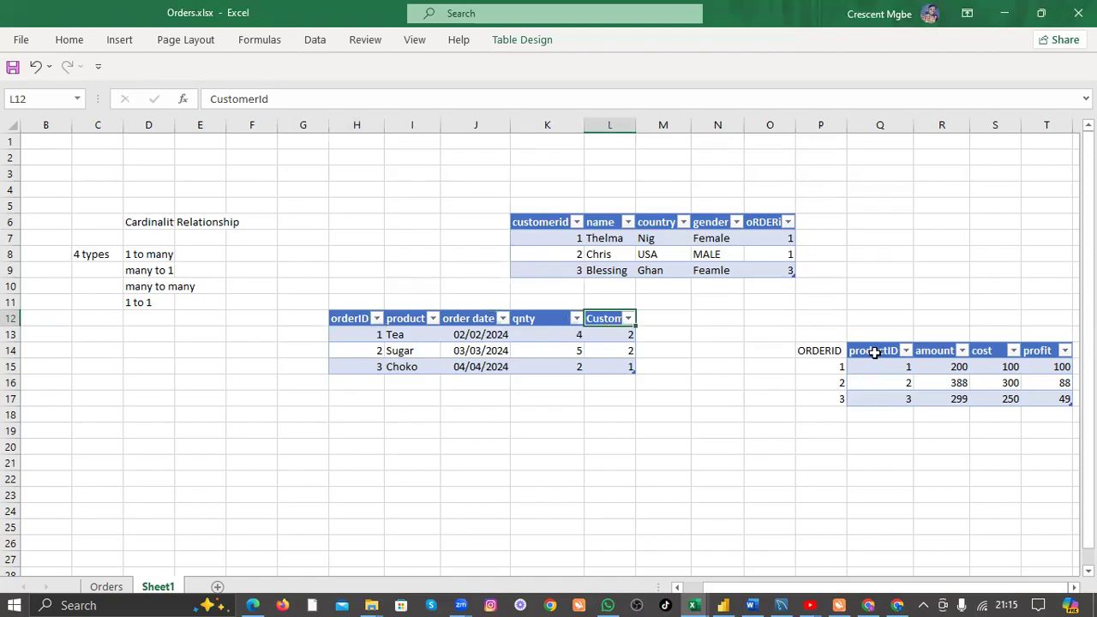
click(874, 351)
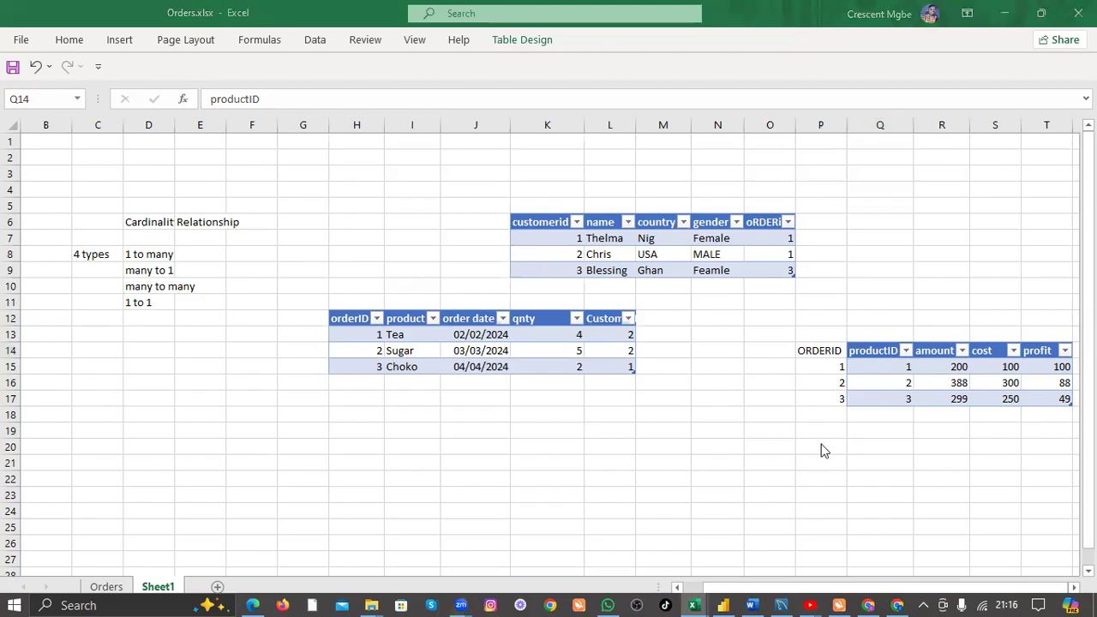
click(897, 588)
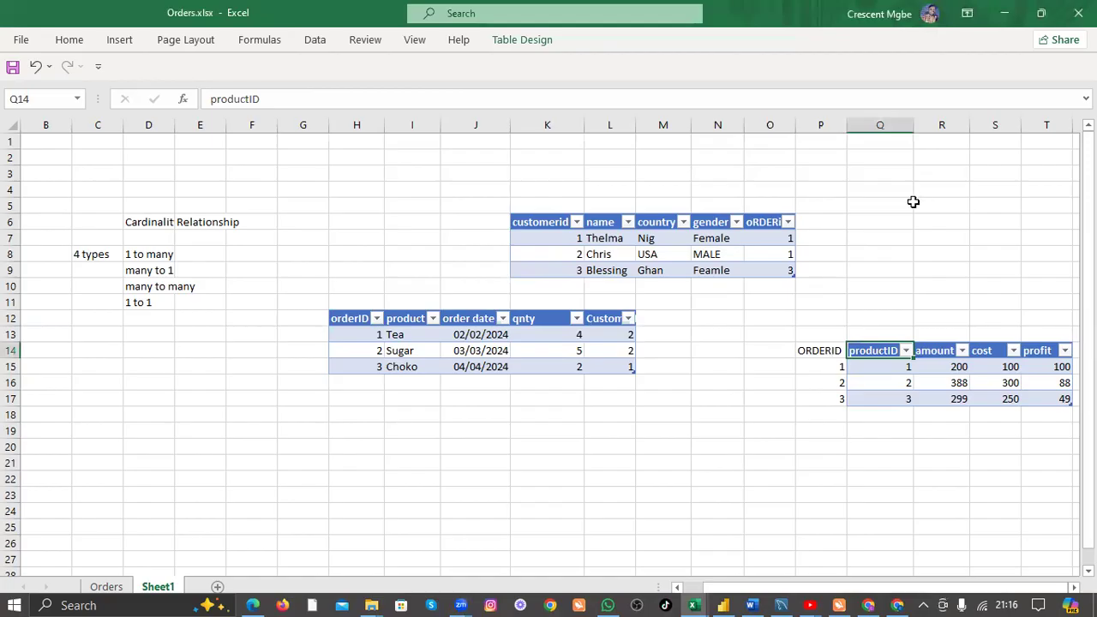
click(720, 370)
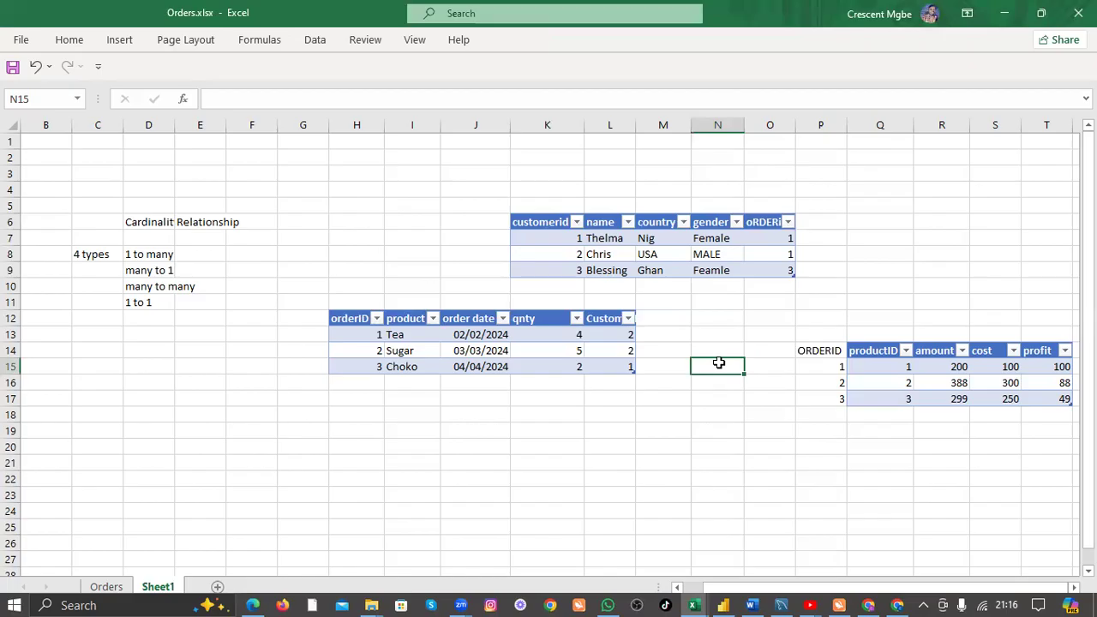
key(alt+Tab)
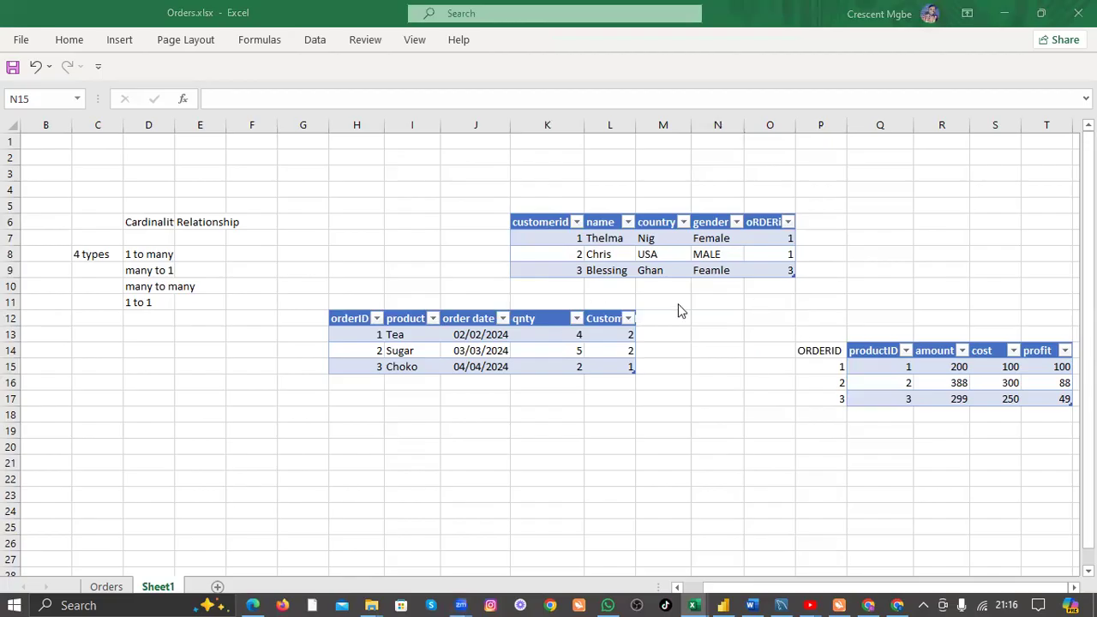
click(812, 349)
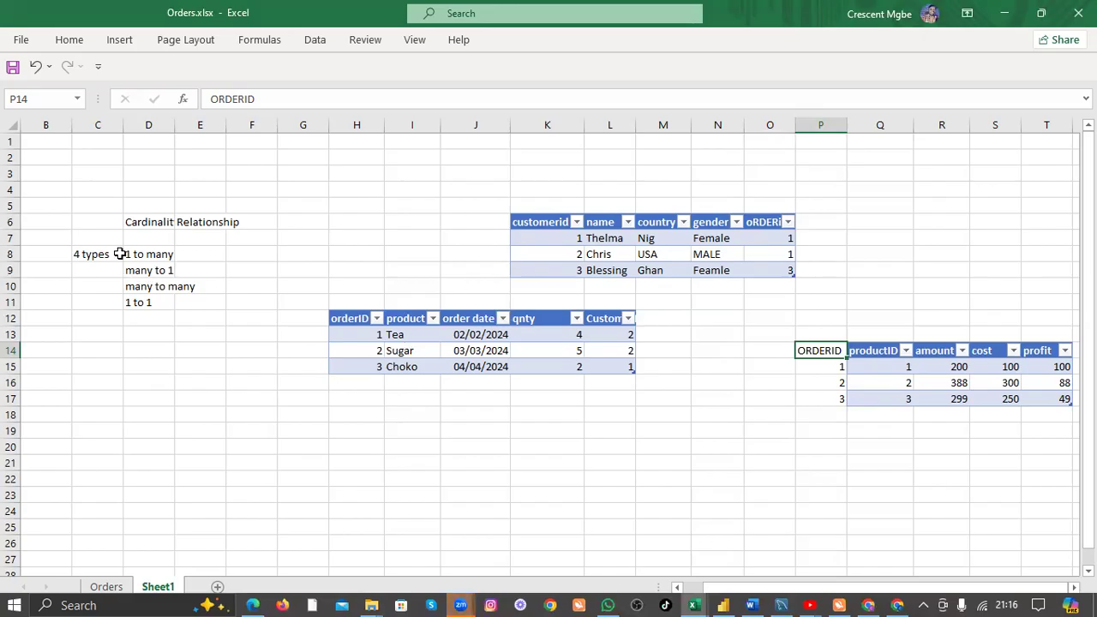
Make the "1 to many" text in D8 bold.
click(119, 254)
click(160, 253)
double_click(159, 253)
double_click(159, 253)
triple_click(160, 254)
triple_click(159, 254)
click(171, 227)
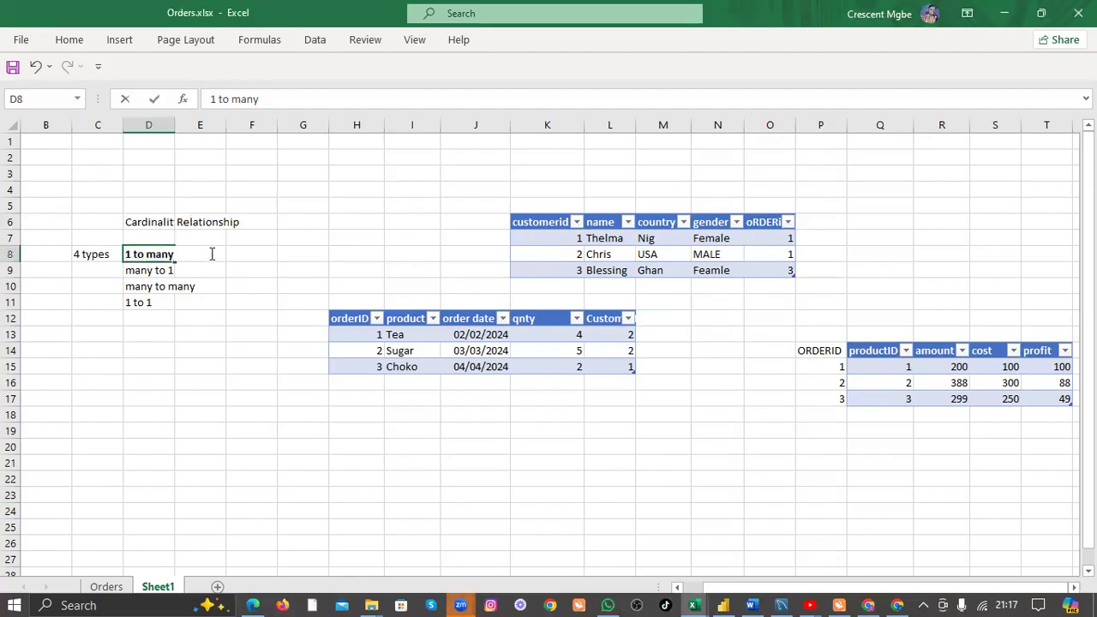
click(246, 256)
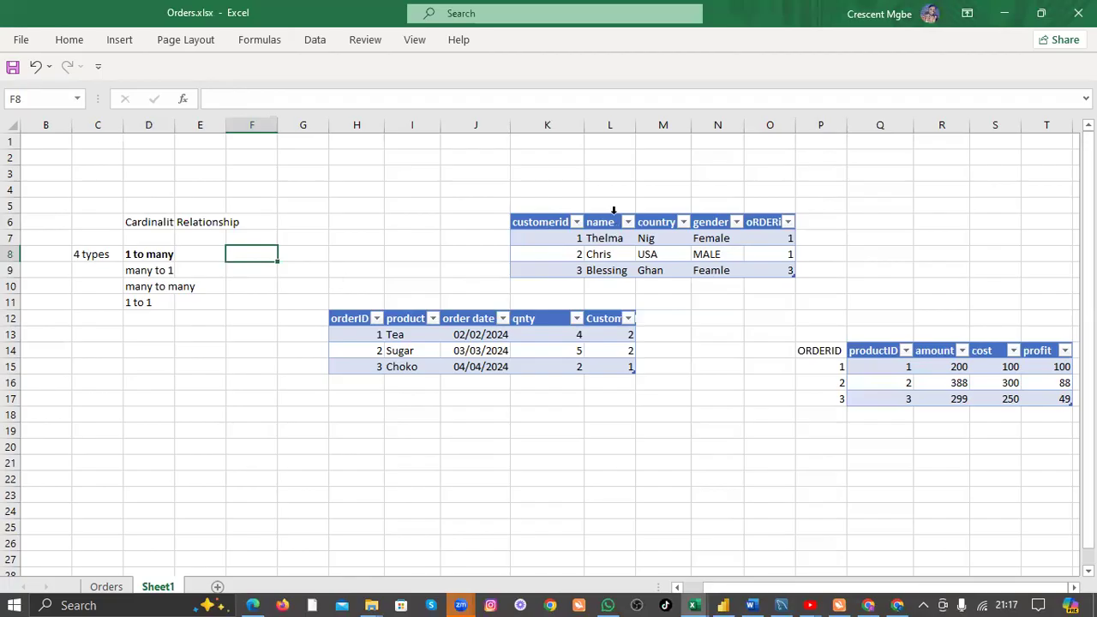
drag(551, 175, 540, 263)
drag(409, 291, 411, 353)
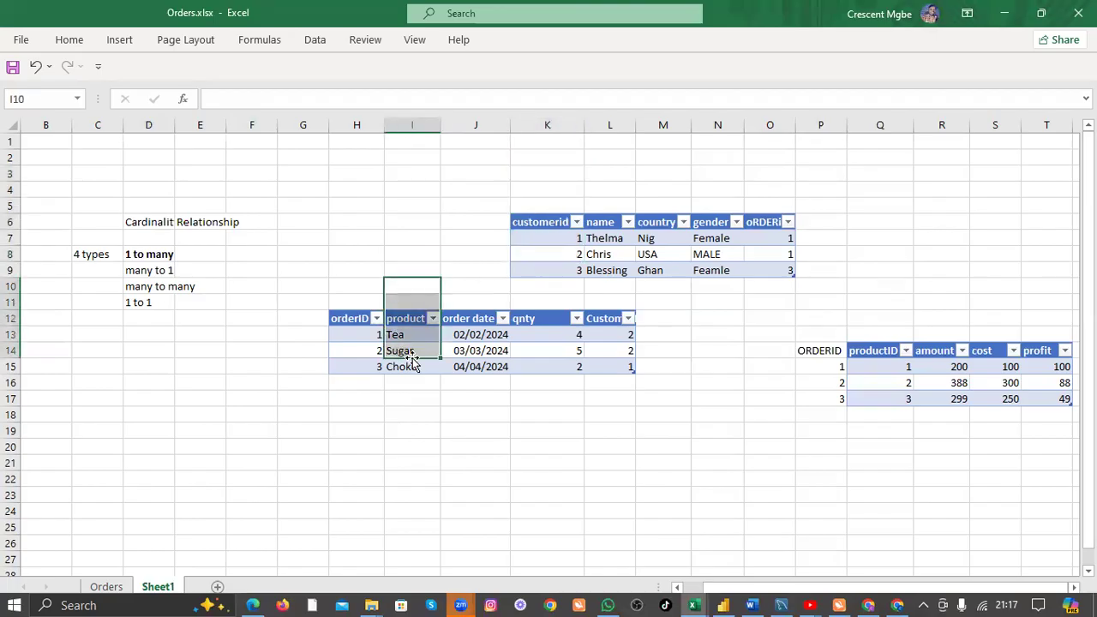
Move the customer table down one row so its header row starts at K7.
click(540, 223)
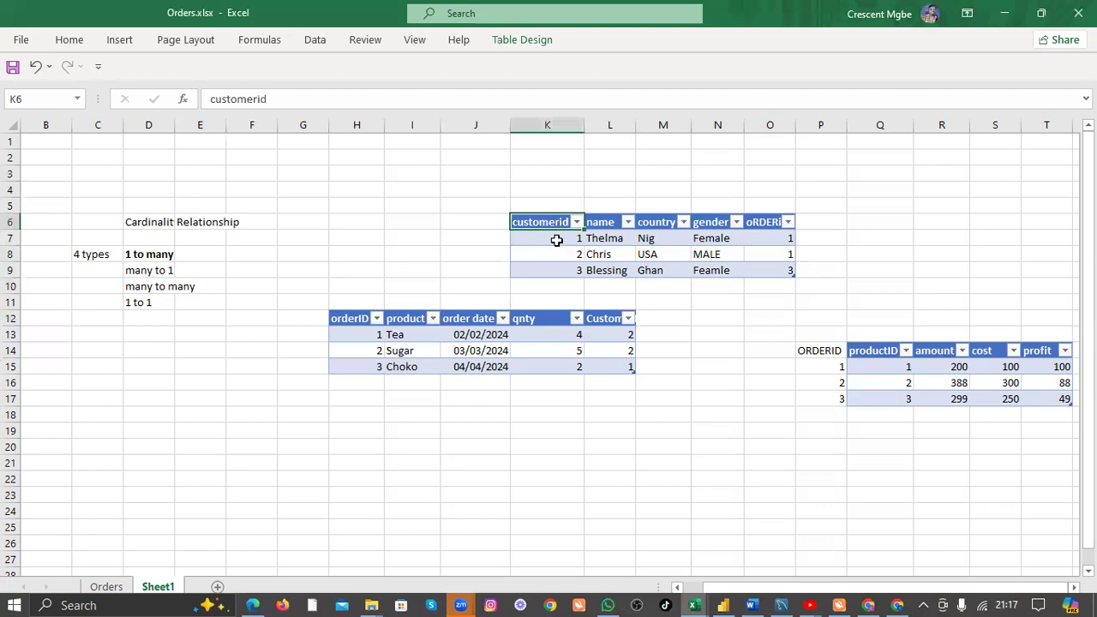
click(553, 237)
click(547, 216)
drag(548, 217, 553, 243)
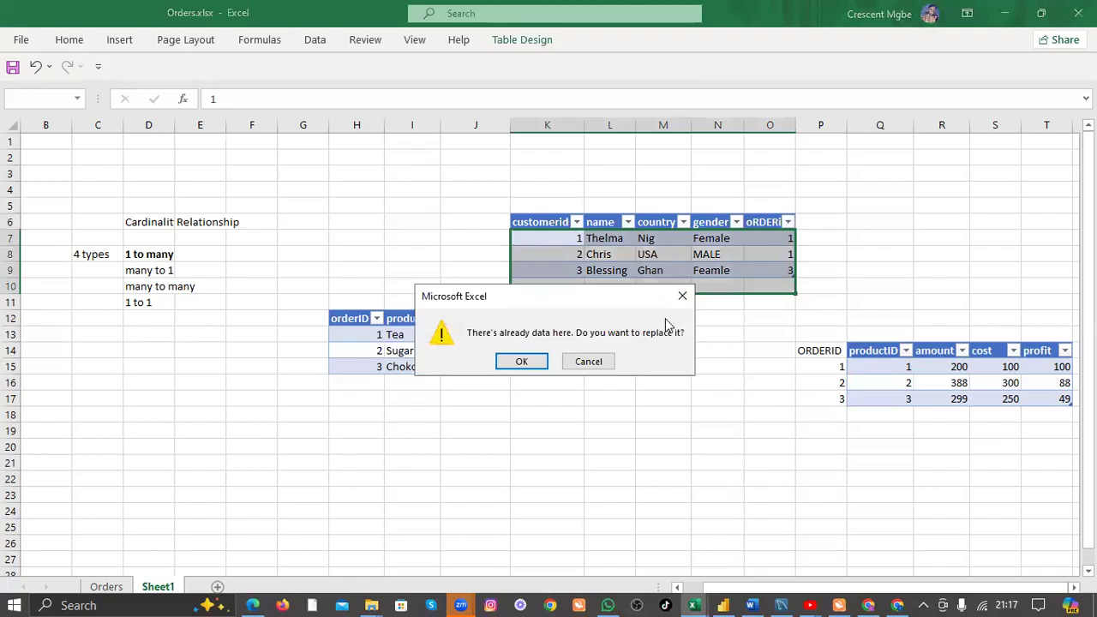
click(590, 361)
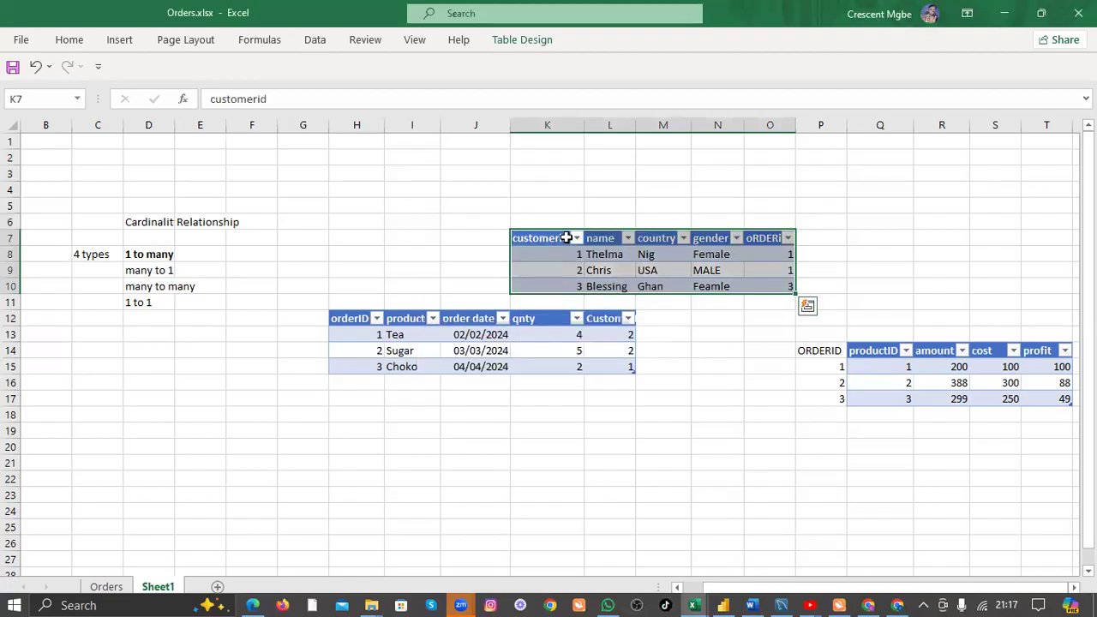
drag(565, 237, 557, 205)
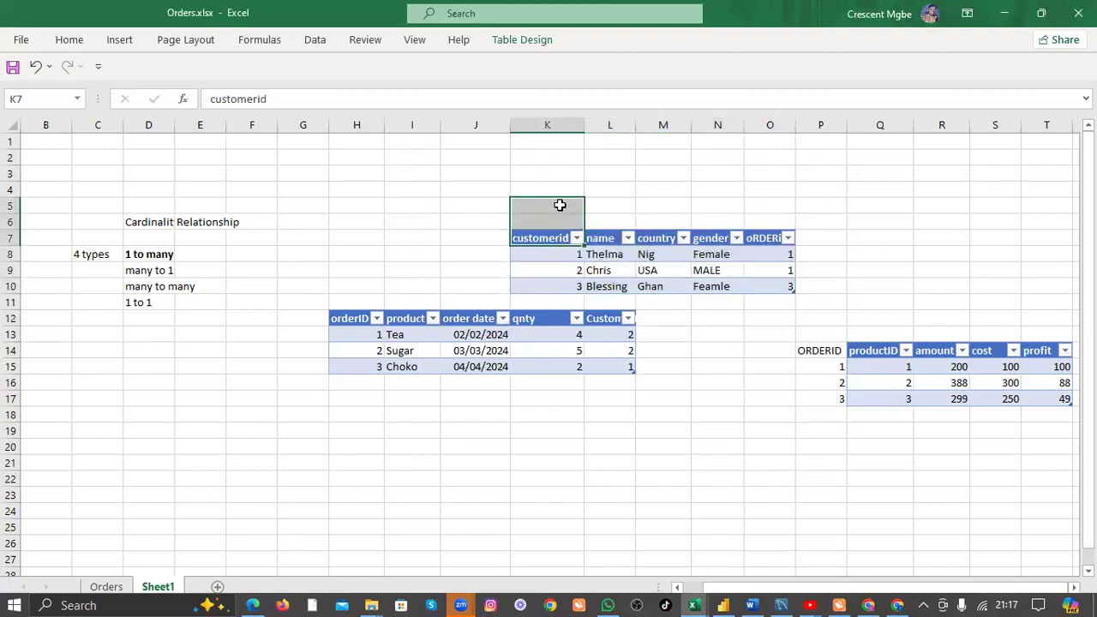
click(620, 200)
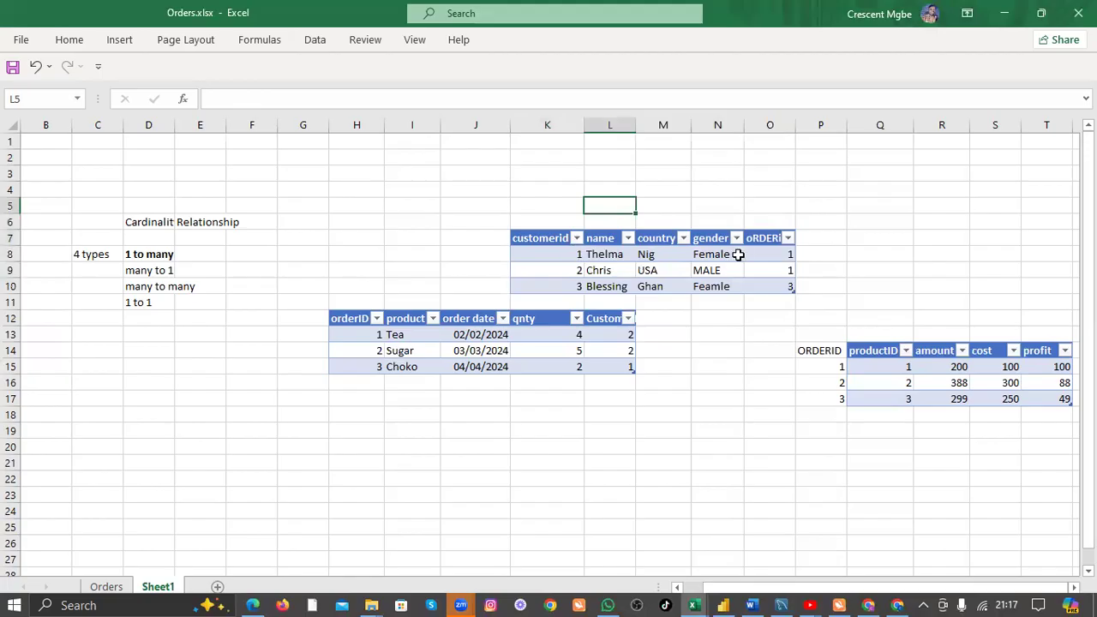
Move the customer table so its header row starts at L3, and auto-fit column L to its contents.
drag(502, 234, 778, 283)
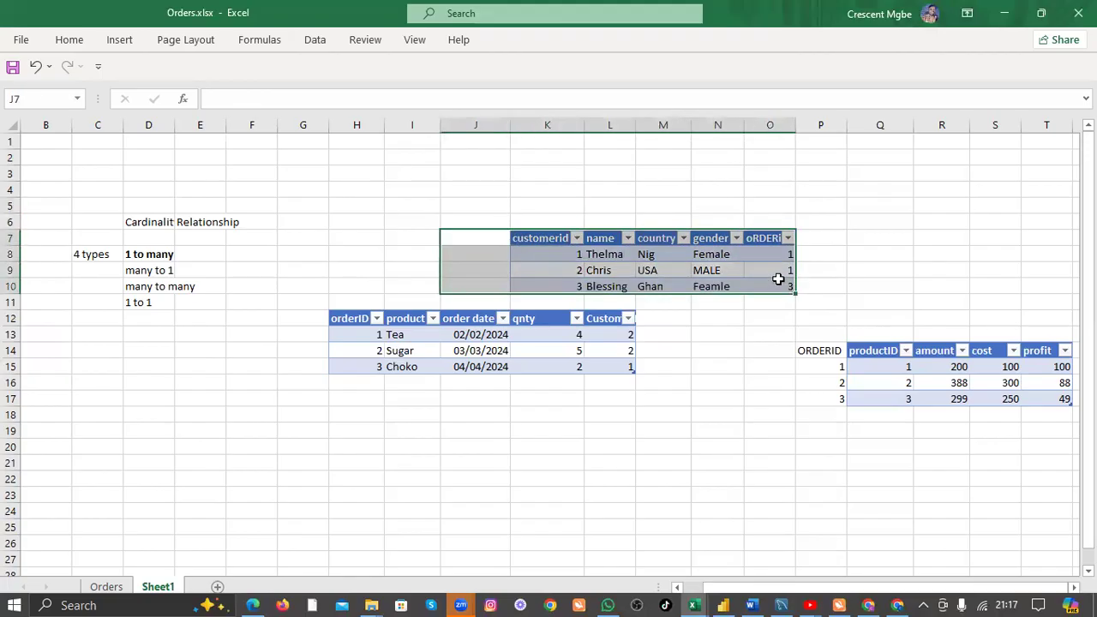
key(ctrl+c)
click(552, 172)
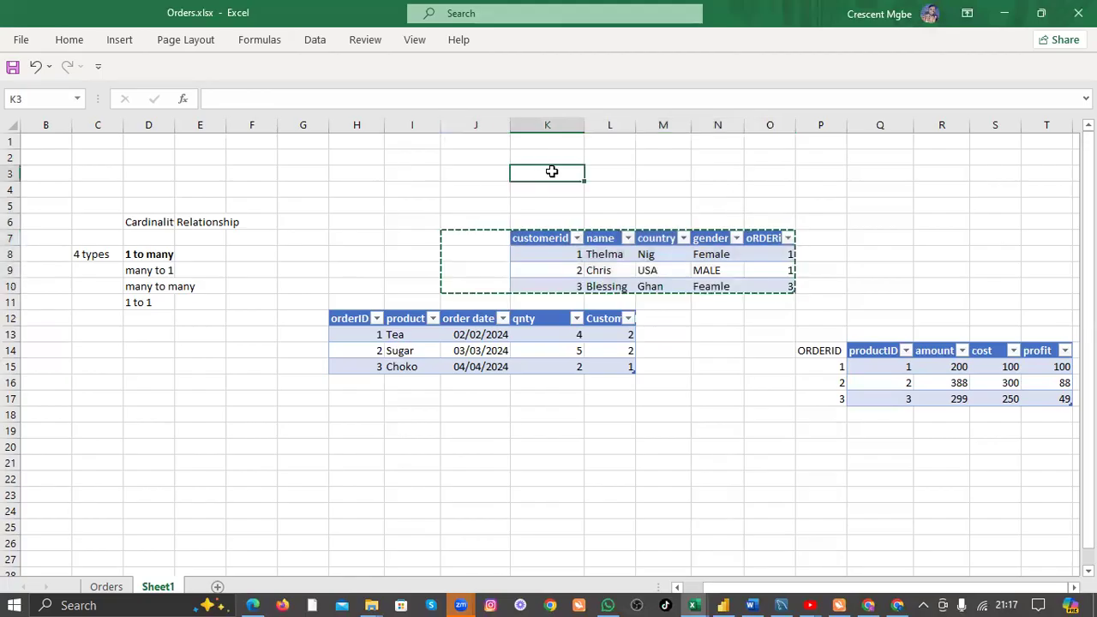
key(ctrl+v)
click(697, 273)
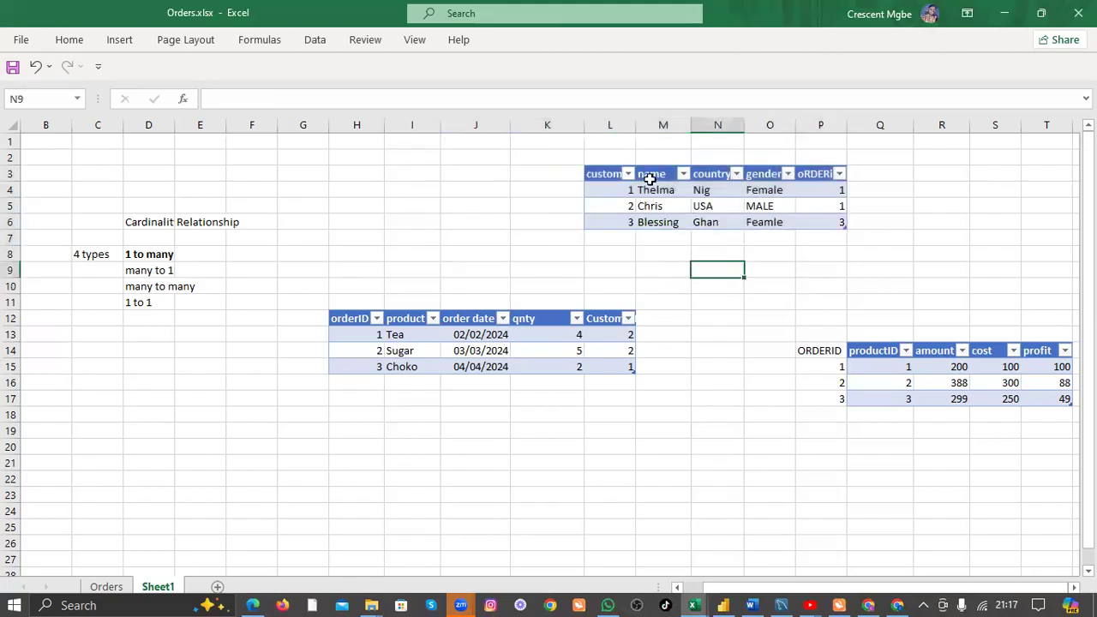
click(917, 237)
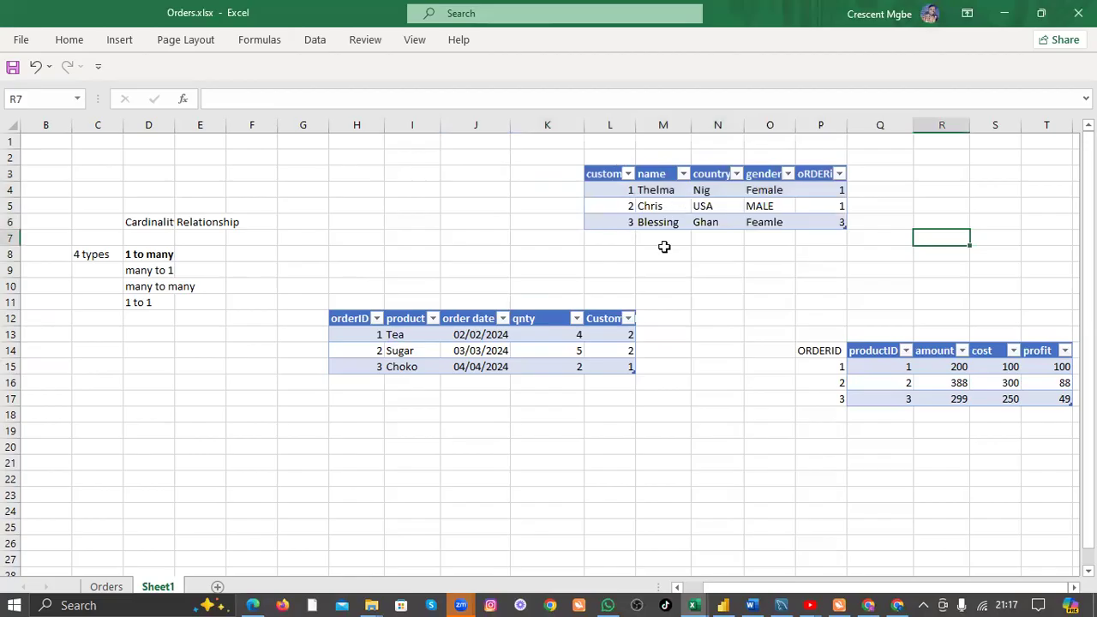
double_click(637, 120)
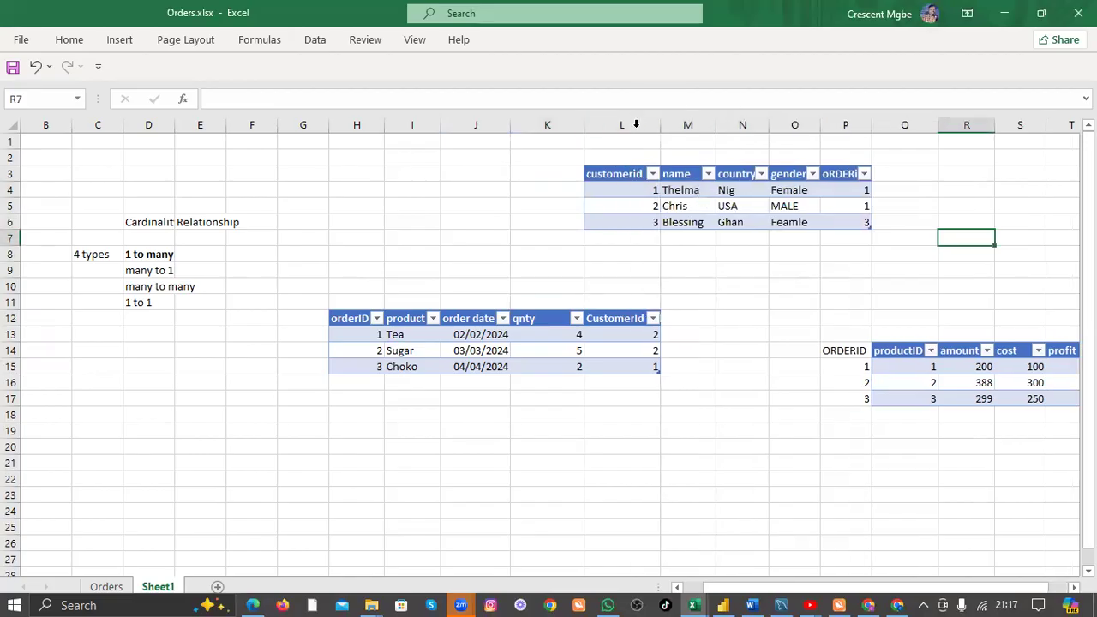
Compare the customer table's customerid column with the CustomerId column of the order table.
click(626, 174)
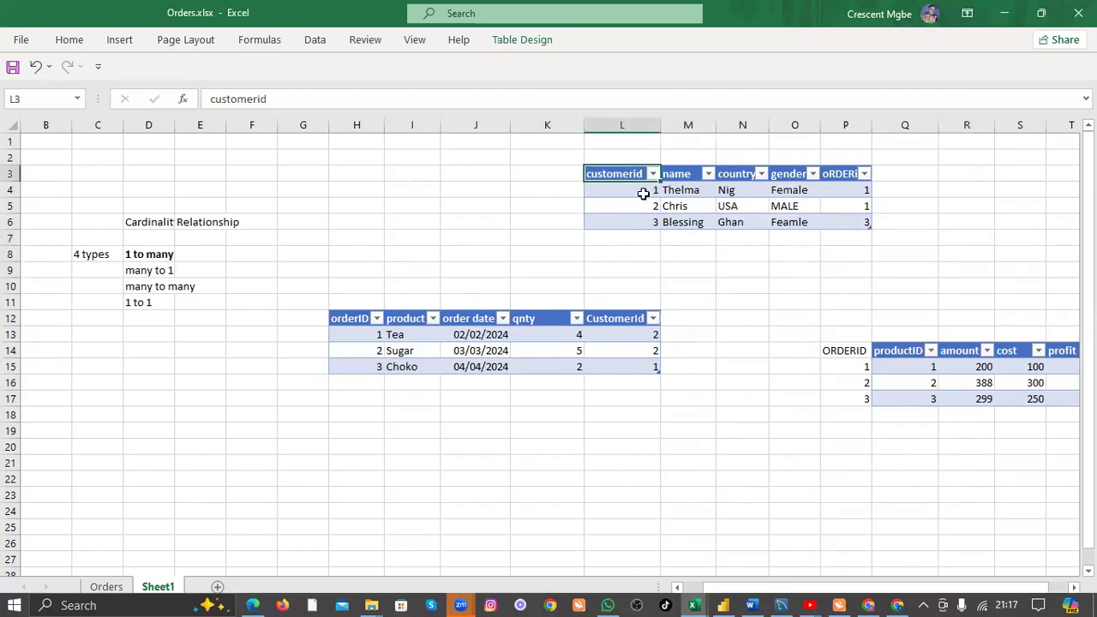
click(615, 318)
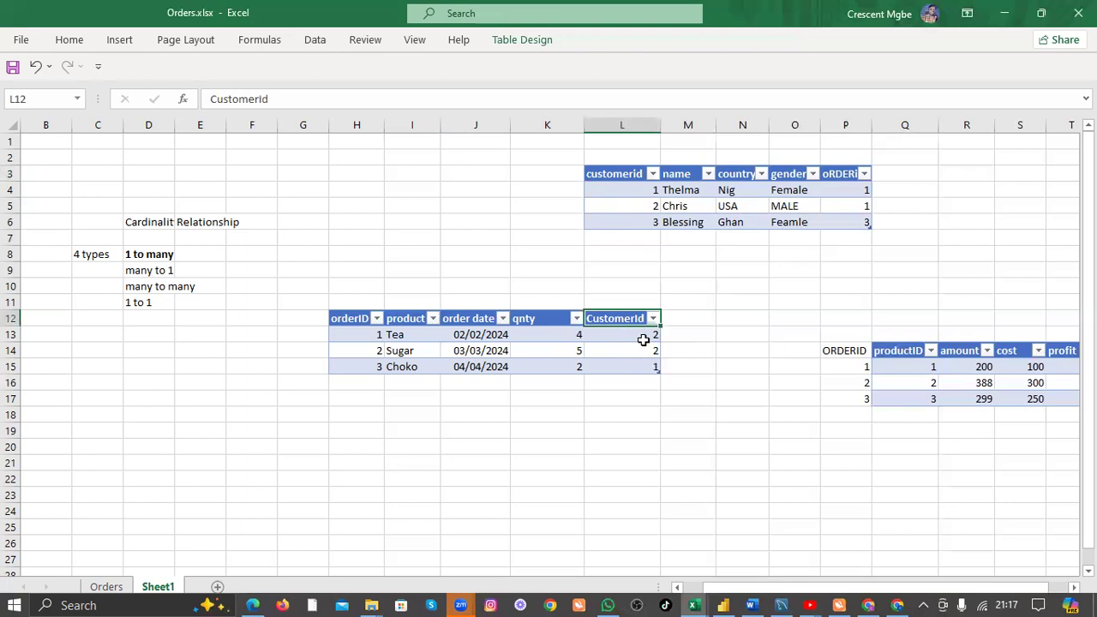
click(639, 335)
click(641, 352)
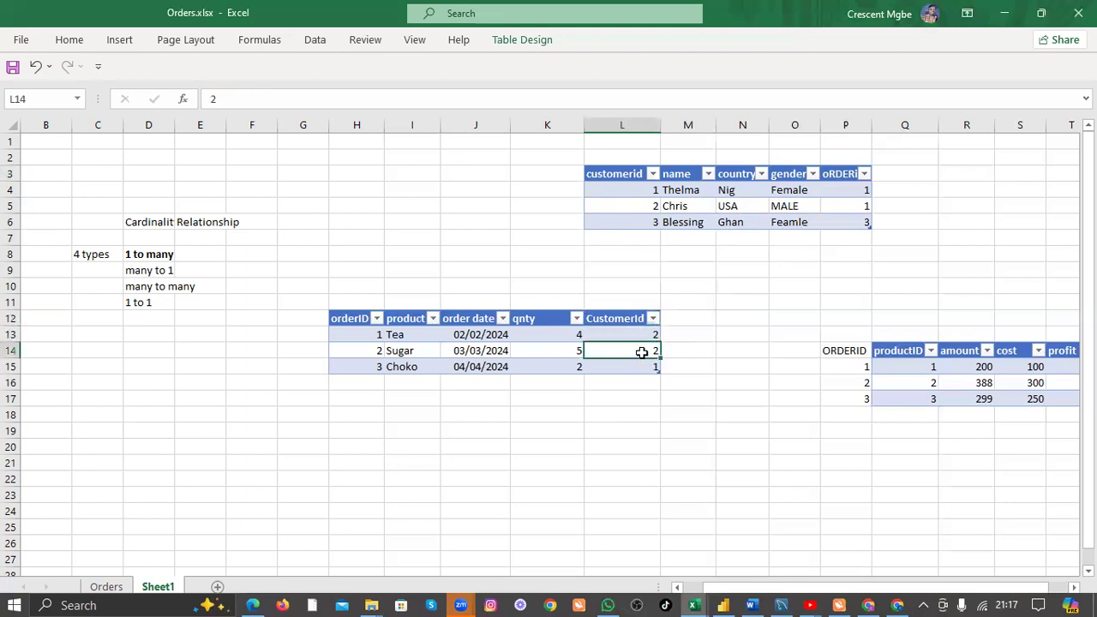
click(613, 189)
click(622, 332)
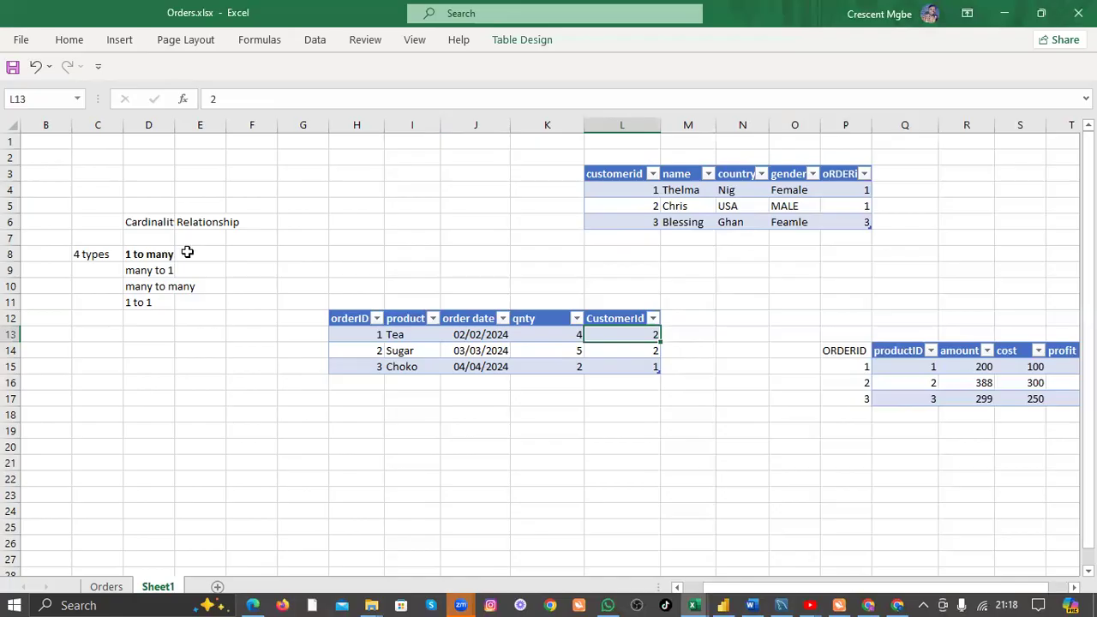
click(628, 189)
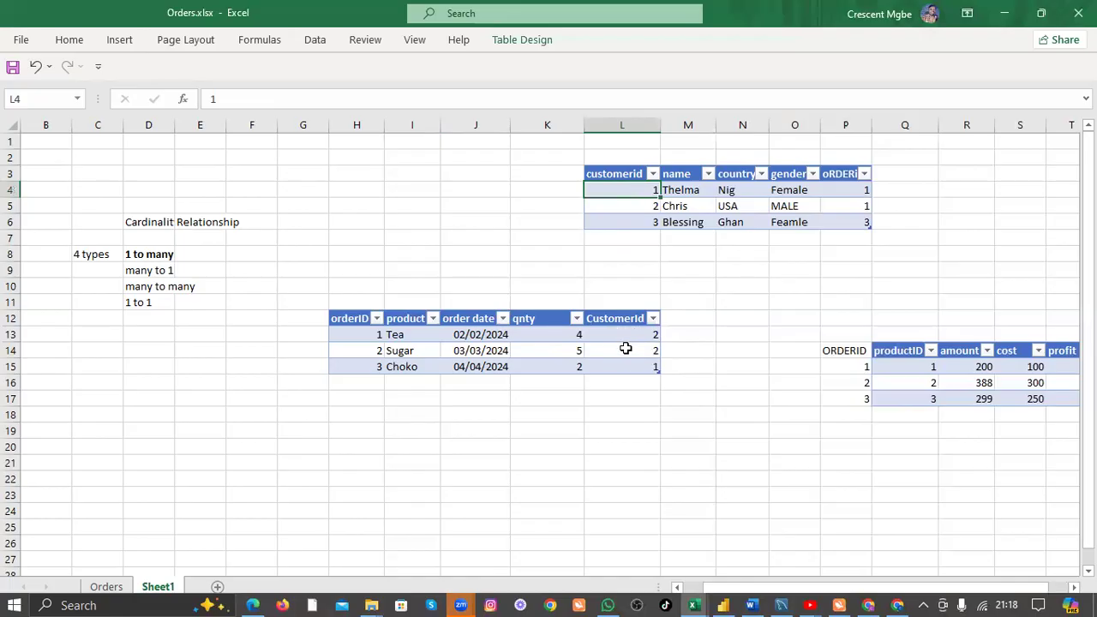
Trace customer ID 2 from the customer table to its rows in the order table as the 1 to many example.
drag(608, 151, 848, 235)
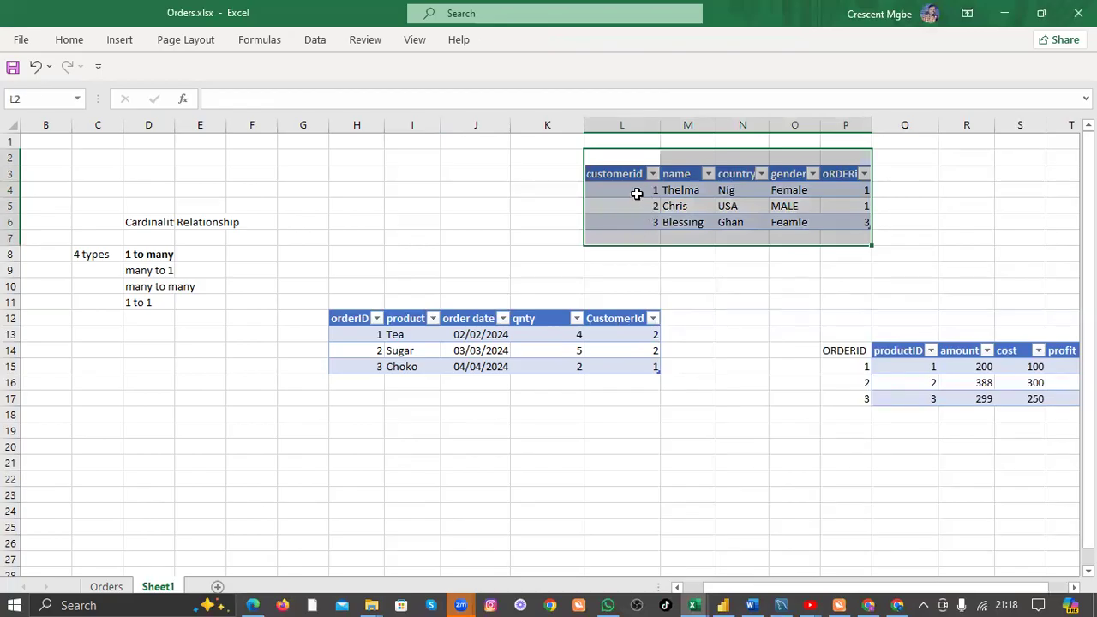
drag(316, 305, 666, 384)
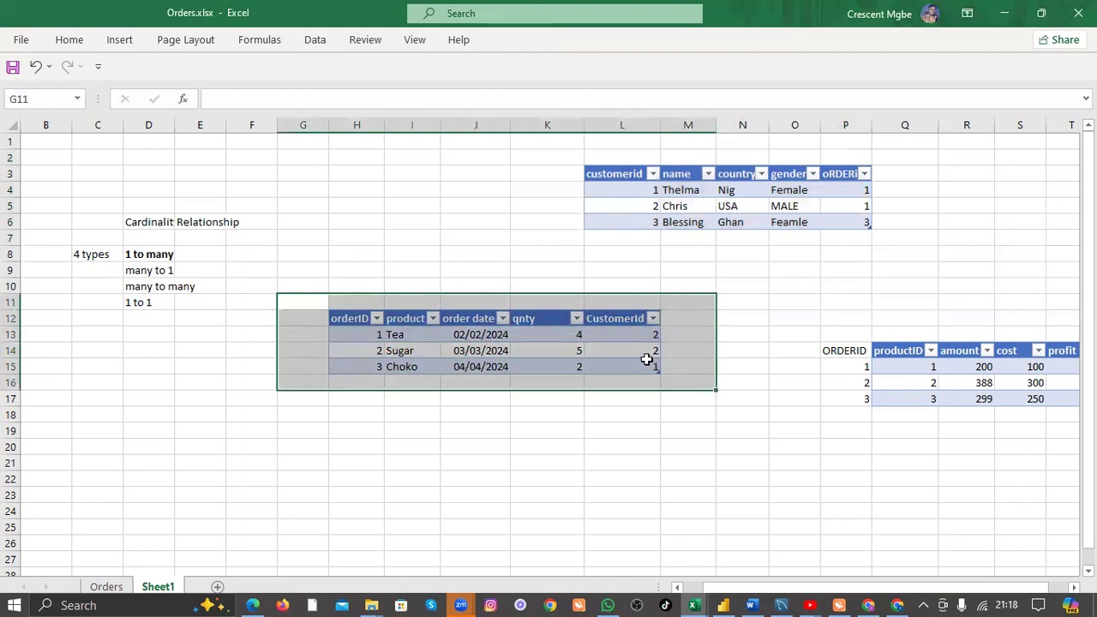
click(620, 334)
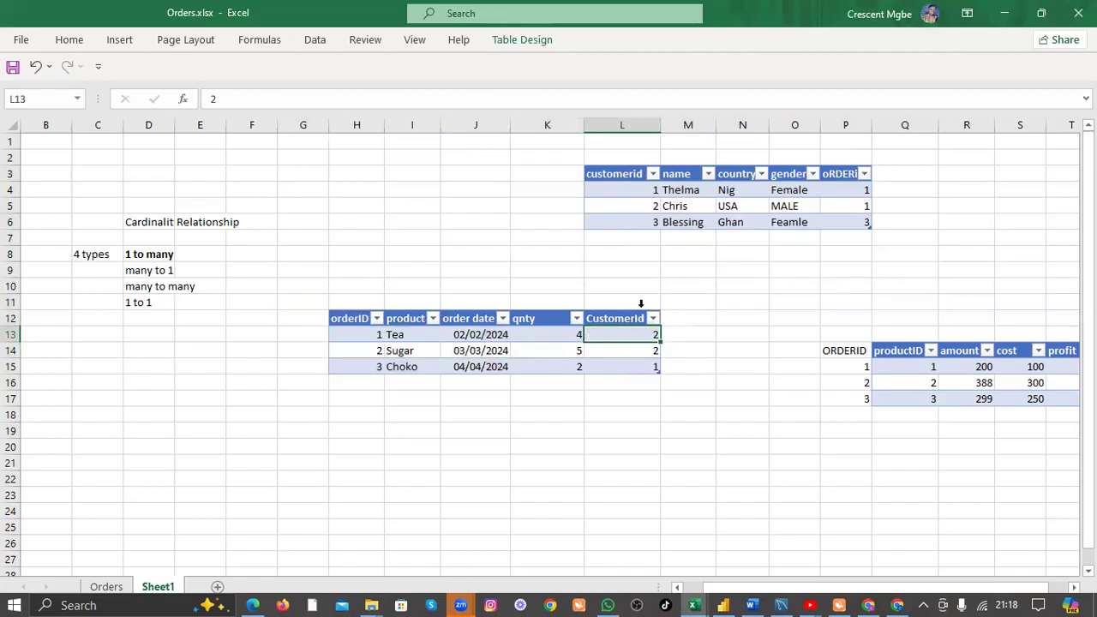
click(633, 209)
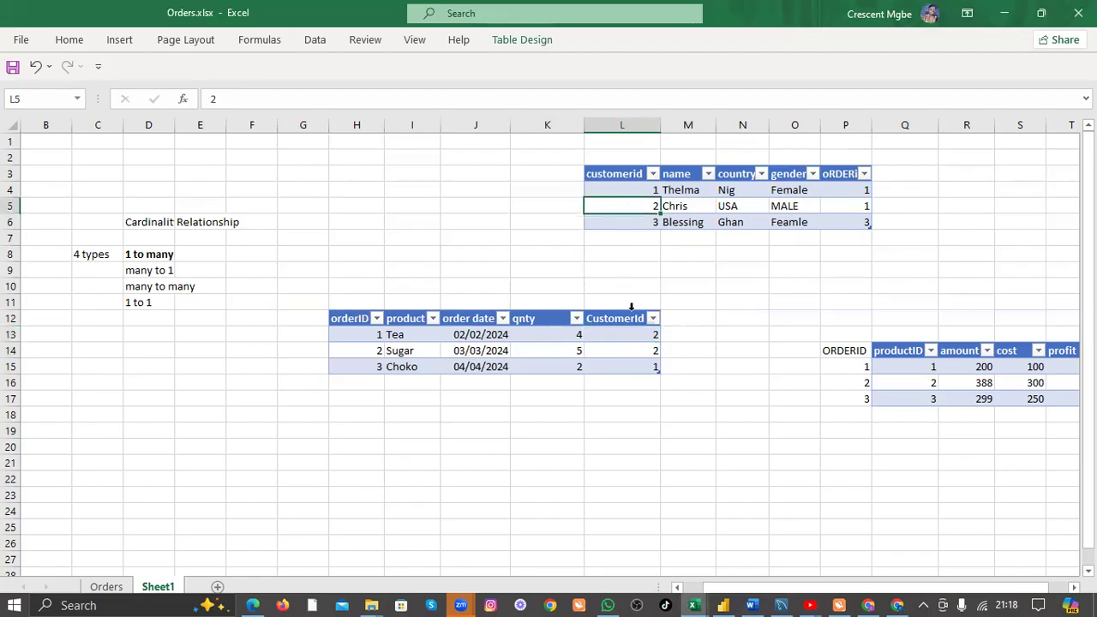
click(620, 334)
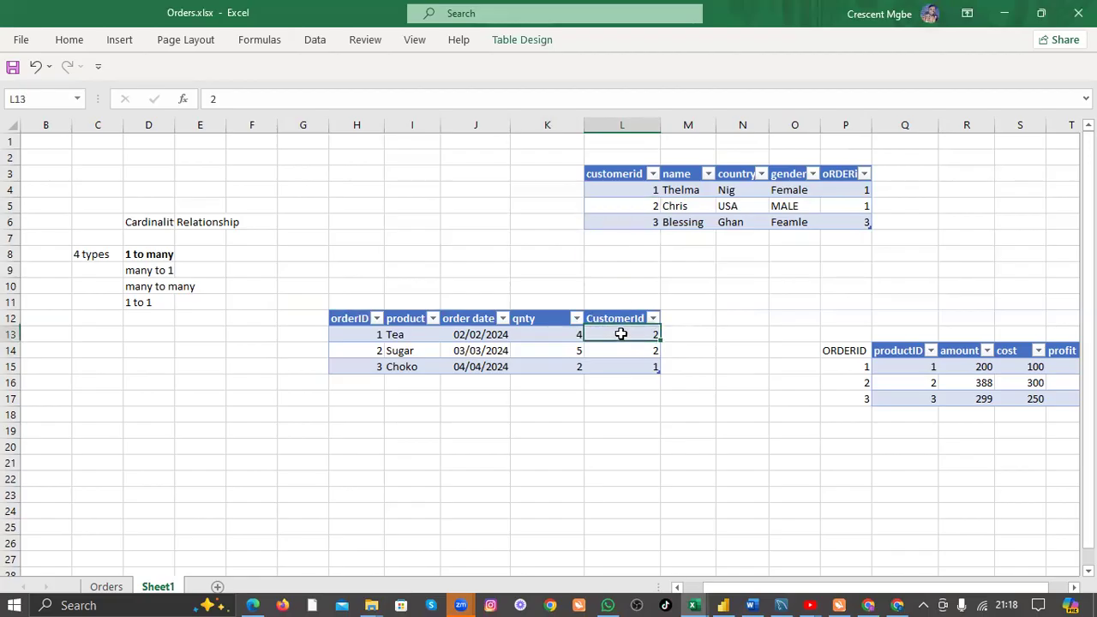
click(622, 354)
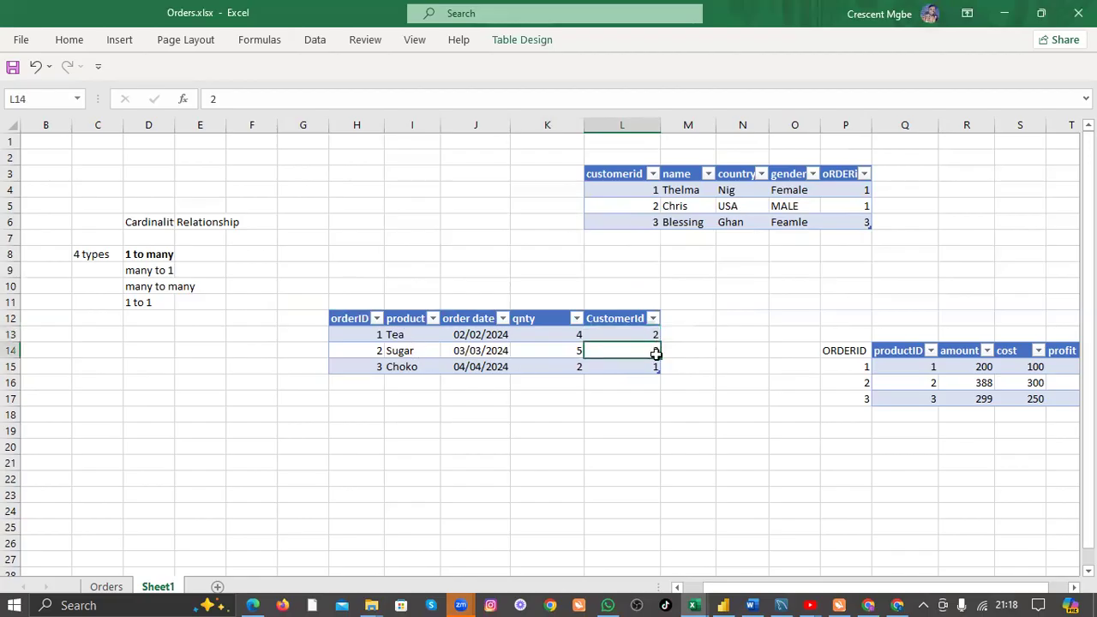
click(632, 332)
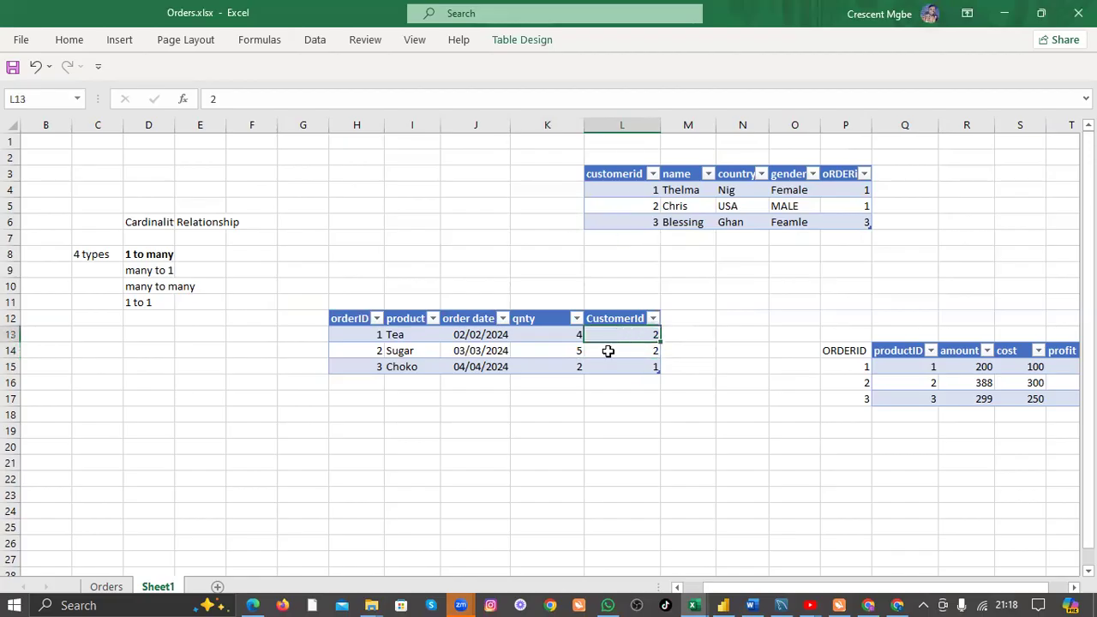
click(613, 187)
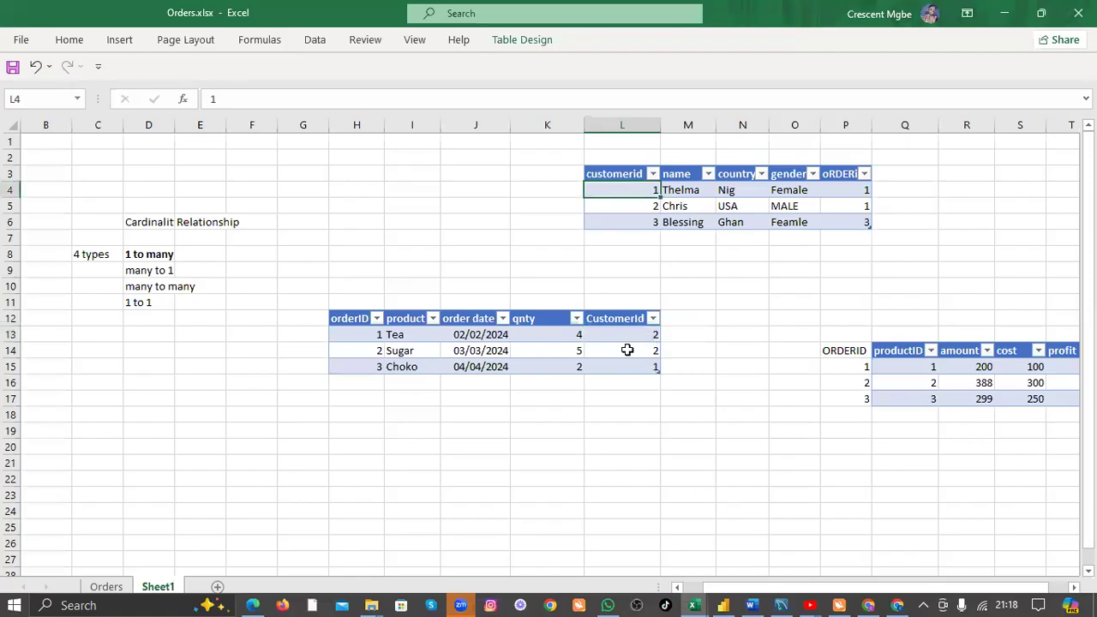
click(189, 254)
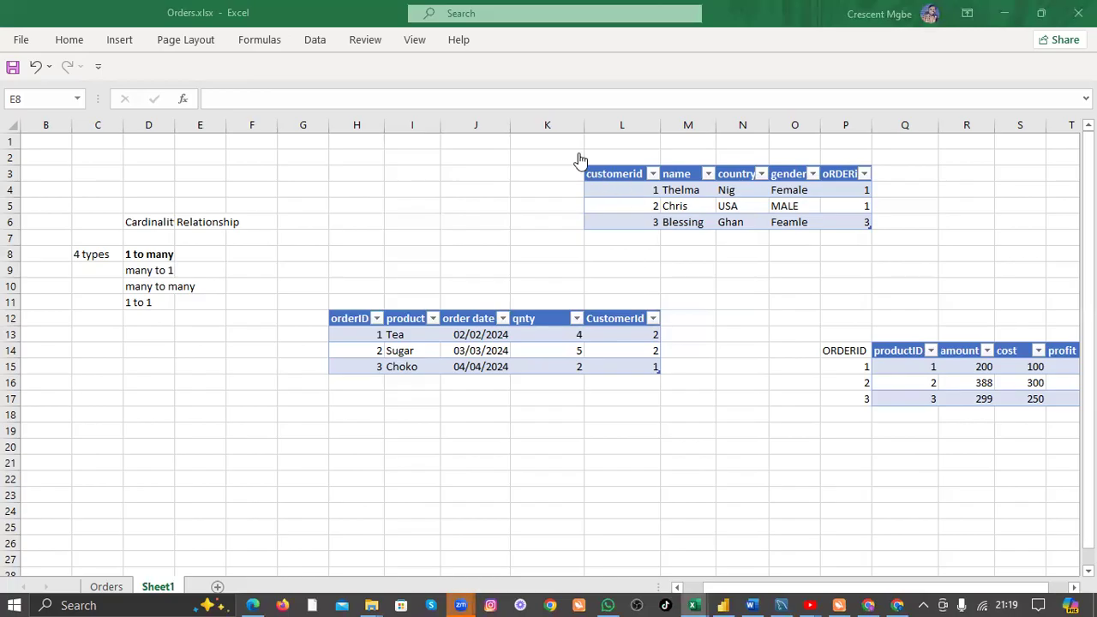
Move the customer table below the order table so its header row starts at K22.
drag(571, 160, 852, 240)
key(ctrl+c)
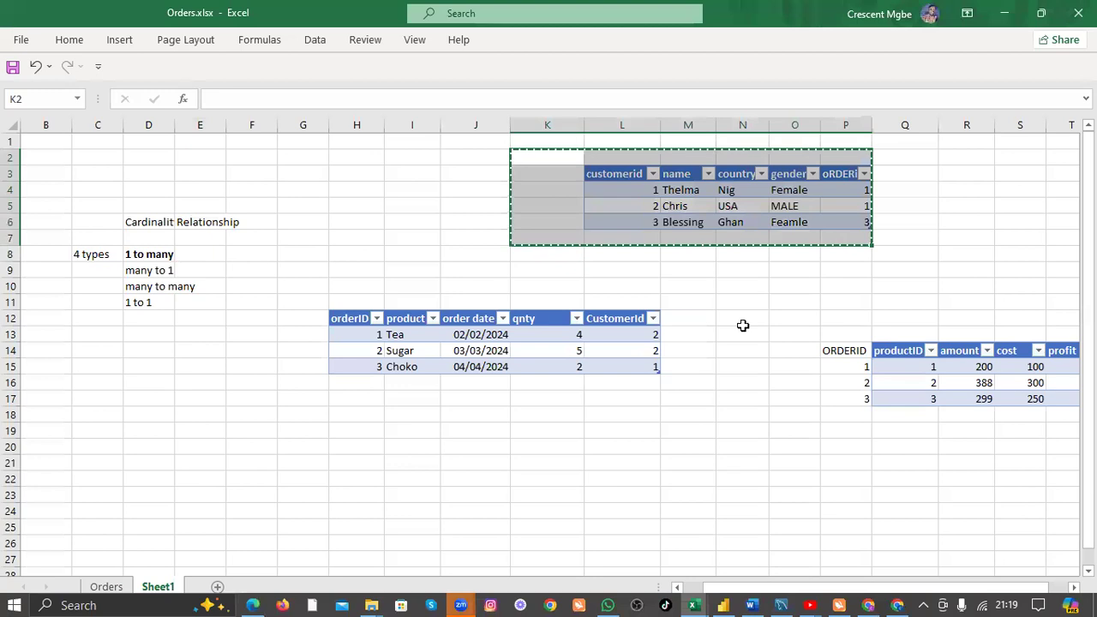
click(508, 466)
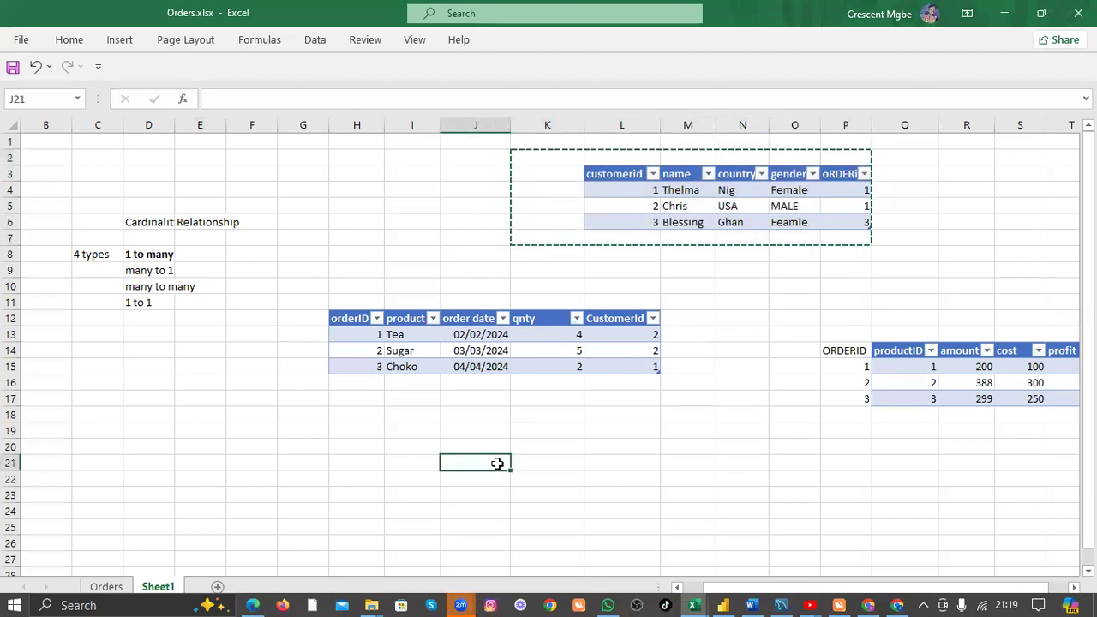
key(ctrl+v)
click(734, 414)
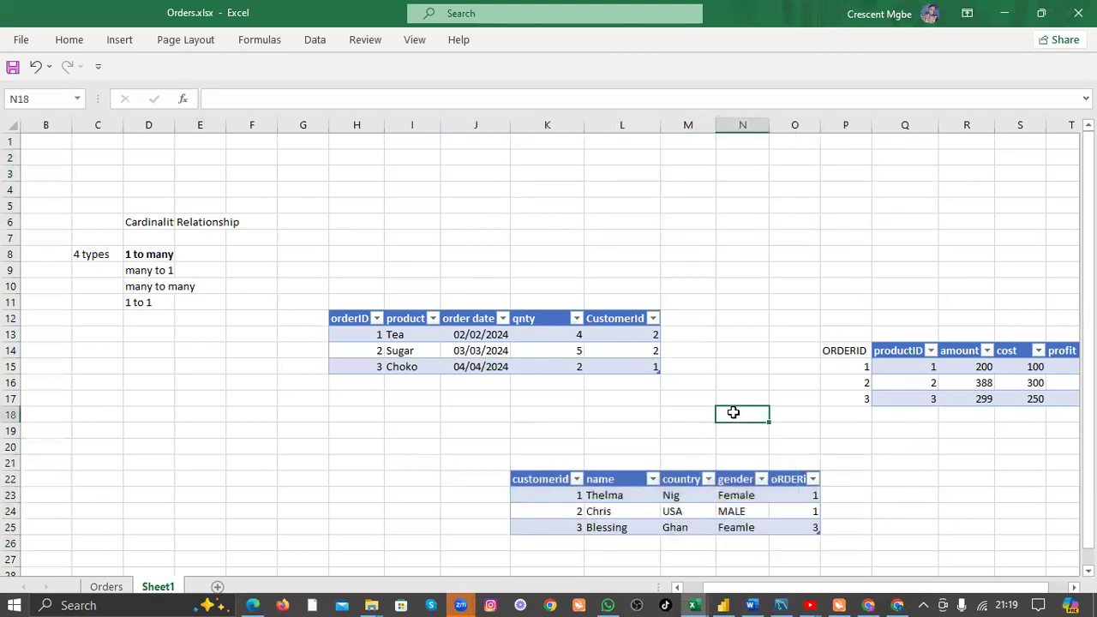
Make the "many to 1" text in D9 bold.
scroll(736, 394, down, 2)
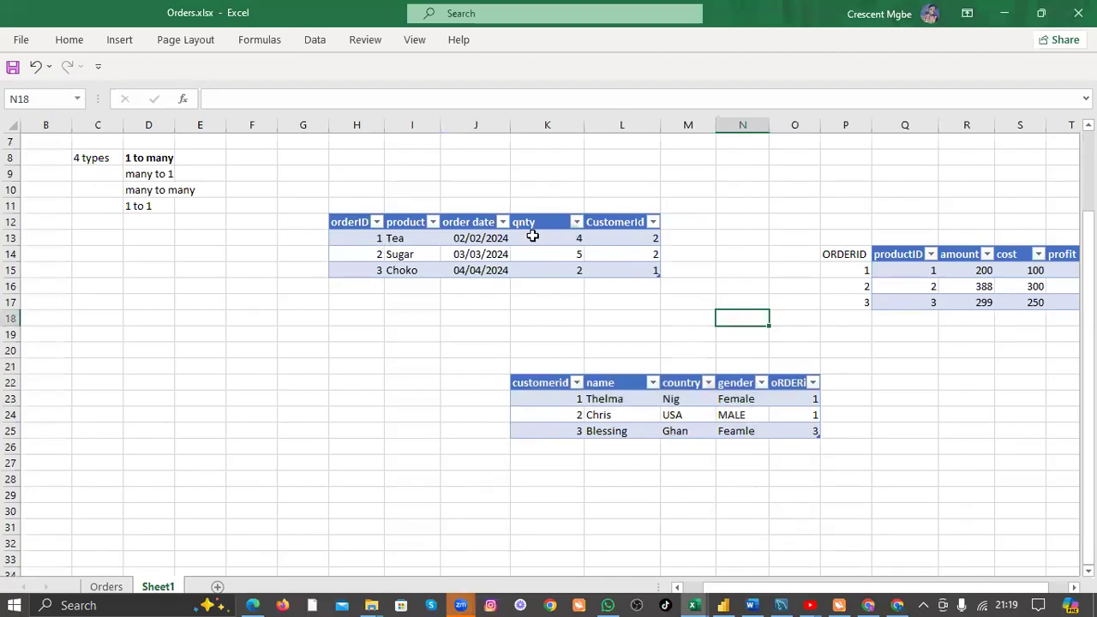
drag(578, 202, 621, 270)
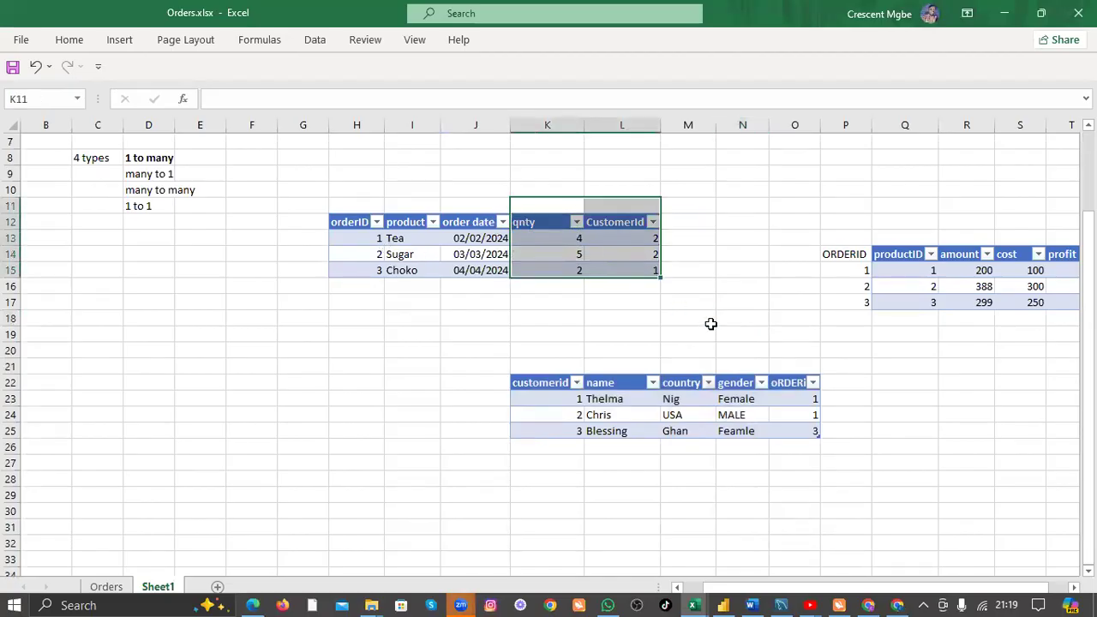
drag(707, 368, 735, 413)
double_click(148, 174)
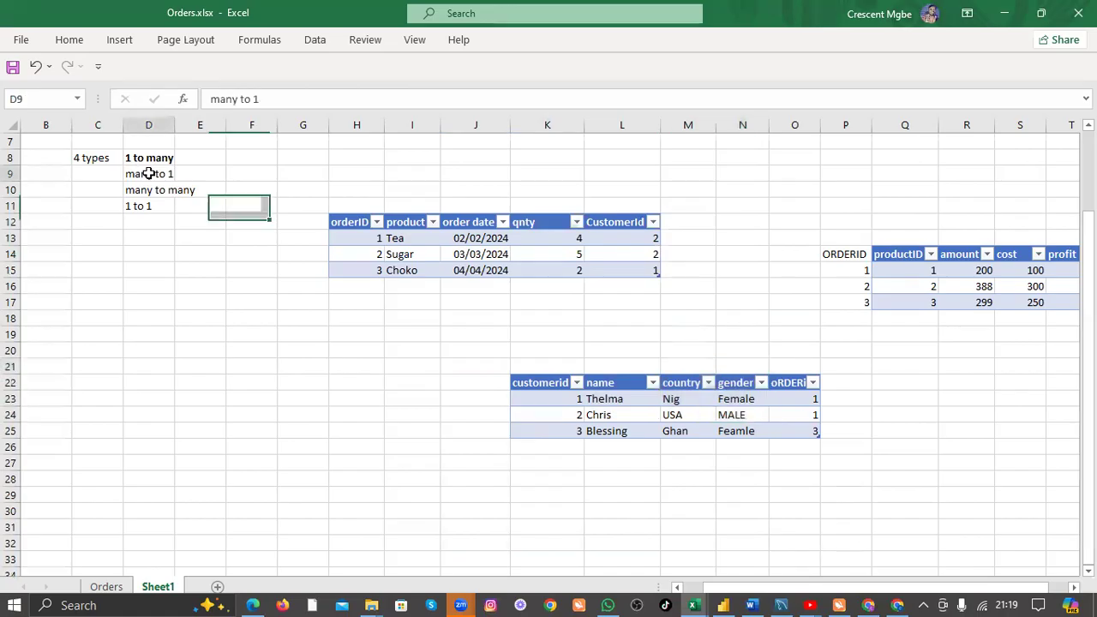
triple_click(148, 174)
click(164, 149)
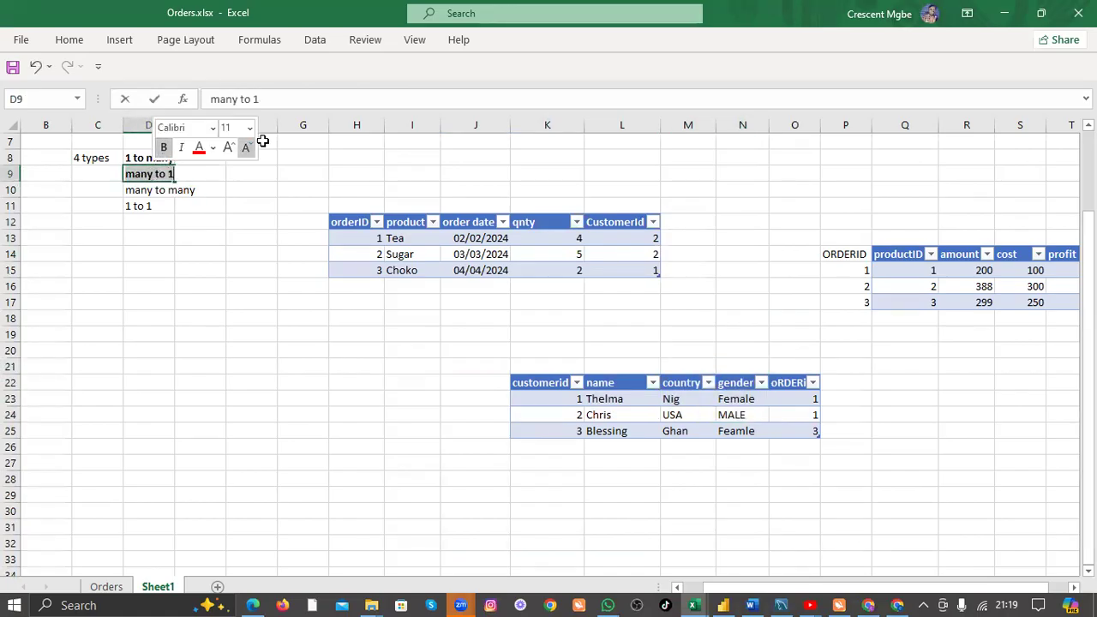
click(359, 173)
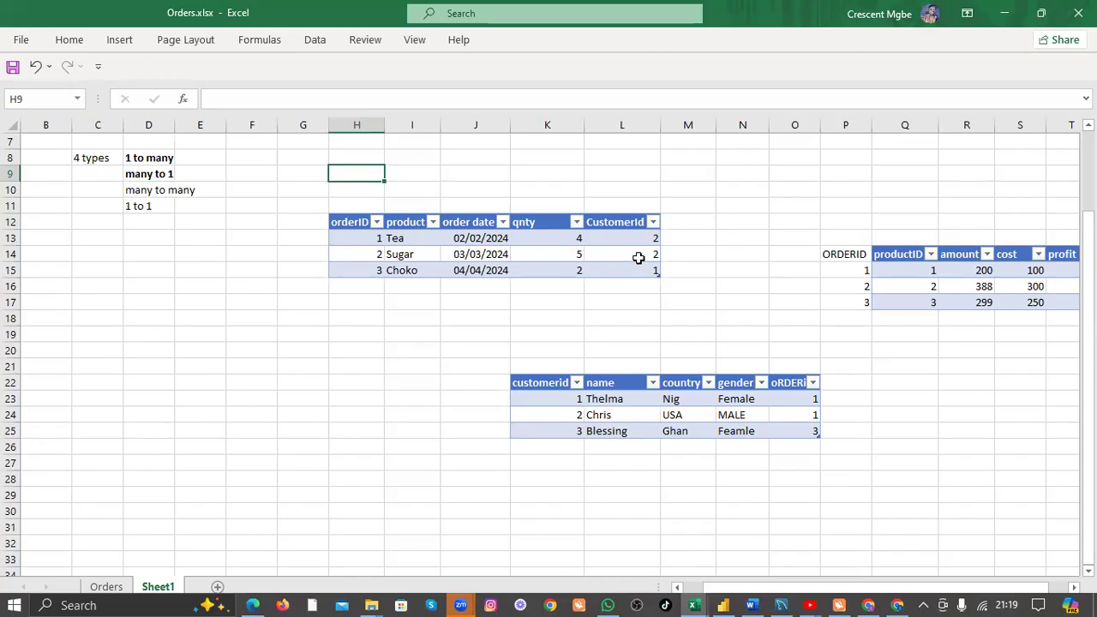
Compare the order table's rows with CustomerId 2 against the customer table's customerid column as the many to 1 example.
drag(628, 240, 654, 248)
click(790, 400)
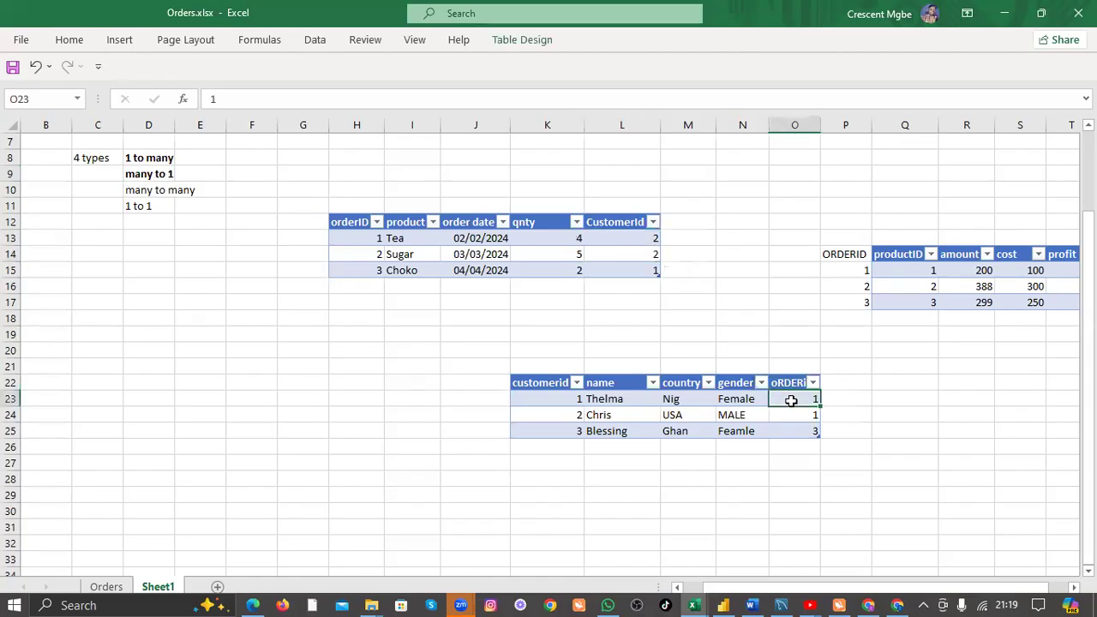
click(551, 399)
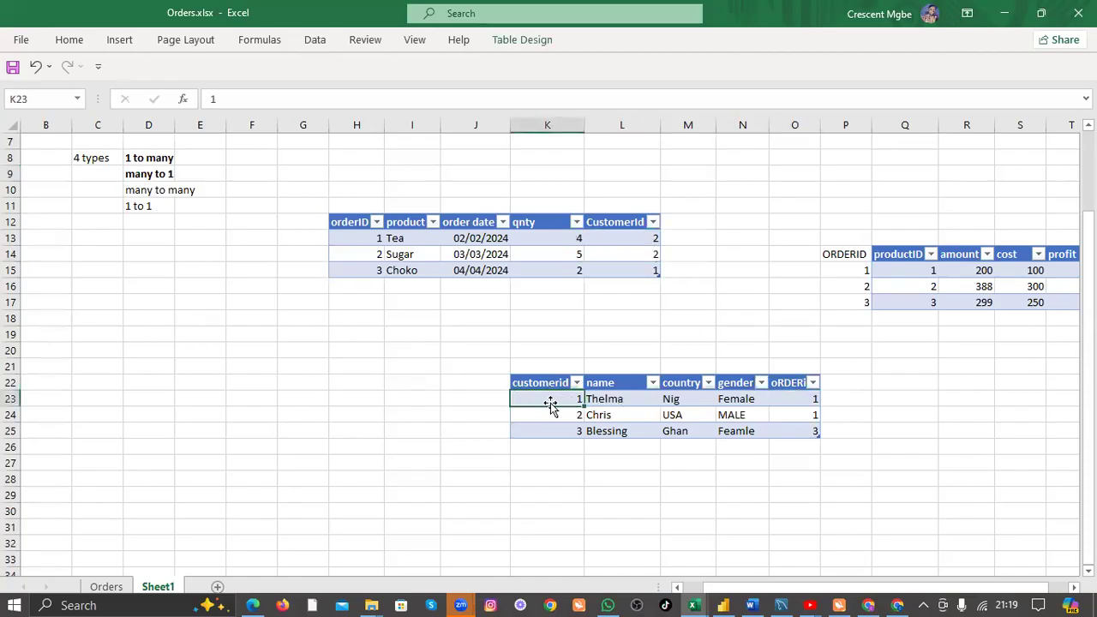
drag(632, 238, 639, 251)
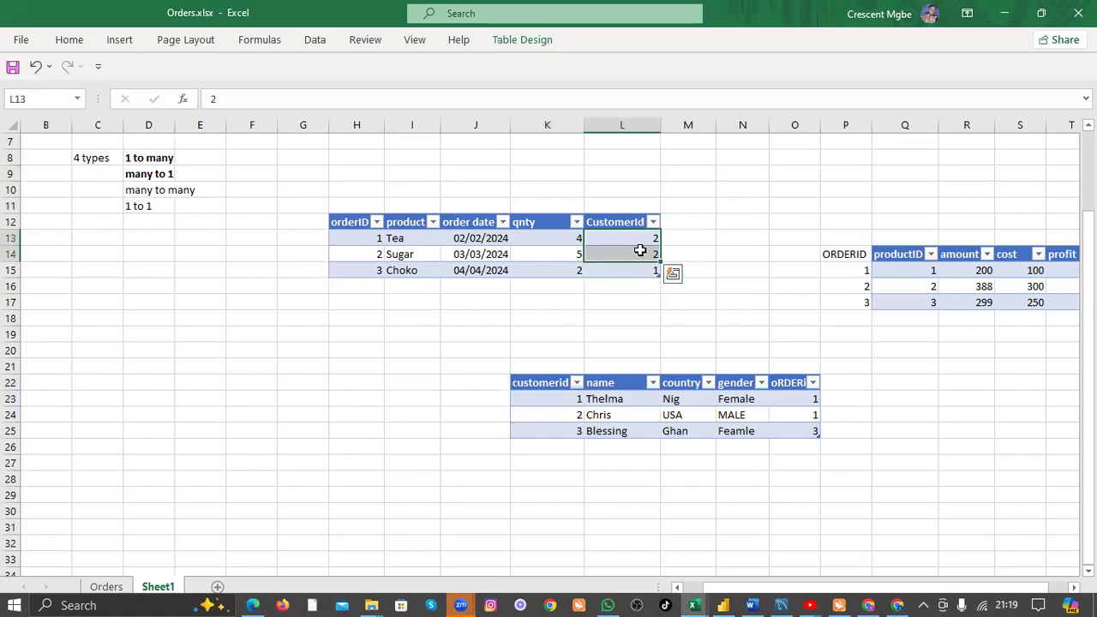
click(553, 399)
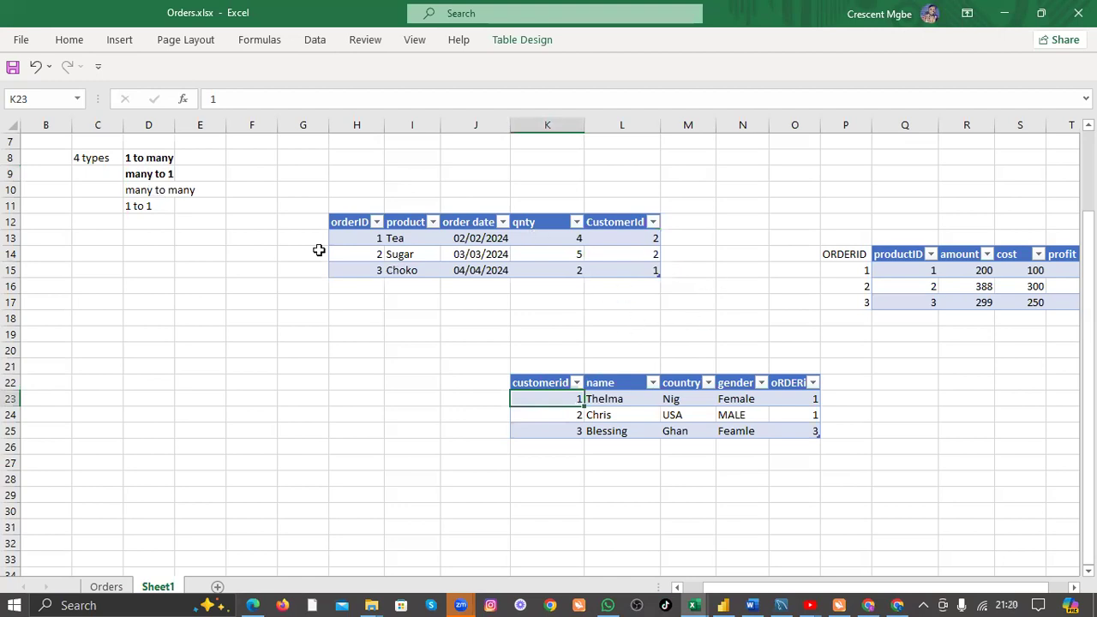
Change the Sugar row's orderID in H14 of the order table to 1 for the many to many example.
click(154, 191)
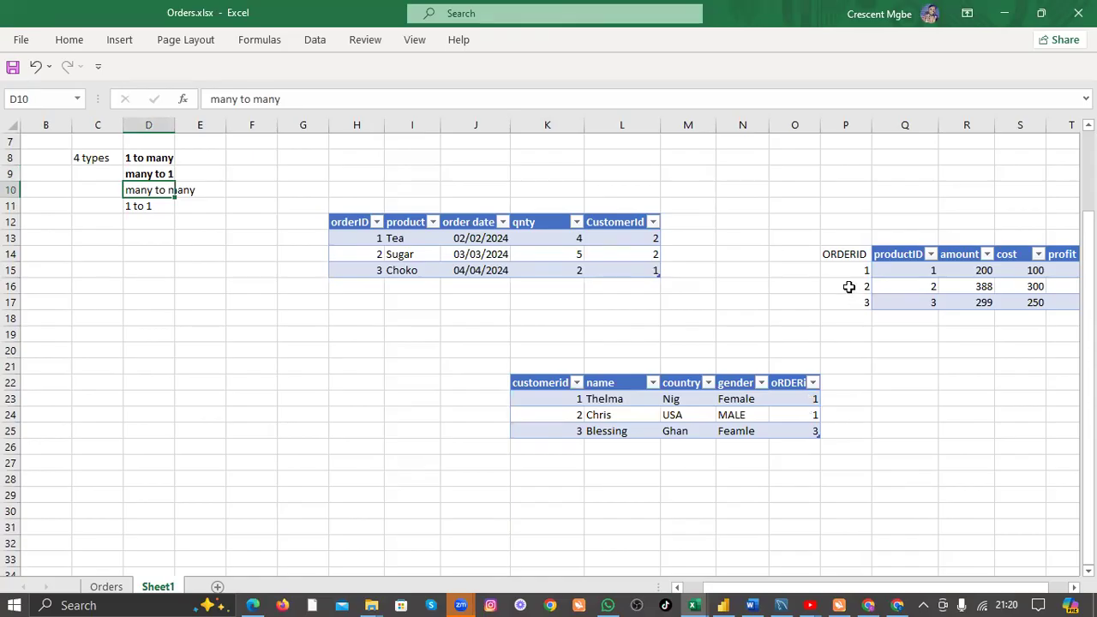
click(366, 255)
double_click(367, 254)
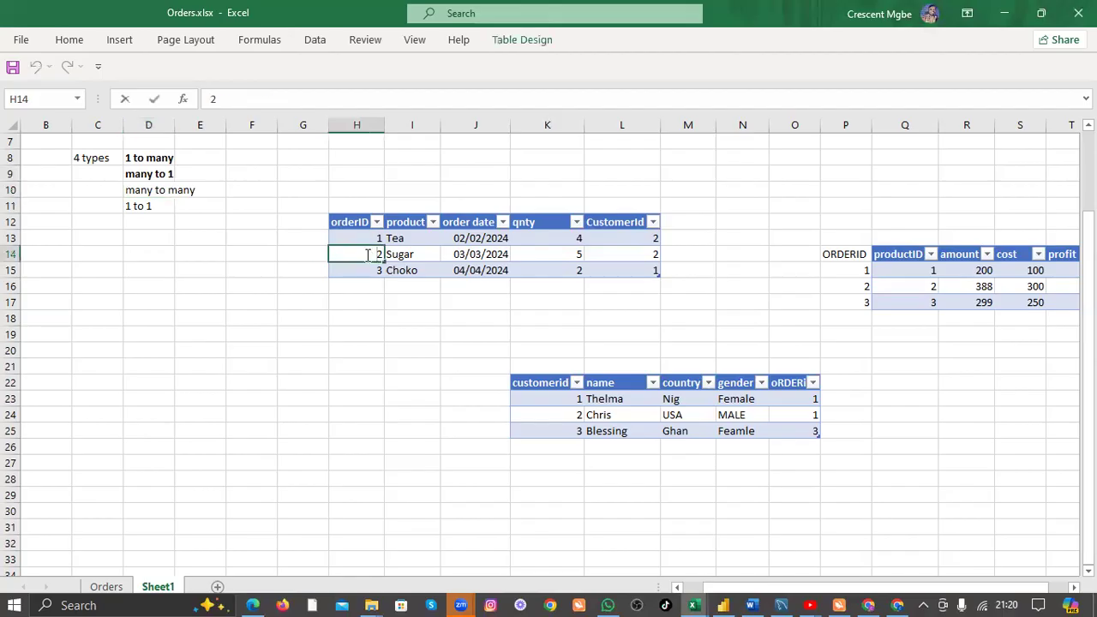
click(381, 305)
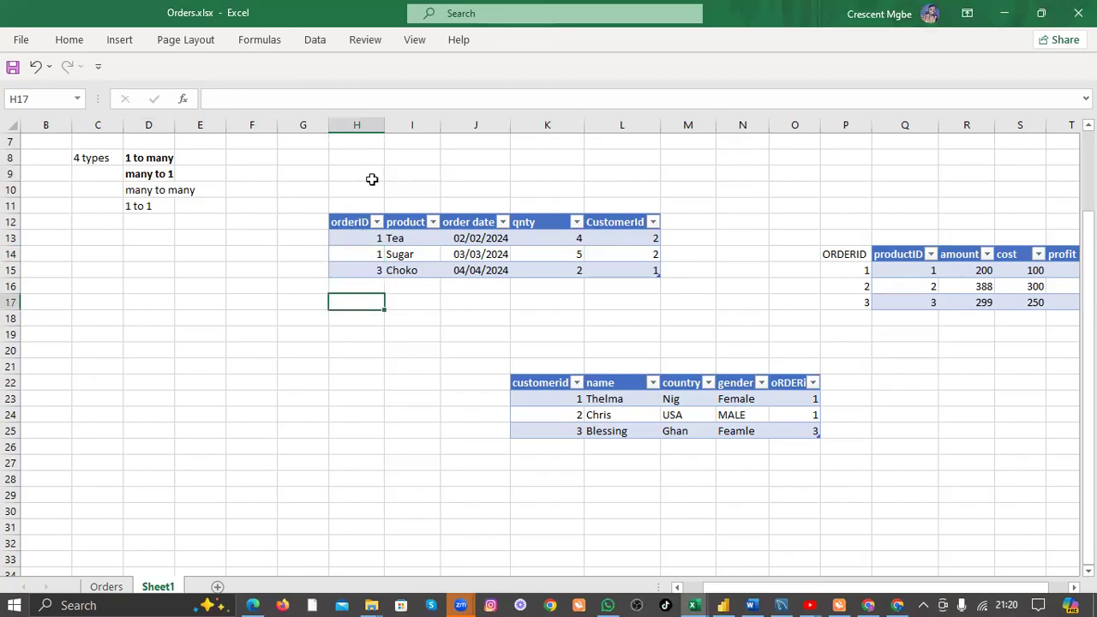
Compare the rows with orderID 1 in the order table with the order ID column of the customer table.
click(347, 222)
click(798, 402)
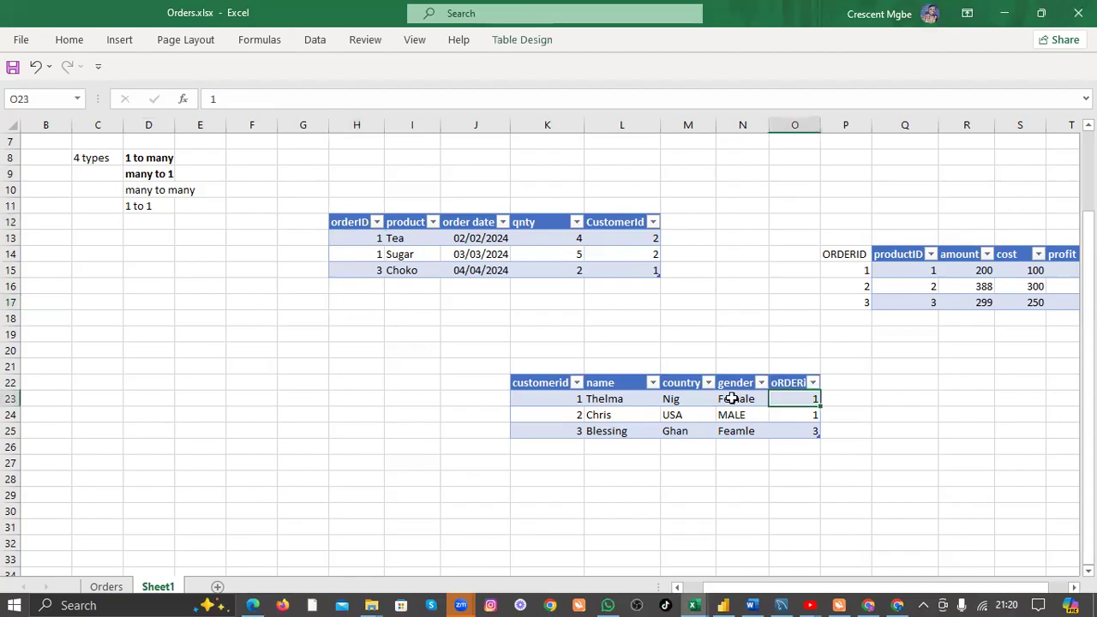
click(362, 236)
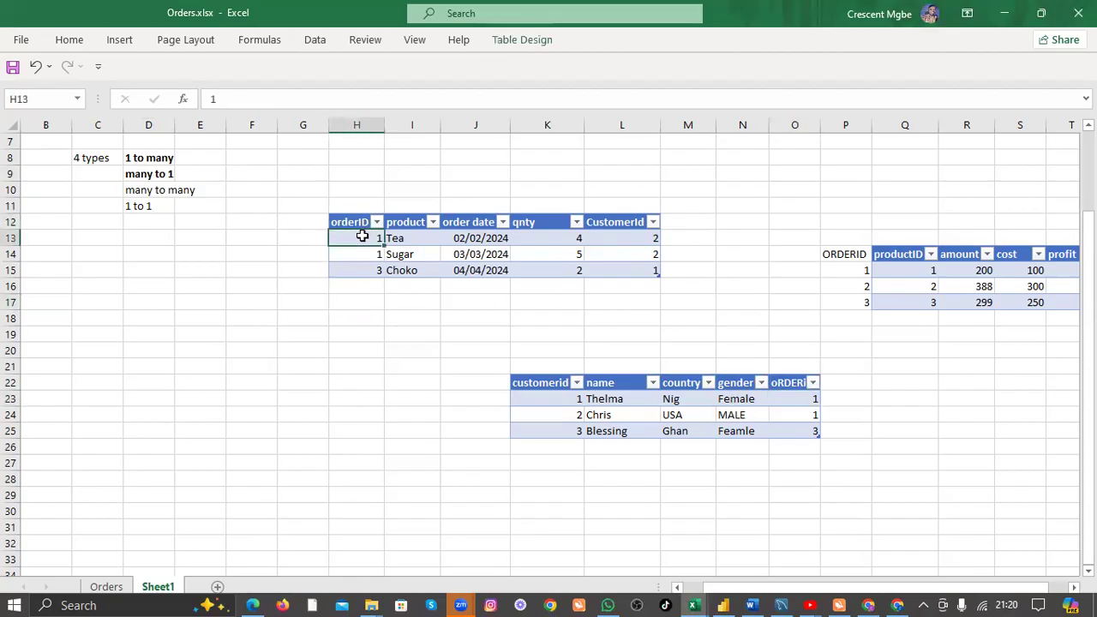
click(365, 253)
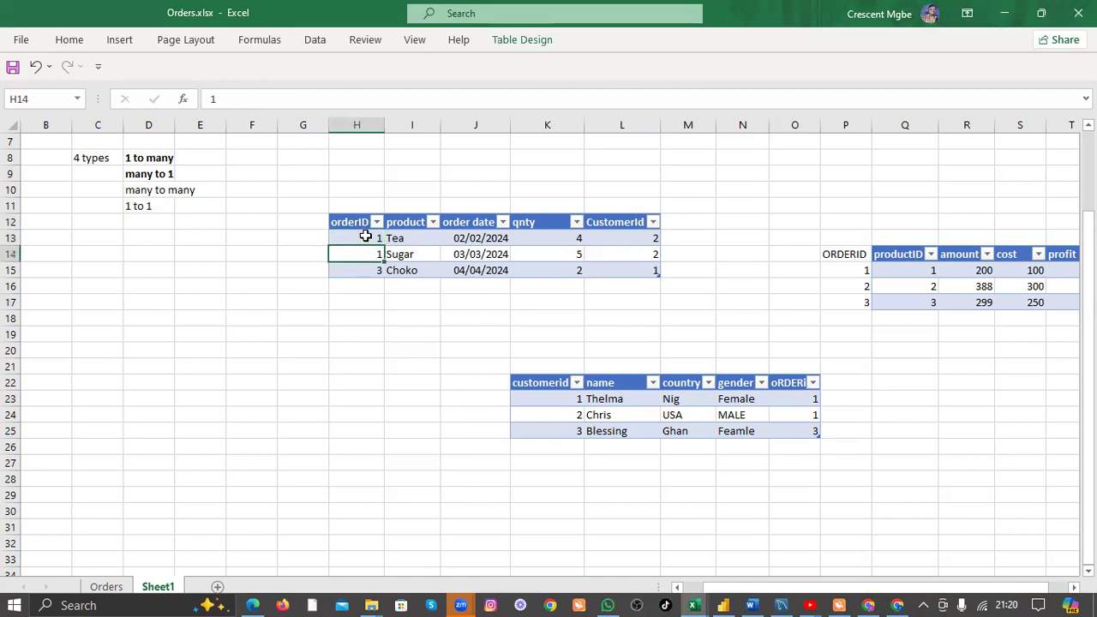
click(801, 400)
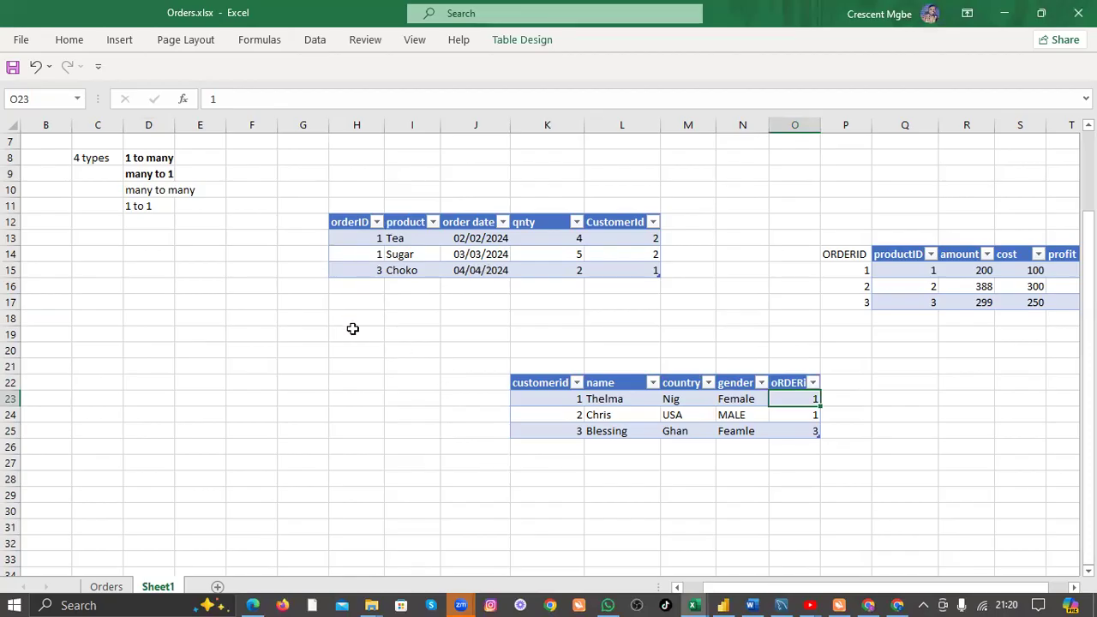
Switch to Power BI Desktop and look through the Orders table's data in the table view.
click(723, 600)
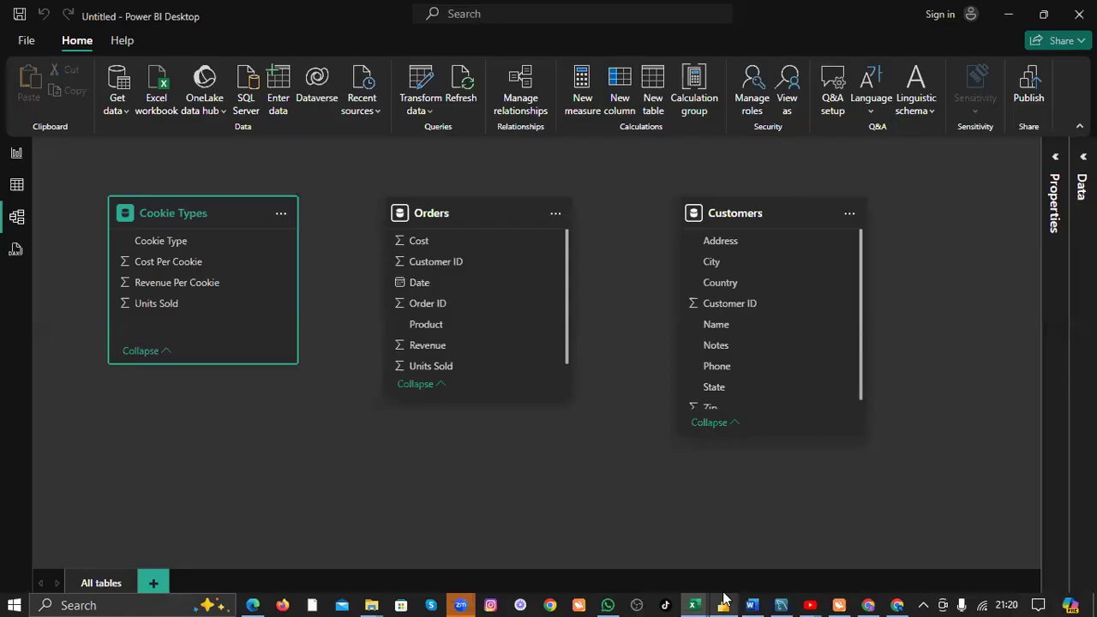
click(16, 184)
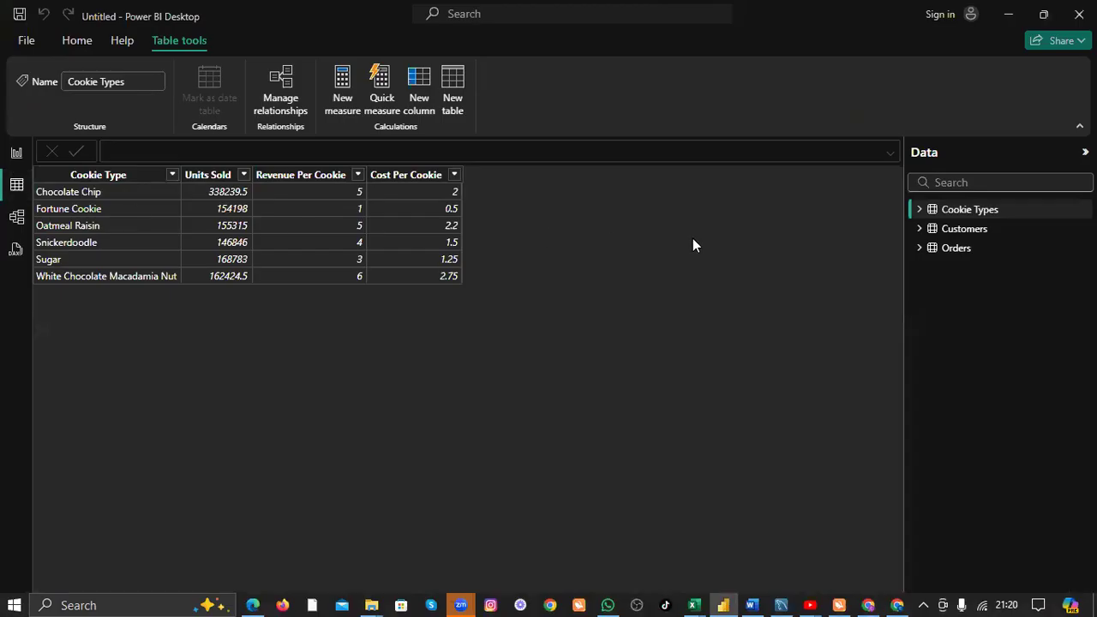
click(959, 248)
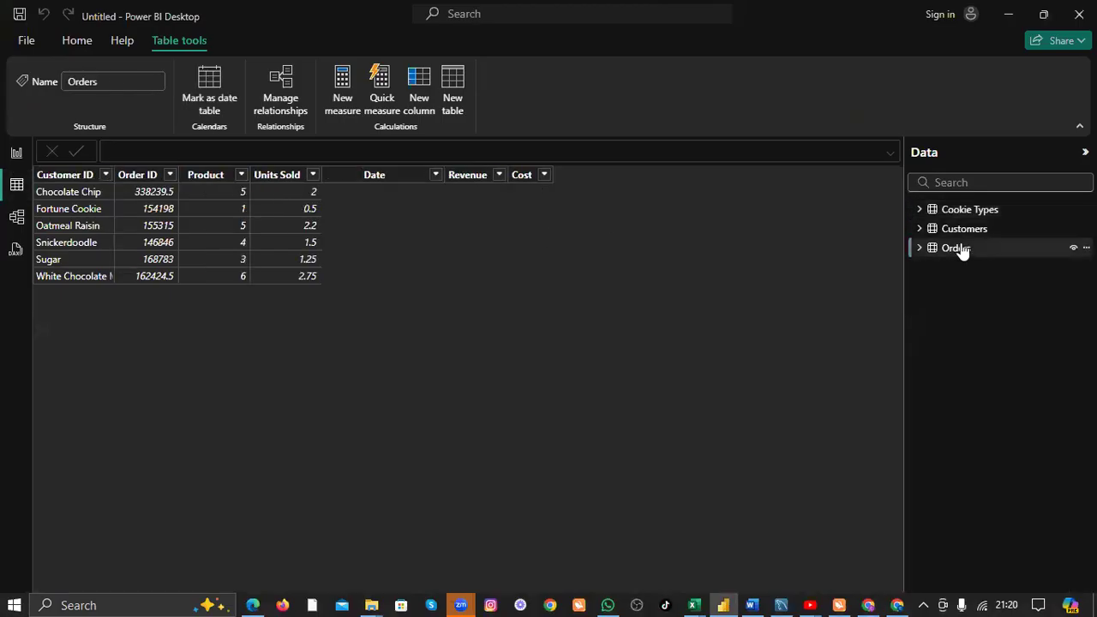
scroll(148, 262, down, 4)
scroll(147, 262, down, 8)
scroll(152, 245, up, 15)
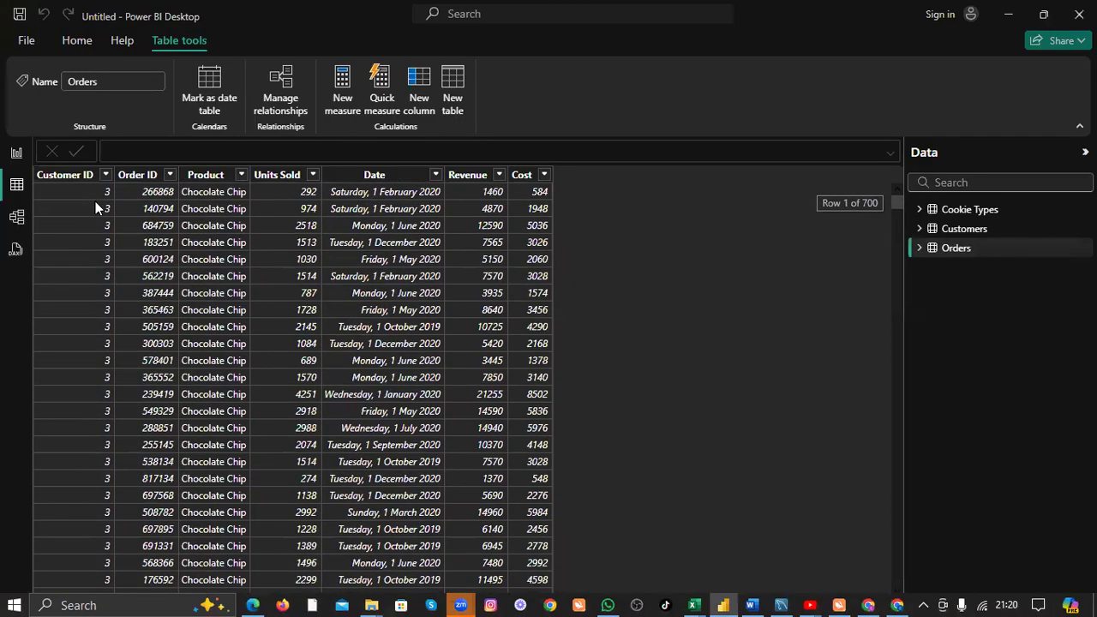
Examine how customer IDs repeat down the Customer ID column of the Orders table.
click(95, 205)
scroll(101, 257, down, 10)
scroll(104, 261, down, 20)
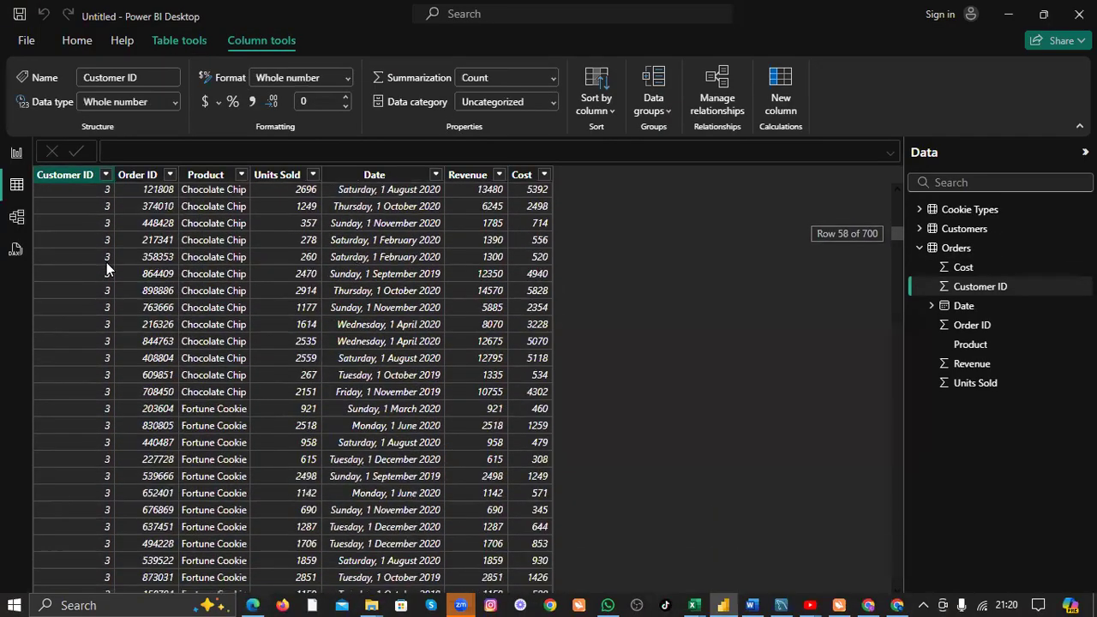
scroll(108, 280, down, 20)
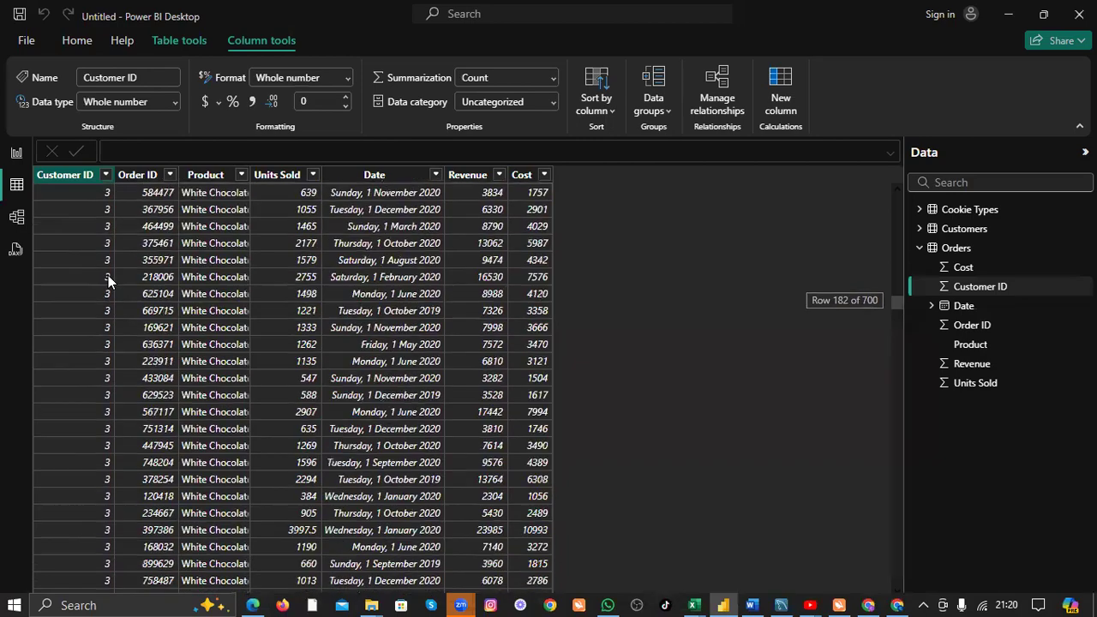
scroll(103, 257, down, 20)
scroll(98, 287, down, 16)
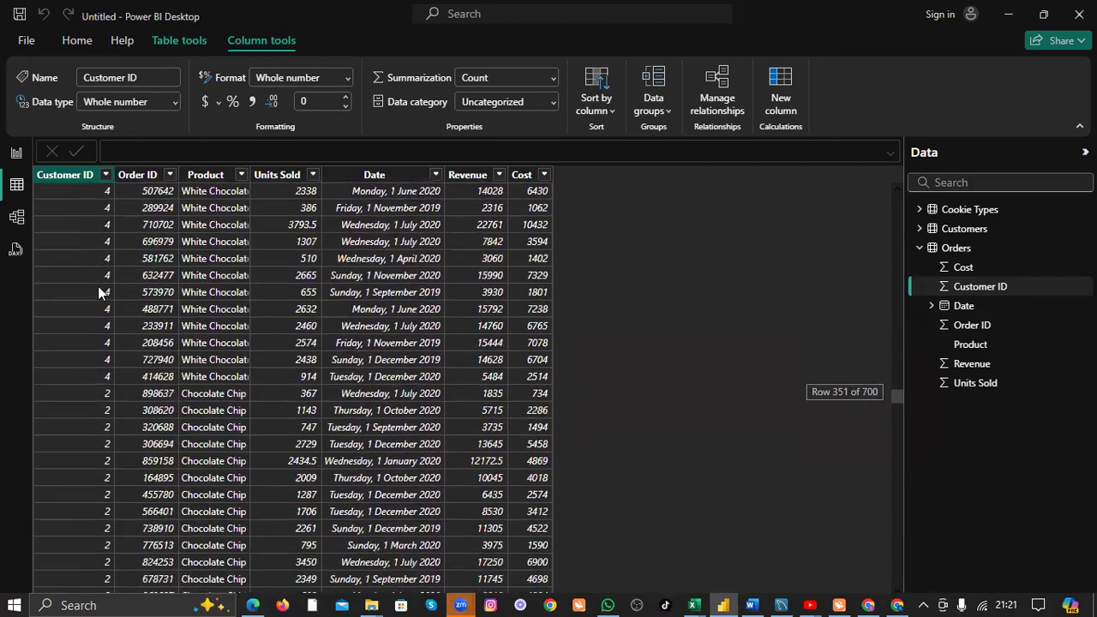
scroll(99, 272, up, 7)
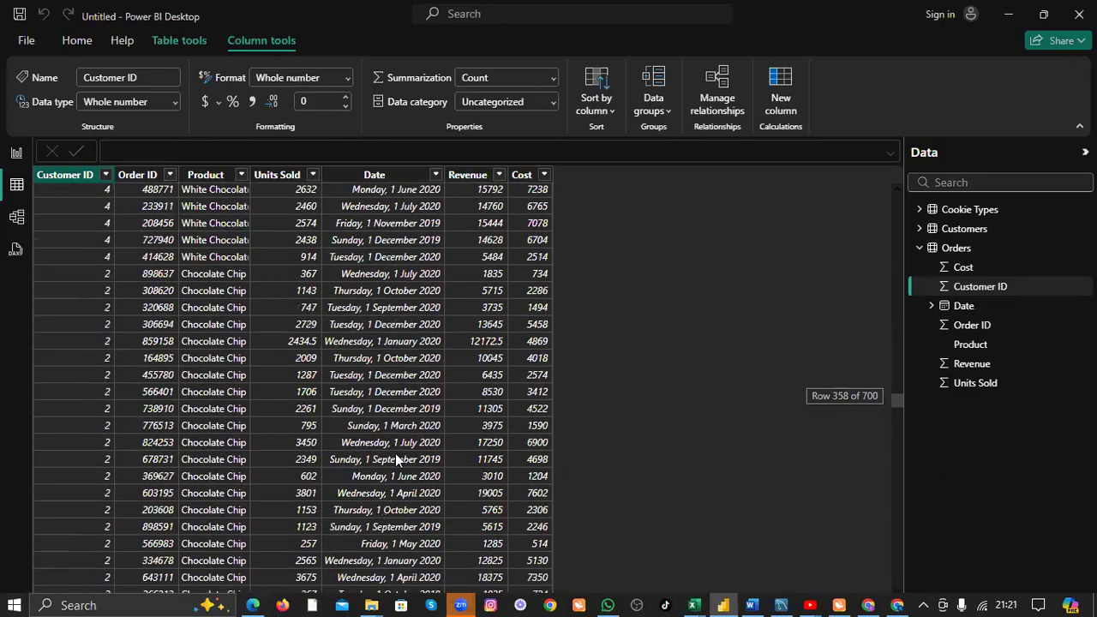
Return to the Orders.xlsx workbook in Excel and match the order table's orderID column with the customer table's order ID column.
mouse_move(694, 603)
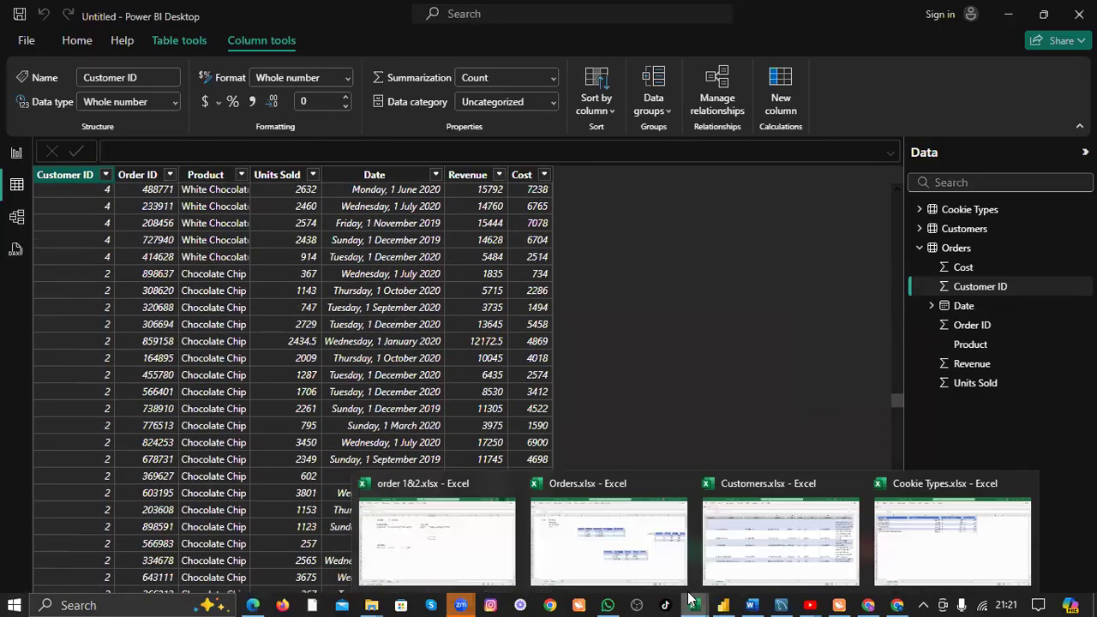
click(649, 554)
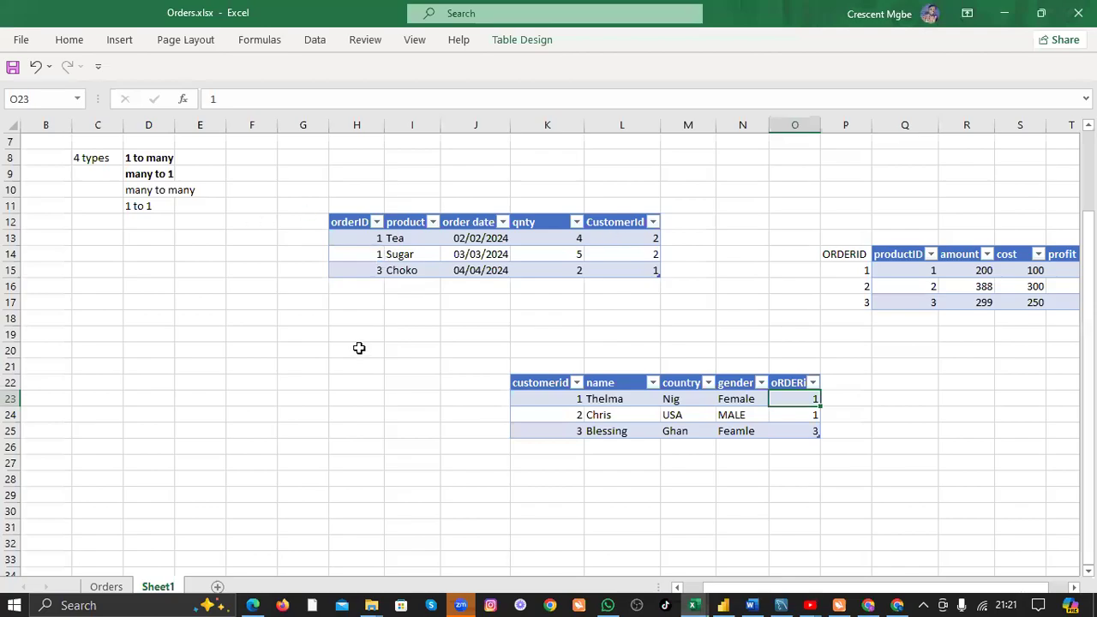
click(366, 238)
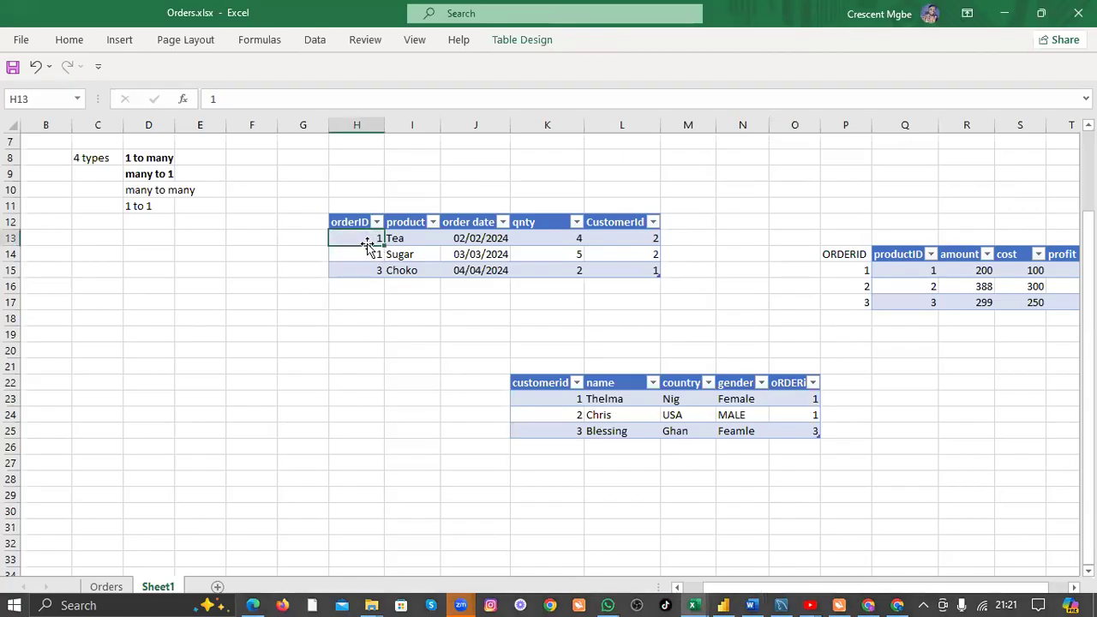
click(362, 254)
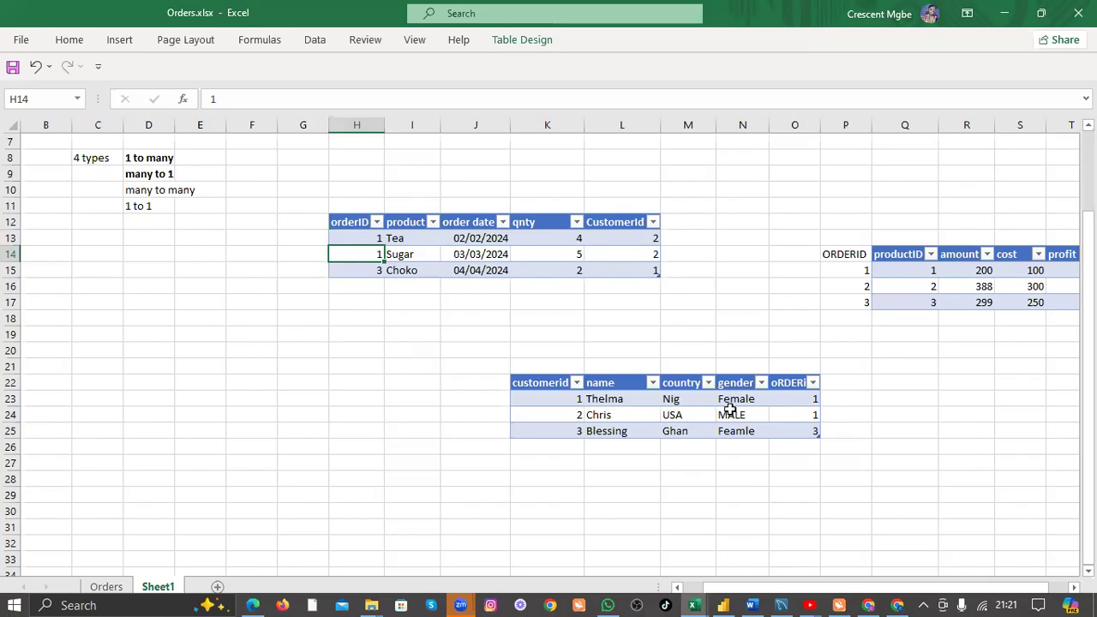
click(789, 367)
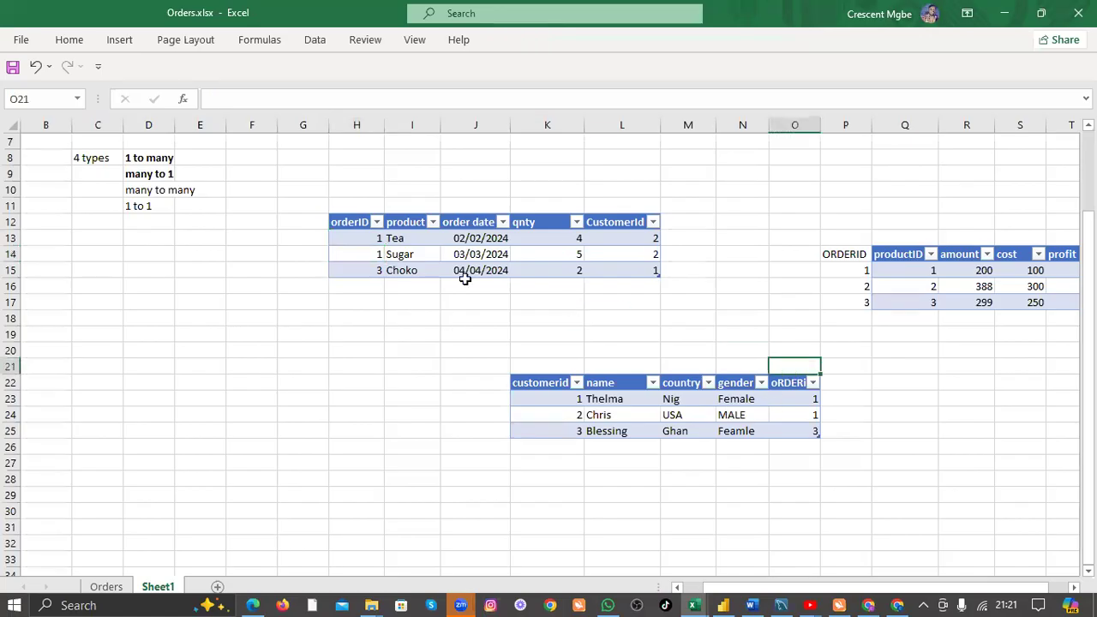
click(347, 224)
click(781, 383)
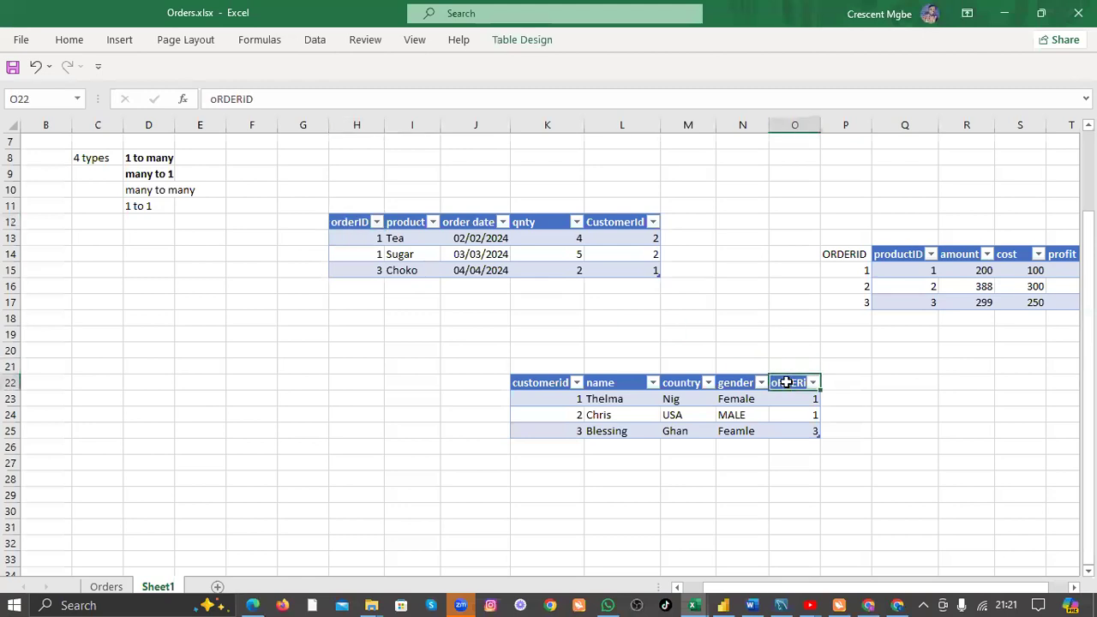
Set the order ID of customer 2 in O24 of the customer table to 3.
click(793, 399)
click(797, 415)
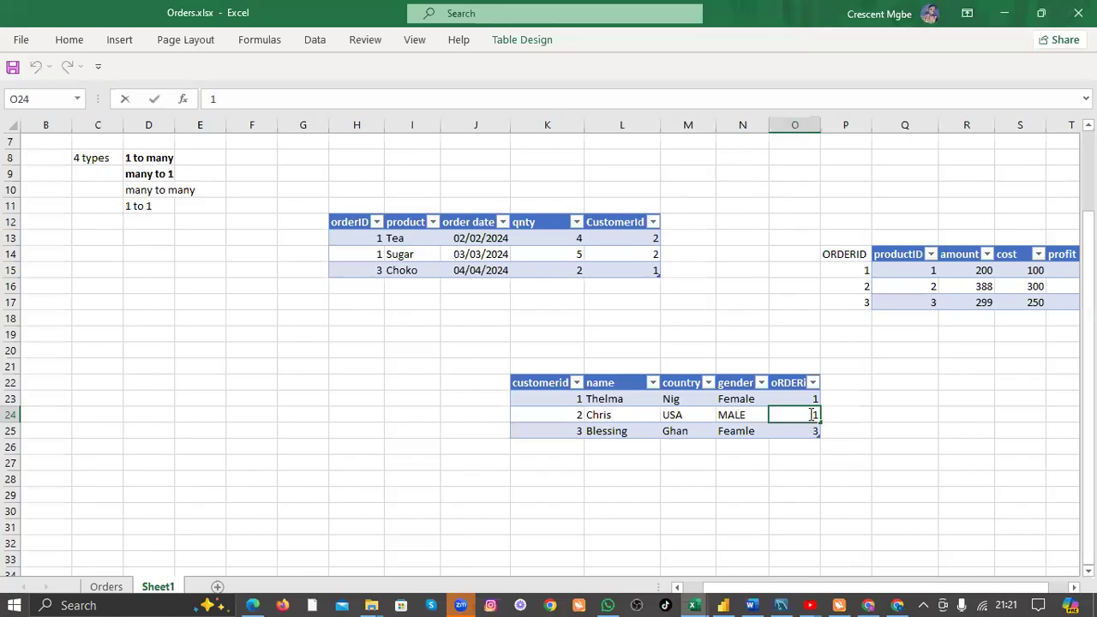
text(3)
click(883, 431)
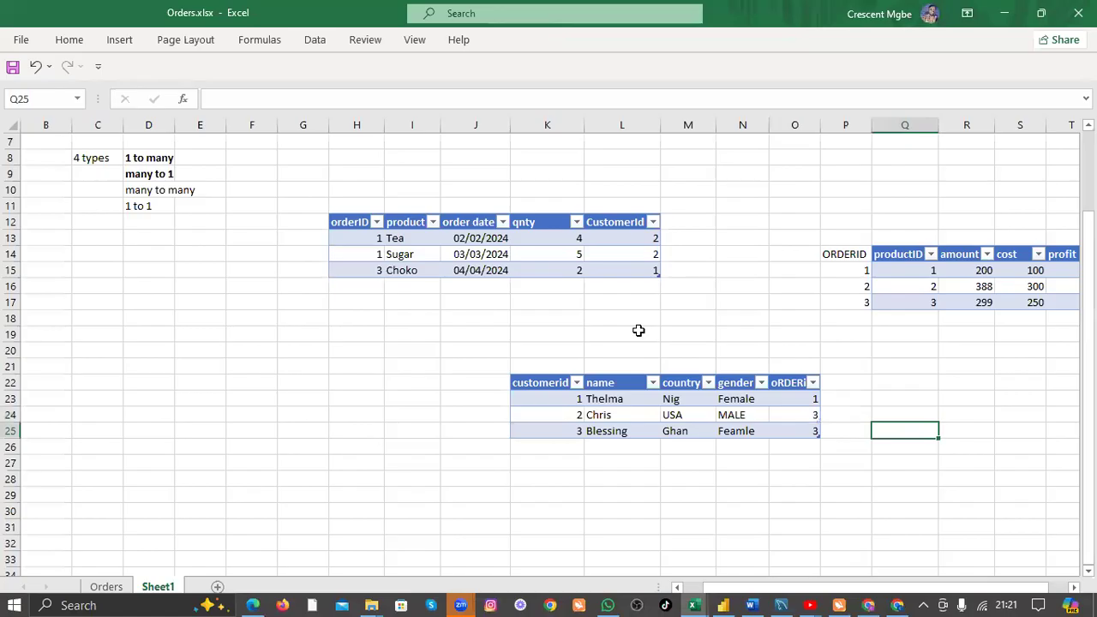
Check the repeated order IDs in both the order table and the customer table as the many to many example.
click(367, 238)
click(367, 250)
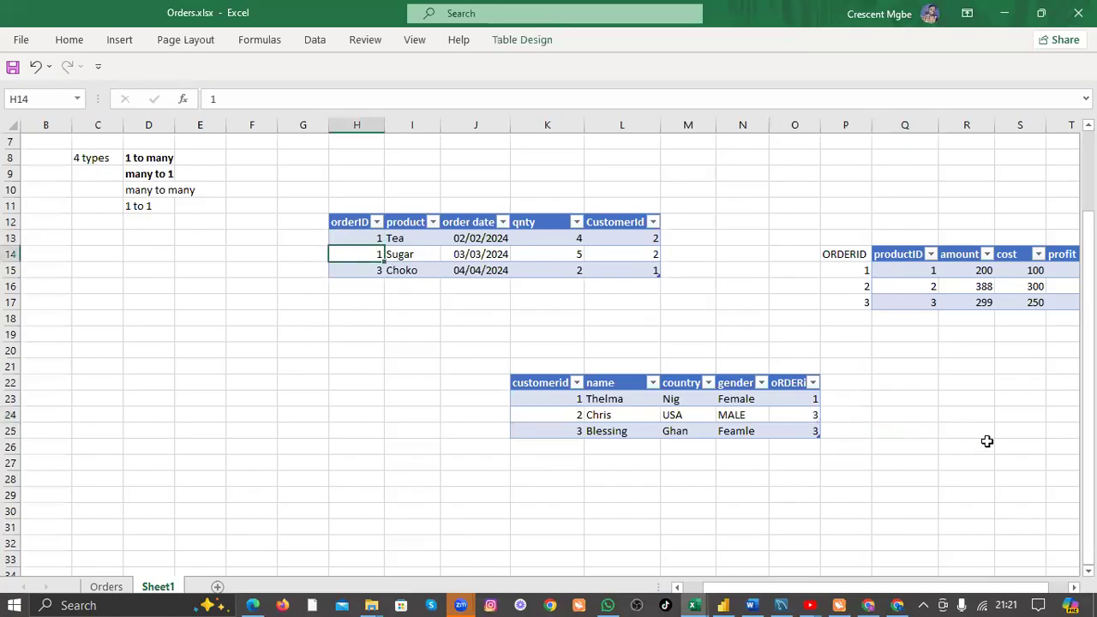
click(813, 411)
click(809, 430)
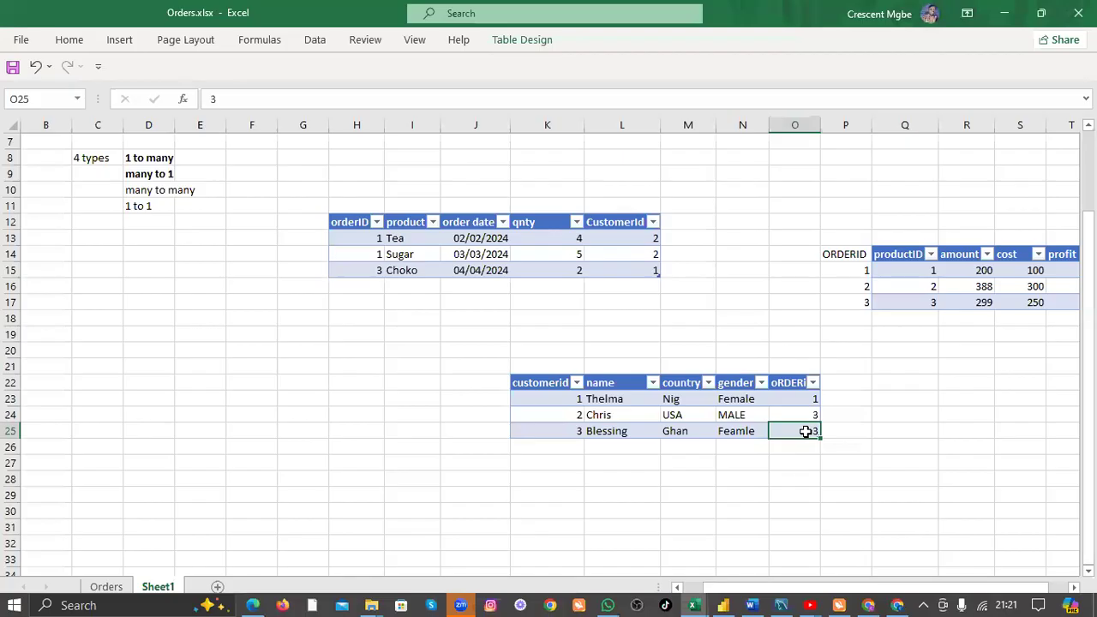
click(806, 401)
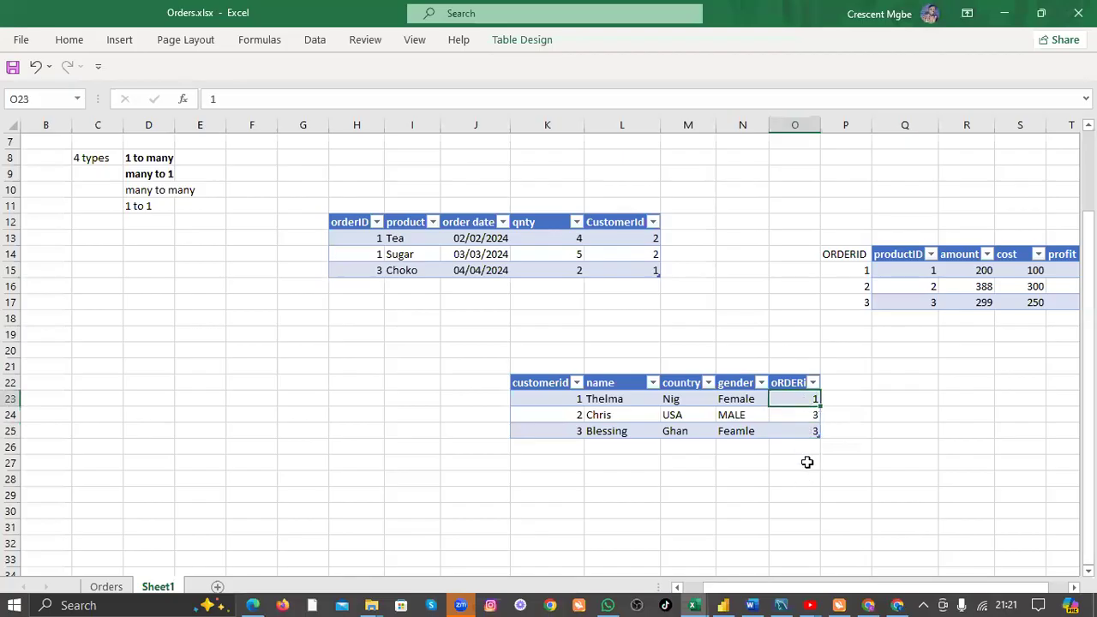
click(356, 286)
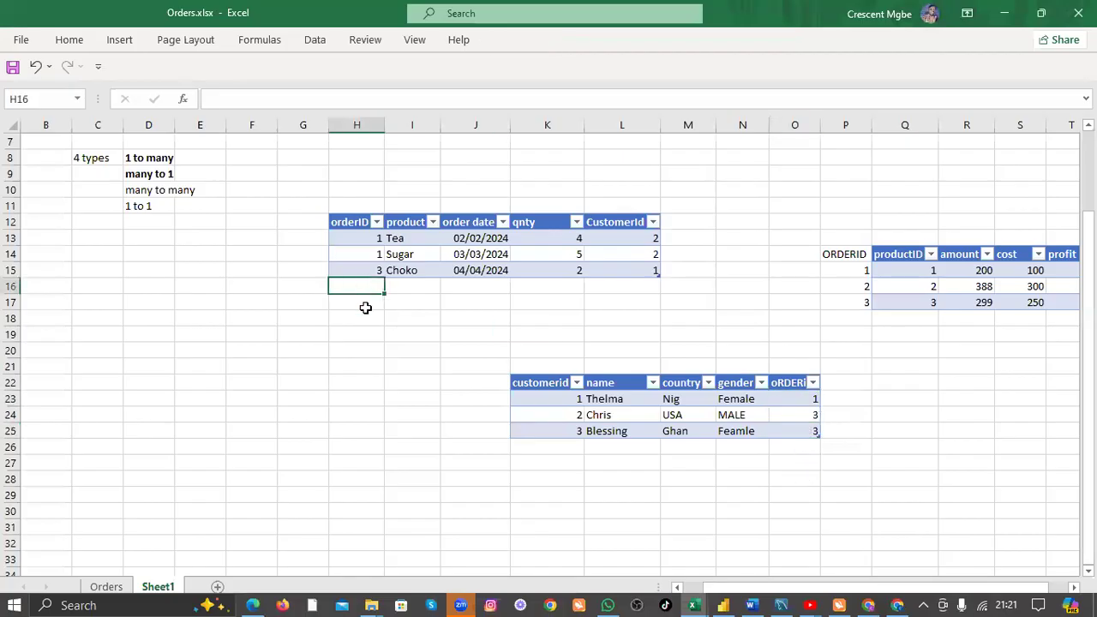
Make the "many to many" text in D10 bold.
double_click(142, 190)
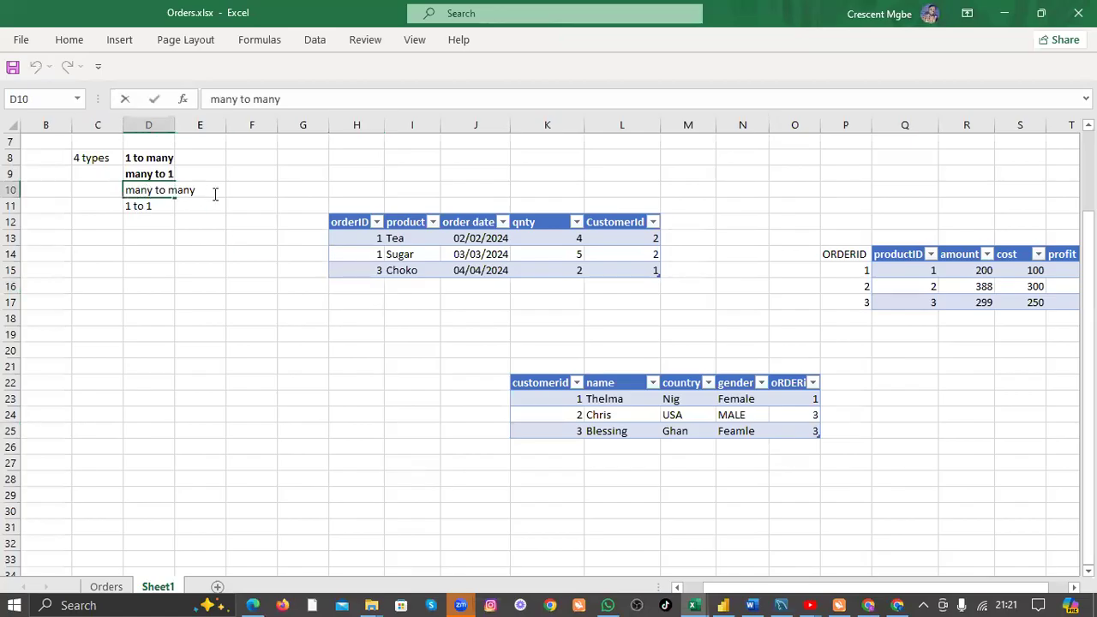
click(251, 188)
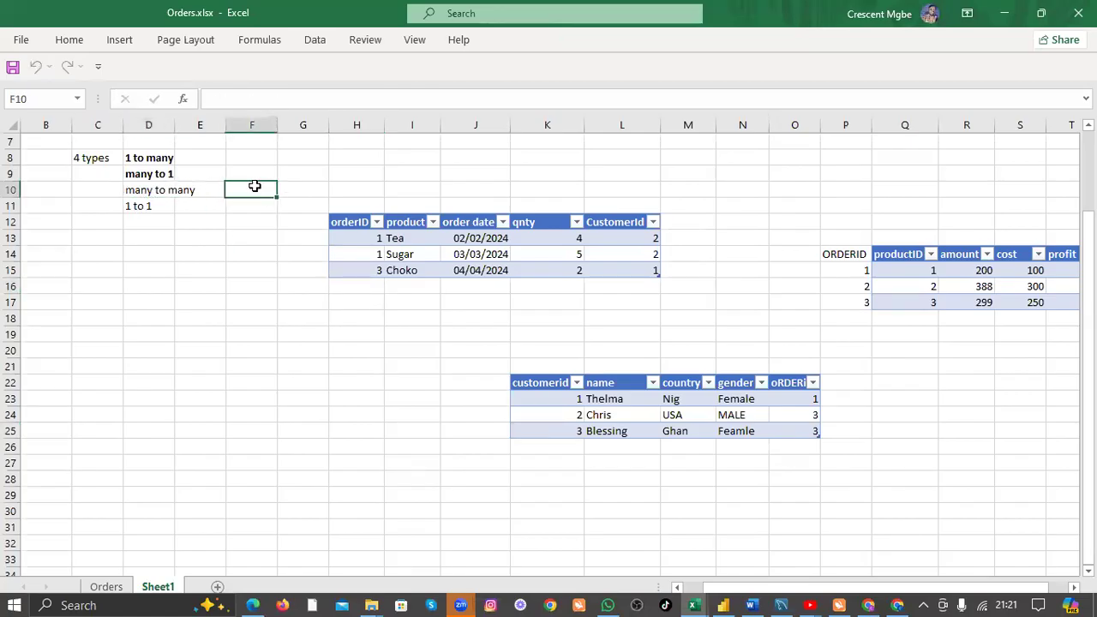
click(152, 190)
triple_click(152, 190)
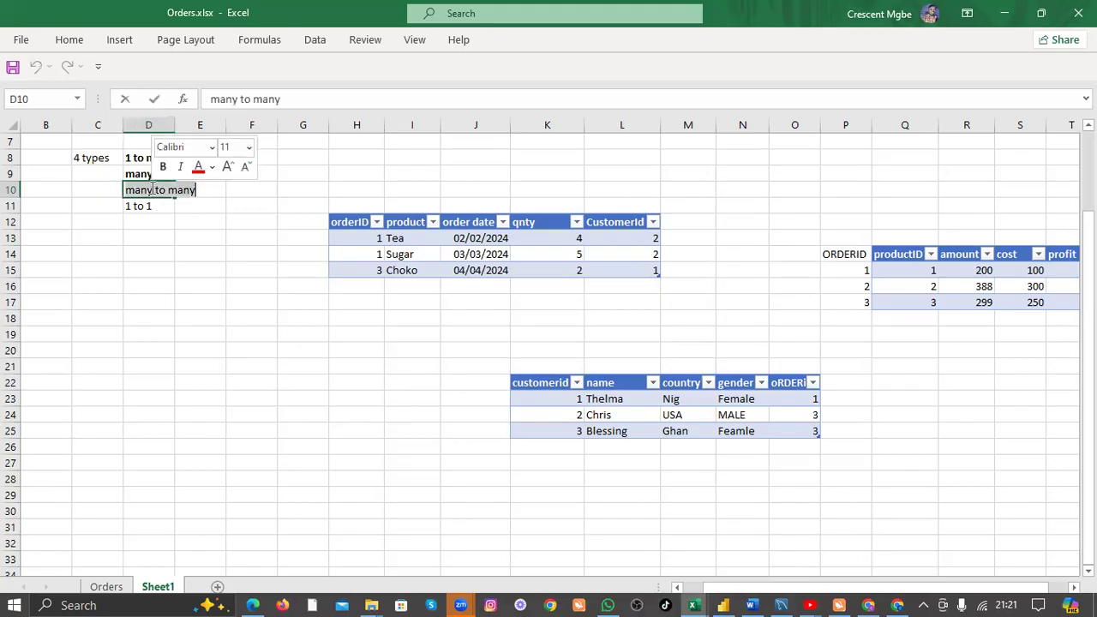
click(161, 167)
click(222, 232)
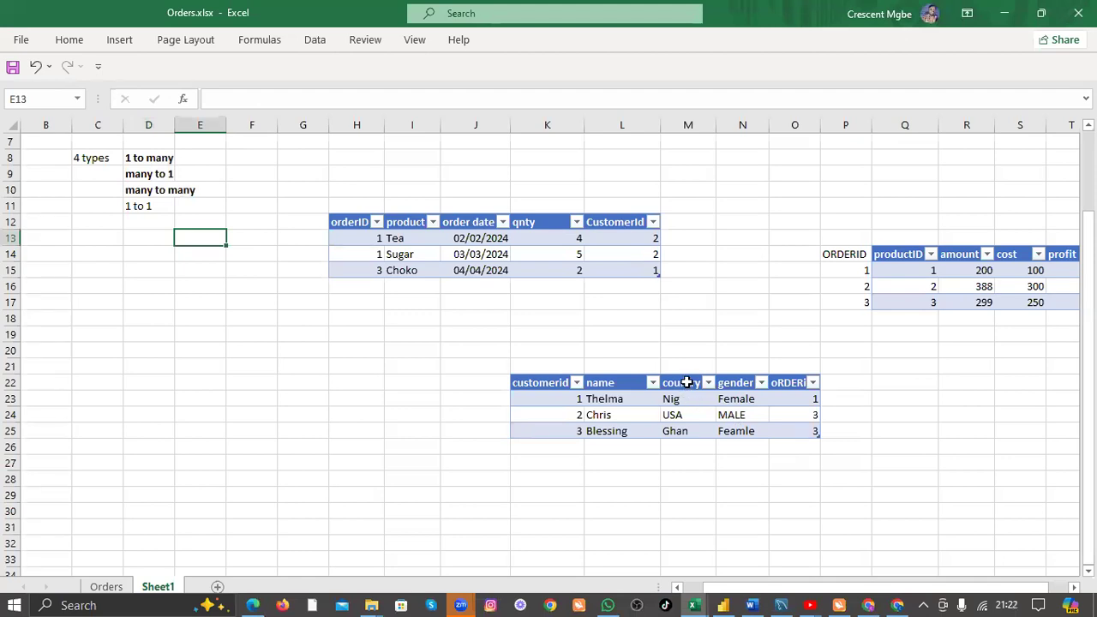
Set the order ID of customer 2 in O24 of the customer table to 2 for the 1 to 1 example.
click(807, 415)
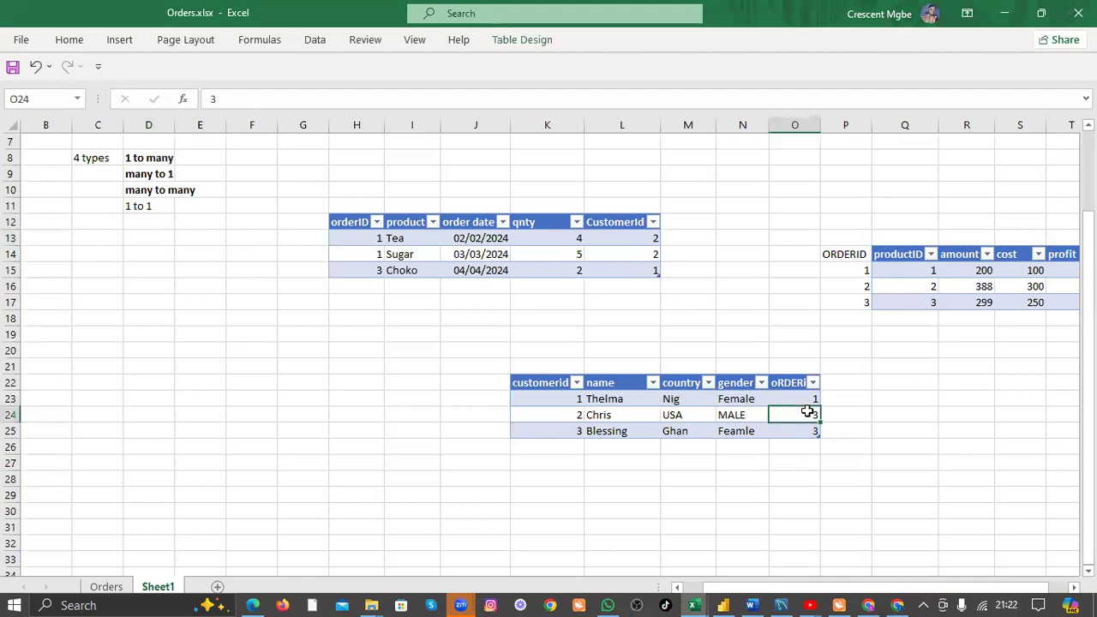
text(2)
click(595, 304)
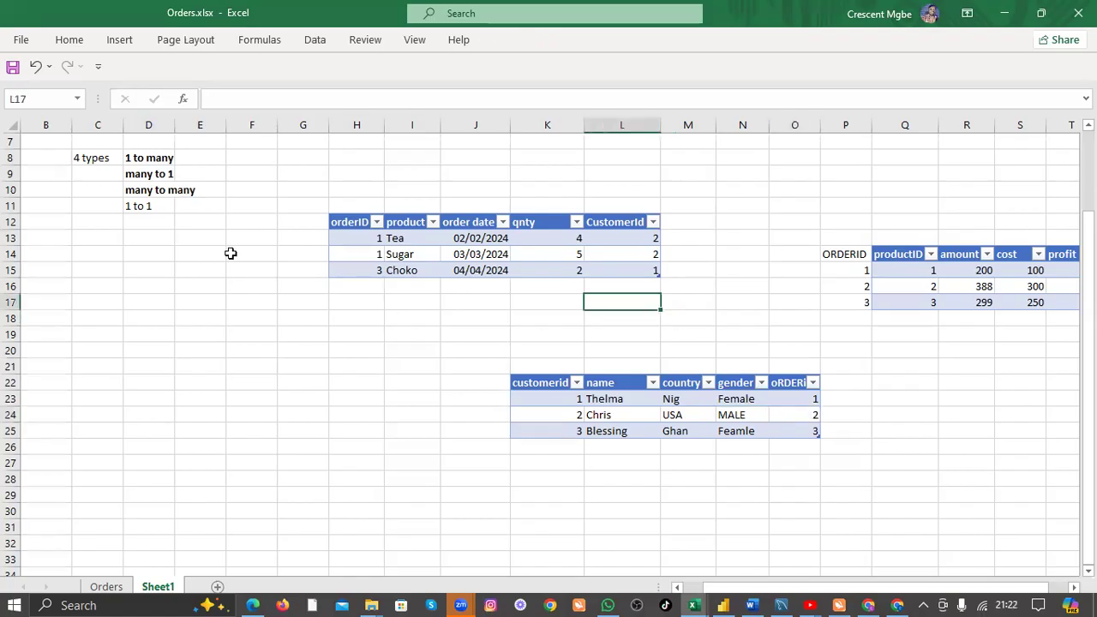
click(147, 207)
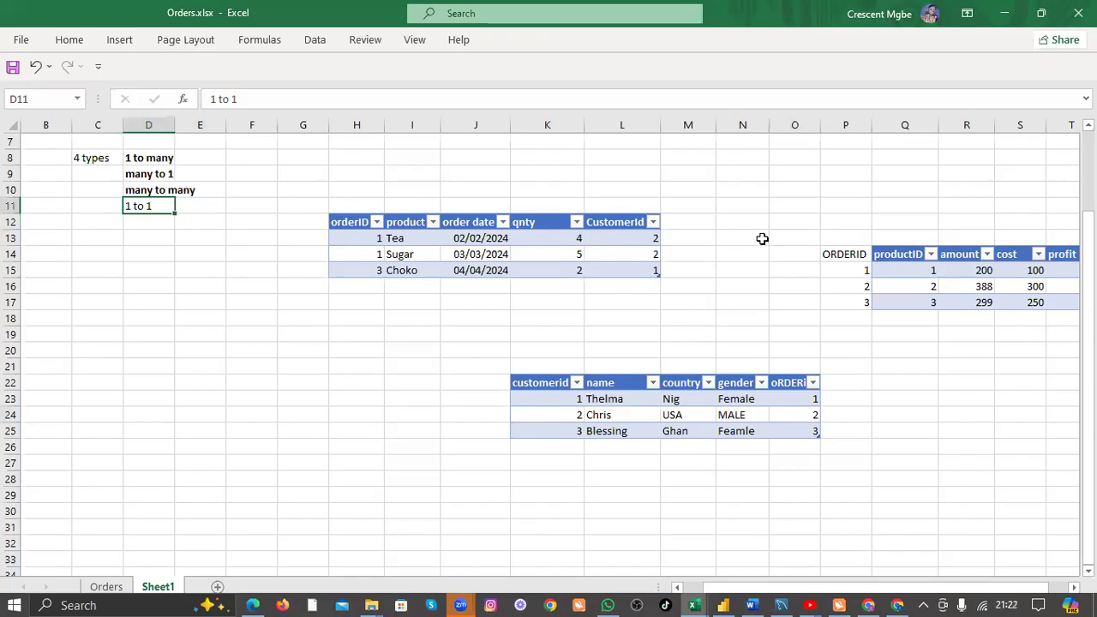
Compare the ORDERID values beside the product table with the customer table's order IDs as the 1 to 1 example.
drag(848, 254, 968, 309)
drag(534, 382, 817, 451)
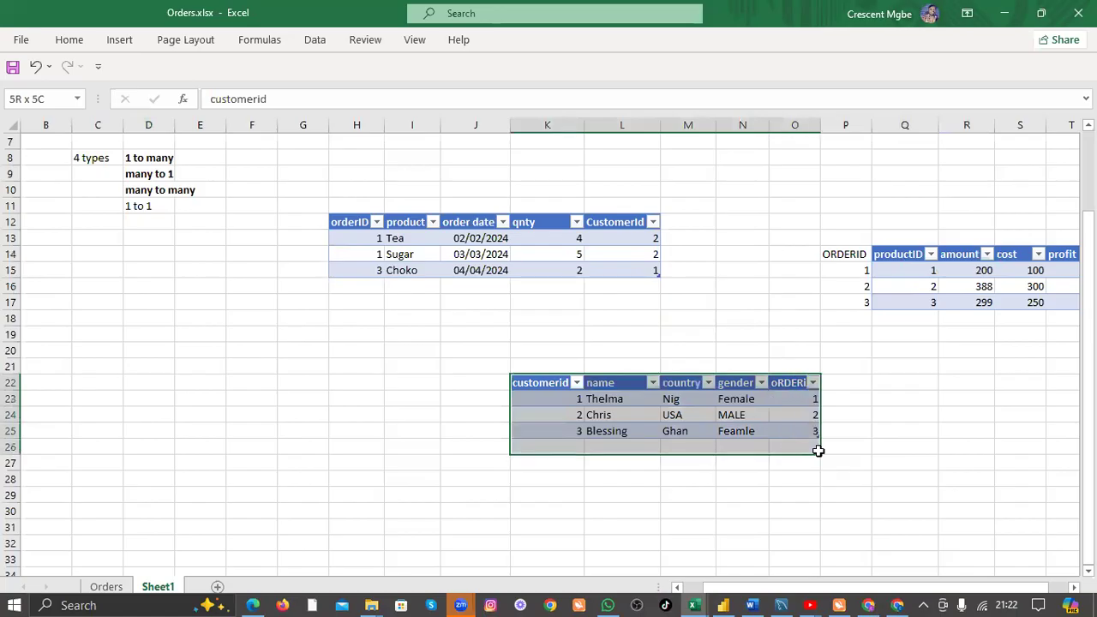
click(855, 273)
click(858, 292)
click(859, 304)
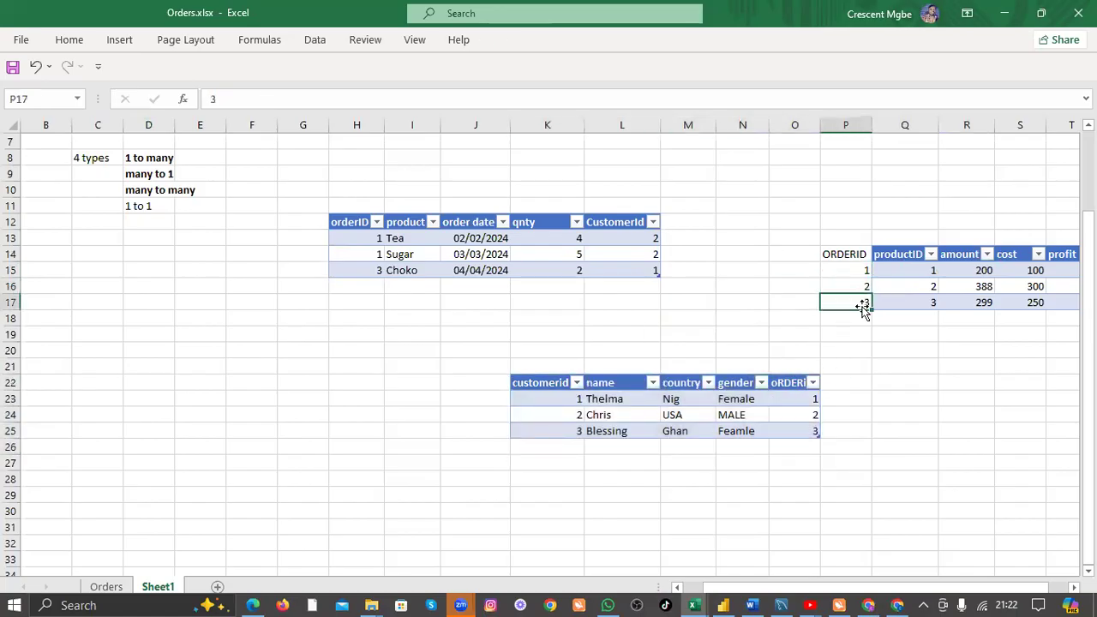
drag(845, 238, 862, 311)
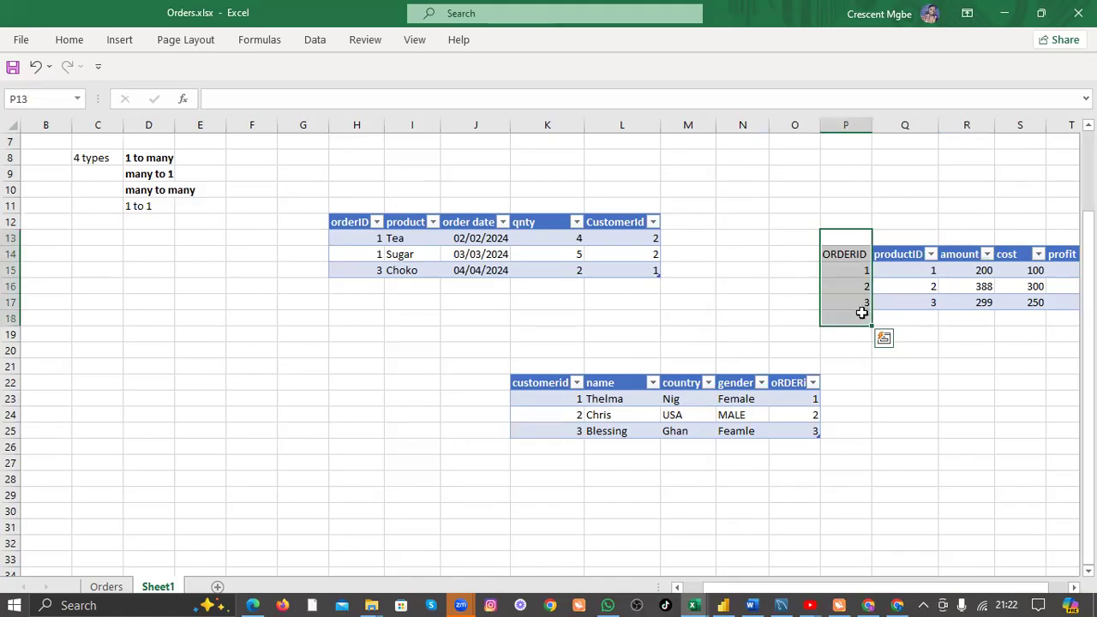
click(784, 364)
click(804, 399)
click(802, 415)
click(803, 430)
drag(787, 347, 813, 445)
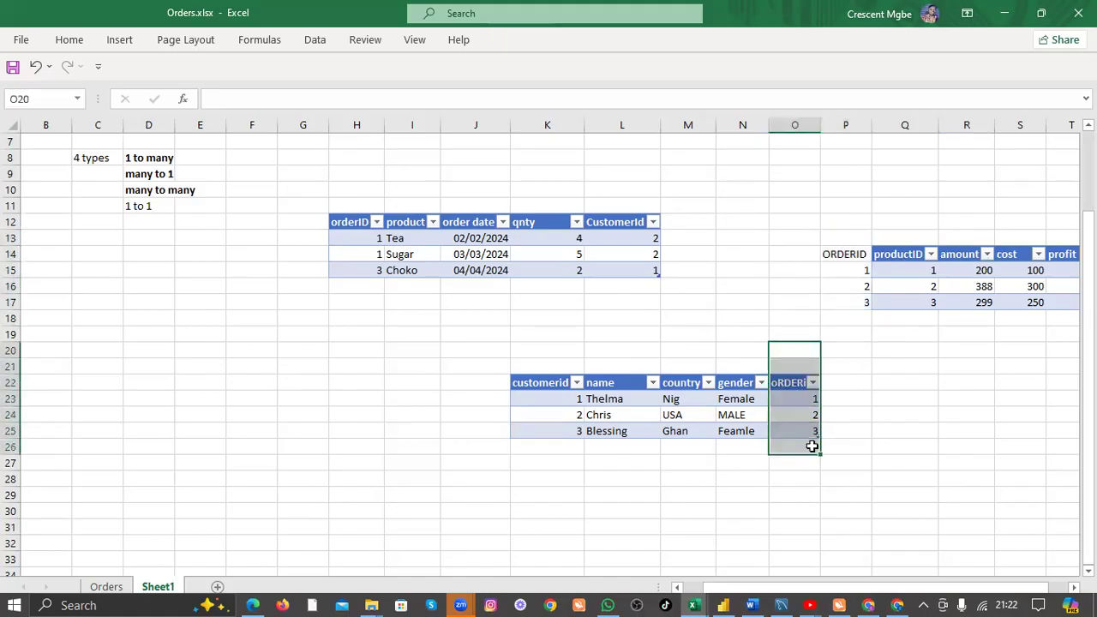
click(837, 282)
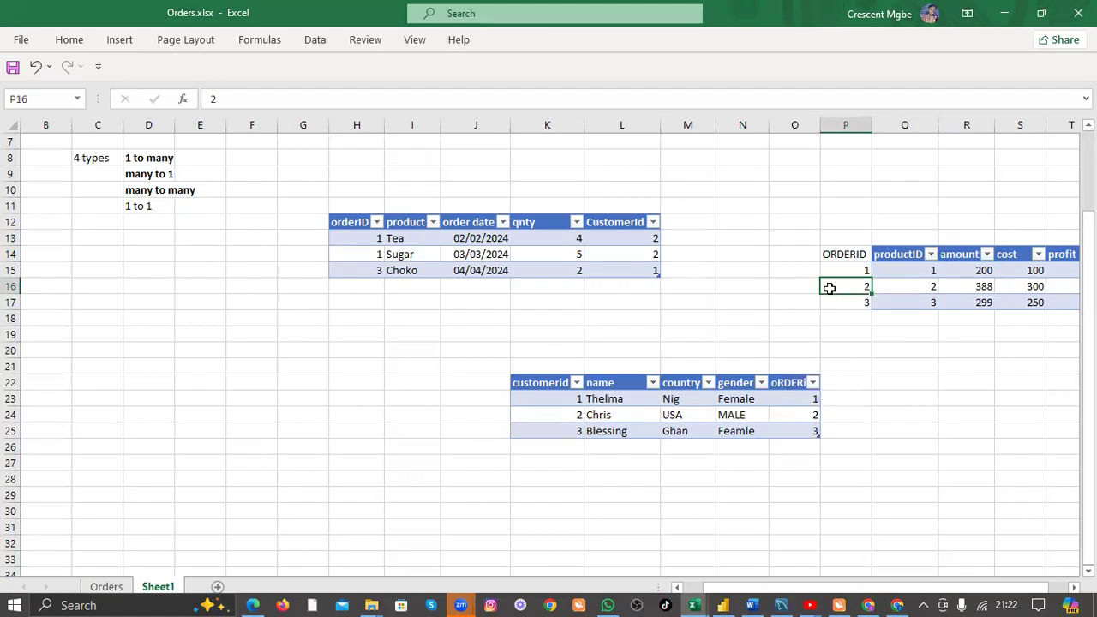
click(811, 398)
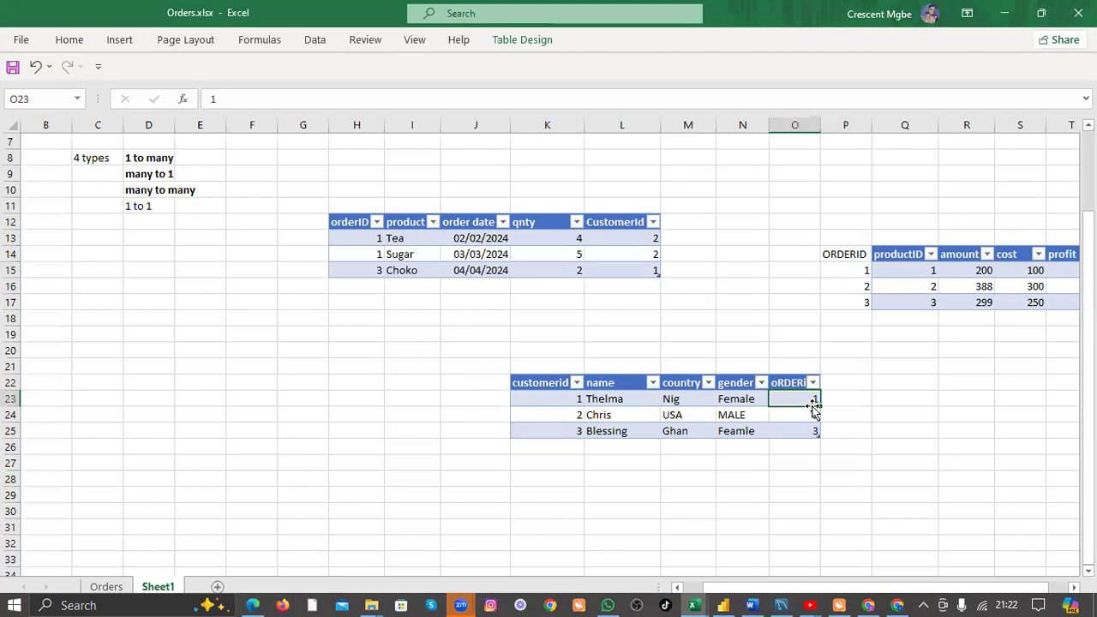
Make the "1 to 1" text in D11 bold.
double_click(143, 205)
triple_click(143, 205)
click(152, 182)
click(207, 250)
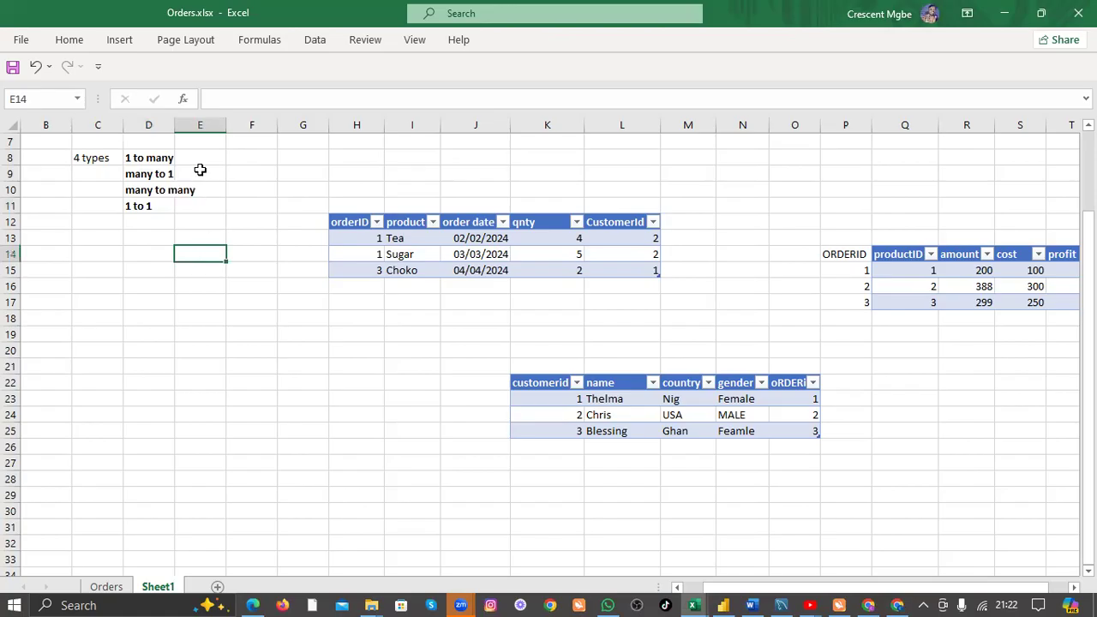
Review the four relationship types listed in D8 to D11, from 1 to many through 1 to 1.
click(129, 156)
drag(178, 156, 191, 175)
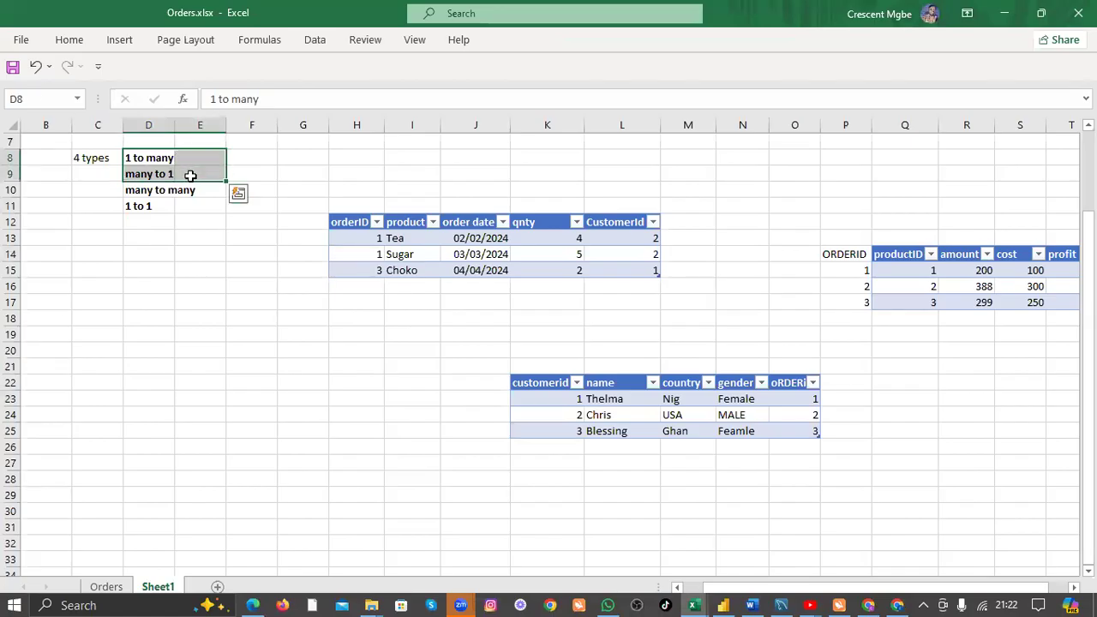
click(196, 191)
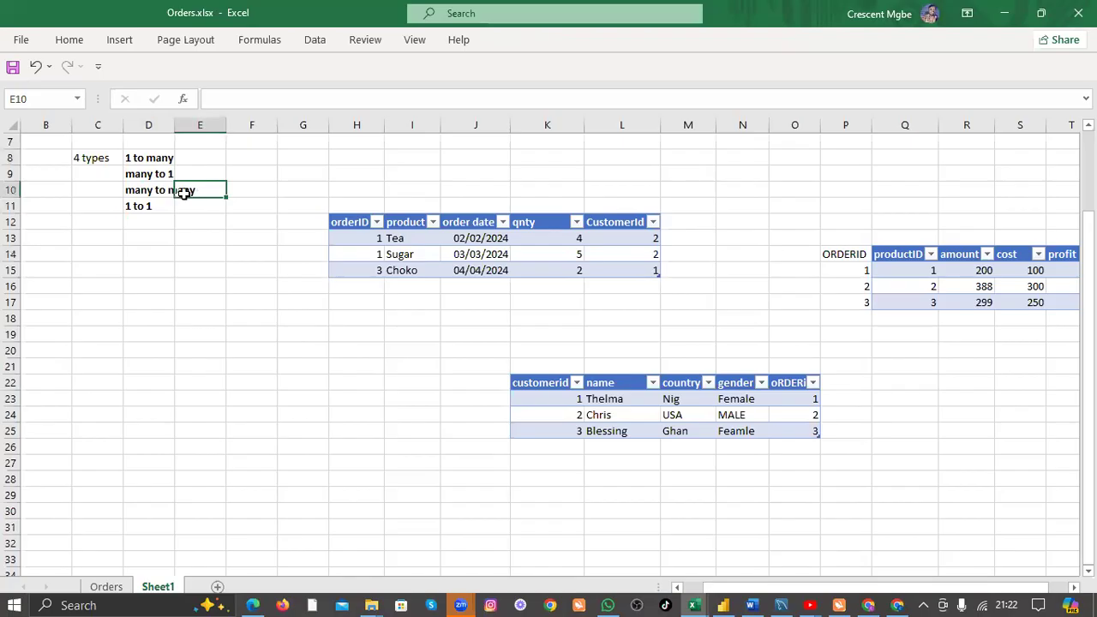
click(148, 190)
click(153, 213)
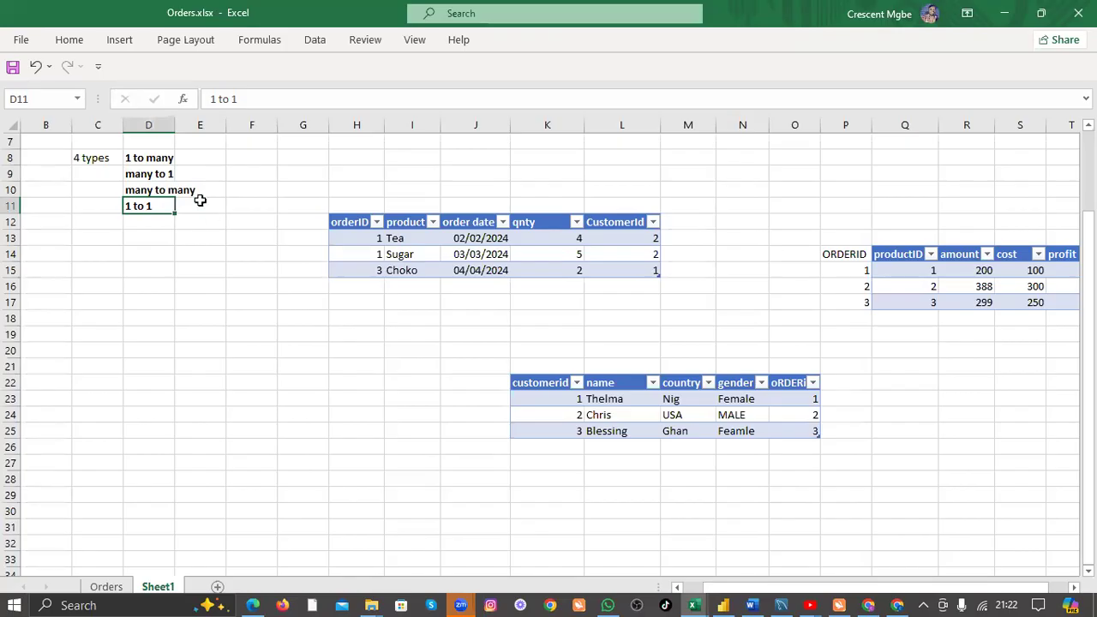
click(146, 157)
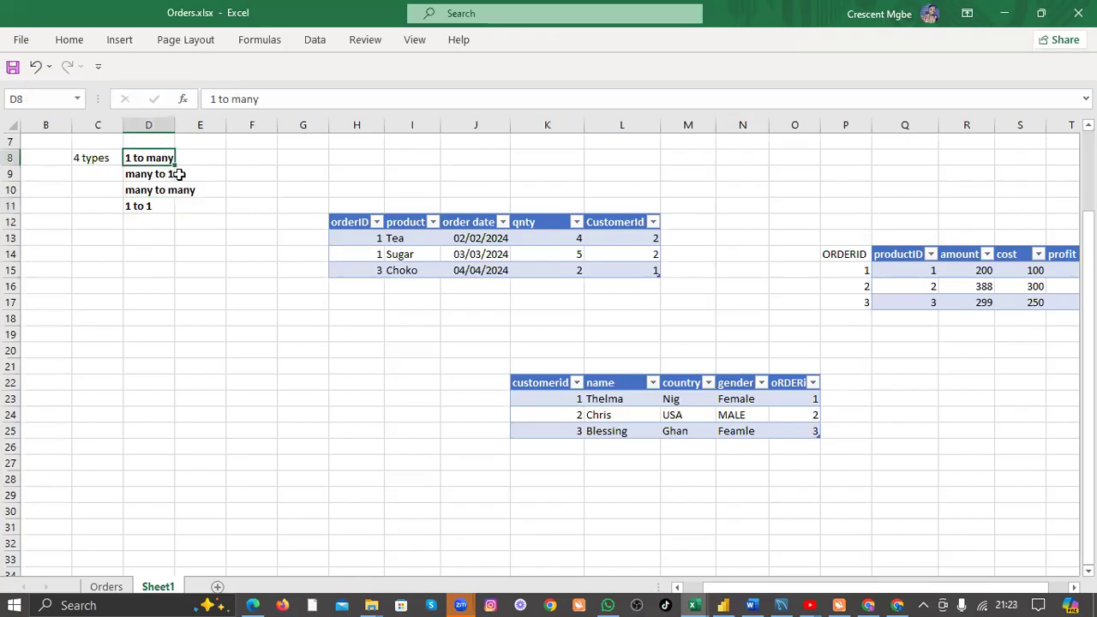
click(168, 177)
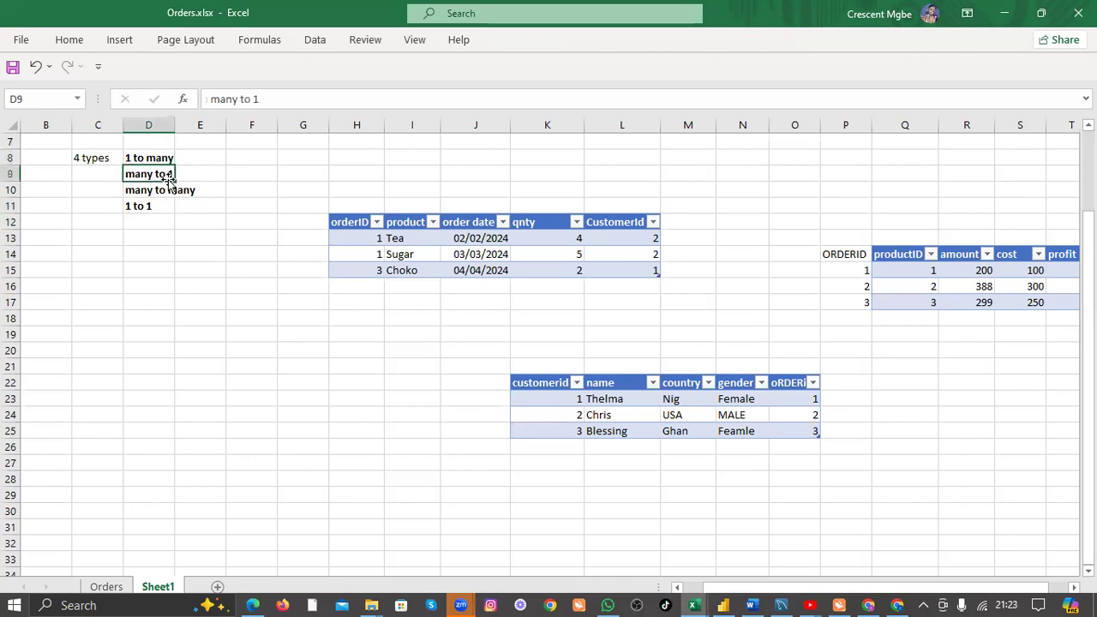
click(181, 192)
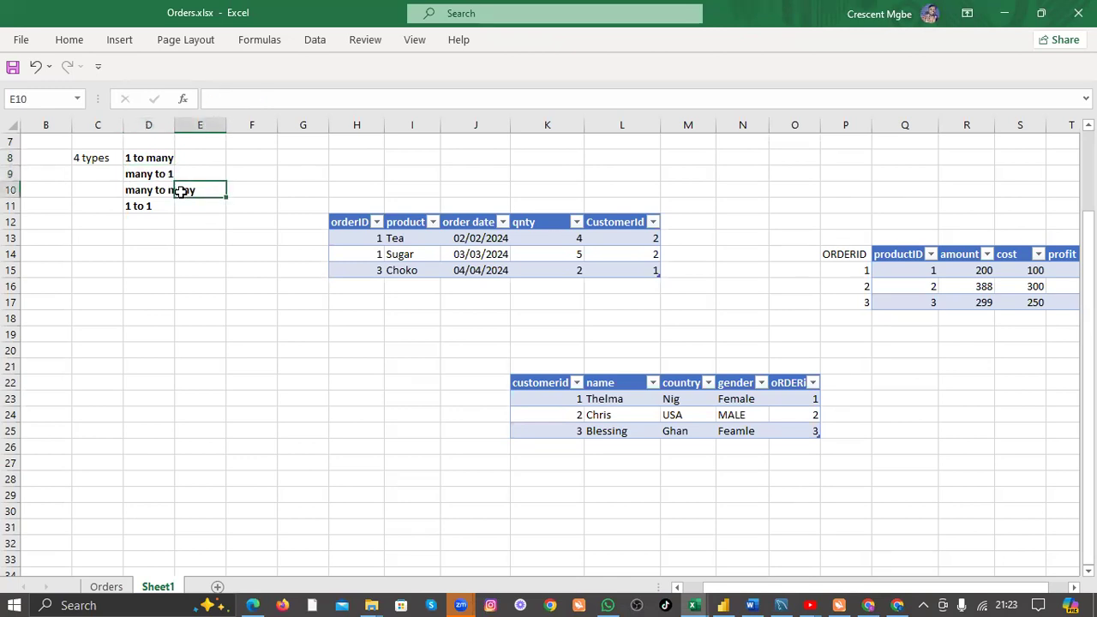
click(167, 188)
click(159, 207)
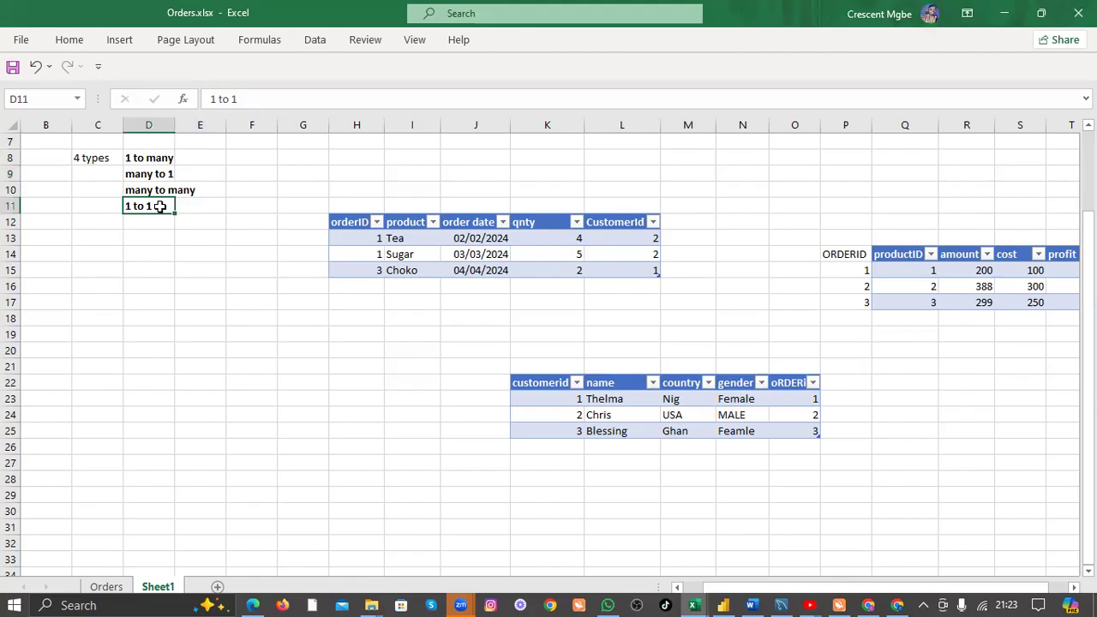
drag(132, 152, 178, 177)
Enter the filter direction labels SINGLE in E17 and BOTH in E18.
click(218, 310)
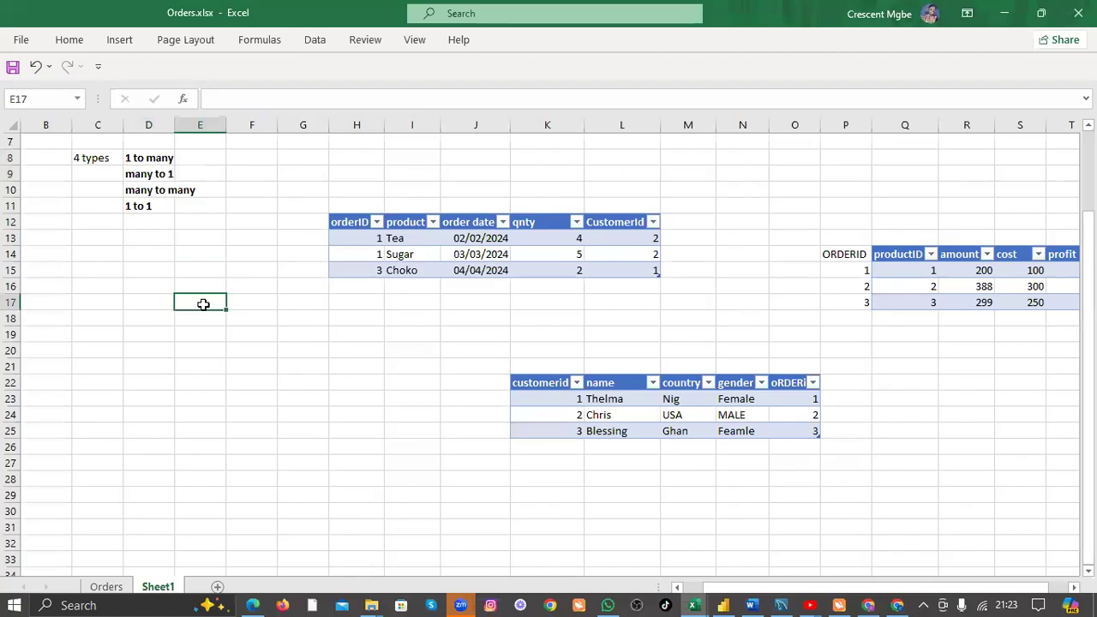
text(GLE)
click(199, 327)
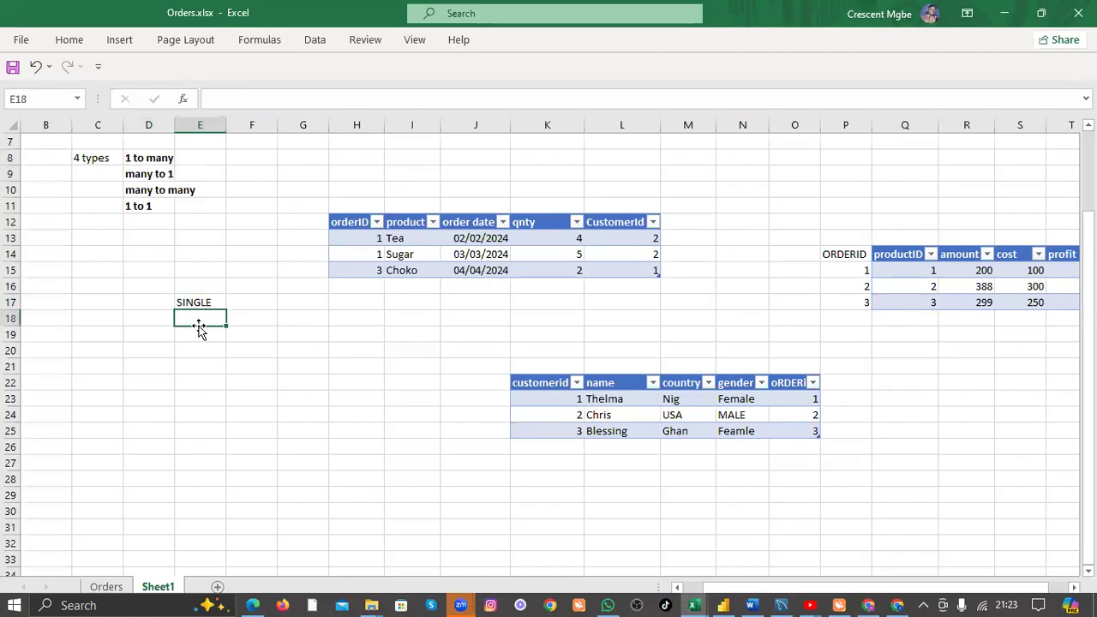
text(BOTH)
Enter the direction symbol > in F17 beside SINGLE and <> in F18 beside BOTH.
click(262, 297)
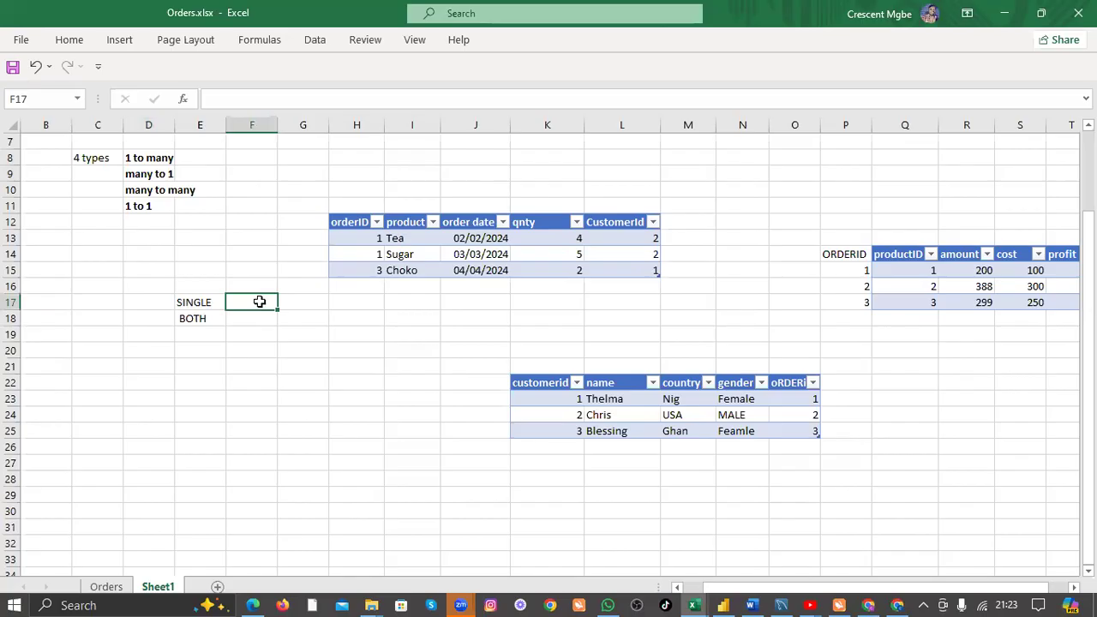
text(.)
click(243, 320)
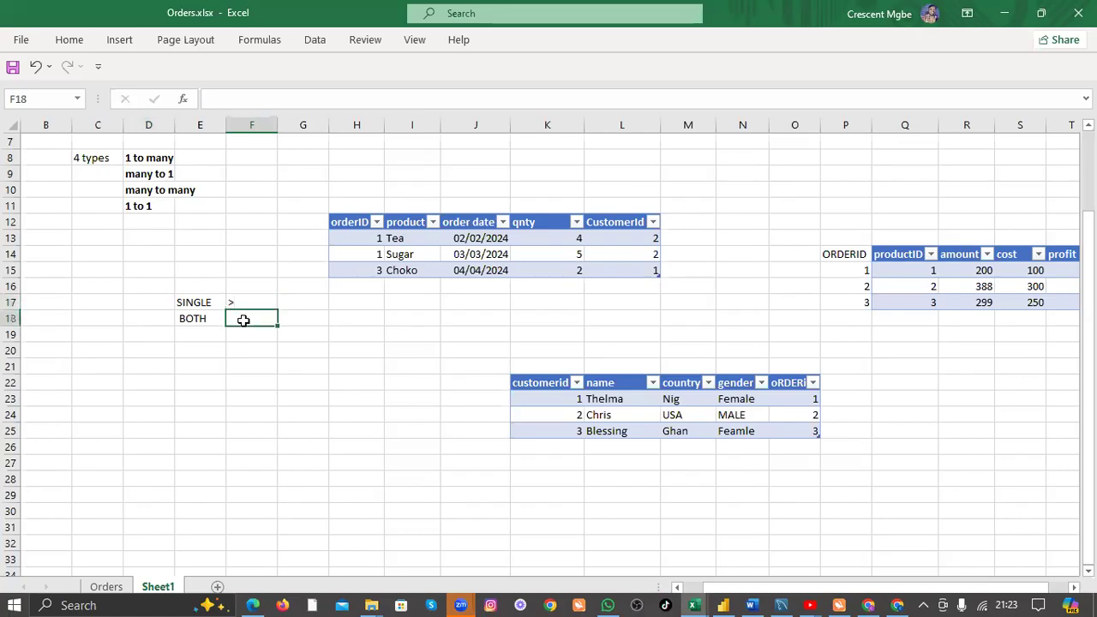
text(<>)
click(210, 301)
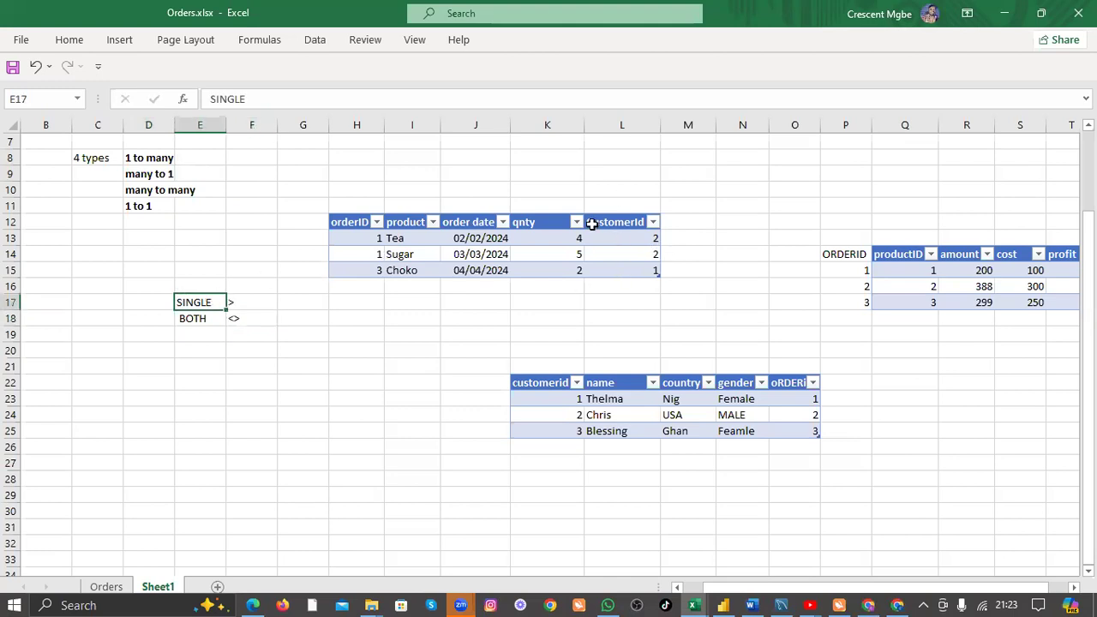
Compare the order table's CustomerId column with the customer table's gender column to illustrate single-direction filtering.
click(751, 414)
click(623, 243)
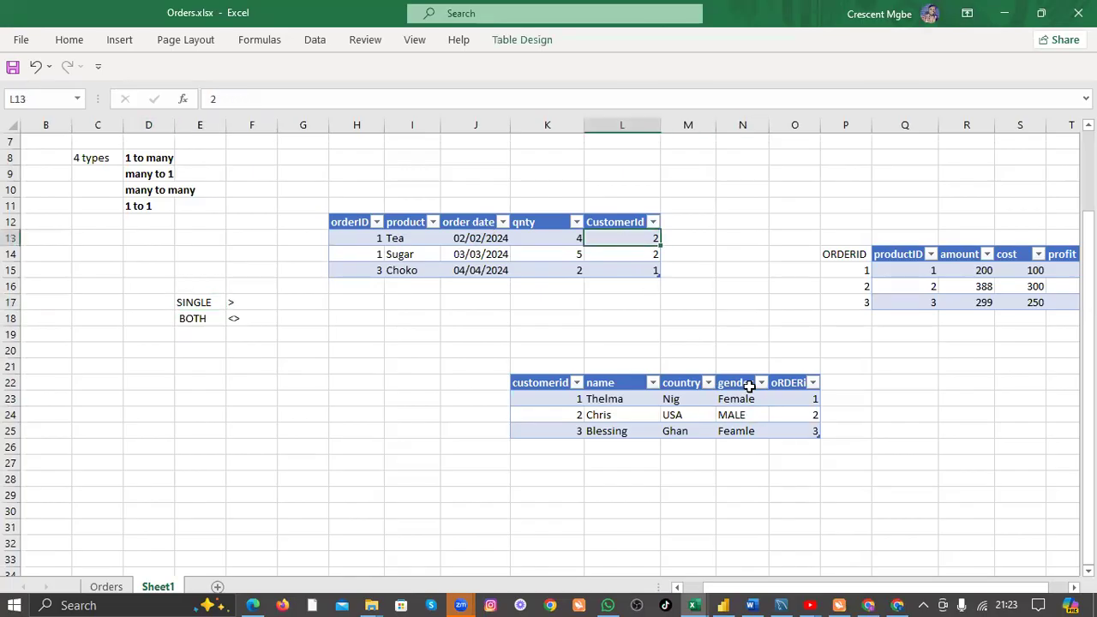
click(741, 386)
click(742, 417)
click(742, 384)
click(622, 249)
drag(619, 222, 747, 336)
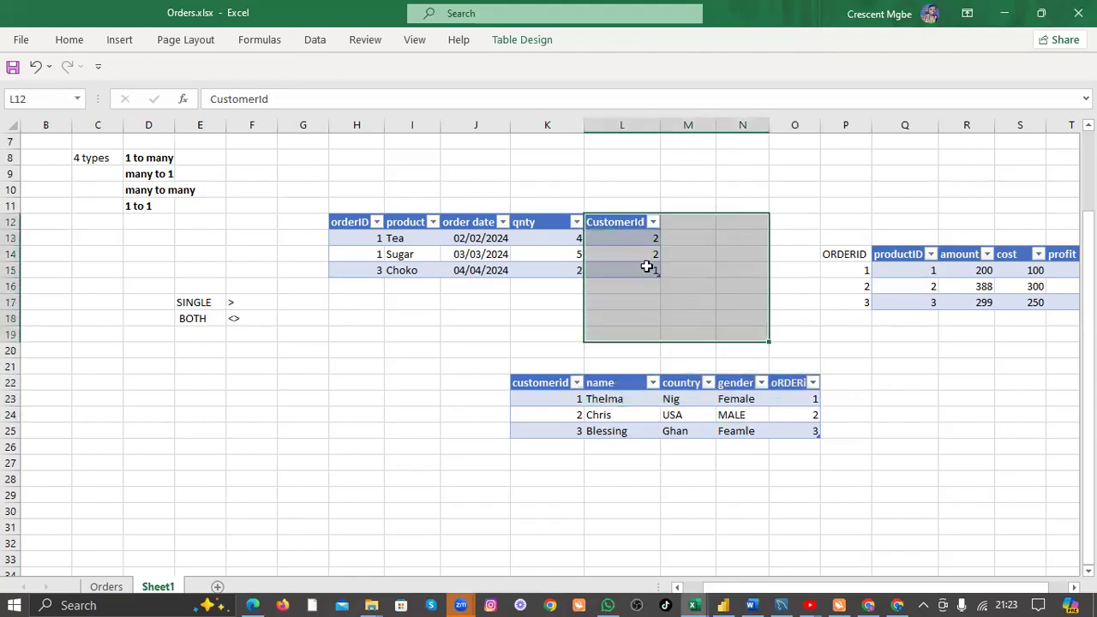
click(561, 290)
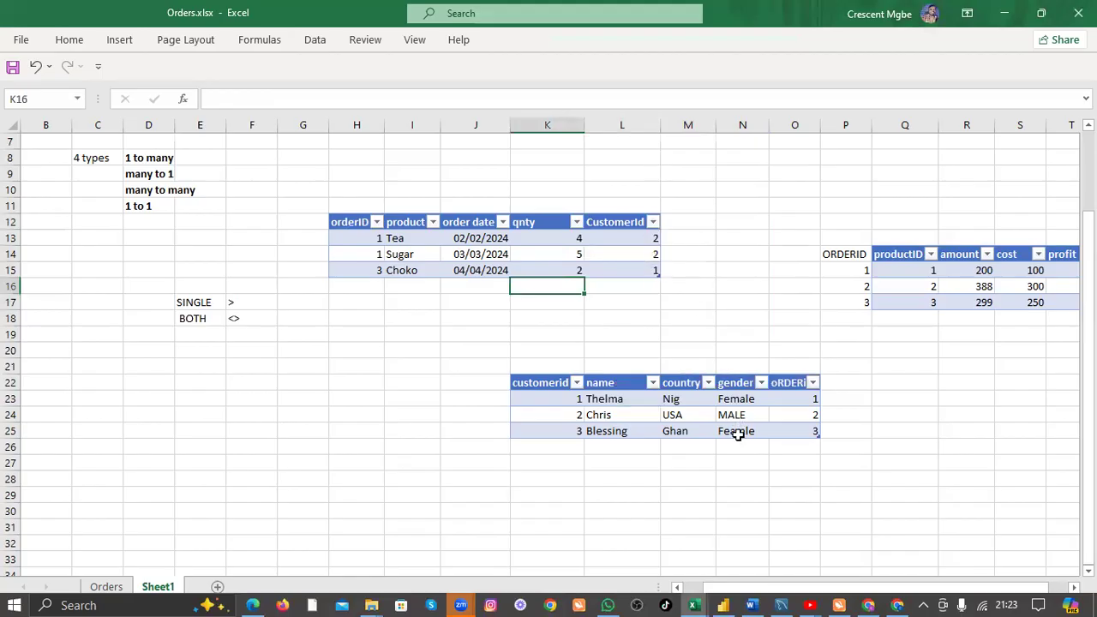
Trace the BOTH filter direction between the order table's CustomerId and the customer table's country and gender values.
click(195, 318)
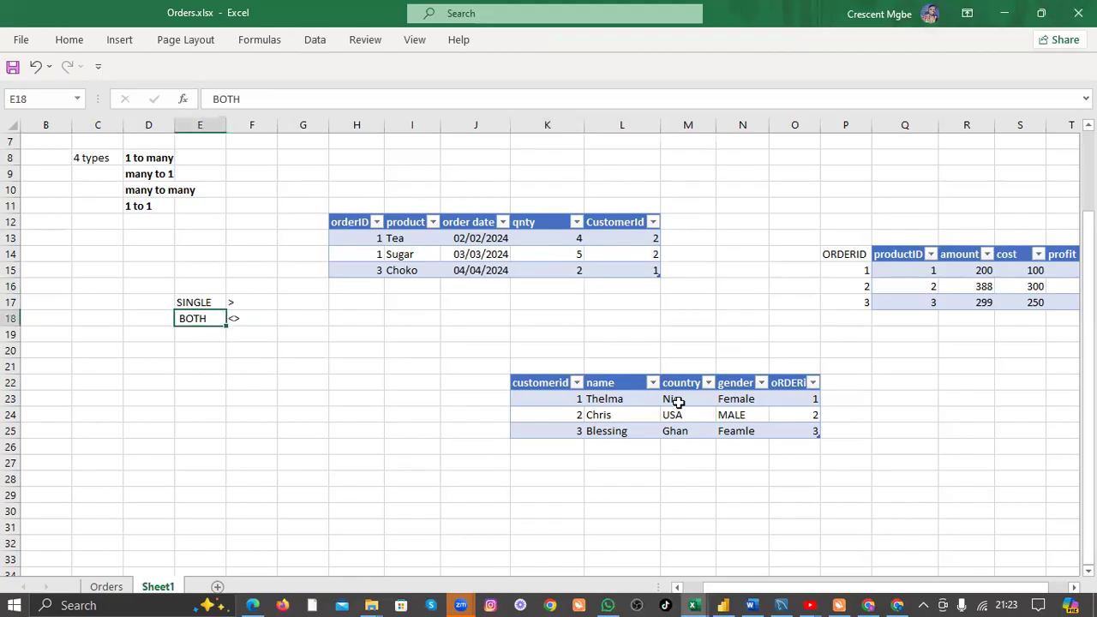
click(607, 242)
click(675, 416)
click(756, 417)
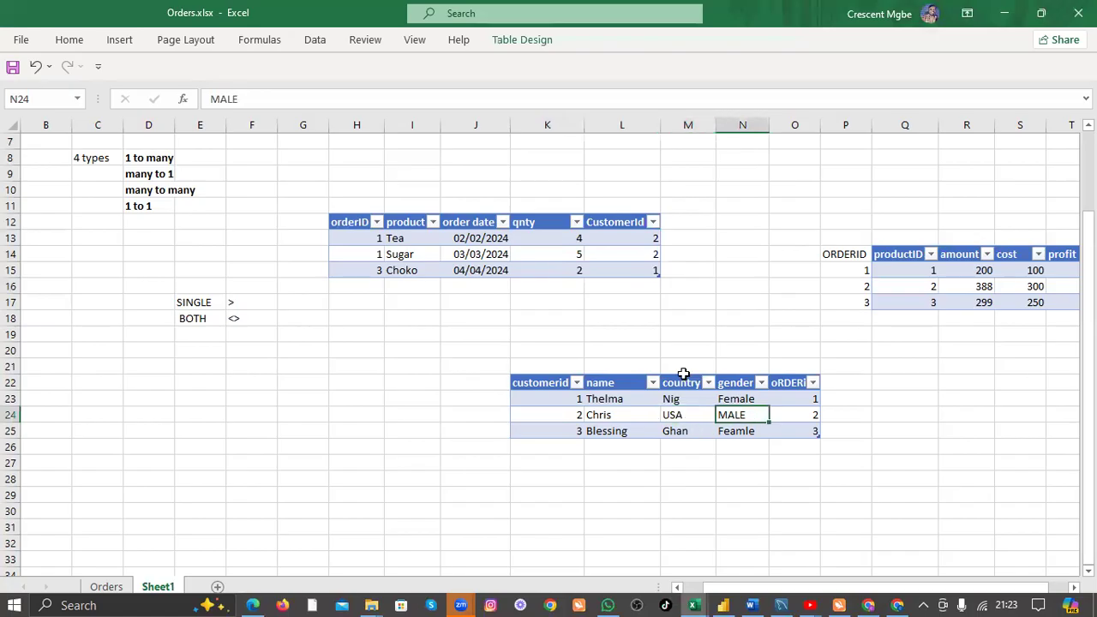
click(609, 255)
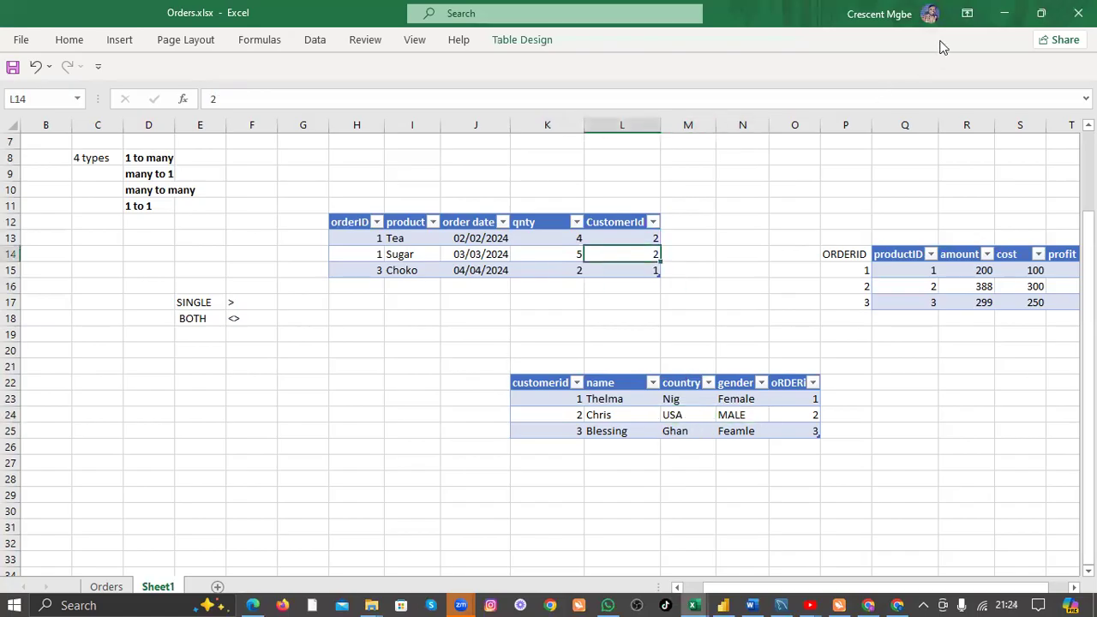
Switch to Power BI Desktop's model view and start a new relationship from Customer ID in Customers to Customer ID in Orders.
click(1004, 10)
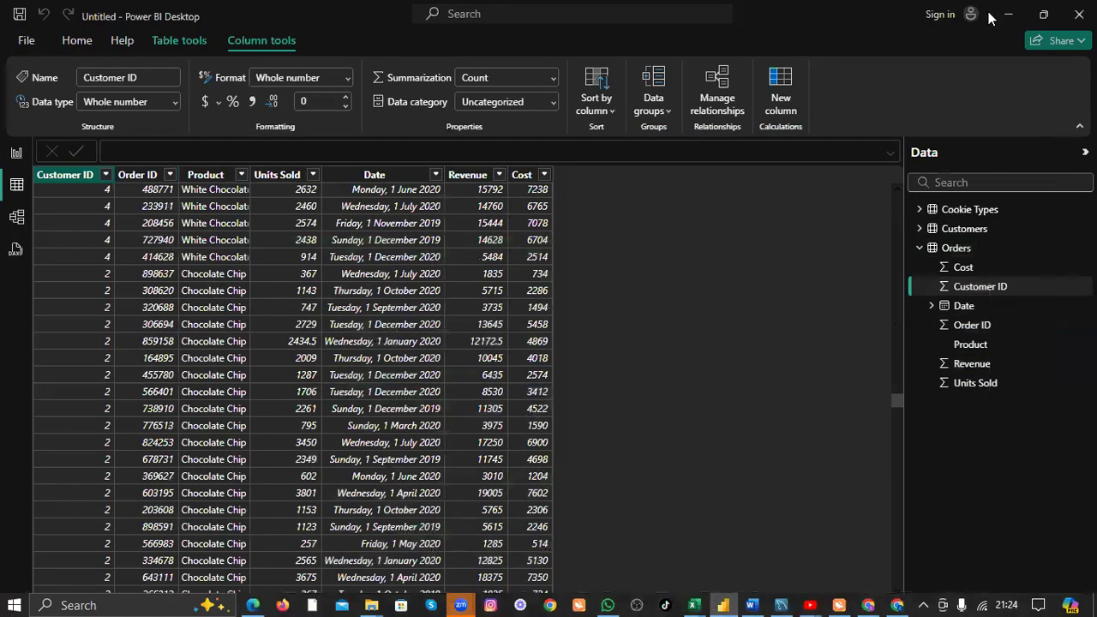
click(16, 217)
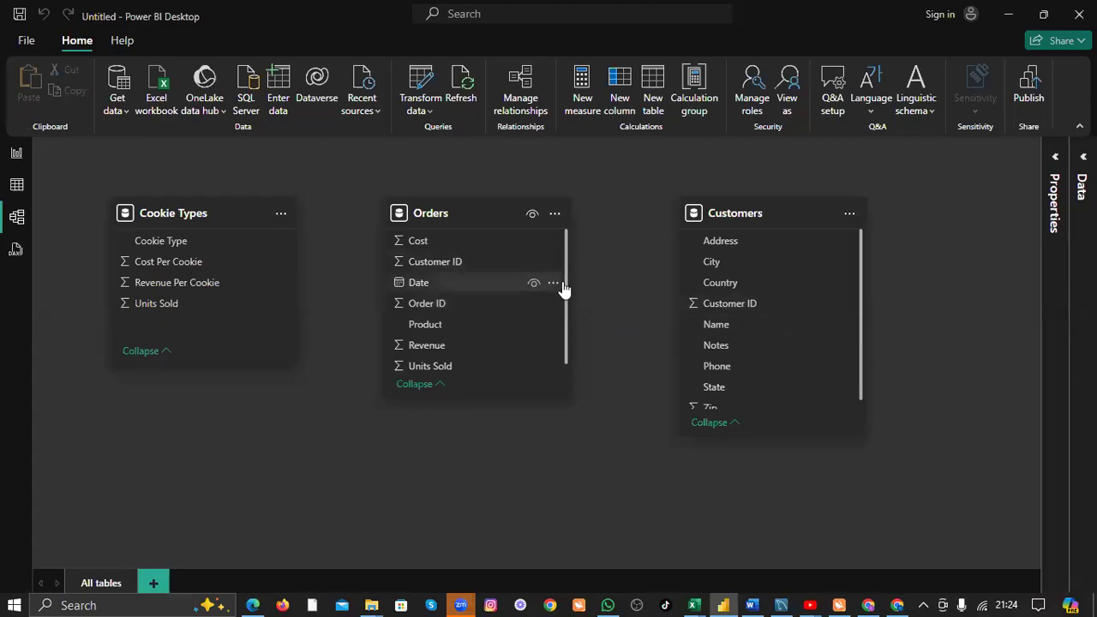
click(490, 262)
drag(490, 260, 514, 262)
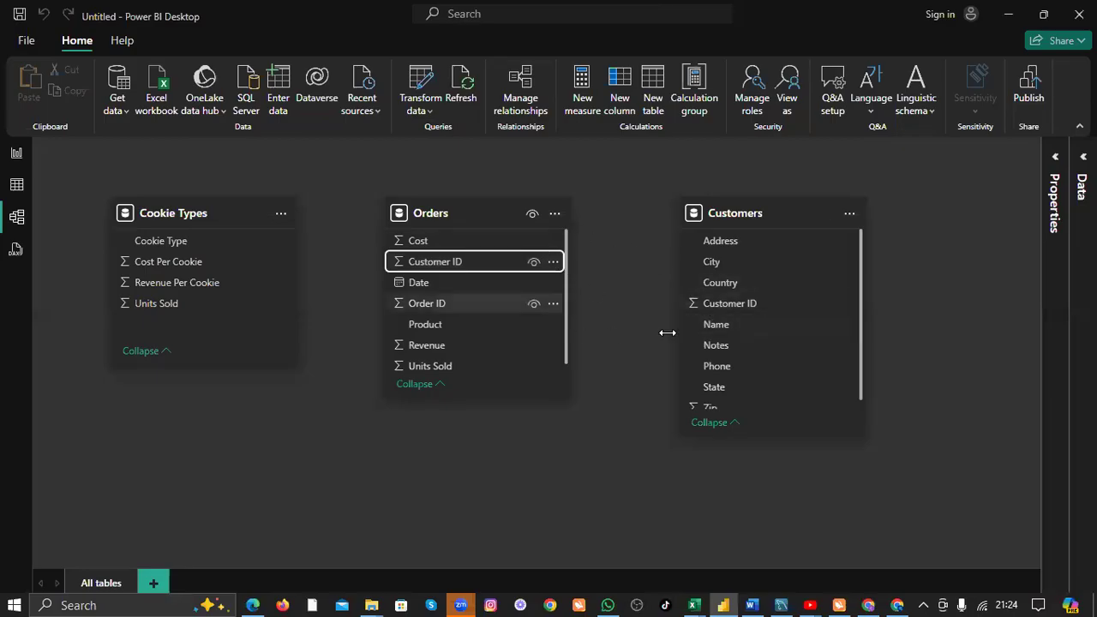
drag(764, 302, 484, 260)
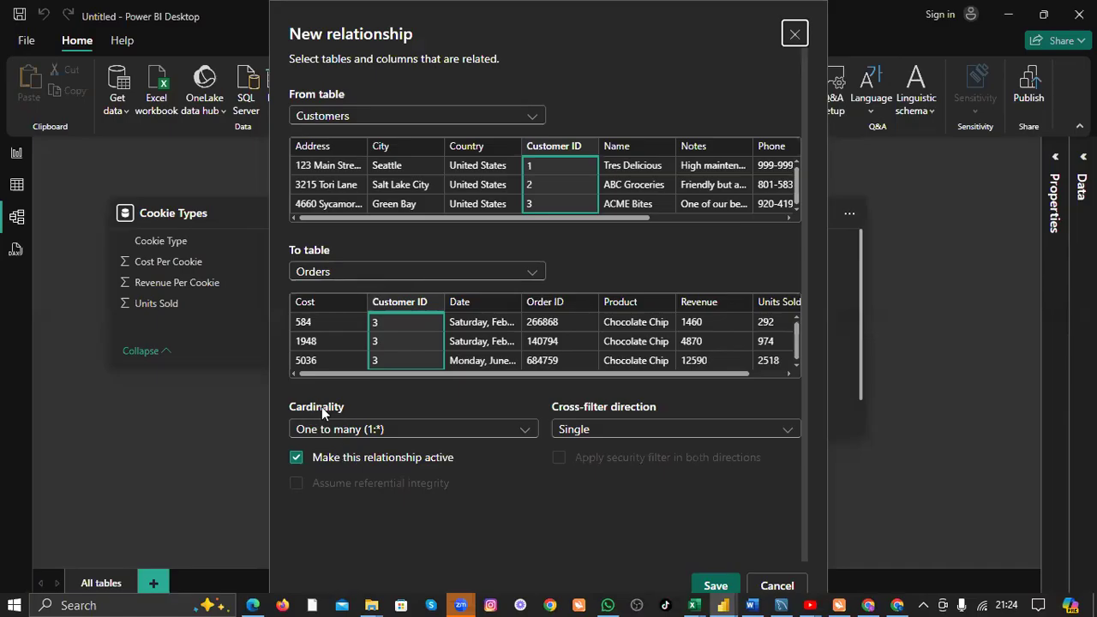
Check the cardinality and cross-filter options, then save the Customers–Orders relationship on Customer ID as One to many (1:*) with Single direction.
click(521, 431)
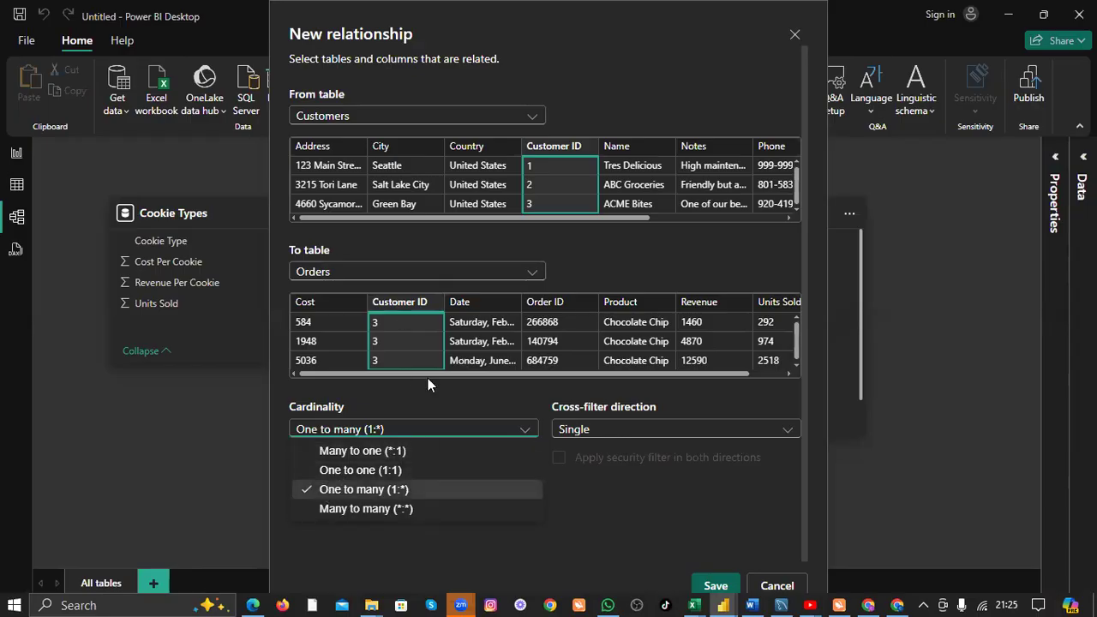
click(626, 240)
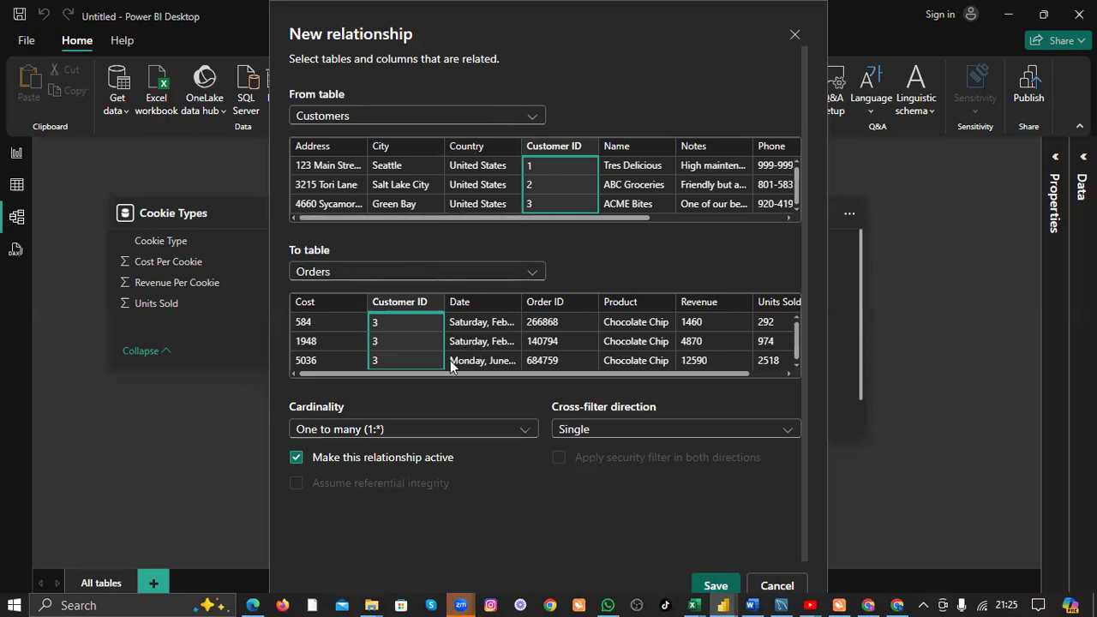
click(509, 432)
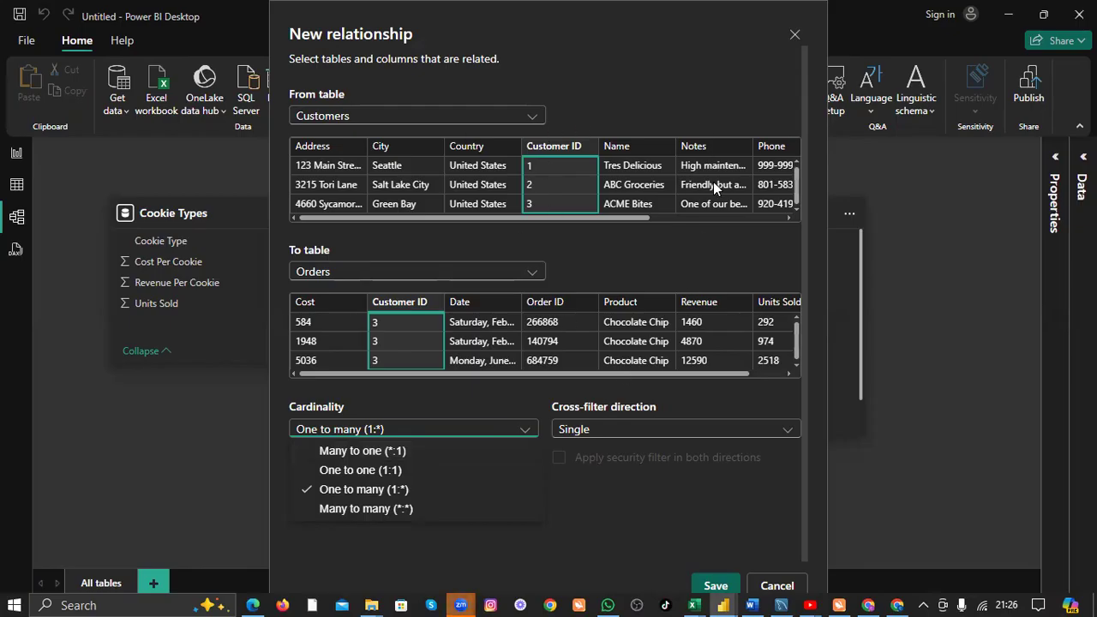
click(625, 238)
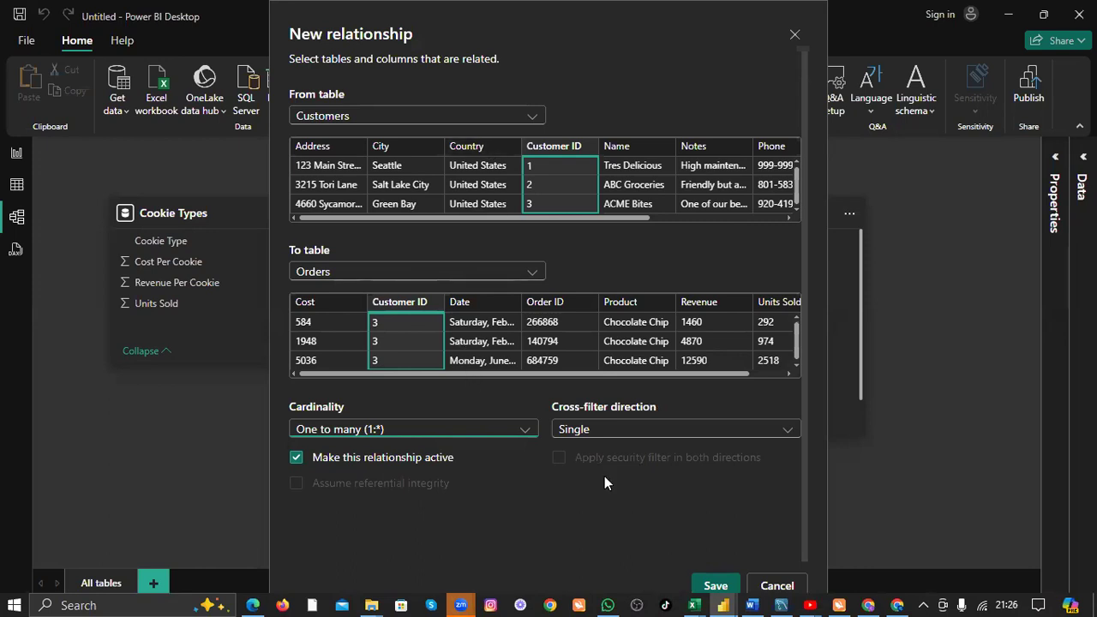
click(666, 429)
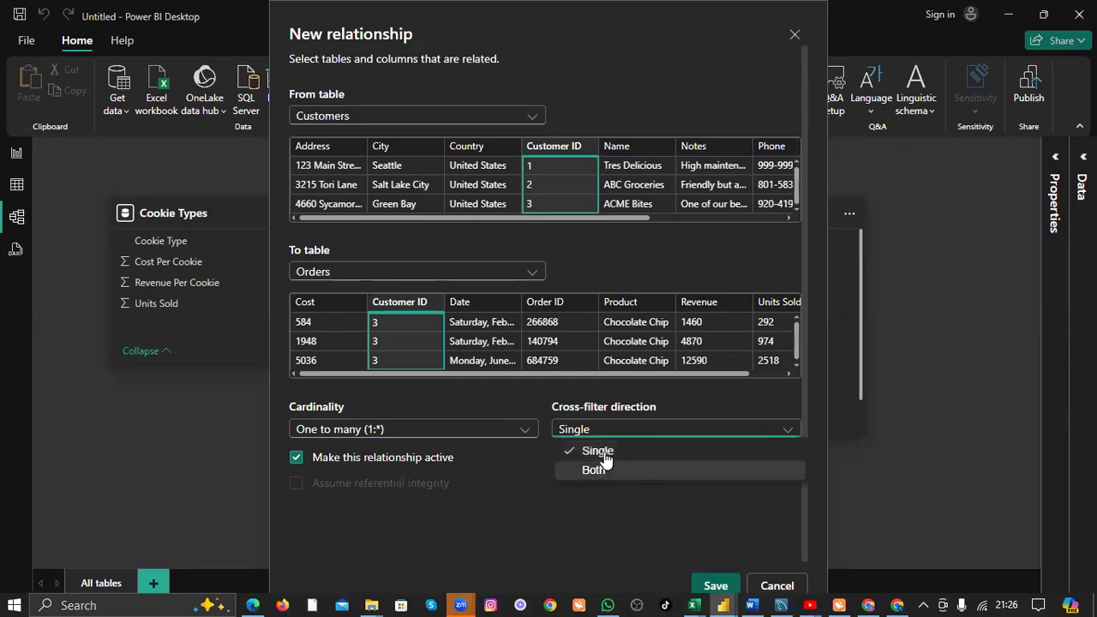
click(641, 428)
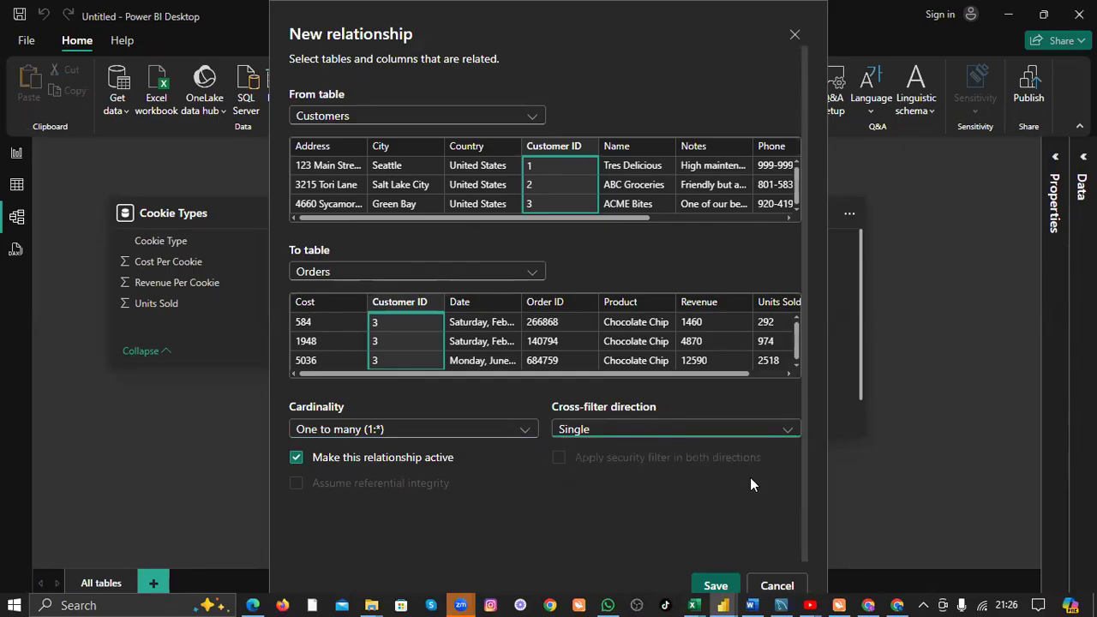
click(715, 585)
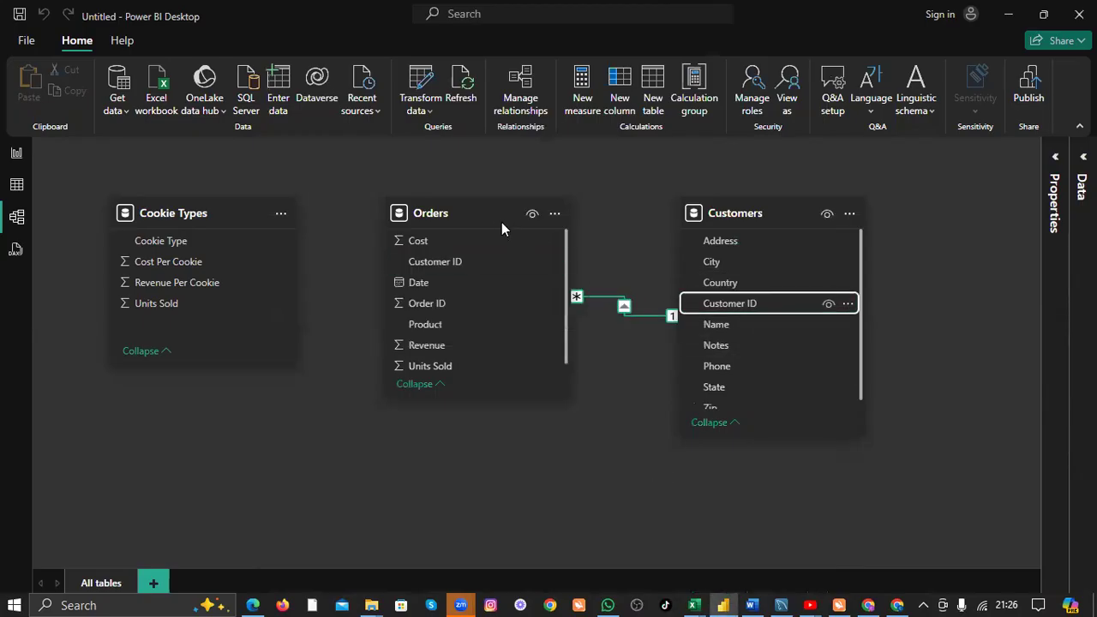
Reposition the Orders table between Cookie Types and Customers, closer to the Customers table.
drag(501, 221, 443, 222)
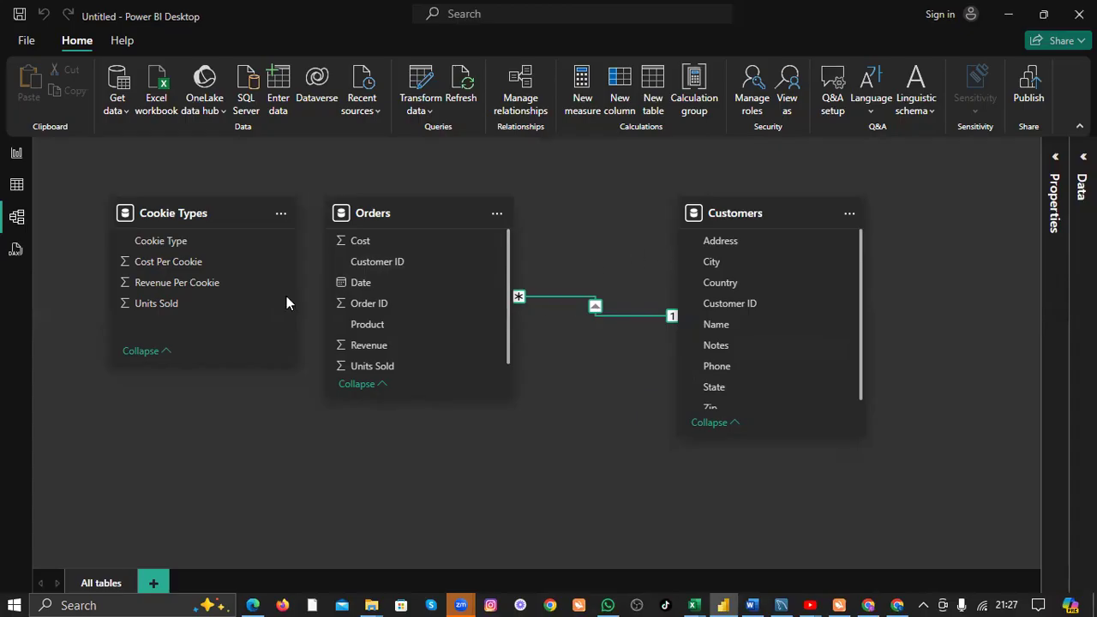
drag(434, 209, 527, 204)
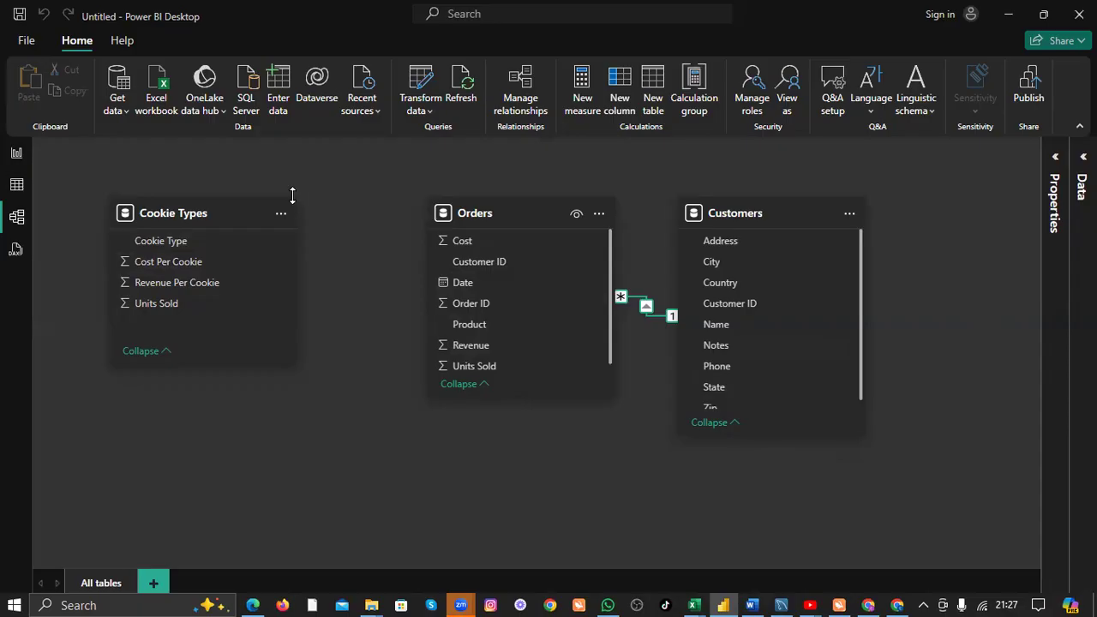
Switch to the table view and display the Cookie Types data to examine its Cookie Type column.
click(19, 187)
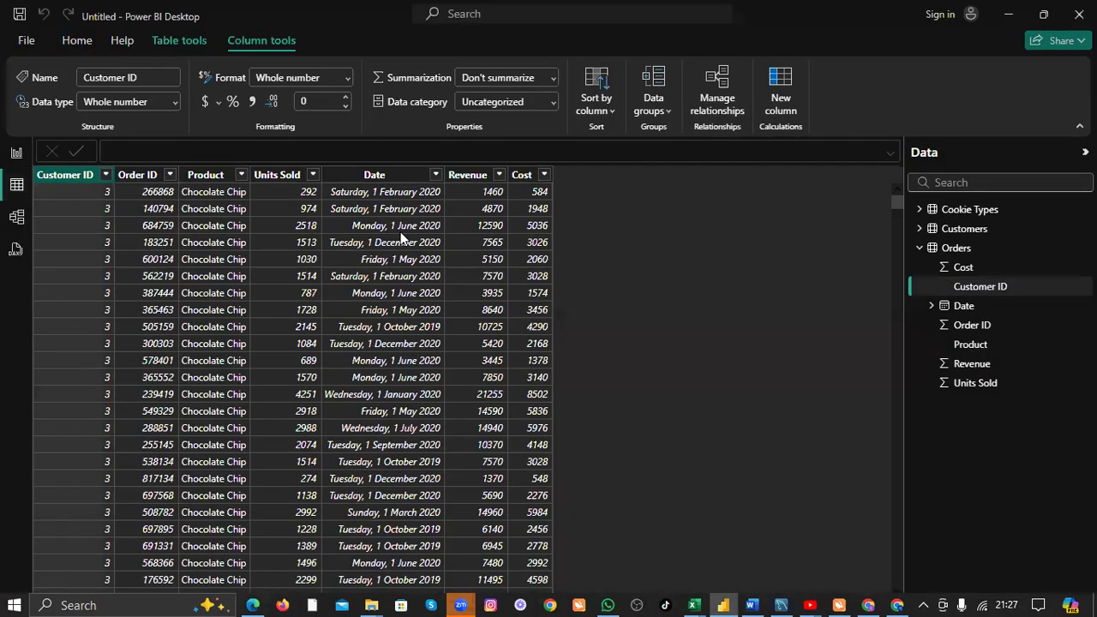
click(932, 306)
click(932, 306)
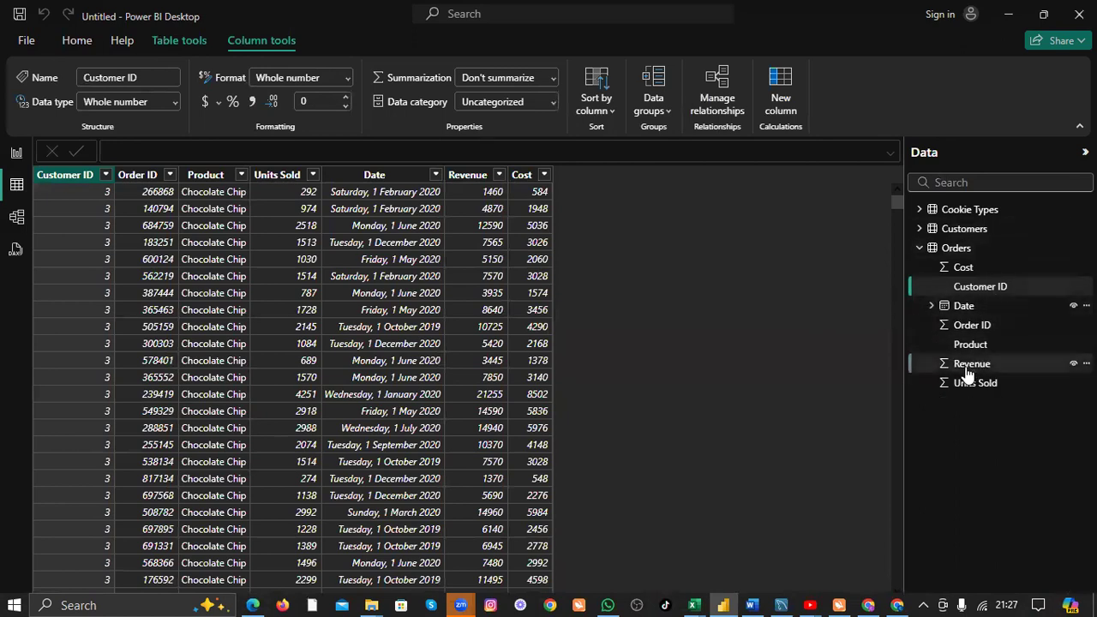
click(920, 248)
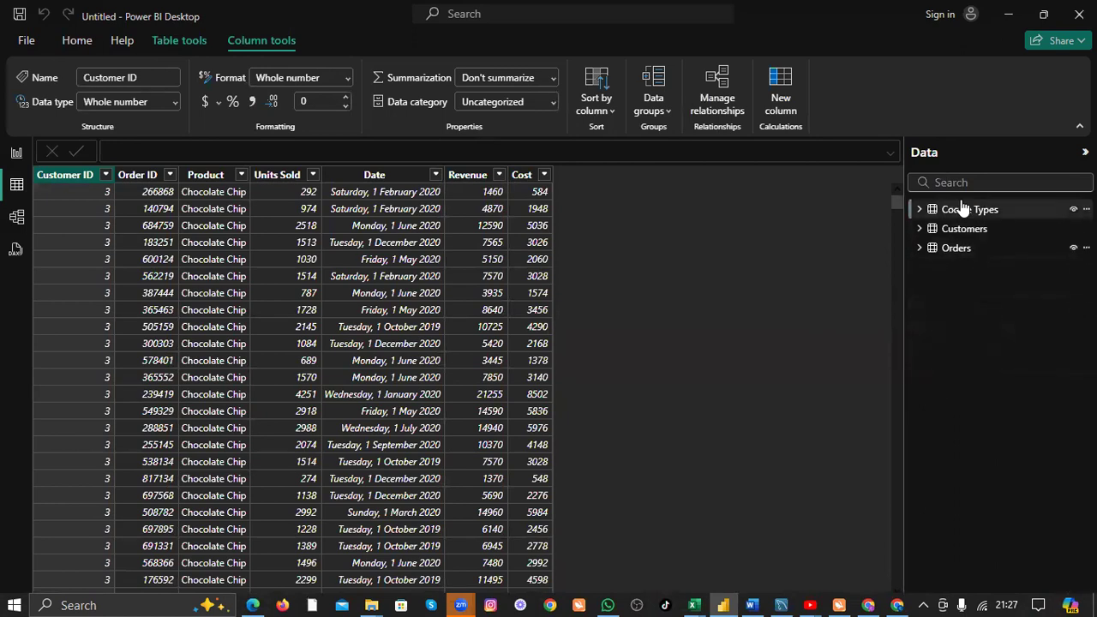
mouse_move(963, 214)
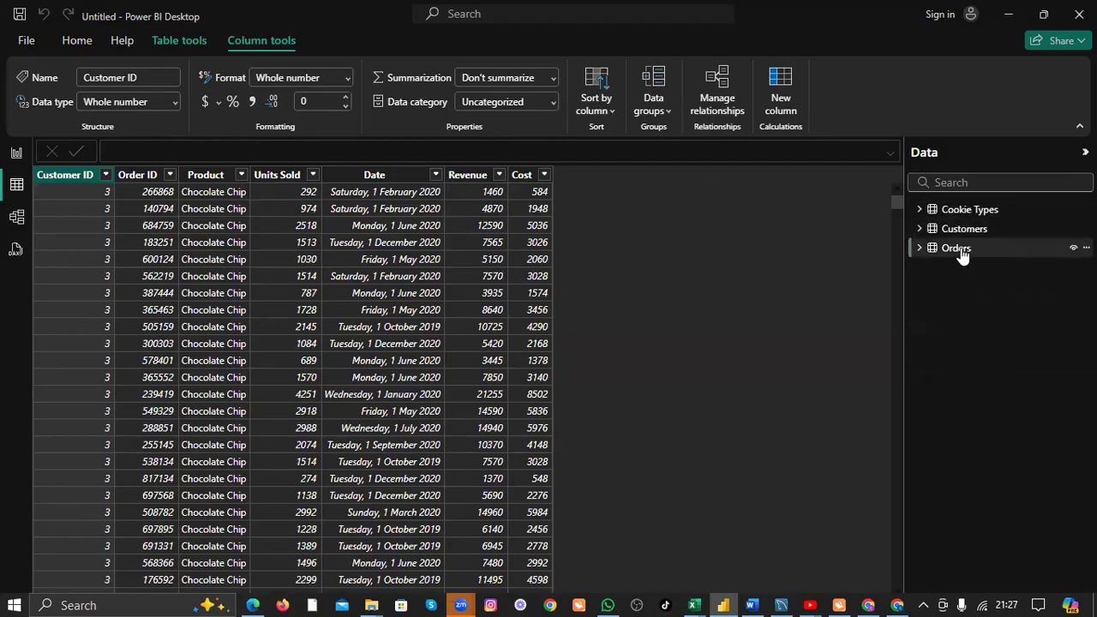
click(968, 211)
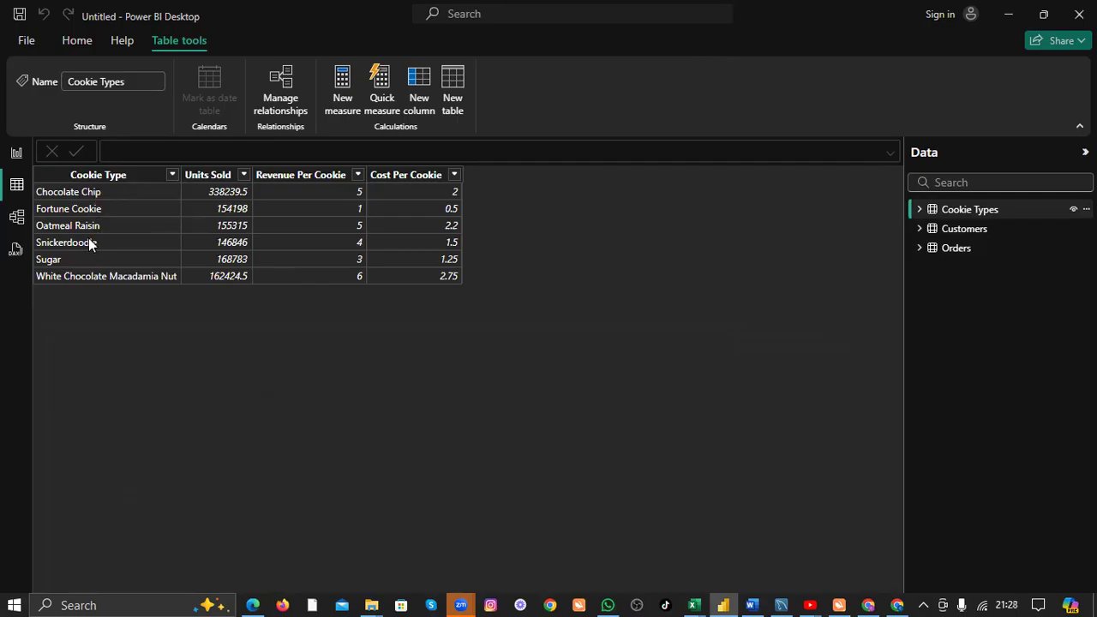
Compare the Product column of the Orders table with the Cookie Type values in the Cookie Types table.
click(966, 251)
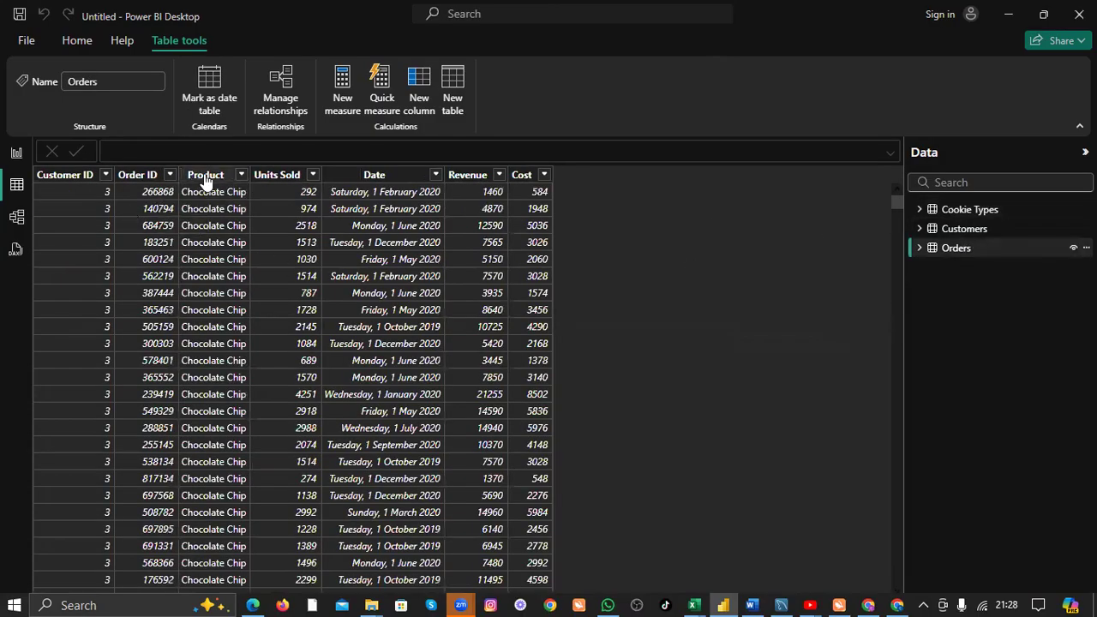
scroll(215, 254, down, 15)
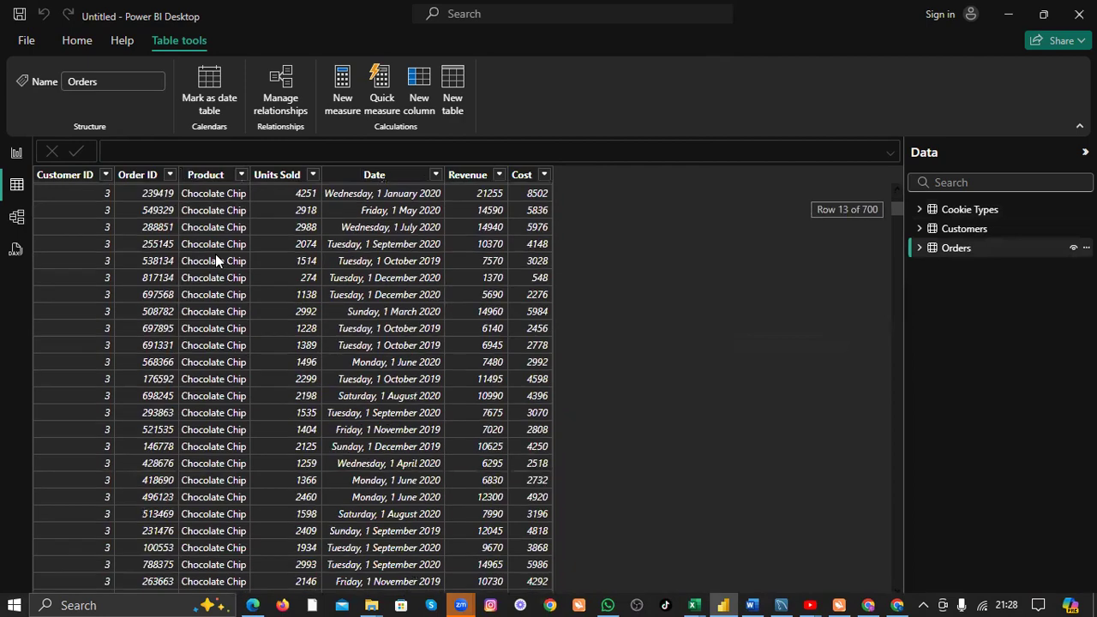
scroll(211, 258, up, 1)
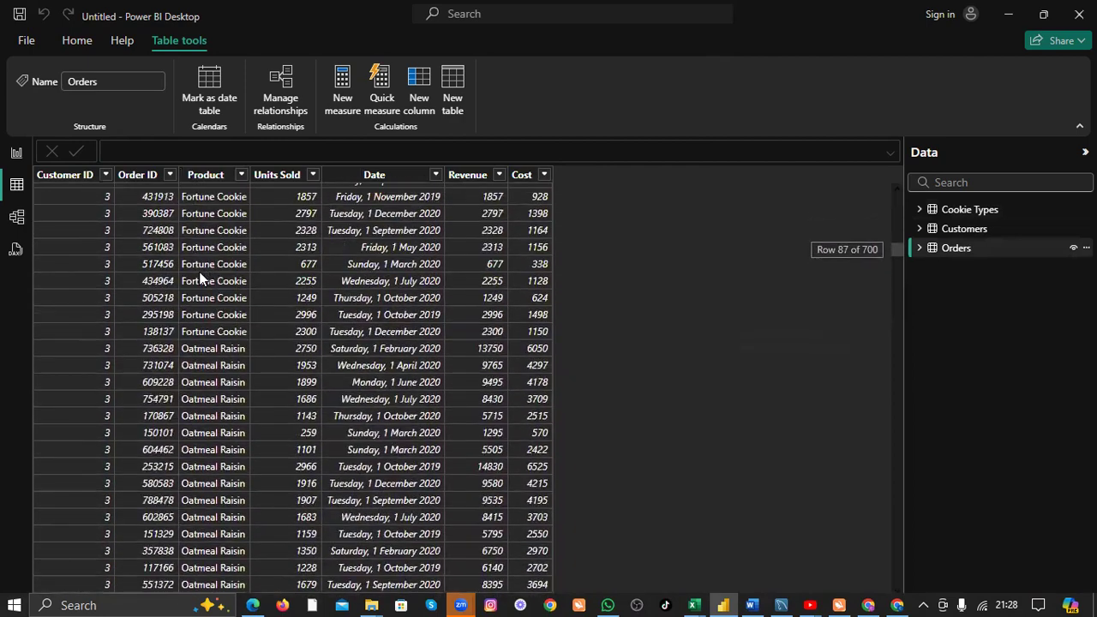
scroll(235, 253, down, 2)
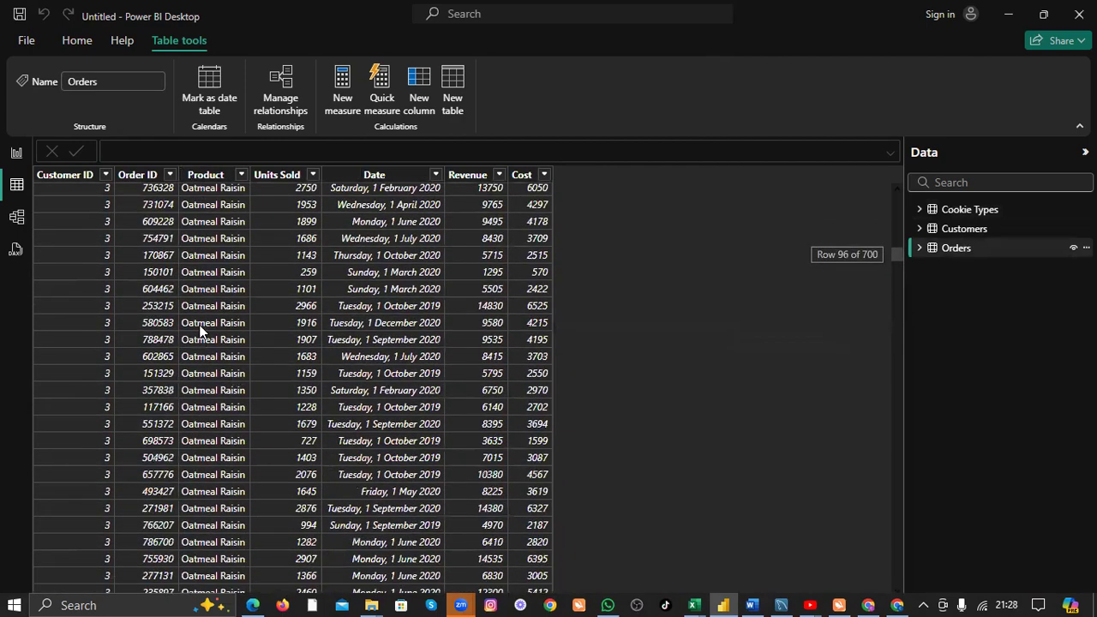
scroll(214, 270, down, 6)
scroll(209, 268, down, 4)
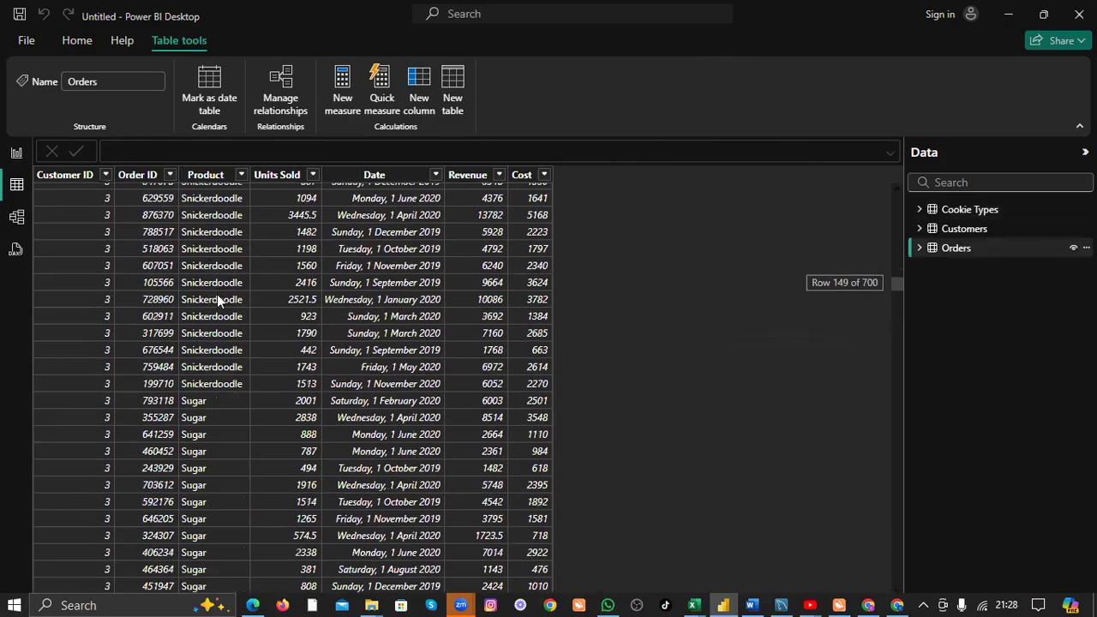
scroll(215, 291, down, 2)
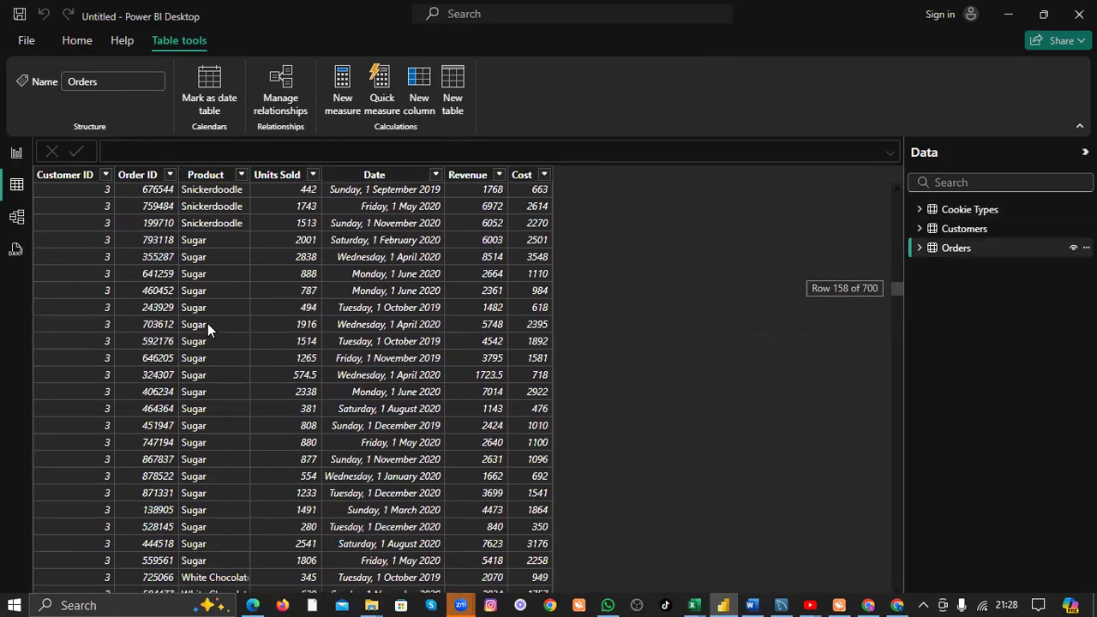
scroll(207, 323, down, 4)
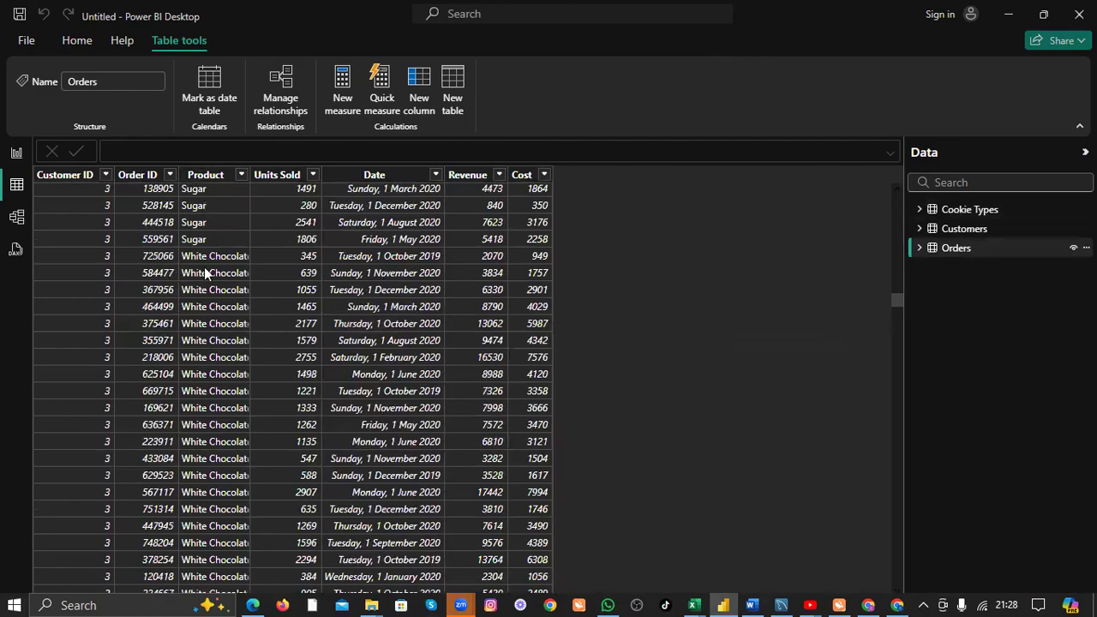
click(974, 211)
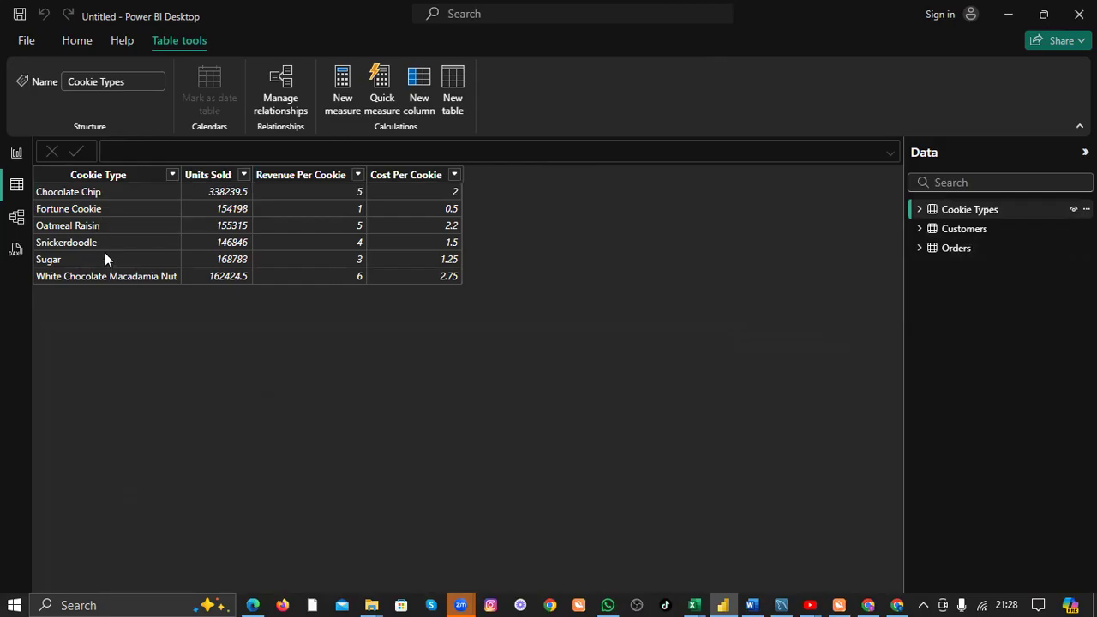
In the model view, relate Cookie Type in Cookie Types to Product in Orders as One to many (1:*) with Single cross-filter direction.
click(14, 217)
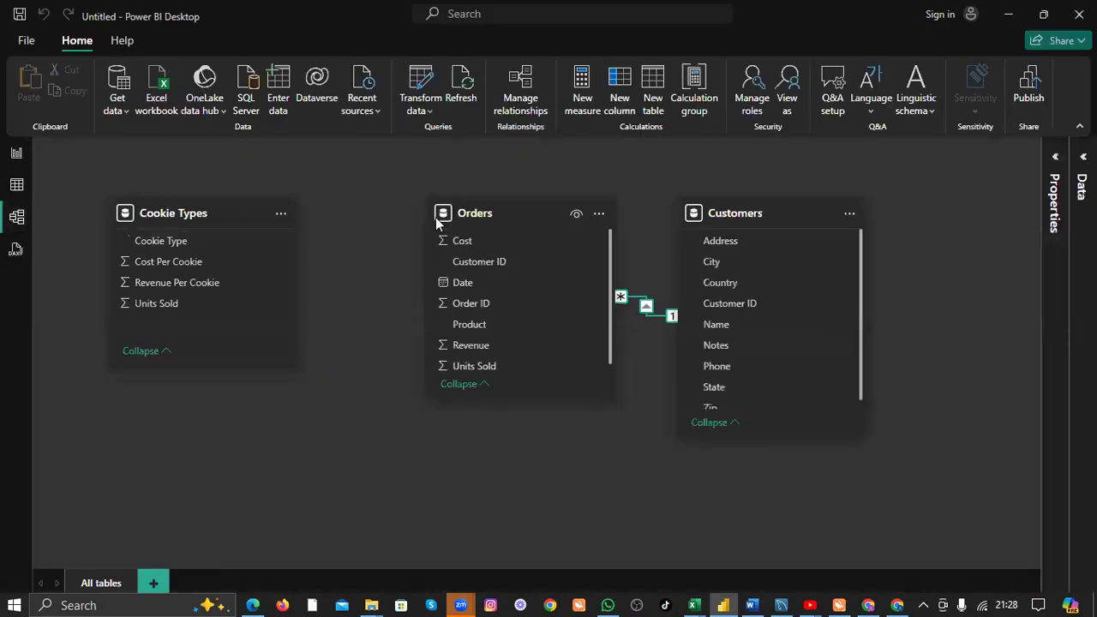
click(162, 242)
drag(162, 241, 483, 320)
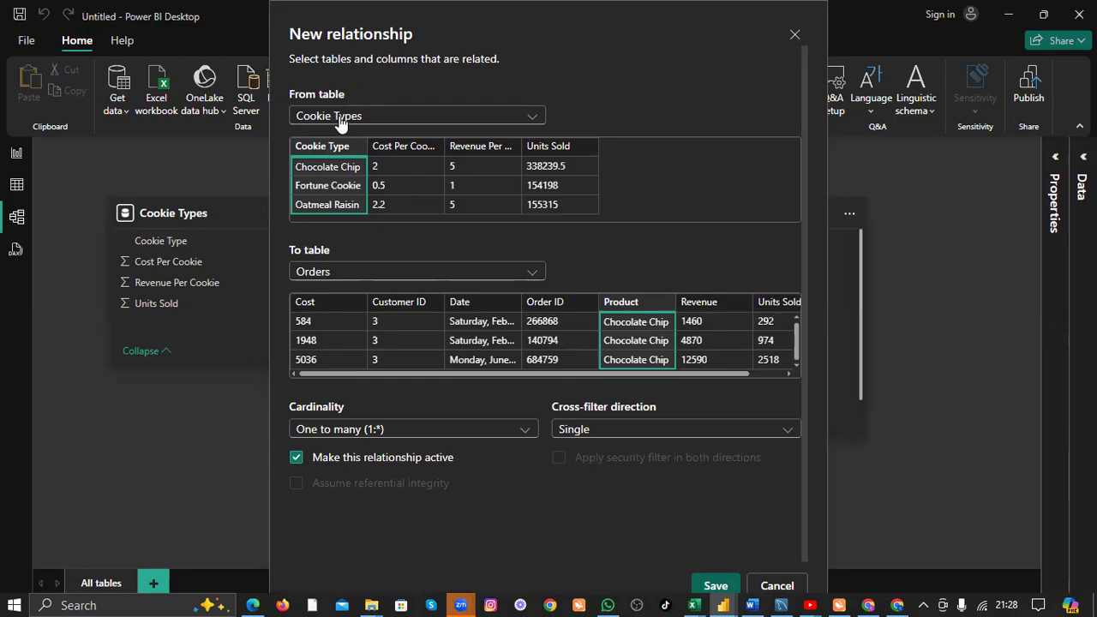
scroll(341, 172, down, 1)
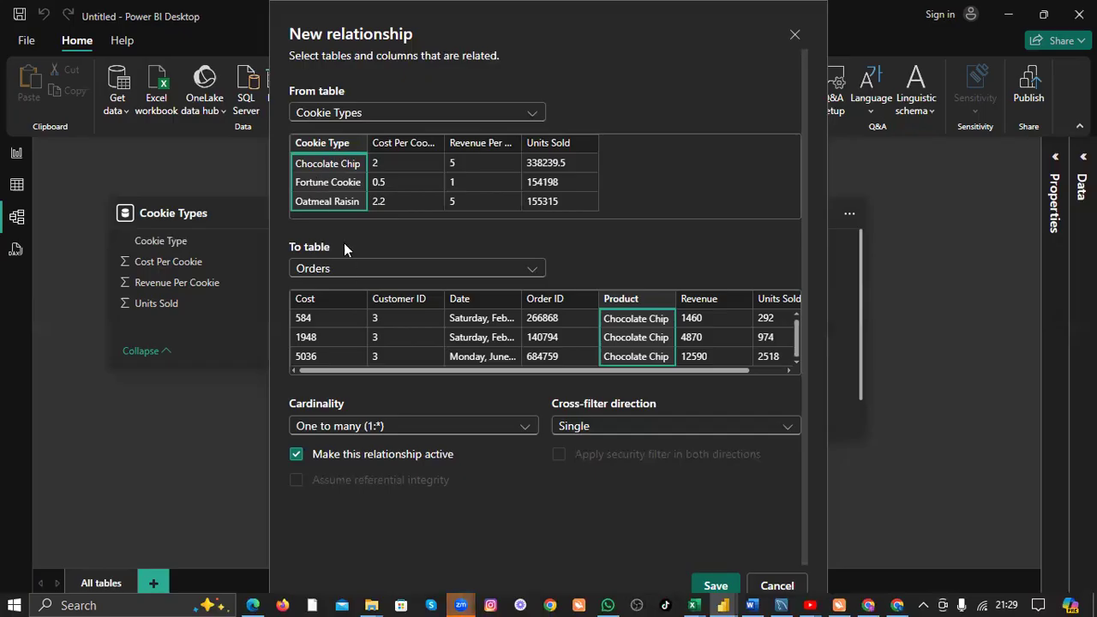
click(519, 426)
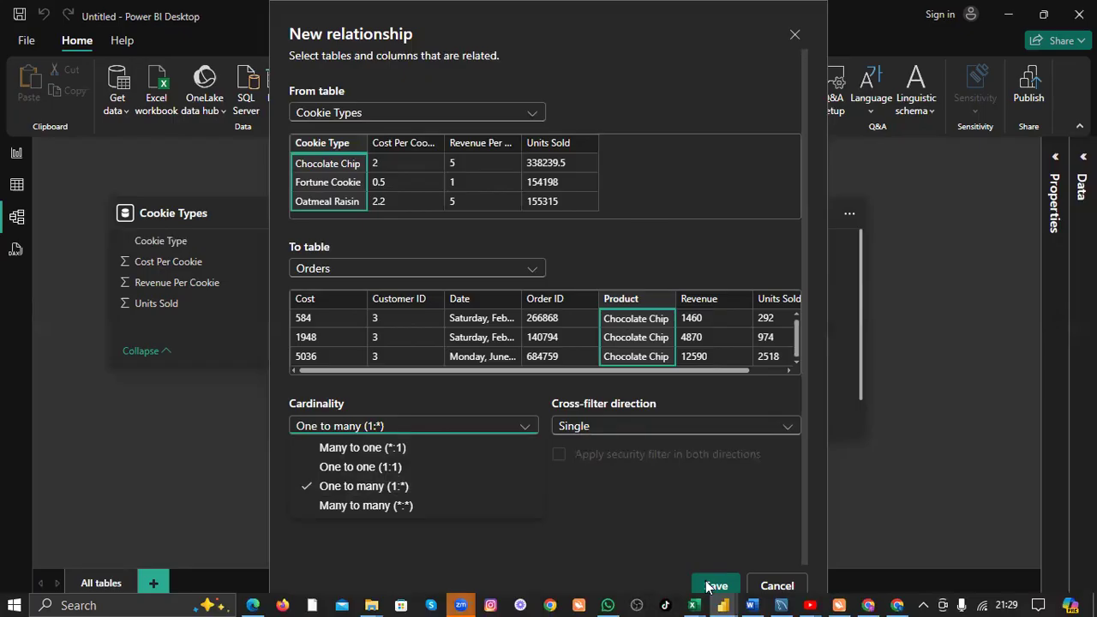
click(692, 427)
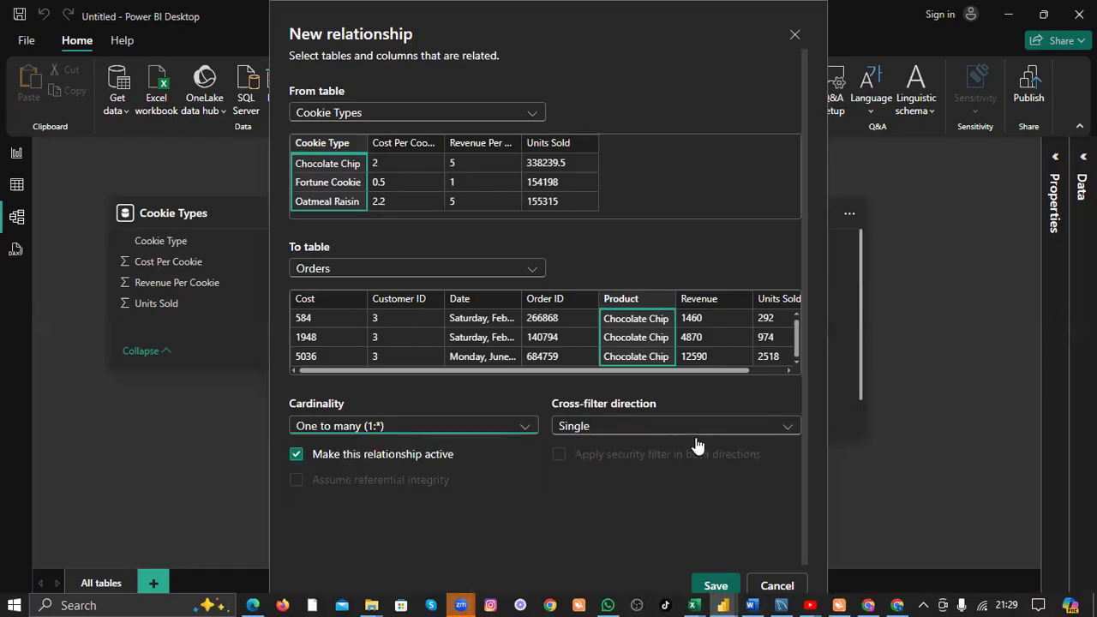
click(717, 585)
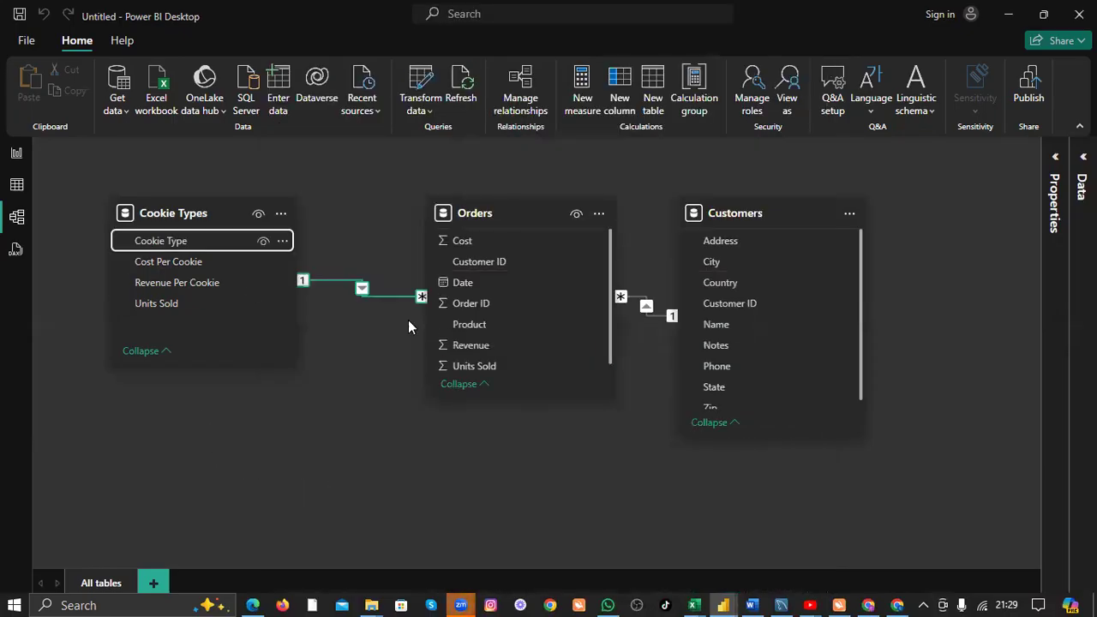
click(369, 429)
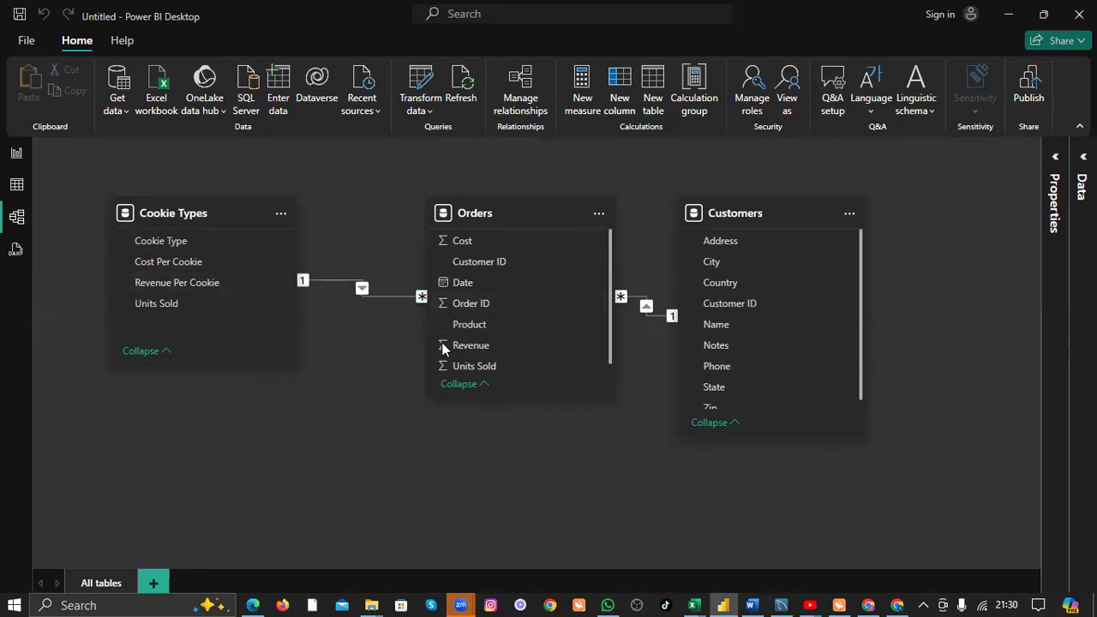
Delete the relationship between the Orders and Customers tables in the model view.
click(13, 153)
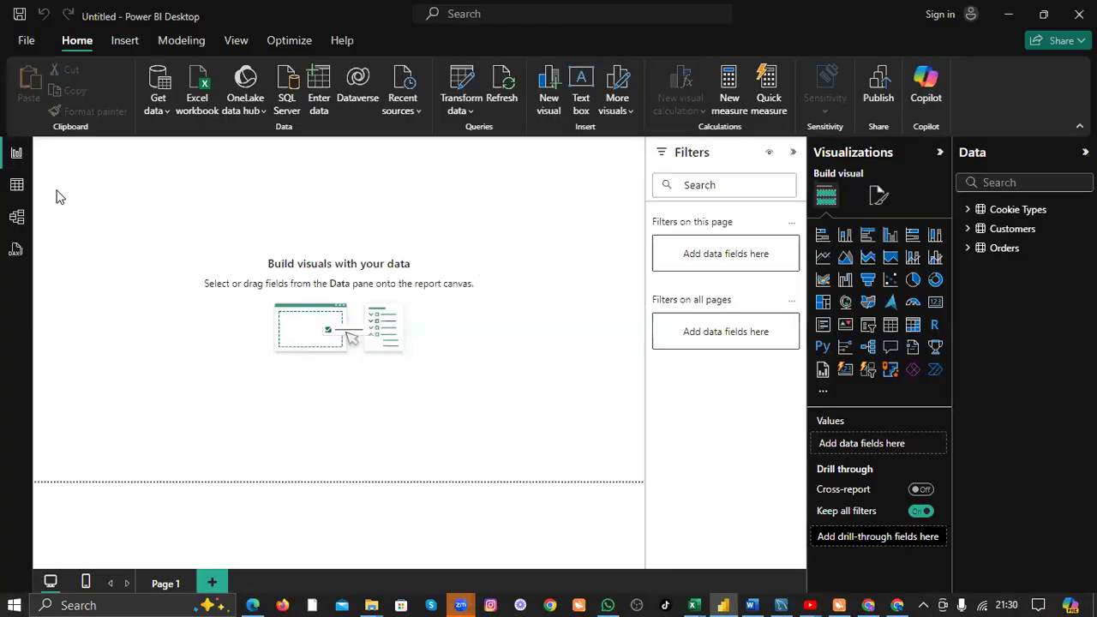
click(16, 216)
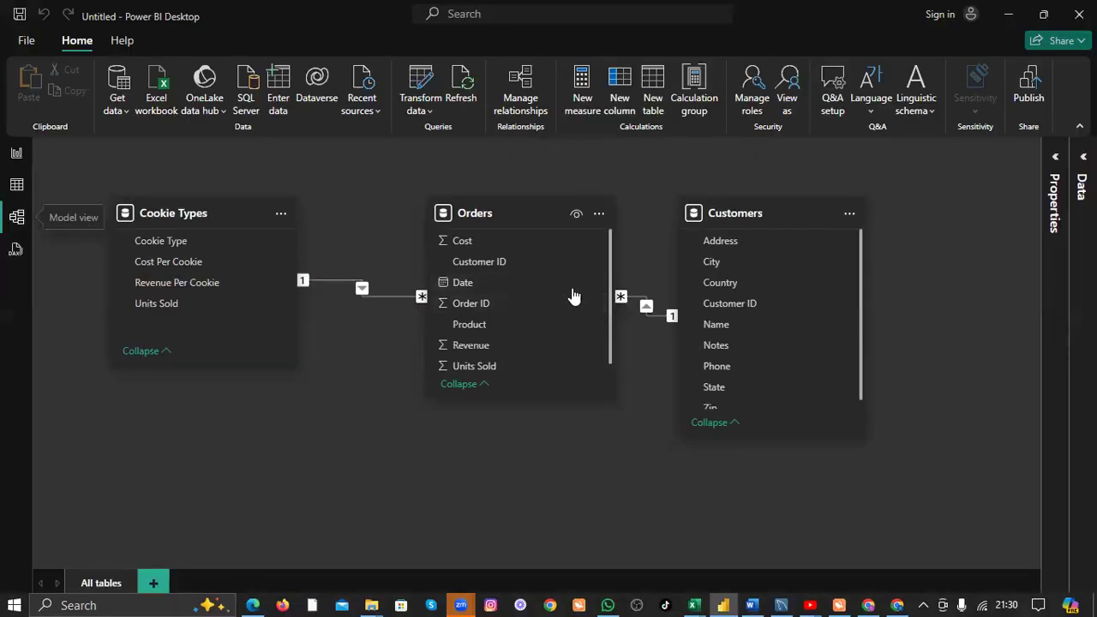
right_click(647, 308)
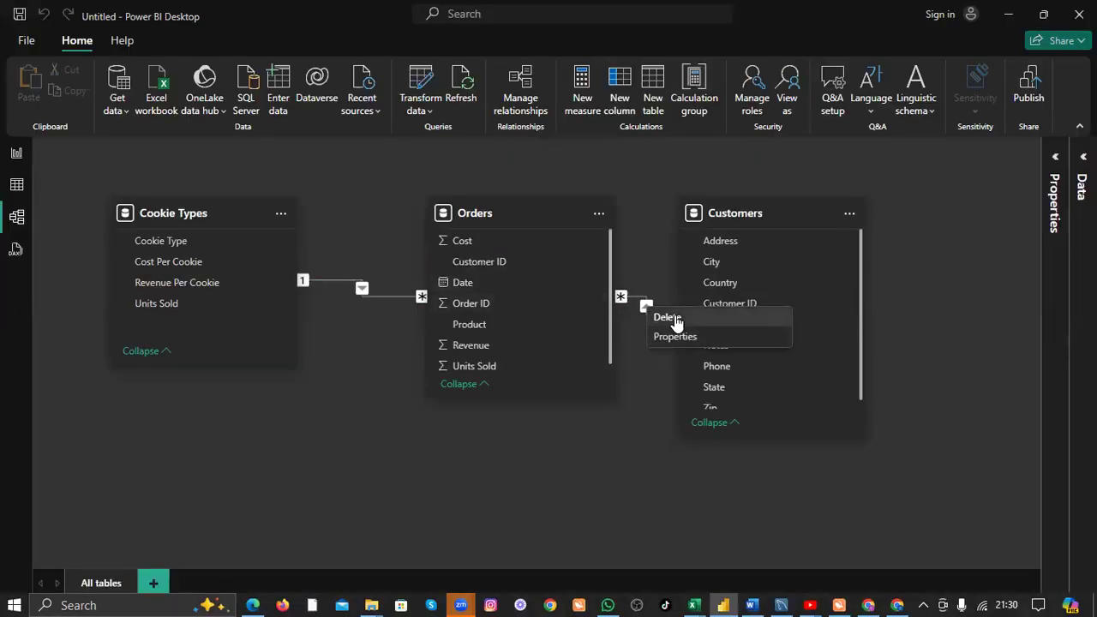
click(651, 317)
click(641, 379)
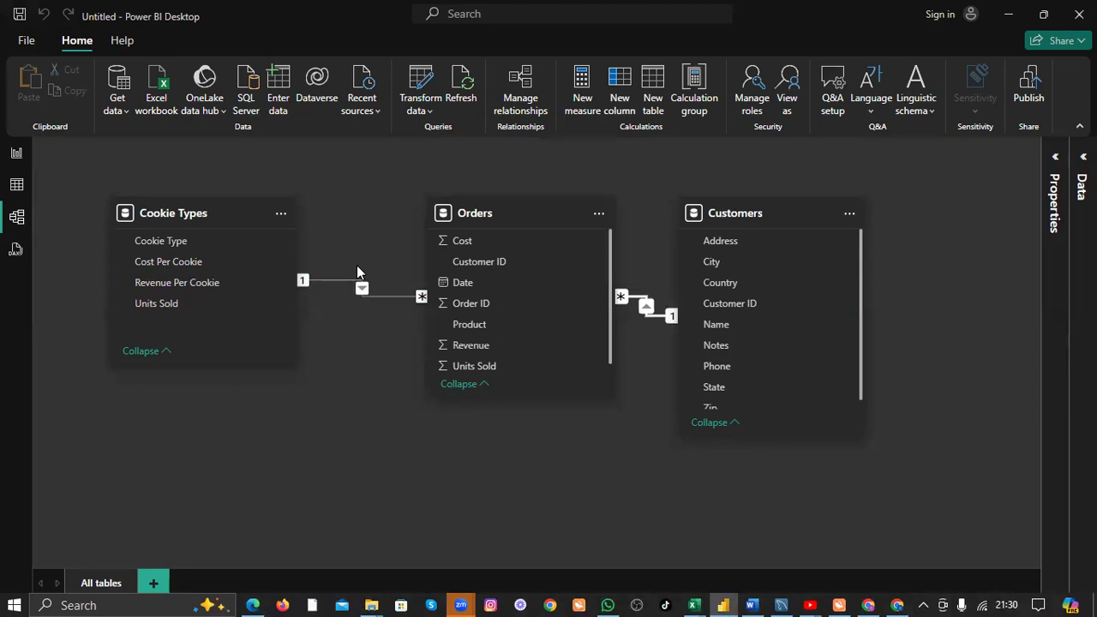
Delete the relationship between the Cookie Types and Orders tables in the model view.
double_click(361, 286)
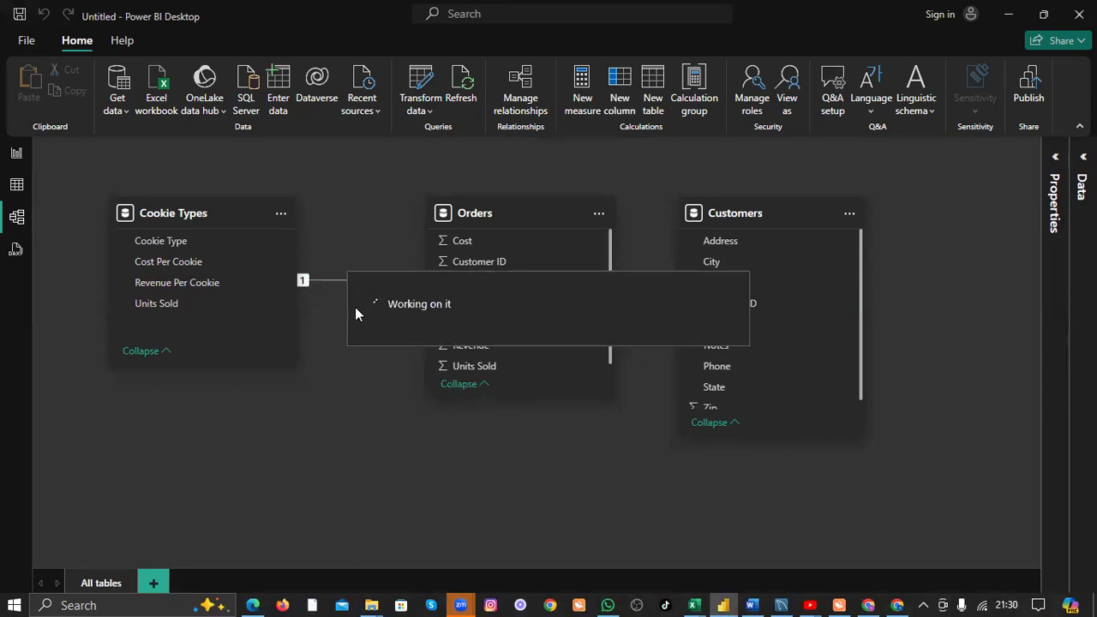
right_click(363, 286)
click(395, 300)
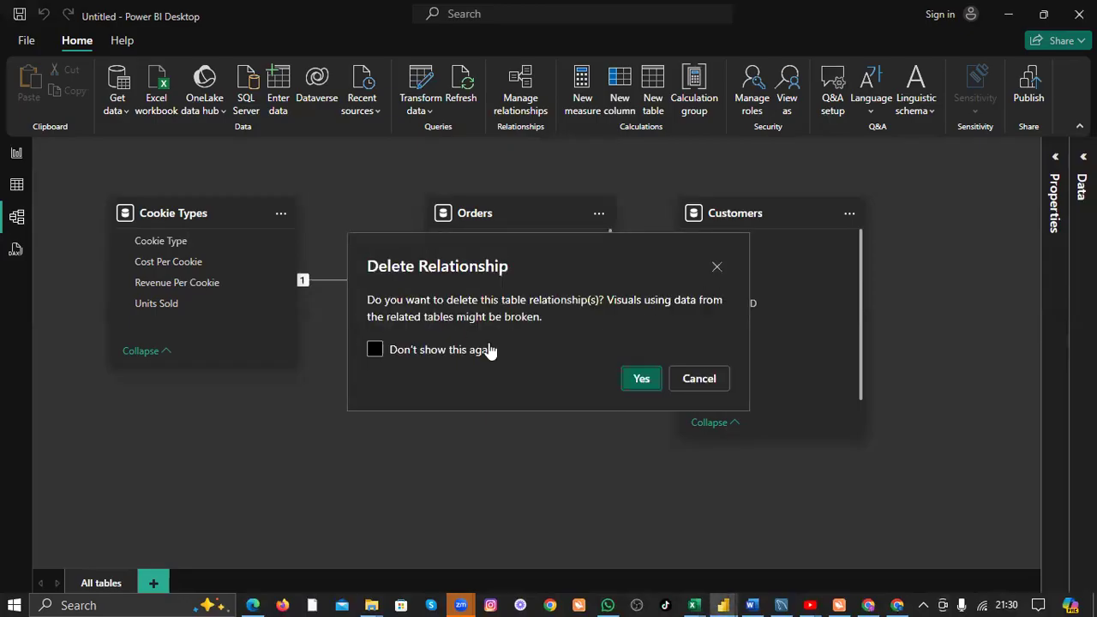
click(634, 380)
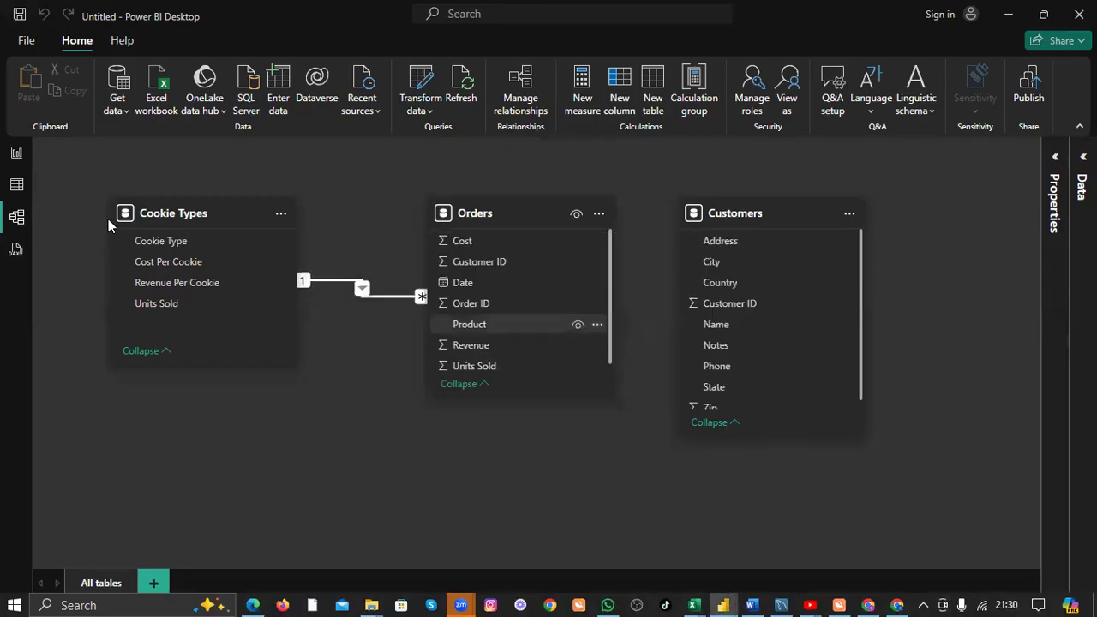
In the report view, build a stacked column chart of Orders Revenue by Product and enlarge it near the middle of the page.
click(15, 154)
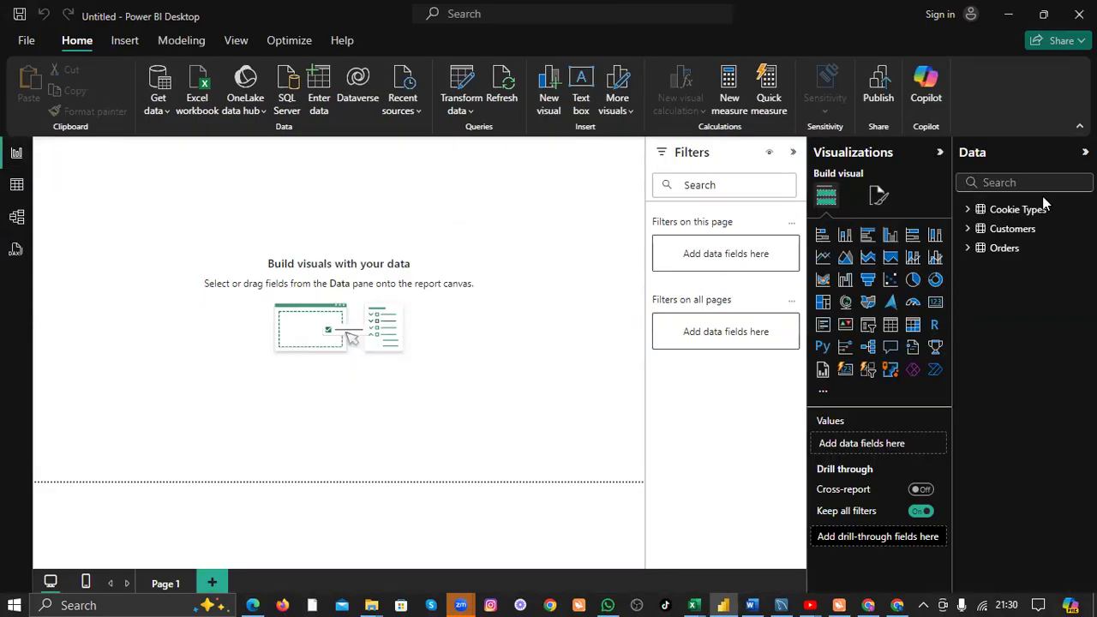
click(967, 248)
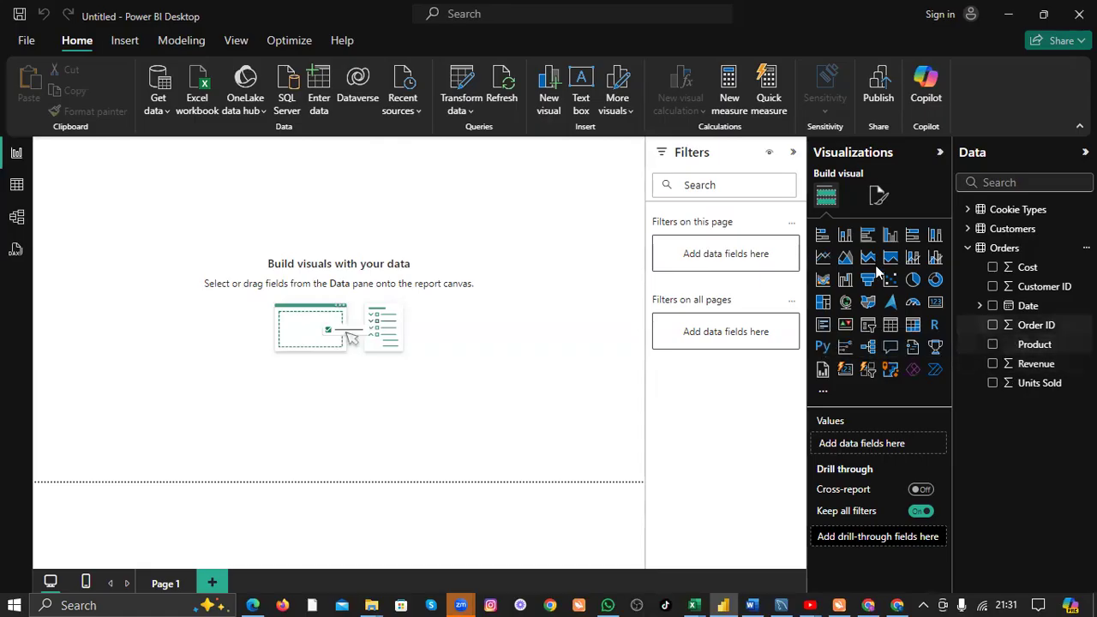
click(841, 238)
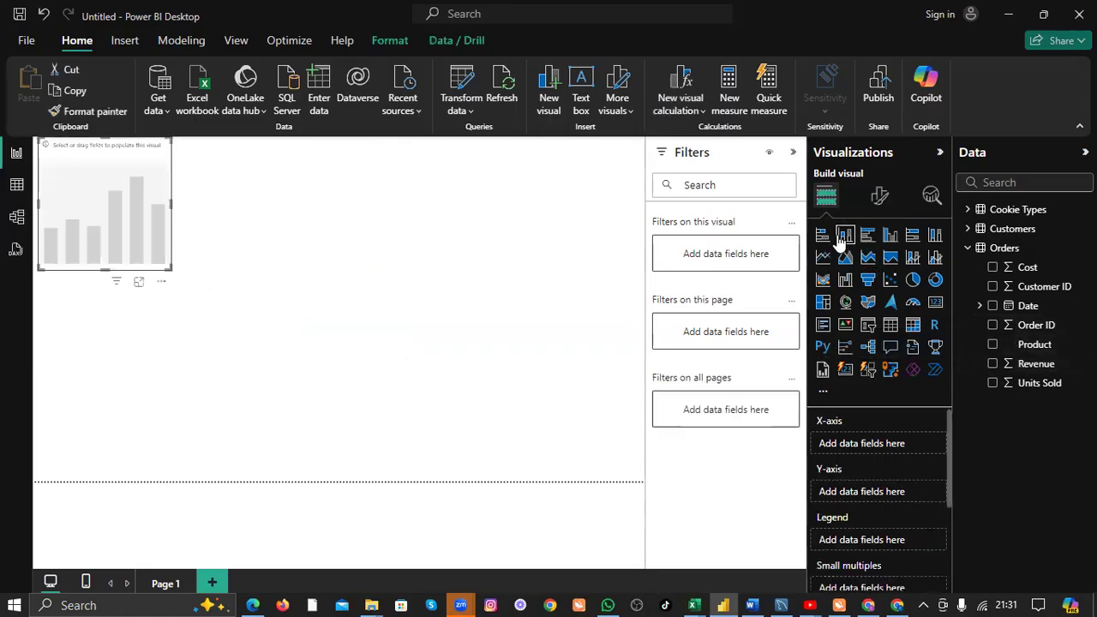
drag(142, 181, 383, 252)
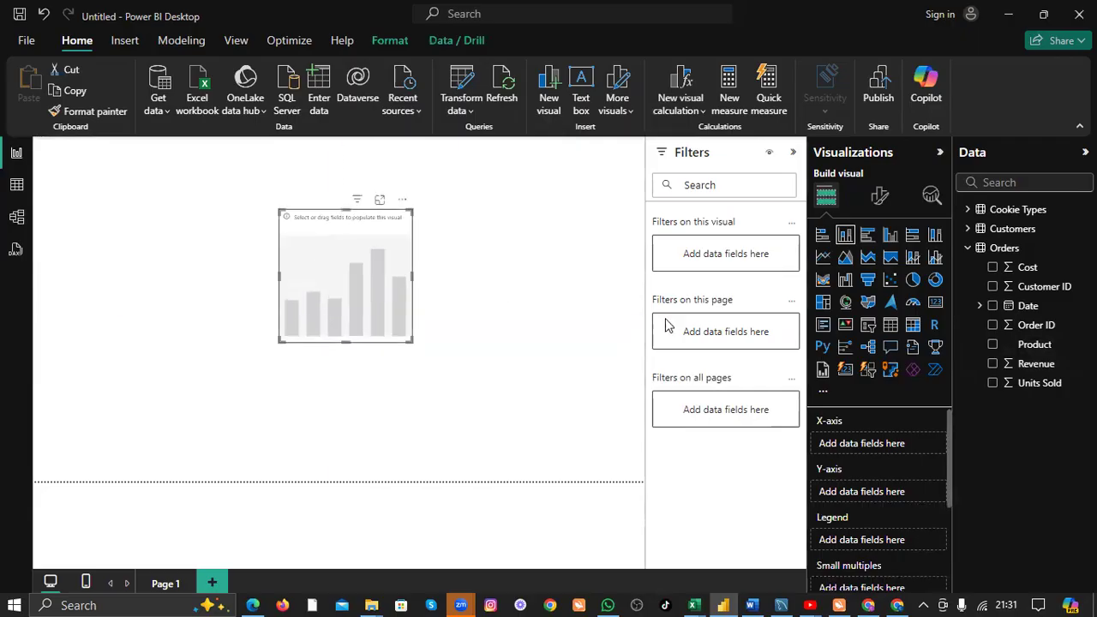
click(992, 364)
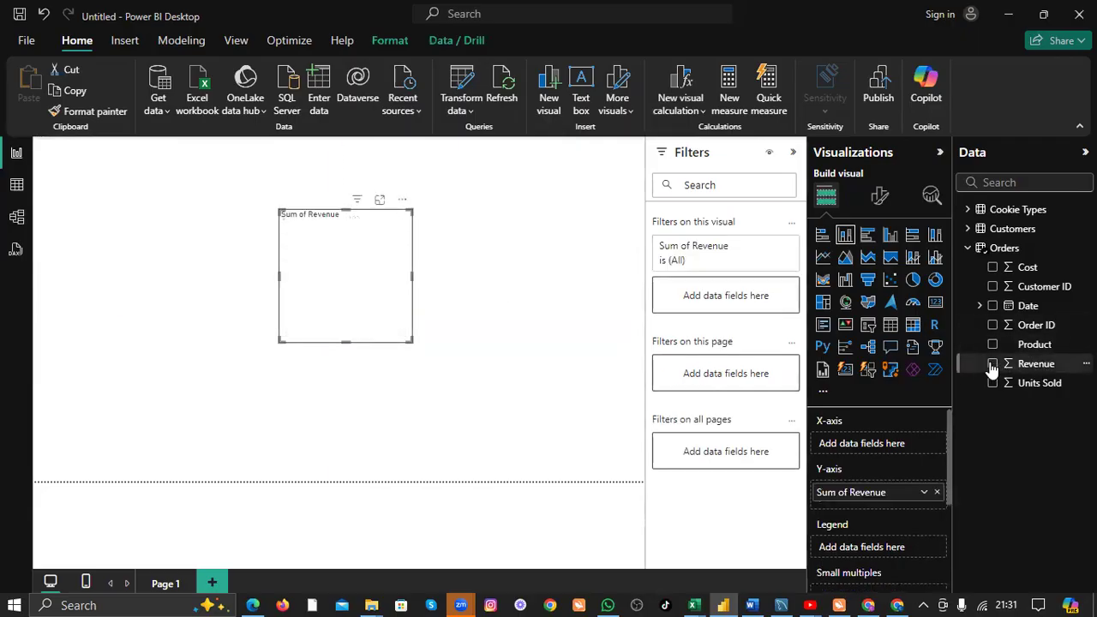
click(992, 345)
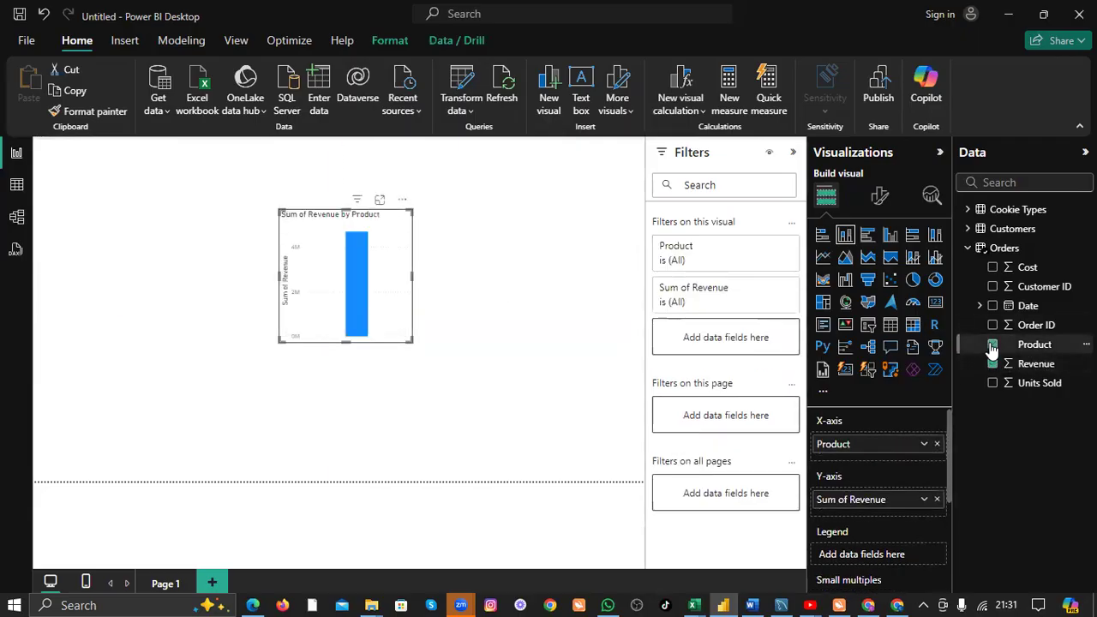
drag(407, 339, 576, 396)
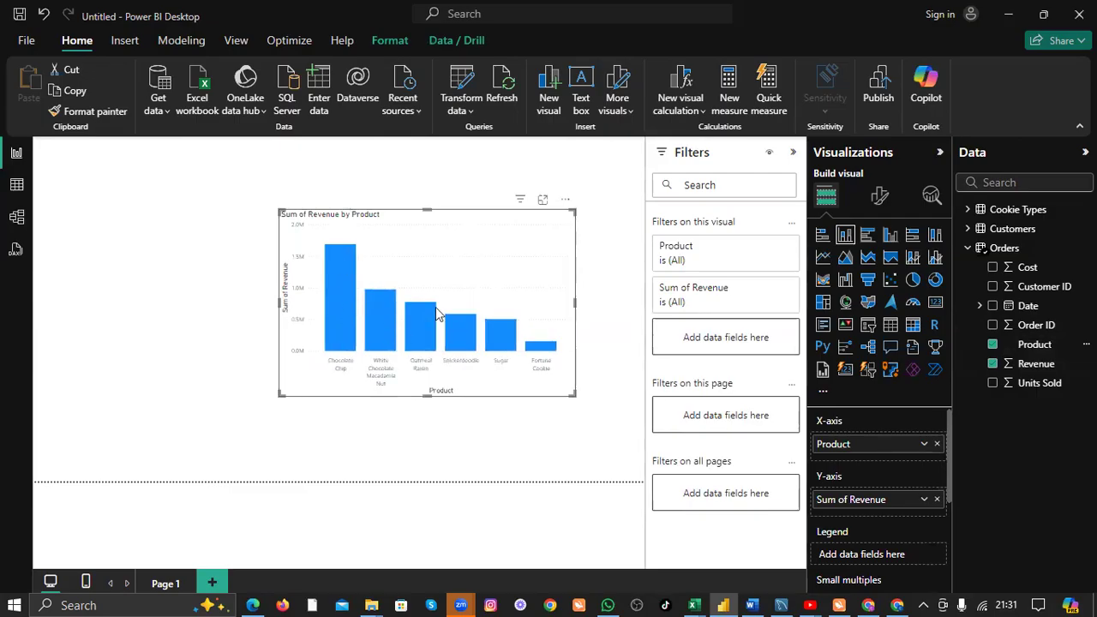
Replace Product with State from the Customers table on the chart's X-axis and enlarge the chart slightly.
click(991, 344)
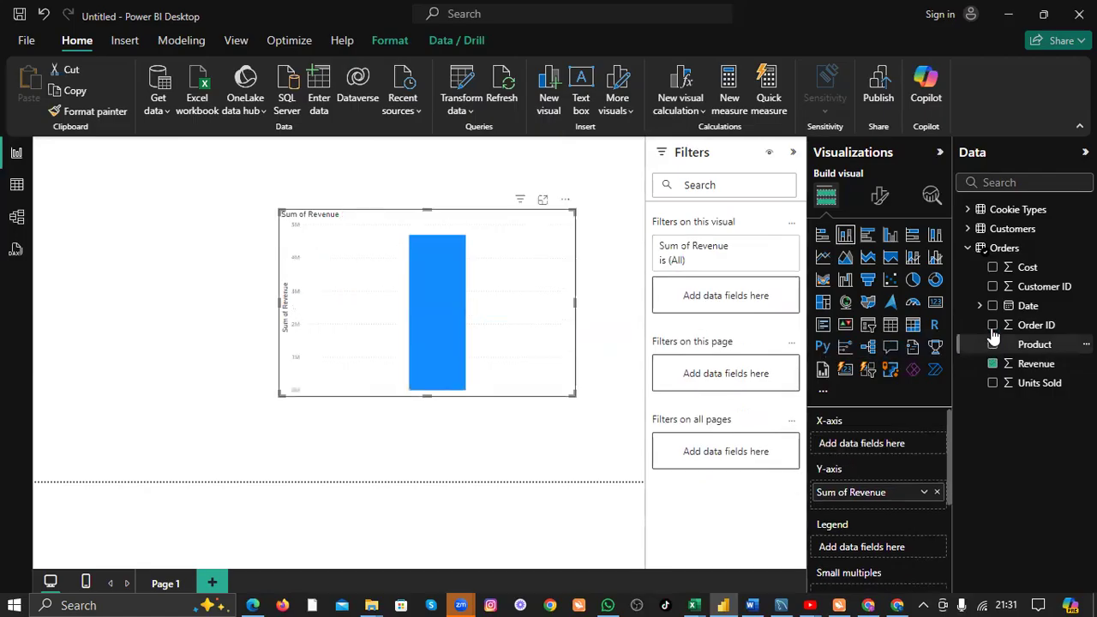
click(968, 248)
click(968, 229)
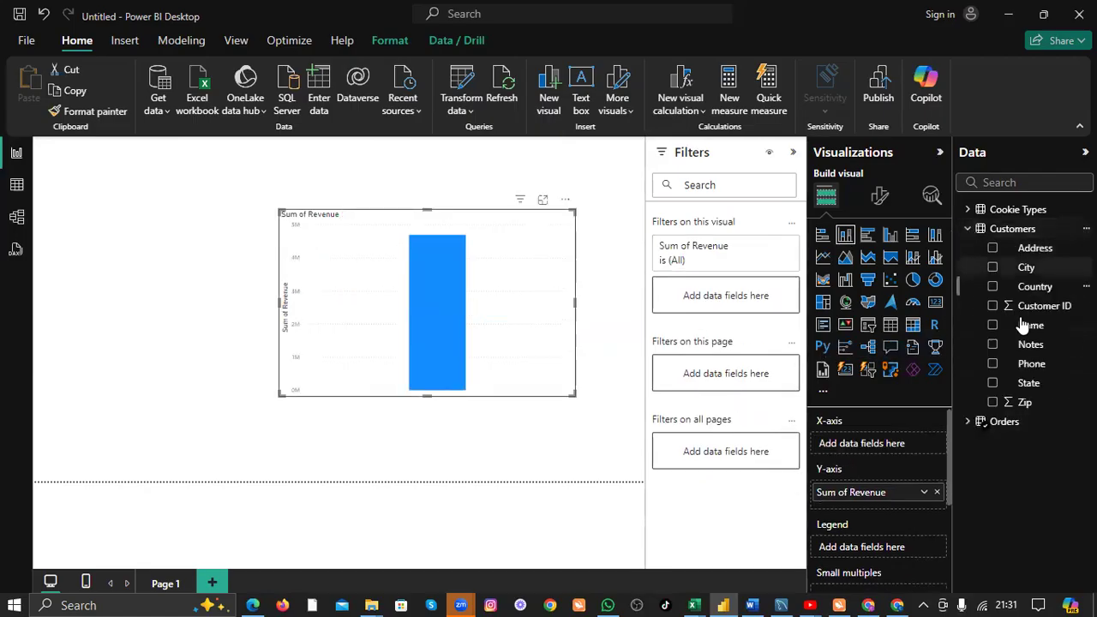
click(992, 384)
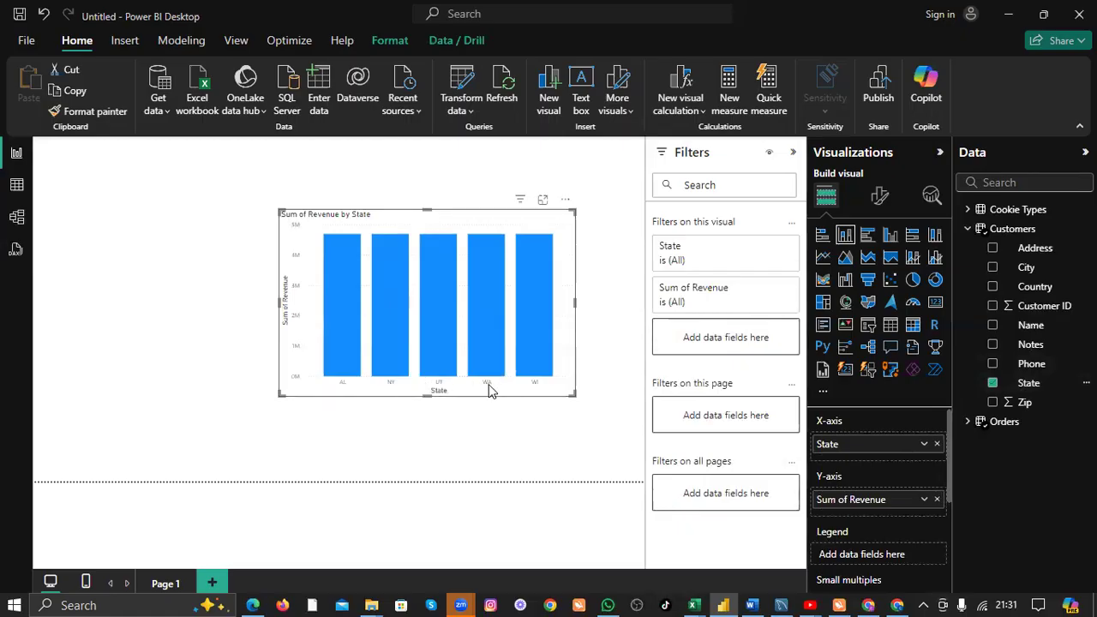
drag(575, 394, 615, 415)
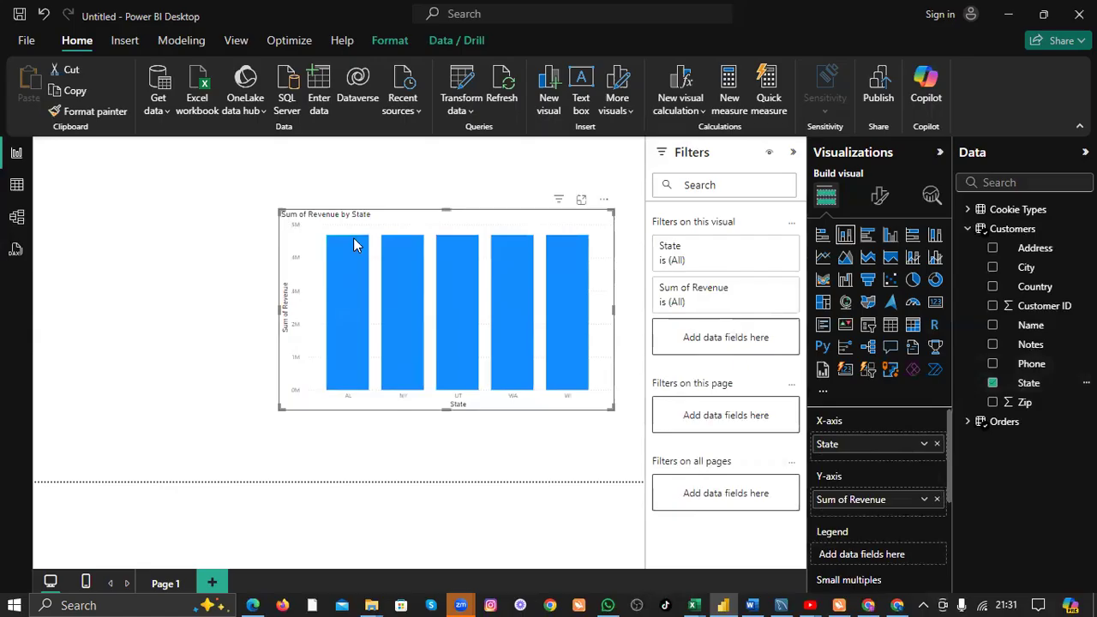
Compare the revenue columns per state with the selected Customers and Orders fields, and move the chart toward the page's upper left.
mouse_move(494, 308)
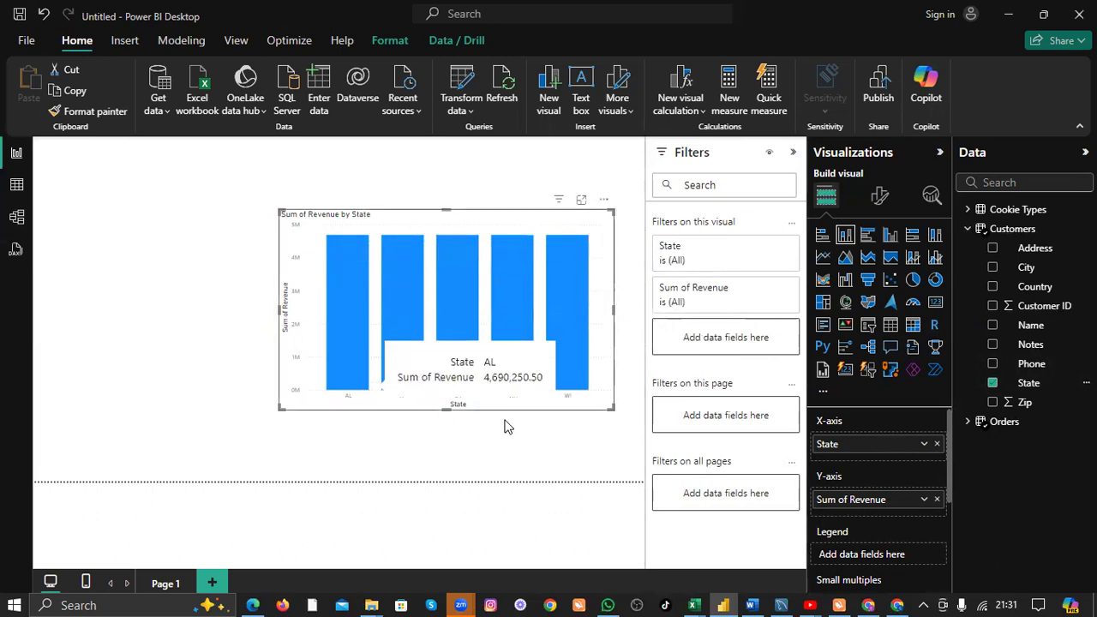
click(970, 229)
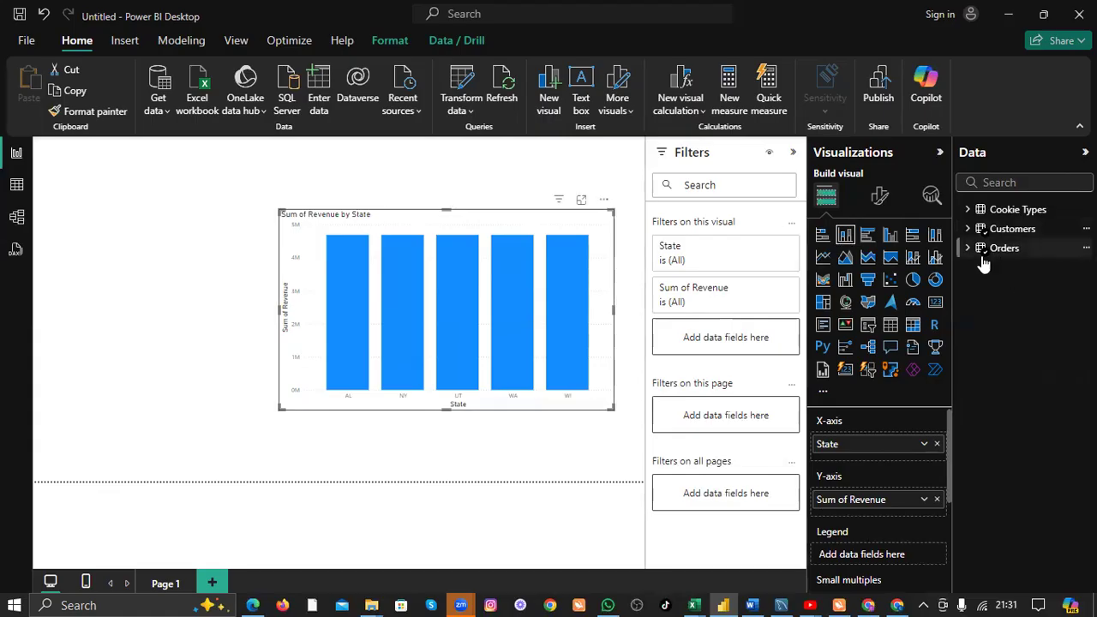
click(967, 229)
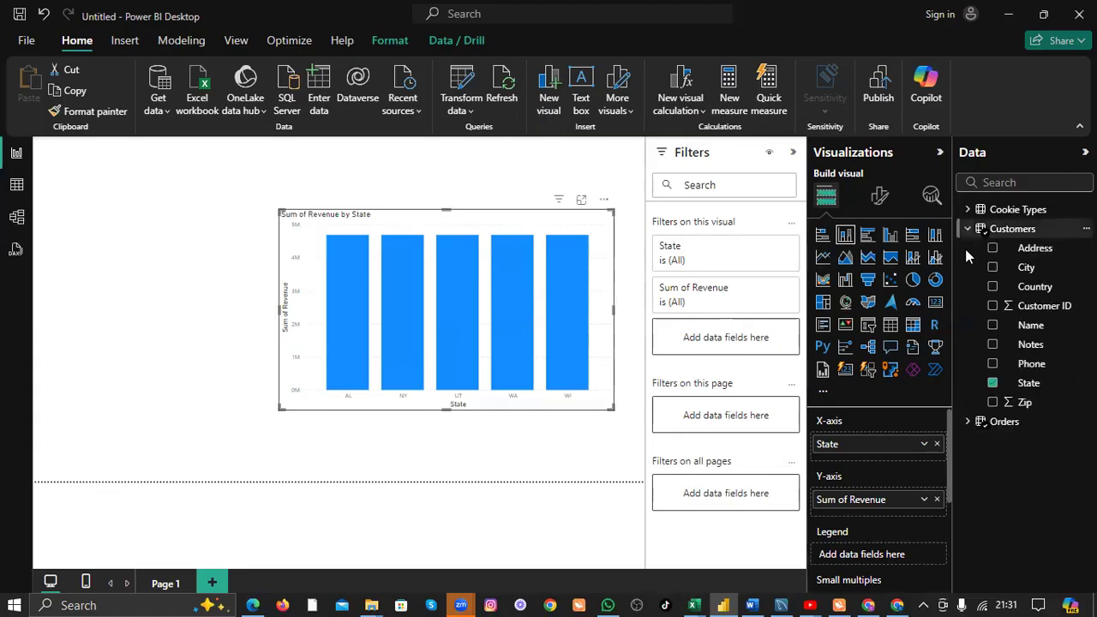
click(968, 422)
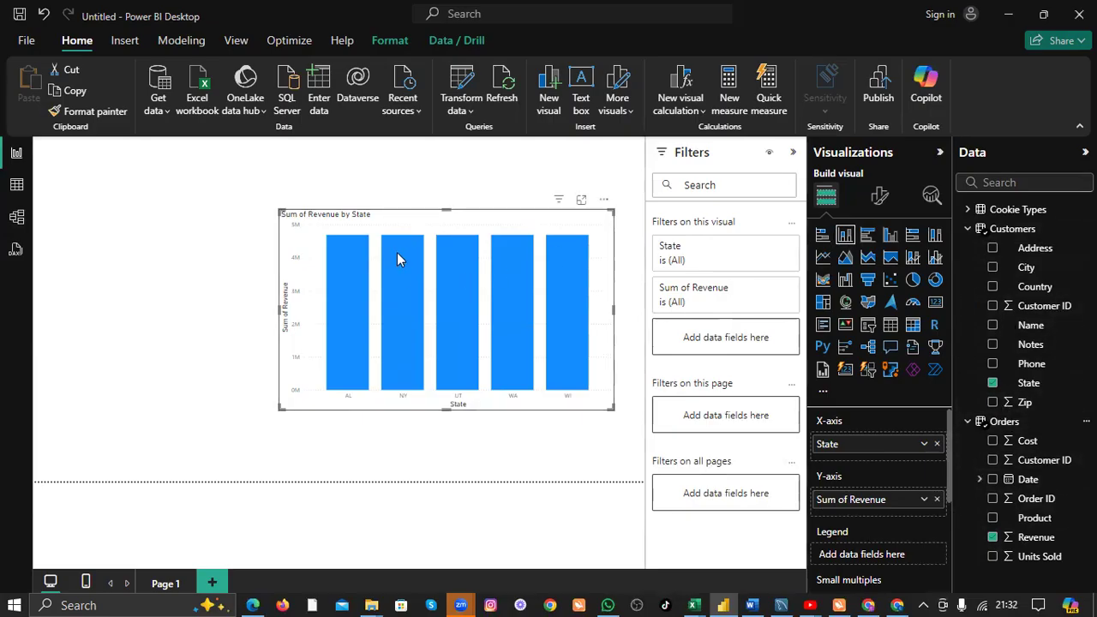
drag(381, 221, 288, 197)
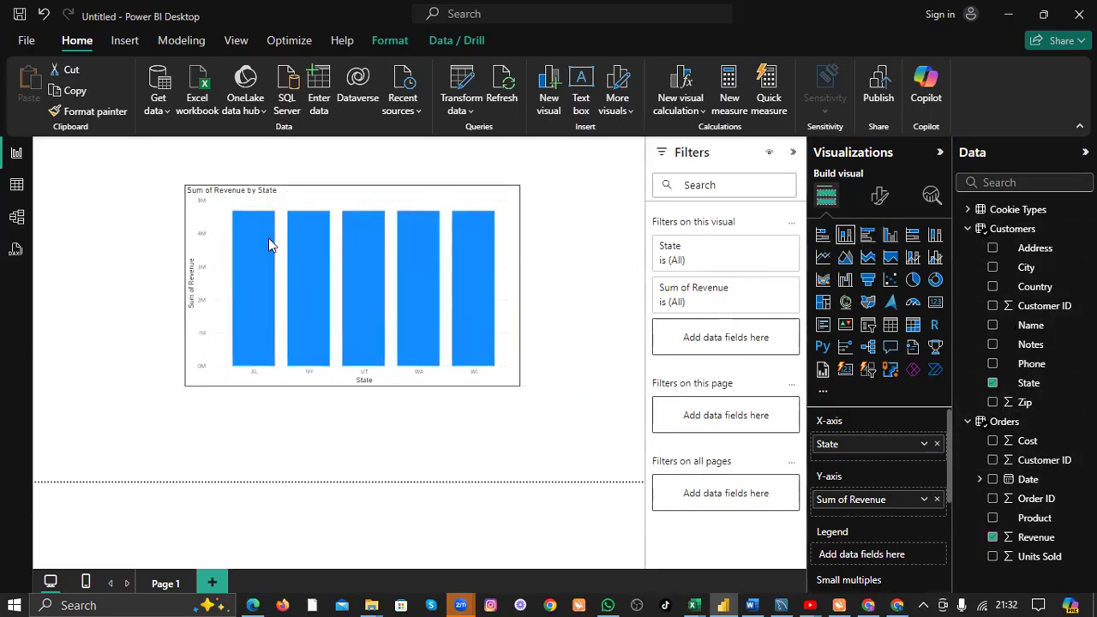
Return to the model view showing the Cookie Types, Orders and Customers tables.
click(17, 216)
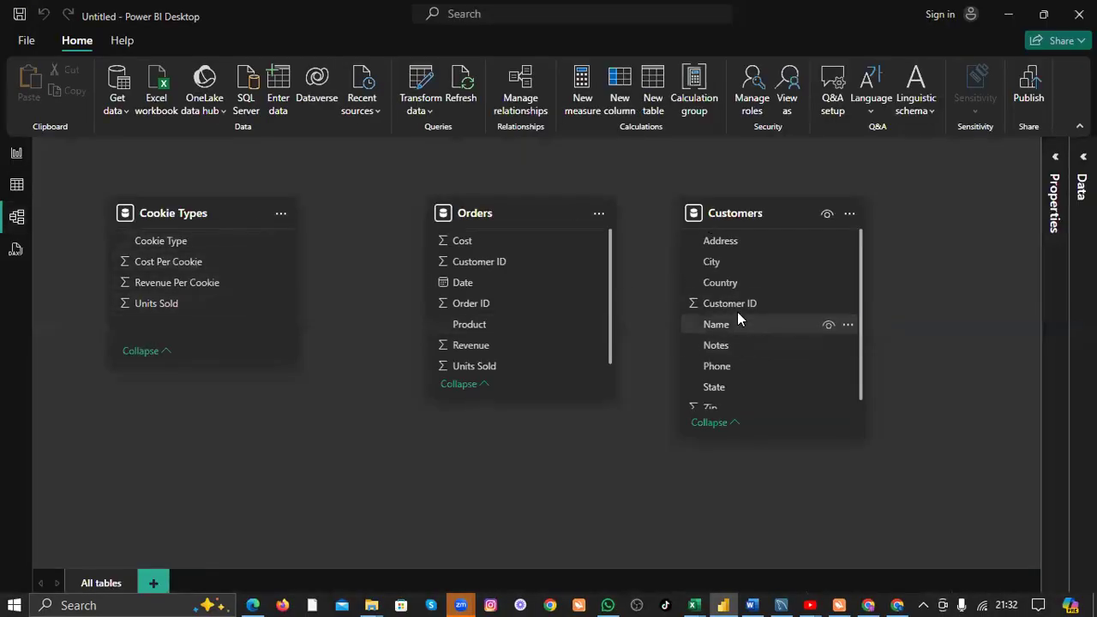
Create one-to-many relationships from Customers to Orders on Customer ID and from Cookie Types' Cookie Type to Orders' Product.
drag(735, 303, 524, 261)
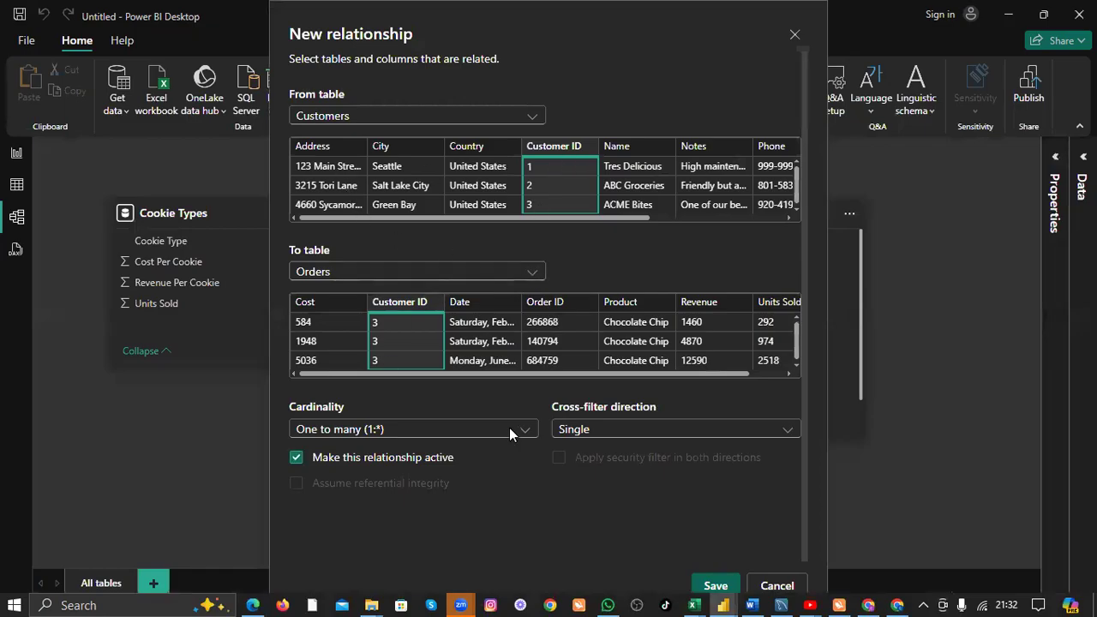
click(718, 582)
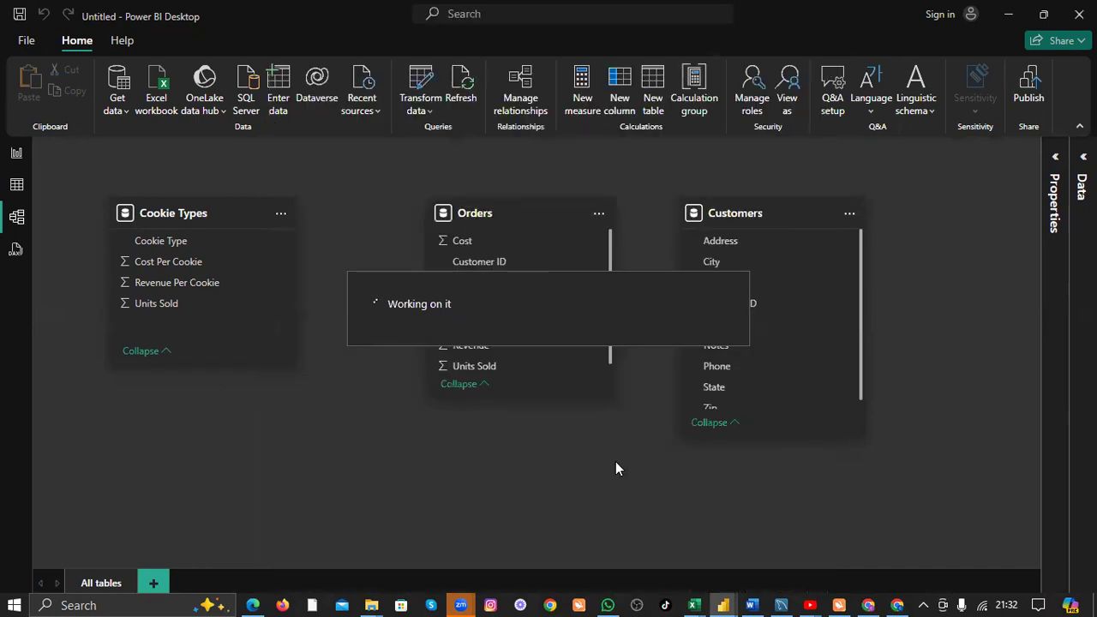
drag(182, 243, 484, 325)
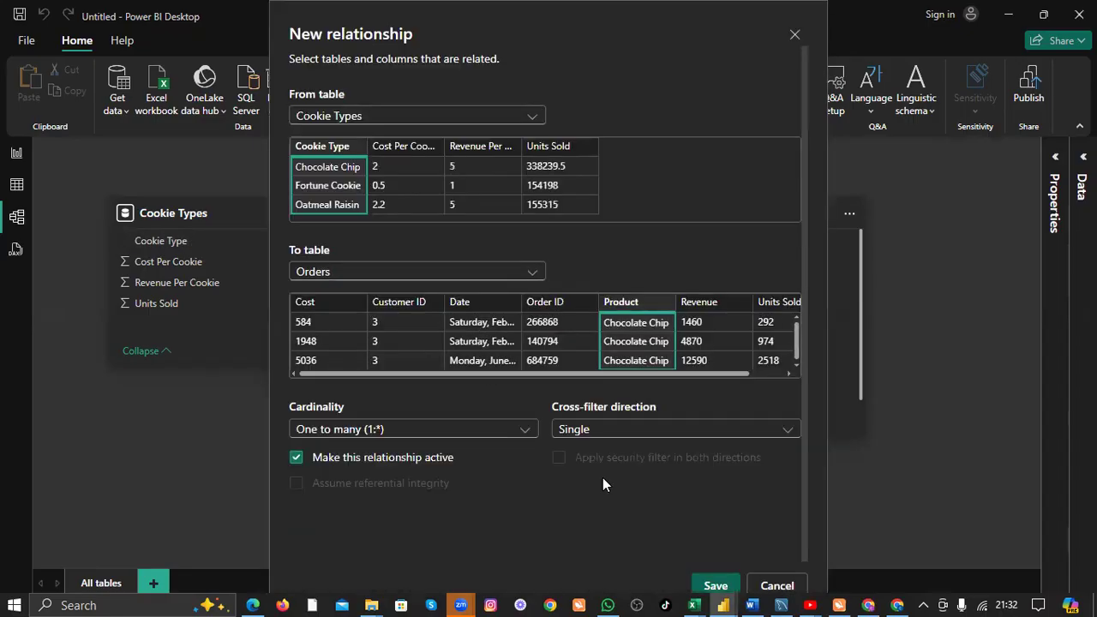
click(718, 584)
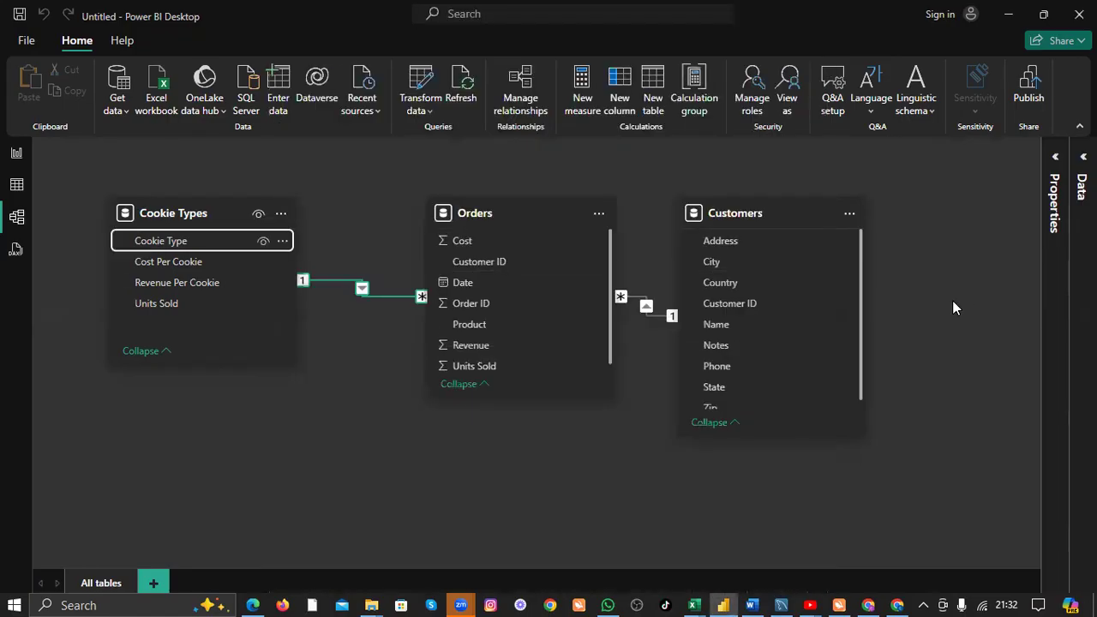
Switch to the report view and collapse the field lists of the Orders and Customers tables.
click(15, 155)
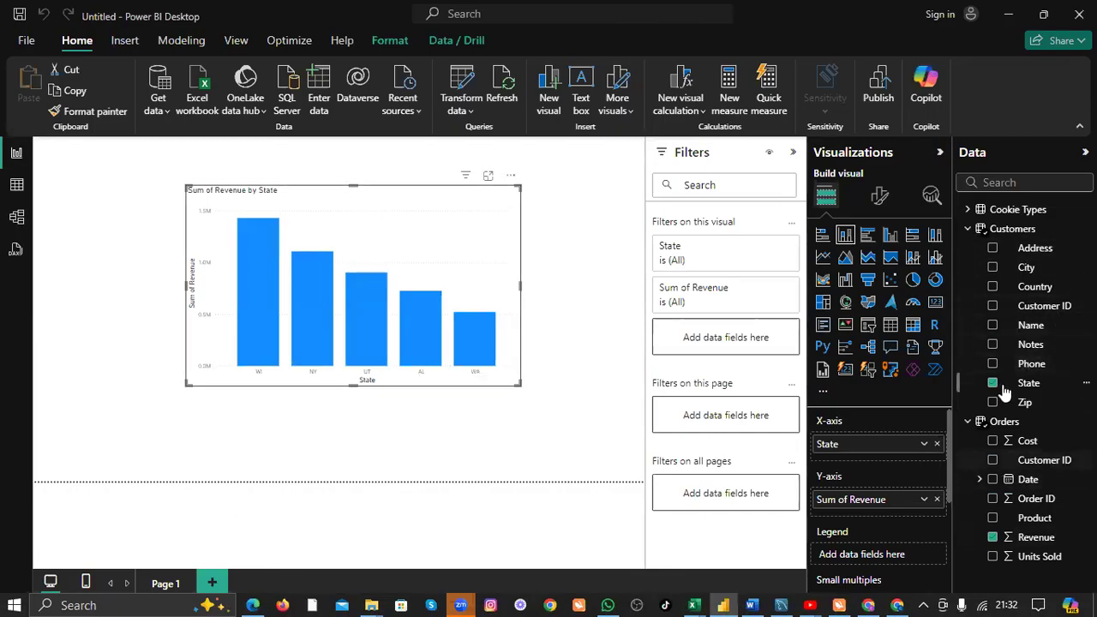
click(968, 421)
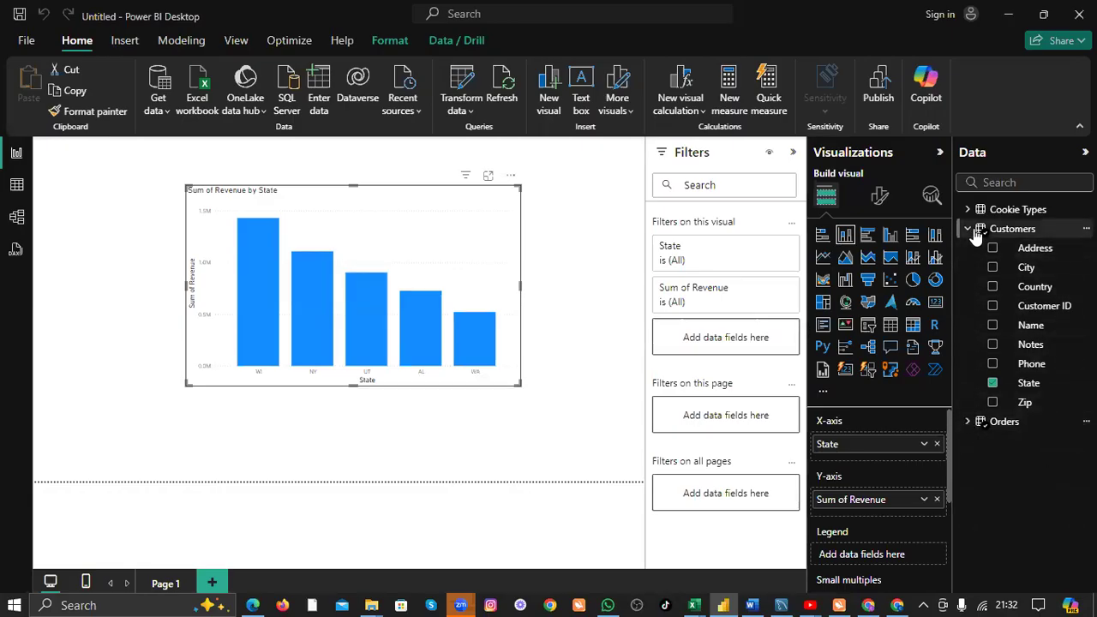
click(969, 229)
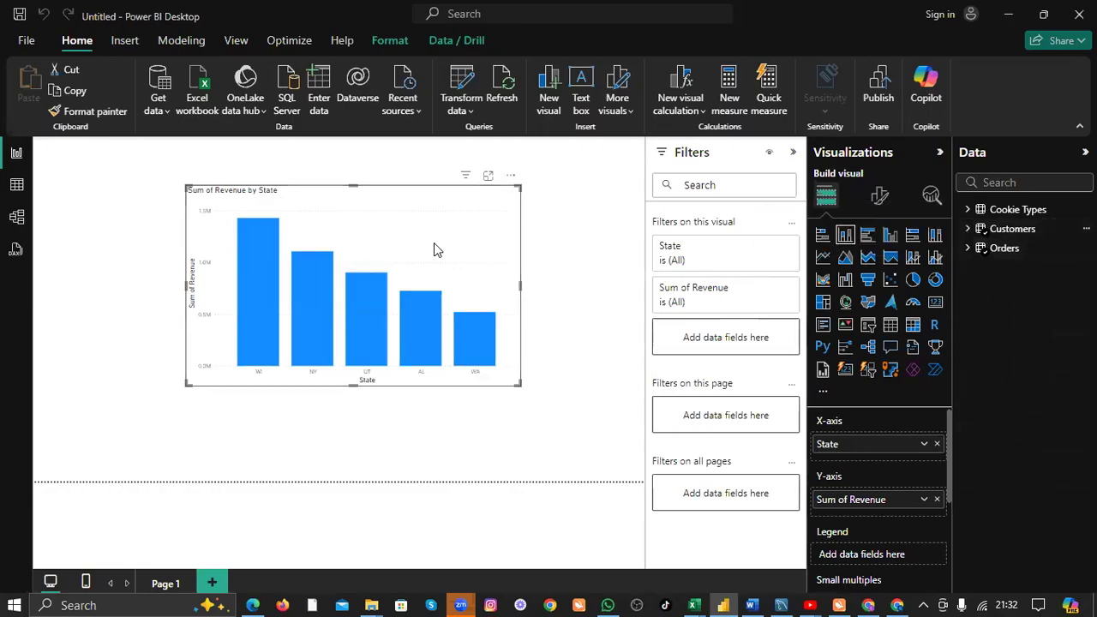
Remove the Sum of Revenue by State column chart from the report page.
drag(518, 383, 589, 437)
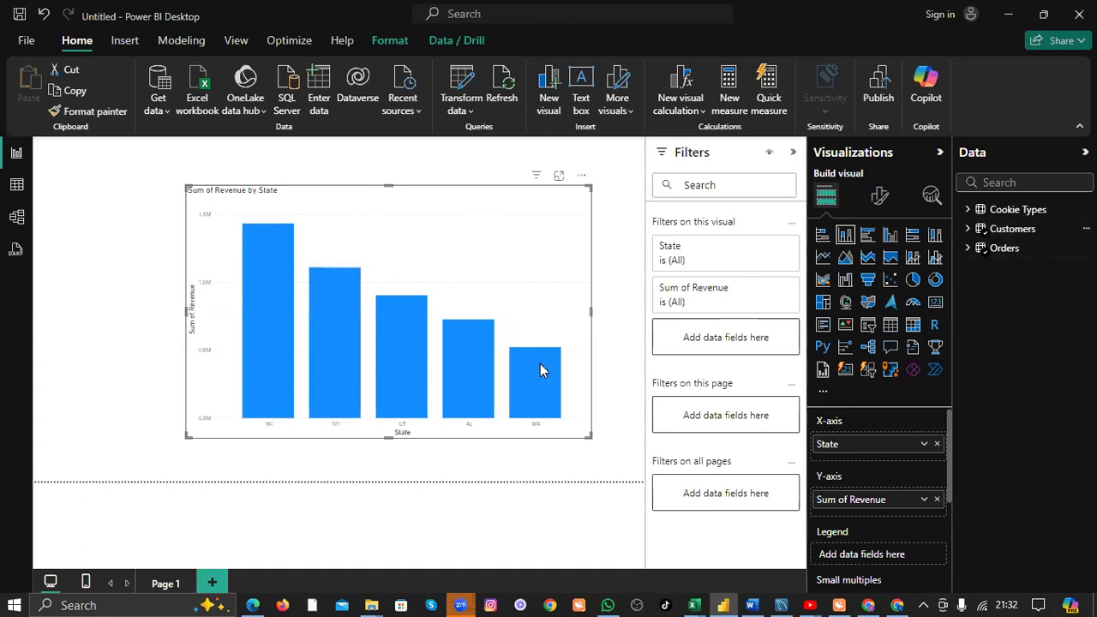
mouse_move(556, 381)
click(581, 176)
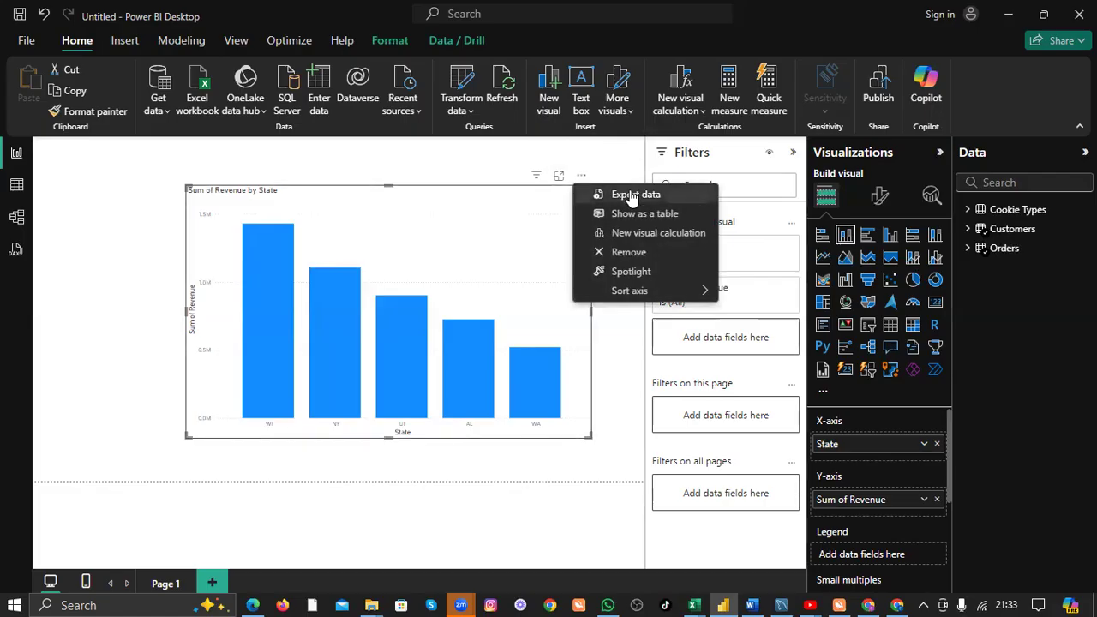
click(638, 253)
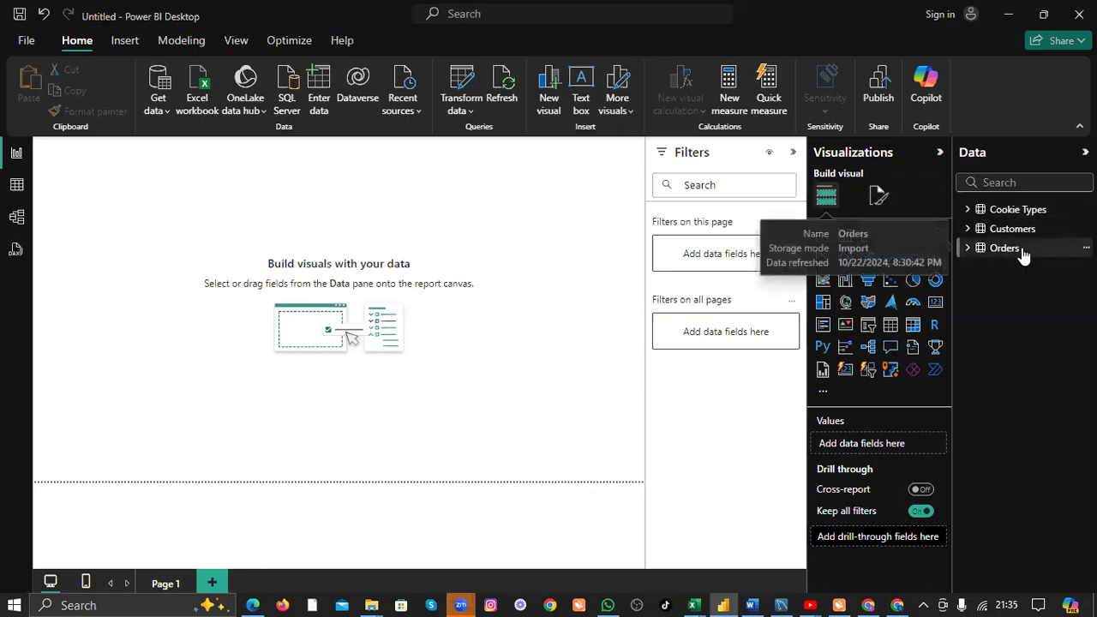
Review the fields of the Cookie Types and Orders tables, collapsing each table again.
click(973, 210)
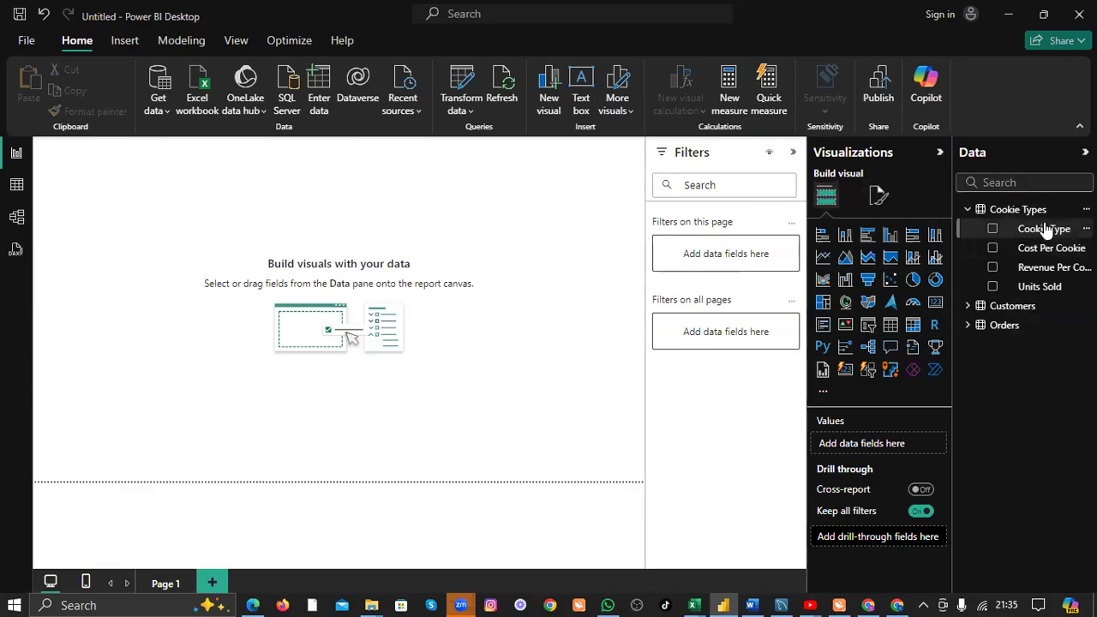
click(968, 211)
click(972, 248)
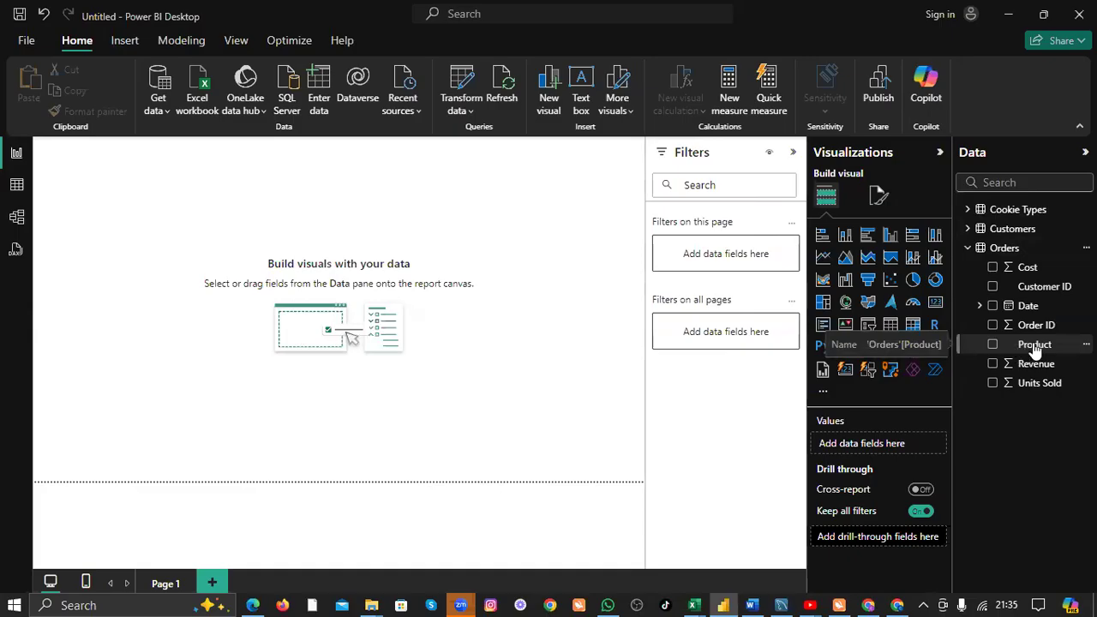
click(967, 249)
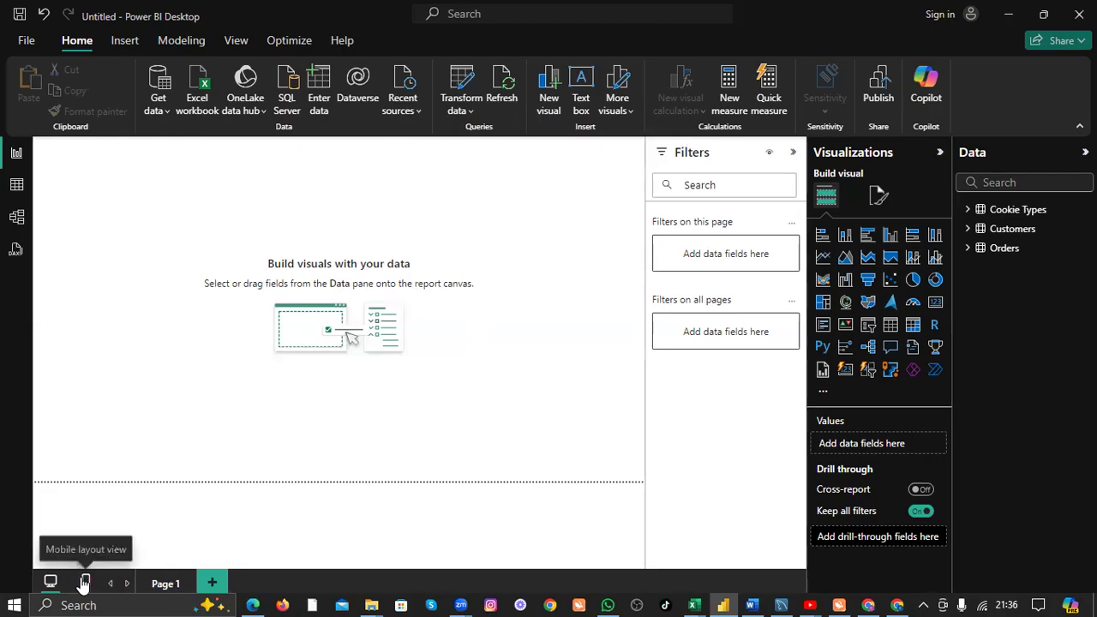
Add two blank pages to the report and delete both of them.
click(212, 583)
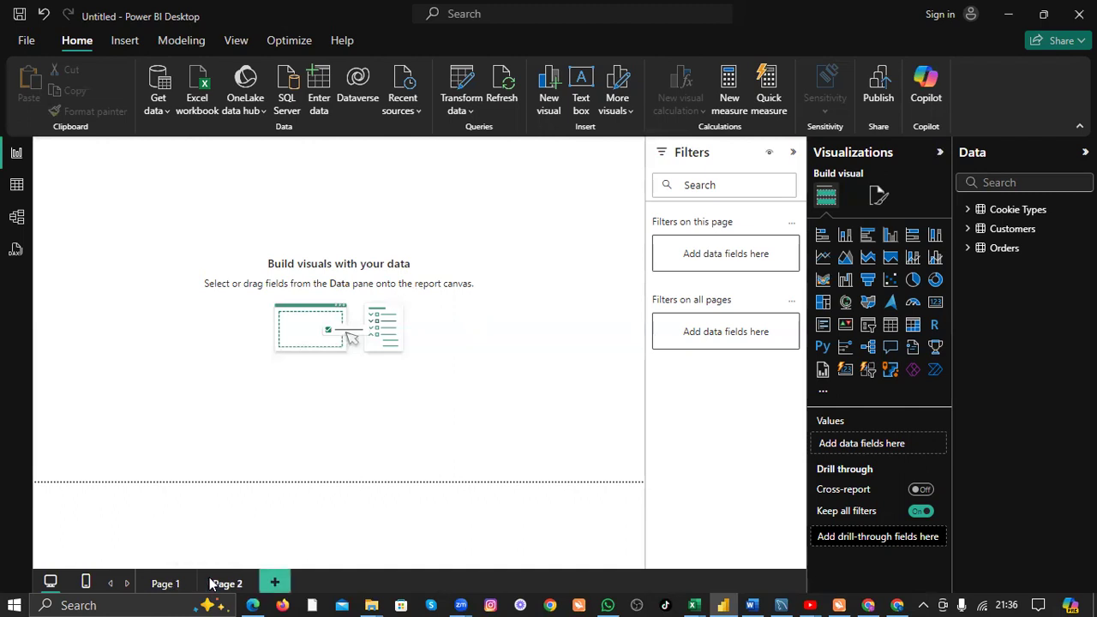
click(275, 583)
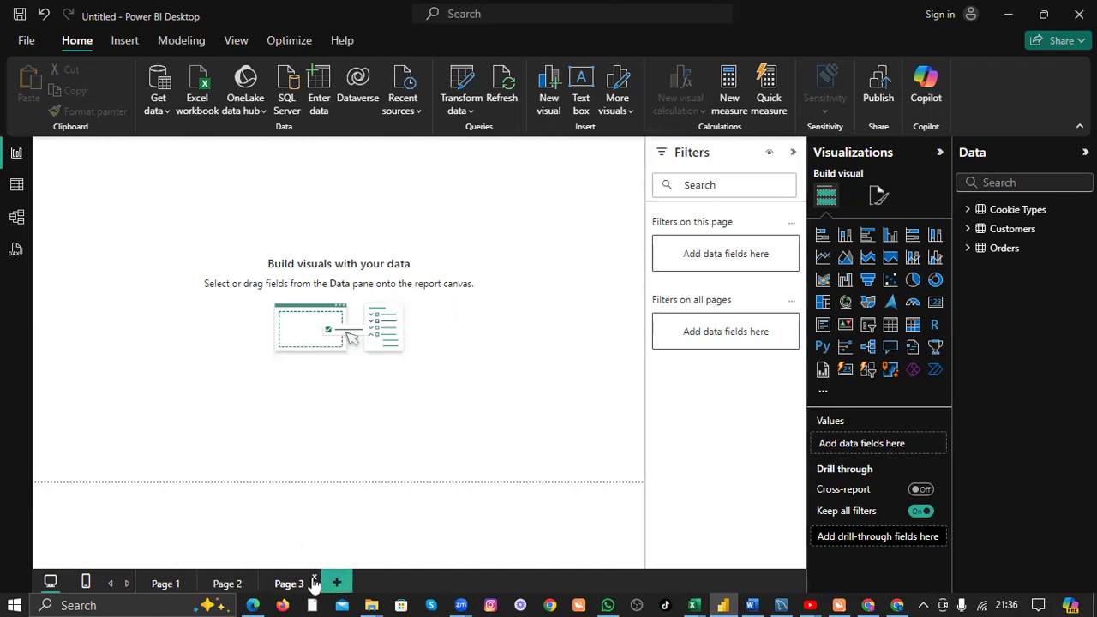
click(313, 579)
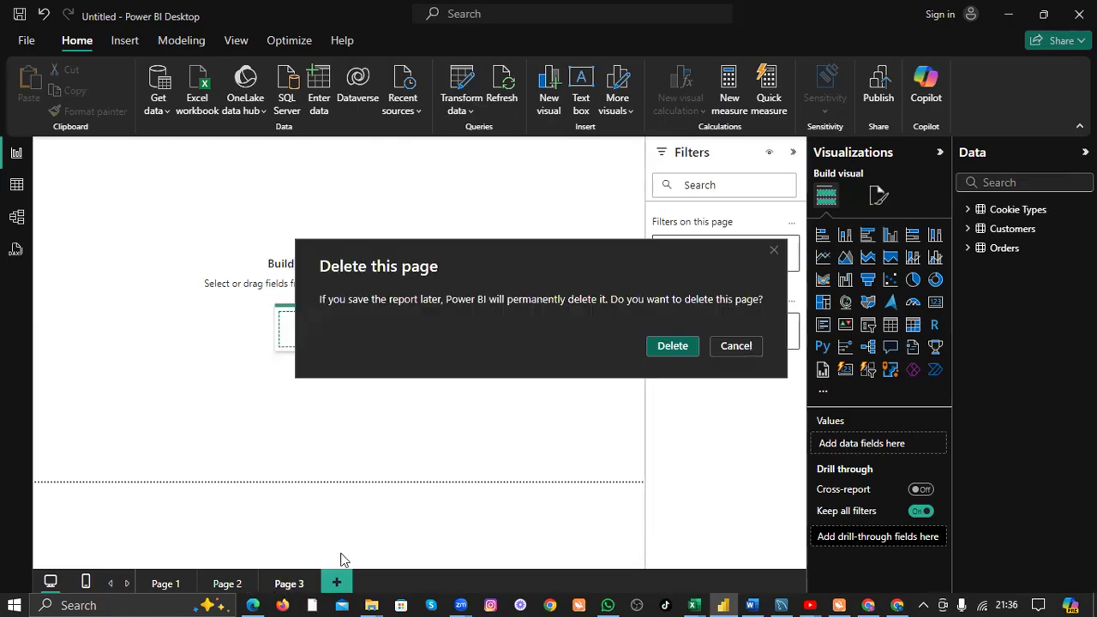
click(679, 348)
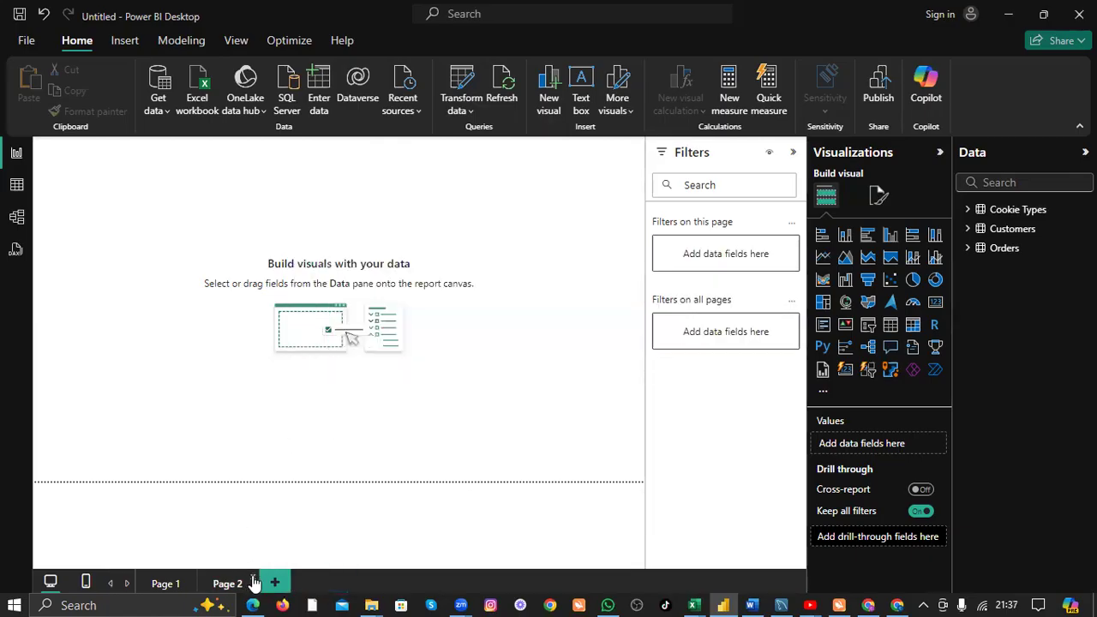
click(254, 582)
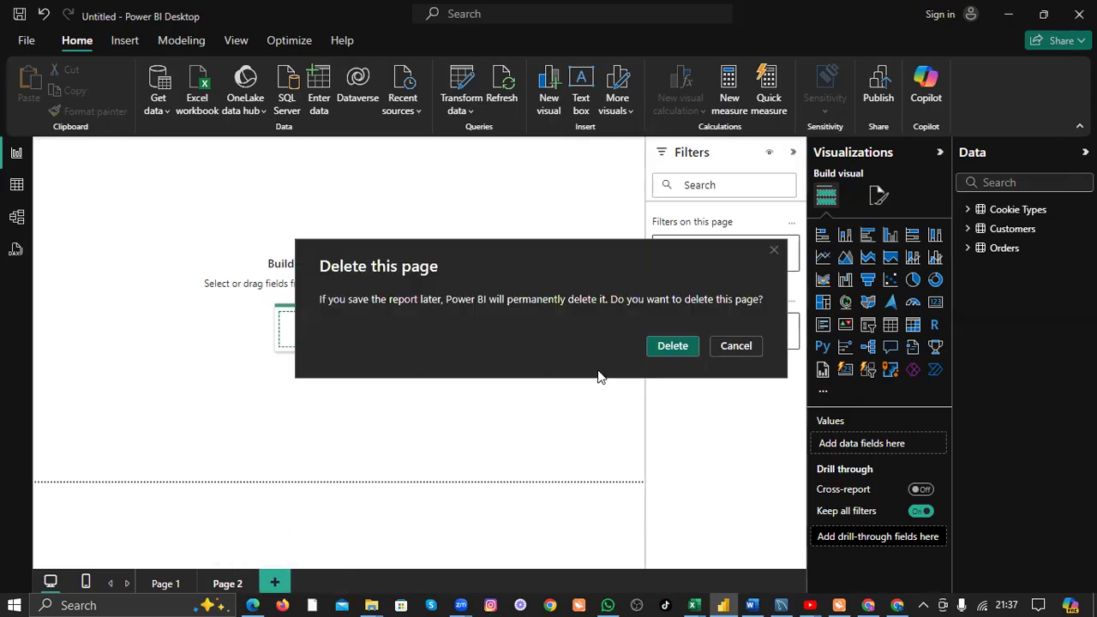
click(671, 345)
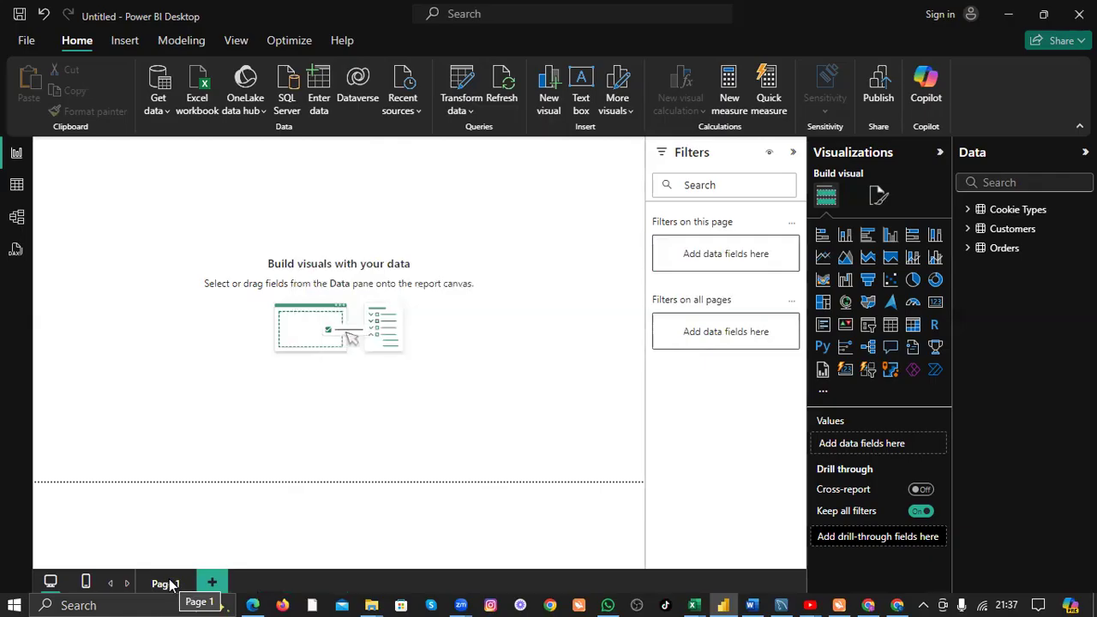
Rename the report page Page 1 as Report.
key(BackSpace)
key(BackSpace)
key(BackSpace)
key(BackSpace)
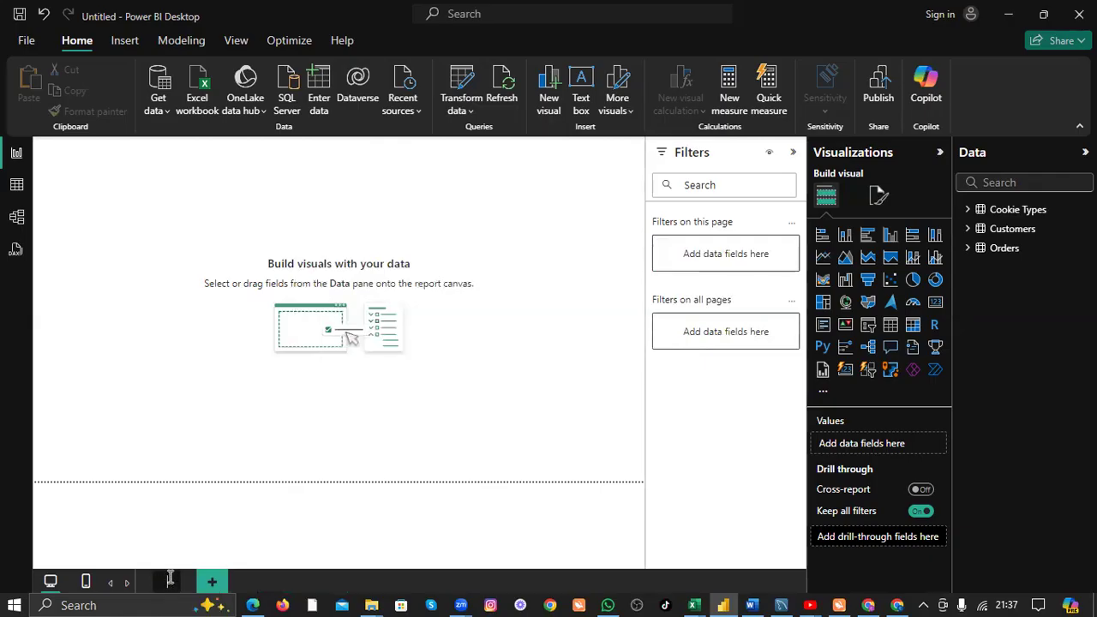
text(Report)
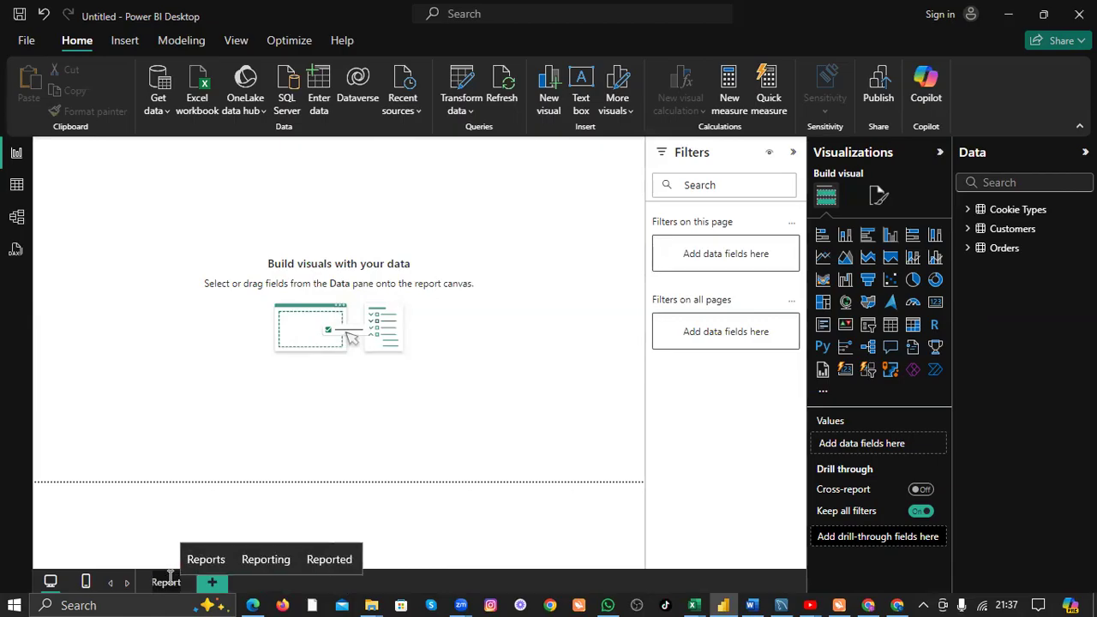
click(194, 408)
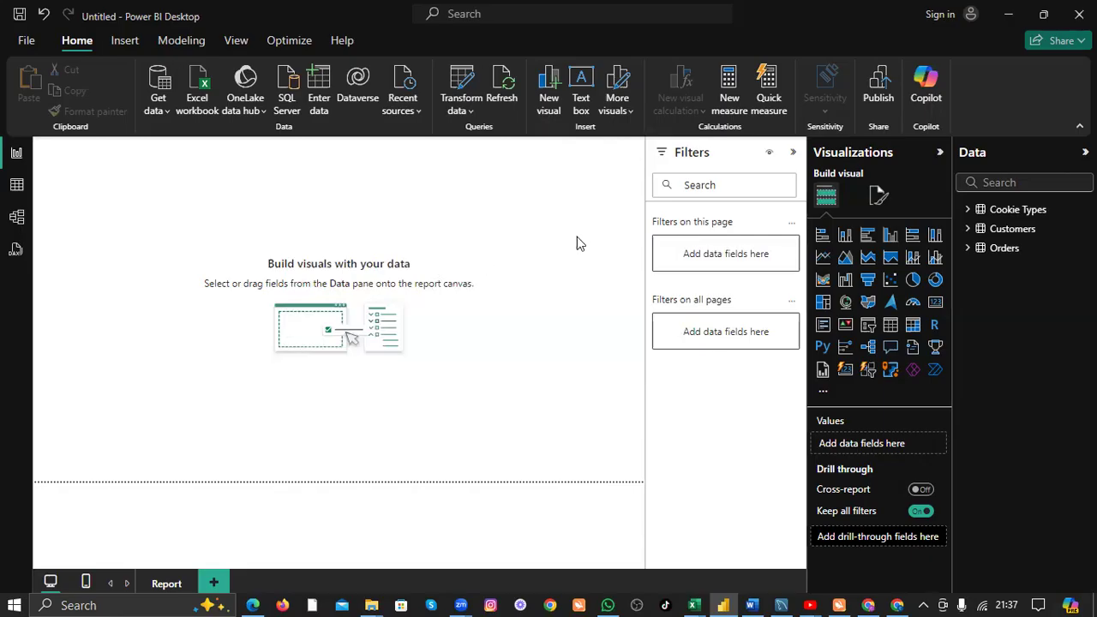
Expand the Orders table's field list, switch to Word and create a new blank document.
click(1018, 230)
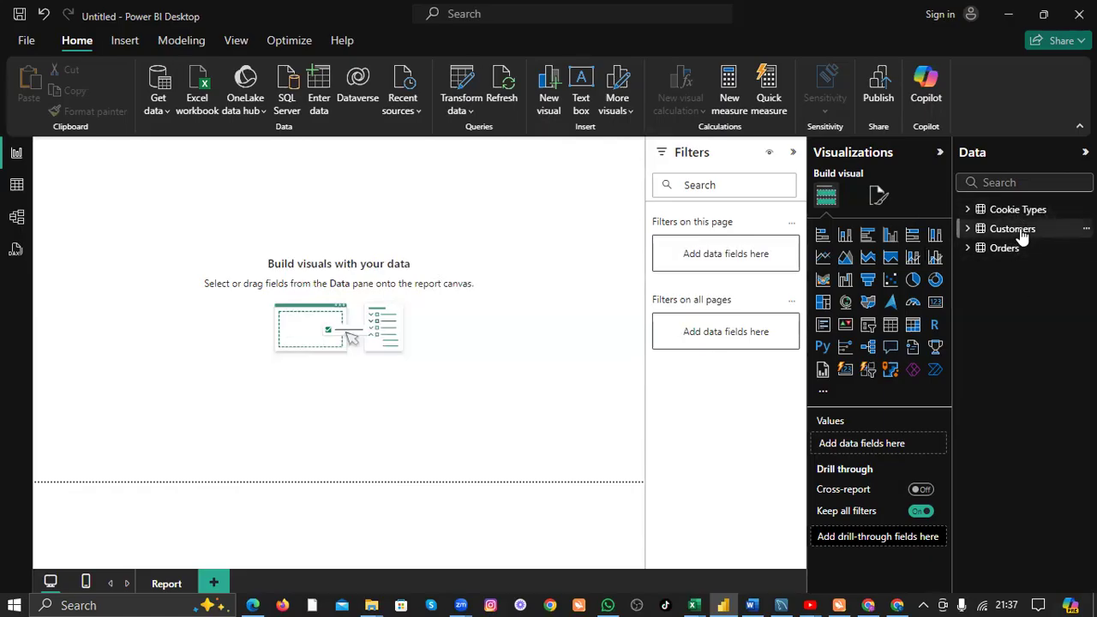
click(968, 248)
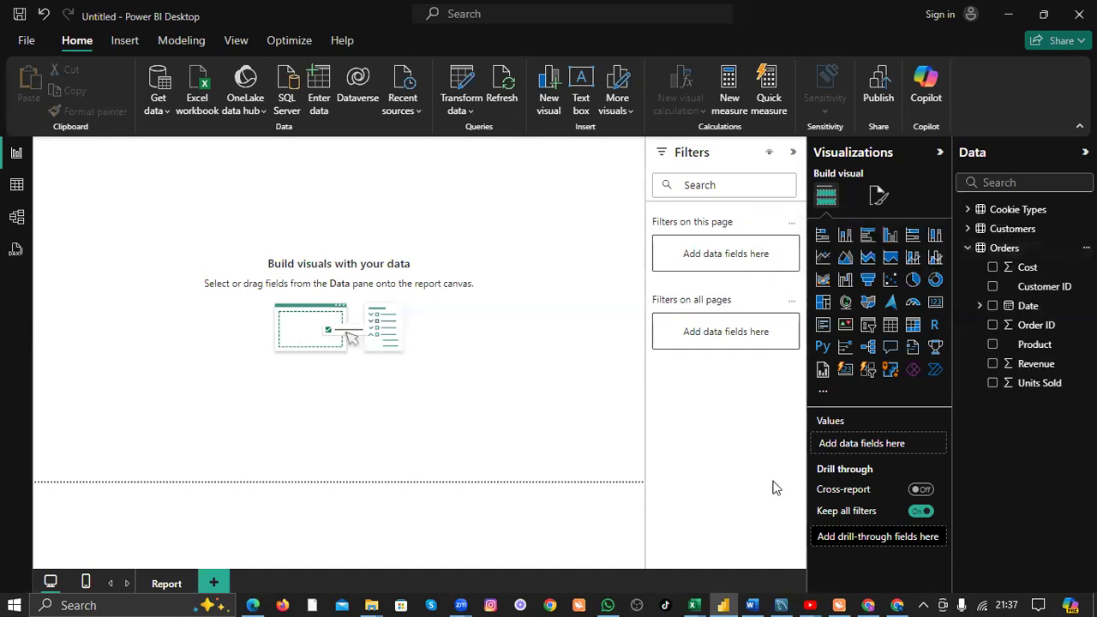
click(752, 602)
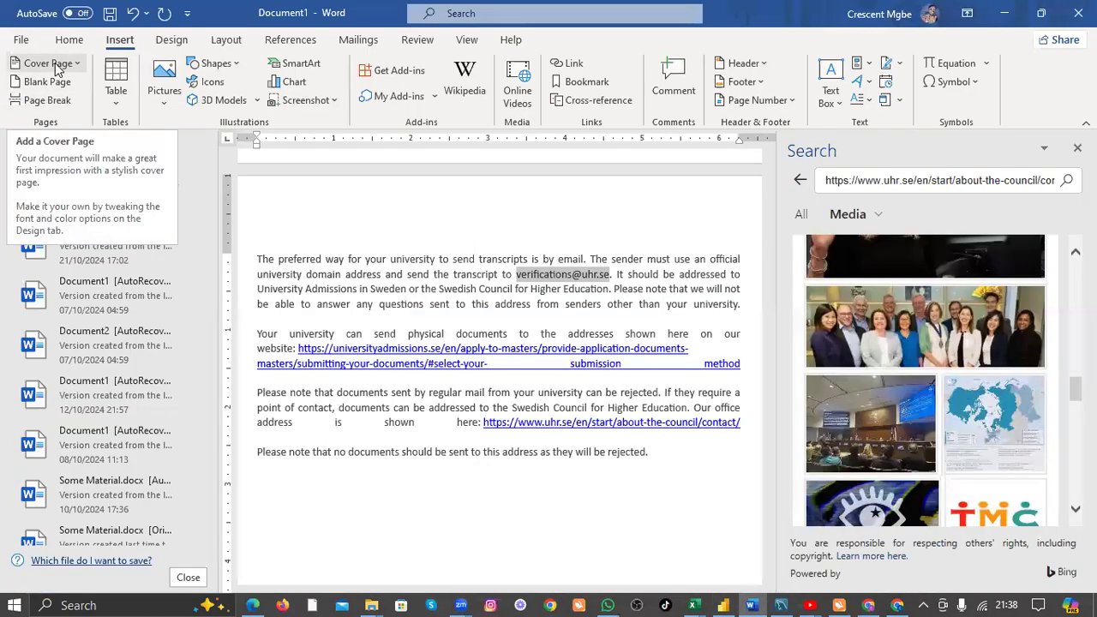
click(22, 39)
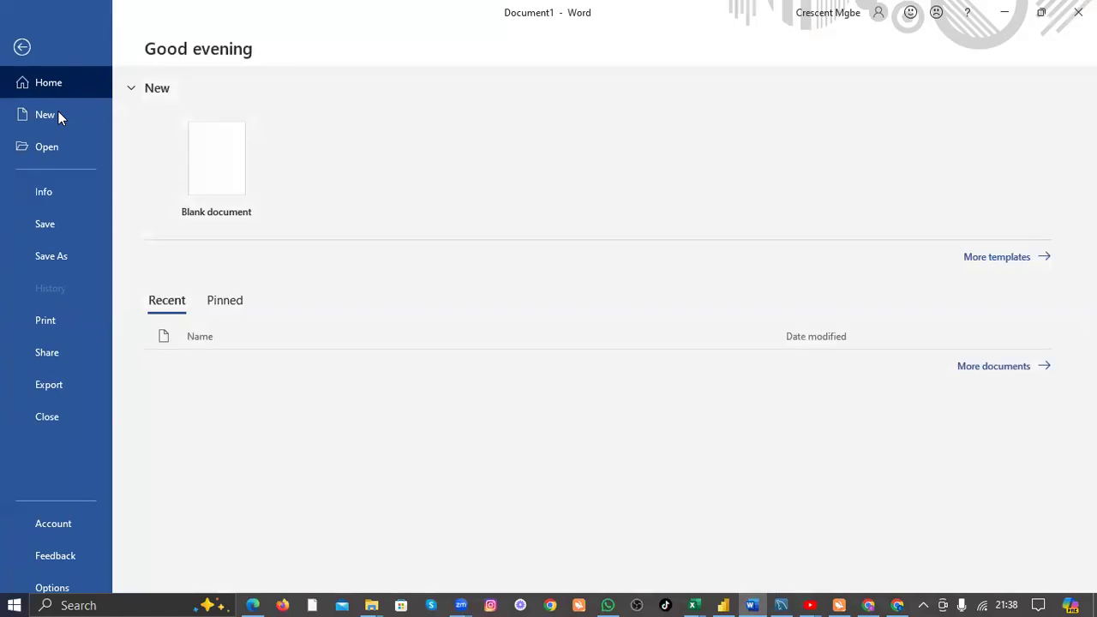
click(59, 111)
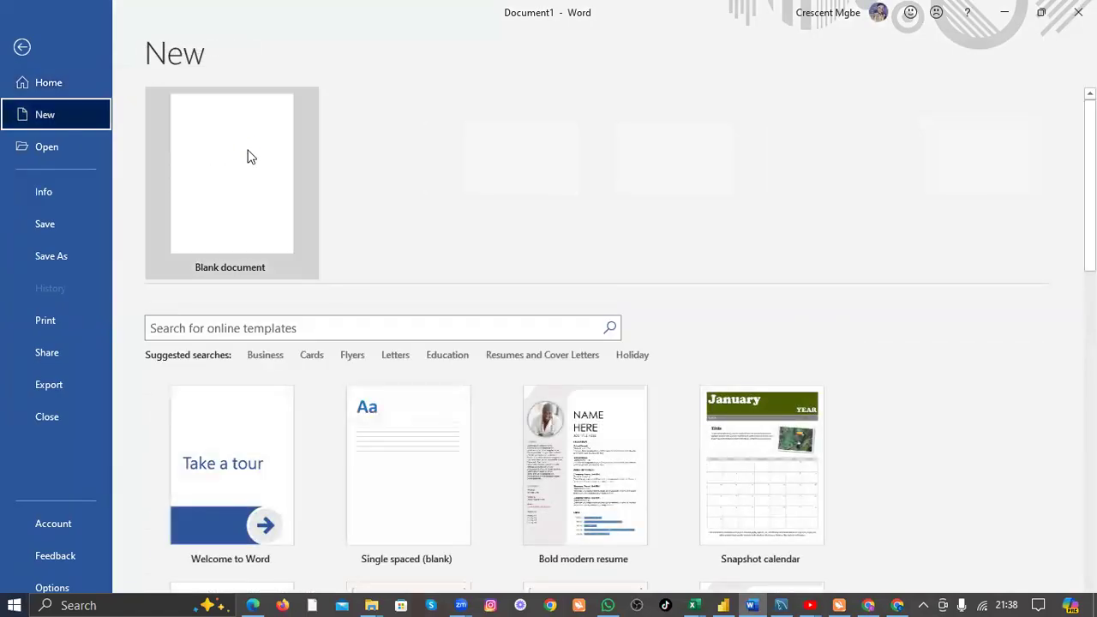
click(248, 163)
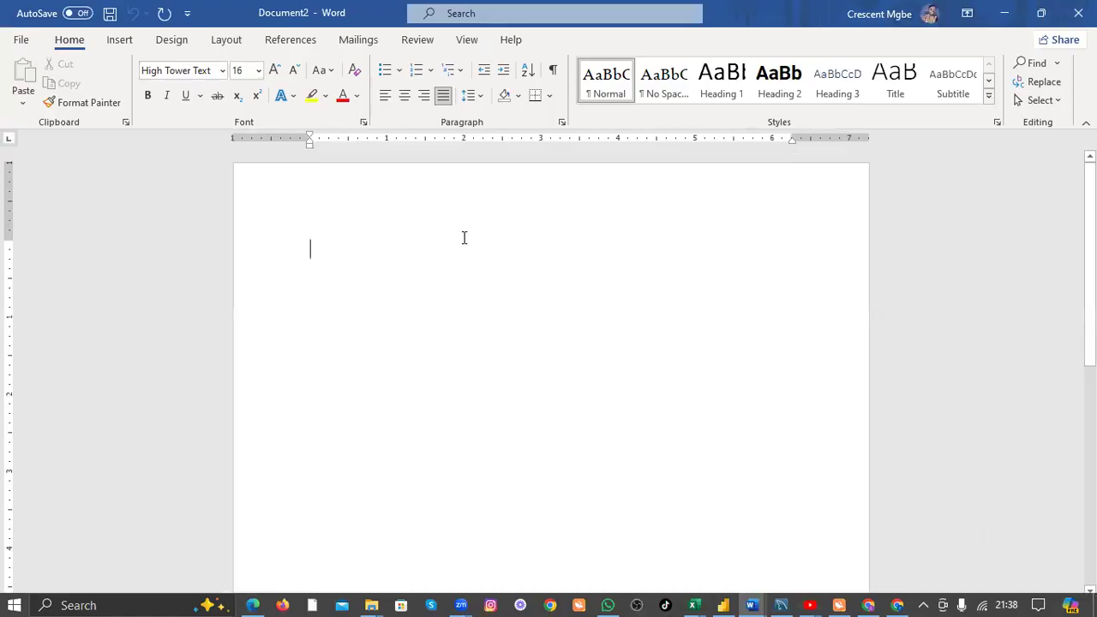
Enter the heading KPI in the blank document and start a numbered list on the line below.
text(KPI)
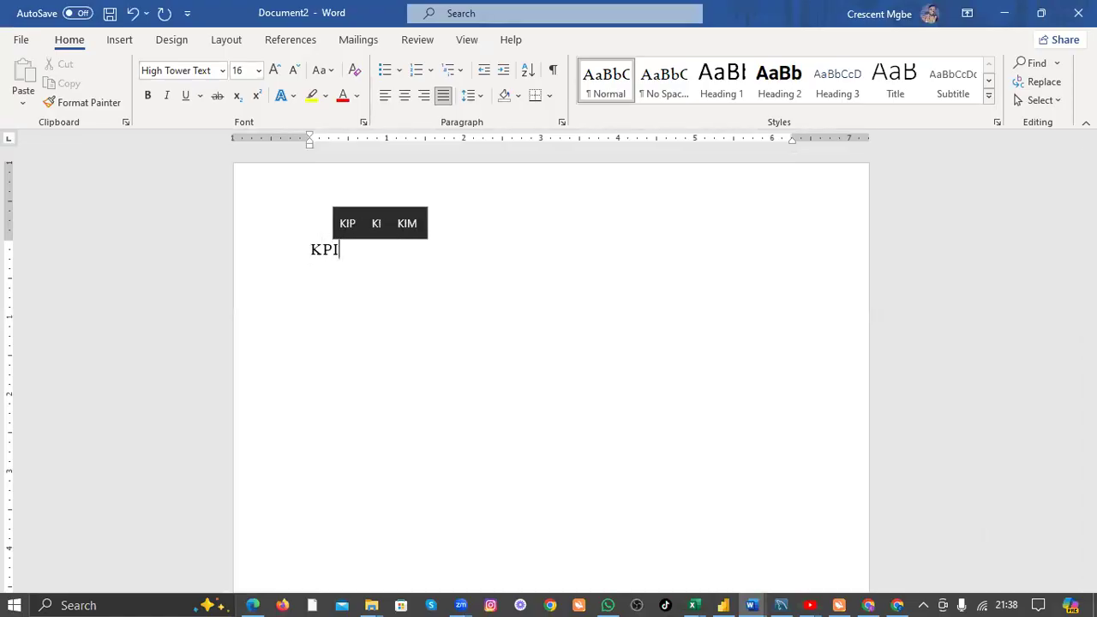
key(Return)
text(1.)
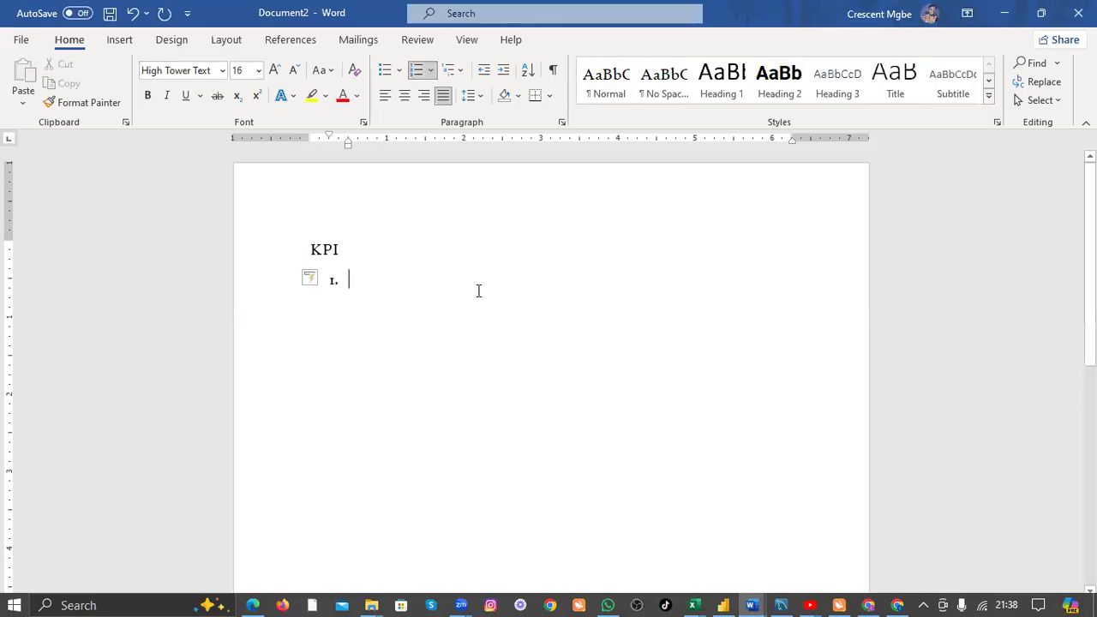
Check the Orders fields in Power BI, return to Word's Document2 and enter GET THE TOTAL REVENUE as the first KPI.
click(723, 603)
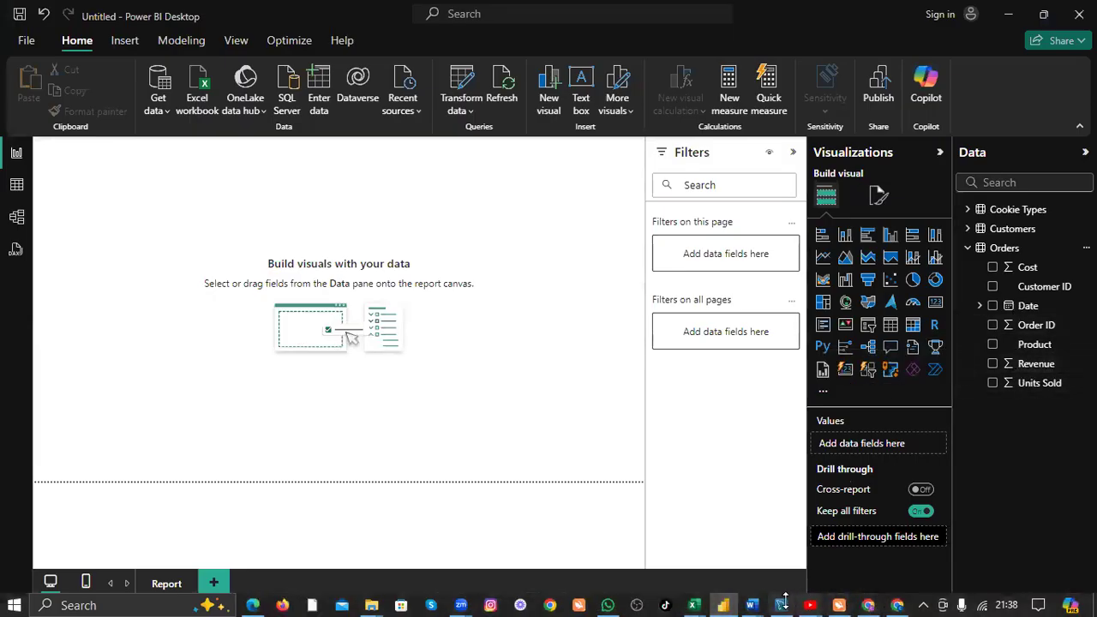
mouse_move(751, 605)
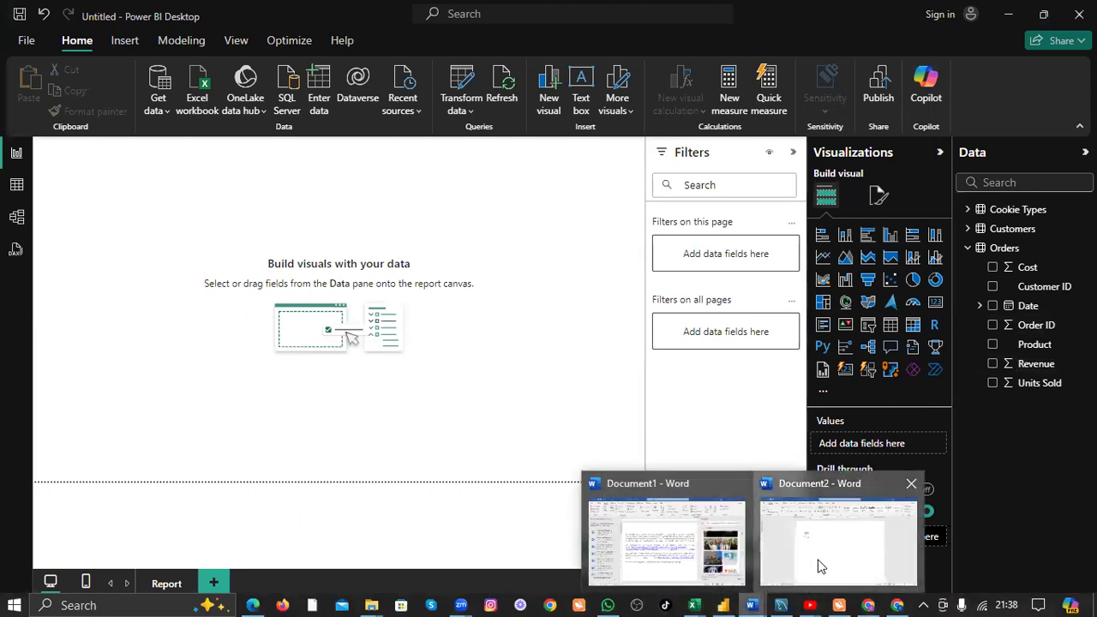
click(823, 557)
text(T TH)
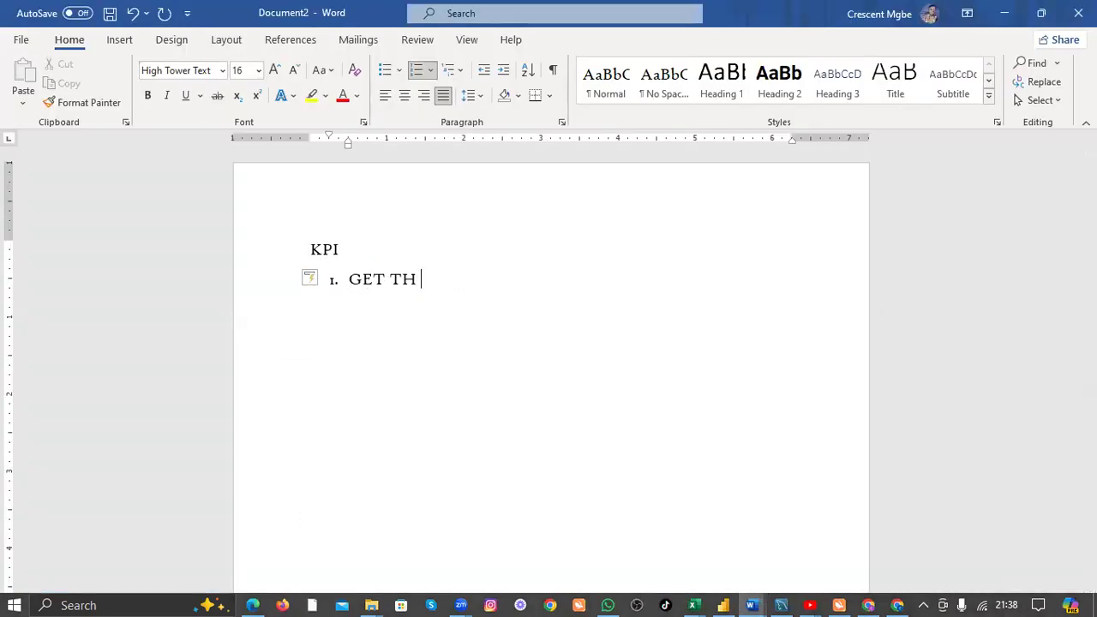
text(E TOT)
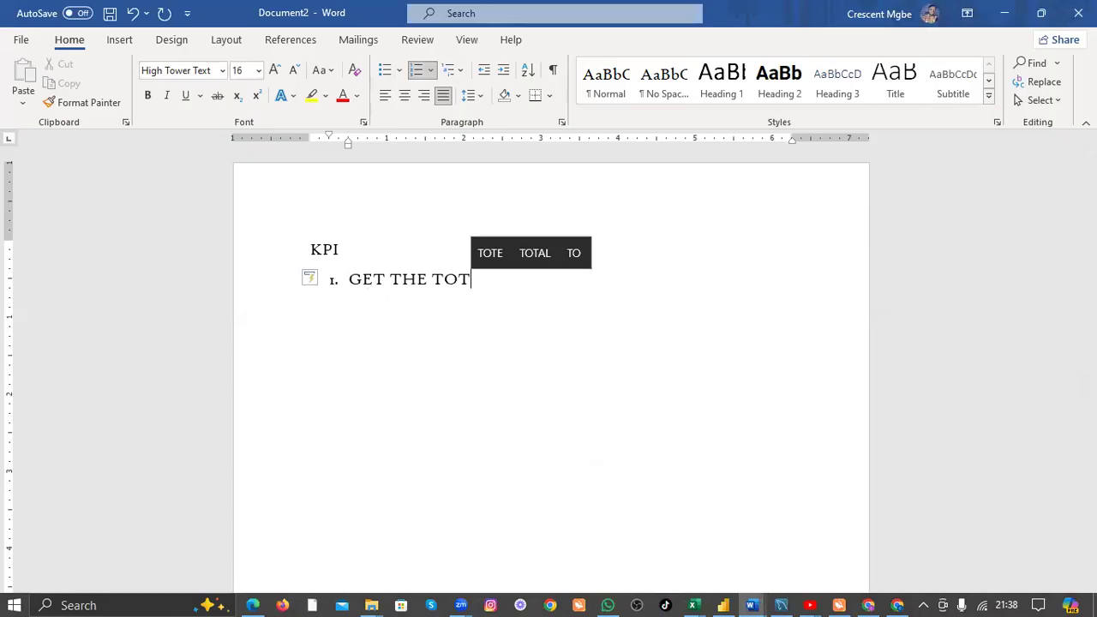
text(AL REVENE)
key(BackSpace)
key(BackSpace)
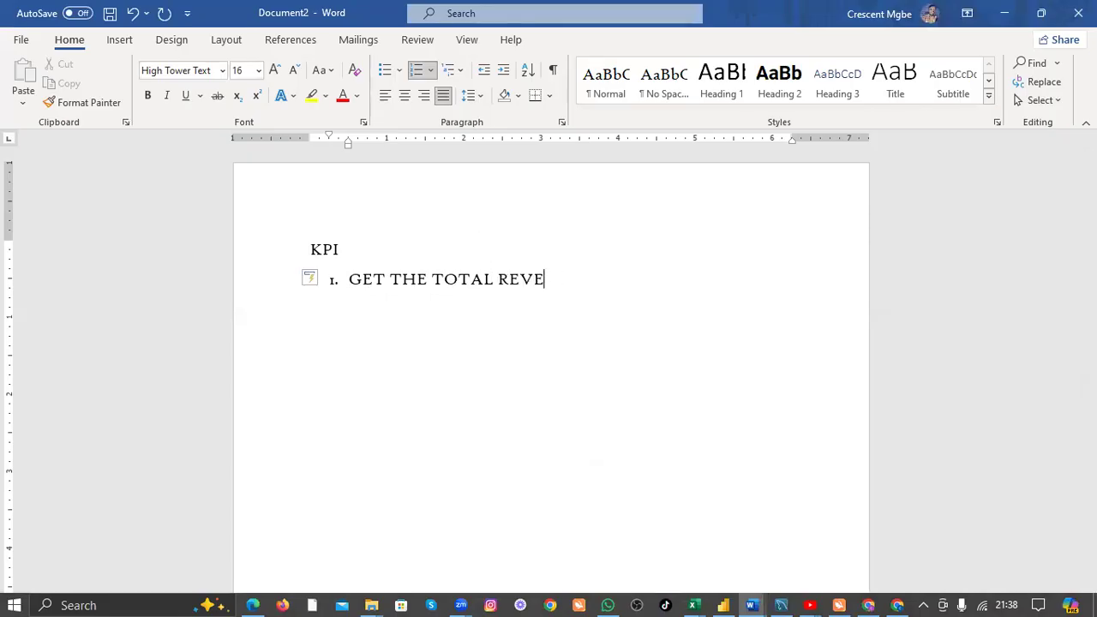
text(NUE)
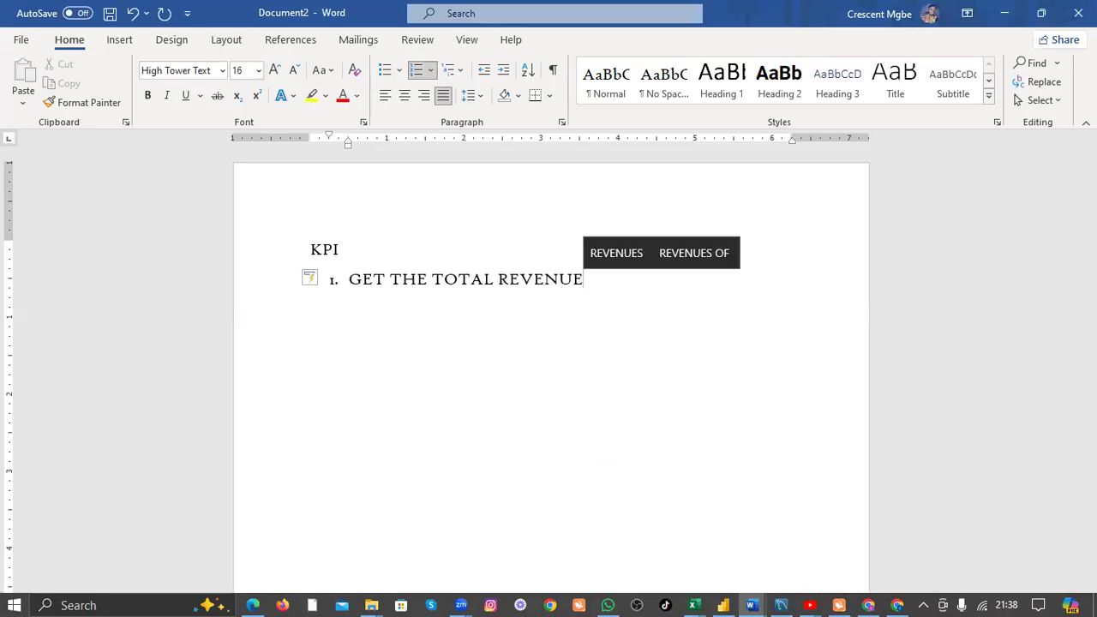
key(Return)
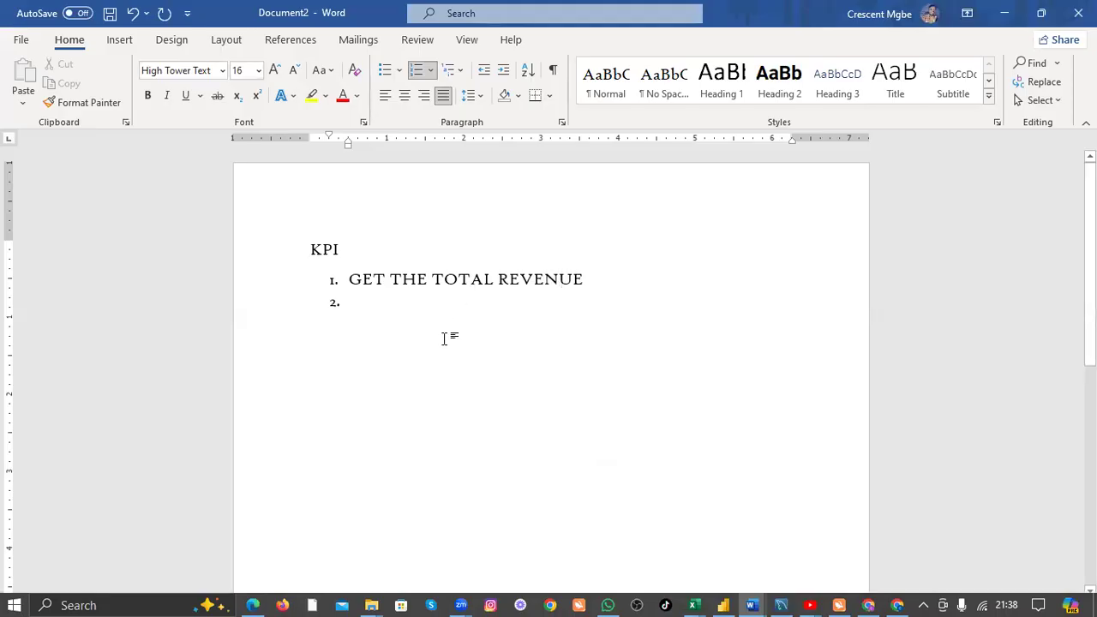
Consult the field list in Power BI again, return to Document2 and enter GET THE TOTAL UNIT SOLD as the second KPI.
mouse_move(728, 602)
click(774, 570)
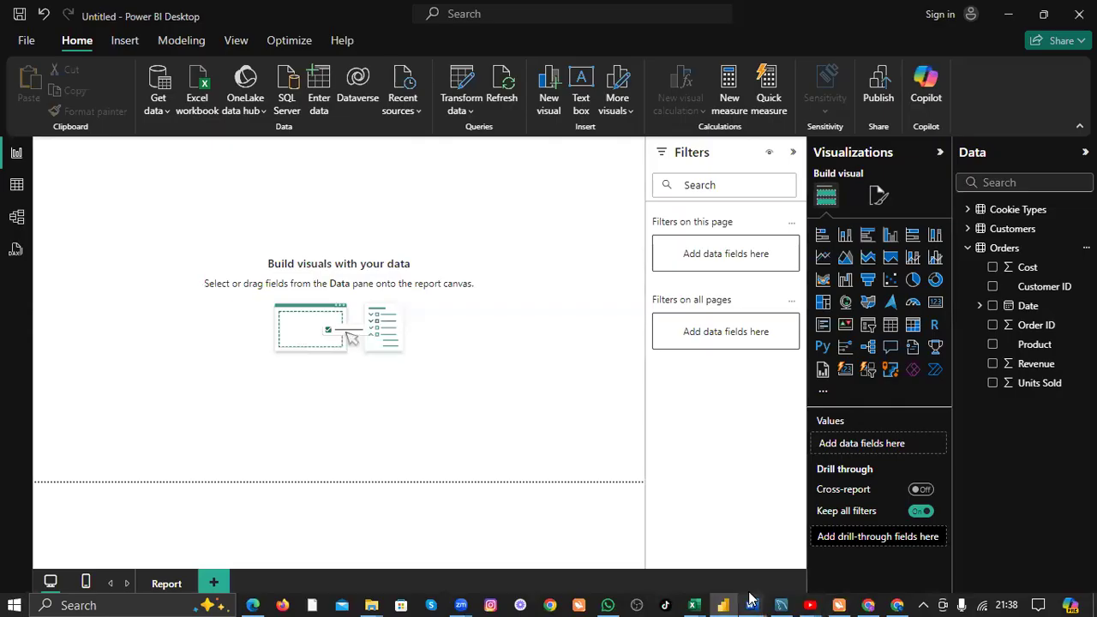
mouse_move(751, 602)
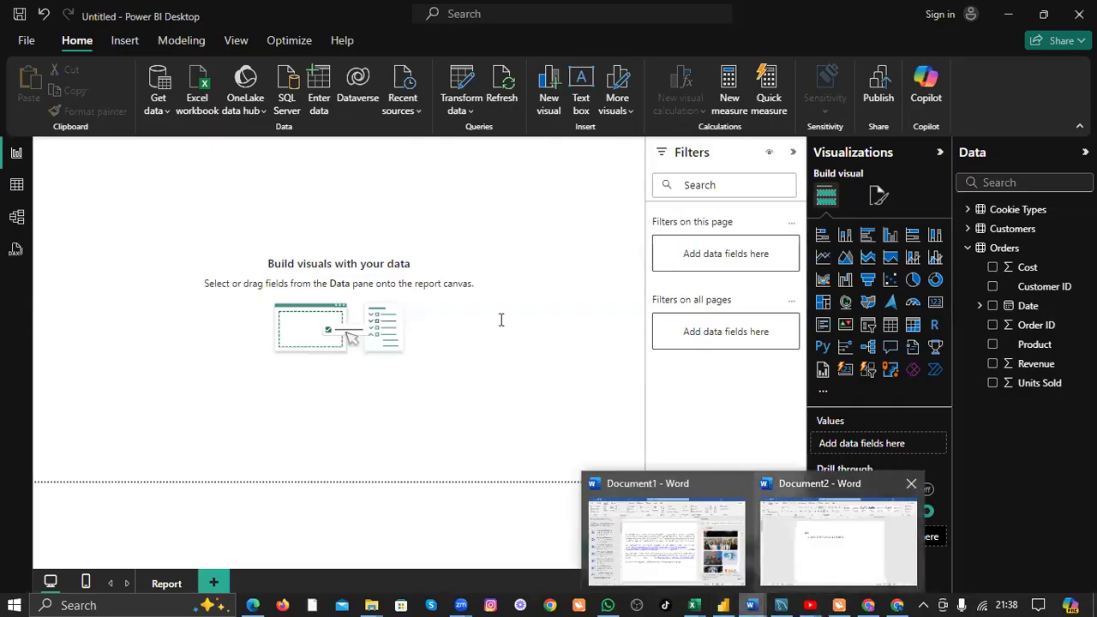
click(838, 540)
text(GET THE T)
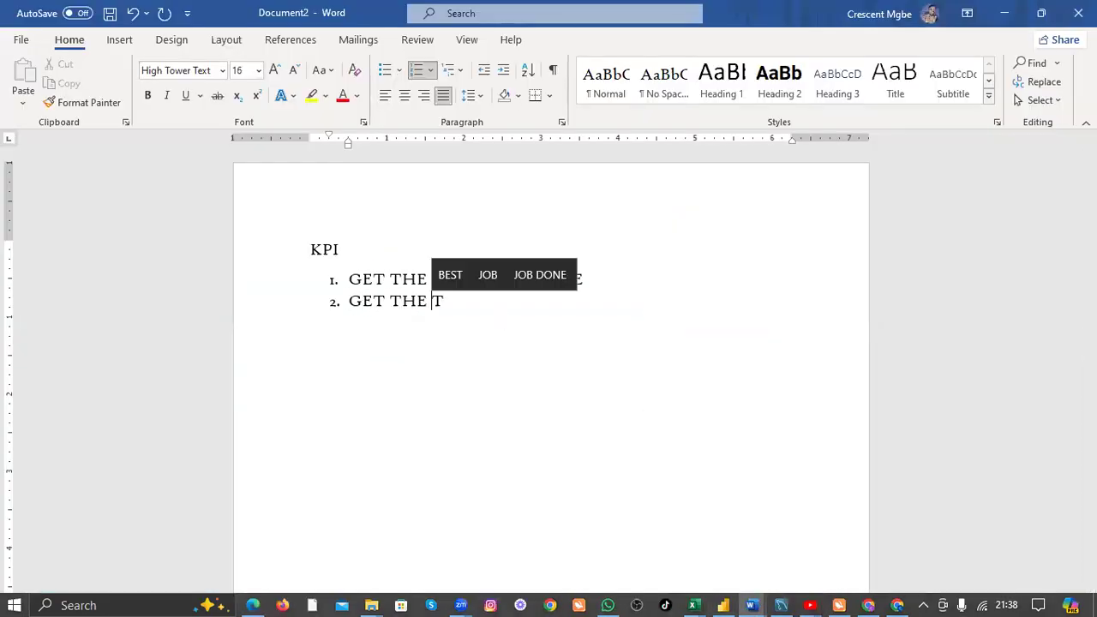
text(OTAL UNIT SOLD)
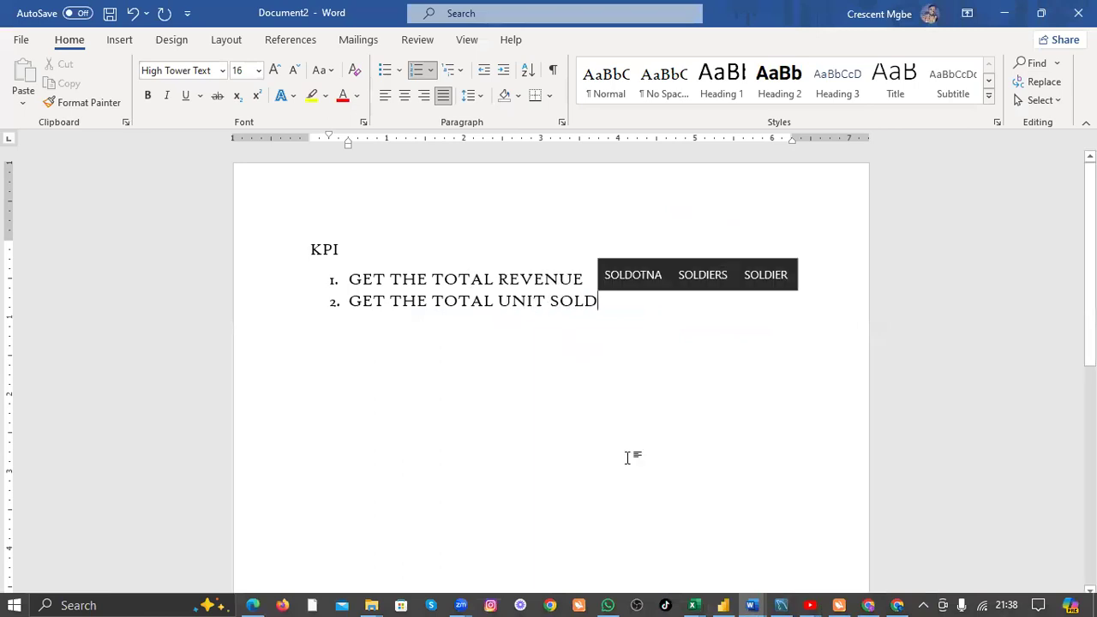
Switch to Power BI, add Customer ID from the Customers table to the report page and summarize it as Count.
mouse_move(740, 600)
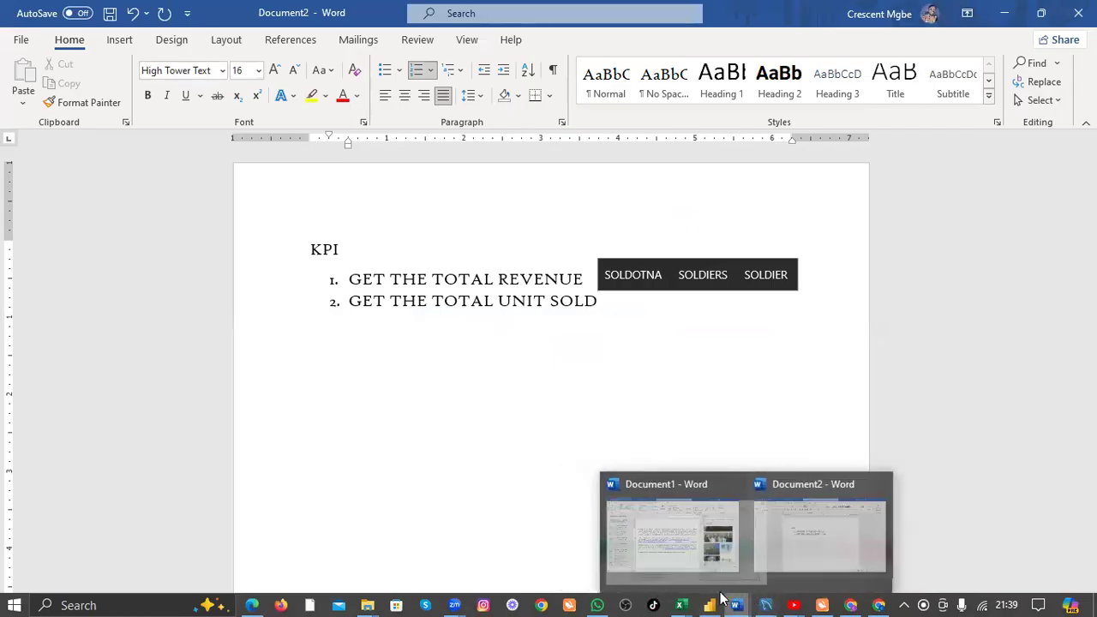
click(711, 603)
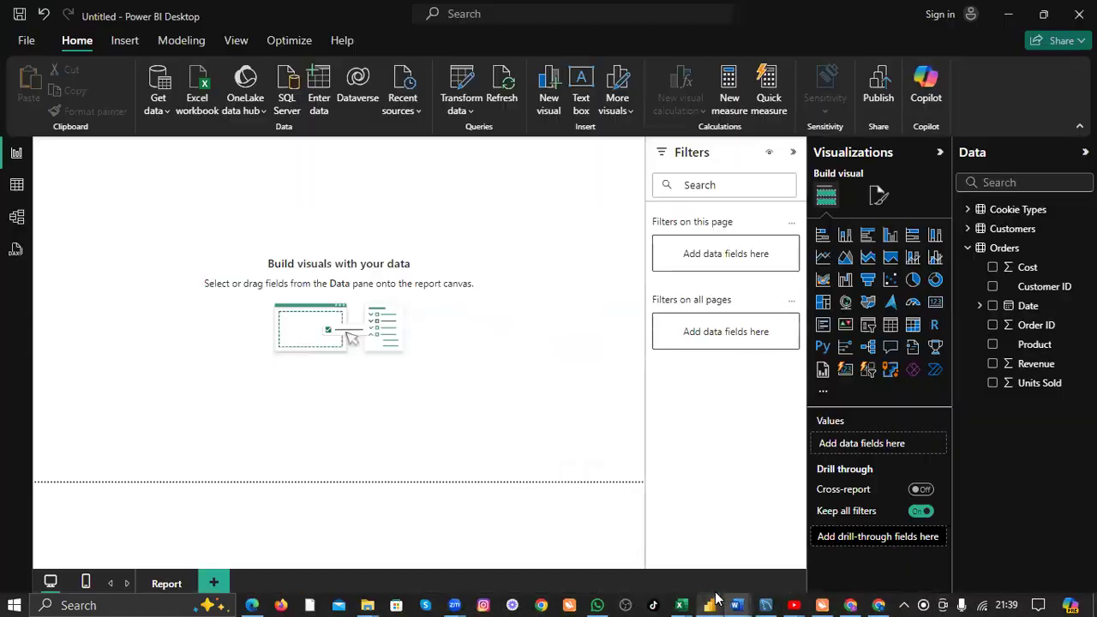
click(967, 229)
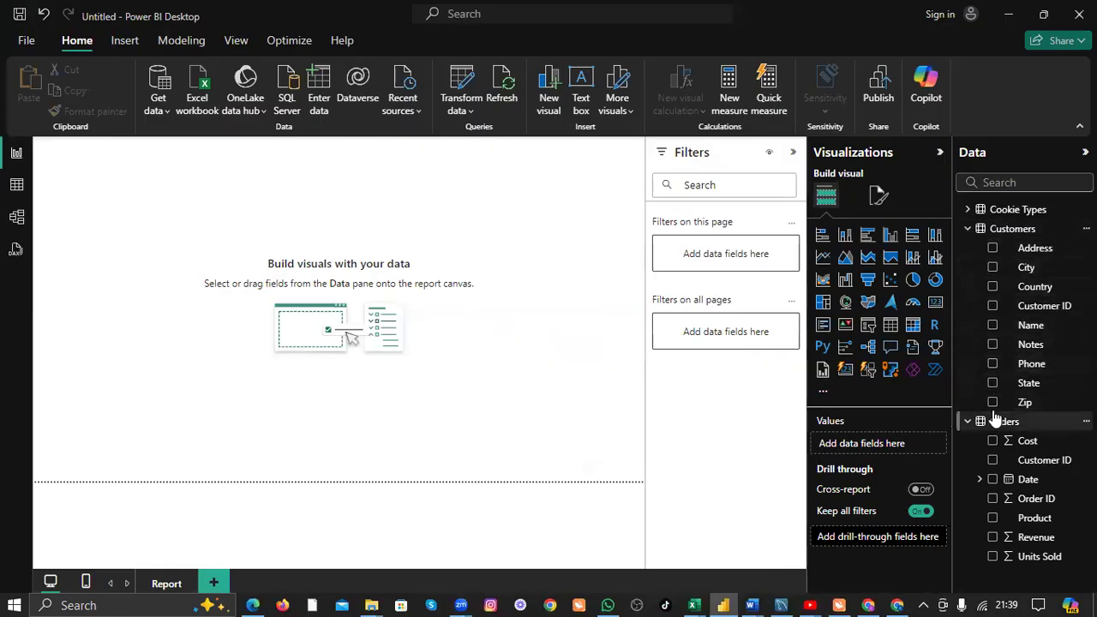
click(992, 307)
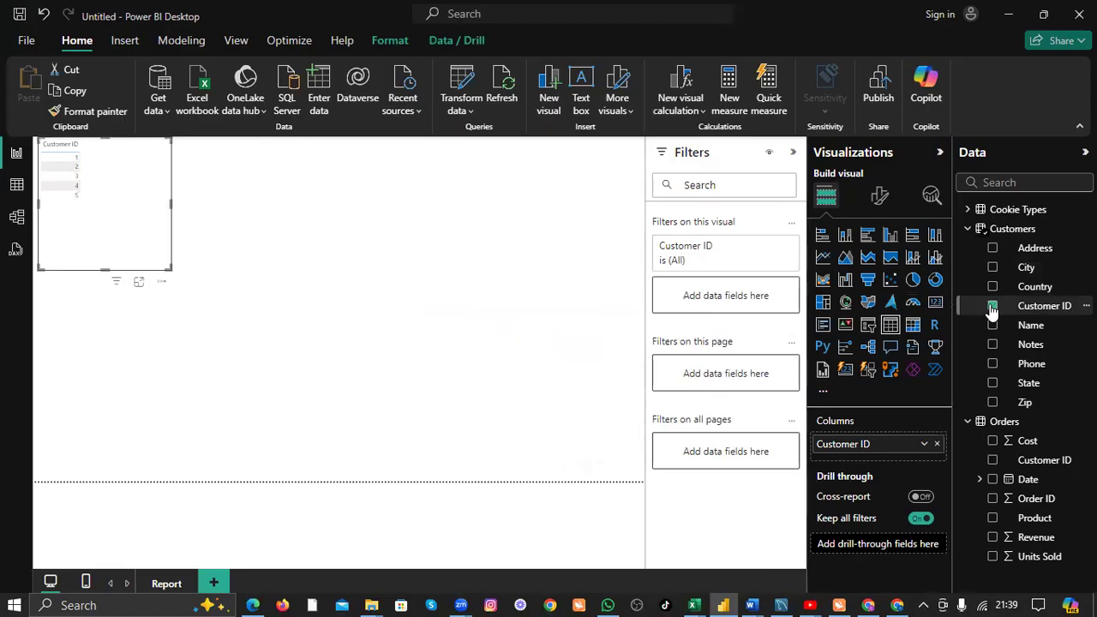
click(922, 445)
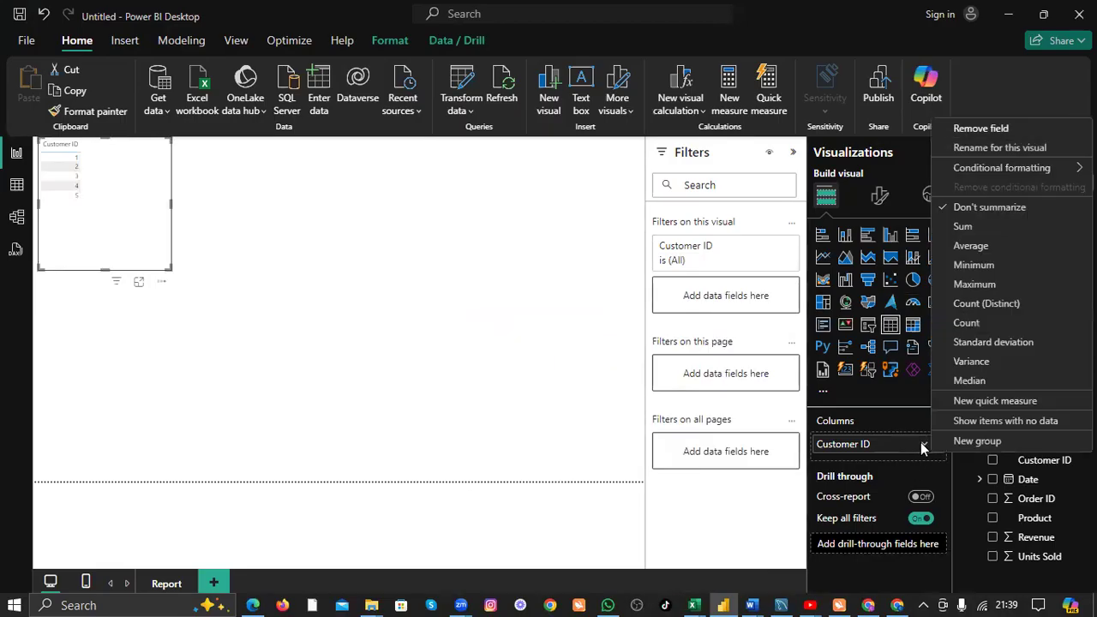
click(970, 322)
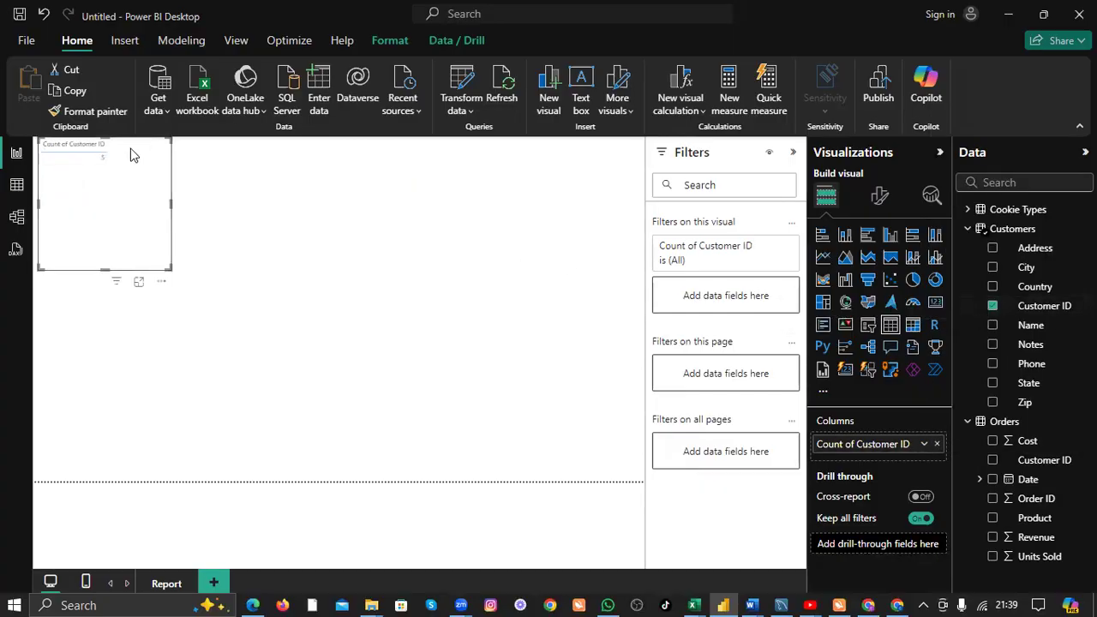
Move the customer count table toward the middle of the report page and delete it.
drag(143, 205, 300, 254)
click(366, 188)
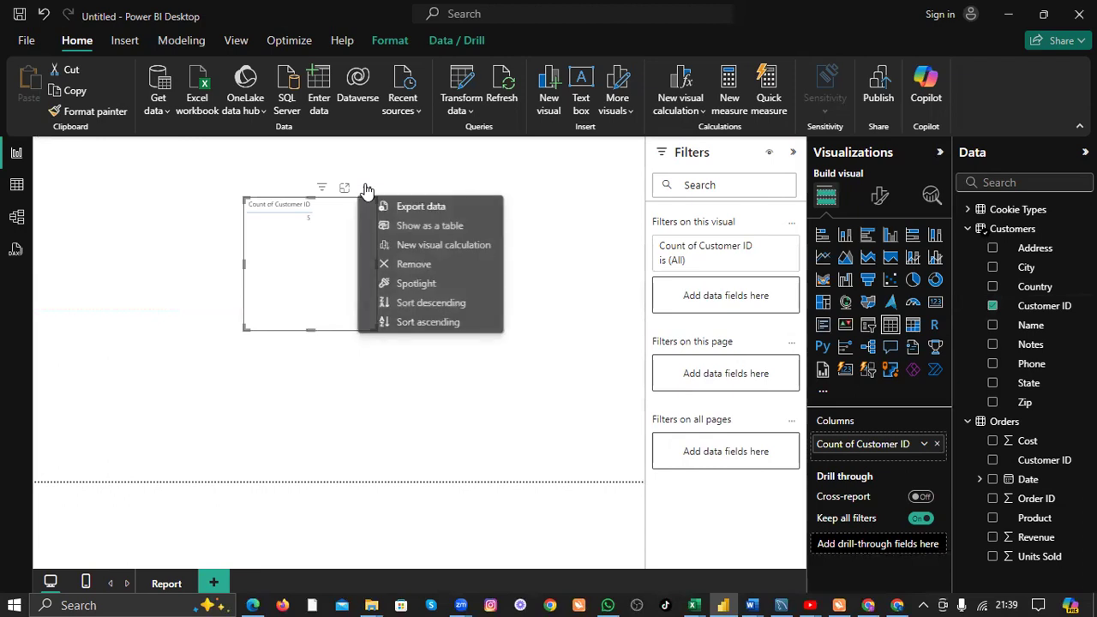
key(Delete)
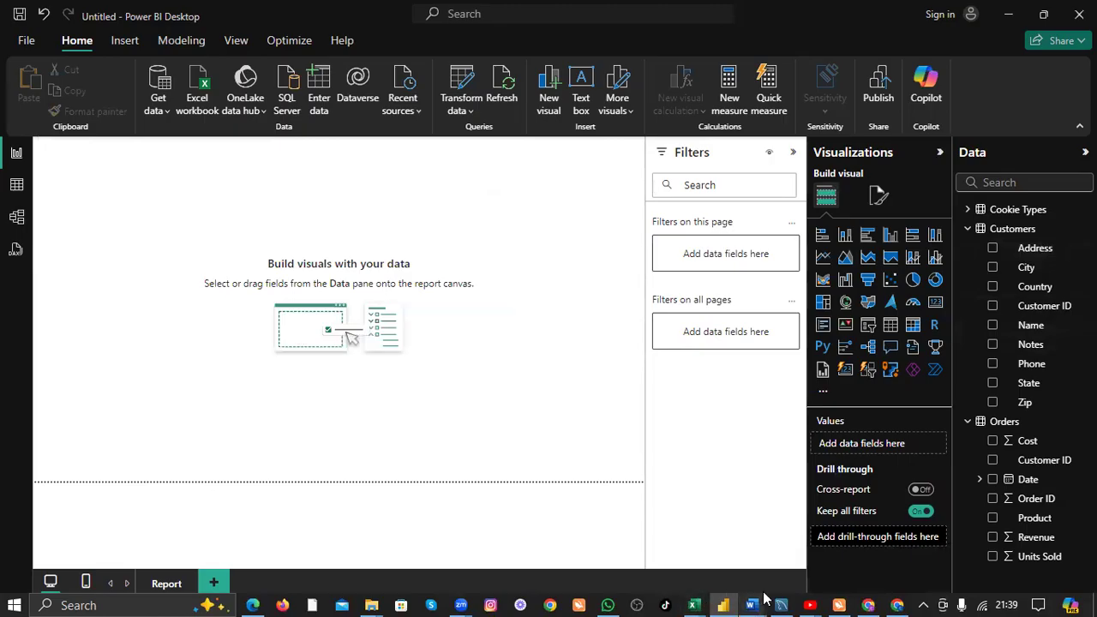
Return to Document2 in Word and add TOTAL CUSTOMERS as the third KPI.
mouse_move(765, 598)
click(801, 562)
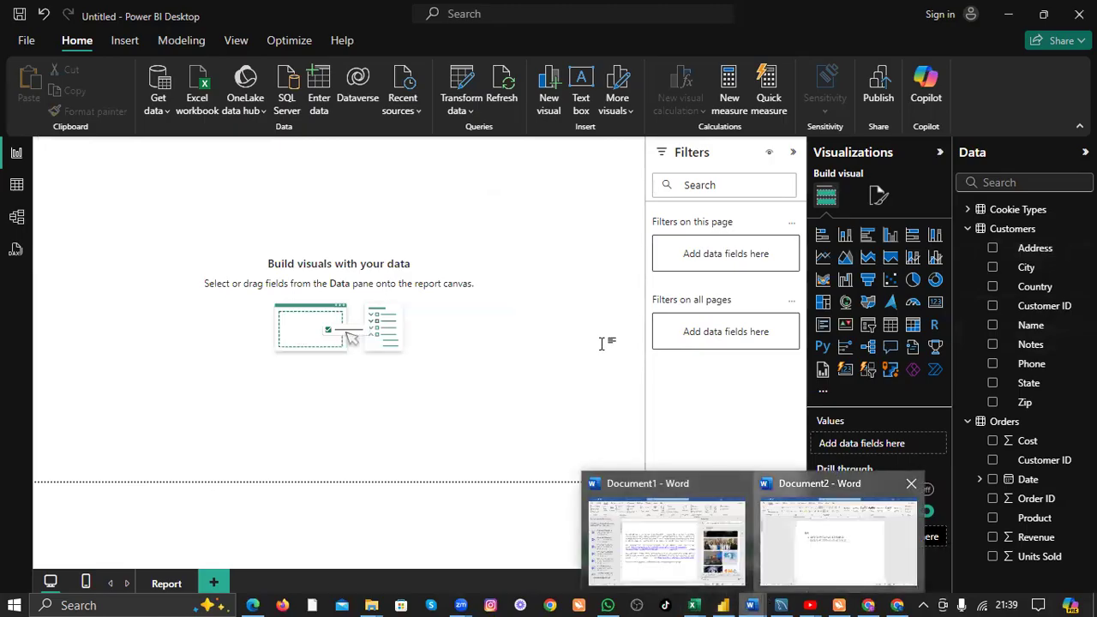
key(Return)
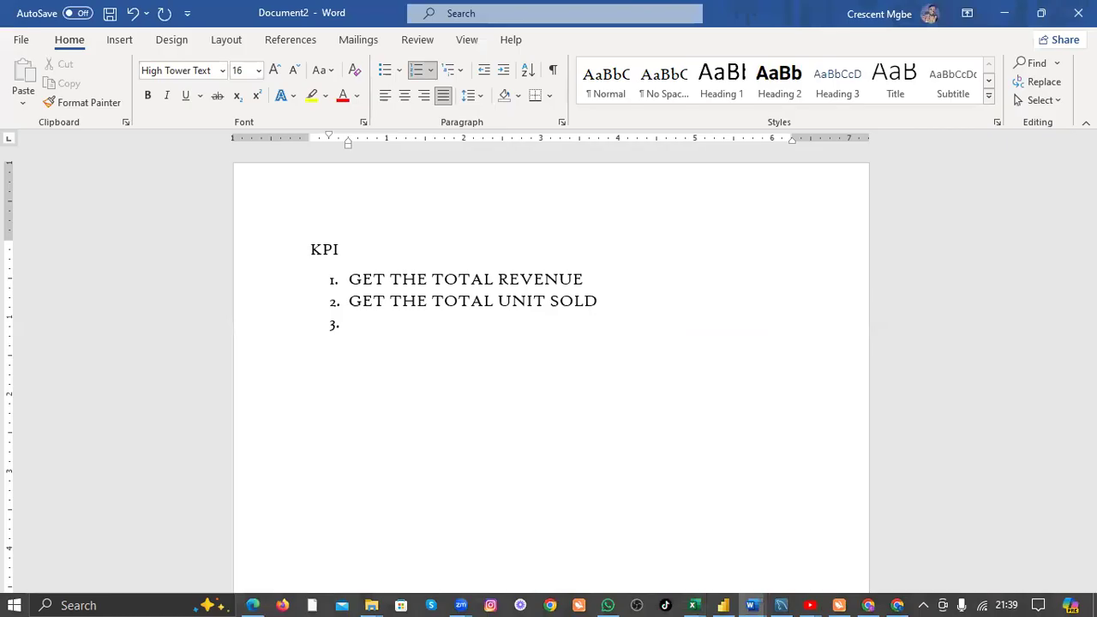
text(TOTAL CUSTOMERS)
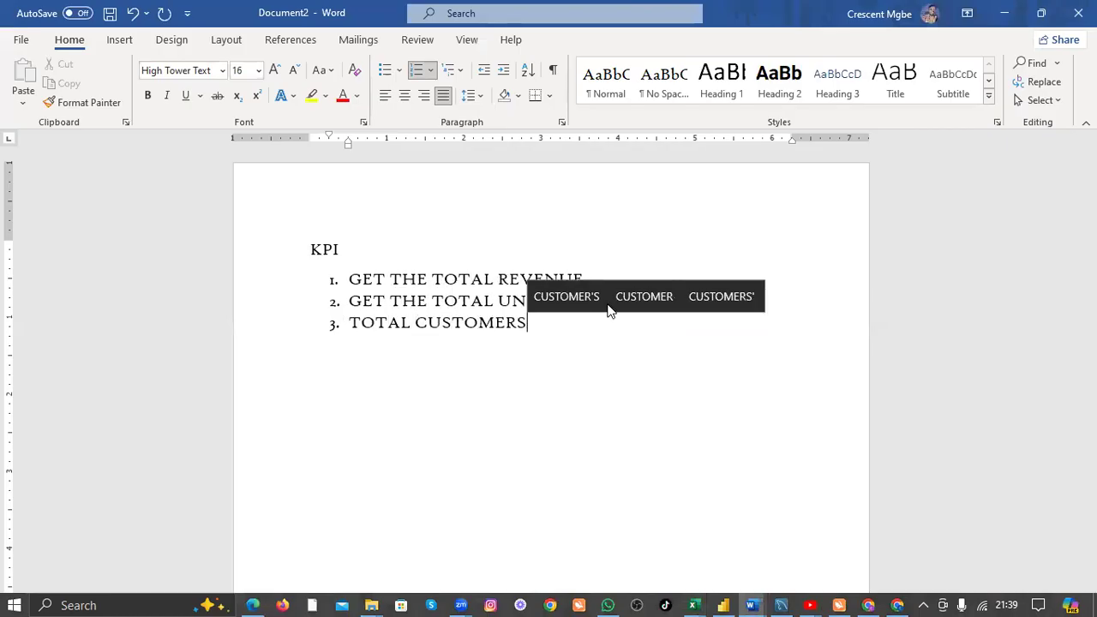
Switch to Power BI, expand the Cookie Types table and look through the fields of all three tables.
click(723, 604)
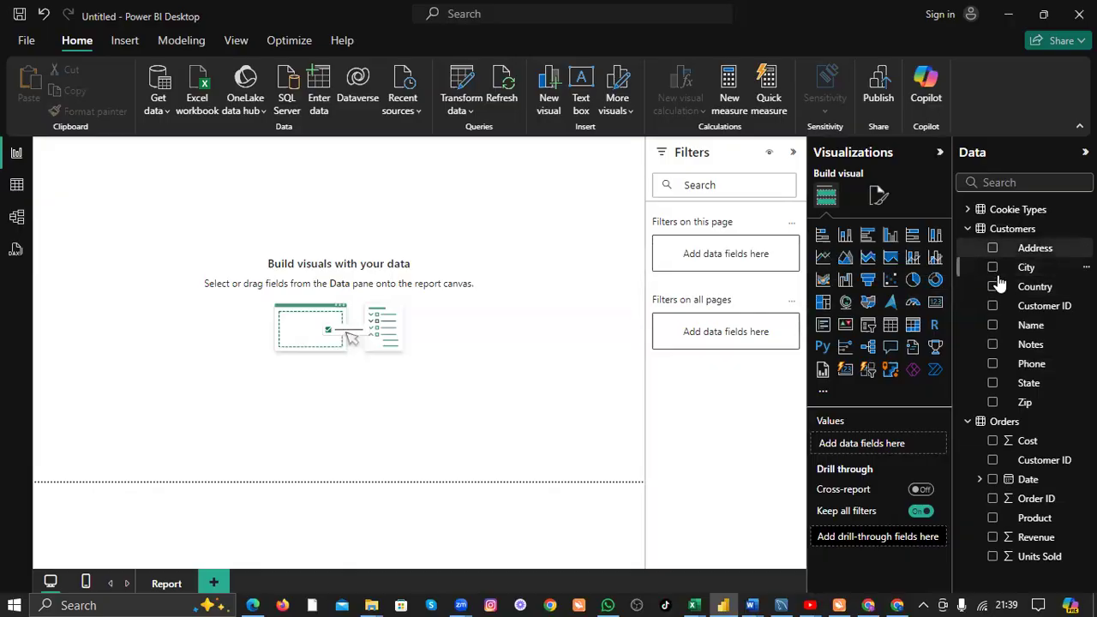
click(967, 211)
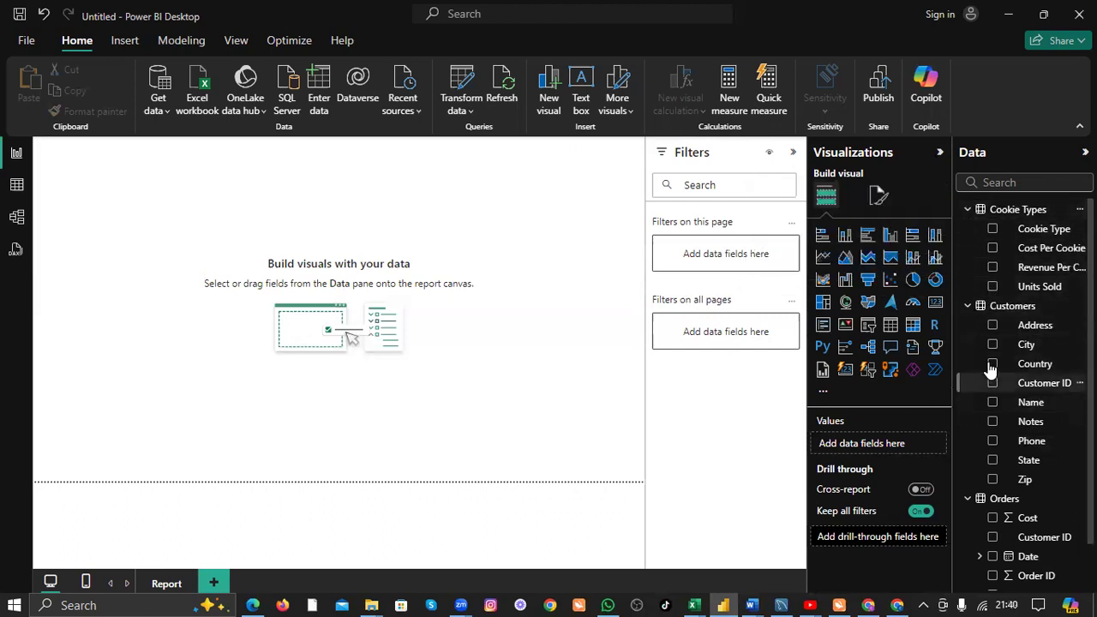
scroll(989, 342, down, 1)
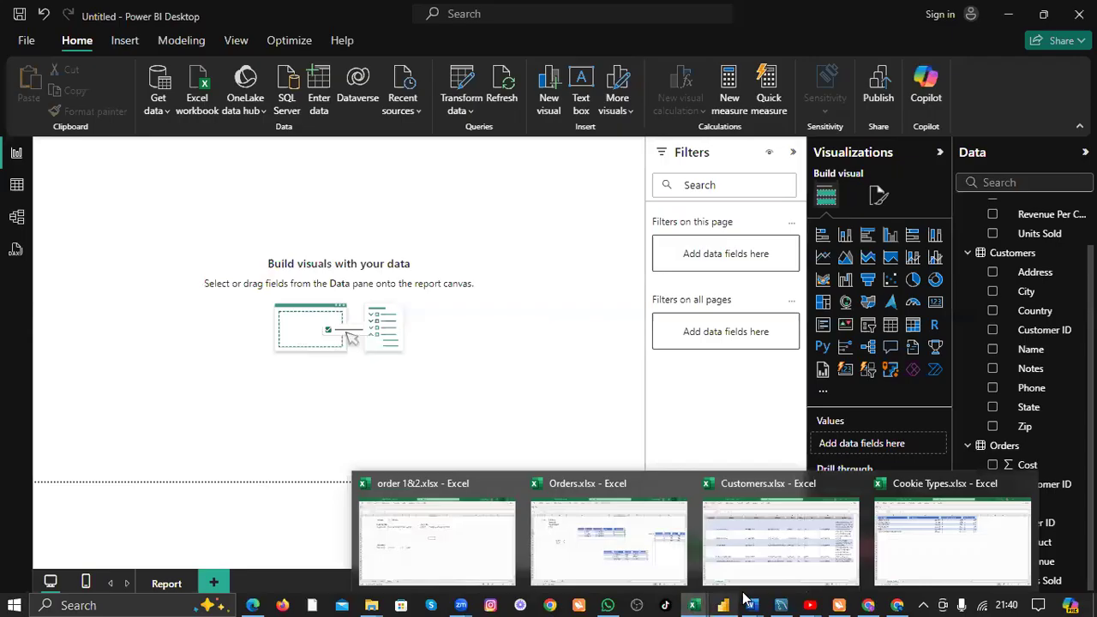
Return to Document2 in Word, add "Best selling produt" as the fourth KPI and start a fifth list item.
mouse_move(753, 601)
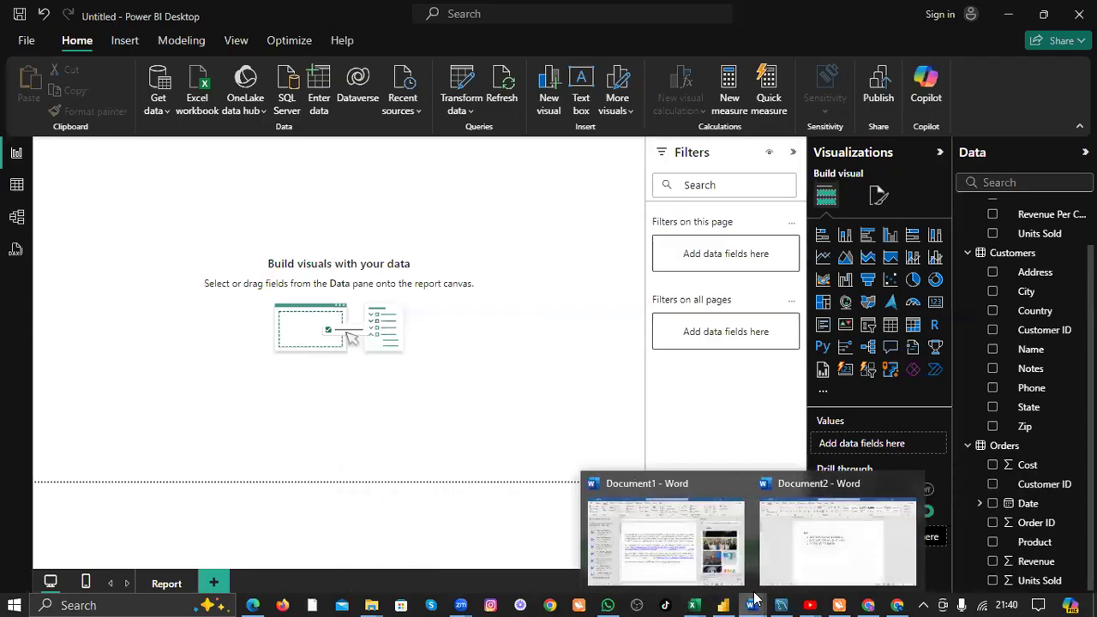
click(829, 540)
click(551, 318)
key(Return)
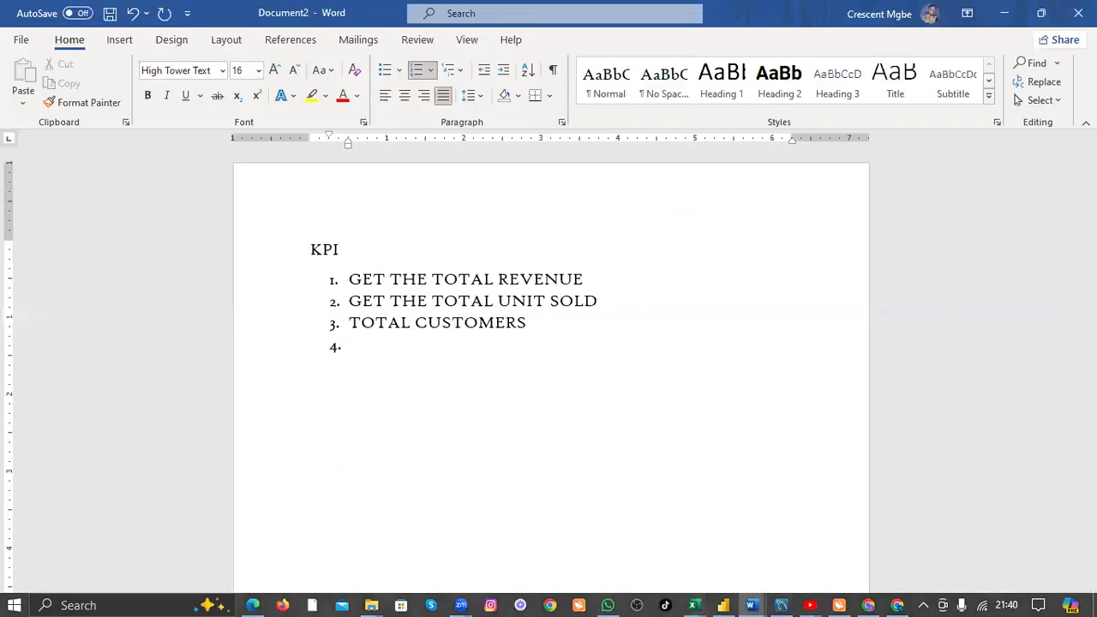
text(Bes)
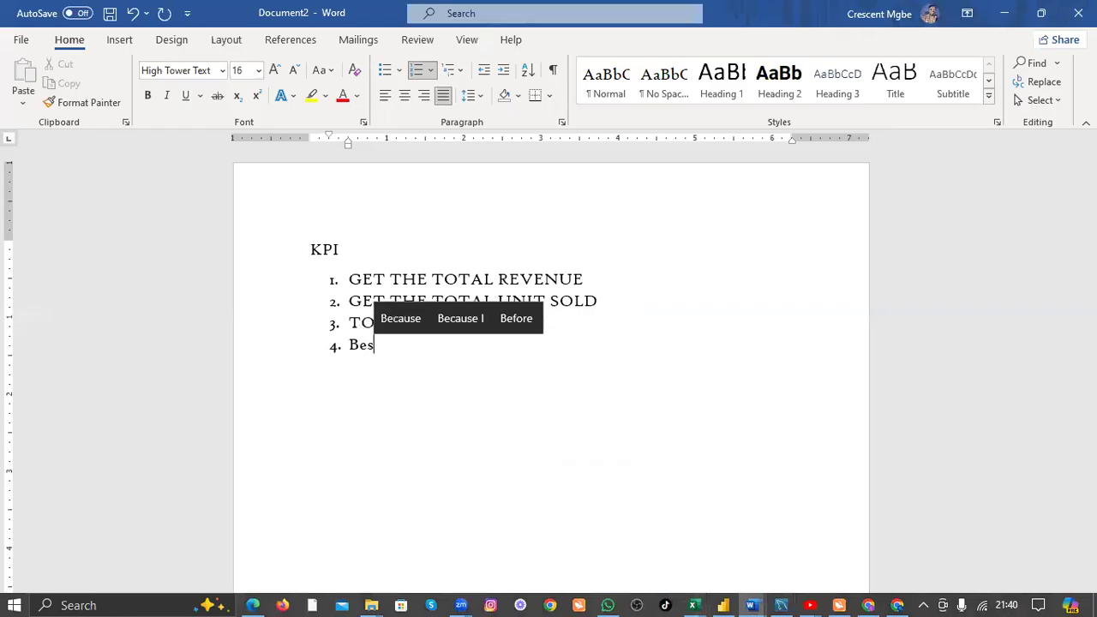
text(t selling)
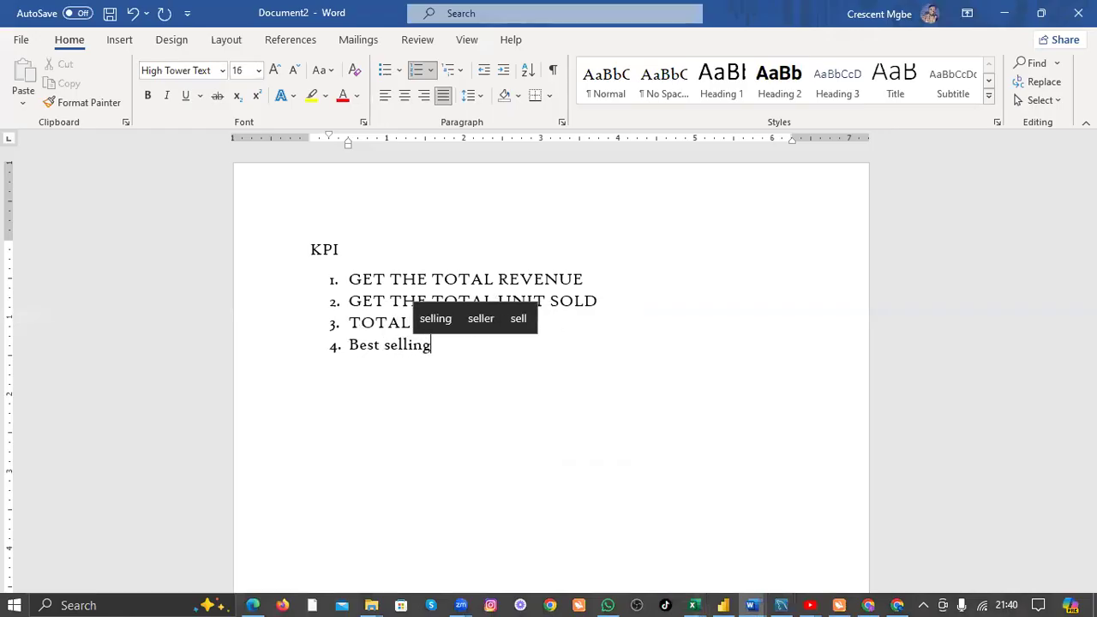
text( produt)
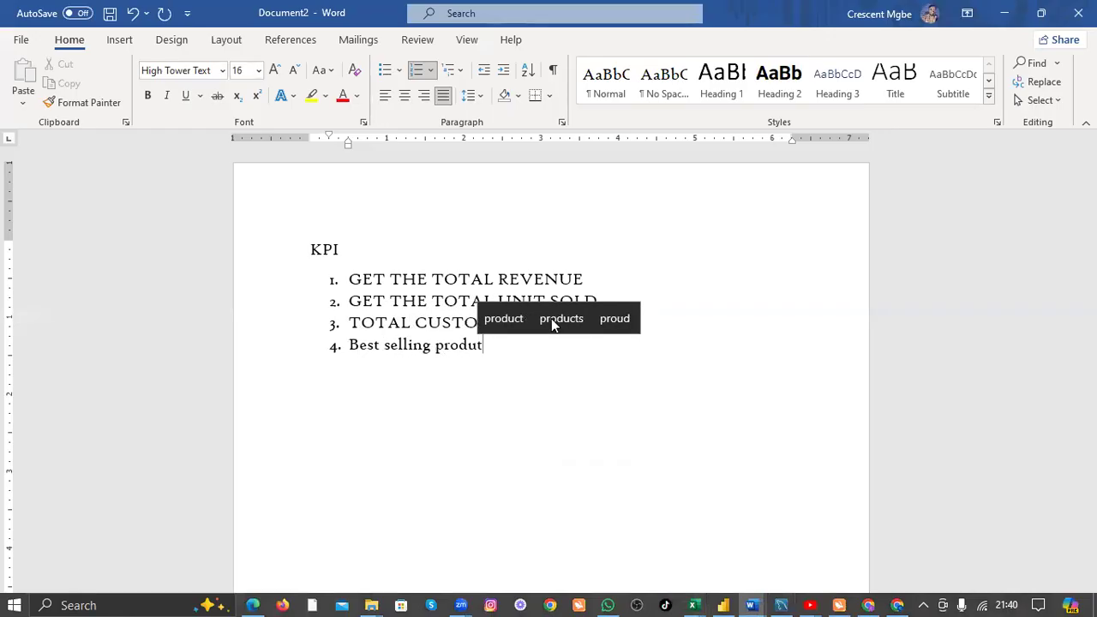
key(Return)
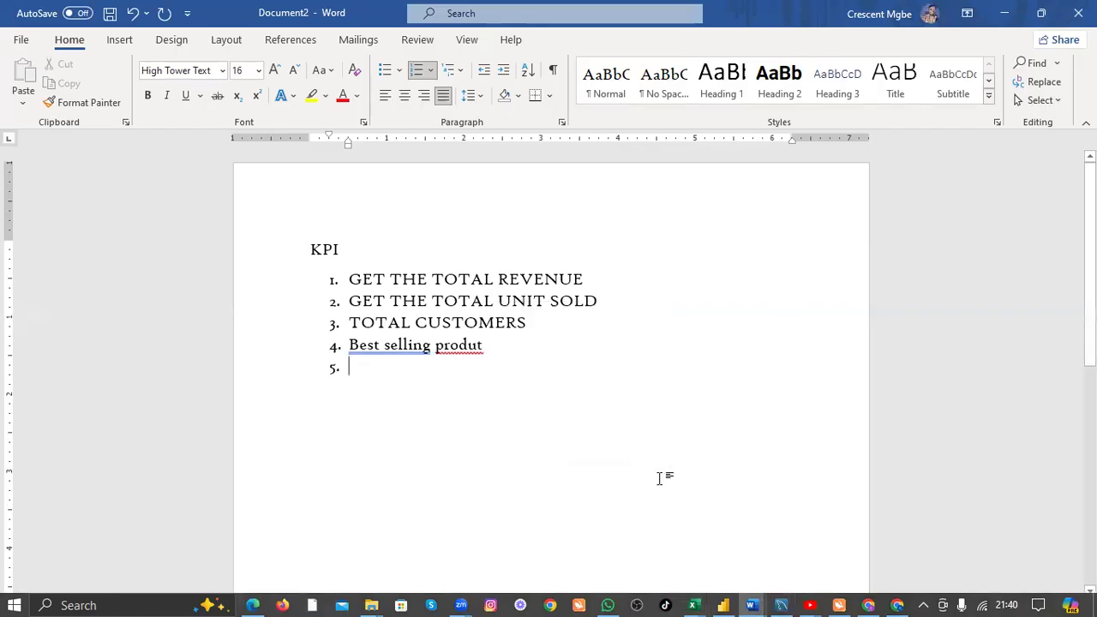
Consult the Power BI fields once more, return to Document2 and enter Vip customers as the fifth KPI.
click(722, 605)
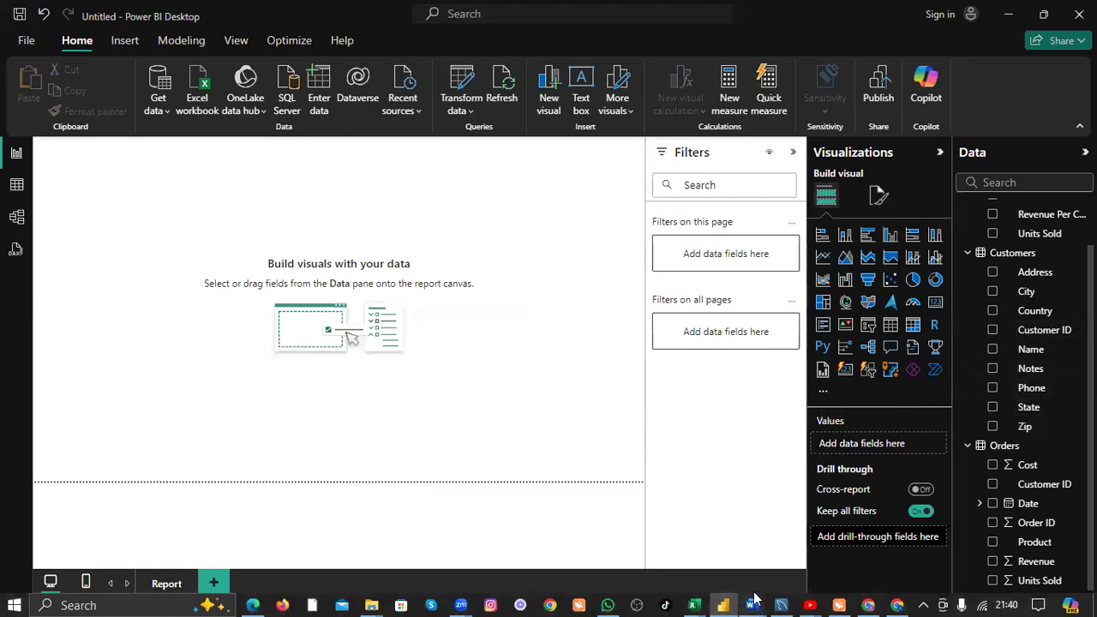
mouse_move(751, 600)
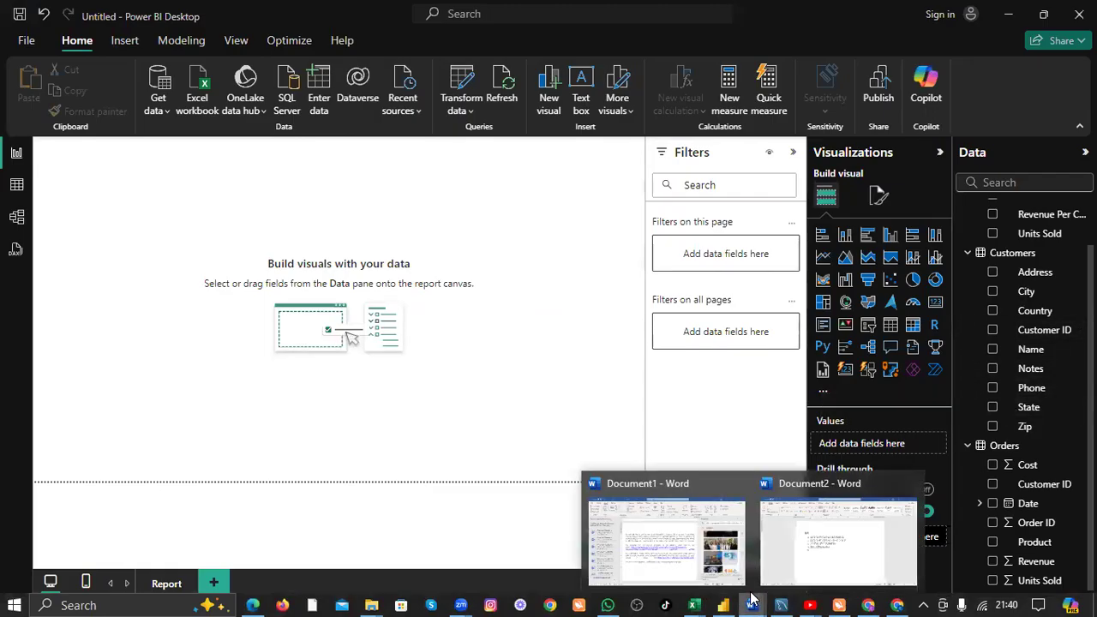
click(830, 574)
text(vip)
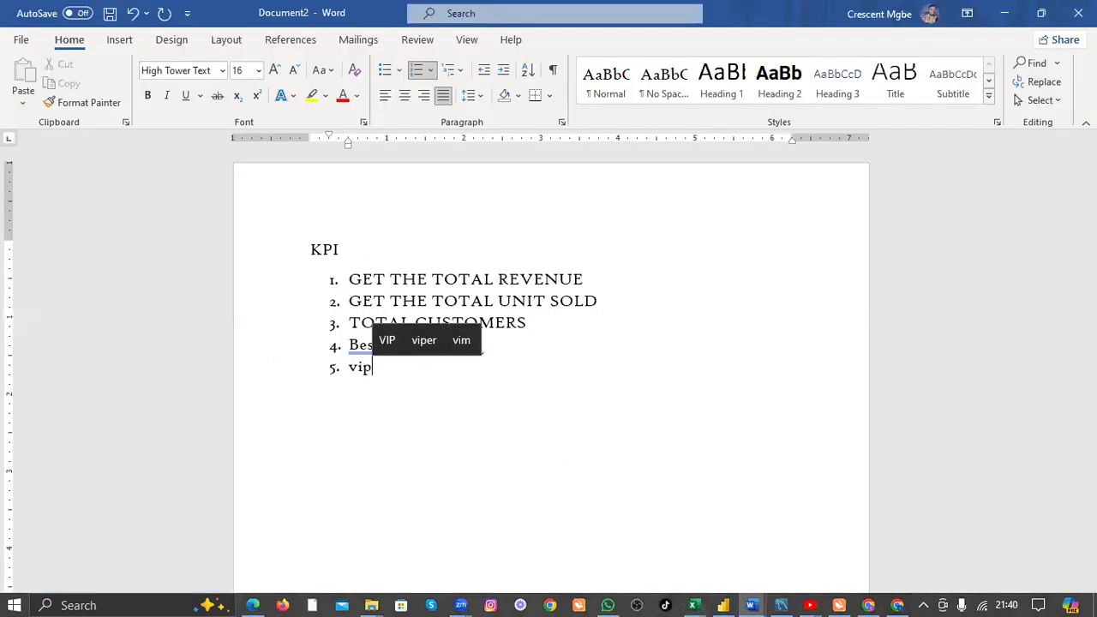
text( customers)
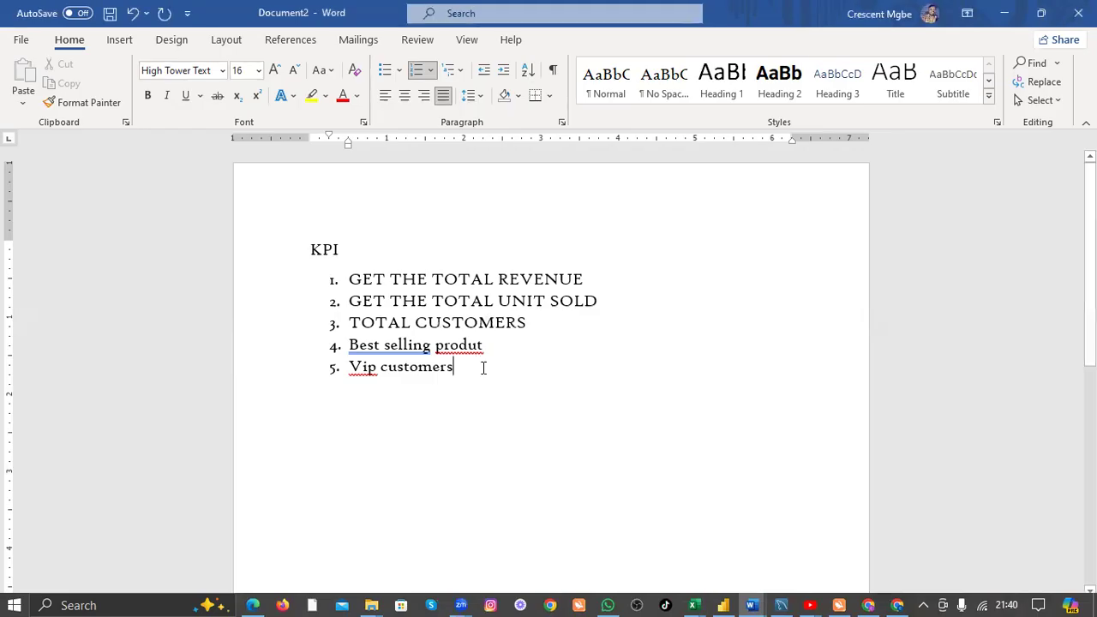
Add "Date with highest sales" as the sixth KPI in the list.
key(Return)
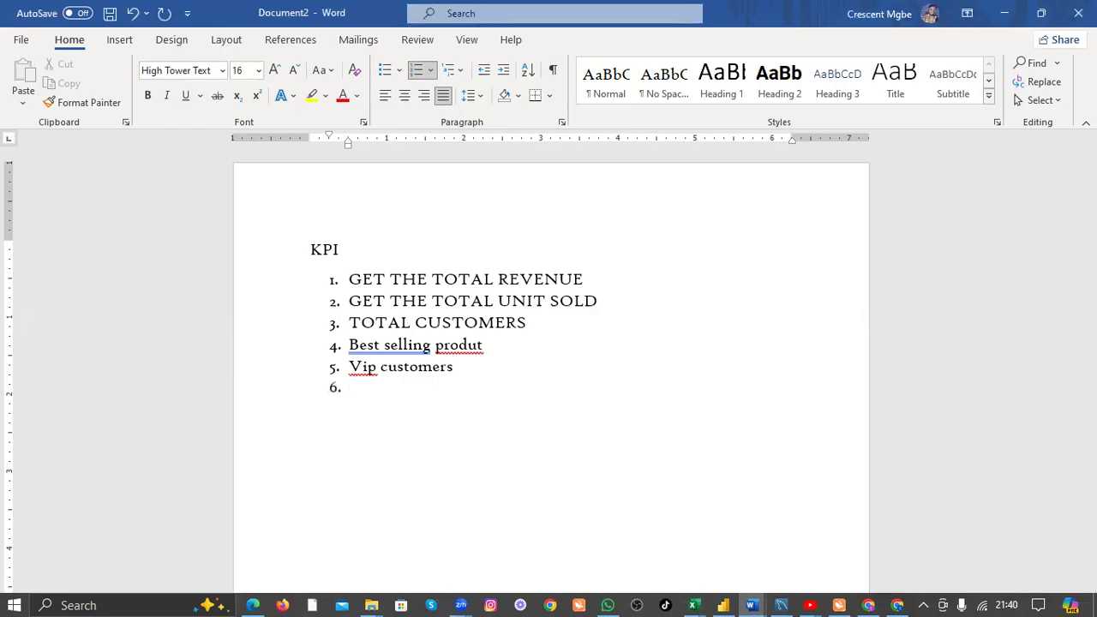
text(date w)
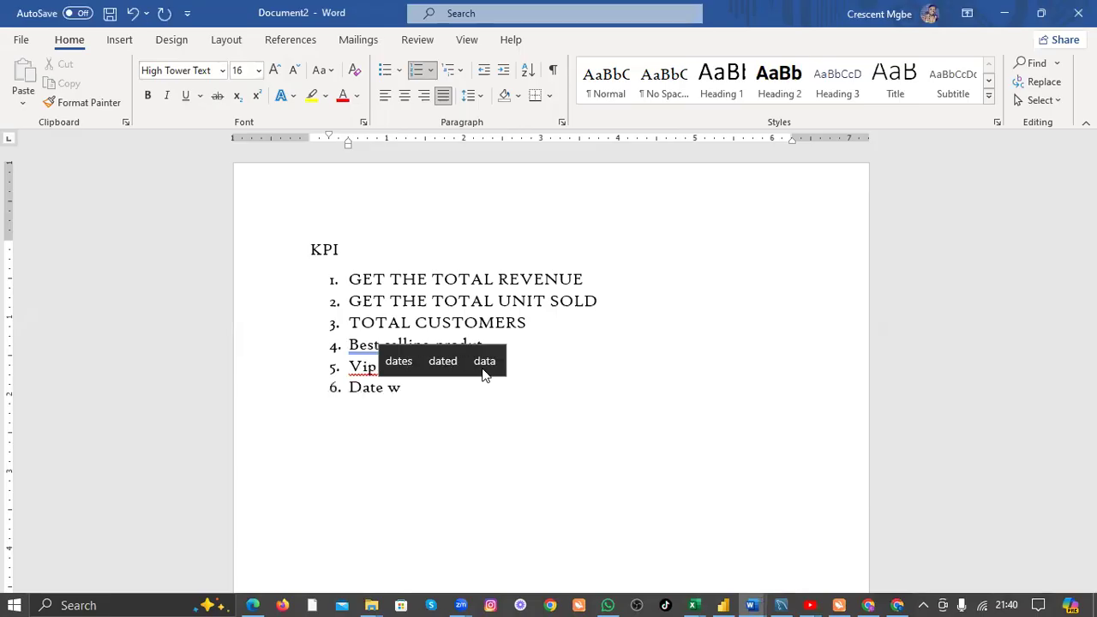
text(ith hi)
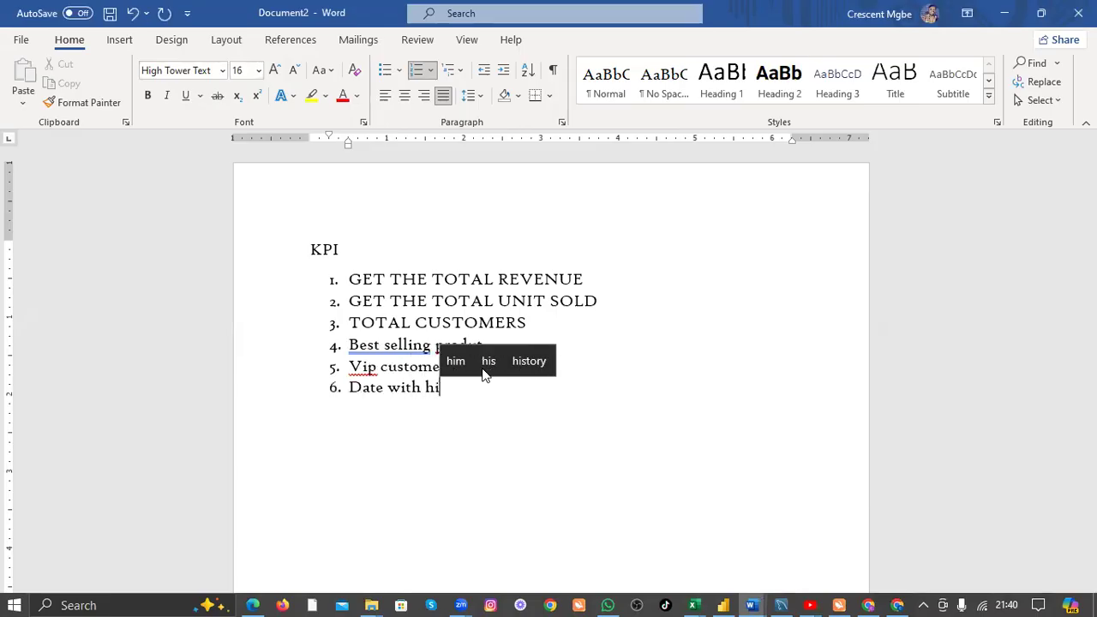
text(ghest sales)
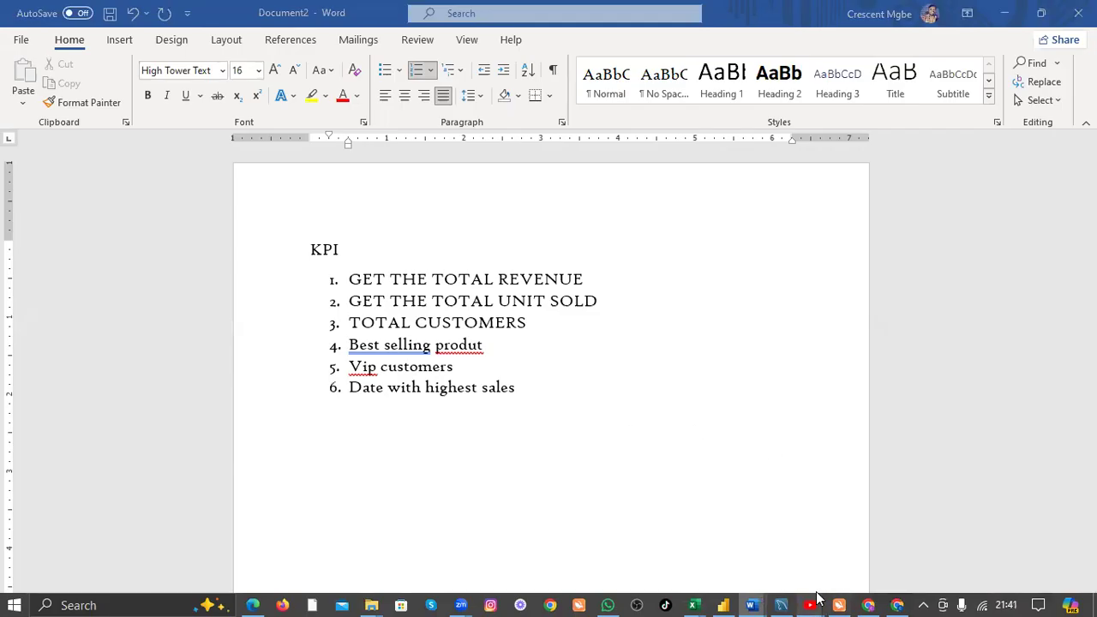
Consult the fields in Power BI, return to Document2 in Word and add "Total cost" as the seventh KPI.
click(723, 605)
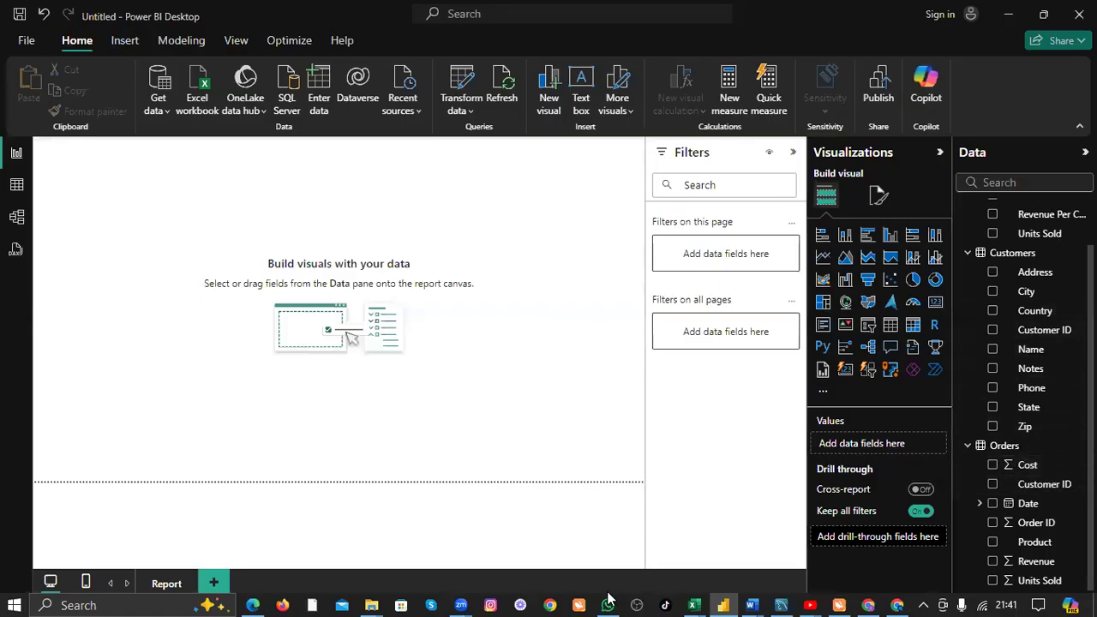
mouse_move(754, 602)
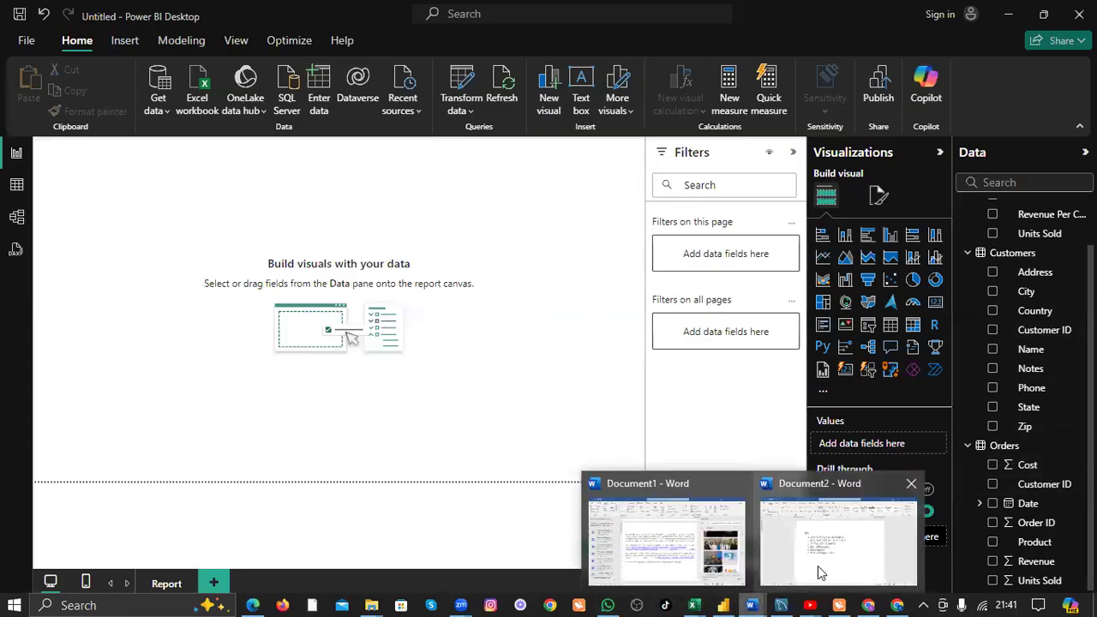
click(838, 540)
text(total coat)
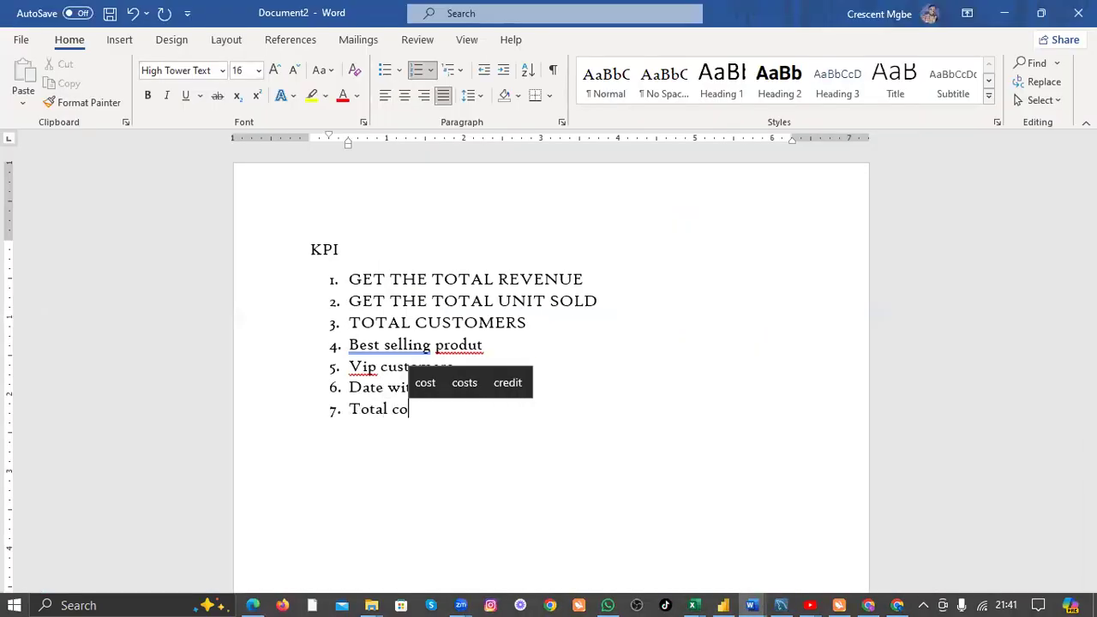
key(BackSpace)
key(BackSpace)
text(st)
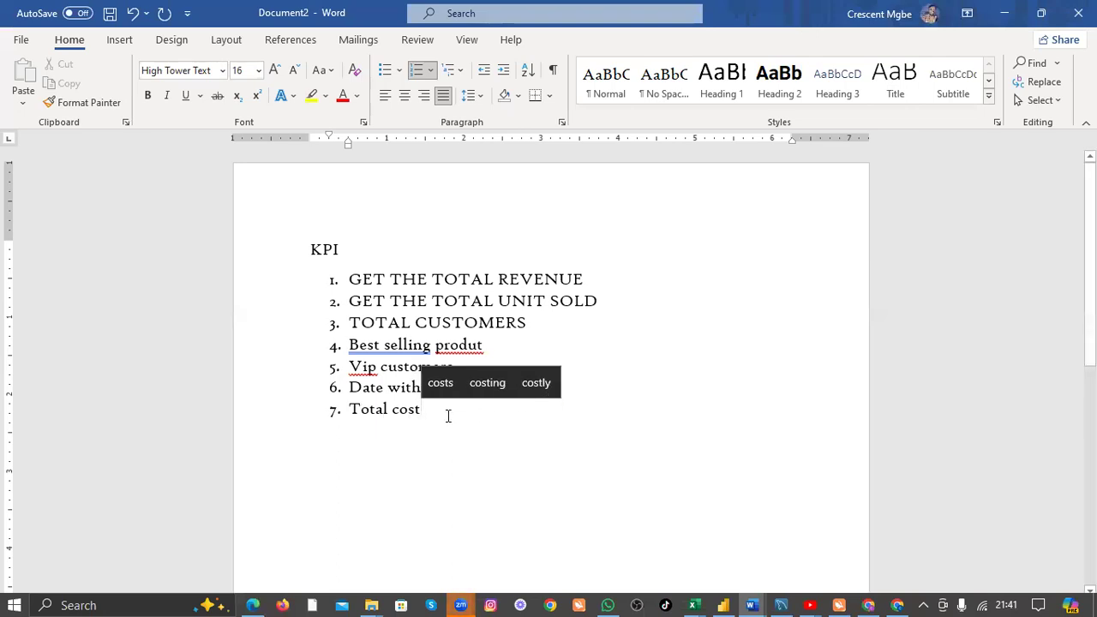
Add "Total profit" as the eighth KPI in the list.
key(Return)
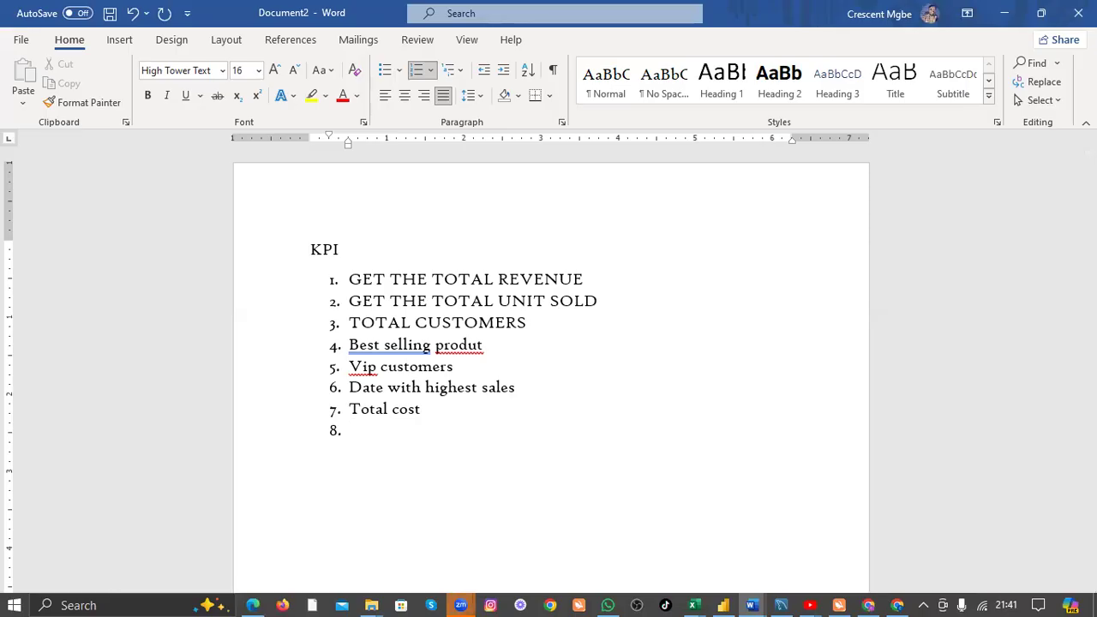
text(Profit)
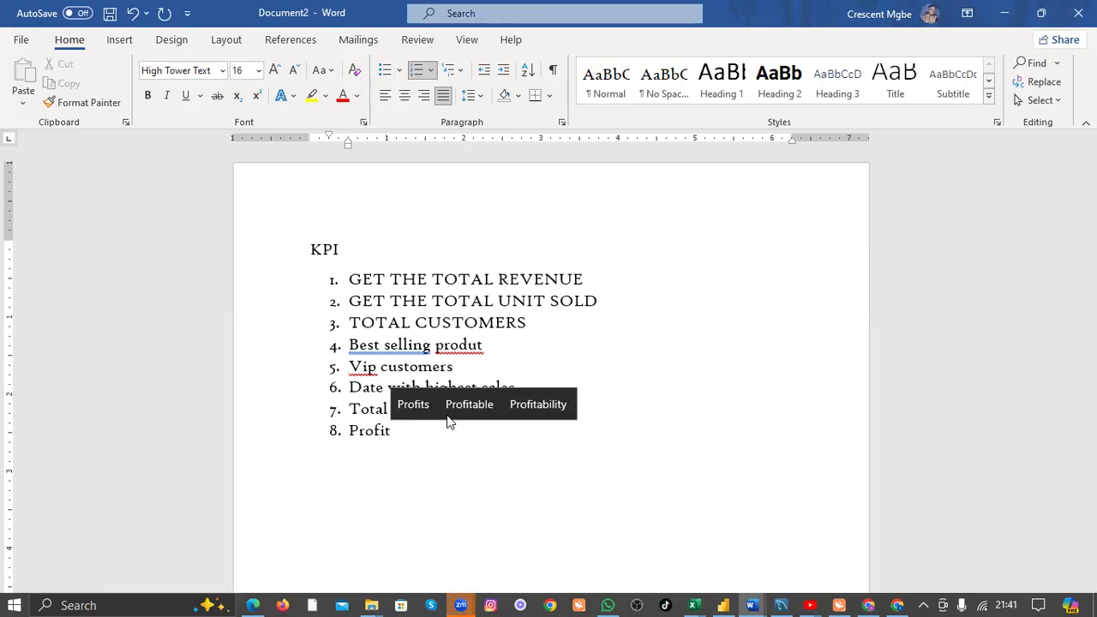
key(BackSpace)
key(BackSpace)
key(BackSpace)
key(BackSpace)
key(BackSpace)
key(BackSpace)
text(tota)
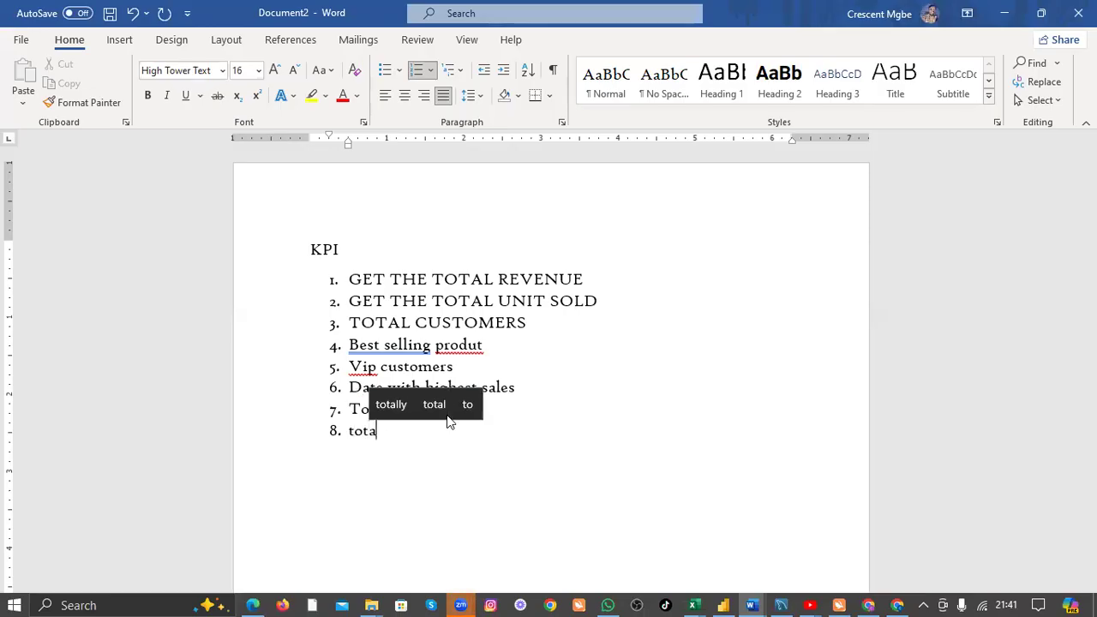
text(l p)
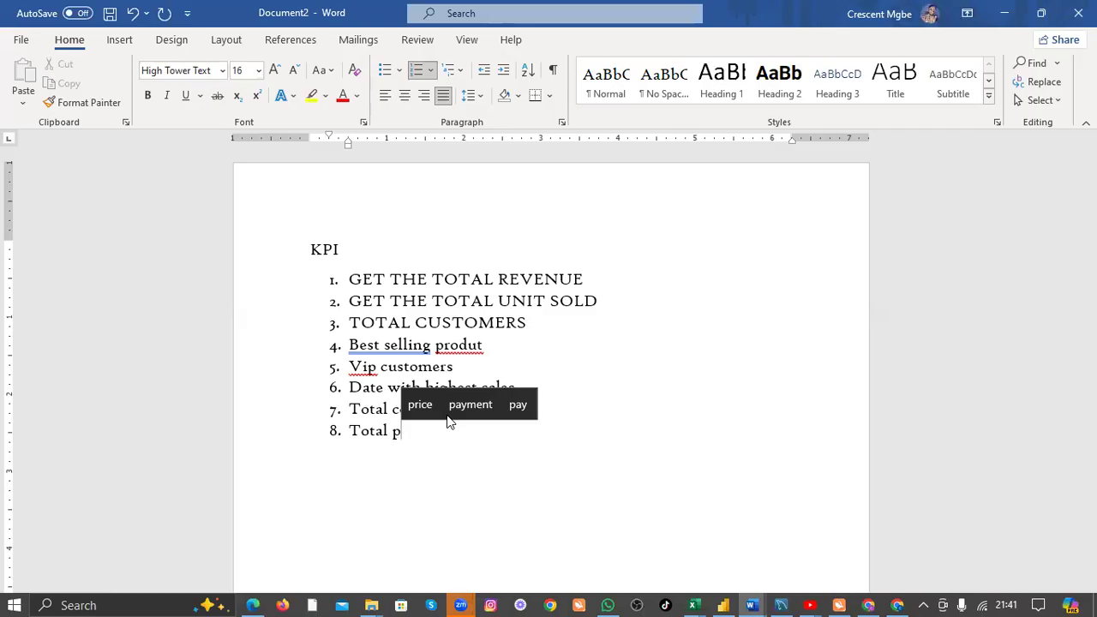
text(rofit)
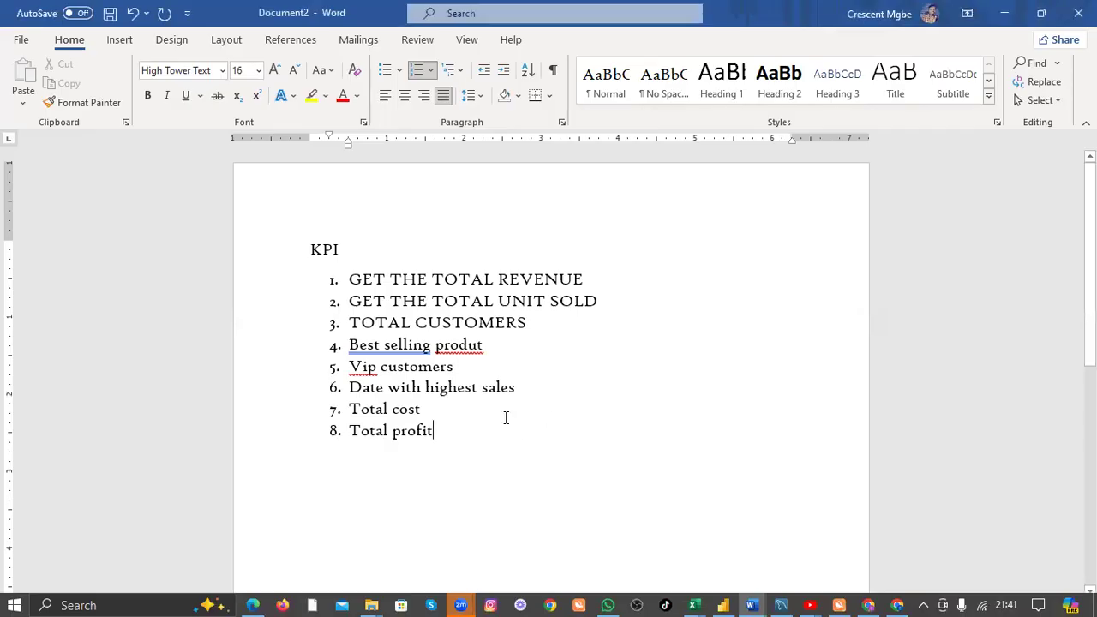
Add "Lowest selling product" as the ninth KPI in the list.
key(Return)
text(lo)
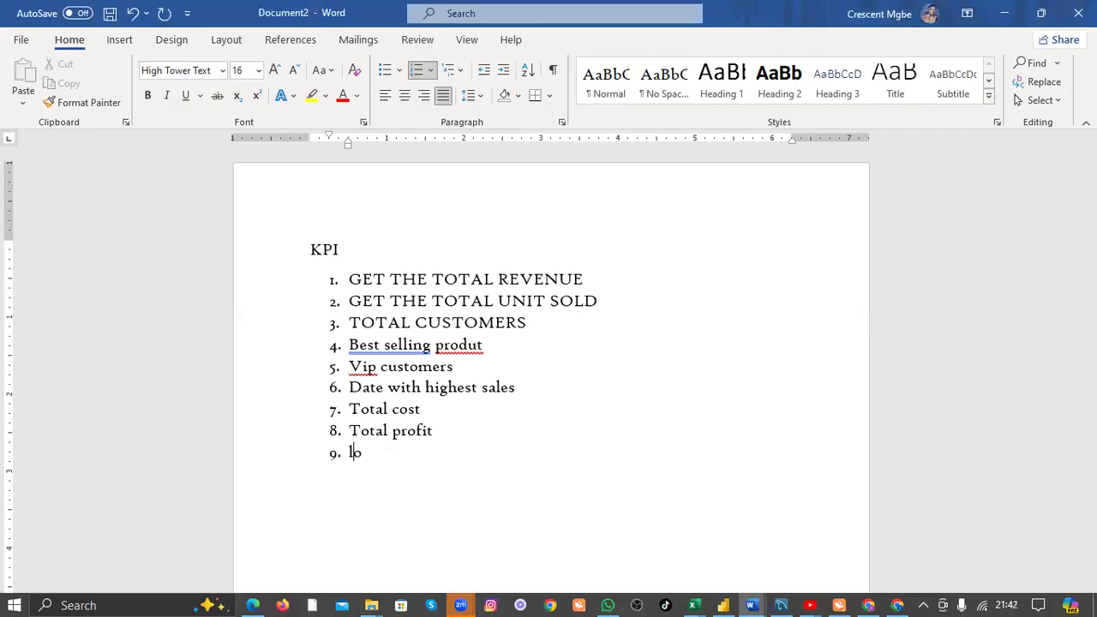
text(west )
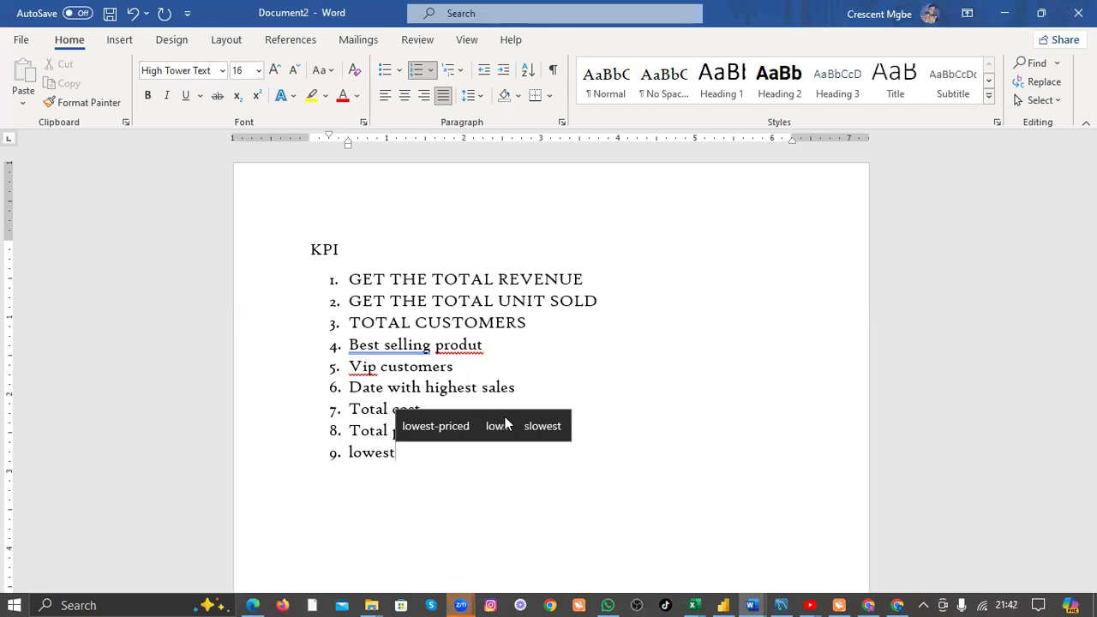
text(se)
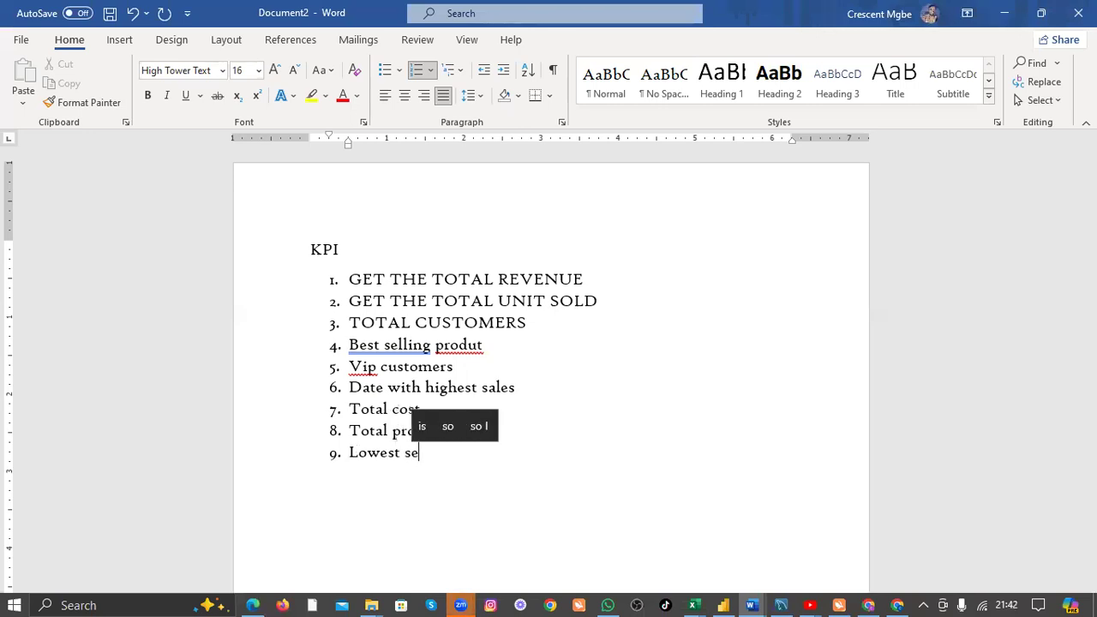
text(lling product)
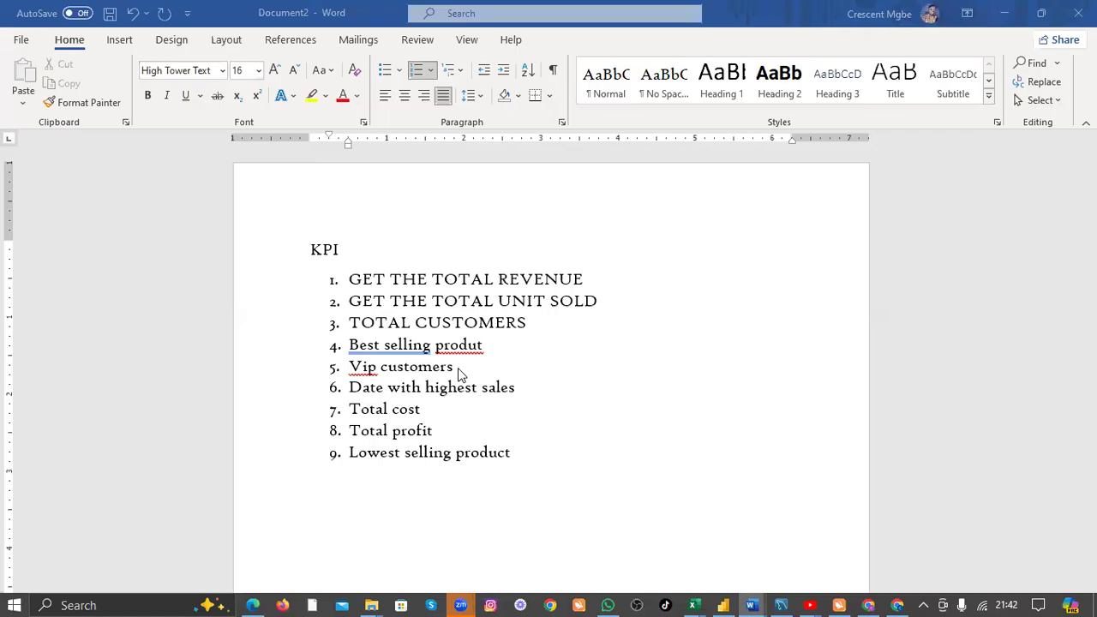
drag(460, 366, 342, 364)
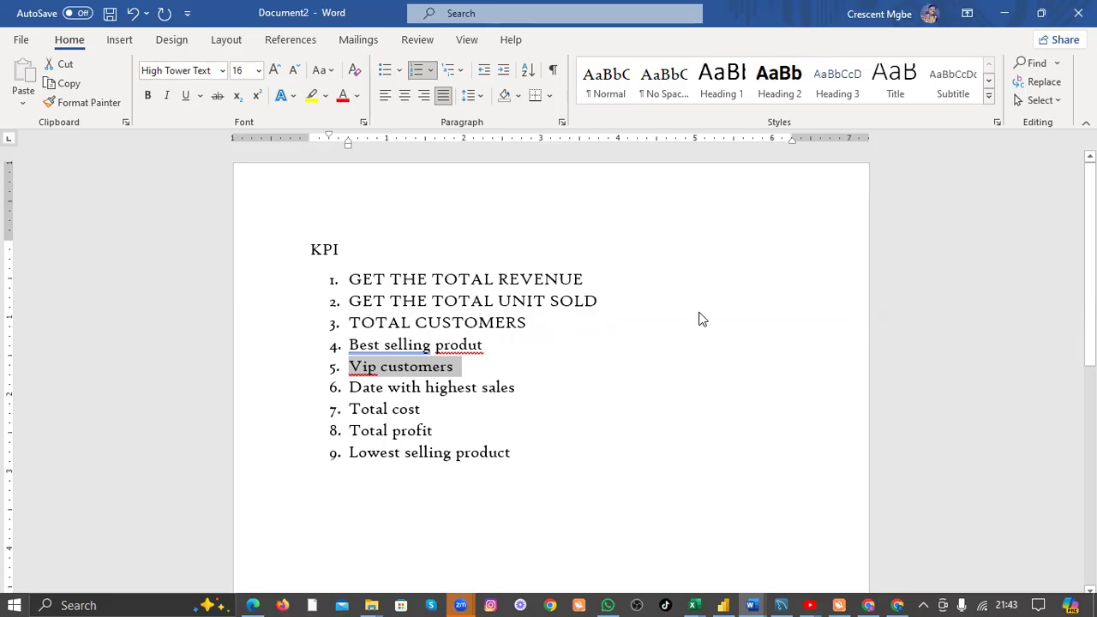
click(542, 374)
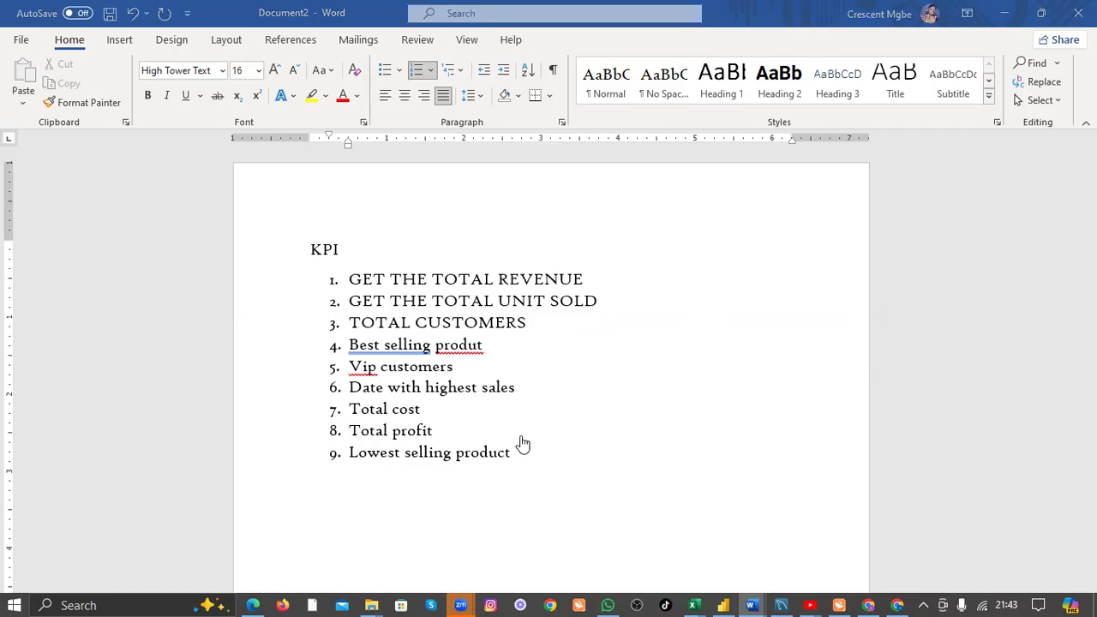
Add "Best selling month" and "Highest ordered" as the tenth and eleventh KPIs.
key(Return)
text(Best se)
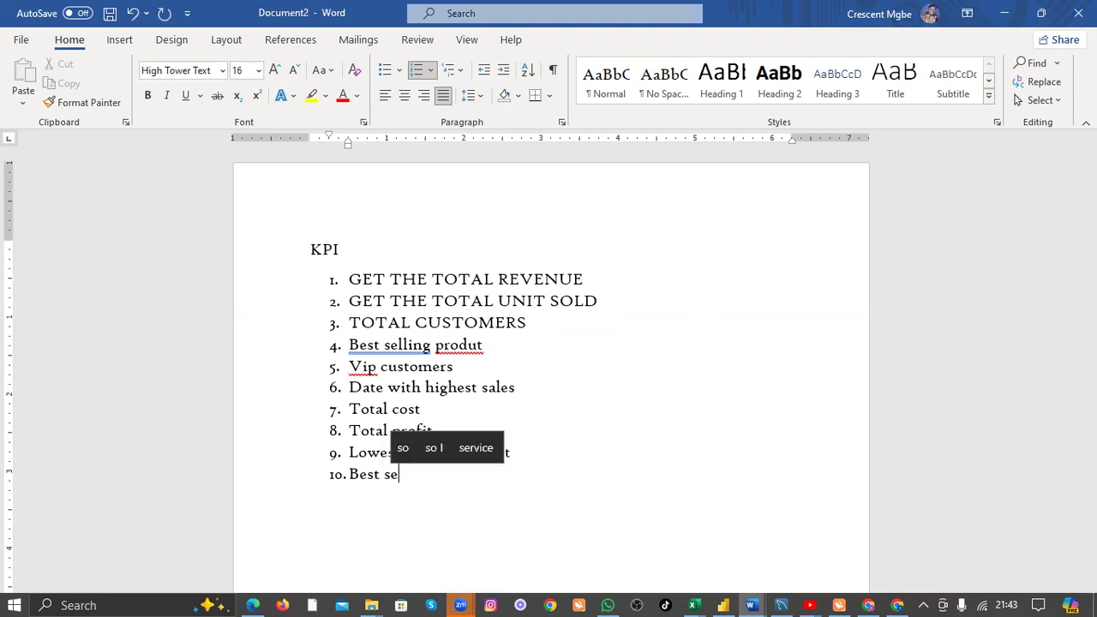
text(lling month)
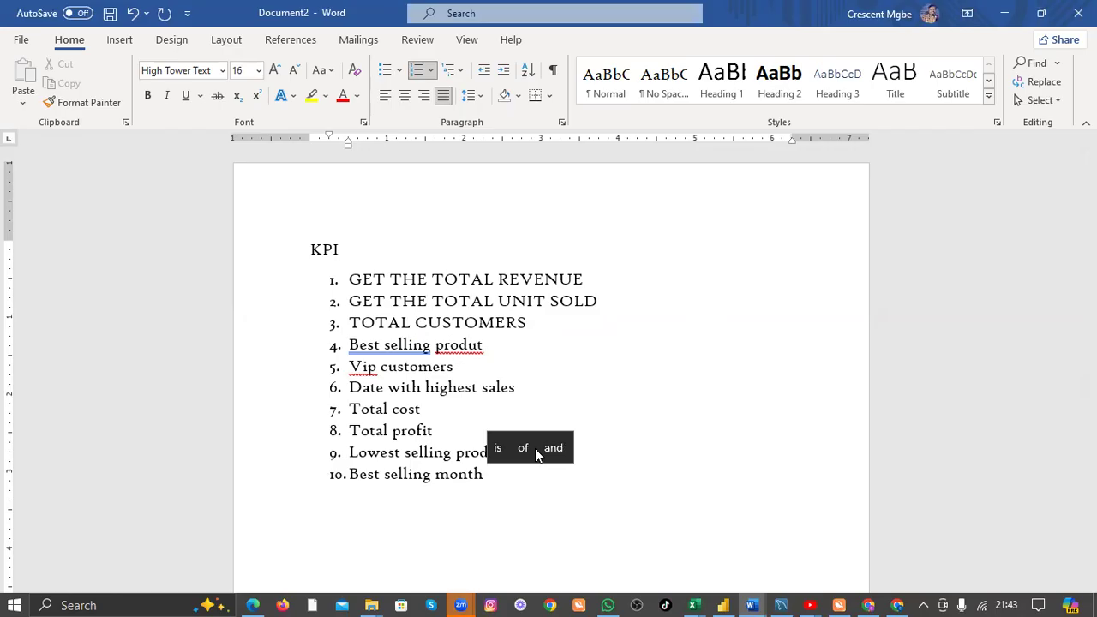
key(Return)
text(h)
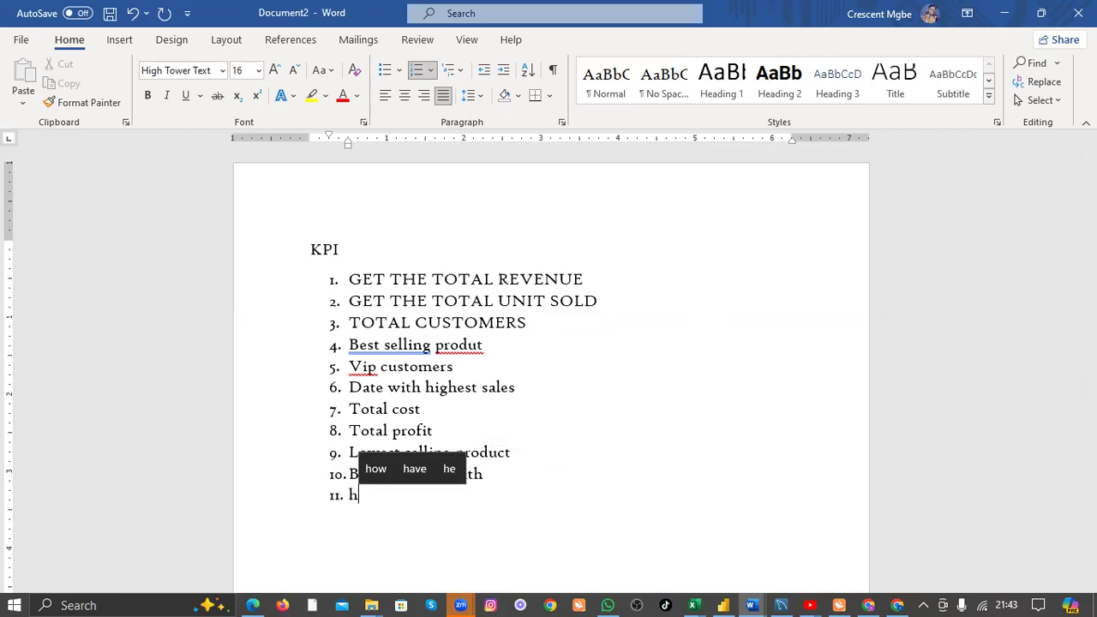
text(ighest ordered)
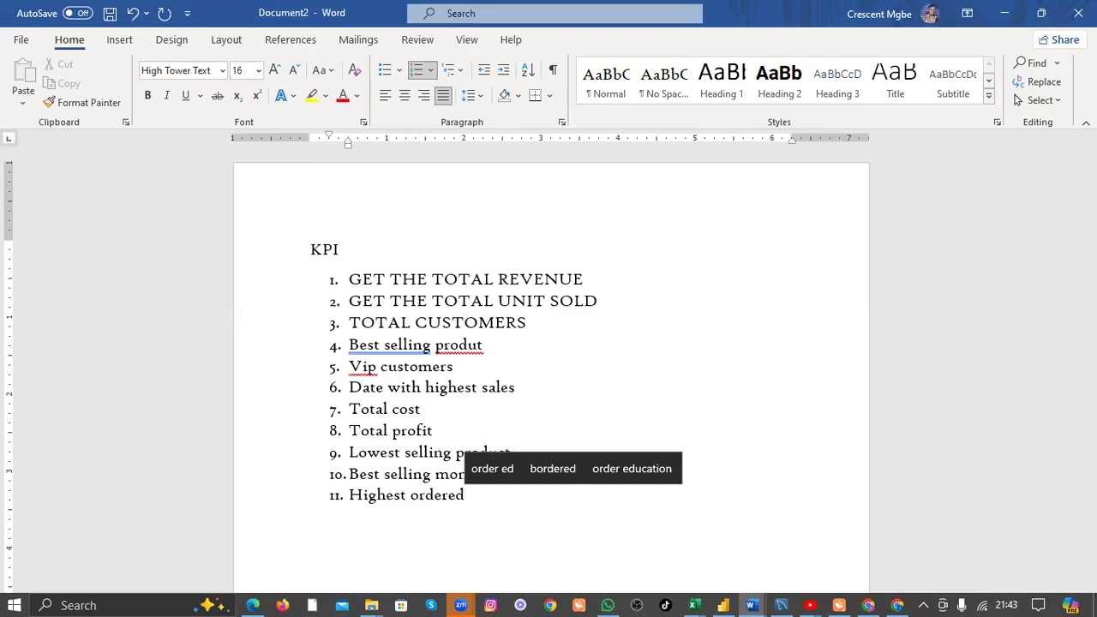
Review the KPI list, then switch to Power BI and look through its insert and modeling commands.
key(alt+Tab)
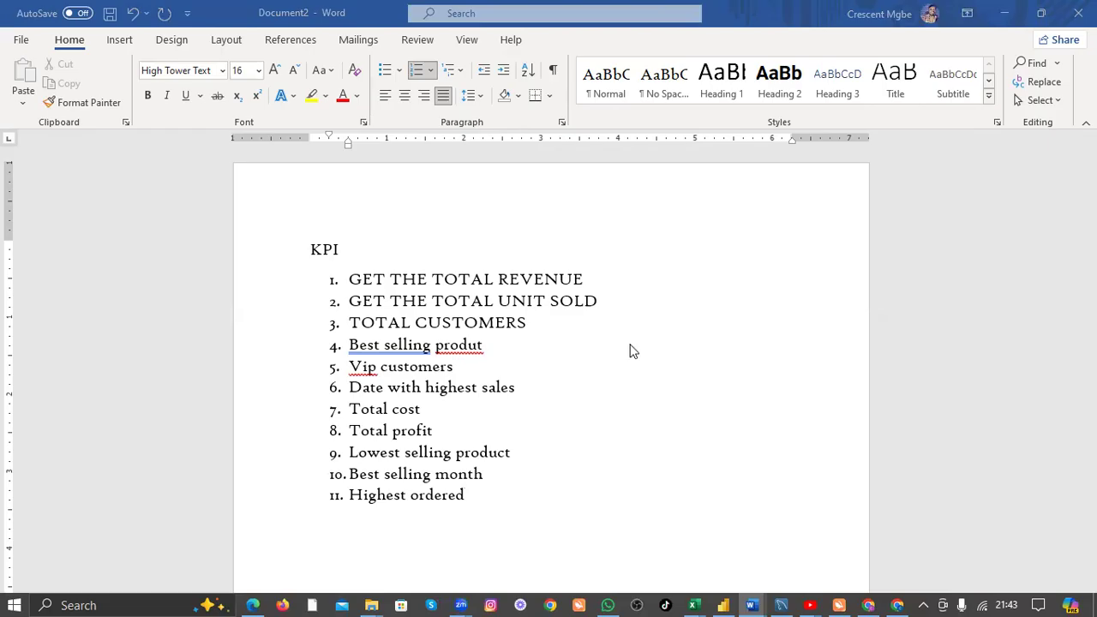
scroll(668, 308, down, 3)
scroll(691, 274, up, 2)
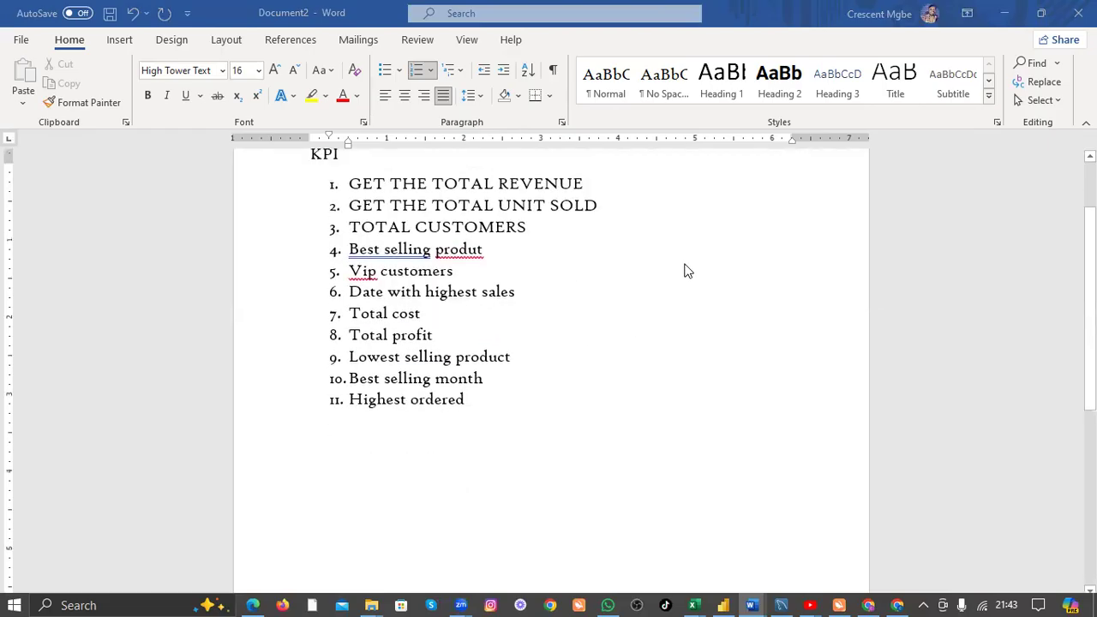
click(723, 605)
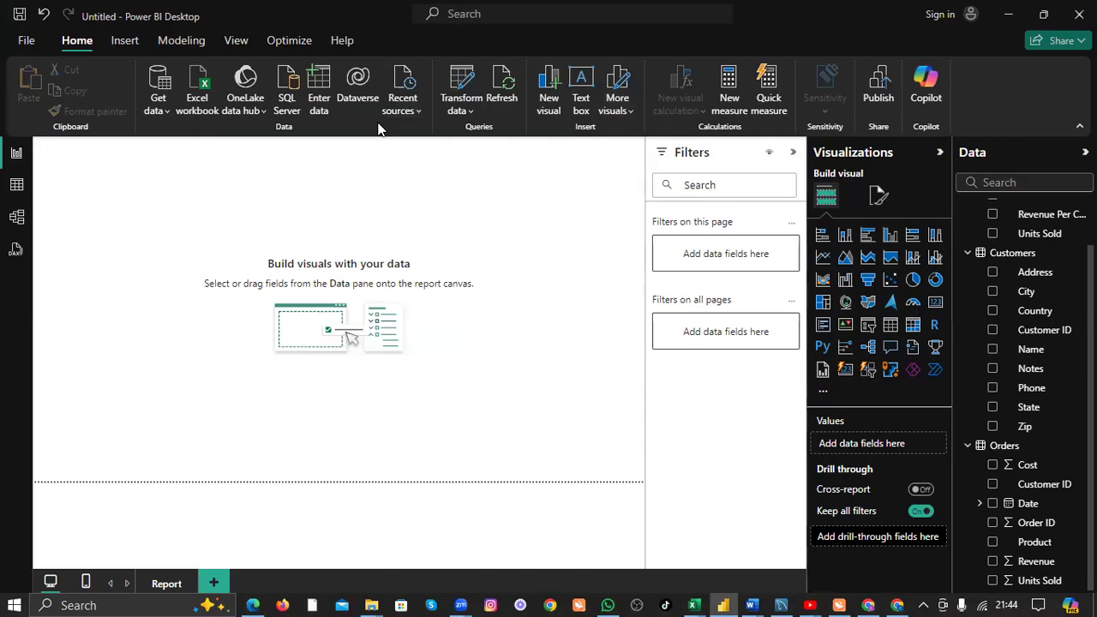
click(125, 40)
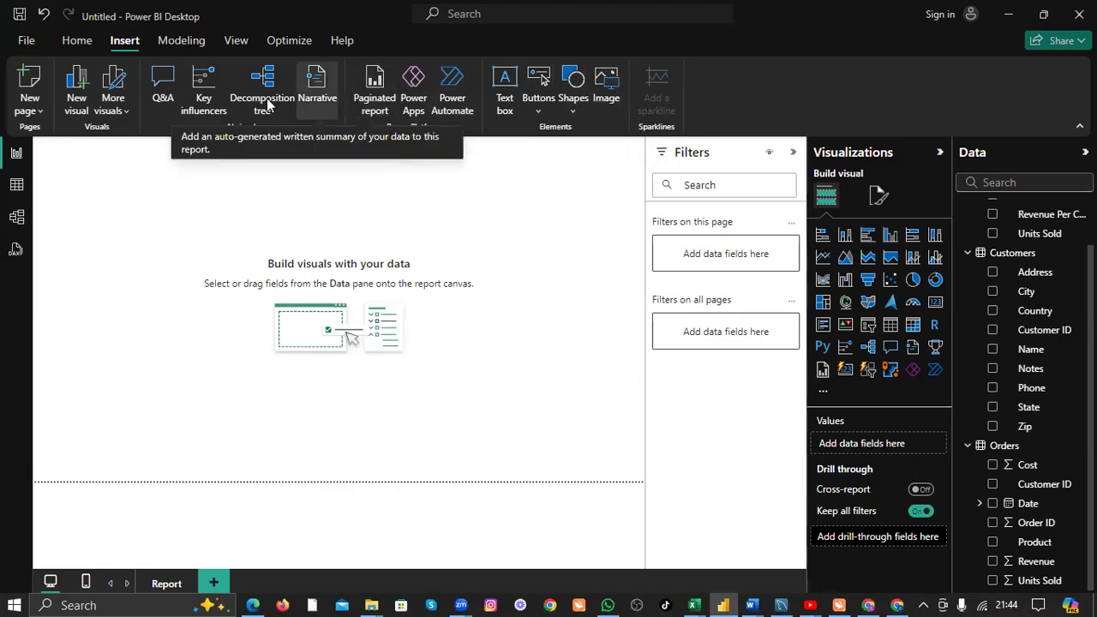
click(195, 44)
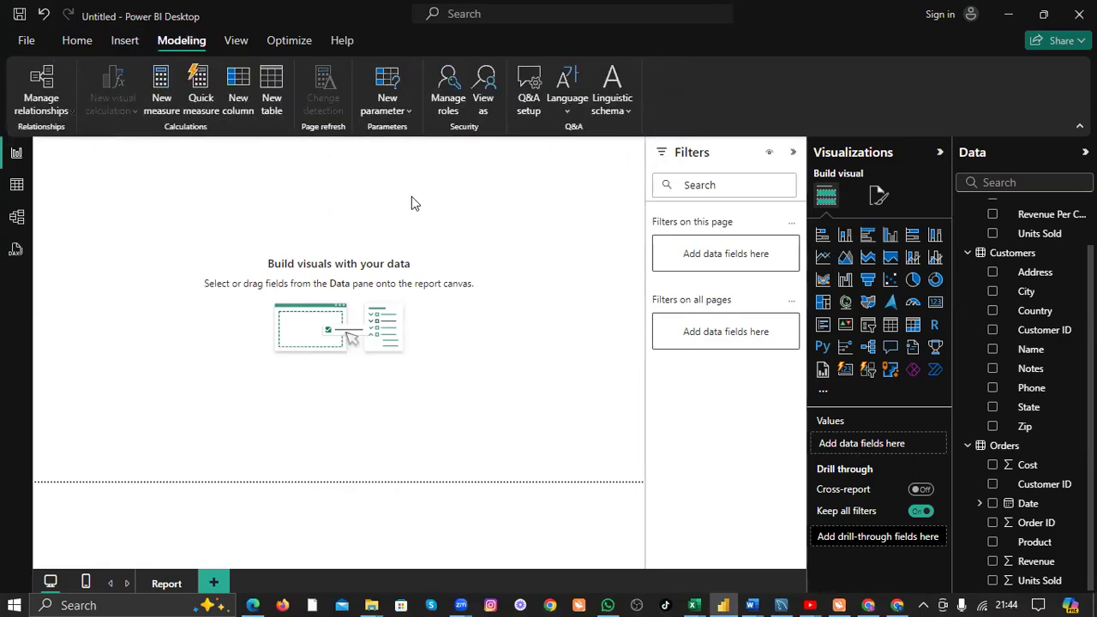
click(67, 43)
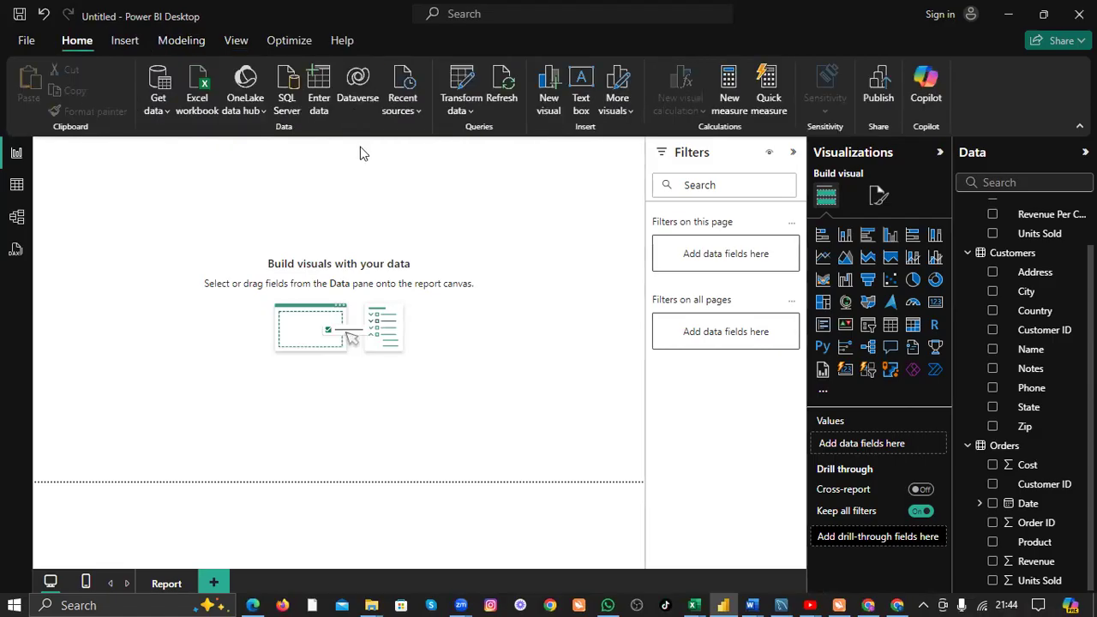
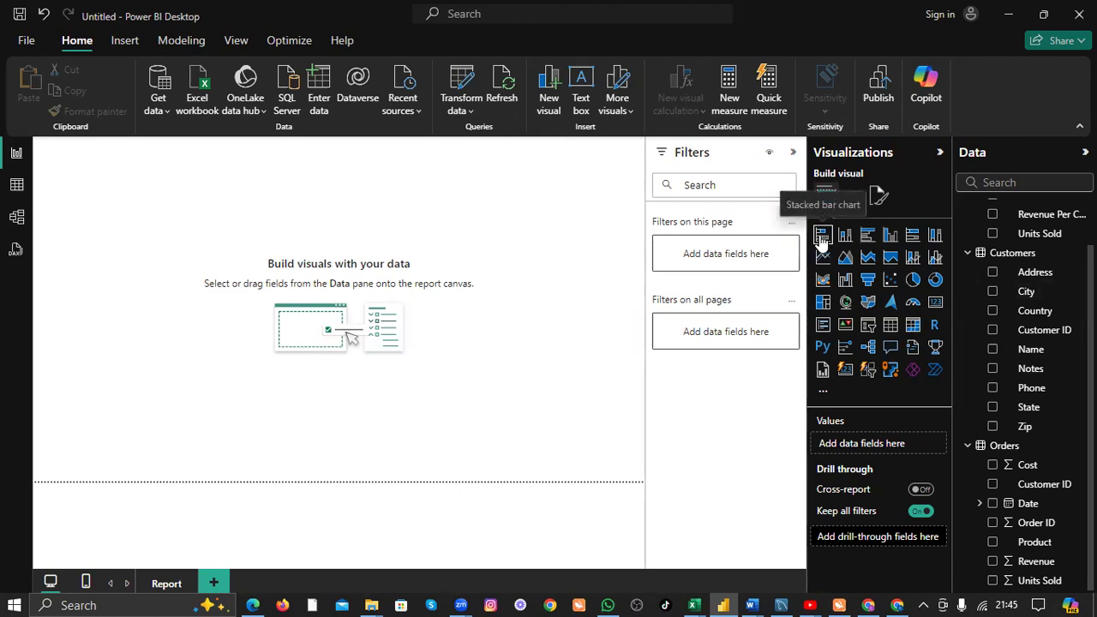
Add an empty stacked bar chart to the report page and move it away from the page's upper corner.
click(822, 236)
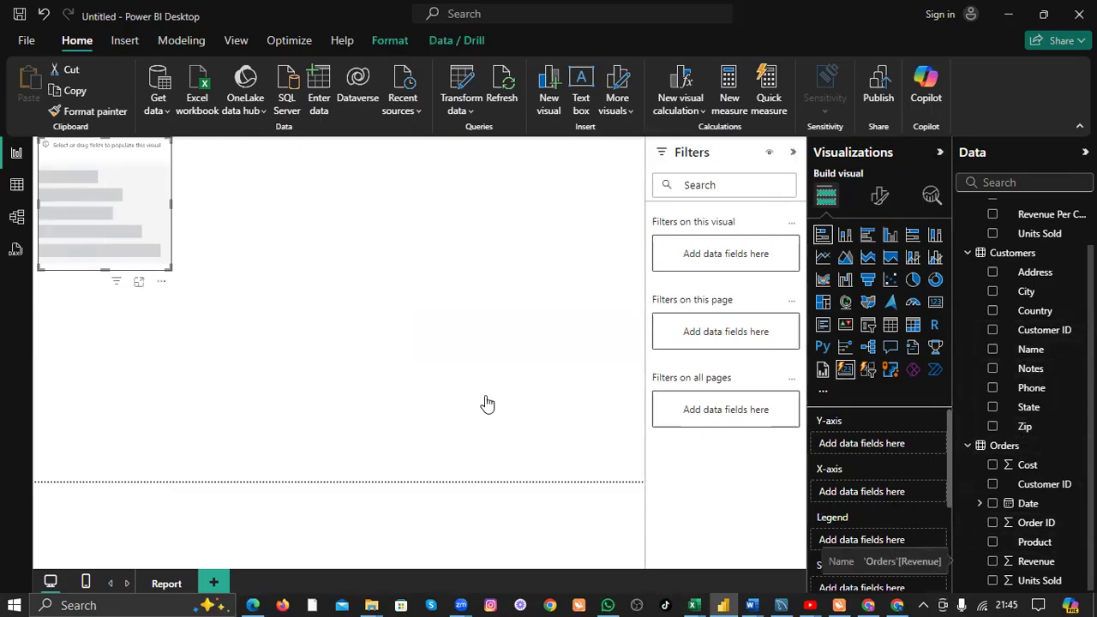
drag(137, 187, 296, 237)
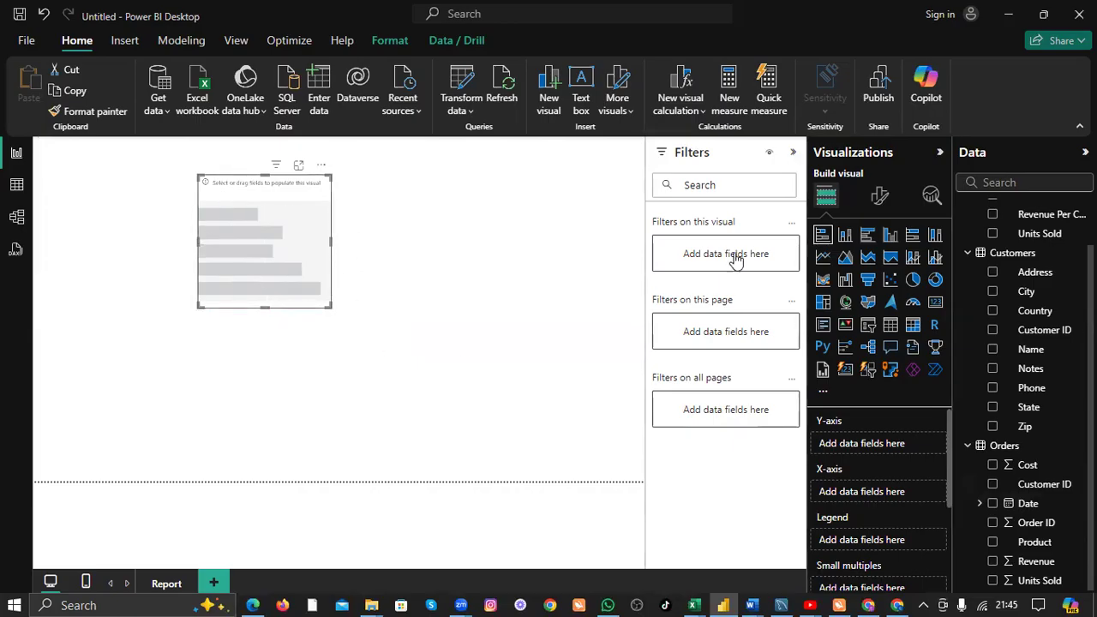
Compare the stacked bar and stacked column types on the empty chart and leave it as a stacked column chart.
click(844, 235)
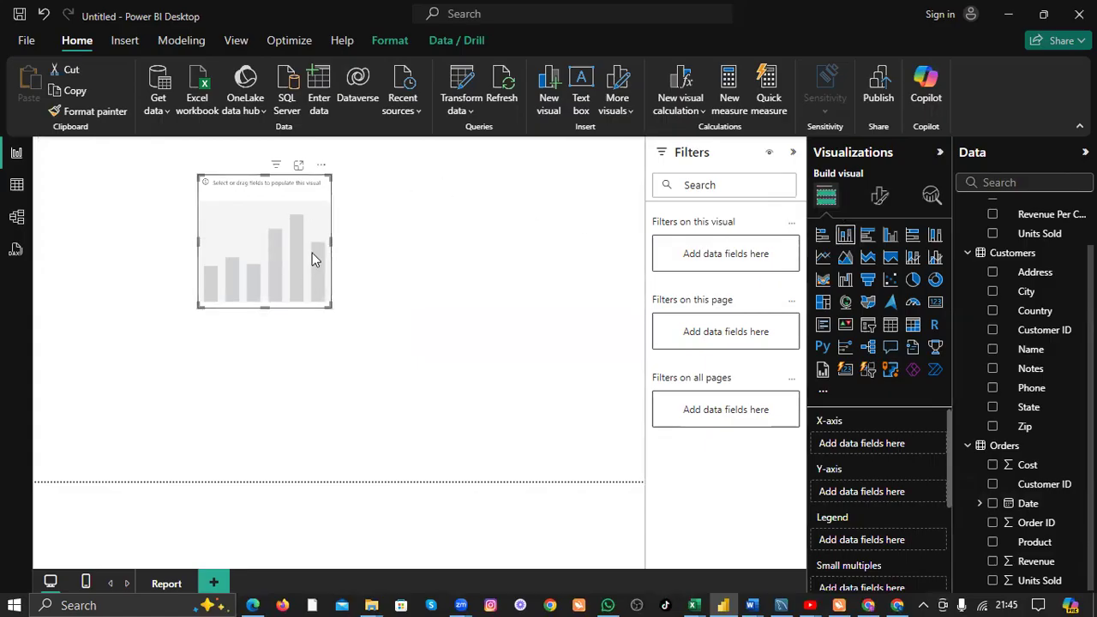
click(822, 234)
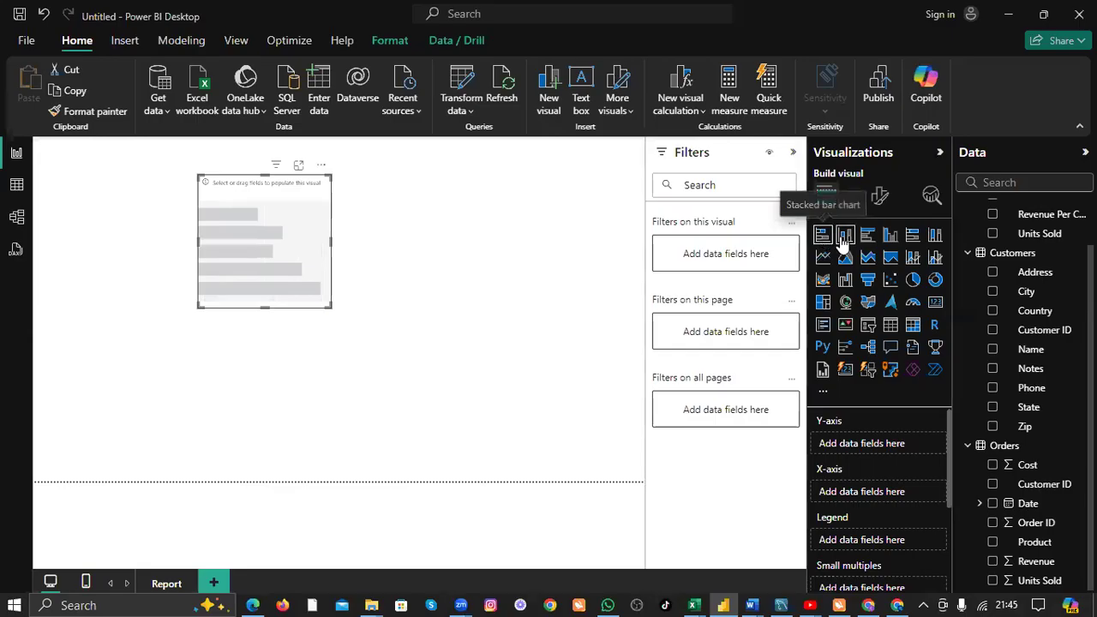
click(845, 236)
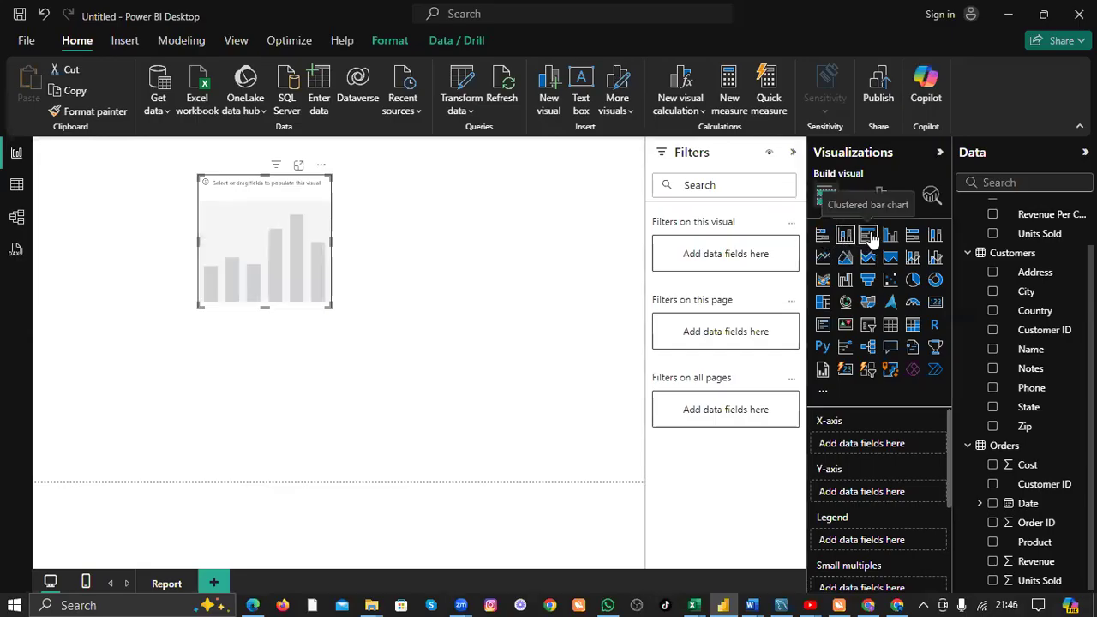
Compare the empty chart as a clustered bar, clustered column, 100% stacked bar and 100% stacked column chart.
click(868, 236)
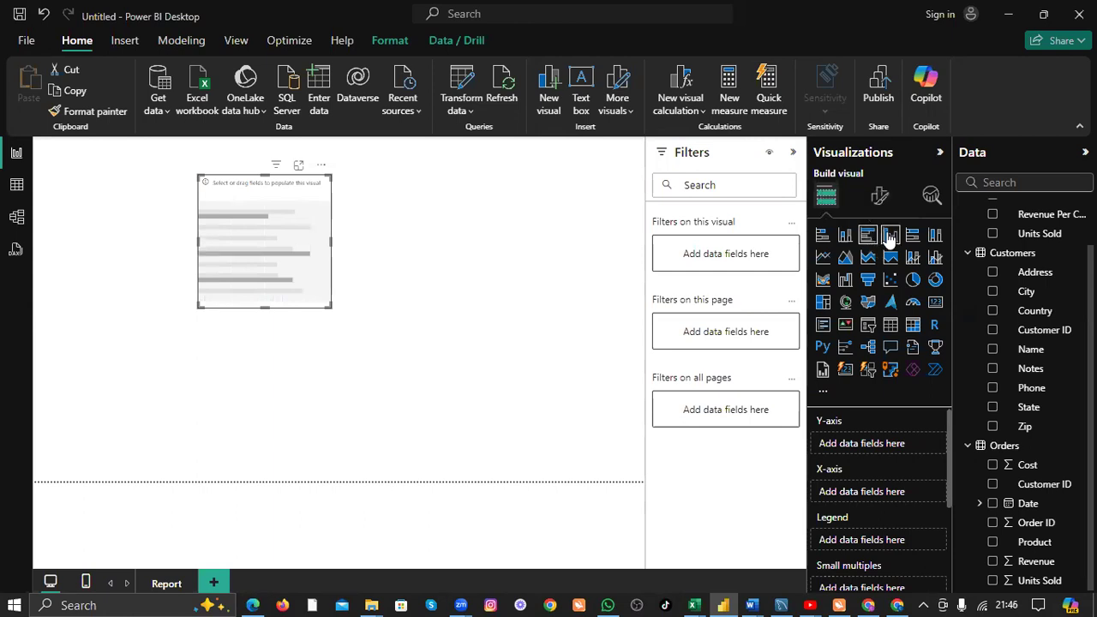
click(889, 236)
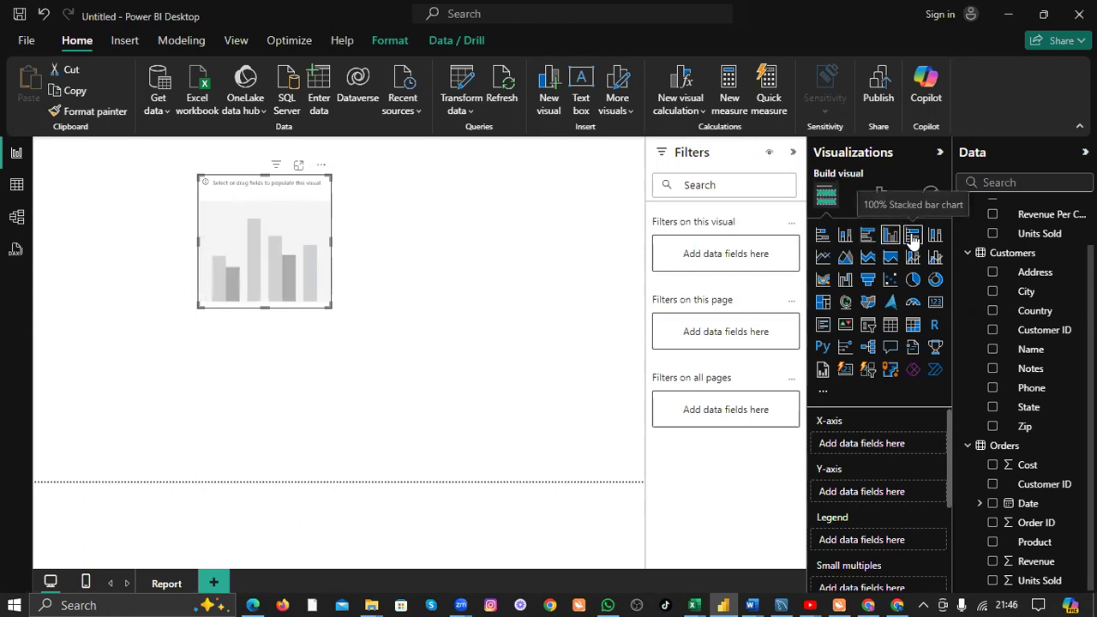
click(912, 238)
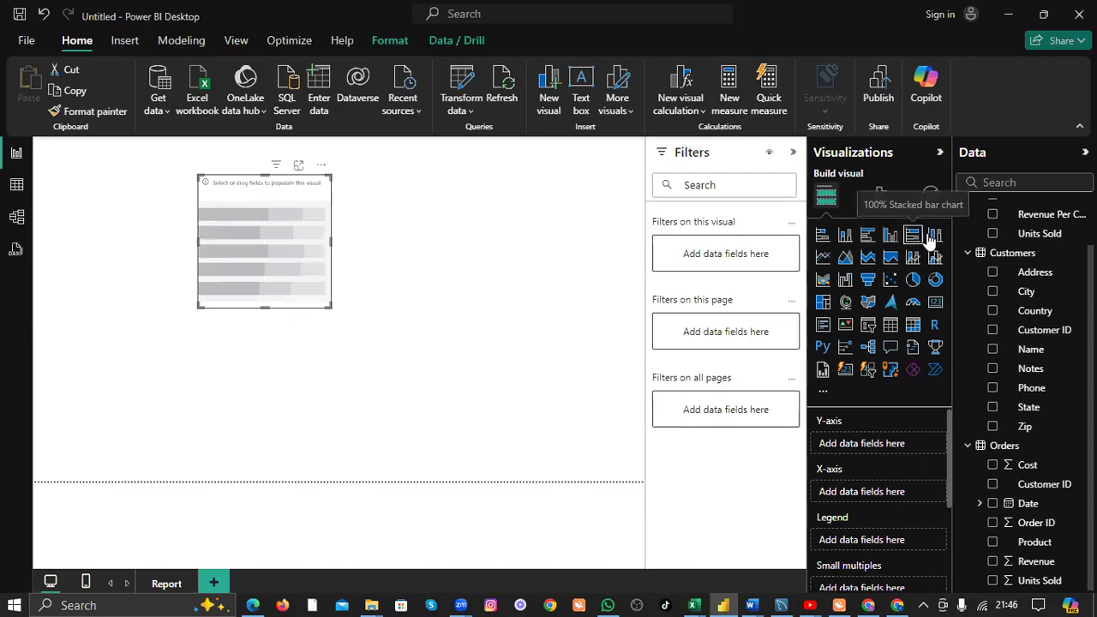
click(934, 236)
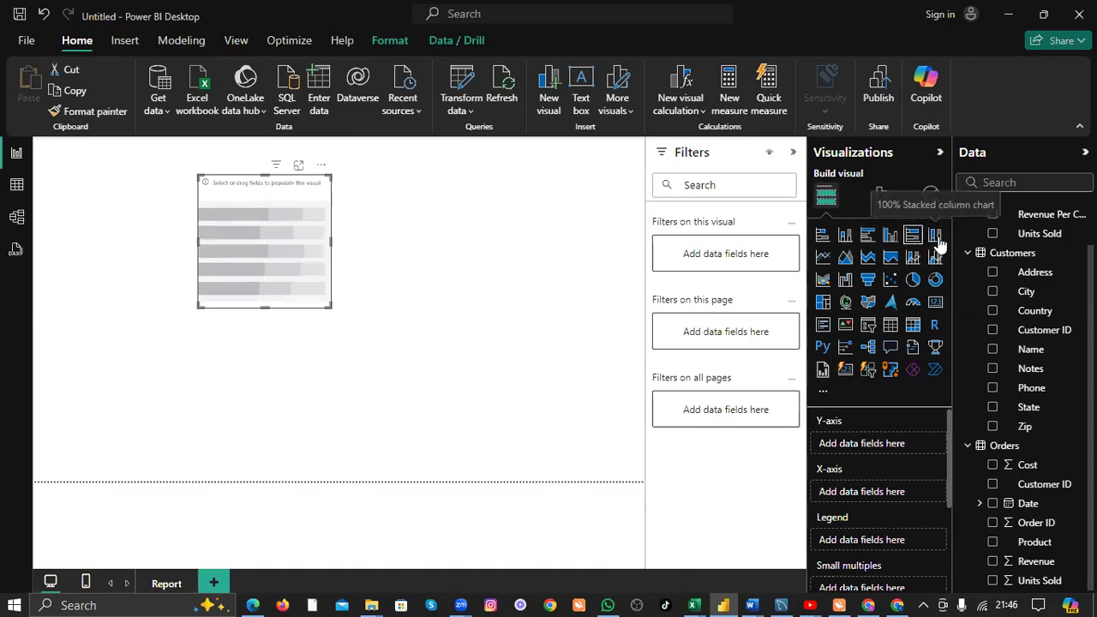
Compare the empty visual as a line, area, stacked area, and line and stacked column chart.
click(823, 260)
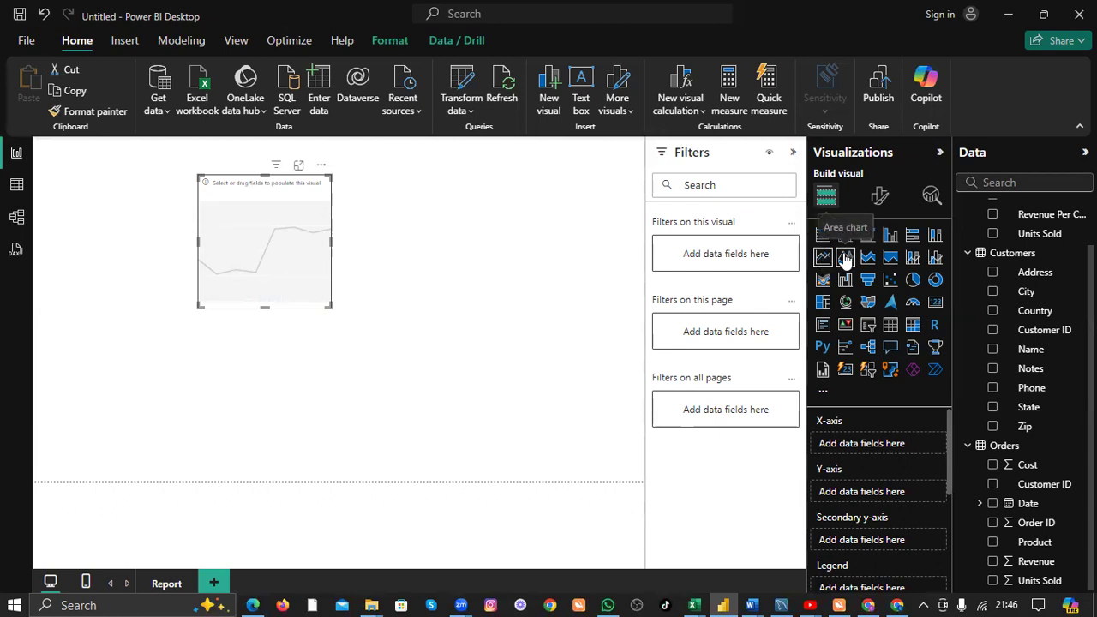
click(845, 258)
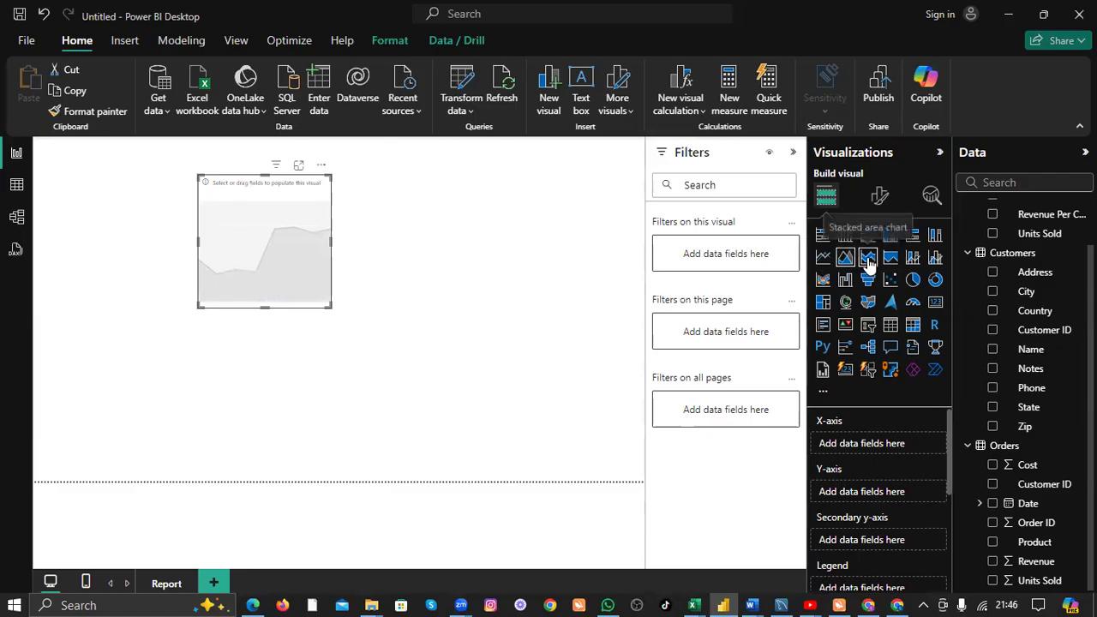
click(868, 259)
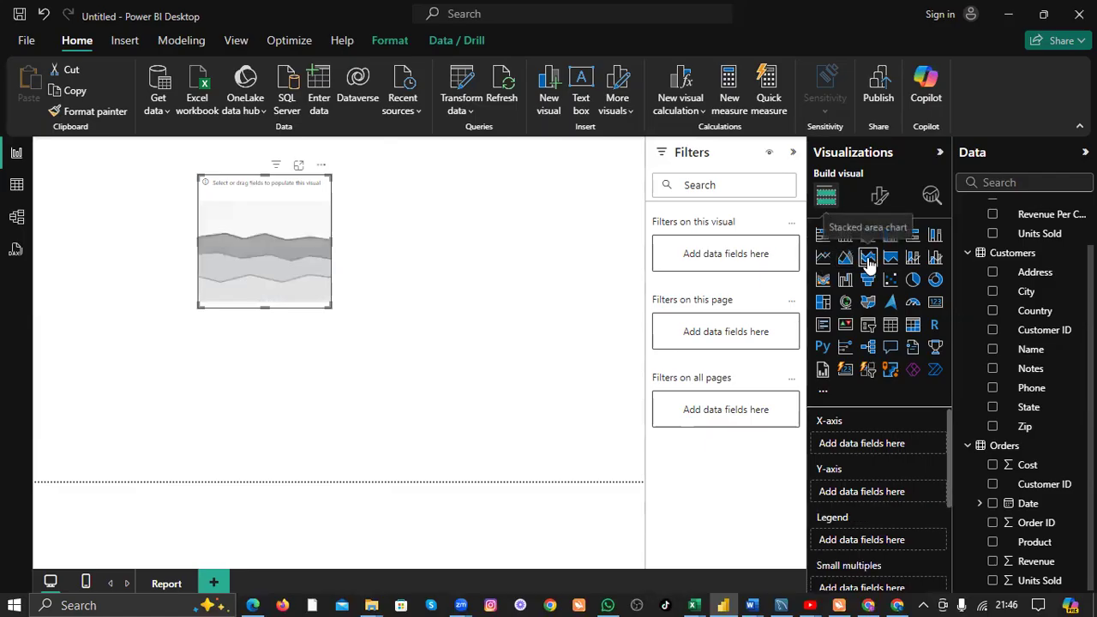
click(913, 261)
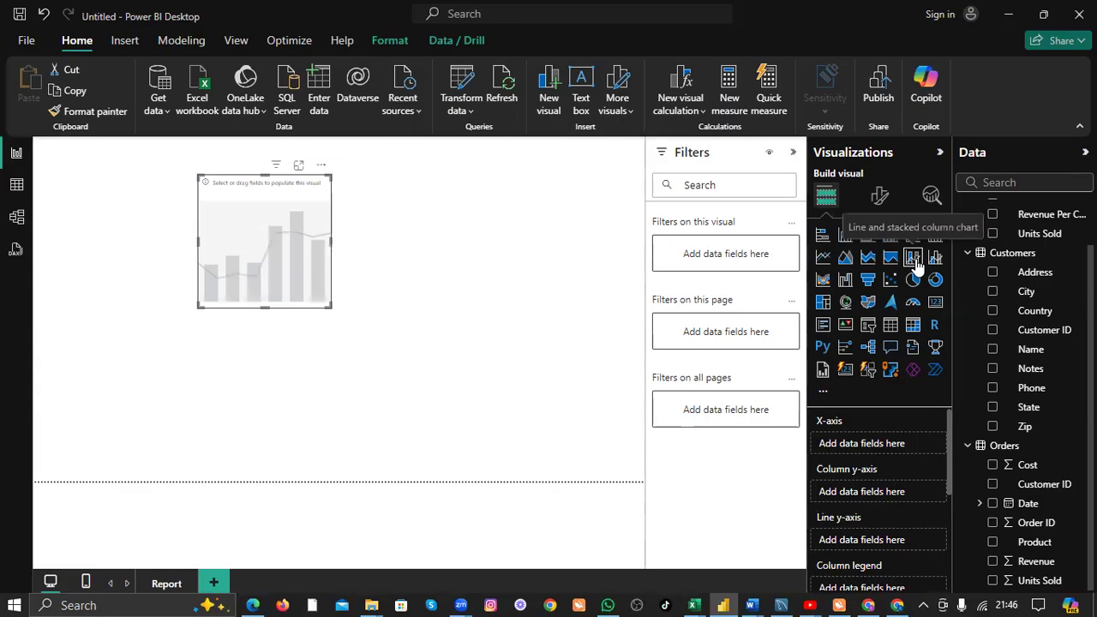
Try the funnel, scatter, pie and donut chart types on the empty visual.
click(868, 281)
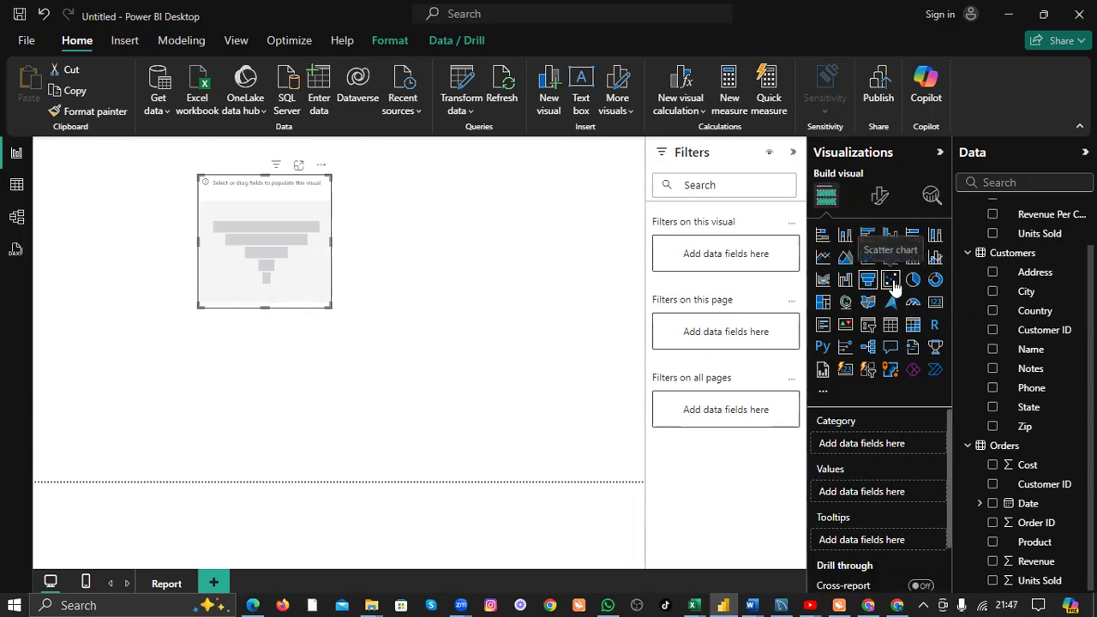
click(891, 283)
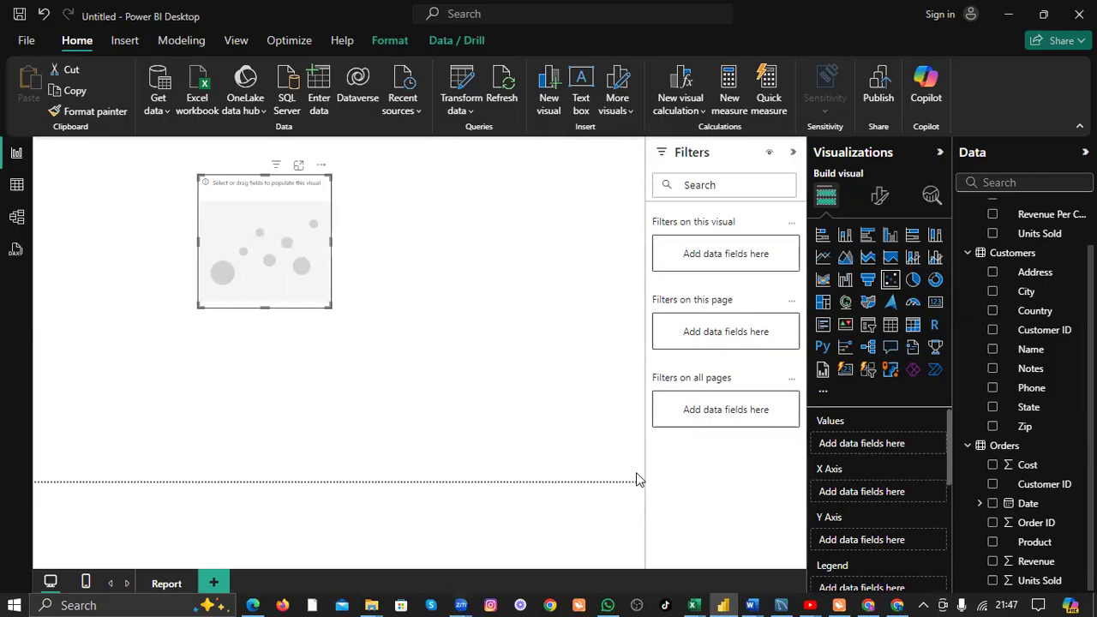
click(914, 280)
click(935, 280)
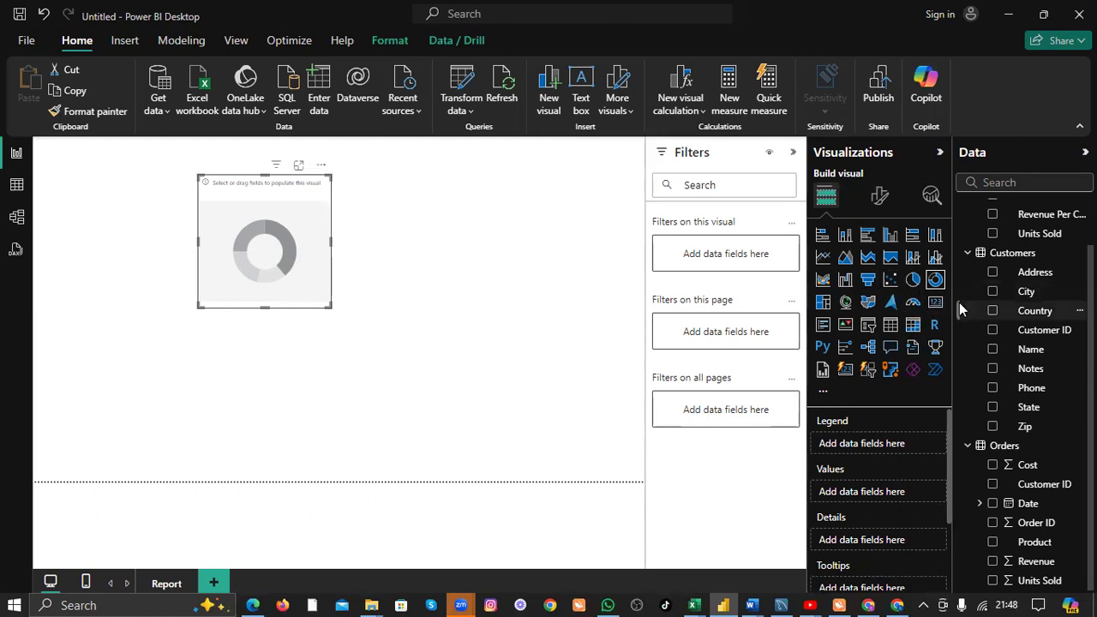
Turn the empty visual into a card showing the count of the customers' Country field and move it toward the middle of the page.
click(935, 303)
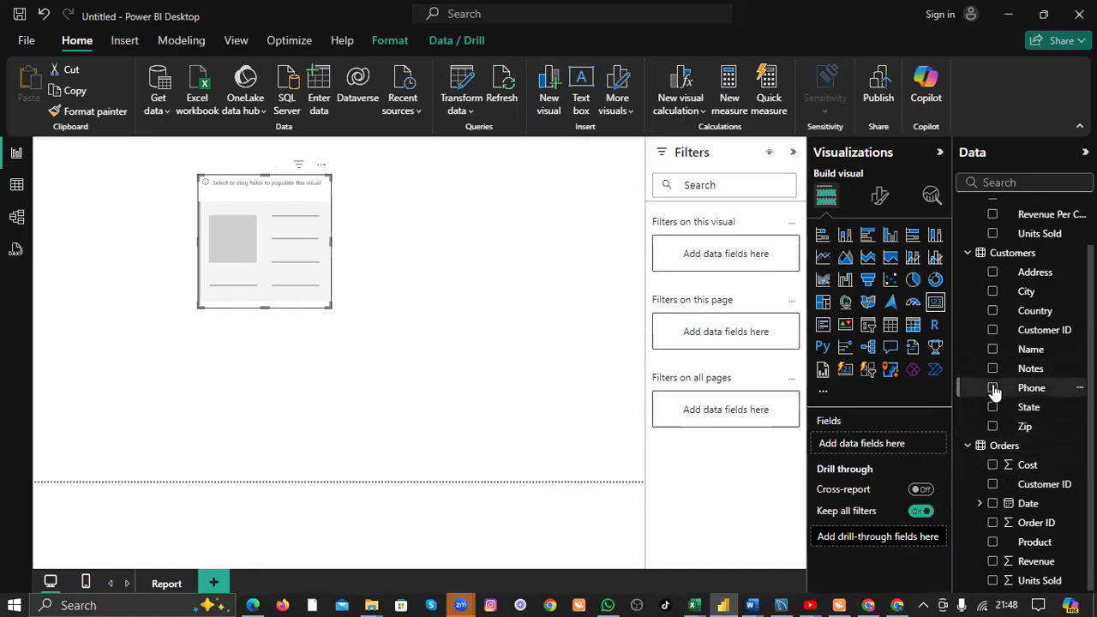
click(992, 311)
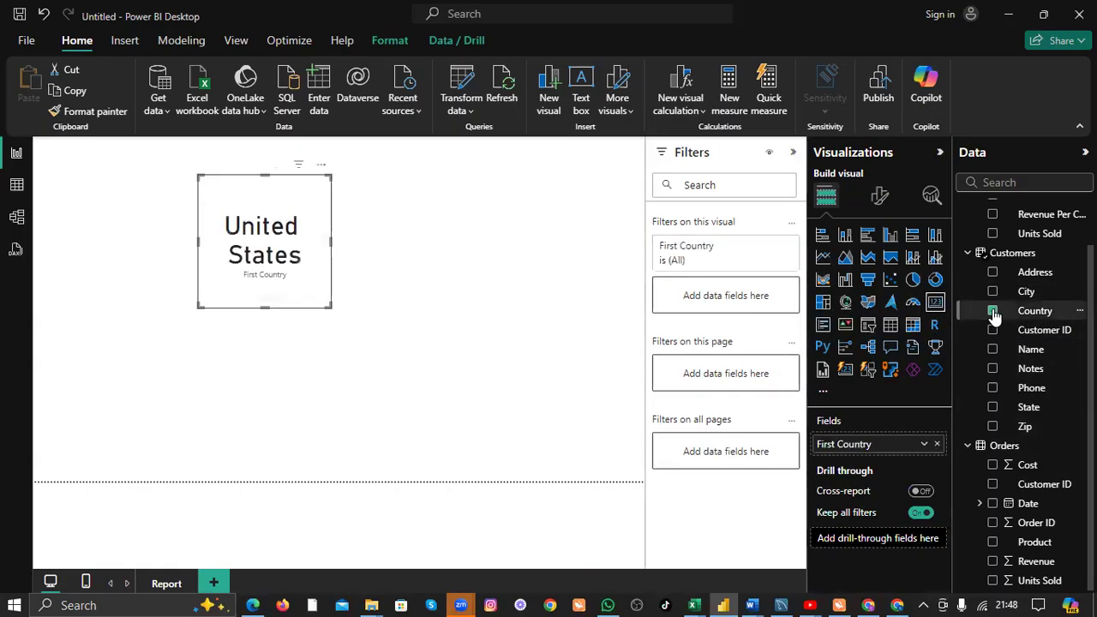
click(922, 445)
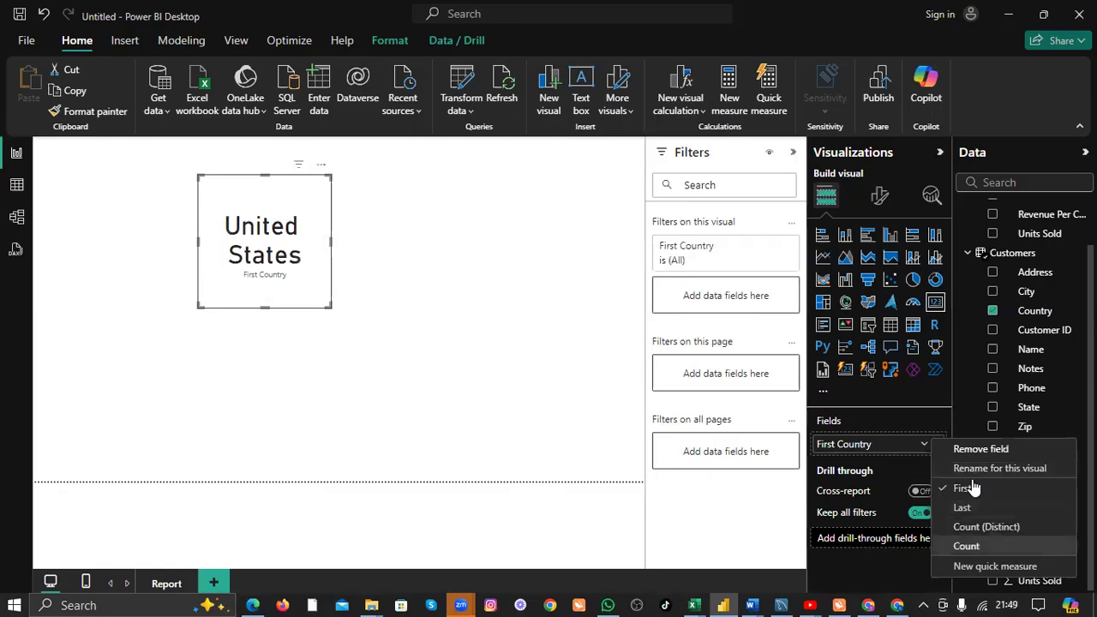
key(Return)
drag(245, 230, 418, 235)
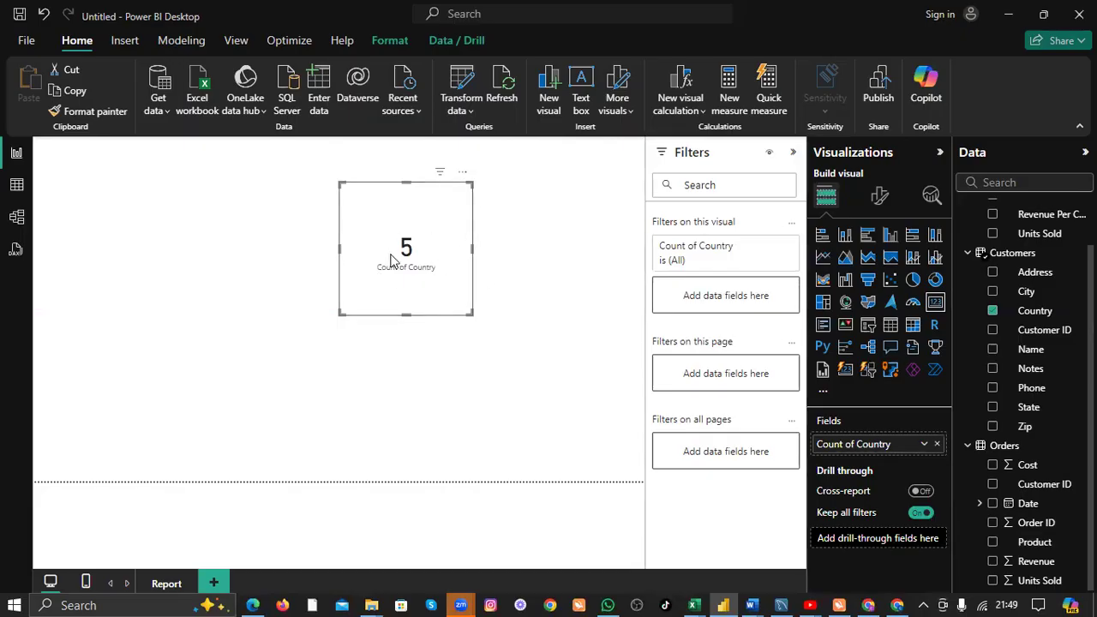
Convert the country card to a stacked column chart and set its Country aggregation to Count (Distinct).
click(477, 250)
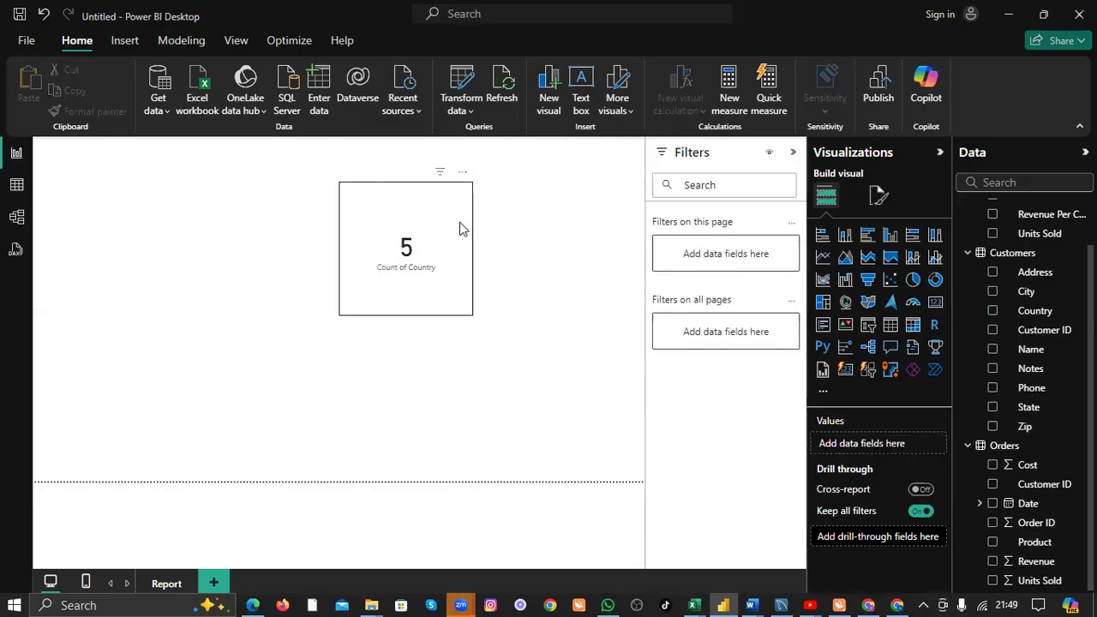
click(457, 227)
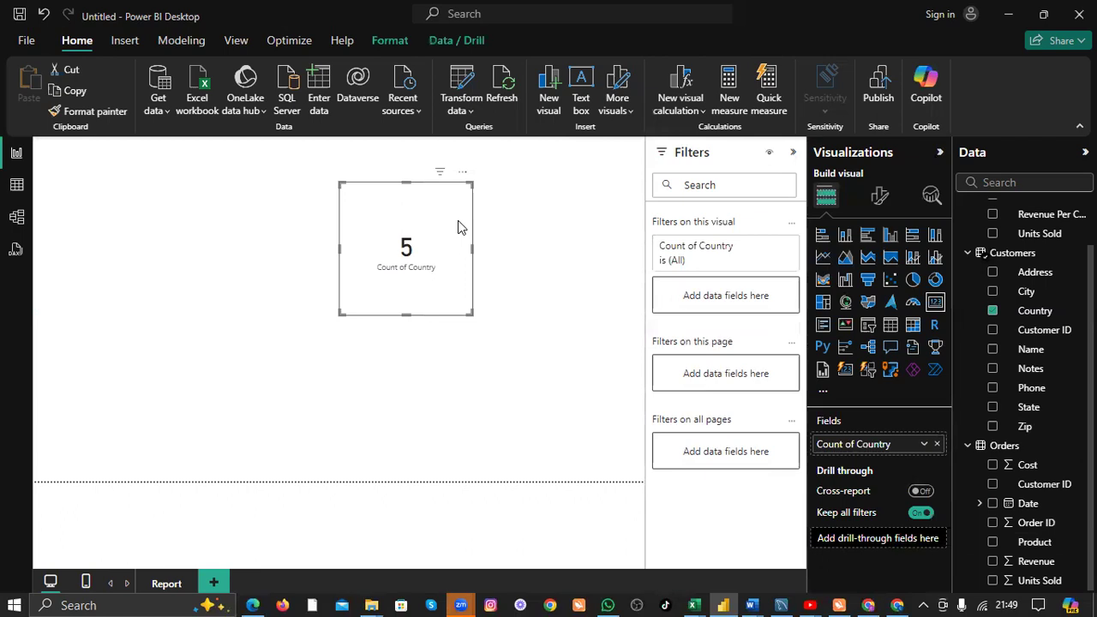
click(845, 236)
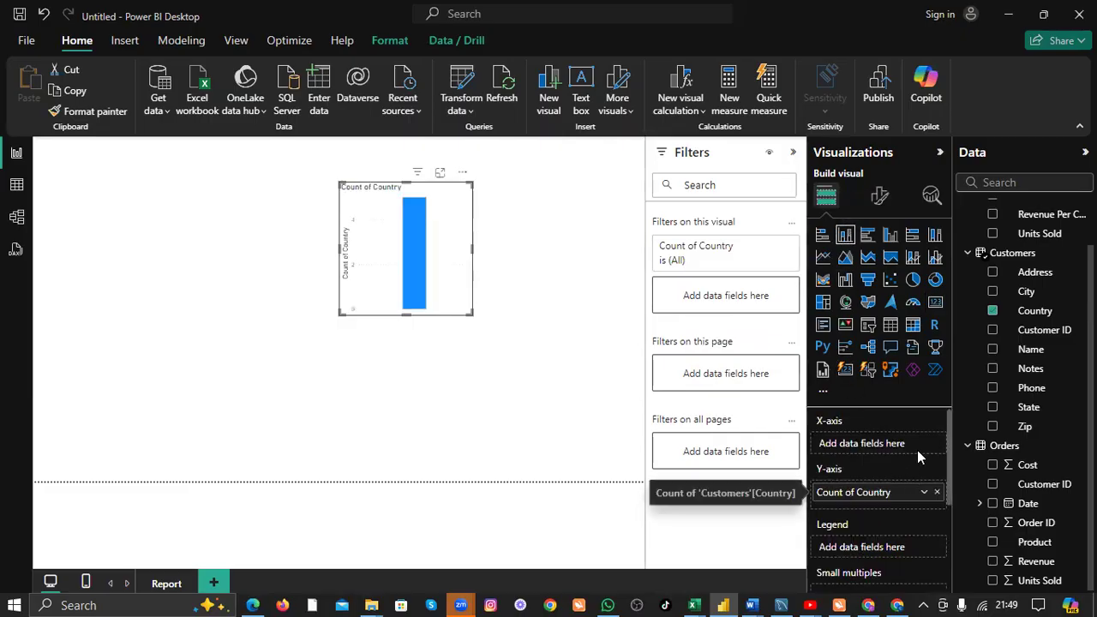
click(924, 492)
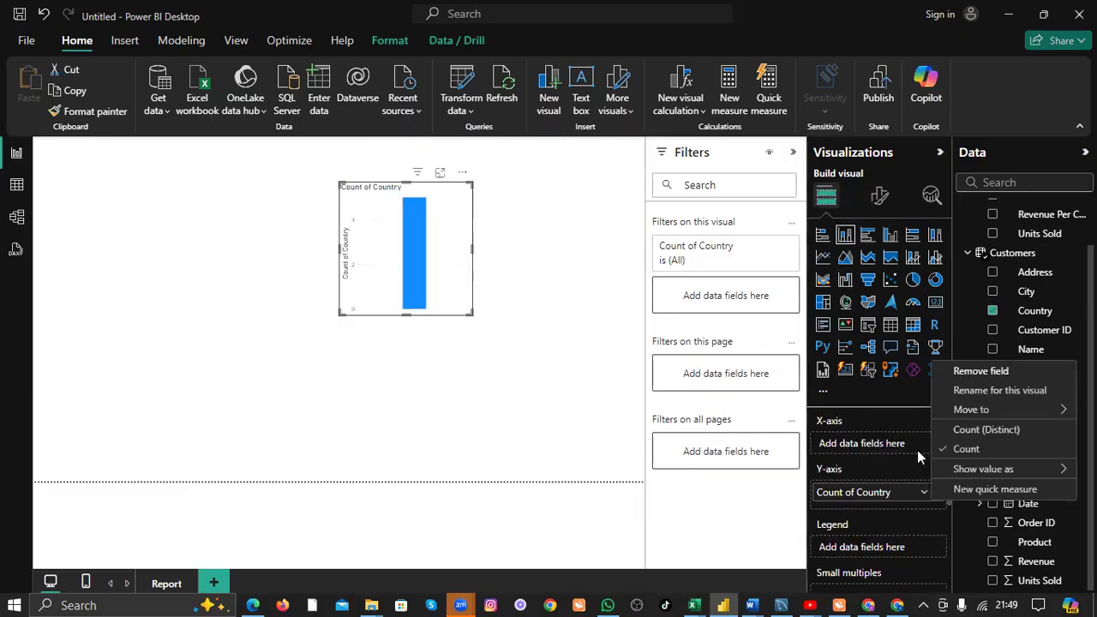
click(963, 431)
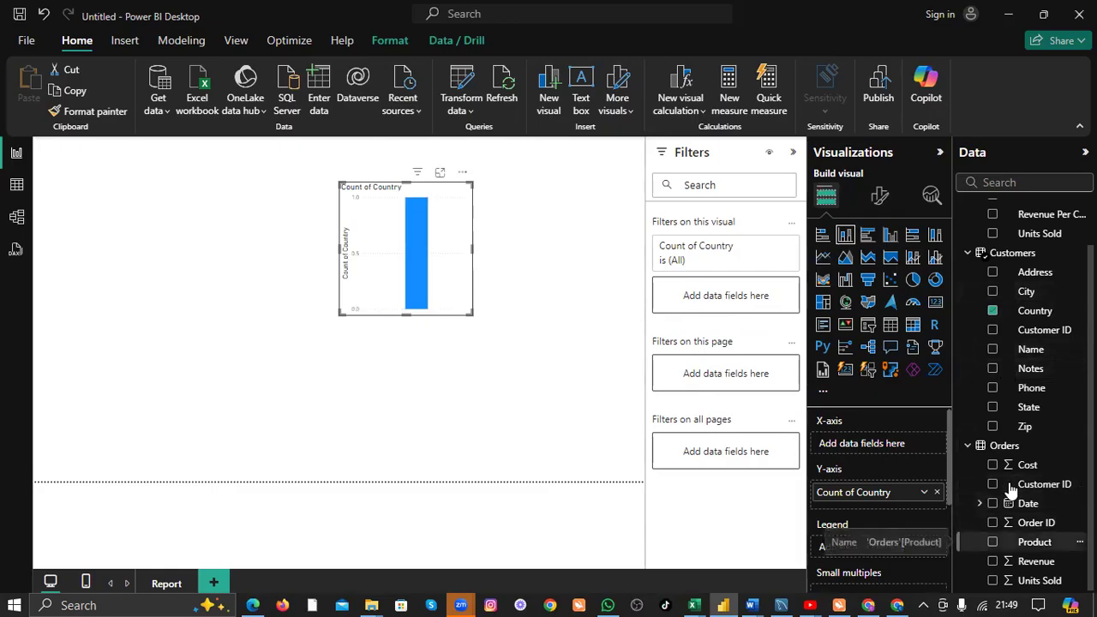
Add Revenue from Orders to the column chart and check the show-value-as options of its Country count.
click(992, 560)
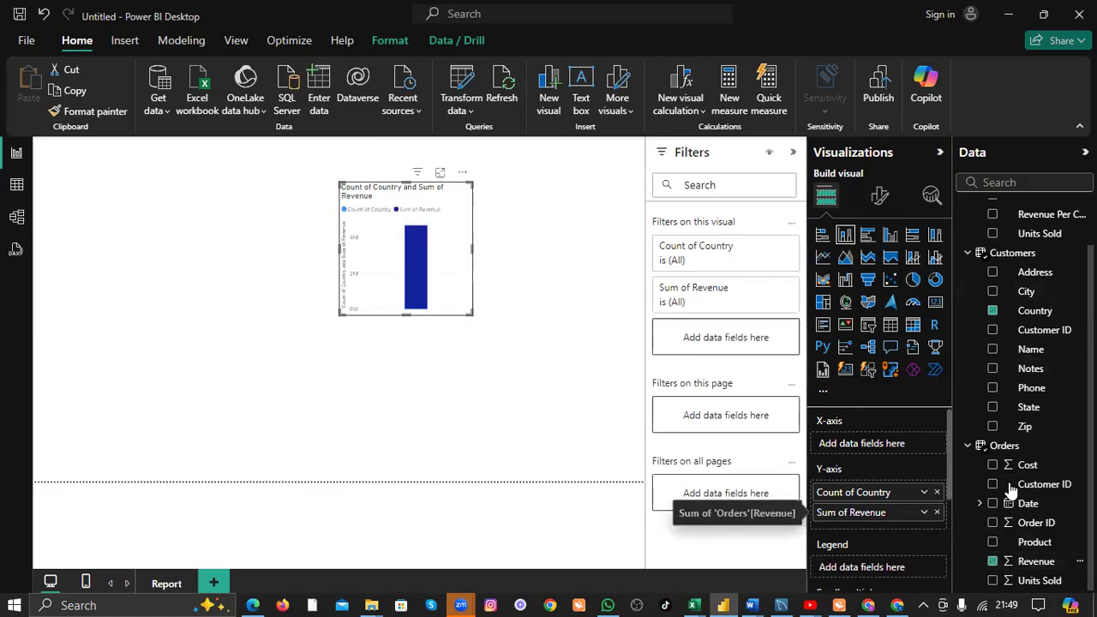
click(924, 492)
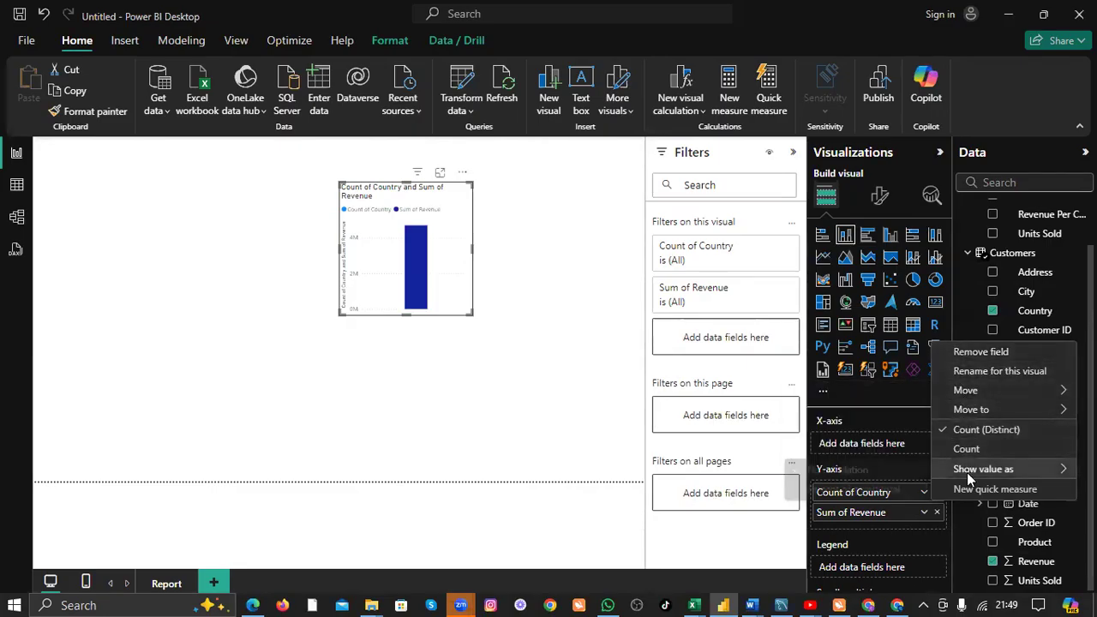
mouse_move(966, 472)
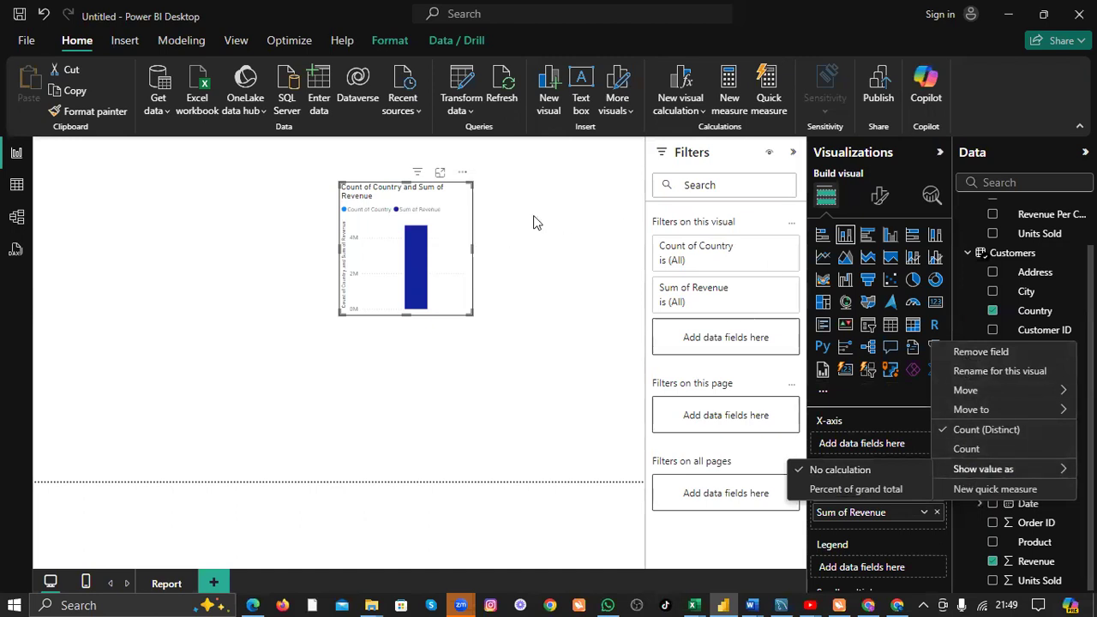
click(462, 225)
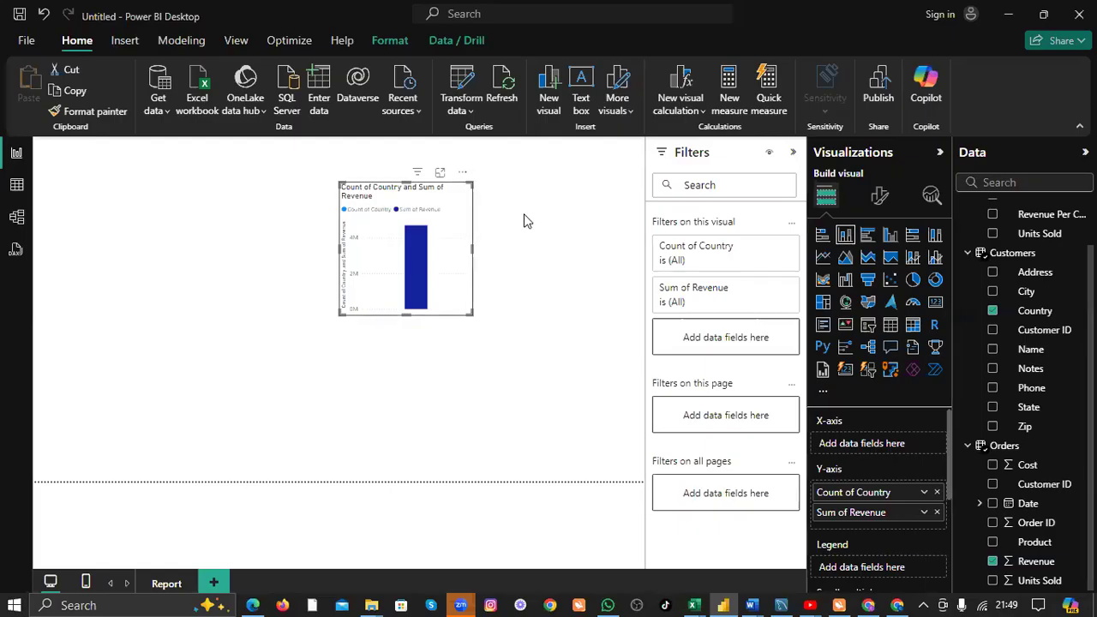
Delete the country and revenue column chart from the report page.
click(523, 219)
click(454, 219)
key(Delete)
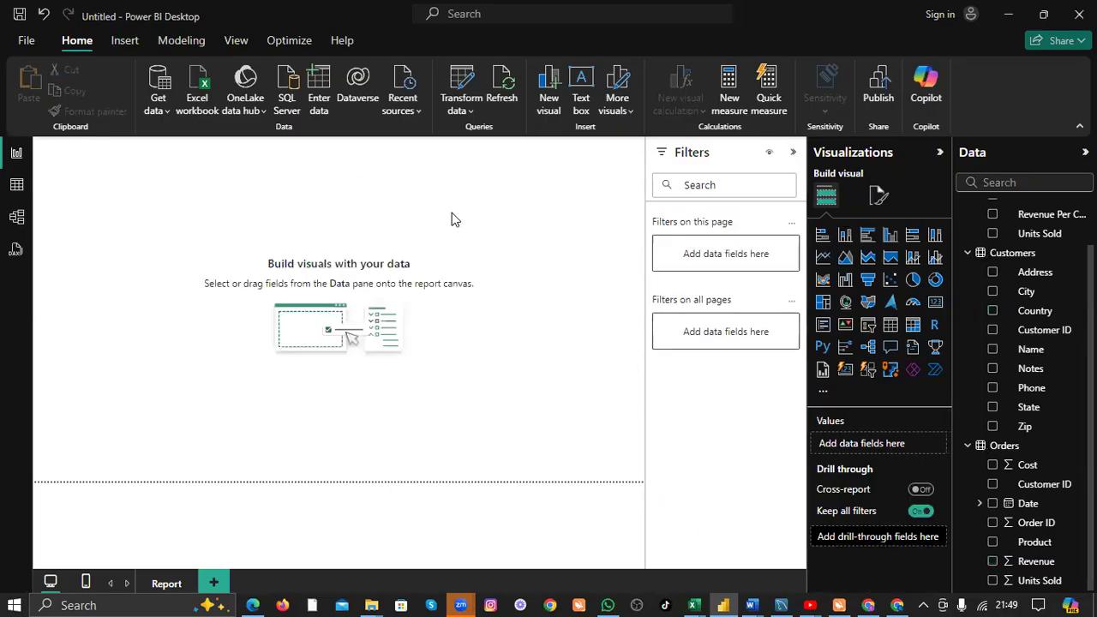
Add a table of State and Revenue, placed away from the page's upper corner, and reduce its height.
click(891, 325)
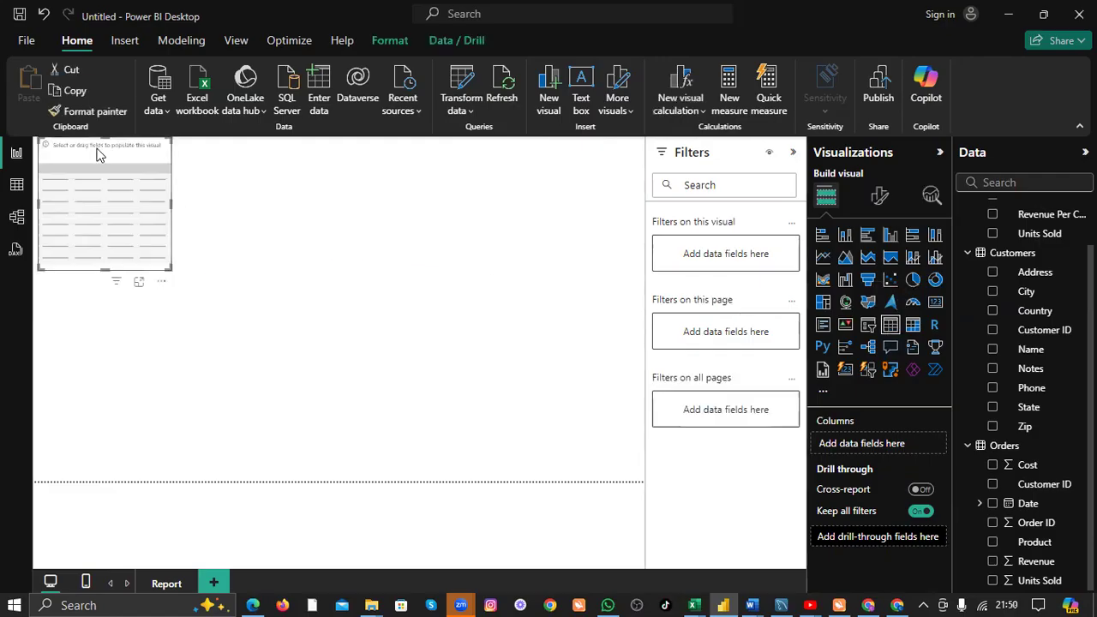
drag(98, 152, 306, 223)
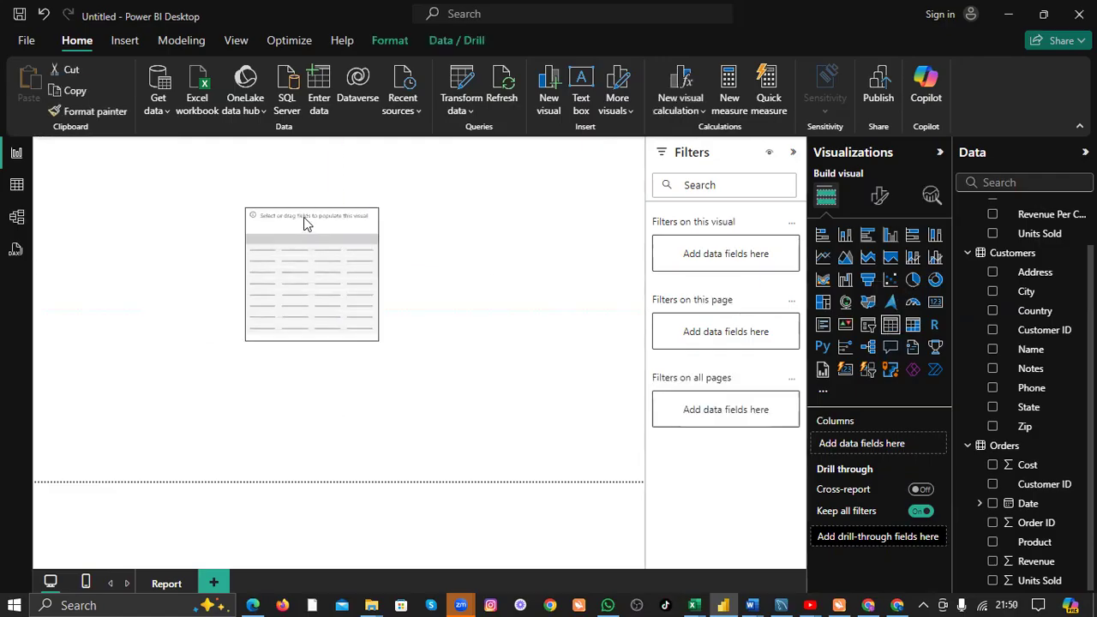
click(992, 407)
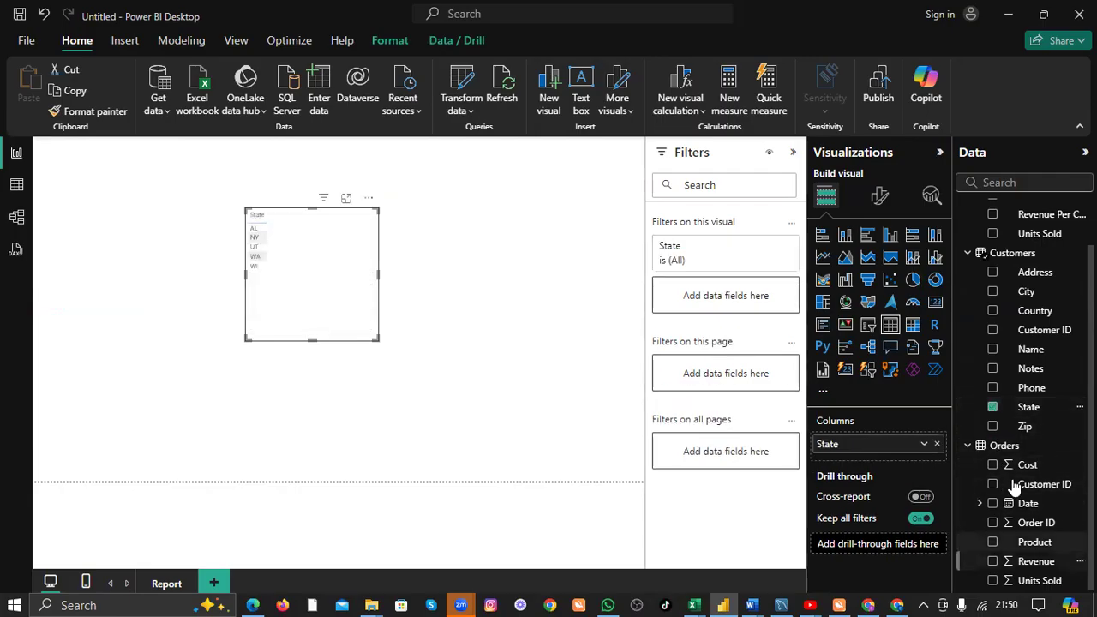
click(994, 562)
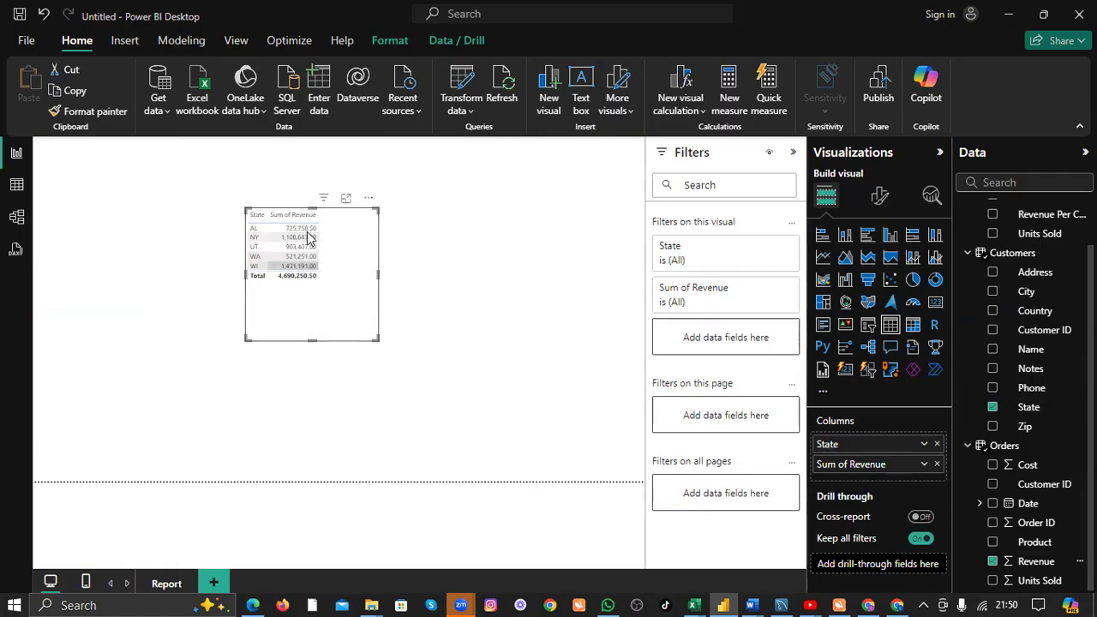
drag(382, 342, 382, 313)
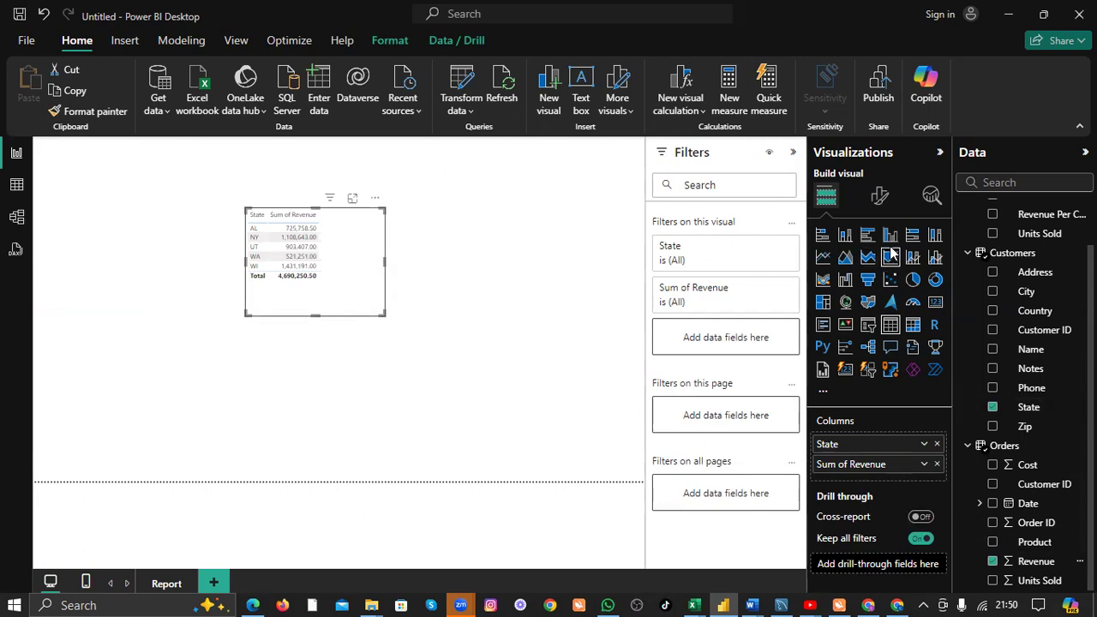
Convert the state revenue table to a stacked column chart, then delete it from the page.
click(846, 239)
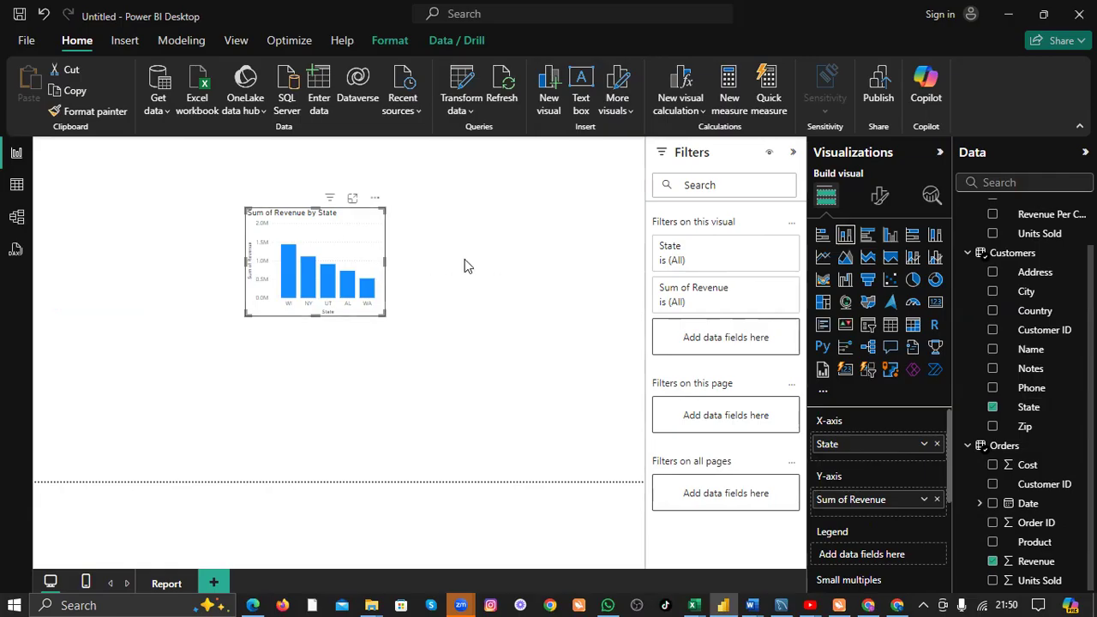
key(Escape)
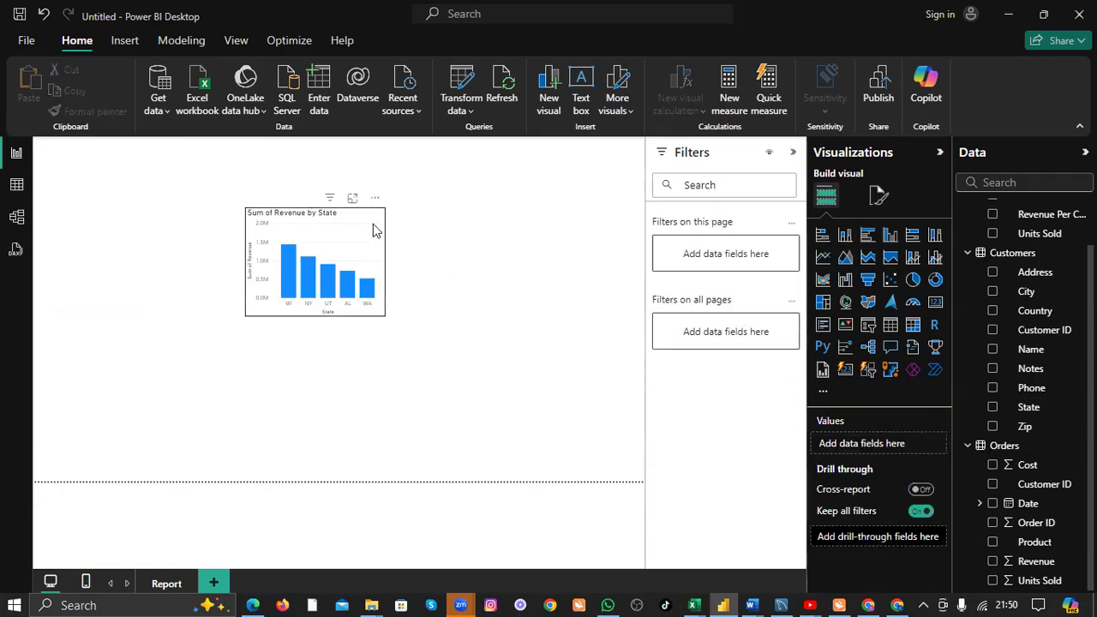
click(373, 230)
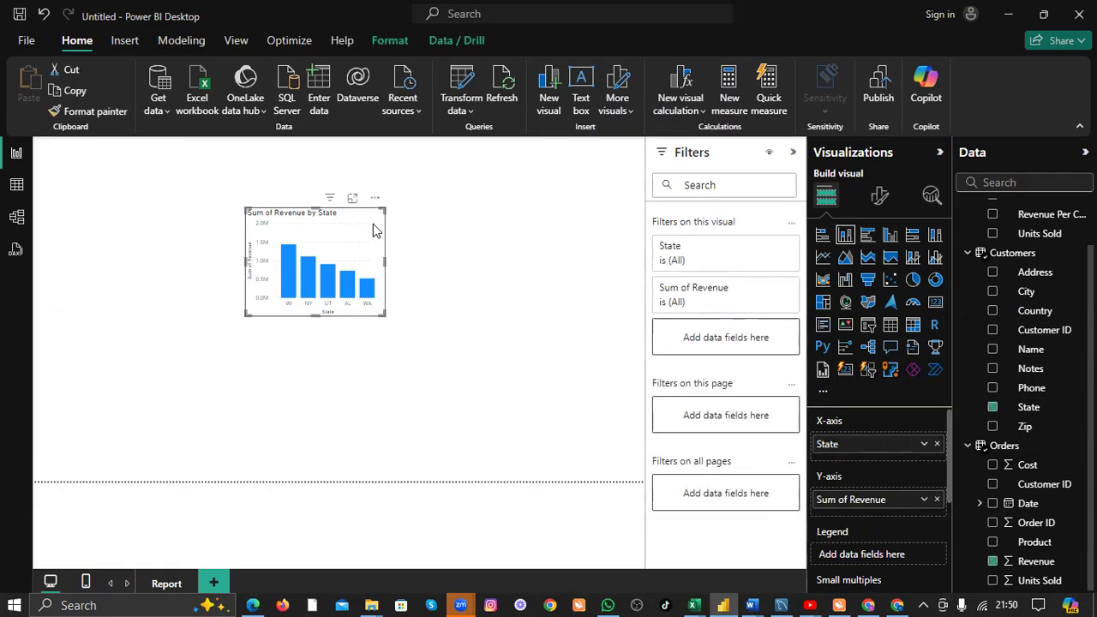
key(Delete)
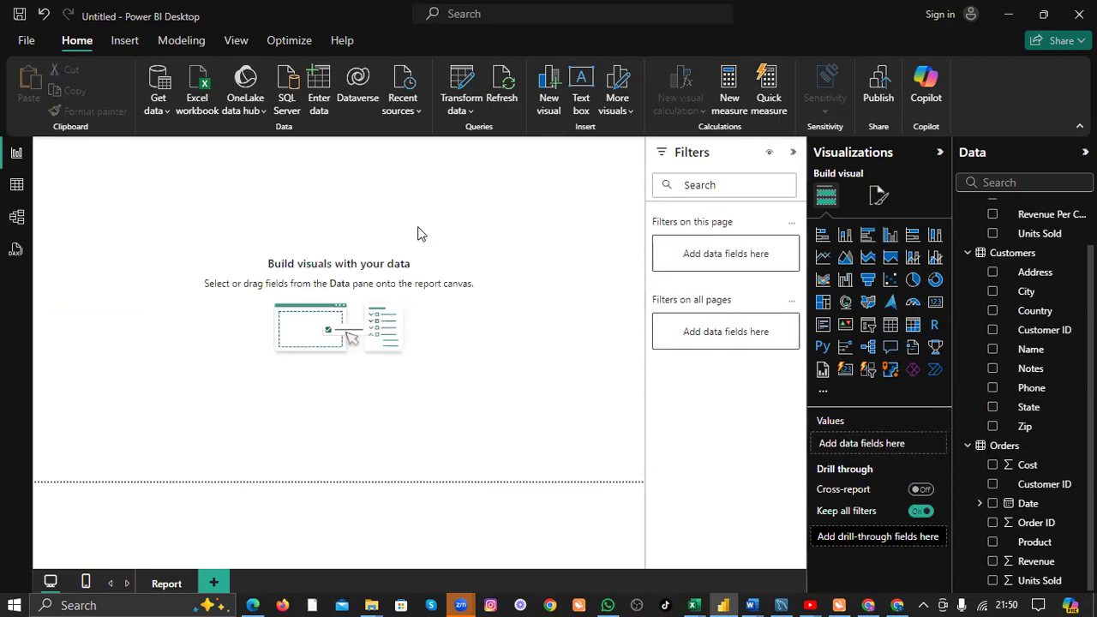
Add a new card visual showing Country from Customers plus Cost and Revenue from Orders, placed nearer the page's middle and widened.
click(845, 375)
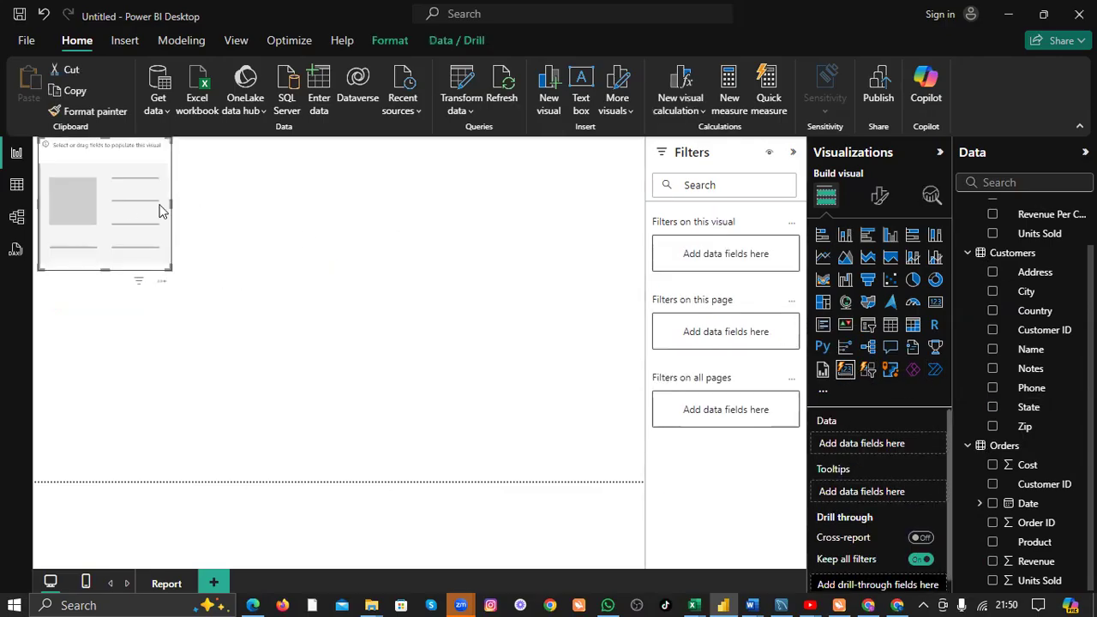
drag(162, 205, 303, 259)
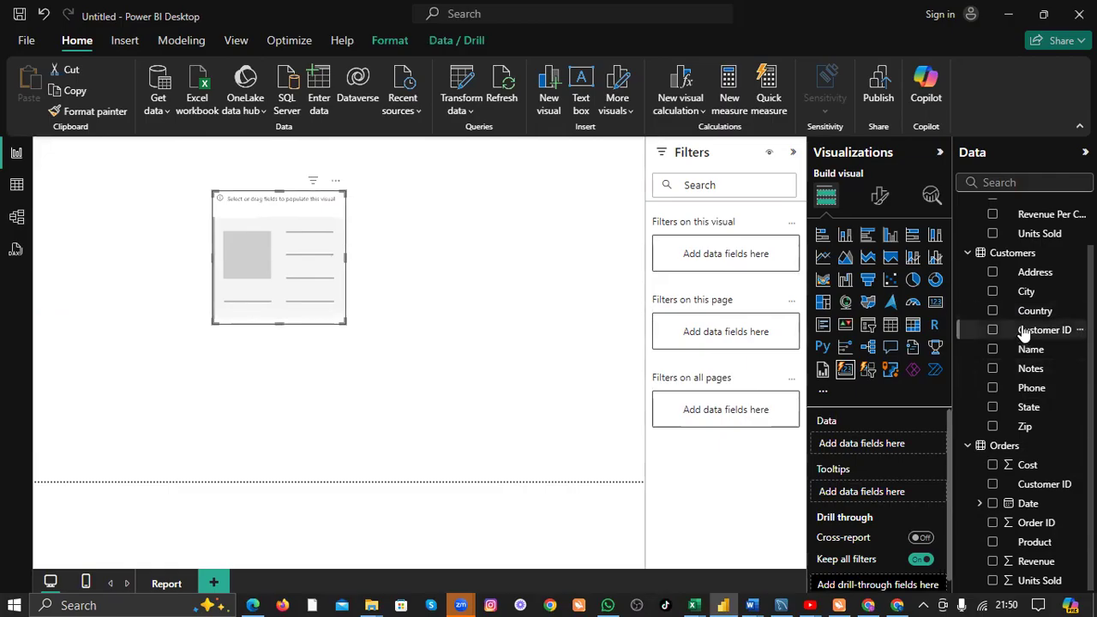
click(992, 311)
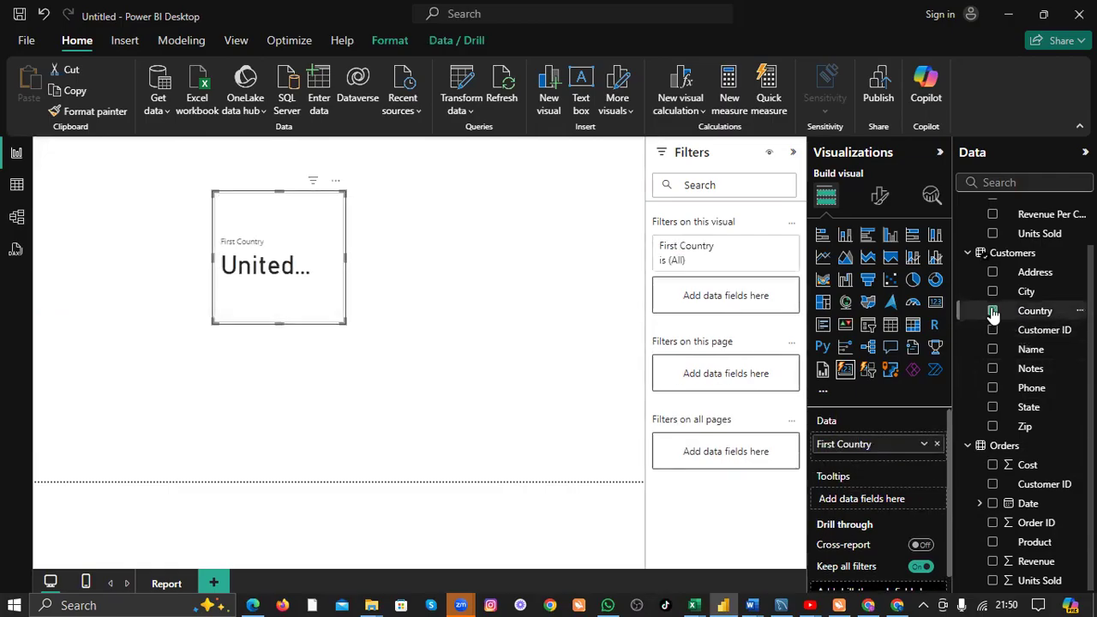
click(993, 465)
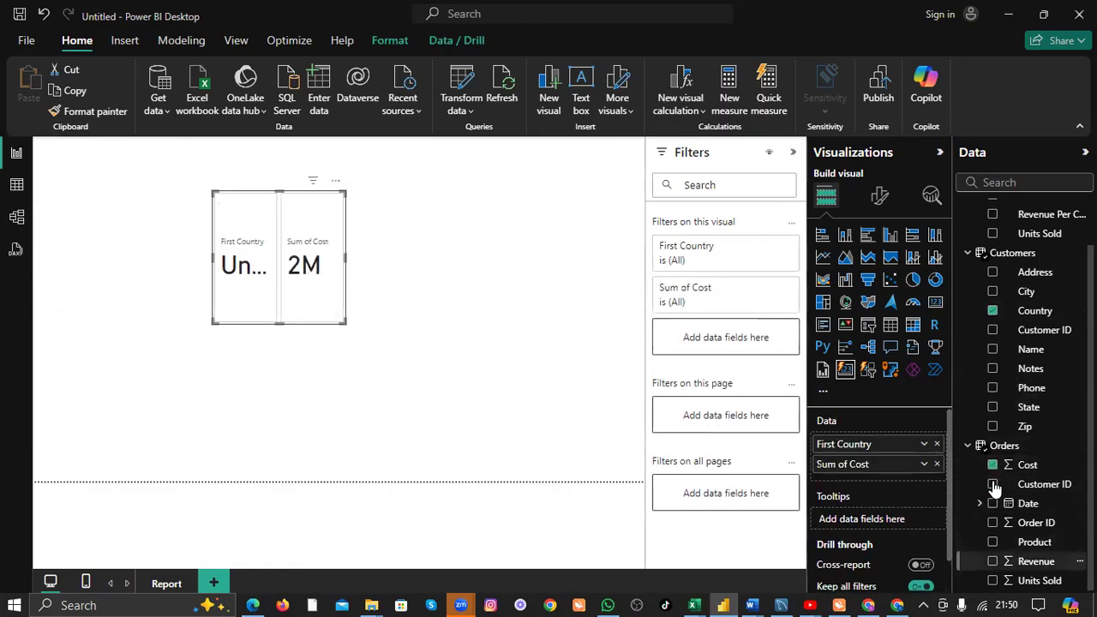
click(992, 561)
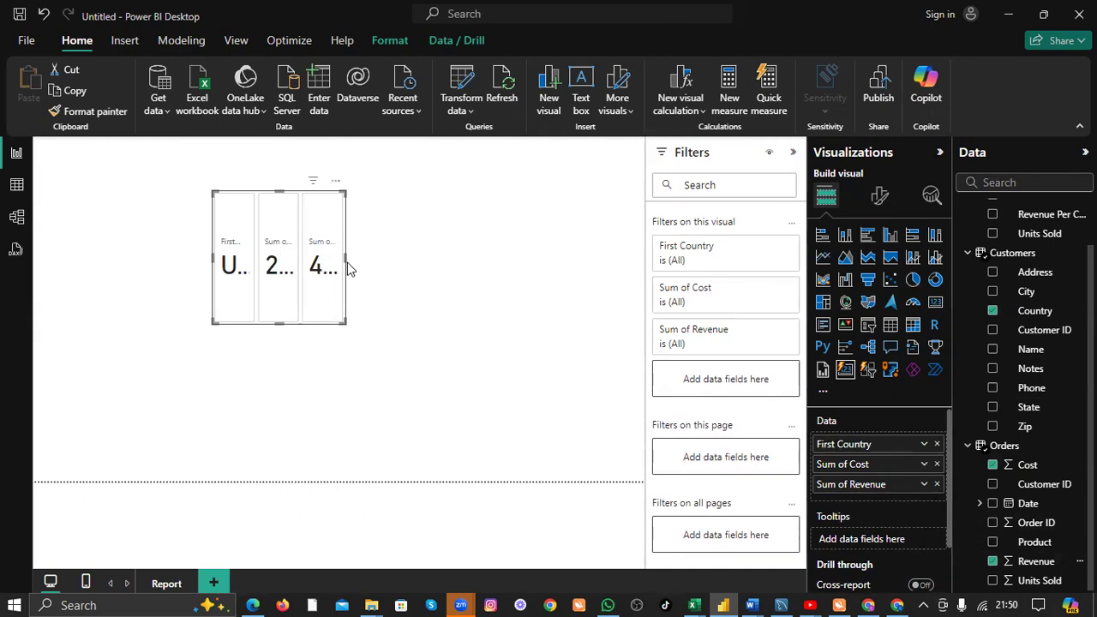
drag(345, 255, 486, 265)
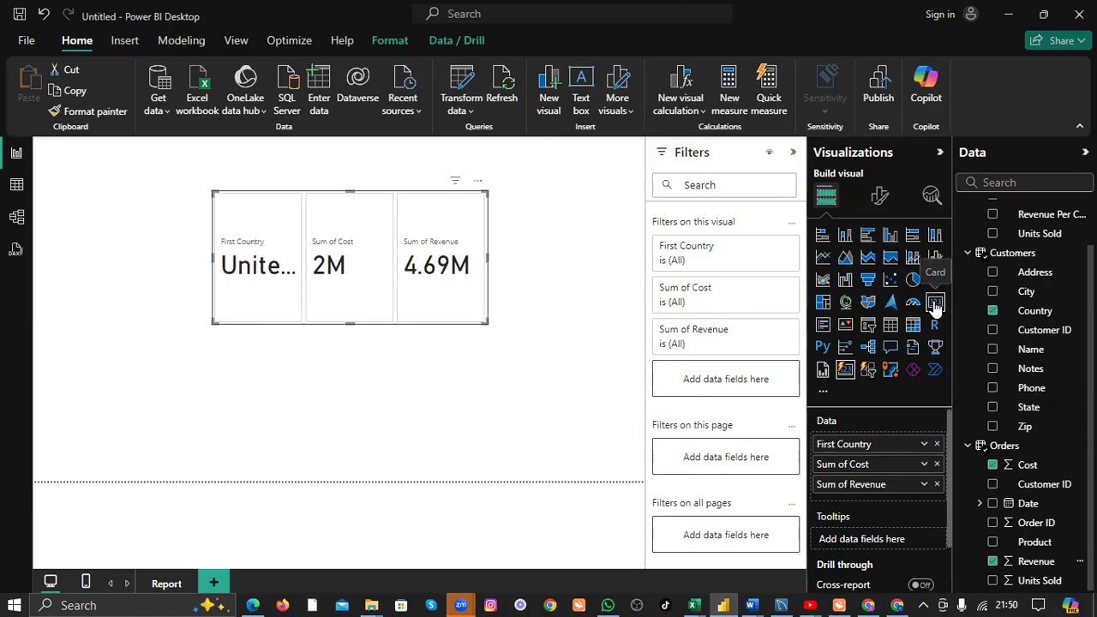
Delete the country, cost and revenue card from the report page.
click(477, 181)
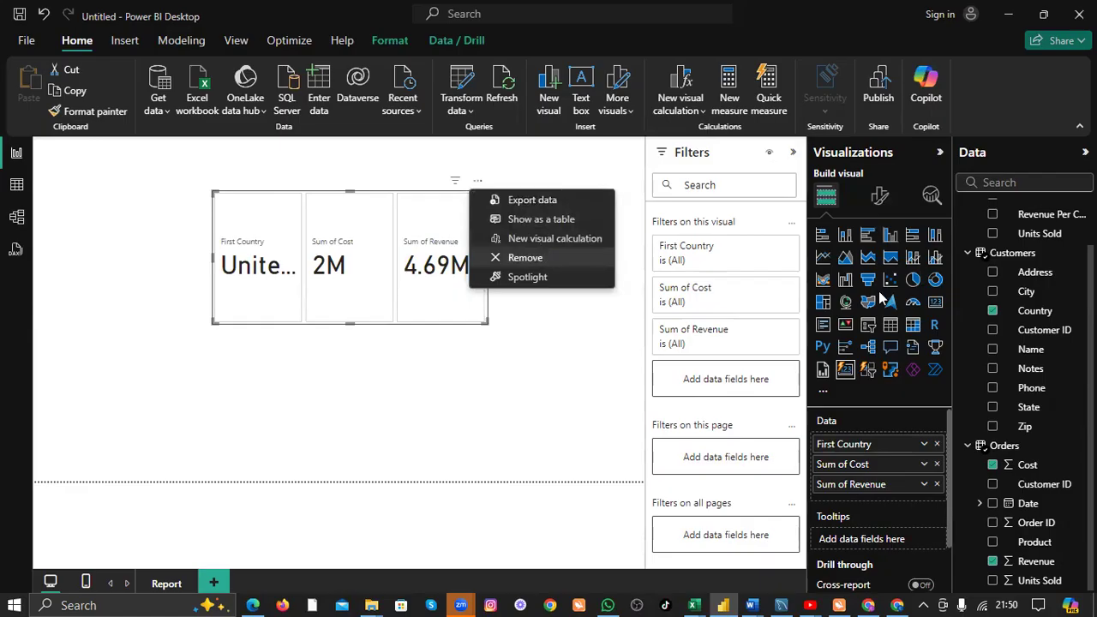
key(Delete)
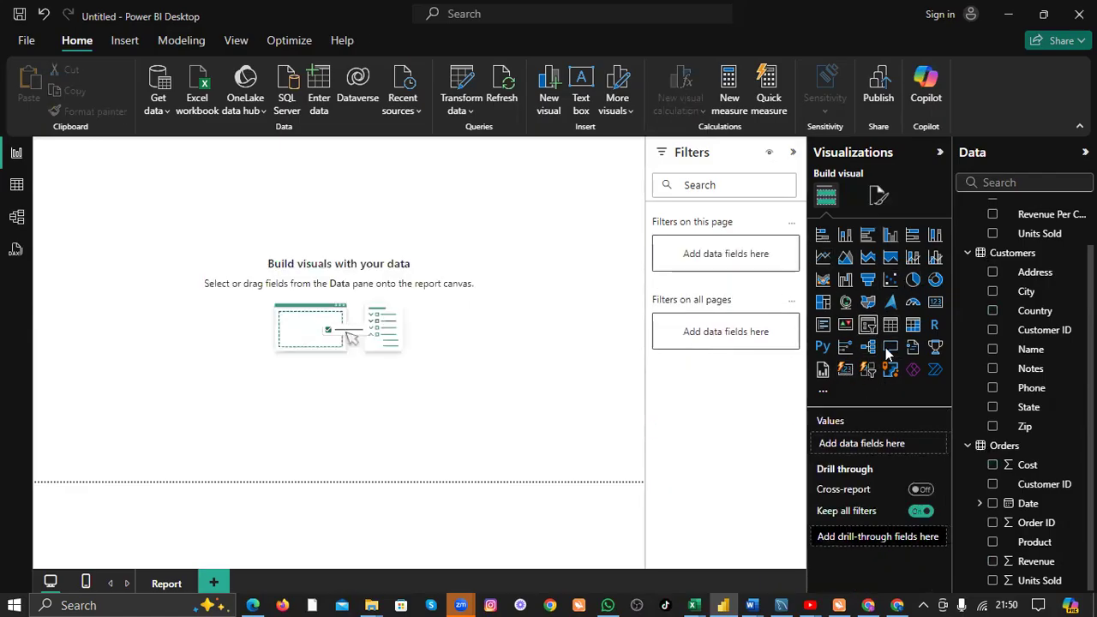
Try twice to get more visuals for the report, dismissing the email sign-in dialog each time.
click(824, 395)
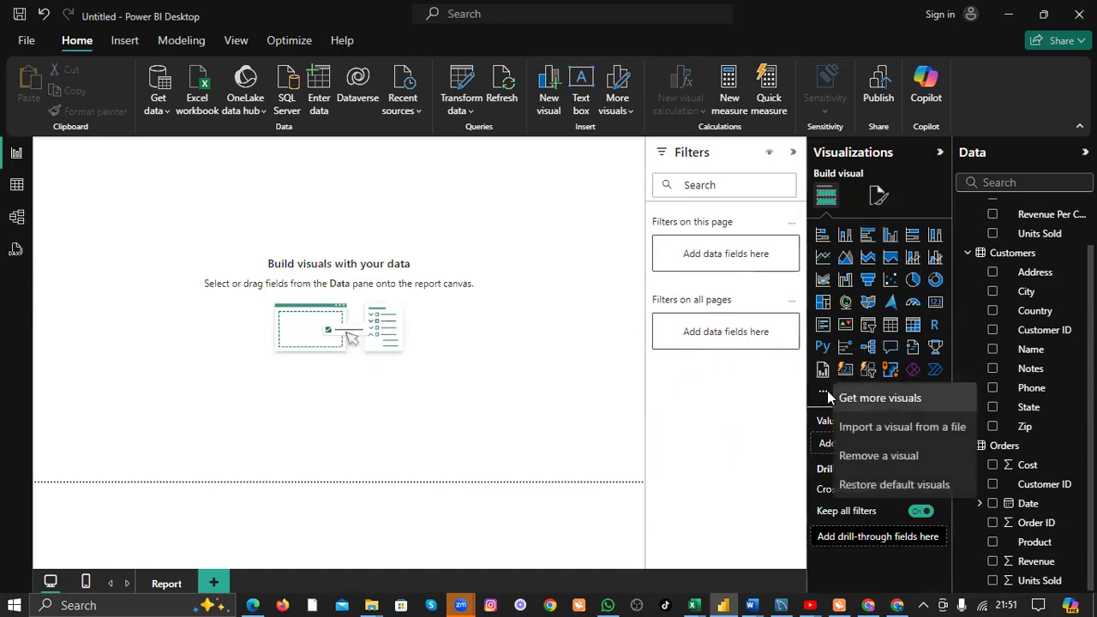
click(865, 398)
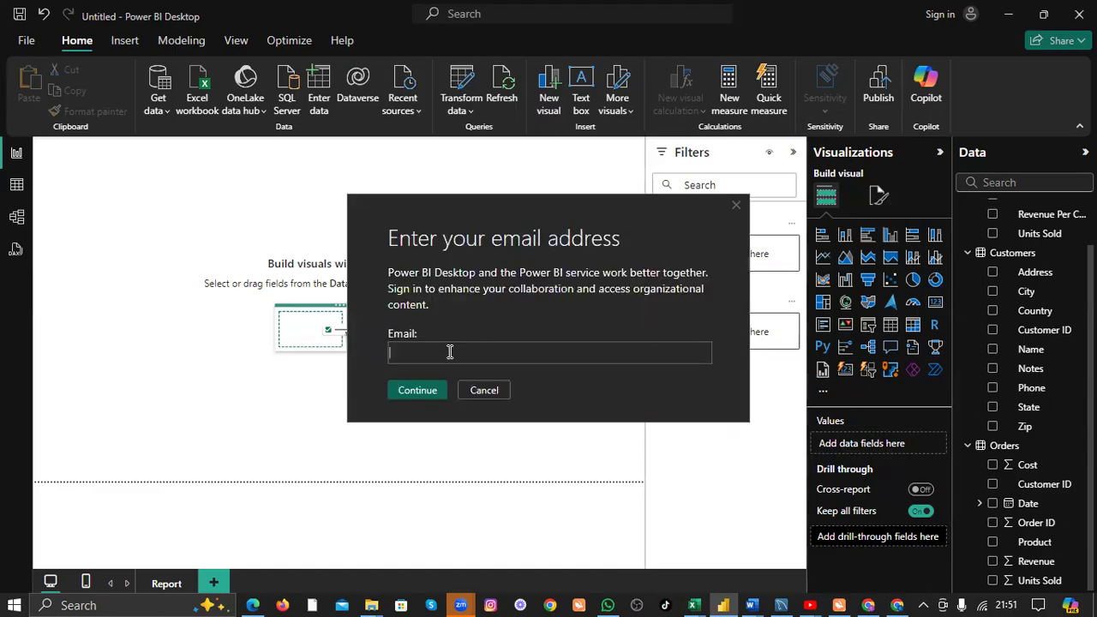
click(735, 206)
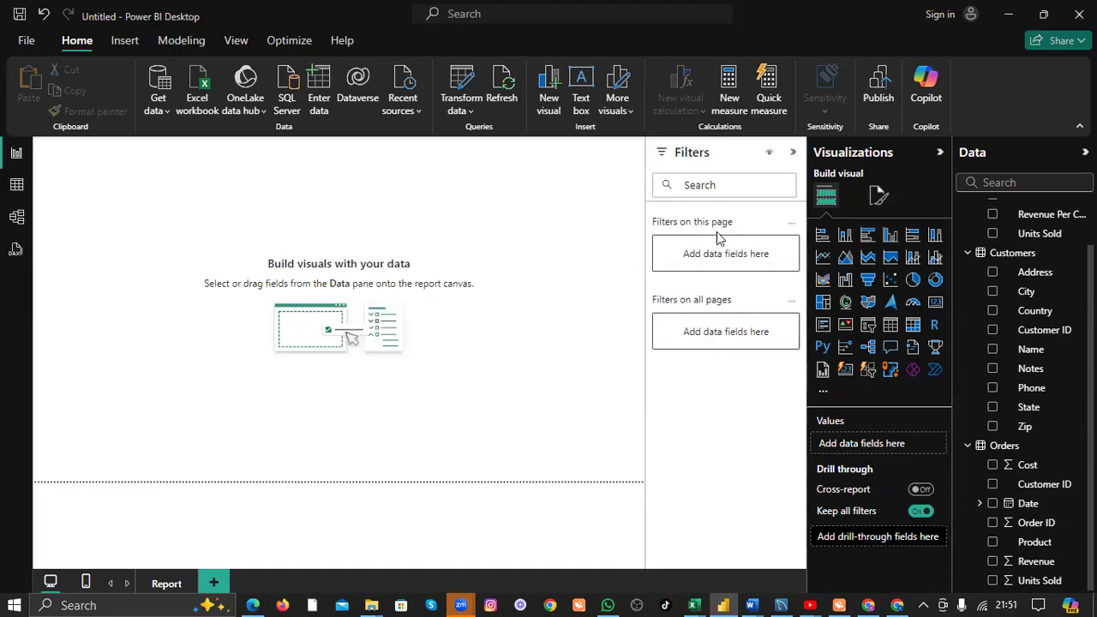
click(823, 393)
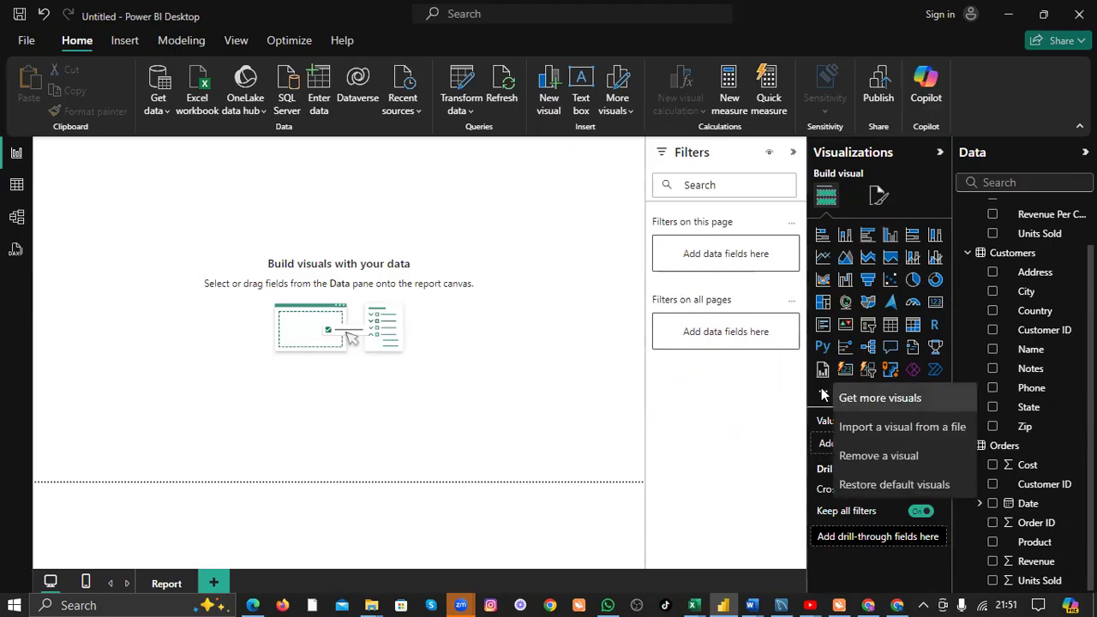
click(875, 399)
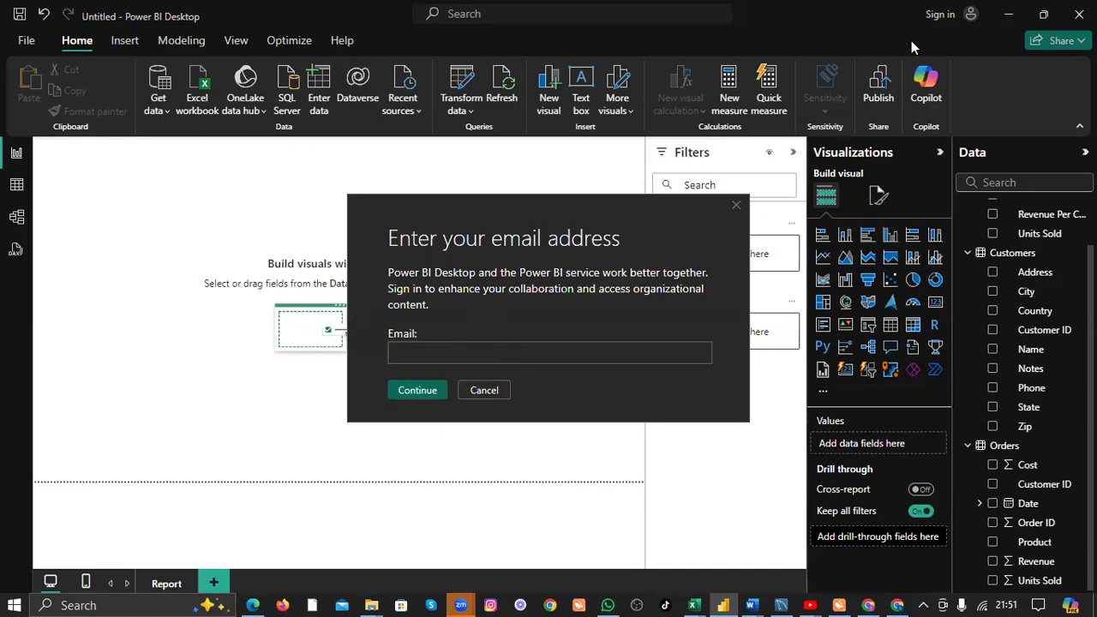
click(736, 207)
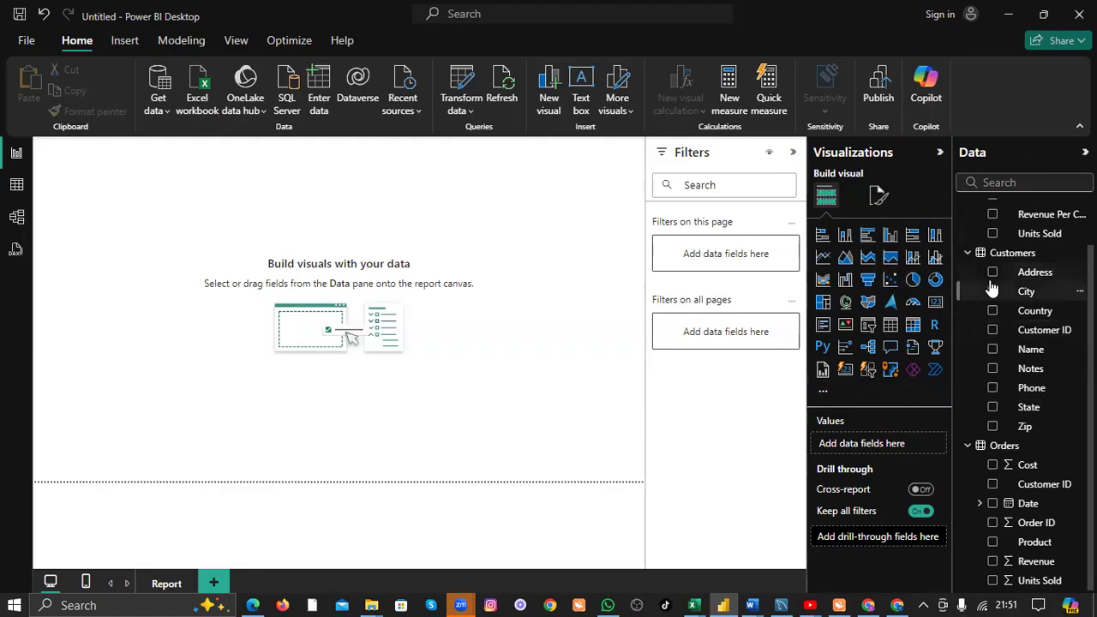
Collapse the field lists of the Customers, Orders and Cookie Types tables.
click(965, 253)
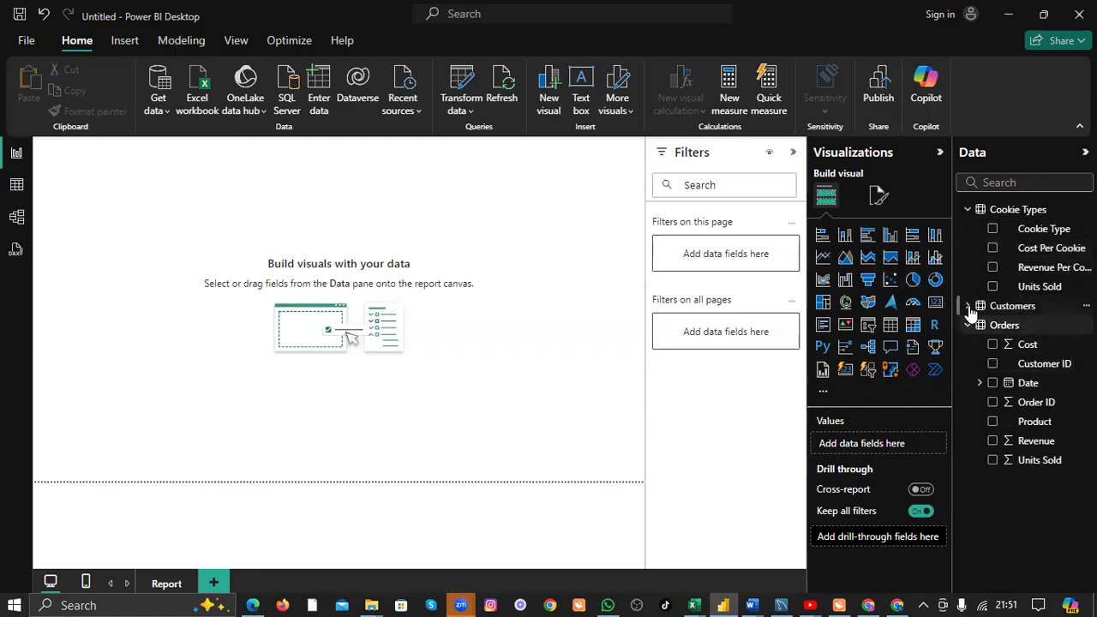
click(967, 325)
click(968, 209)
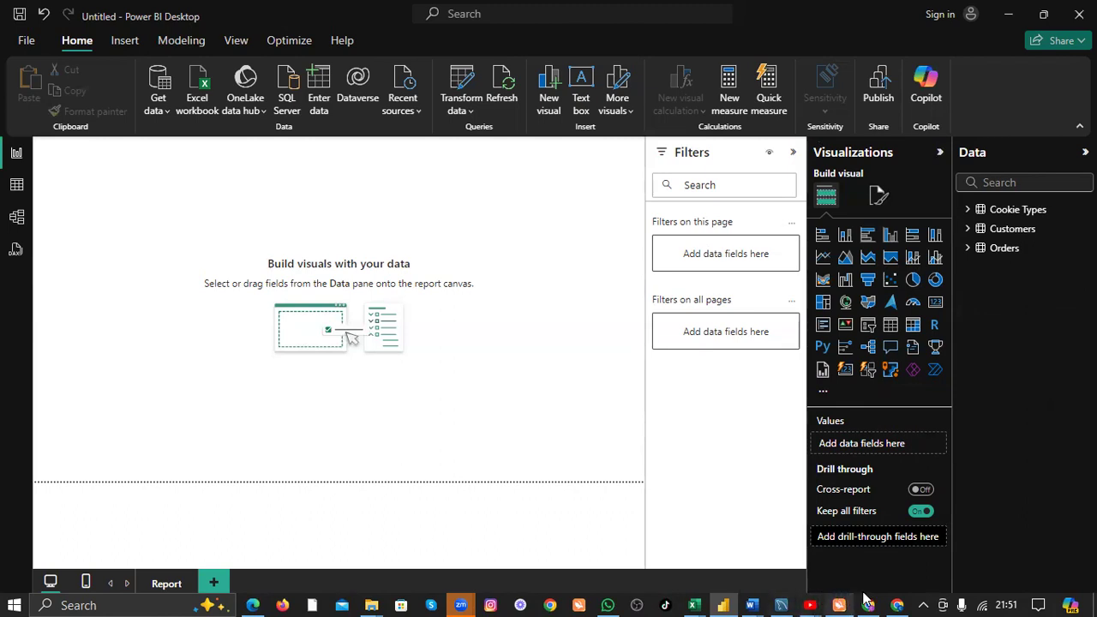
Examine the report page's information and canvas settings, including the available canvas type options.
mouse_move(752, 602)
click(878, 196)
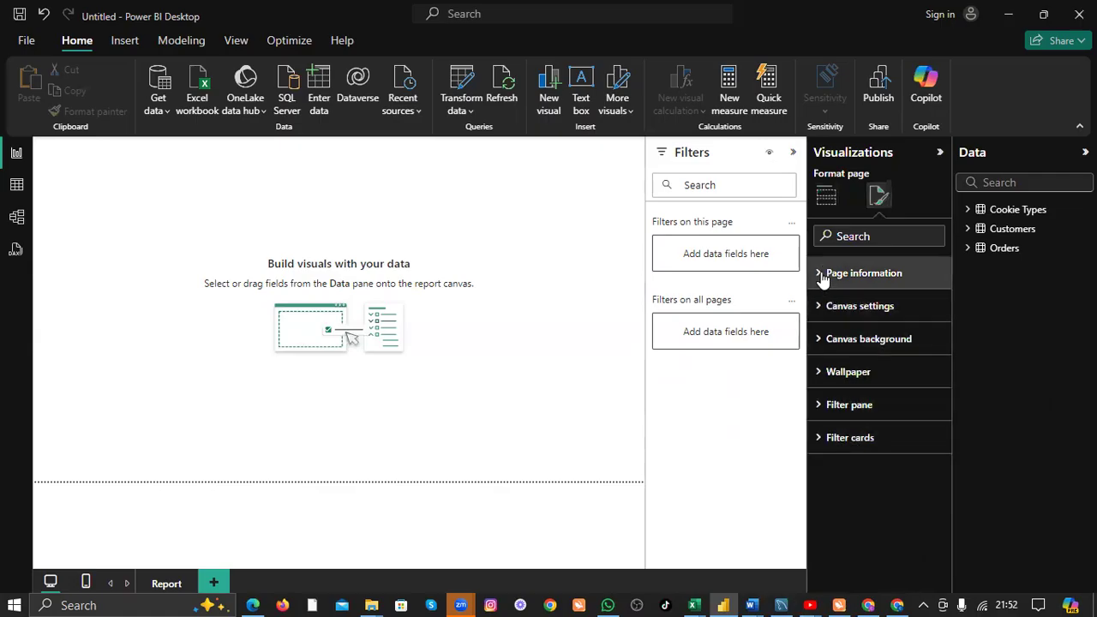
click(823, 276)
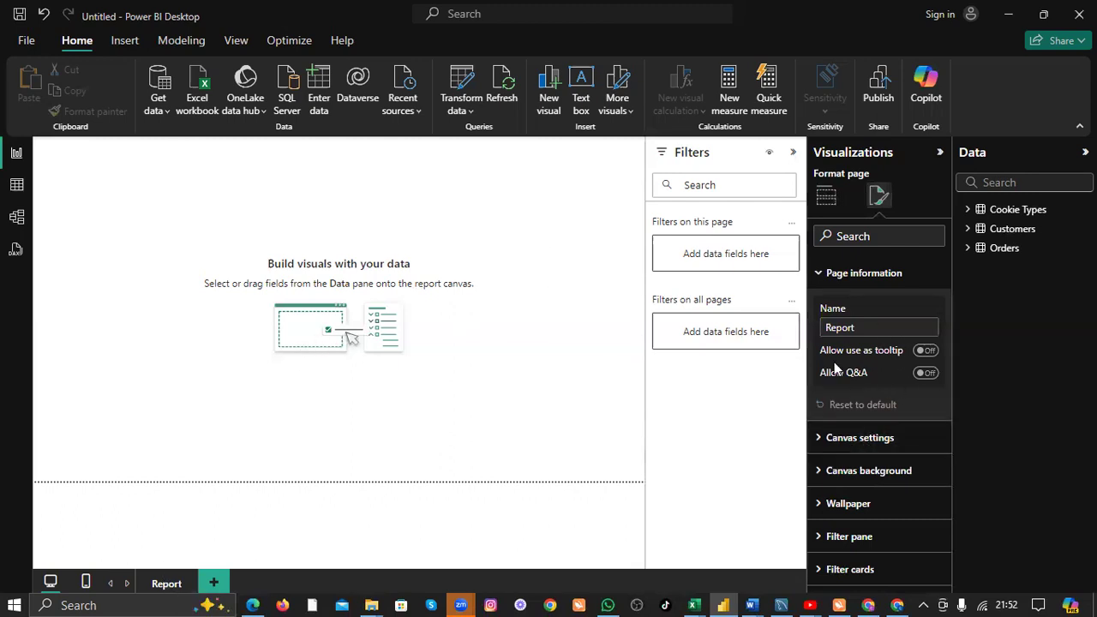
click(820, 274)
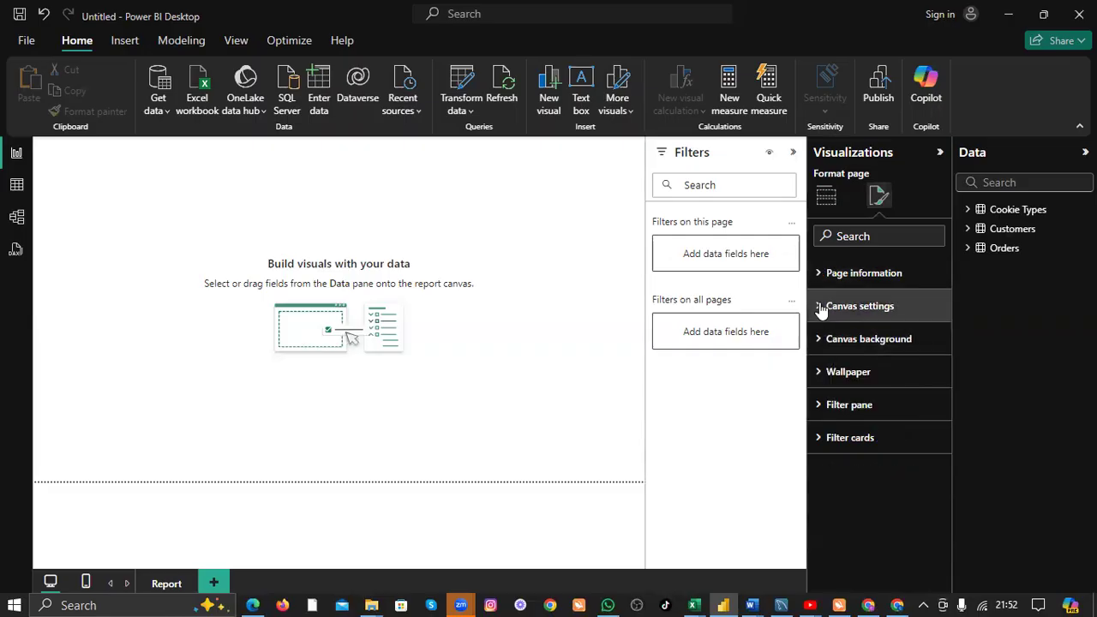
click(821, 306)
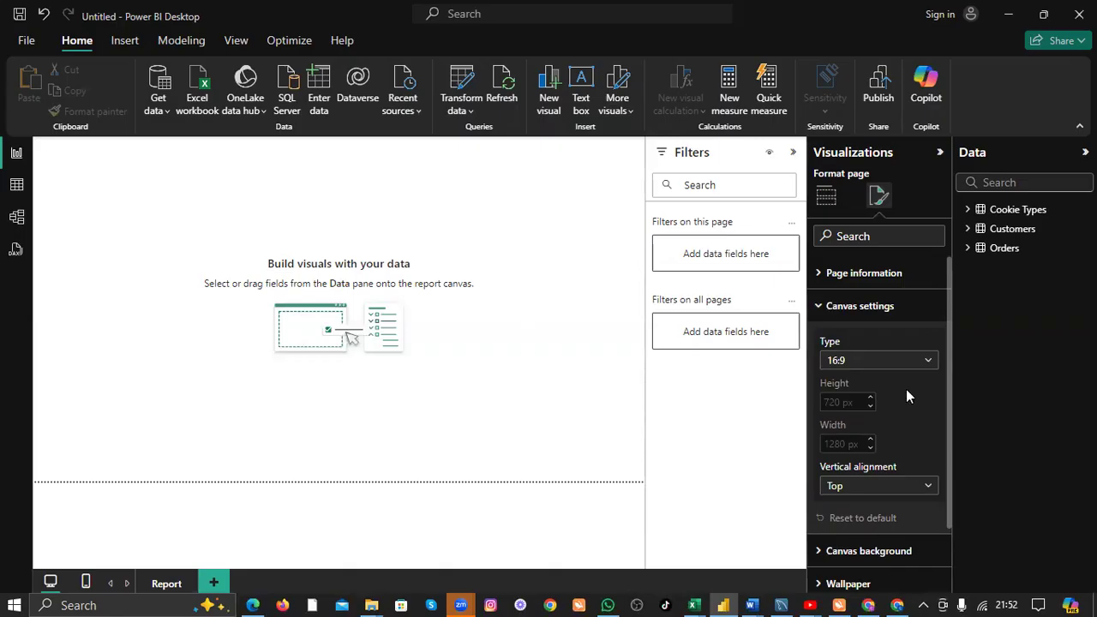
click(929, 364)
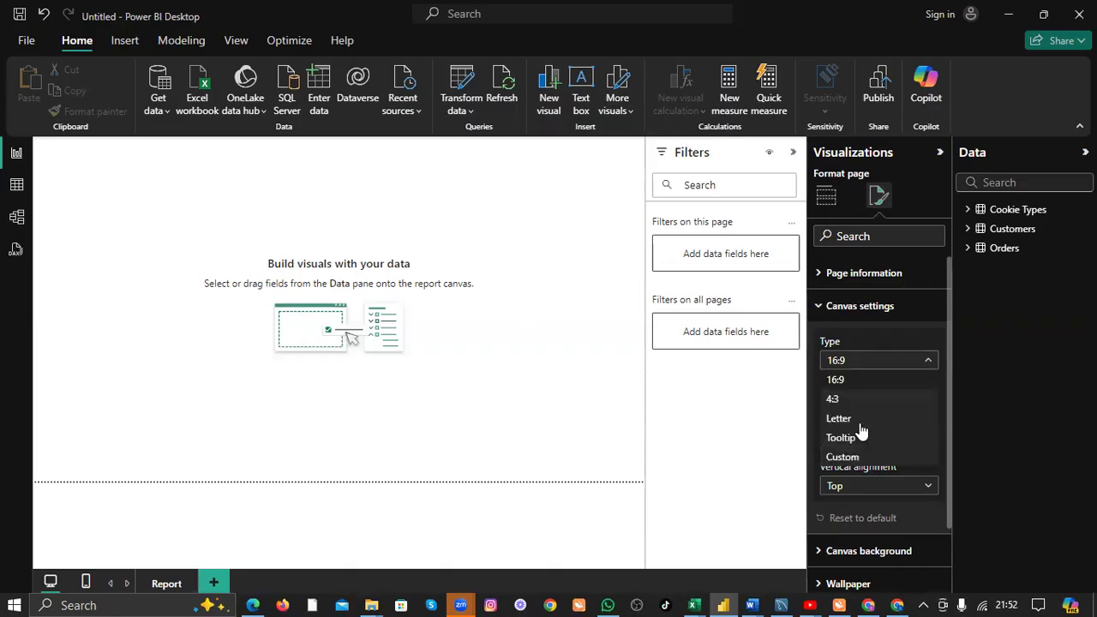
click(752, 419)
scroll(887, 420, down, 2)
scroll(872, 399, up, 2)
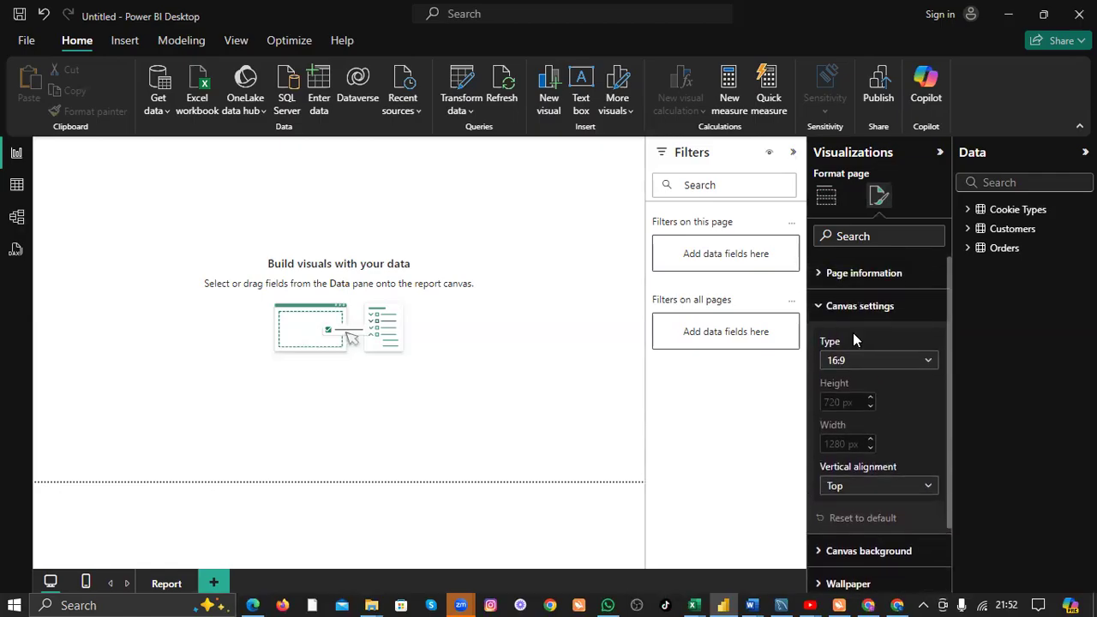
click(833, 306)
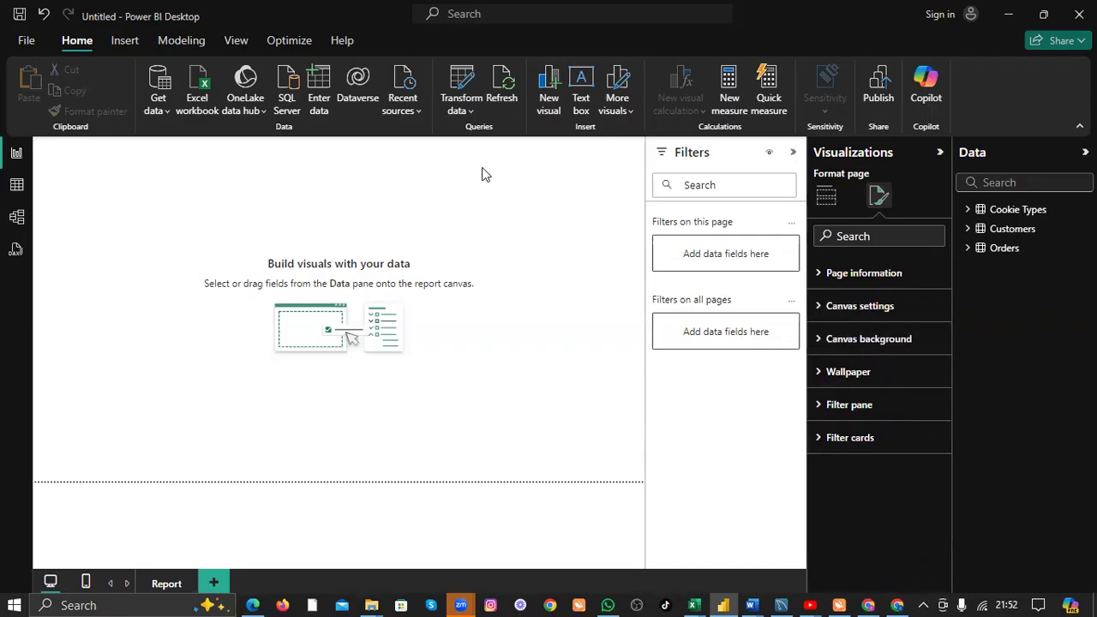
Set the canvas background color to dark blue with 0% transparency.
click(821, 340)
scroll(885, 357, down, 2)
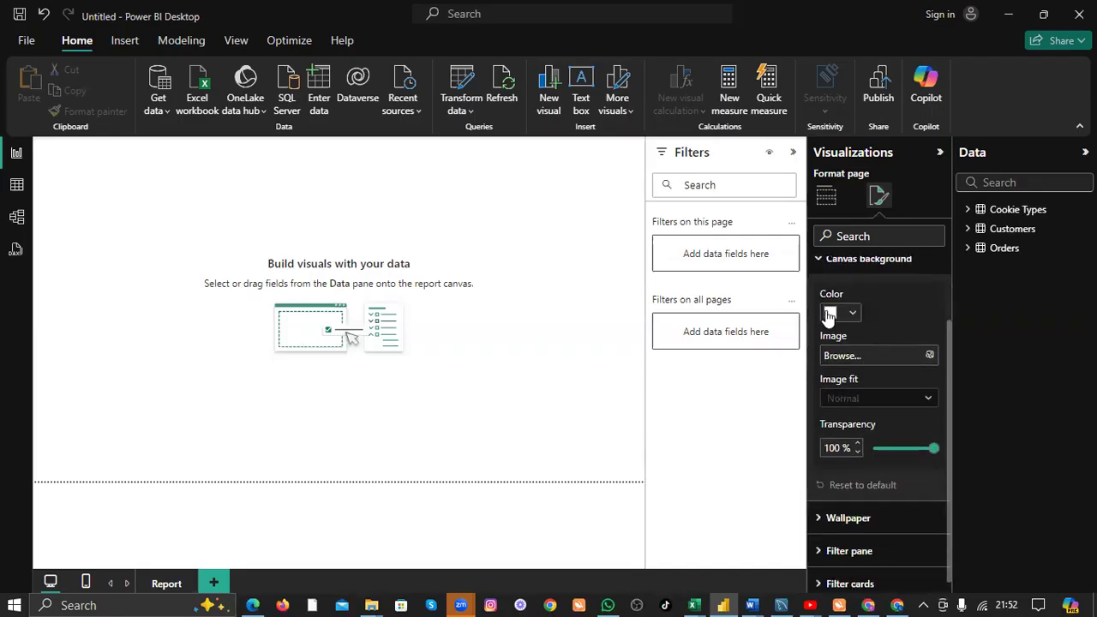
click(844, 313)
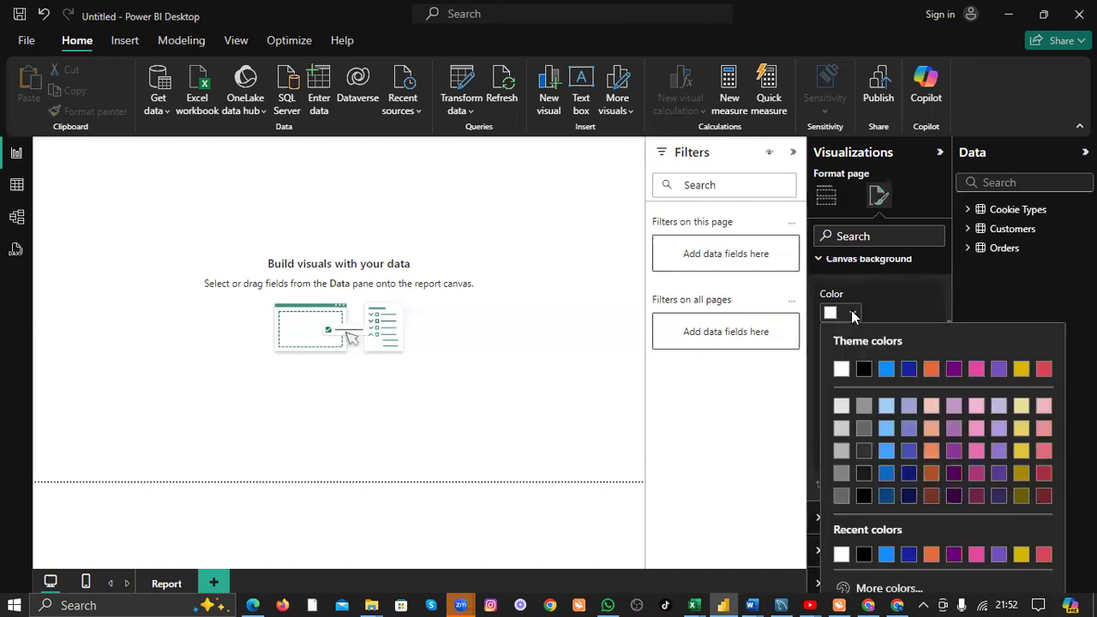
click(907, 370)
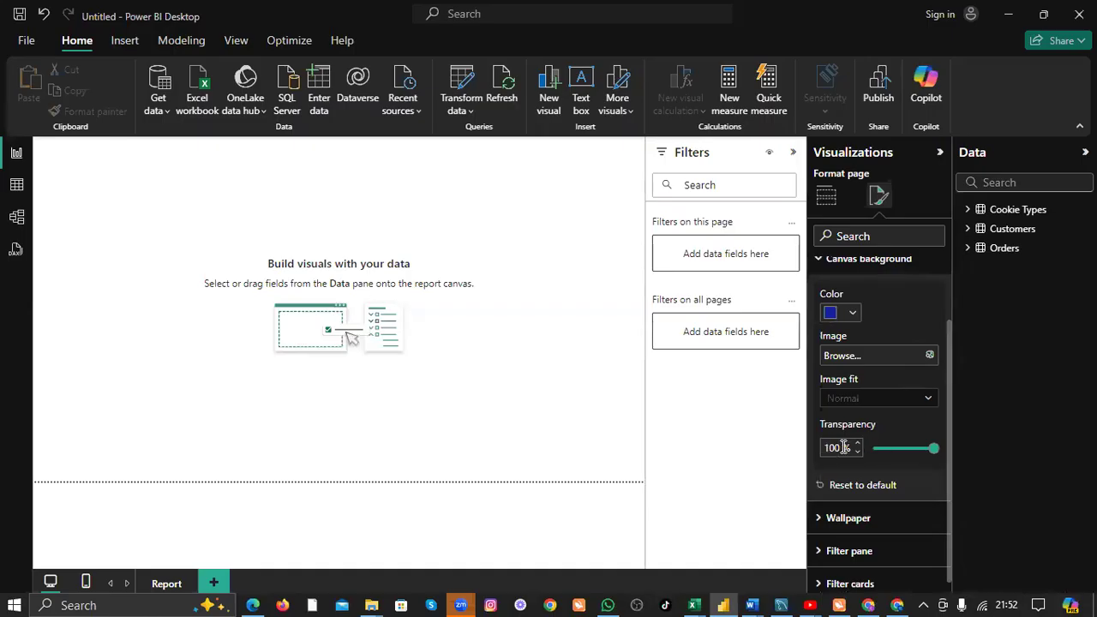
drag(933, 448, 868, 448)
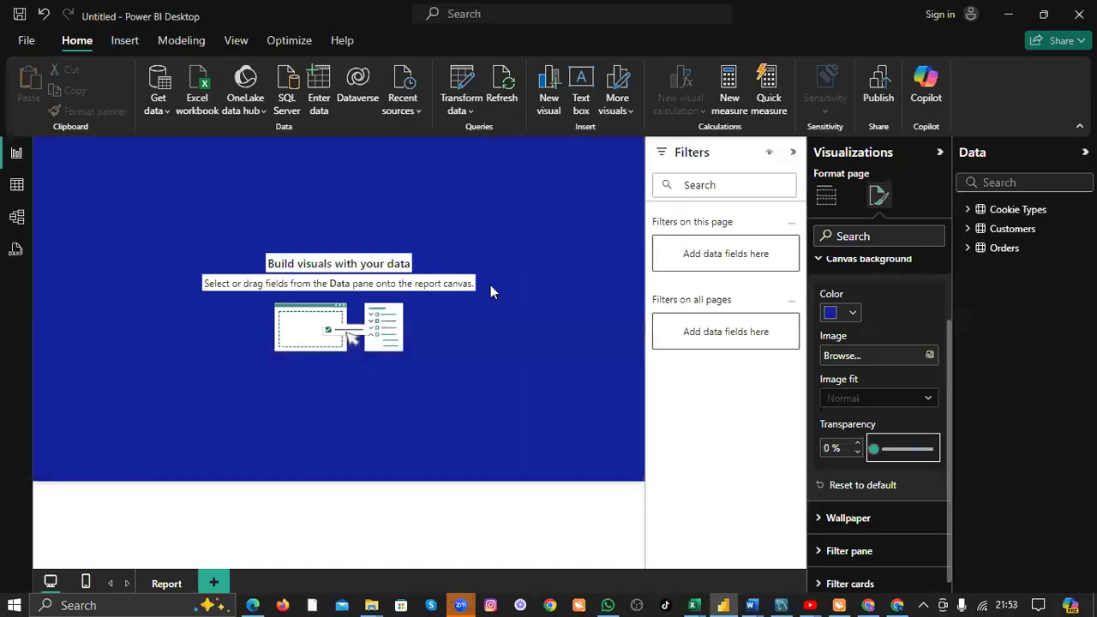
Try black as the canvas background color, and change it to the red theme color.
click(853, 314)
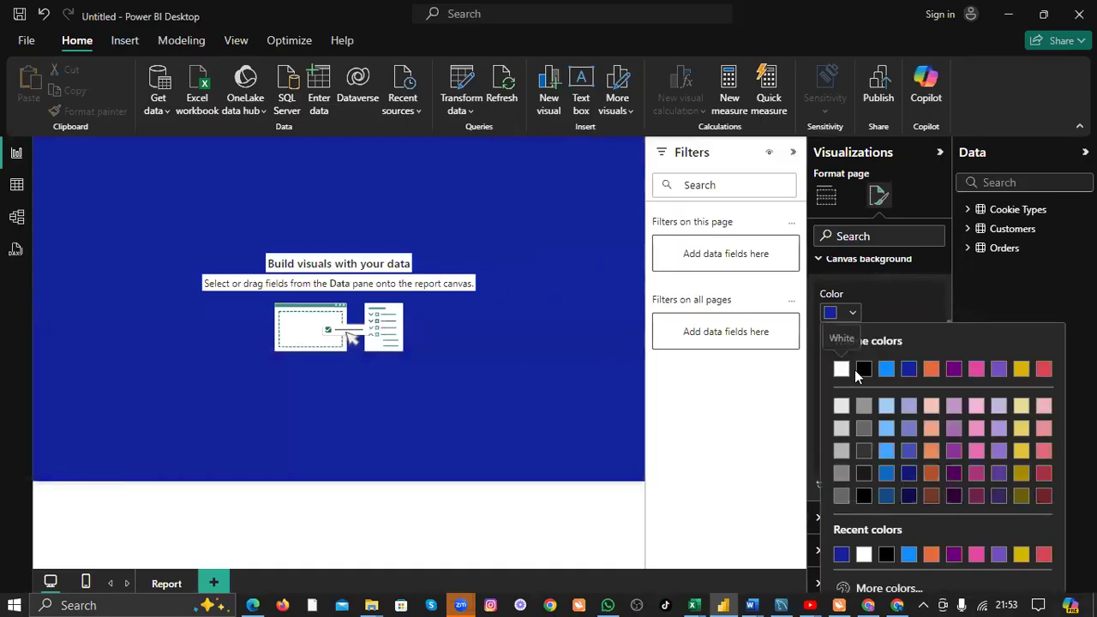
click(863, 488)
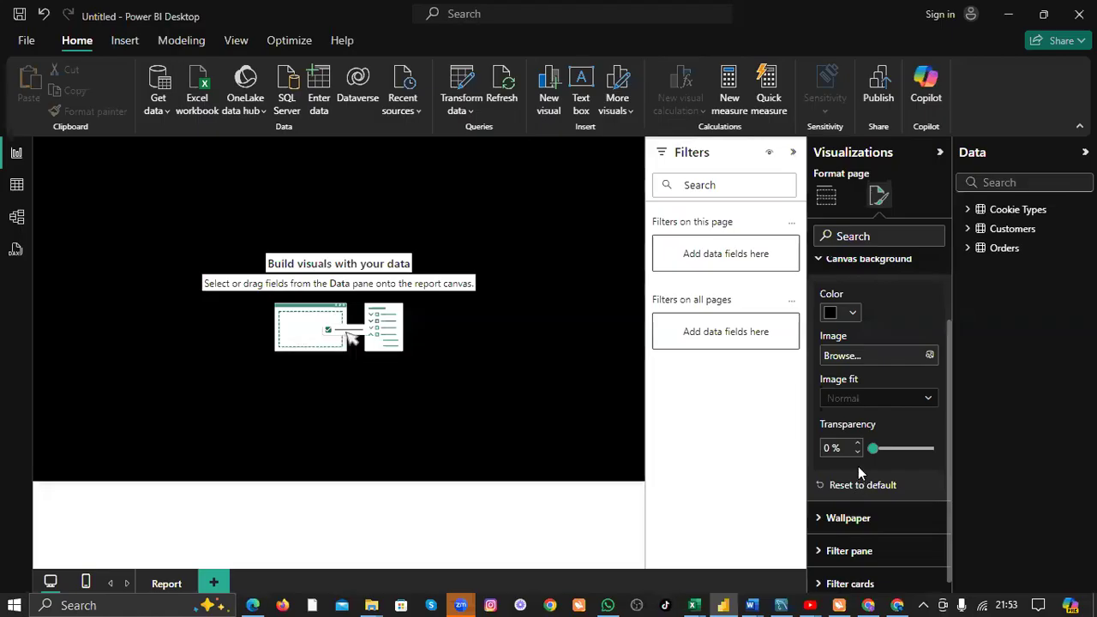
click(852, 313)
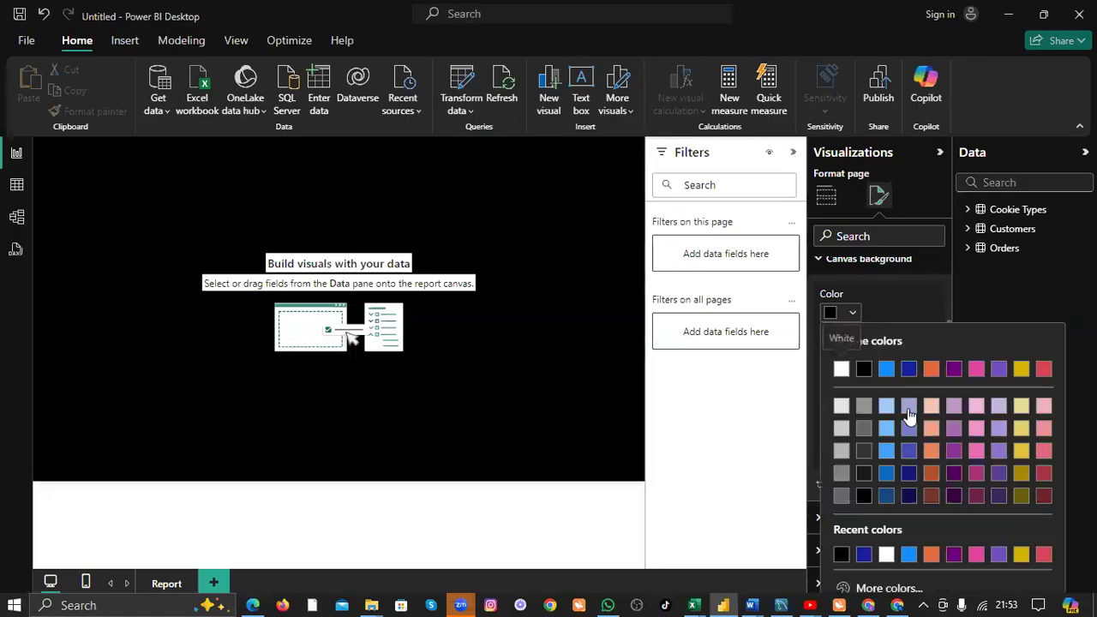
click(1044, 370)
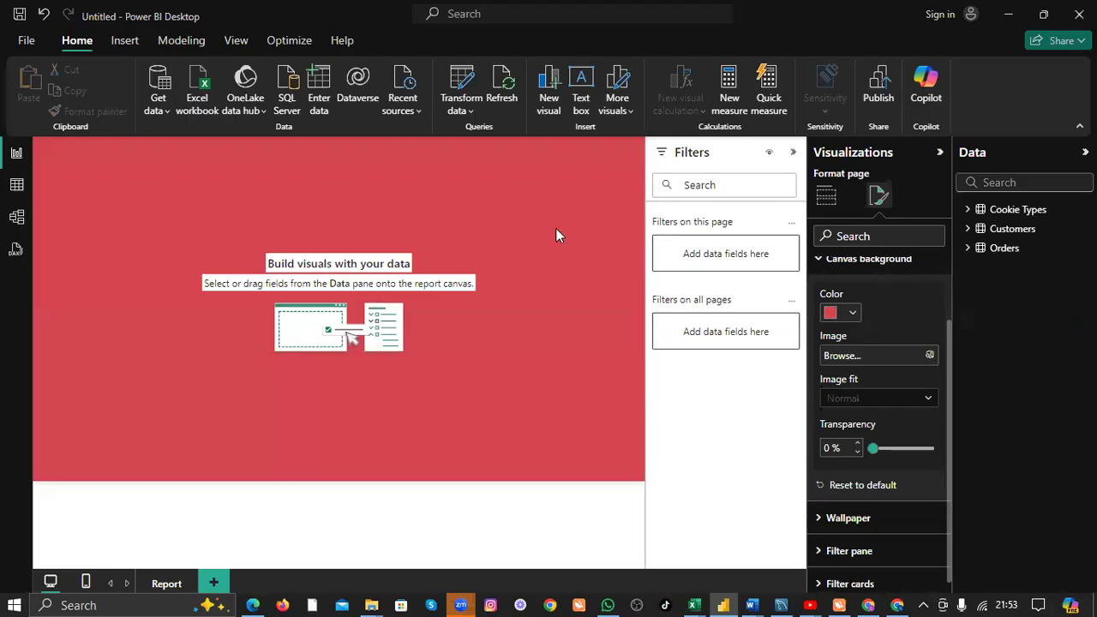
Switch to Chrome and search Google in a new tab for "power background".
click(896, 603)
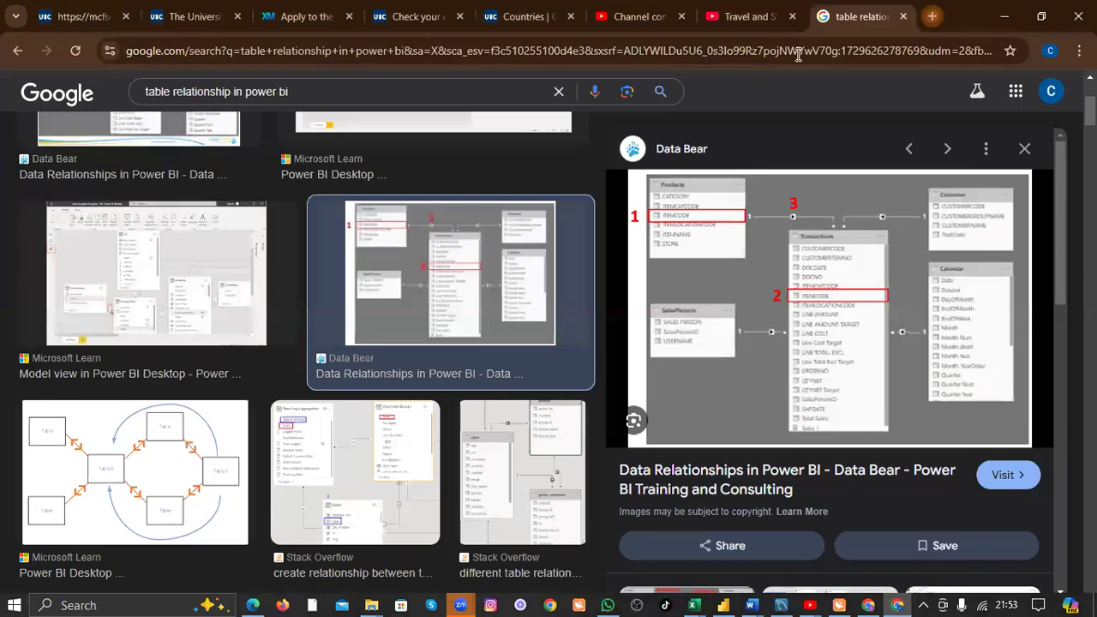
key(ctrl+t)
text(power b)
text(c)
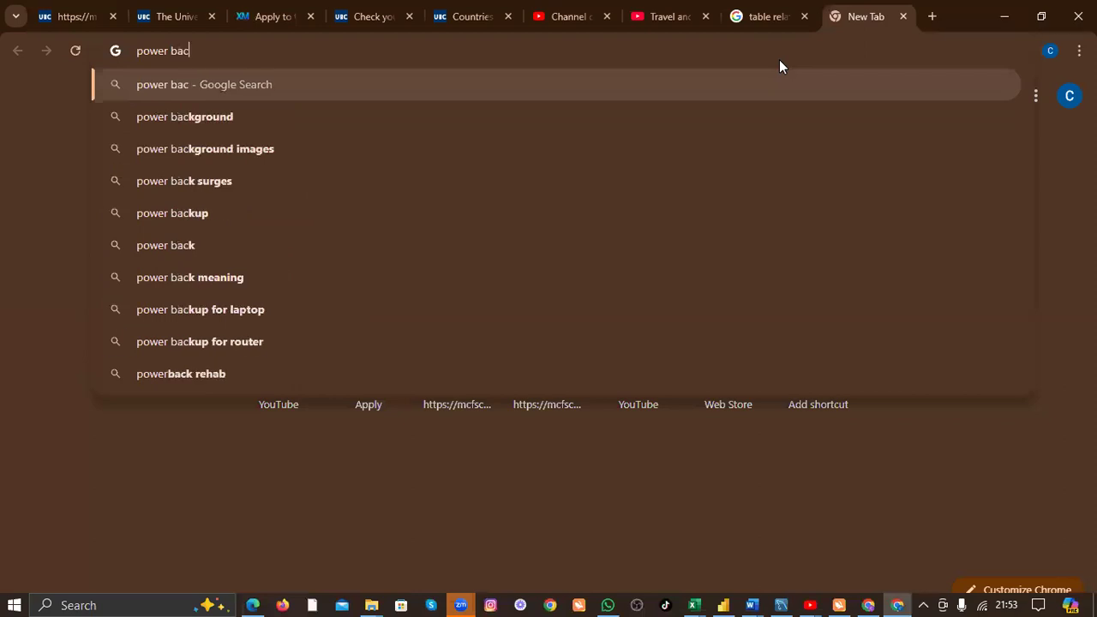
text(kground)
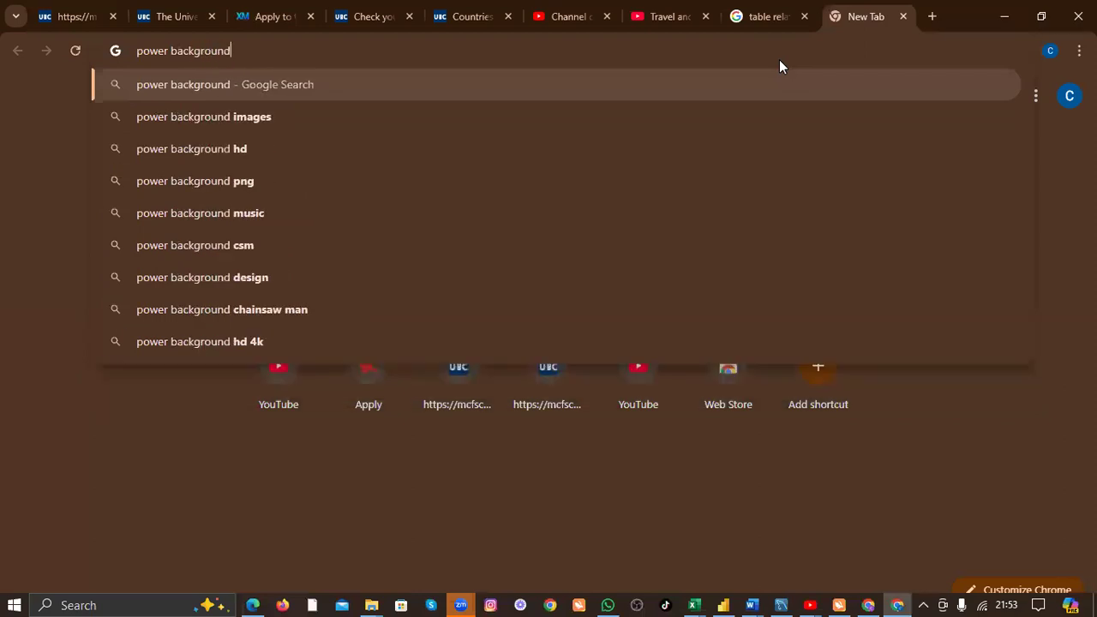
key(Return)
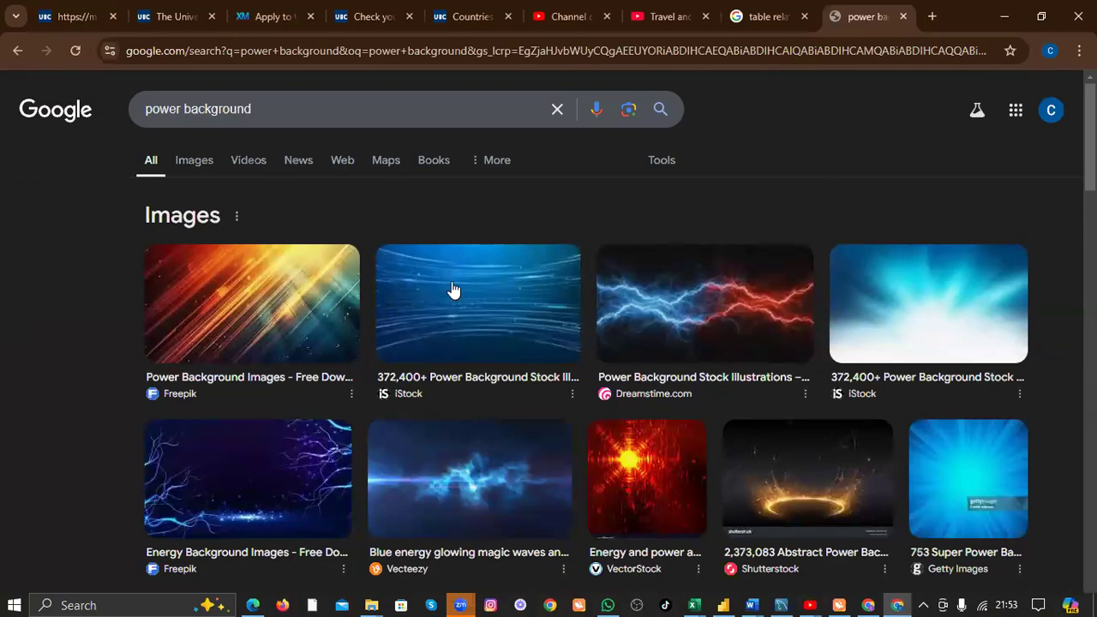
scroll(453, 291, down, 5)
scroll(519, 282, up, 5)
click(195, 161)
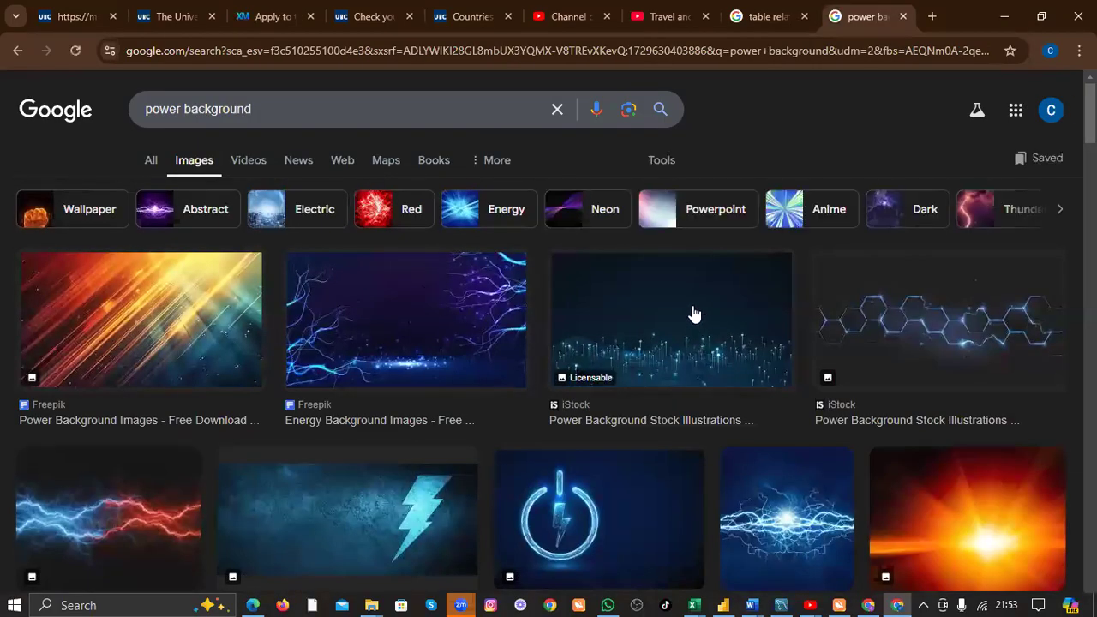
click(694, 313)
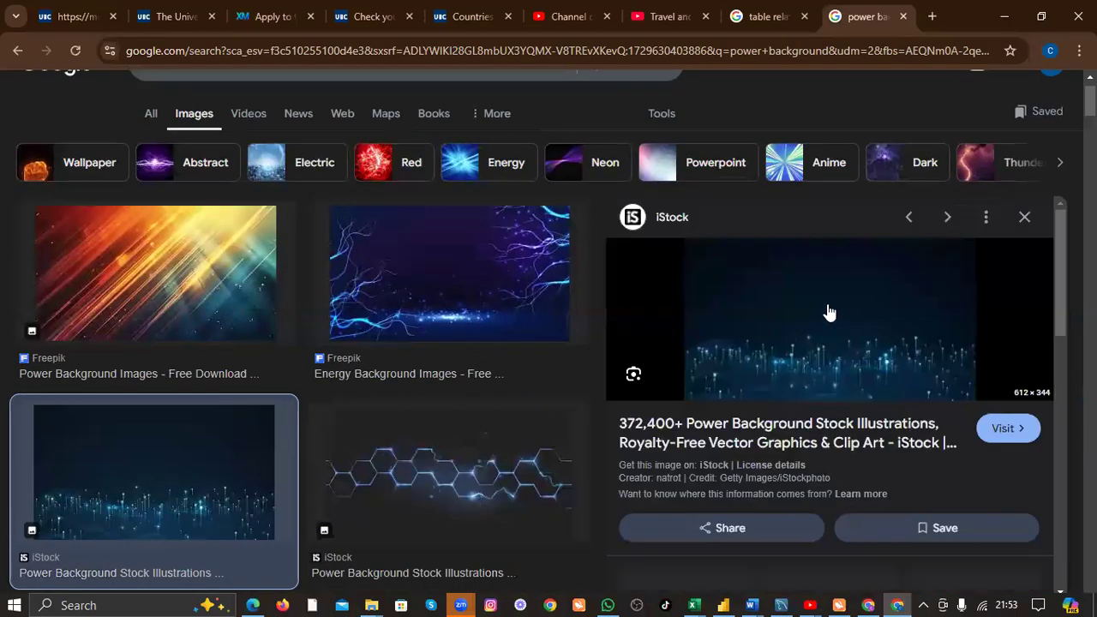
right_click(825, 296)
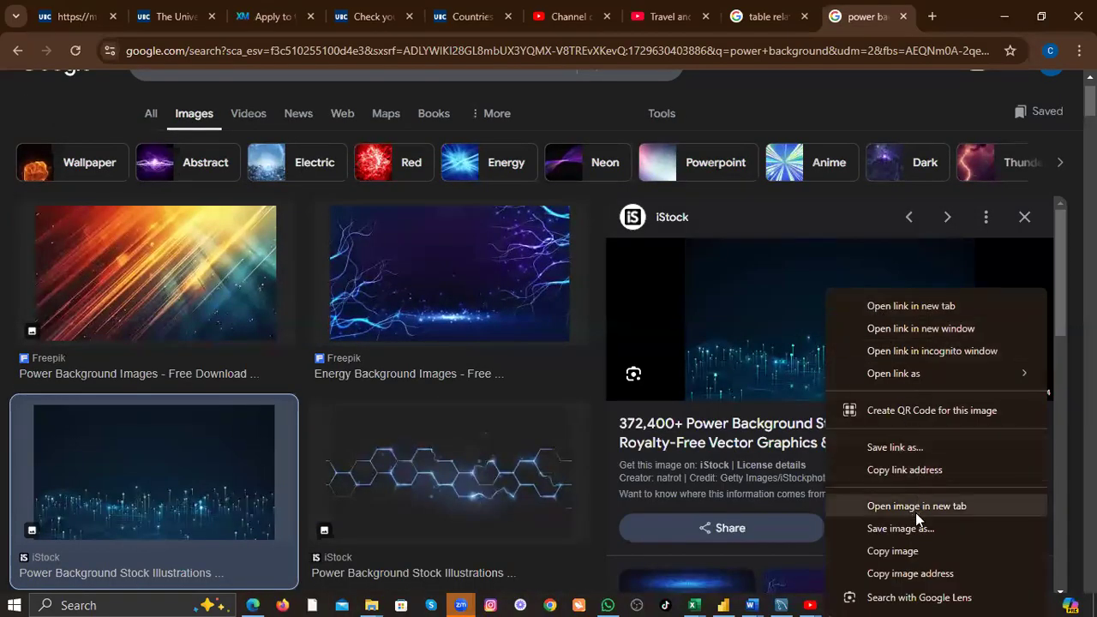
click(900, 528)
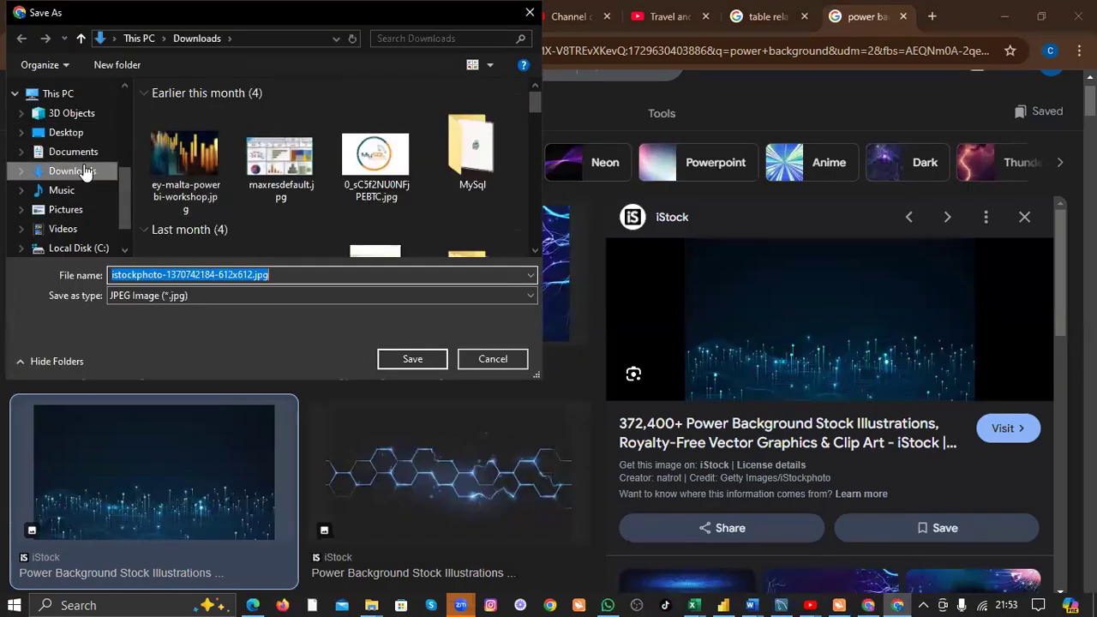
click(408, 360)
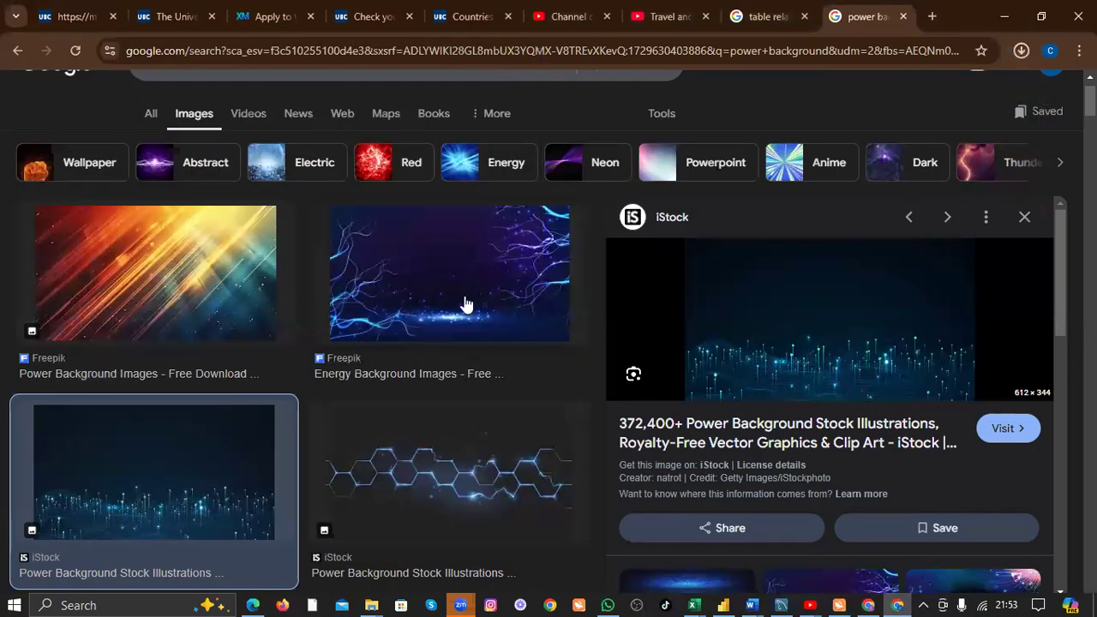
click(722, 602)
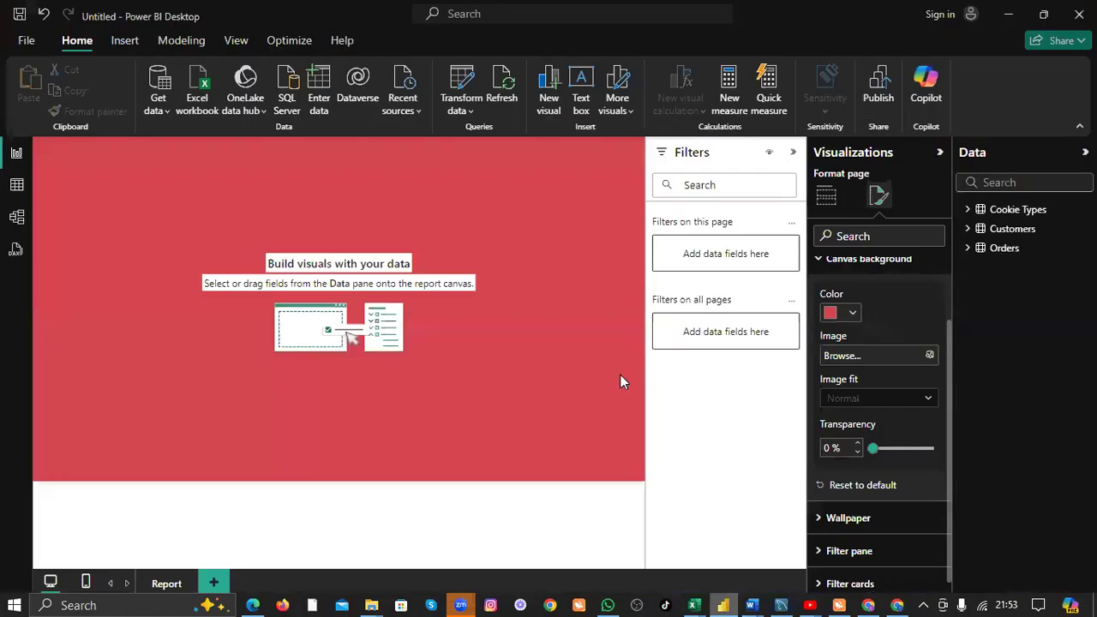
click(929, 355)
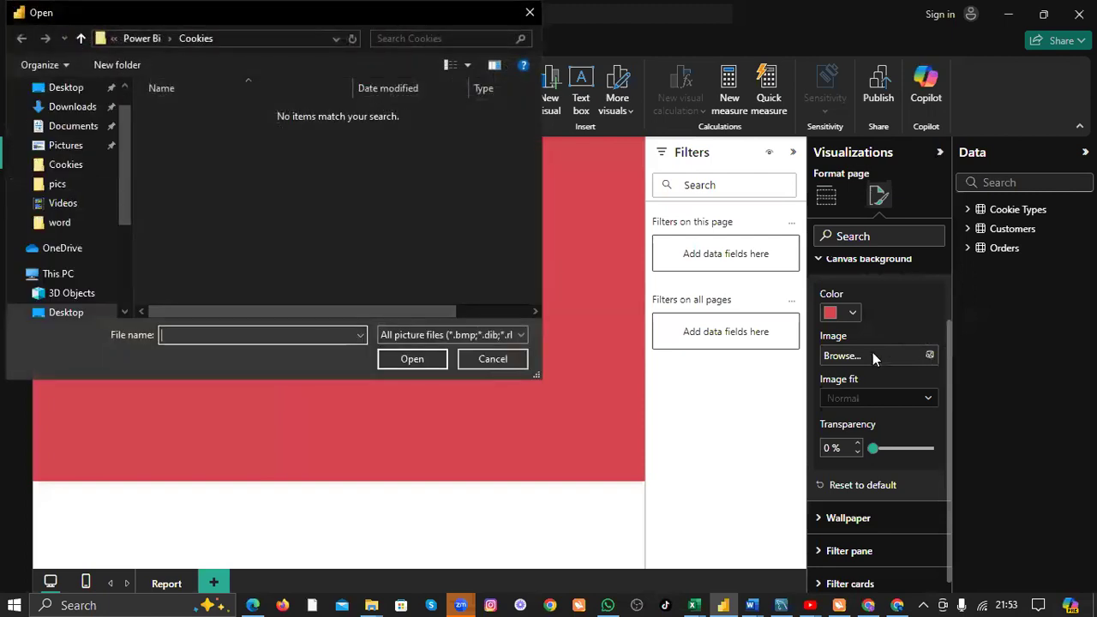
click(90, 107)
double_click(188, 139)
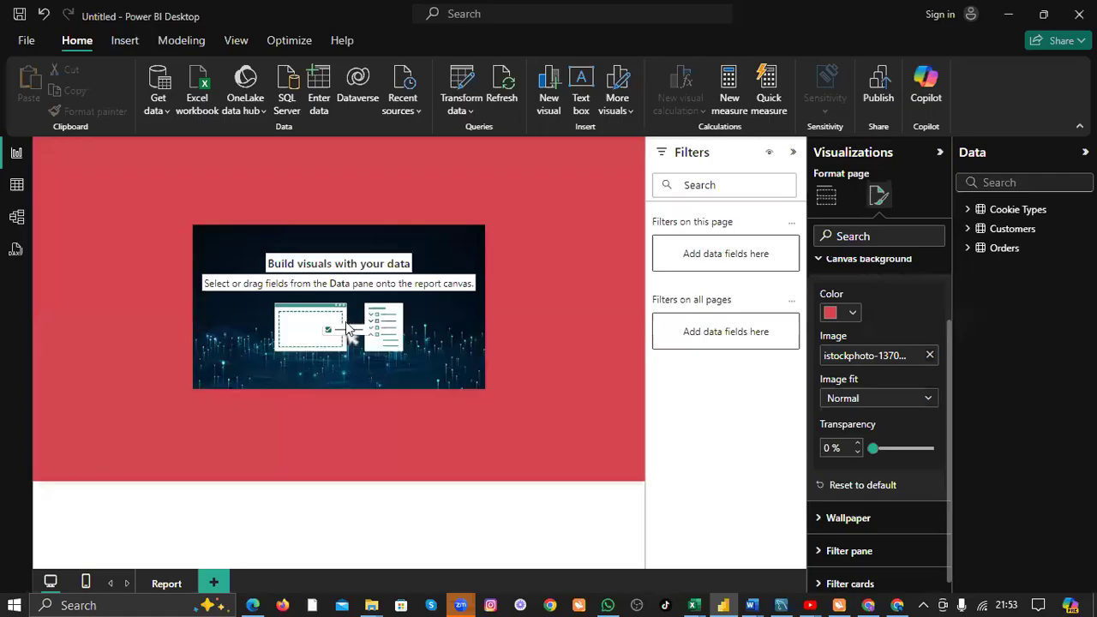
click(475, 375)
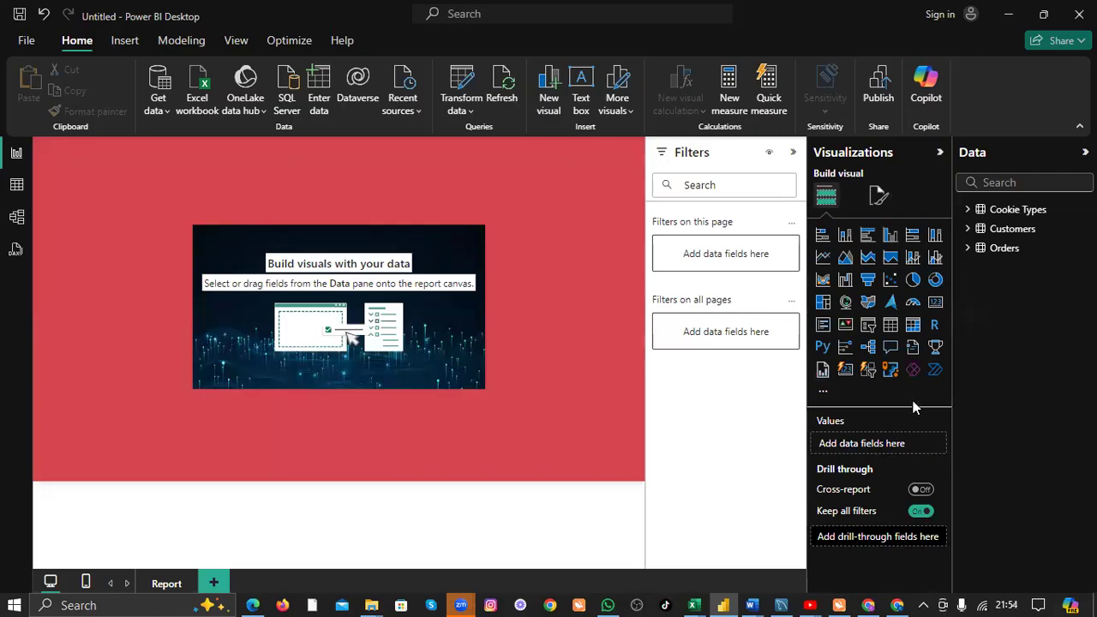
Try the 4:3 canvas type for the report page, and set it back to 16:9.
click(879, 195)
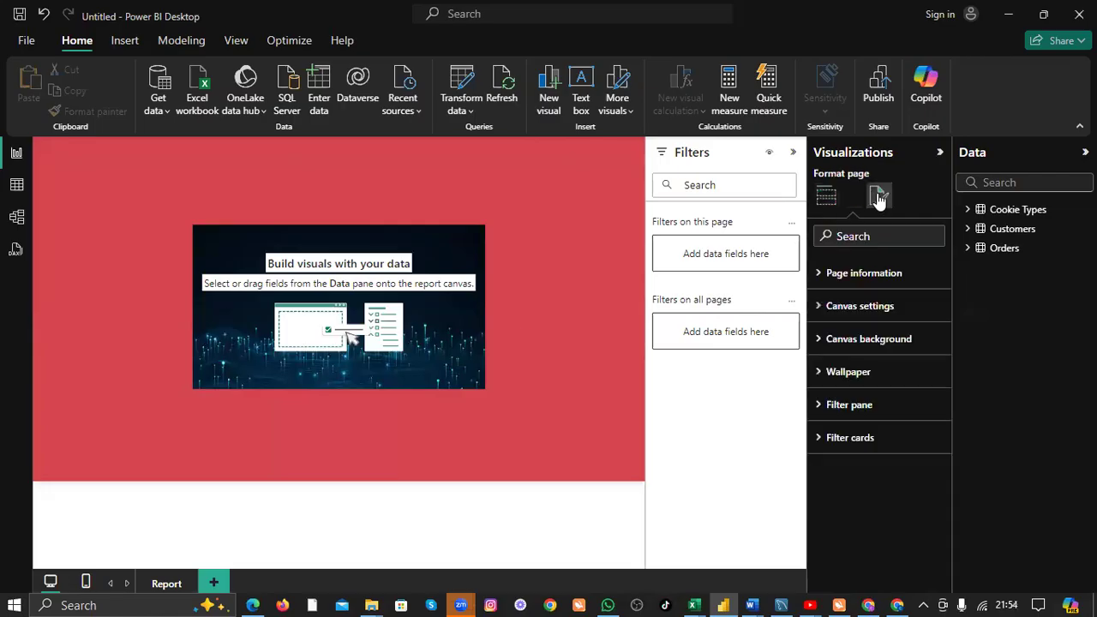
click(819, 339)
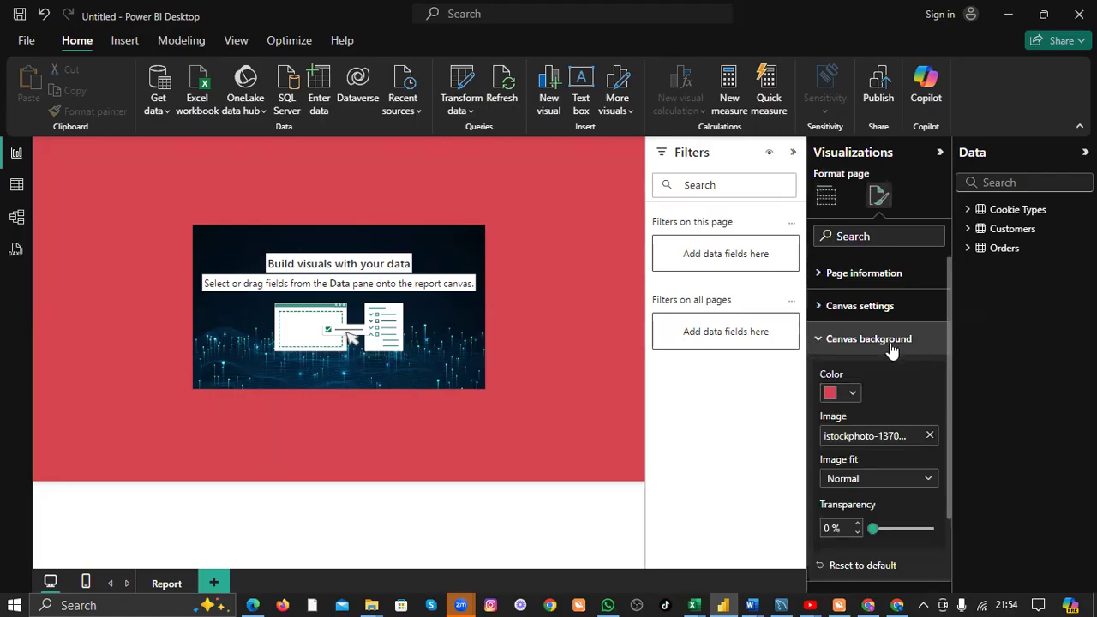
scroll(926, 356, down, 2)
scroll(904, 344, up, 2)
click(816, 310)
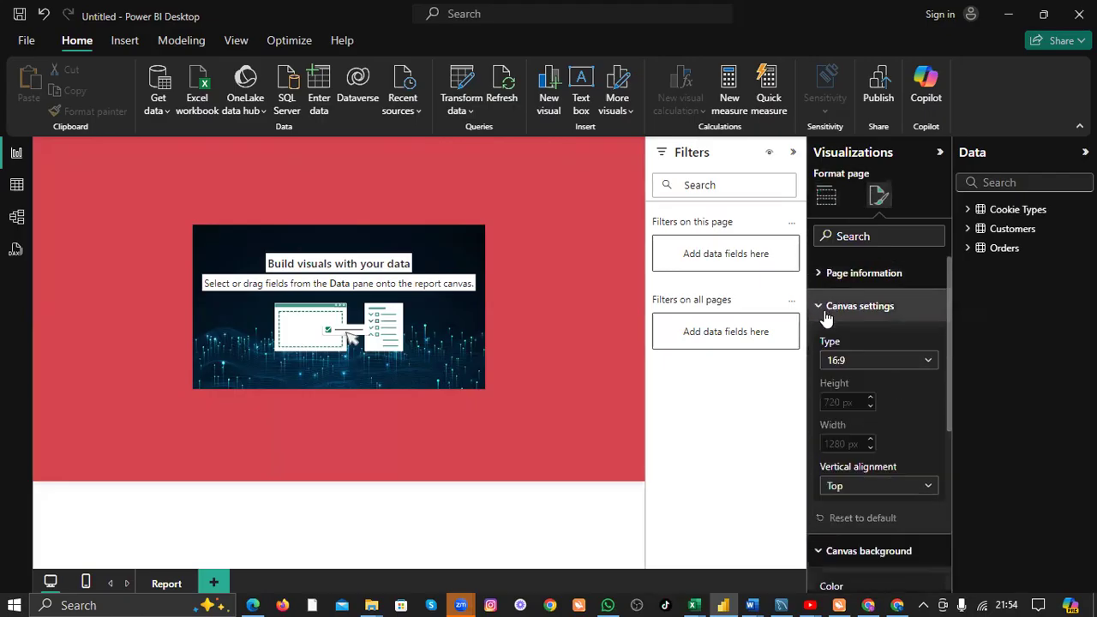
click(927, 364)
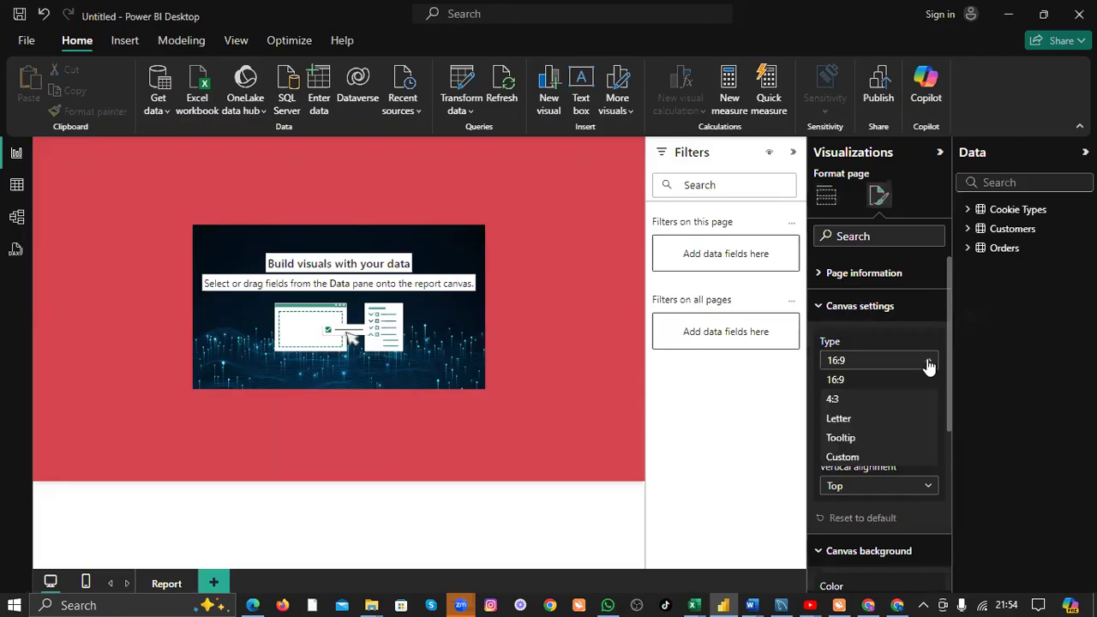
click(854, 401)
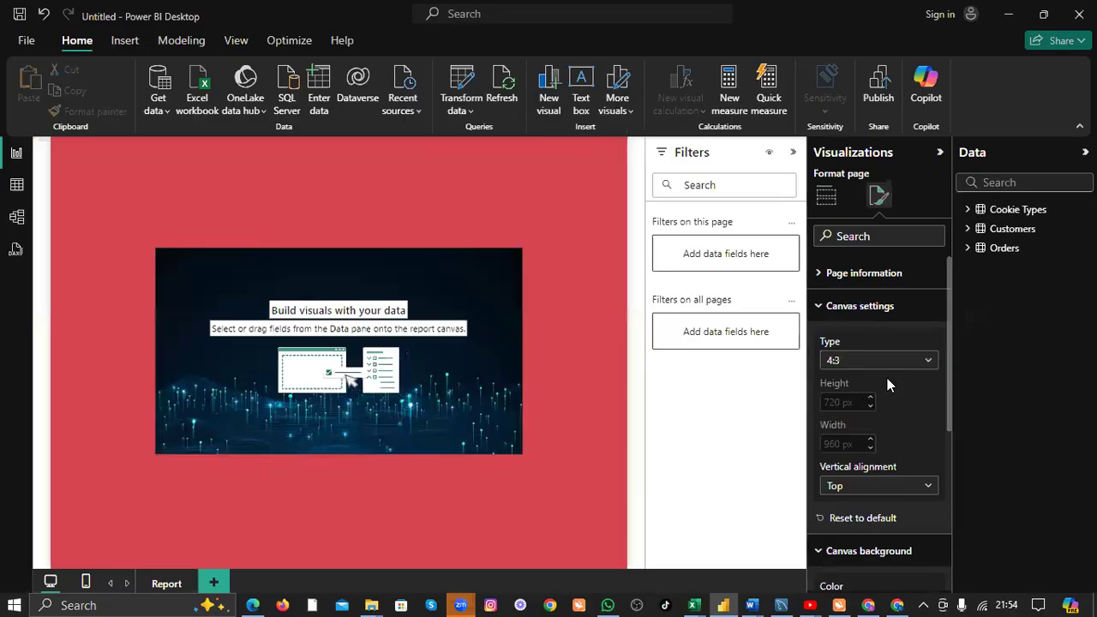
click(920, 362)
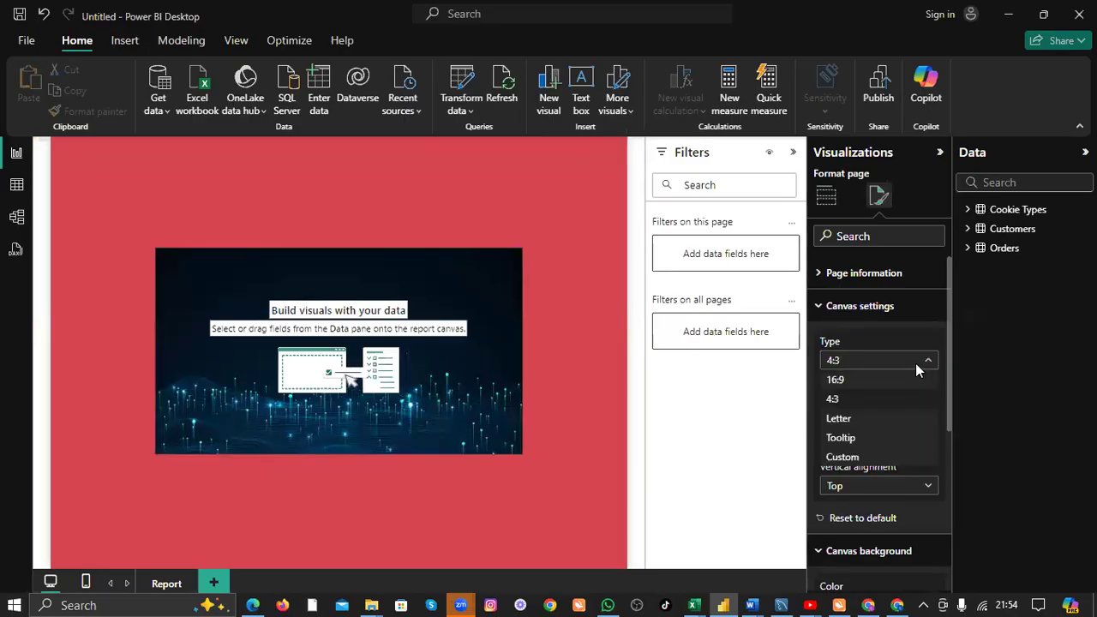
click(859, 381)
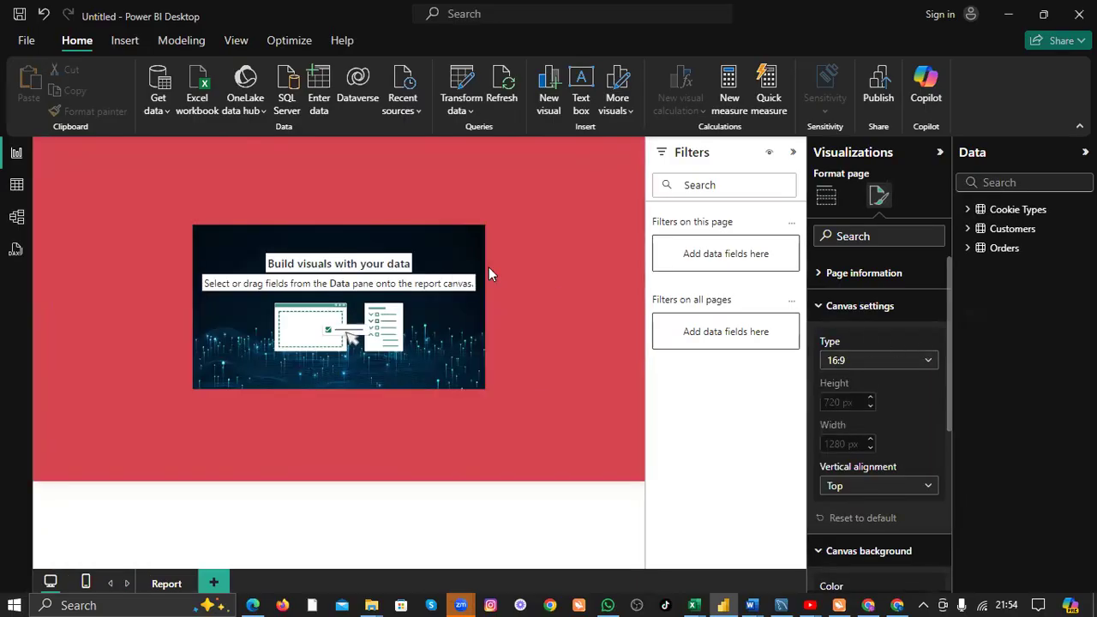
Try Middle as the canvas vertical alignment, and set it back to Top.
scroll(902, 364, down, 2)
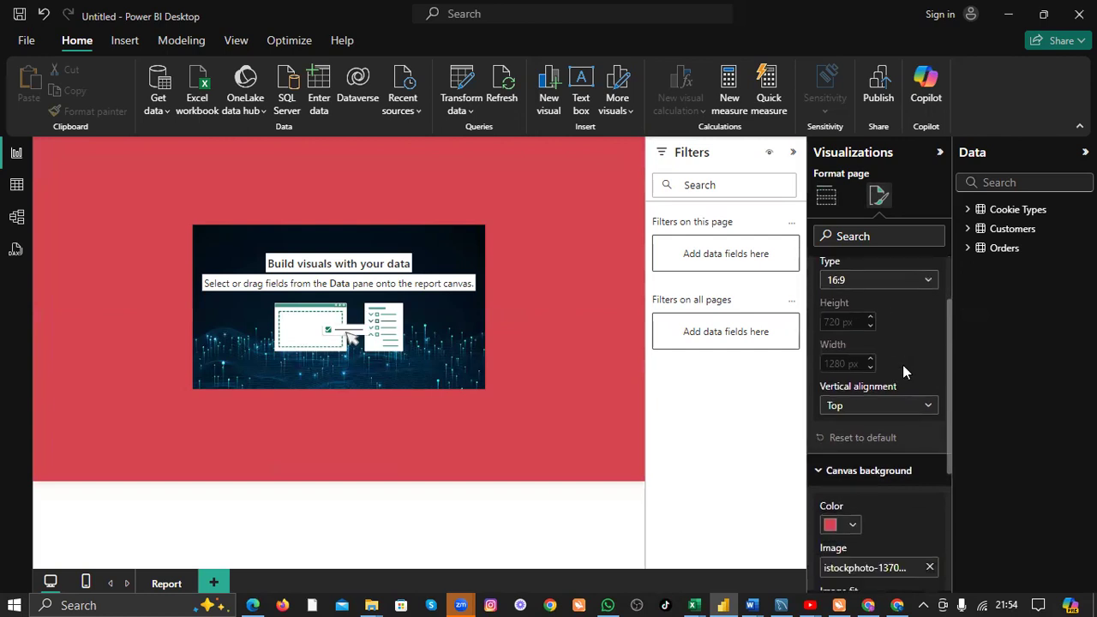
scroll(902, 364, down, 2)
click(928, 328)
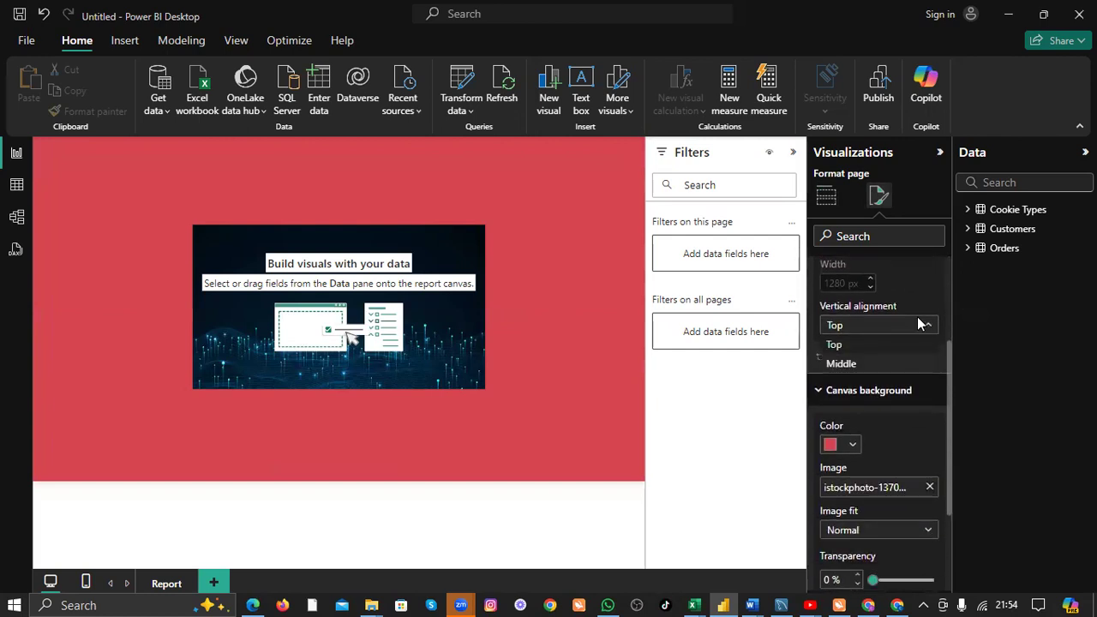
click(850, 367)
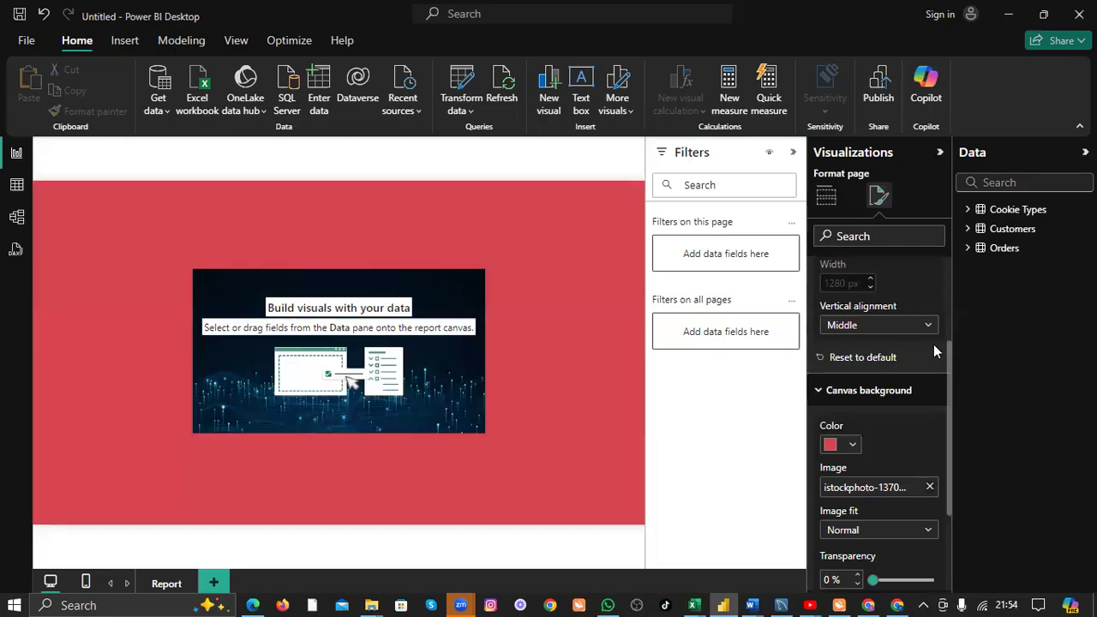
click(928, 328)
click(859, 347)
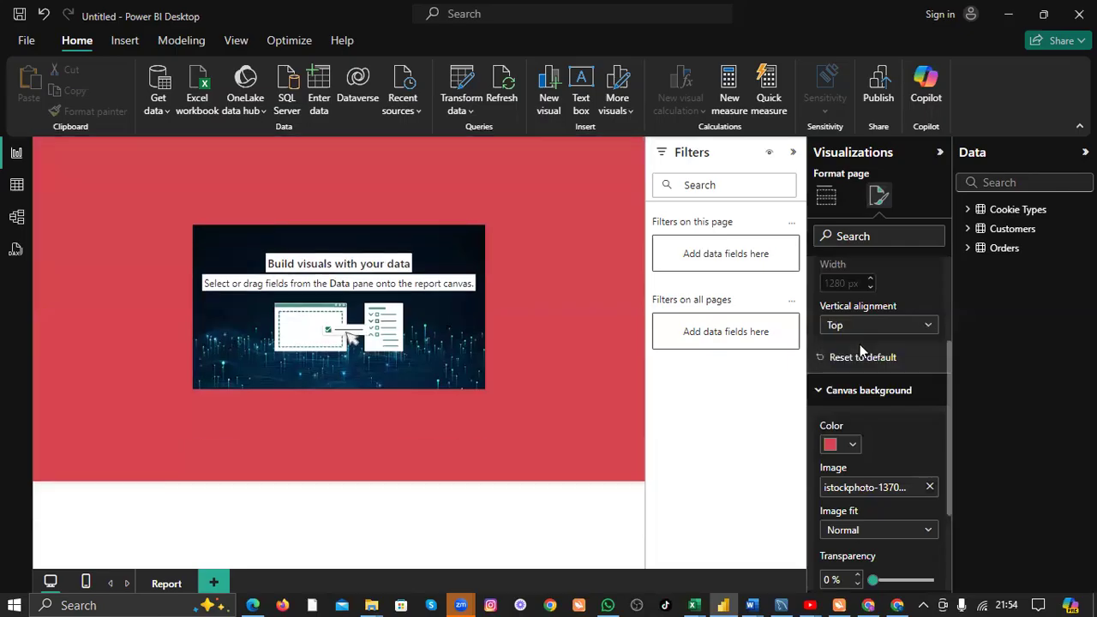
Set the canvas background color to the lightest gray theme shade.
scroll(885, 366, down, 2)
scroll(870, 352, up, 1)
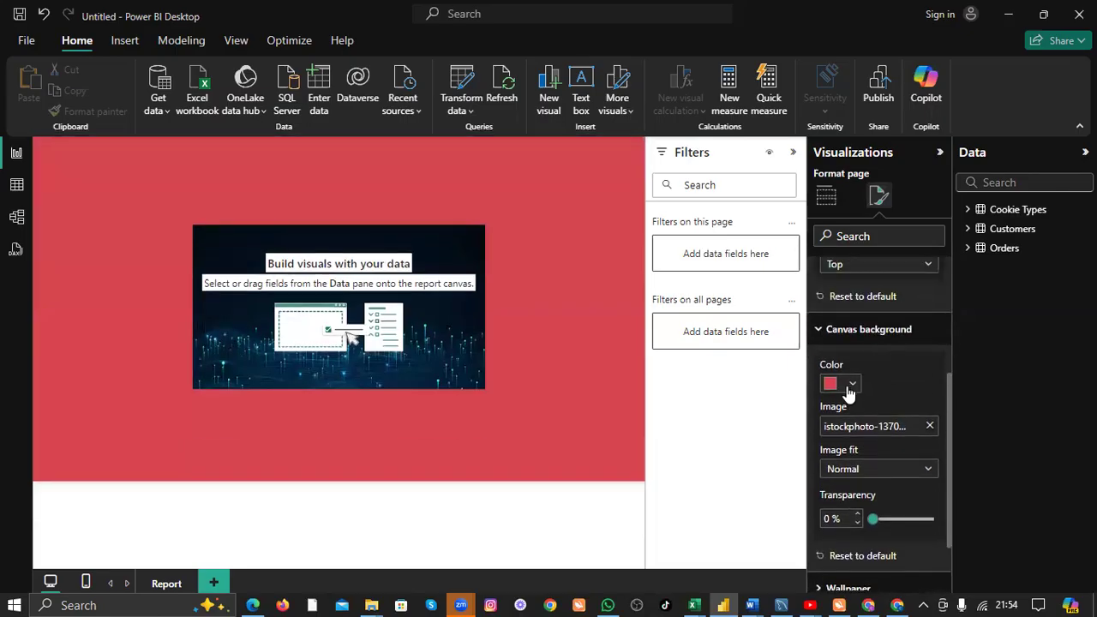
click(854, 383)
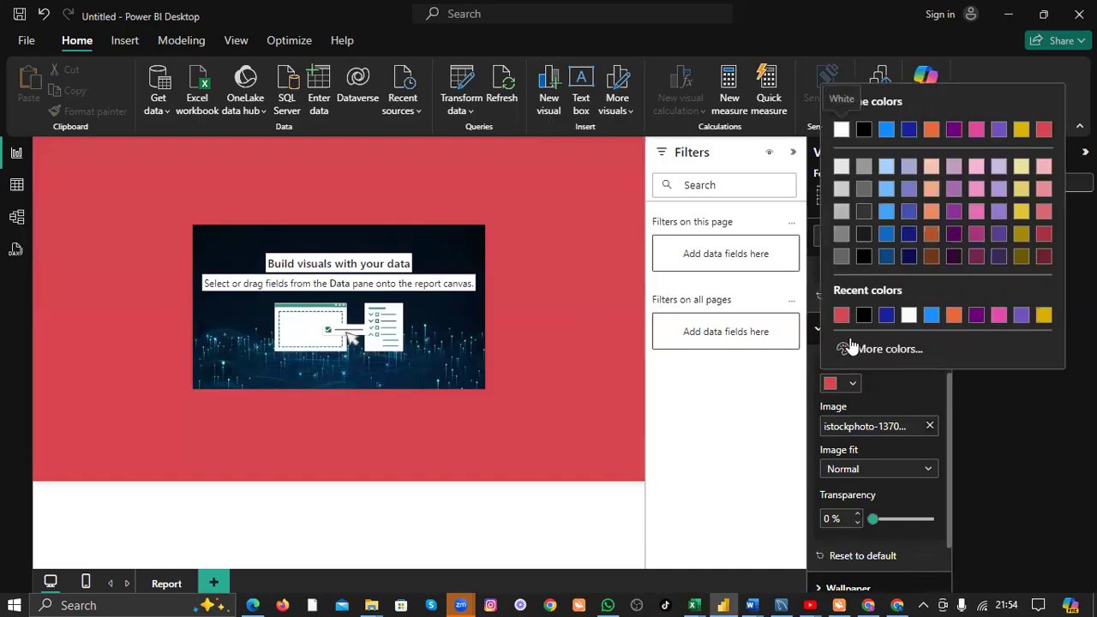
click(840, 171)
Try Fit as the background image fit, and change it to Fill.
scroll(892, 359, down, 2)
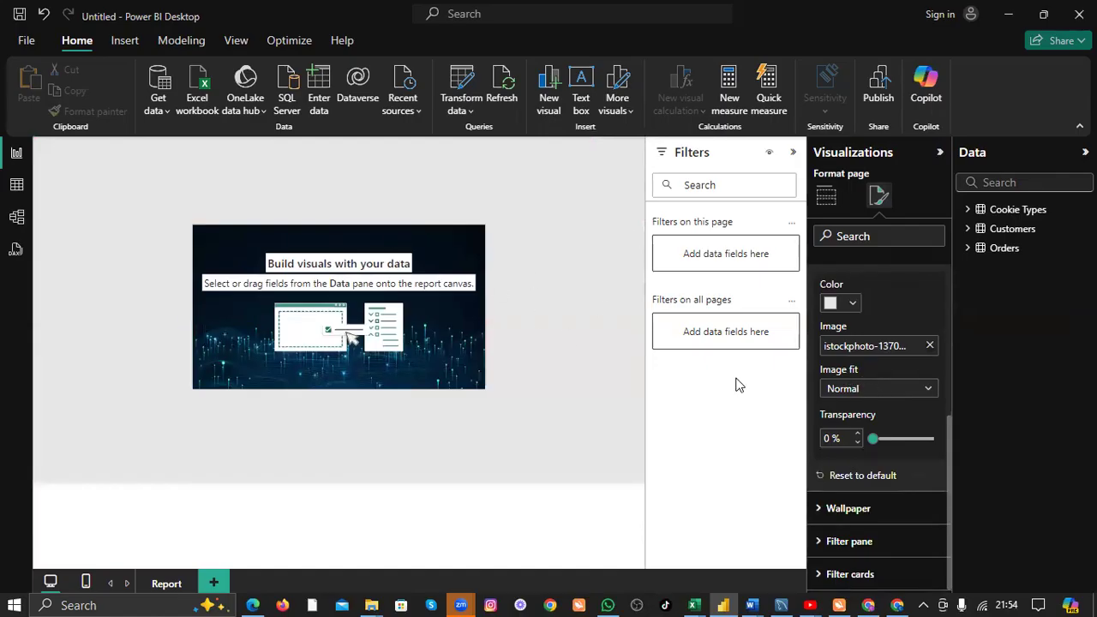
click(923, 390)
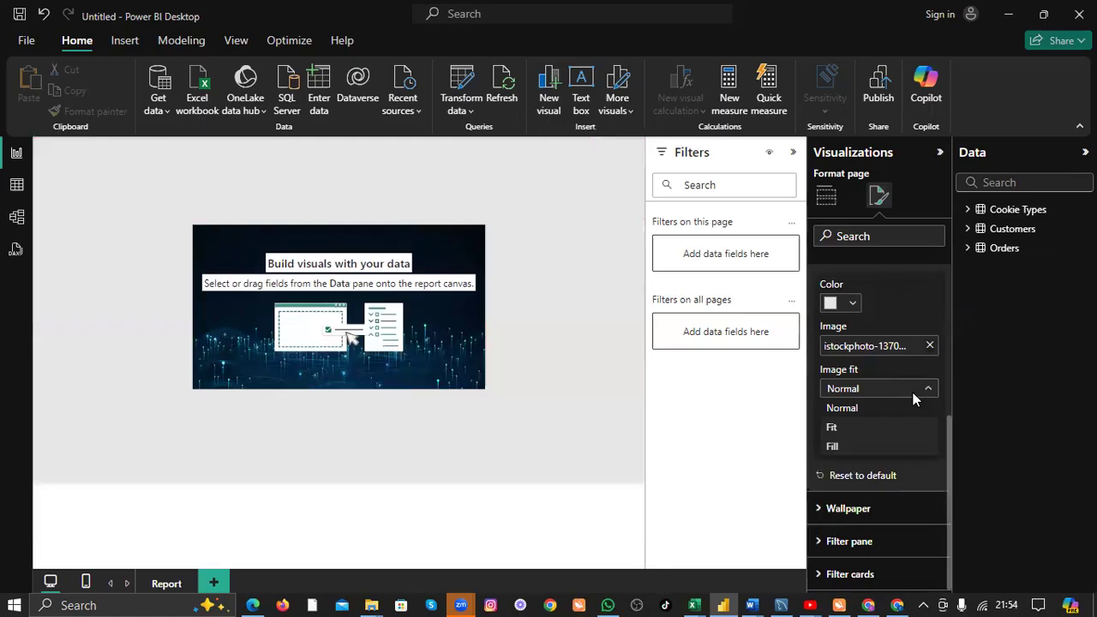
click(851, 430)
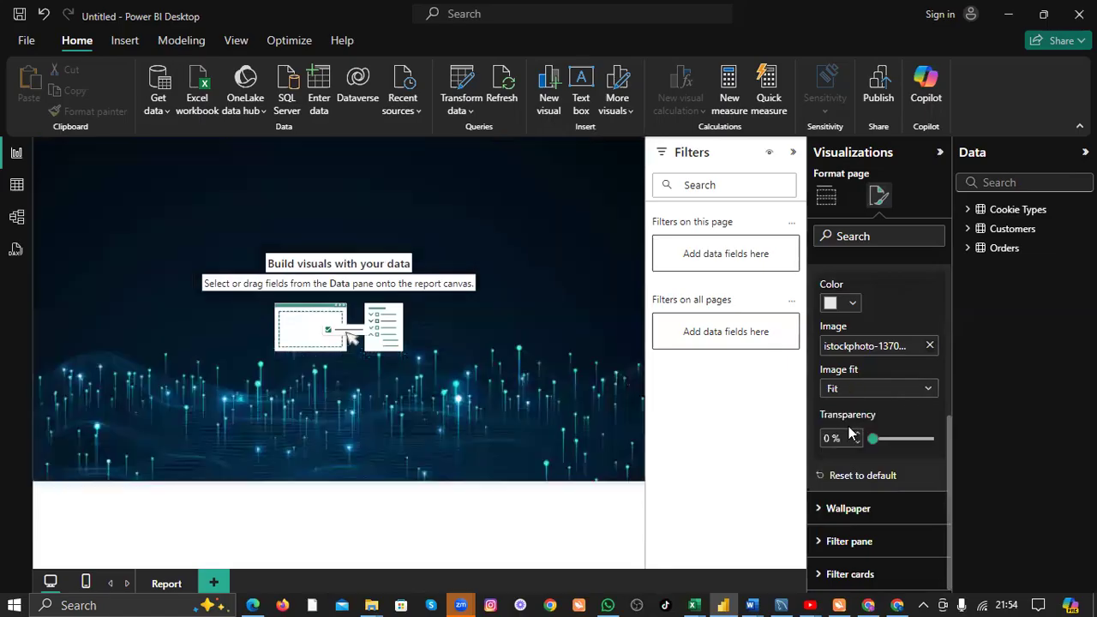
click(916, 391)
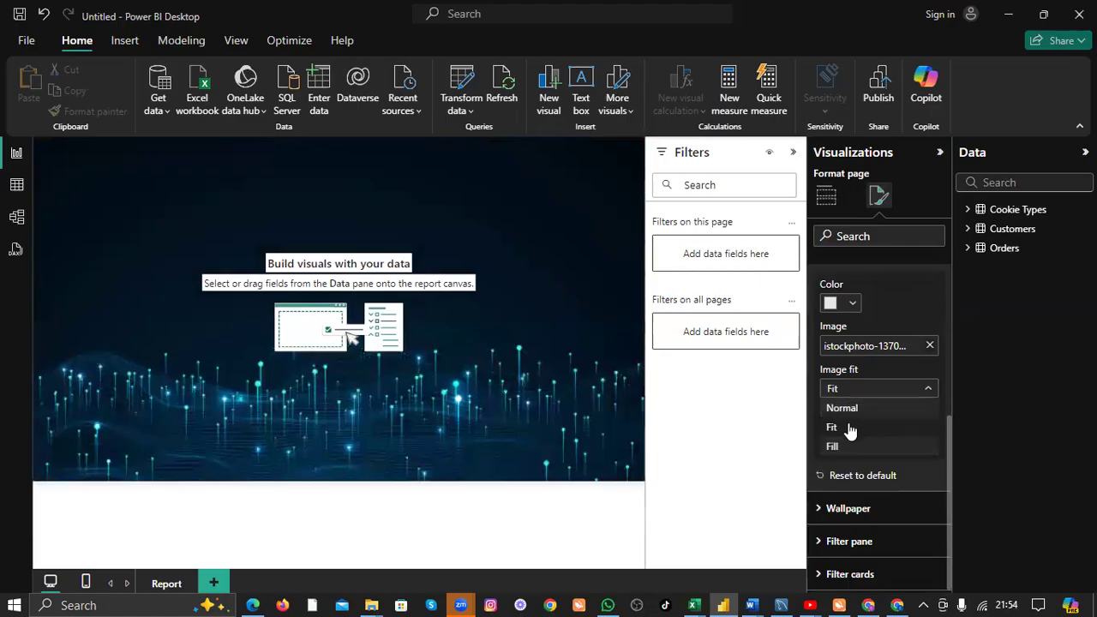
click(837, 447)
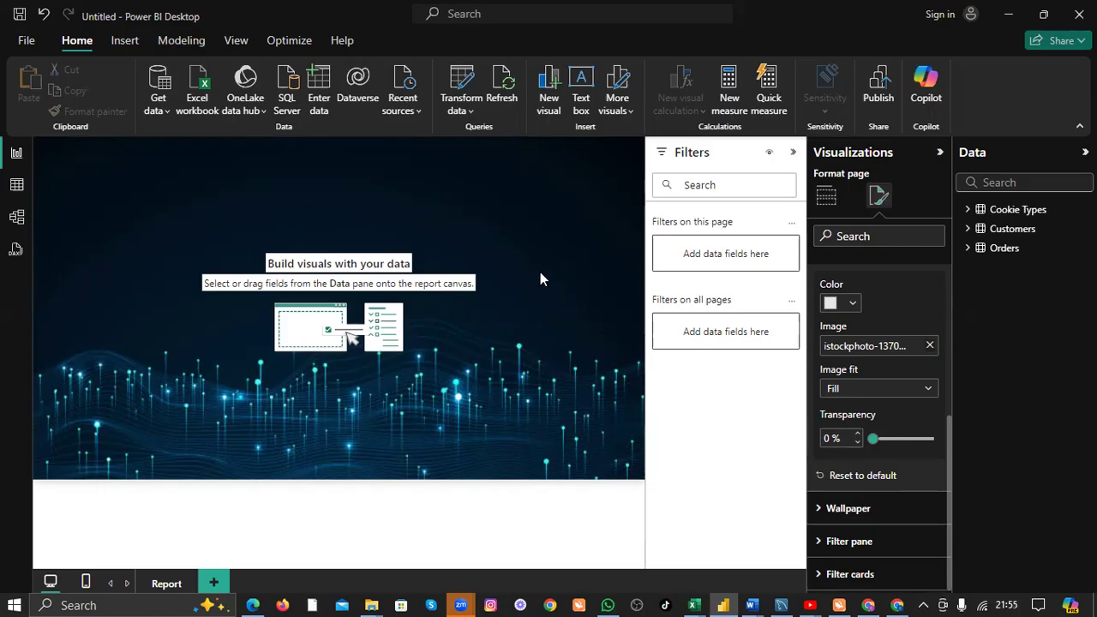
Switch to Chrome and change the Google image search to "power bi dashboard".
click(876, 597)
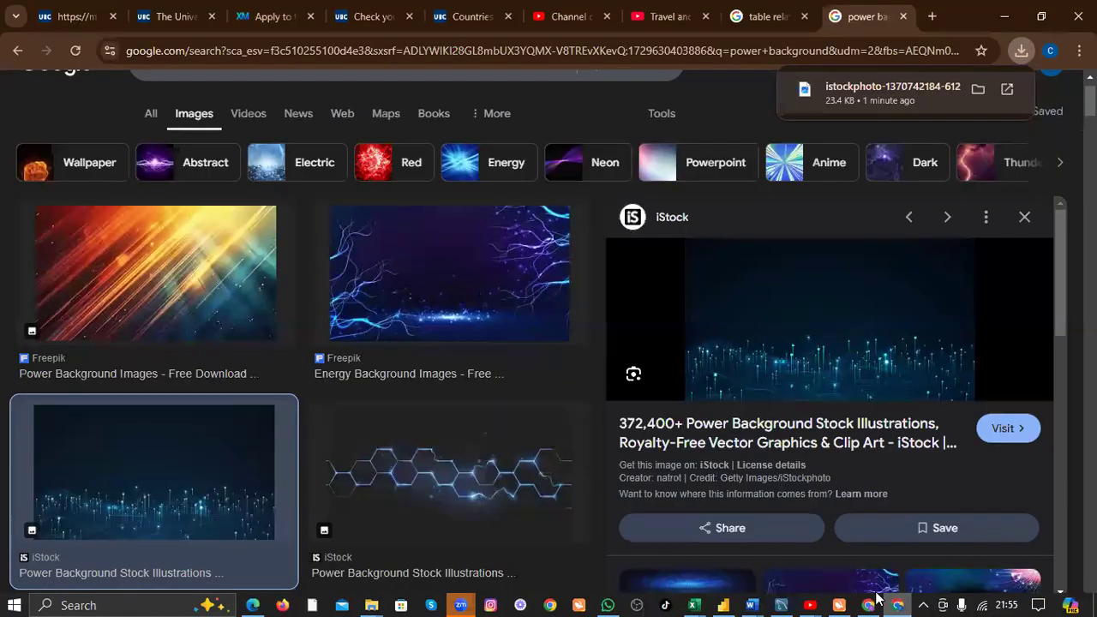
scroll(439, 121, up, 1)
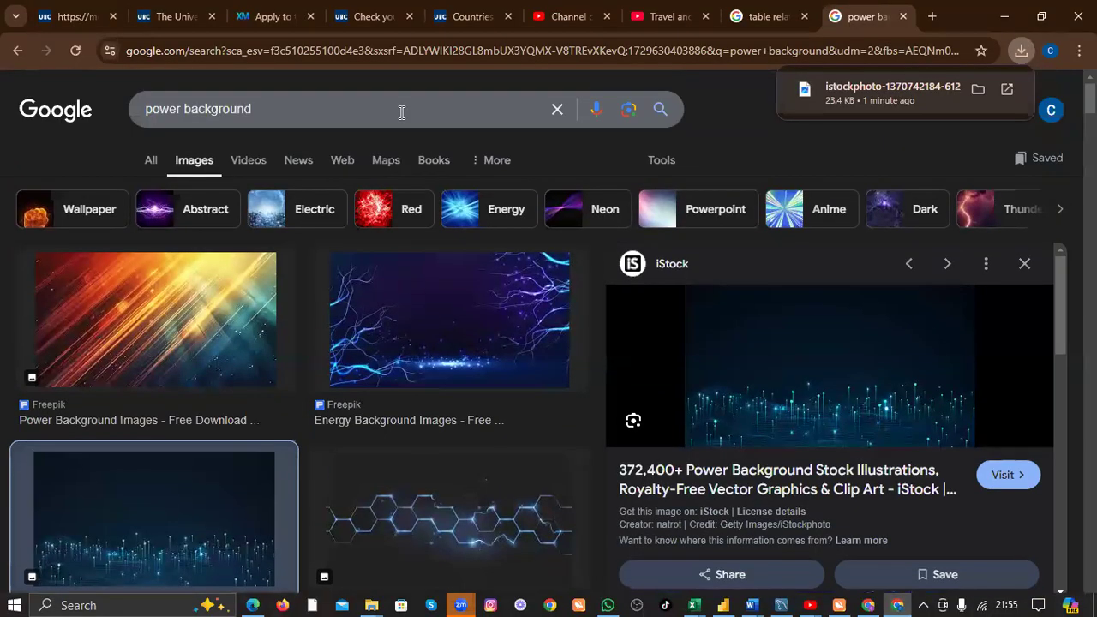
double_click(186, 106)
text(bi)
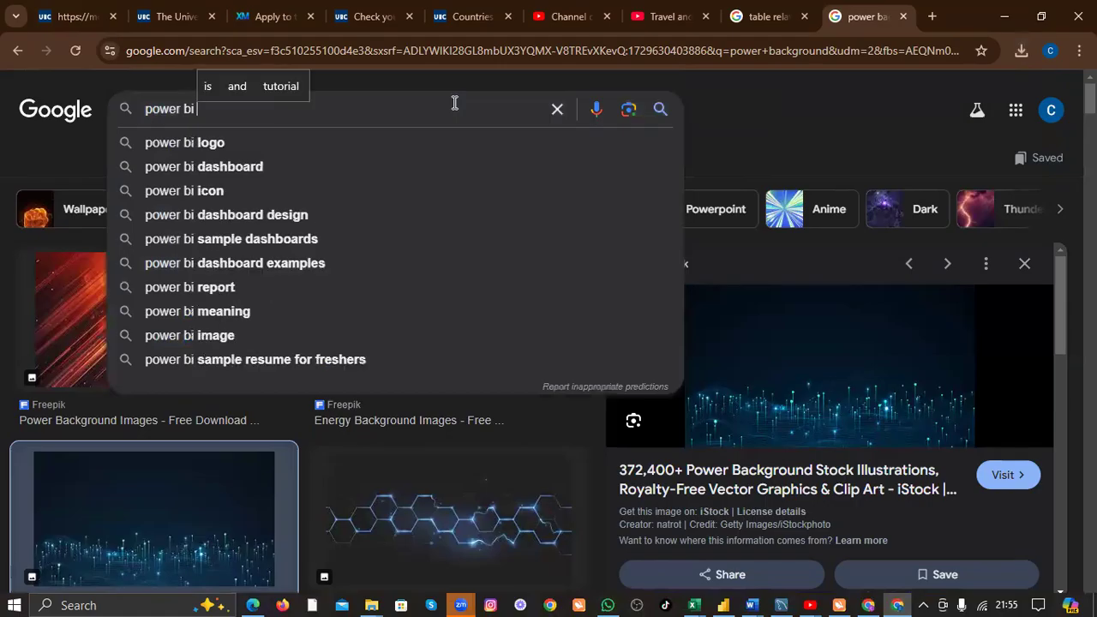
click(324, 164)
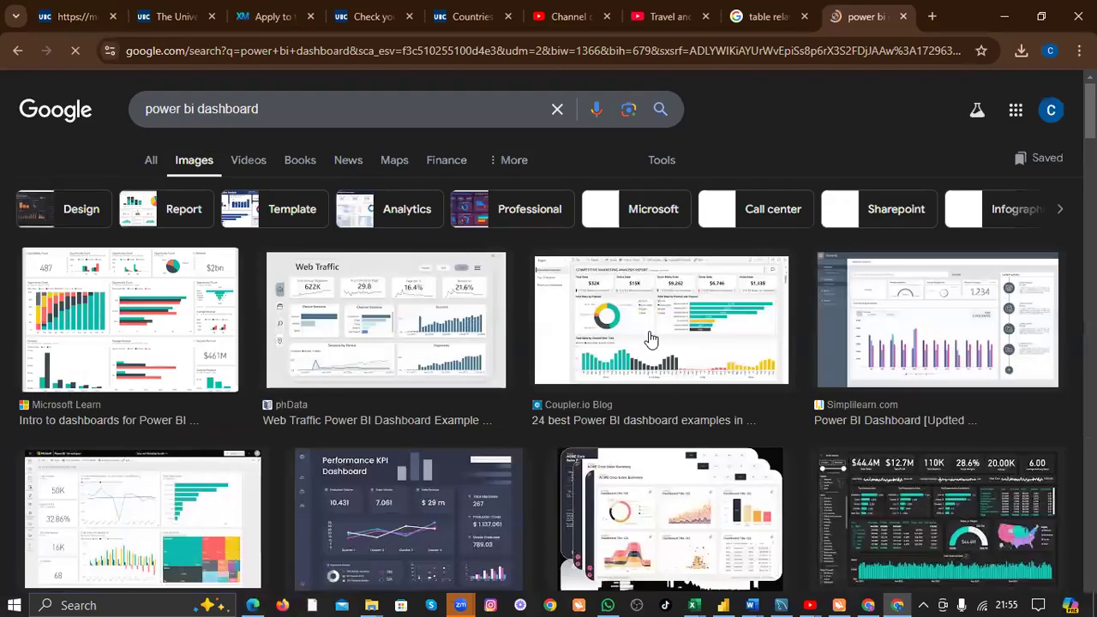
Refine the Google image search to "power bi dashboard template" and examine the dashboard layouts in the results.
scroll(651, 338, down, 7)
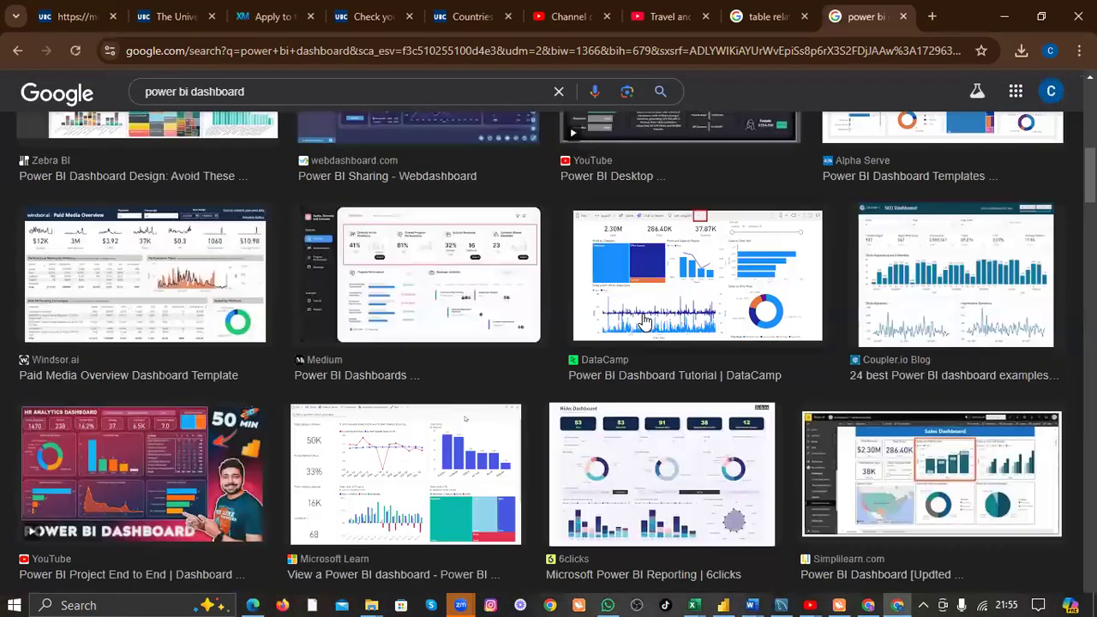
scroll(645, 321, down, 3)
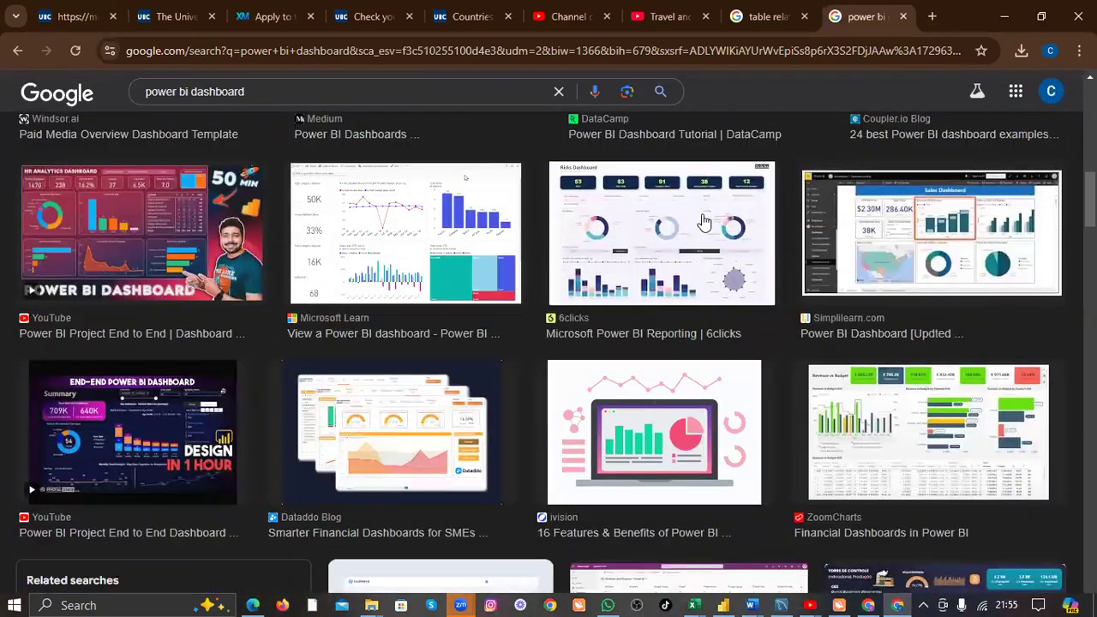
scroll(463, 330, down, 5)
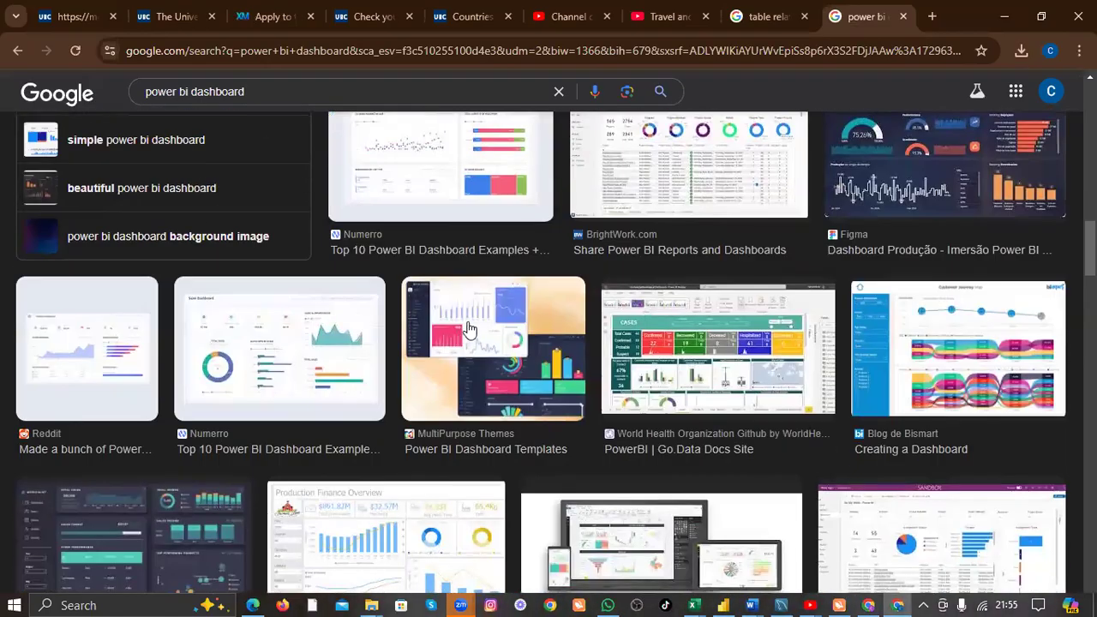
scroll(465, 230, up, 3)
click(305, 92)
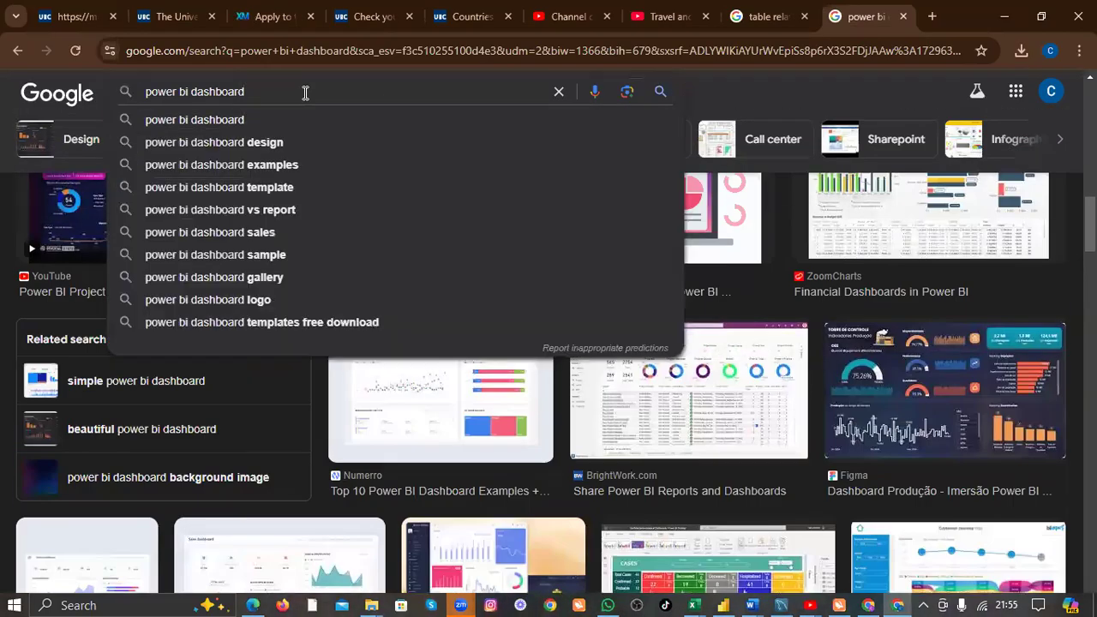
text(temp)
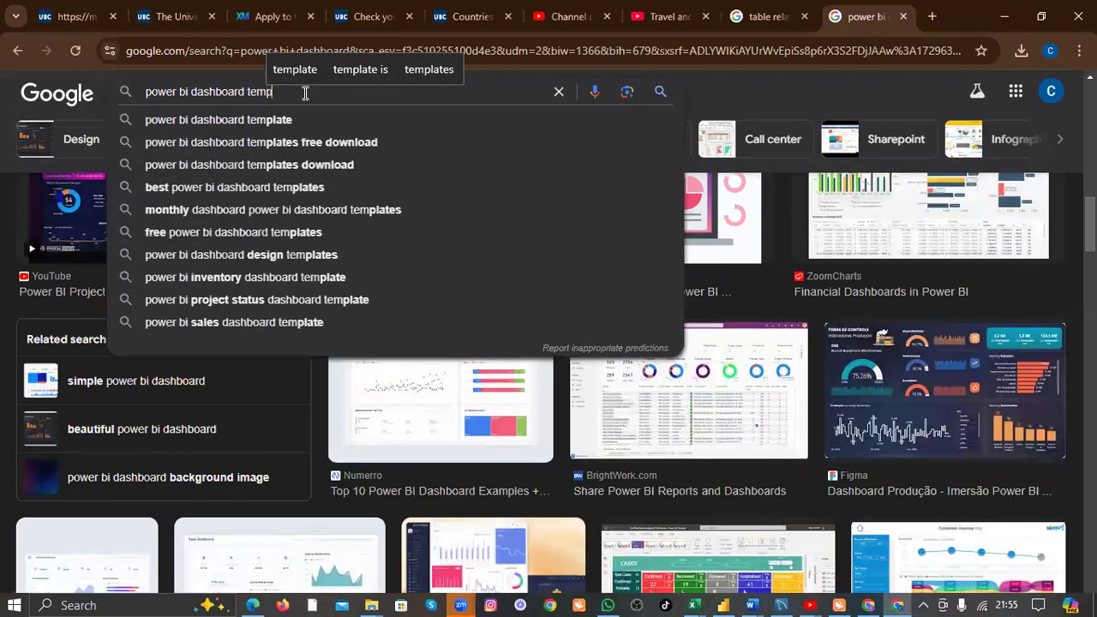
text(late)
key(Return)
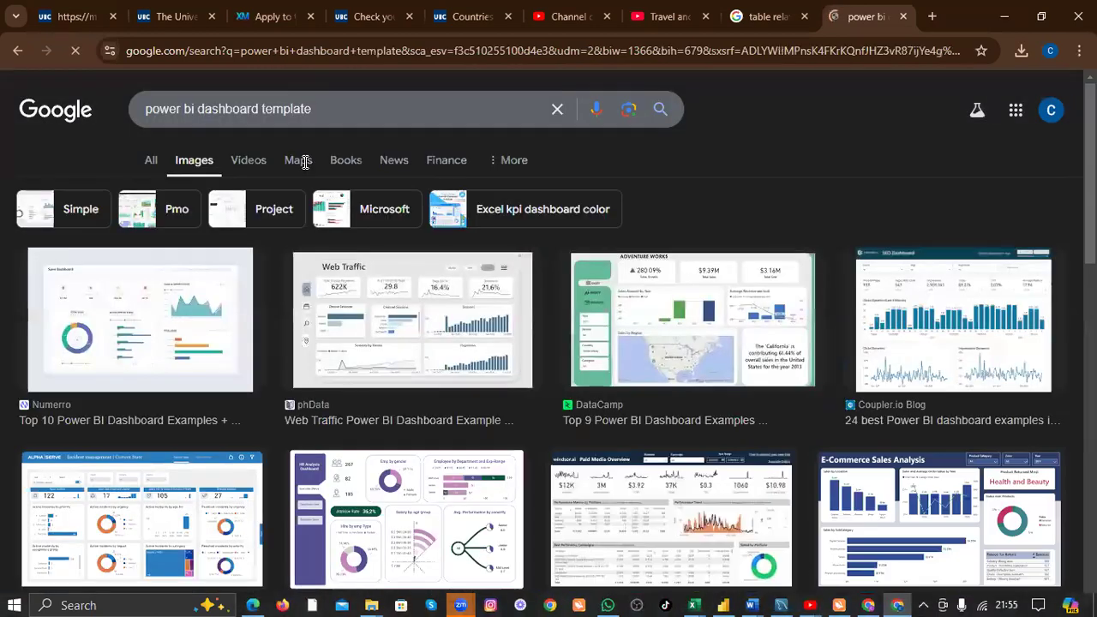
scroll(502, 306, down, 8)
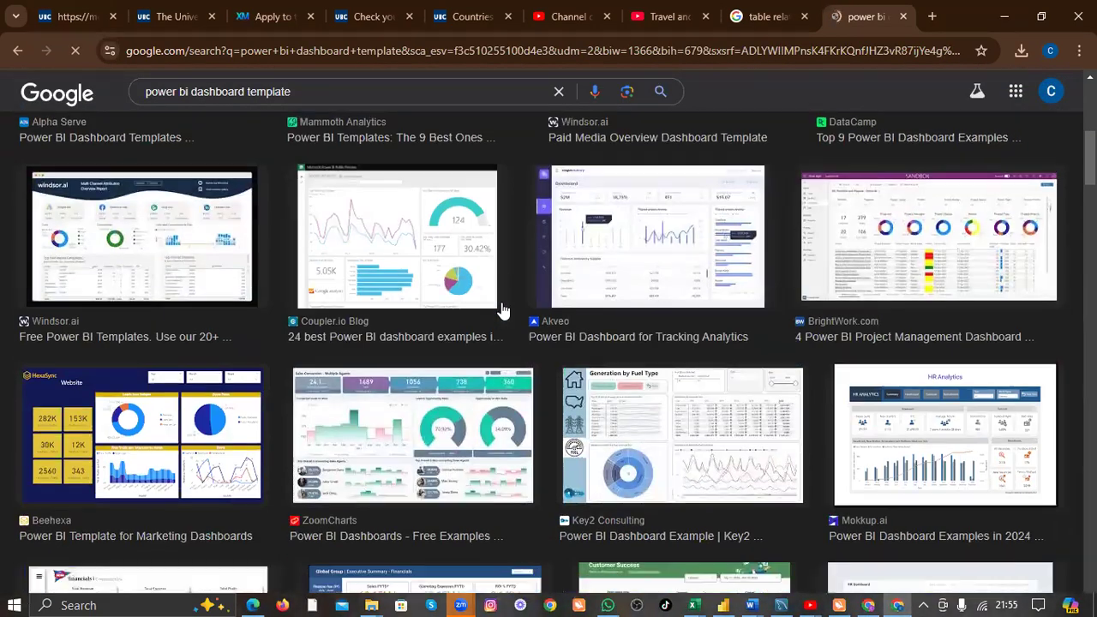
scroll(502, 310, down, 10)
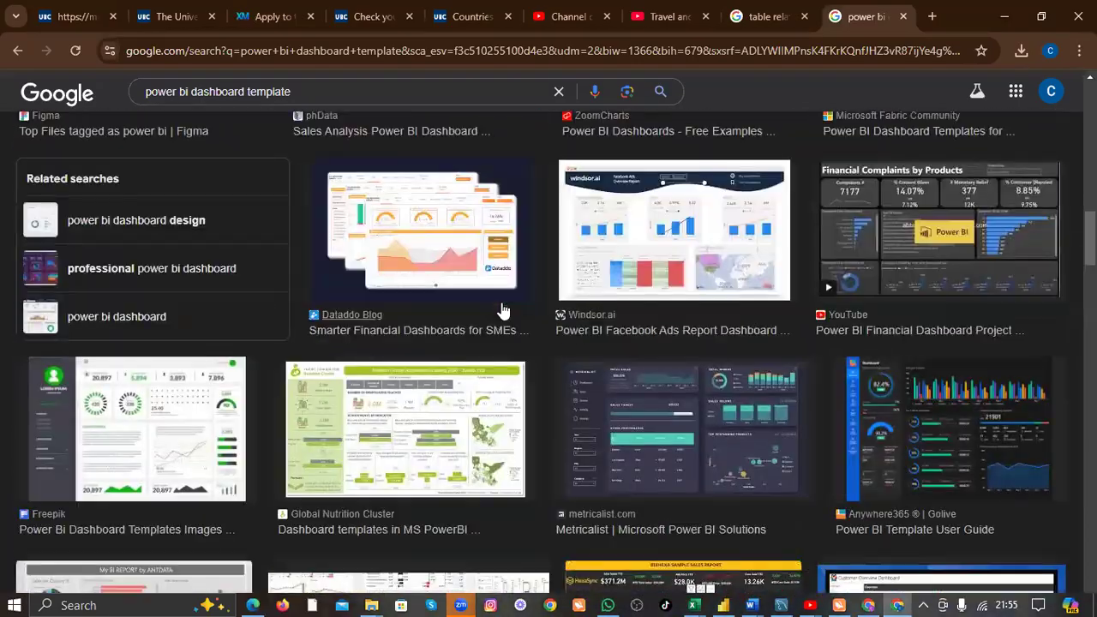
scroll(502, 310, up, 8)
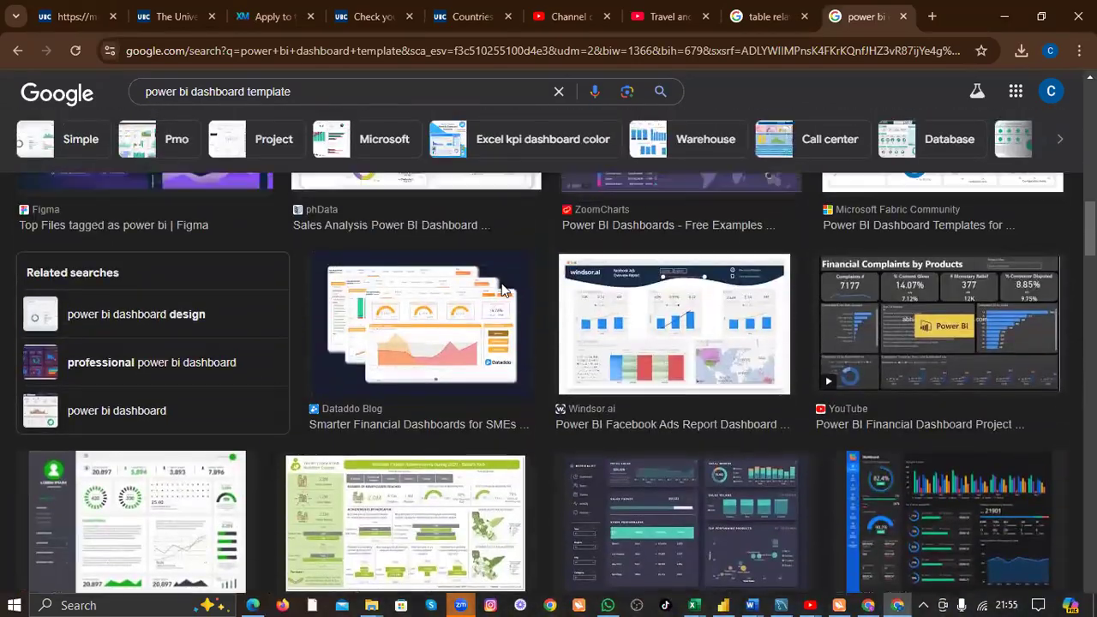
scroll(502, 290, up, 6)
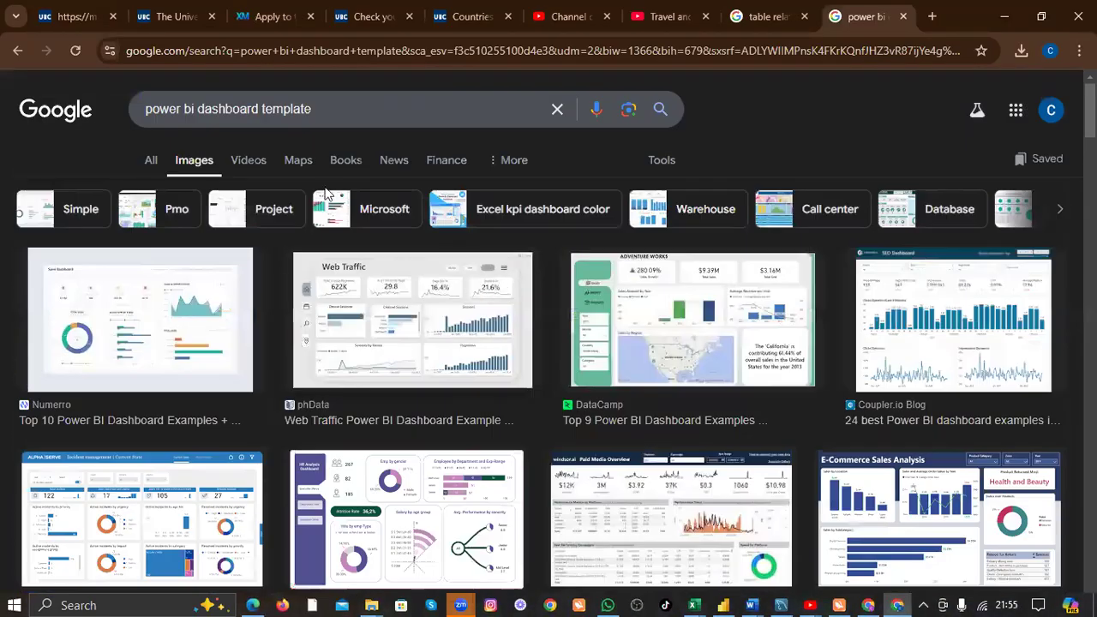
Switch to Power BI Desktop and remove the background image from the report canvas.
click(724, 603)
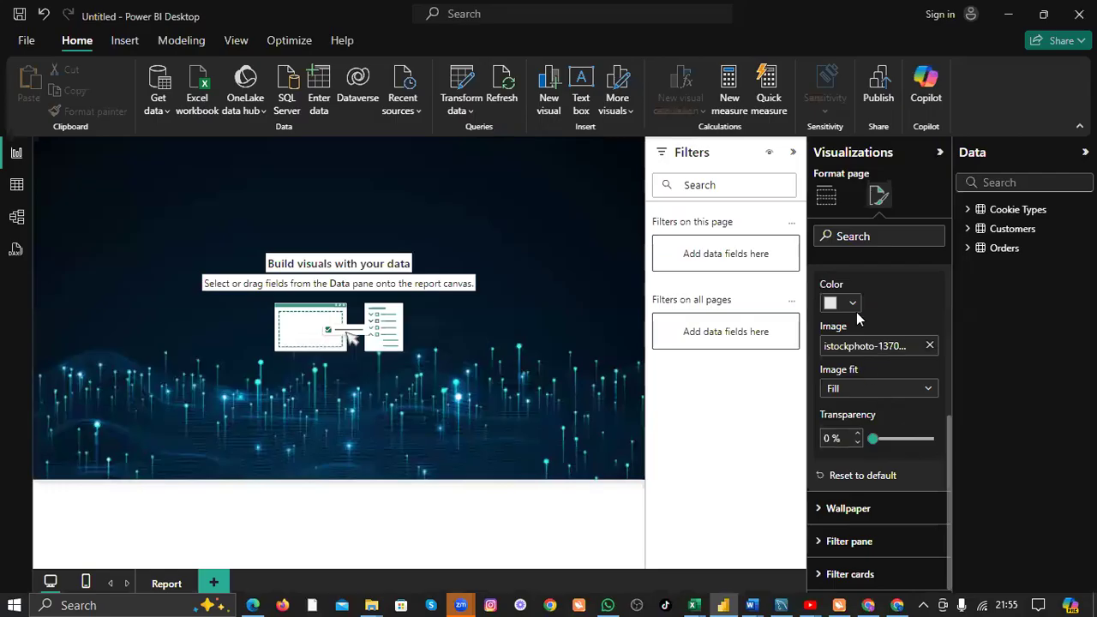
click(930, 347)
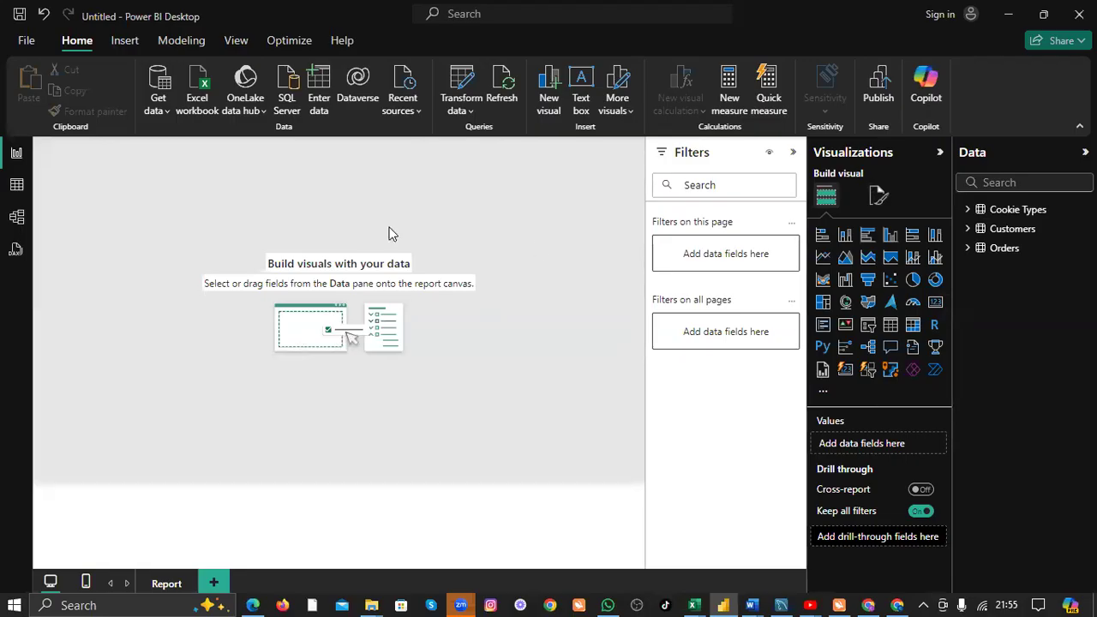
Insert a text box on the report page, widen it, and move it away from the canvas corner.
click(579, 101)
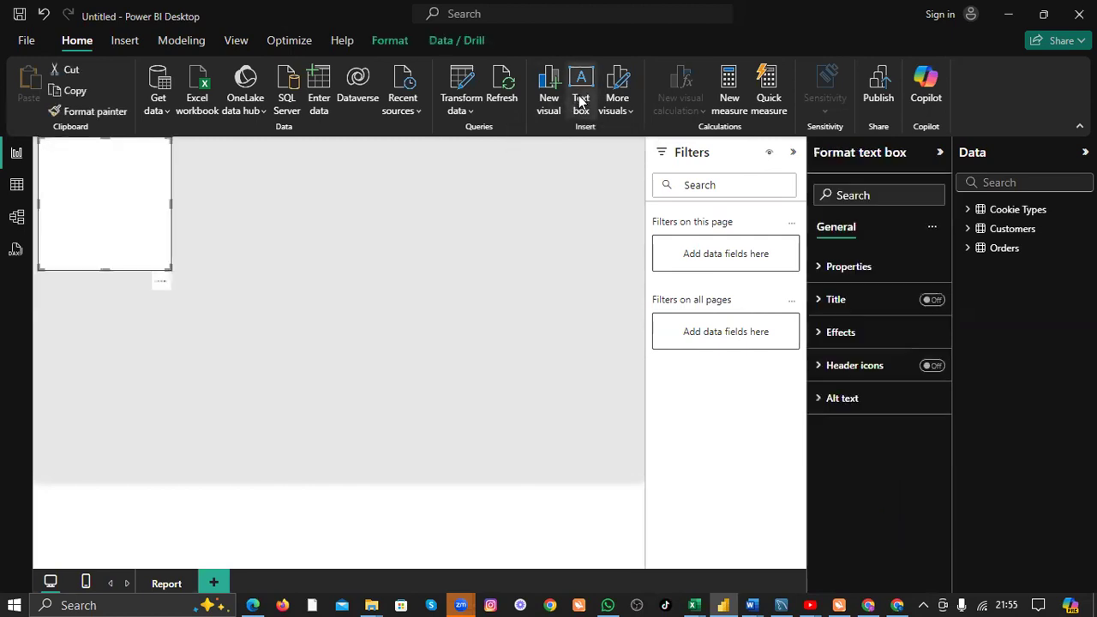
click(92, 188)
drag(169, 199, 243, 231)
drag(235, 287, 319, 329)
click(195, 232)
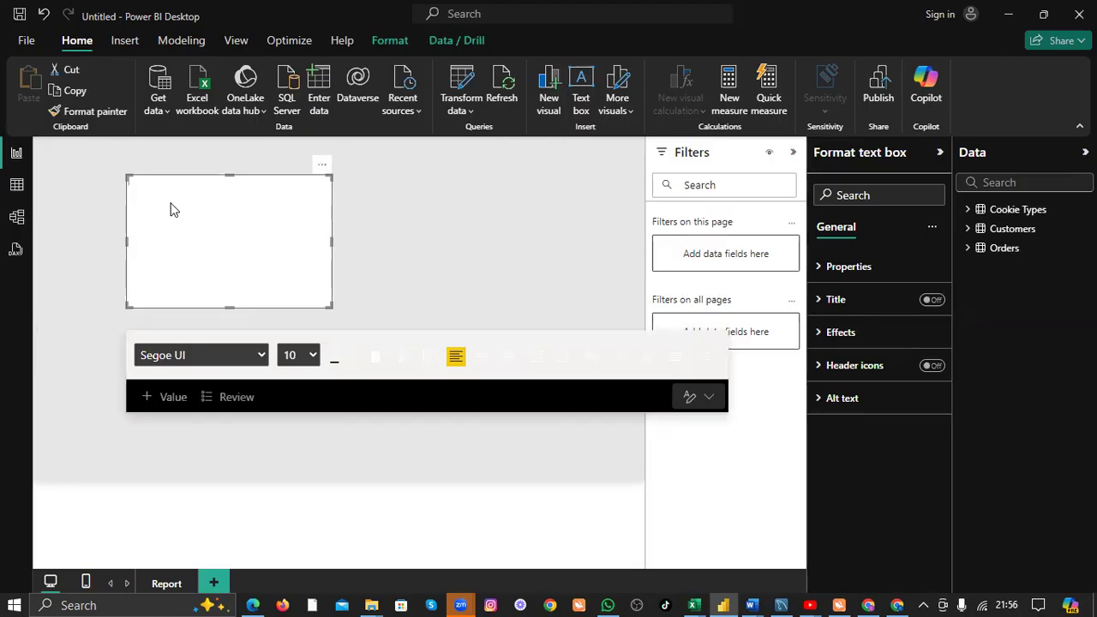
Enter the title "JUMIA STORE SALES ANALYSIS" in the text box.
text(JUMIA STORE SLES)
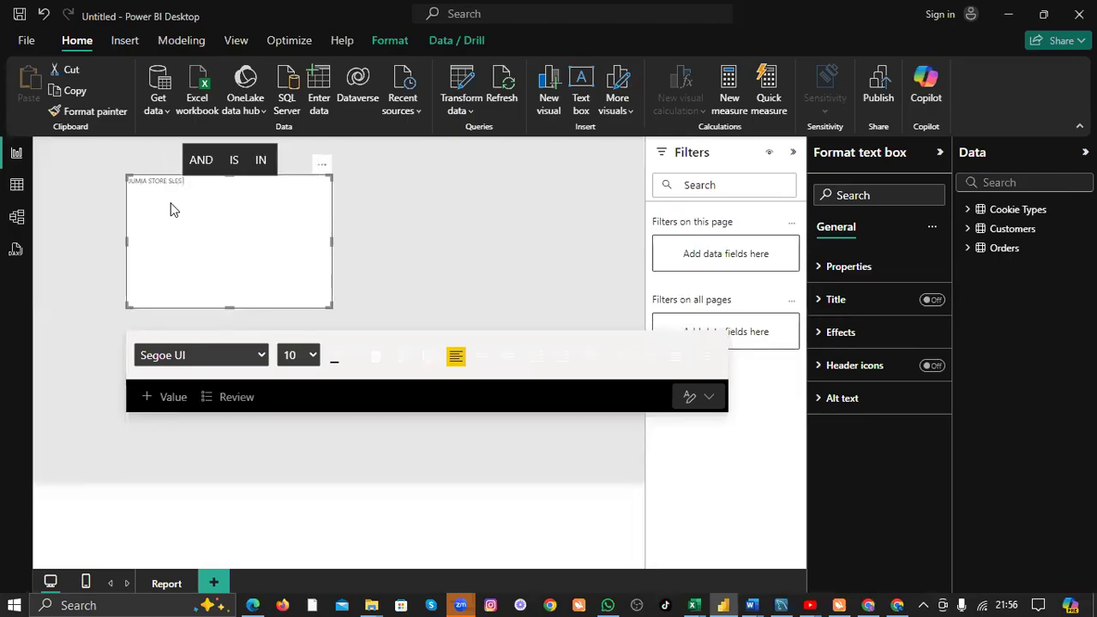
key(BackSpace)
key(BackSpace)
key(BackSpace)
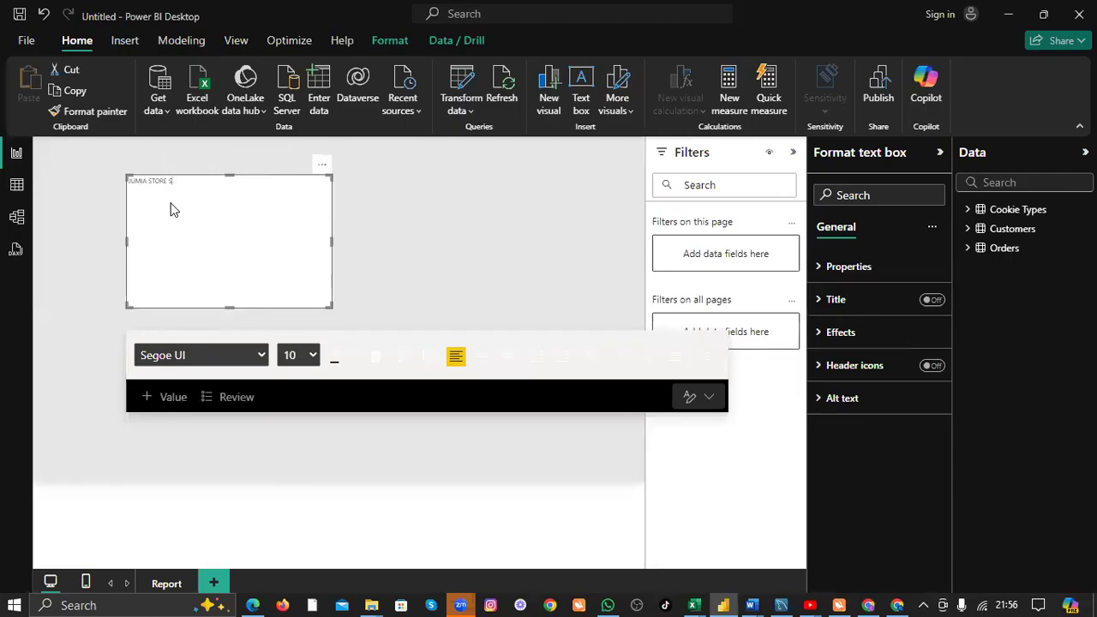
text(ALES ANALYS)
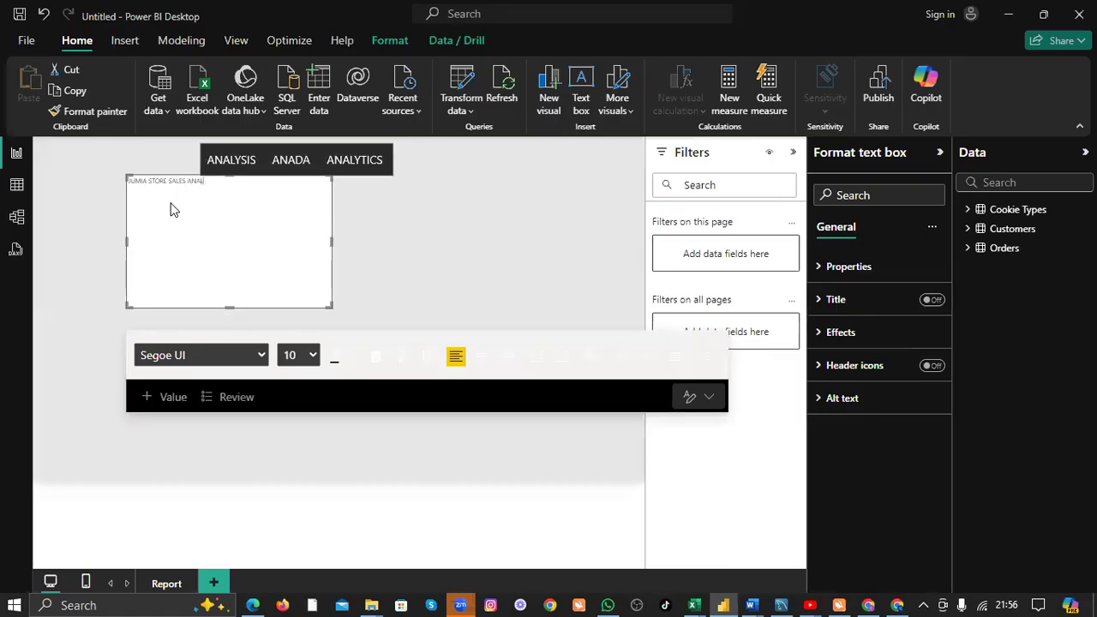
text(IS)
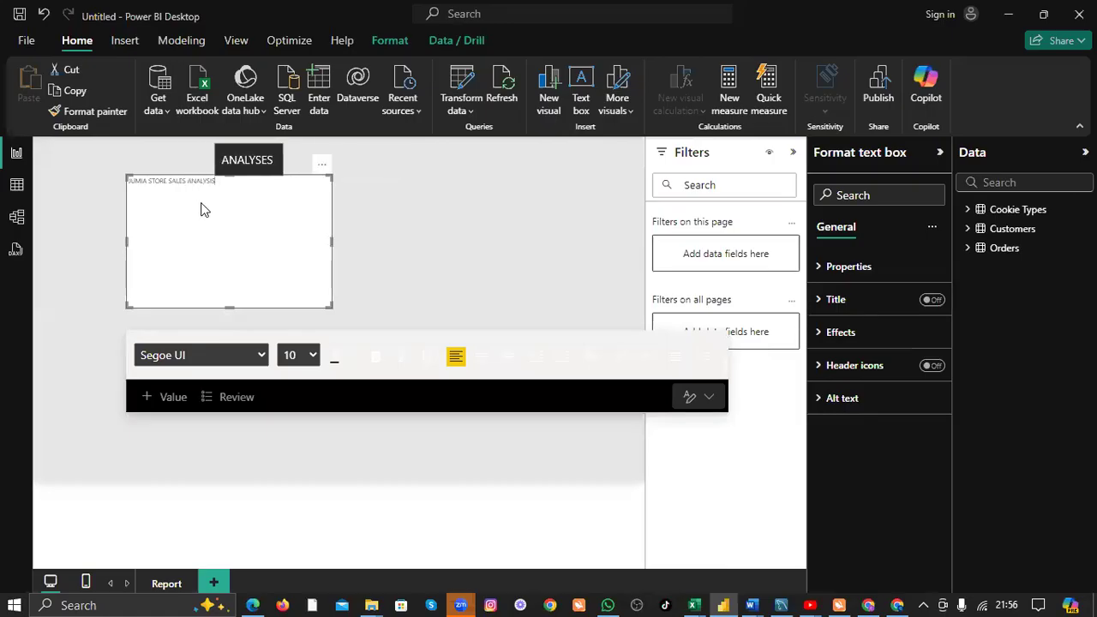
Set the font size of the "JUMIA STORE SALES ANALYSIS" title to 32.
drag(224, 179, 125, 178)
click(187, 208)
drag(219, 180, 127, 179)
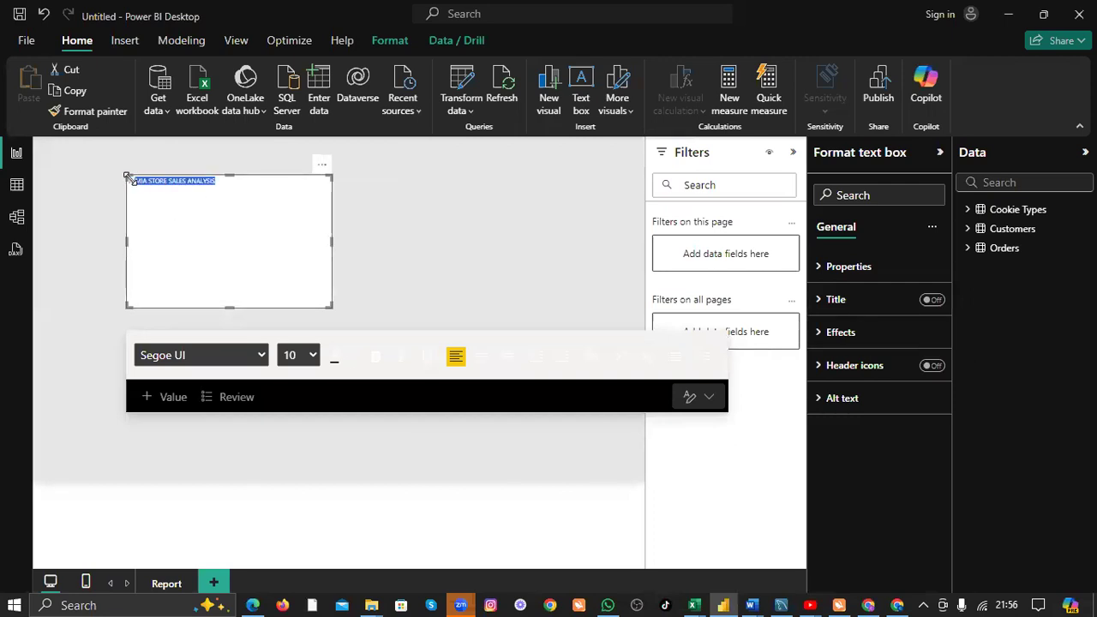
click(304, 356)
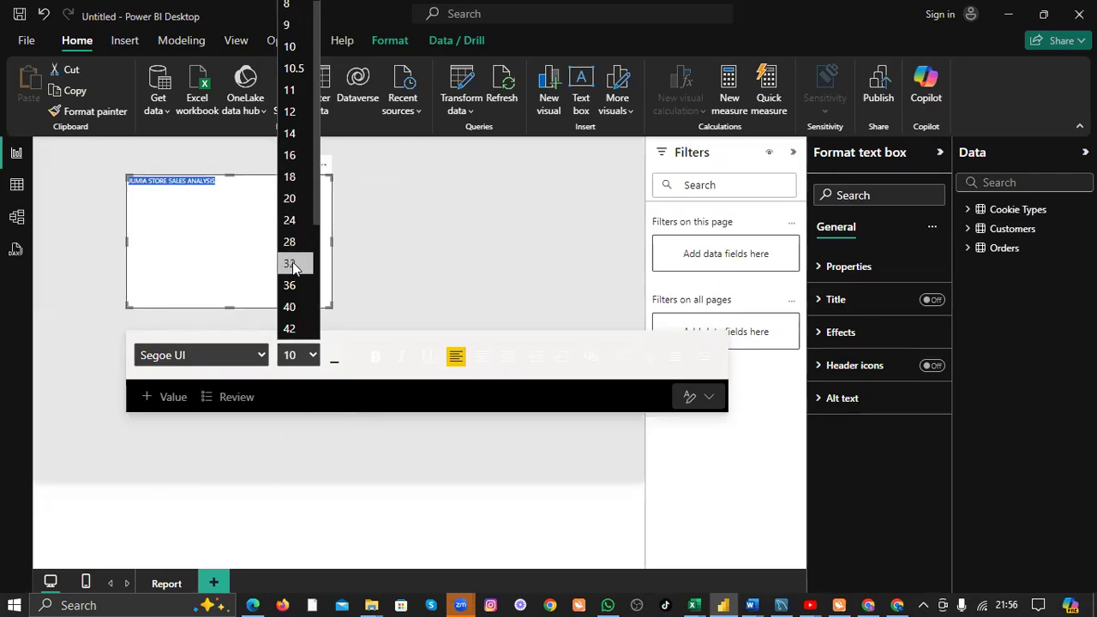
click(290, 263)
Resize the text box to a one-line strip slightly wider than the title, and center the title text in it.
drag(332, 242, 409, 199)
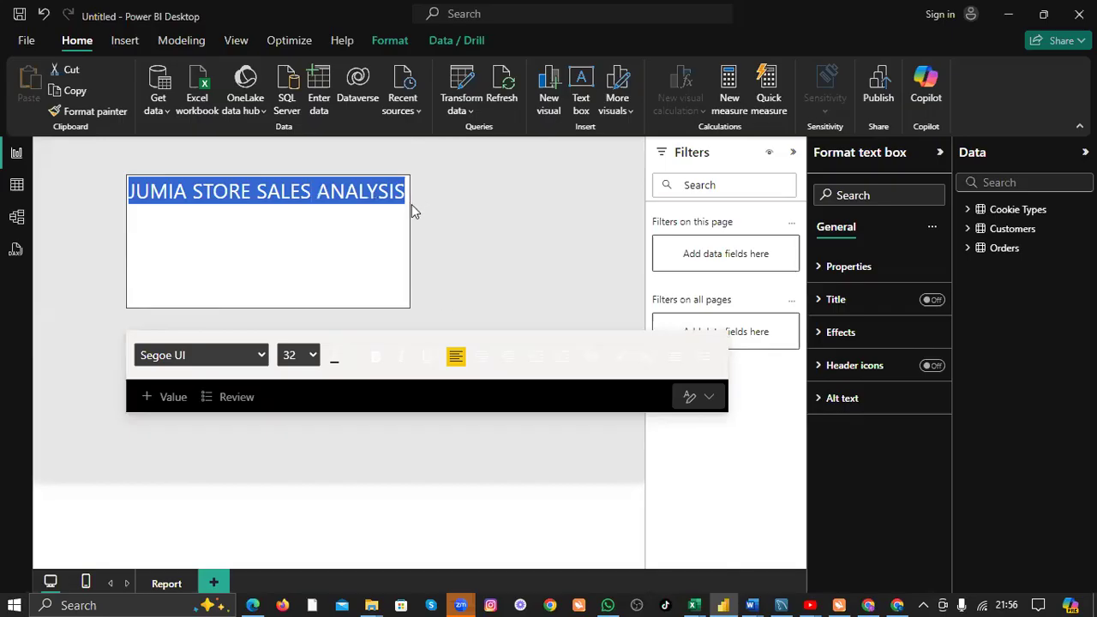
drag(271, 306, 270, 209)
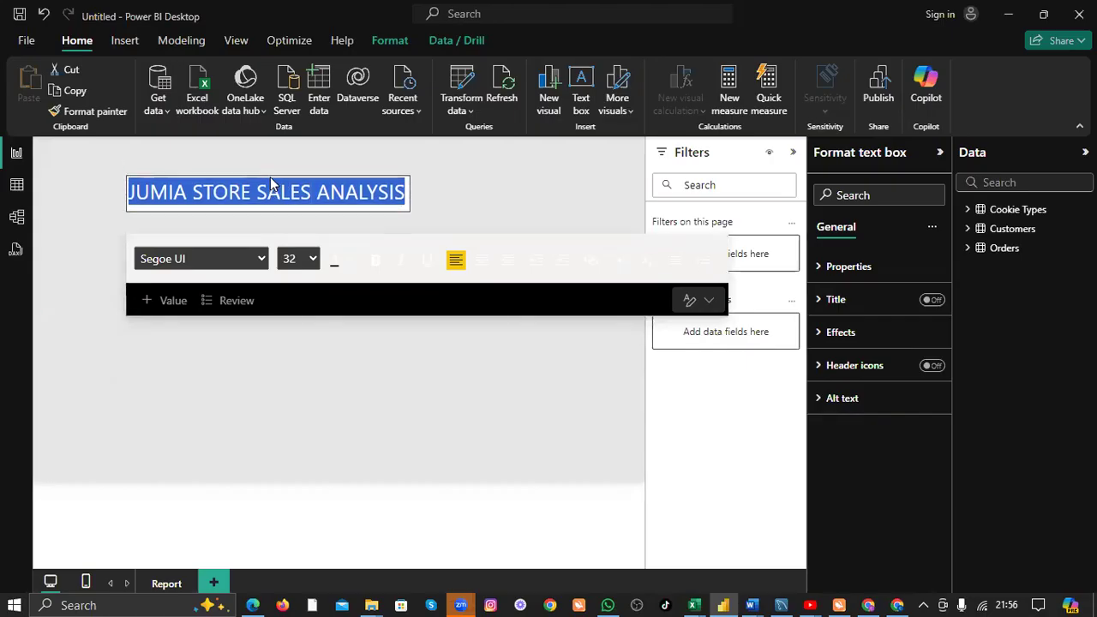
click(472, 202)
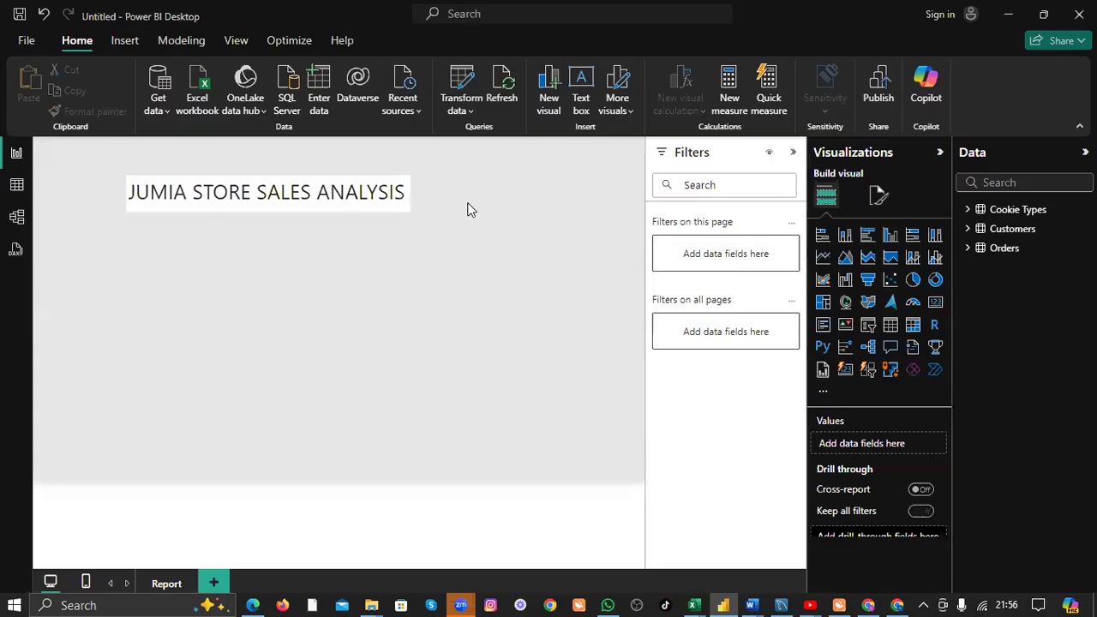
click(409, 204)
drag(409, 211, 435, 213)
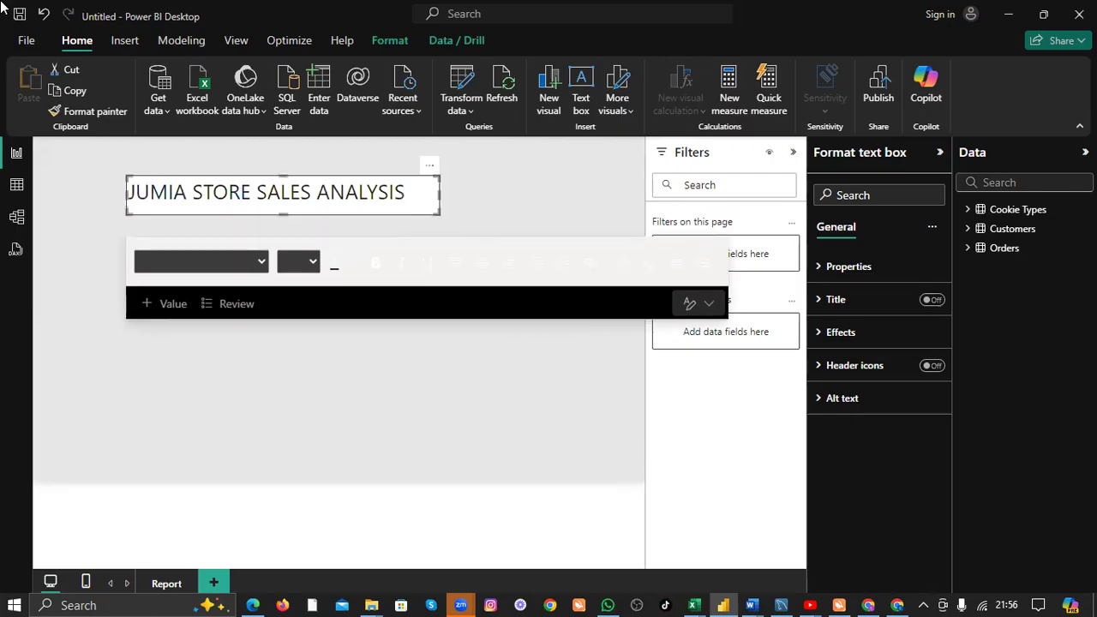
key(ctrl+a)
click(482, 266)
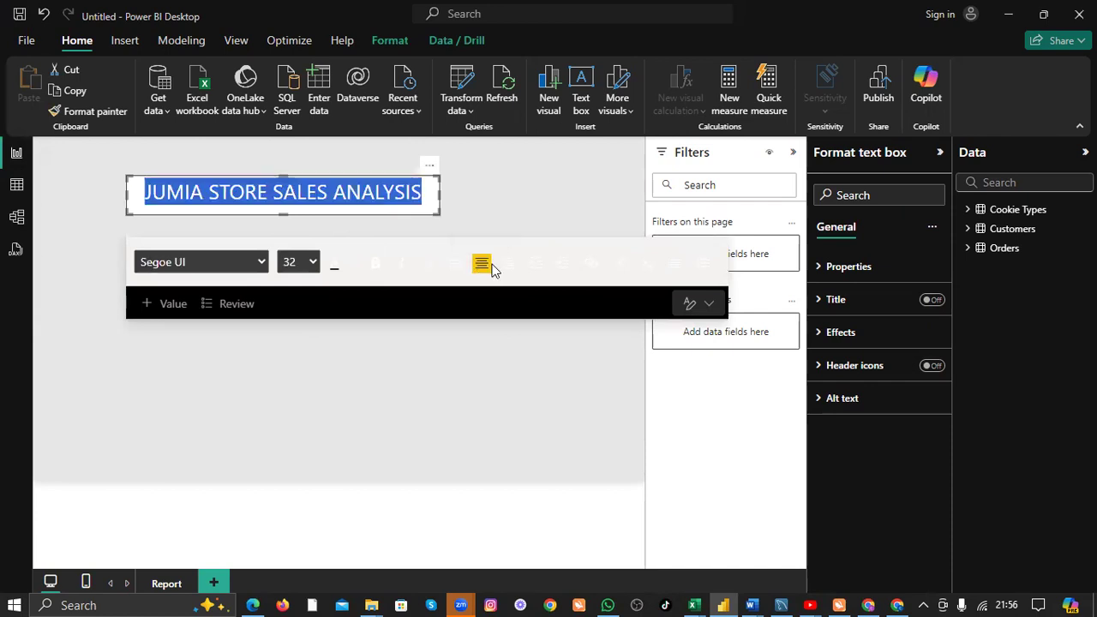
Add the subtitle "Focusing on Sales analysis" on a new line below the title in the text box.
click(428, 184)
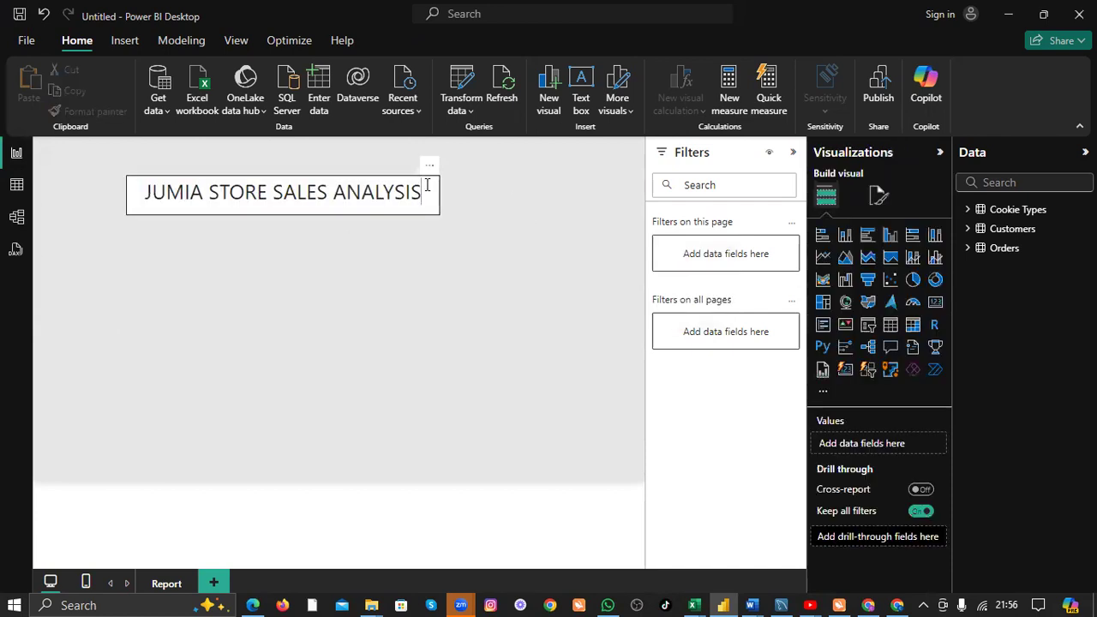
click(428, 184)
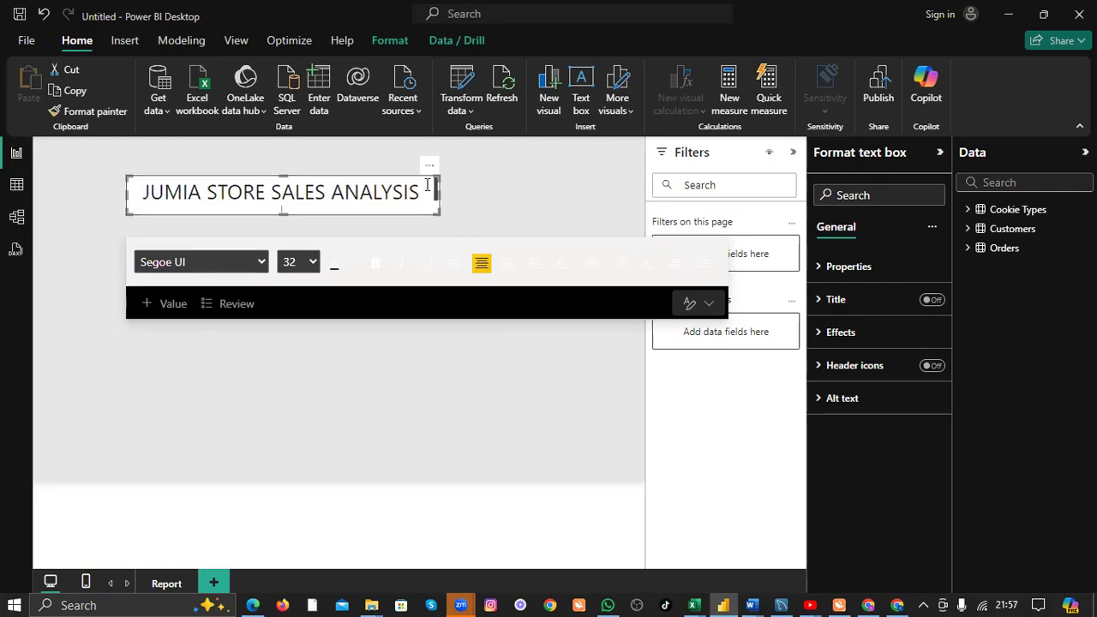
text(FOCU)
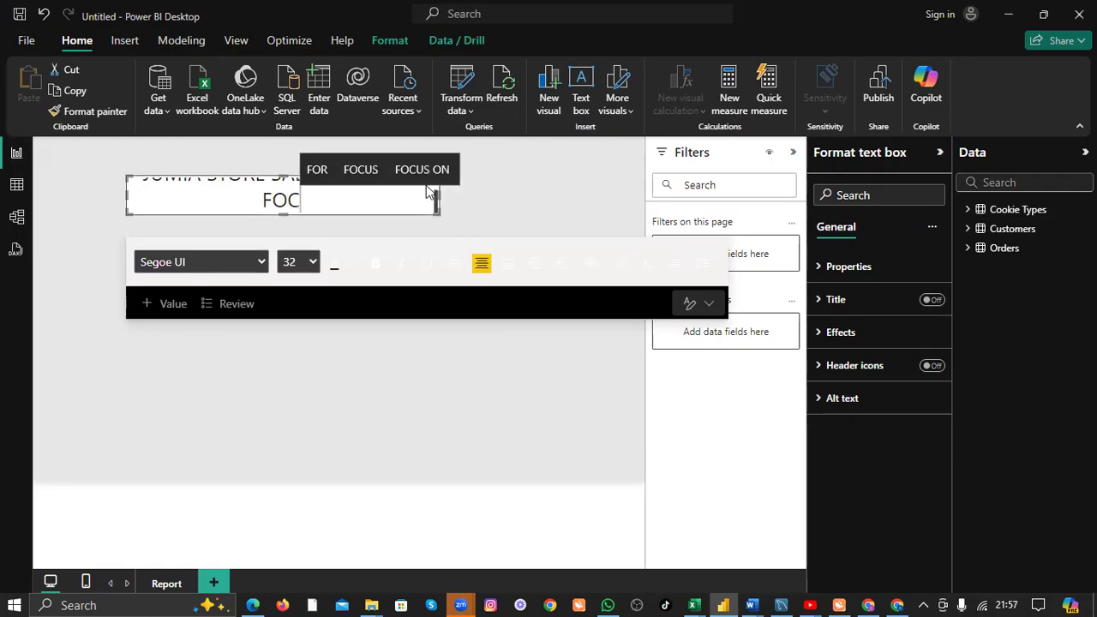
key(BackSpace)
key(BackSpace)
key(BackSpace)
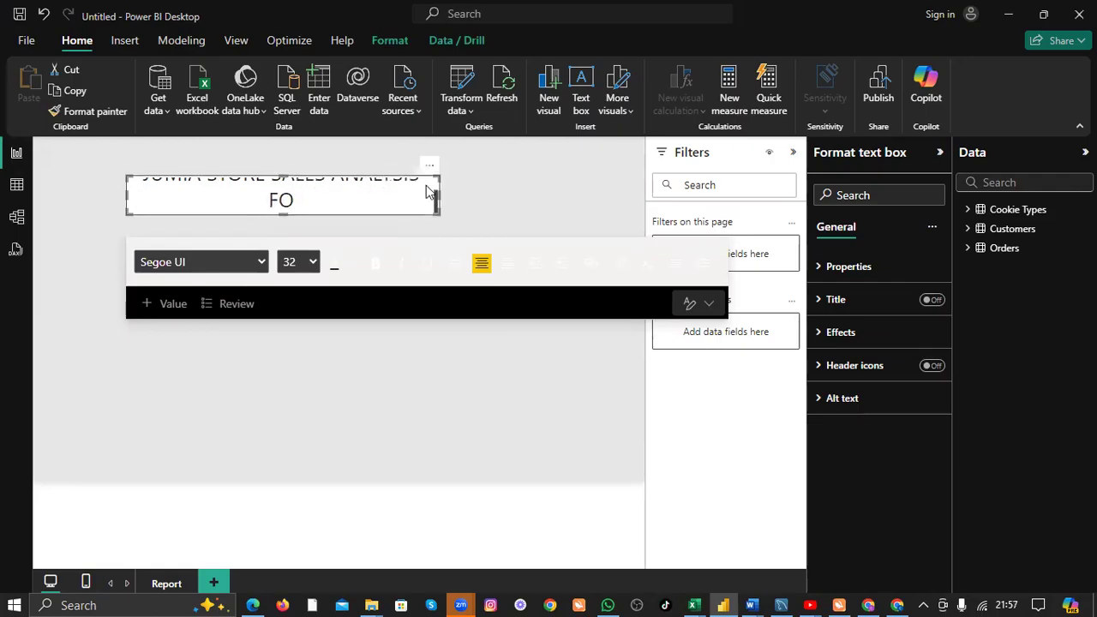
text(os)
key(BackSpace)
text(cusing o)
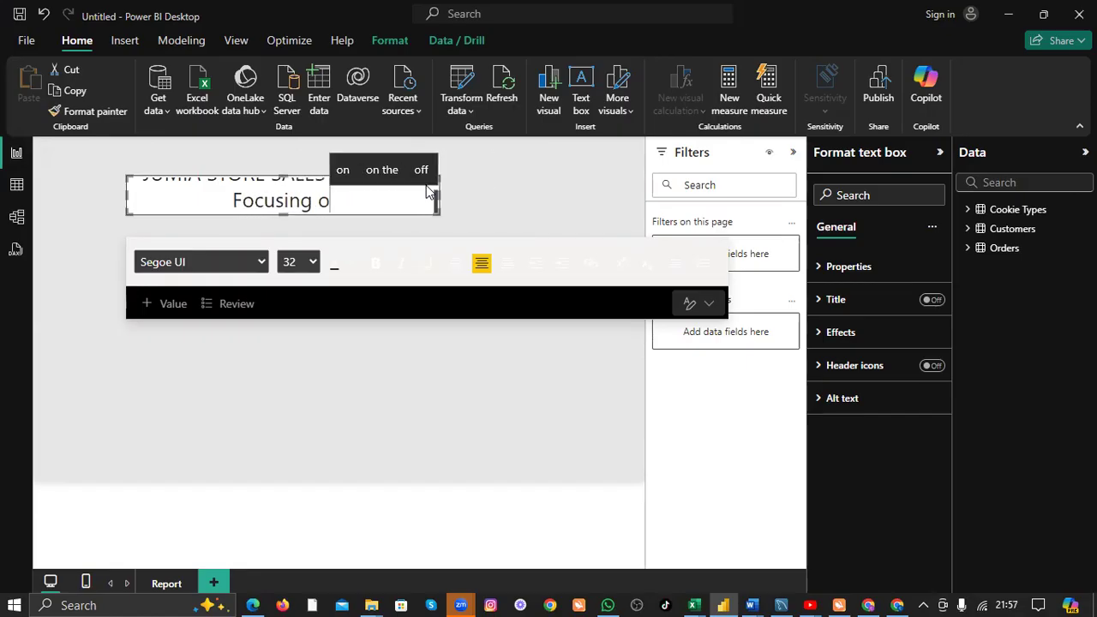
text(n Sales)
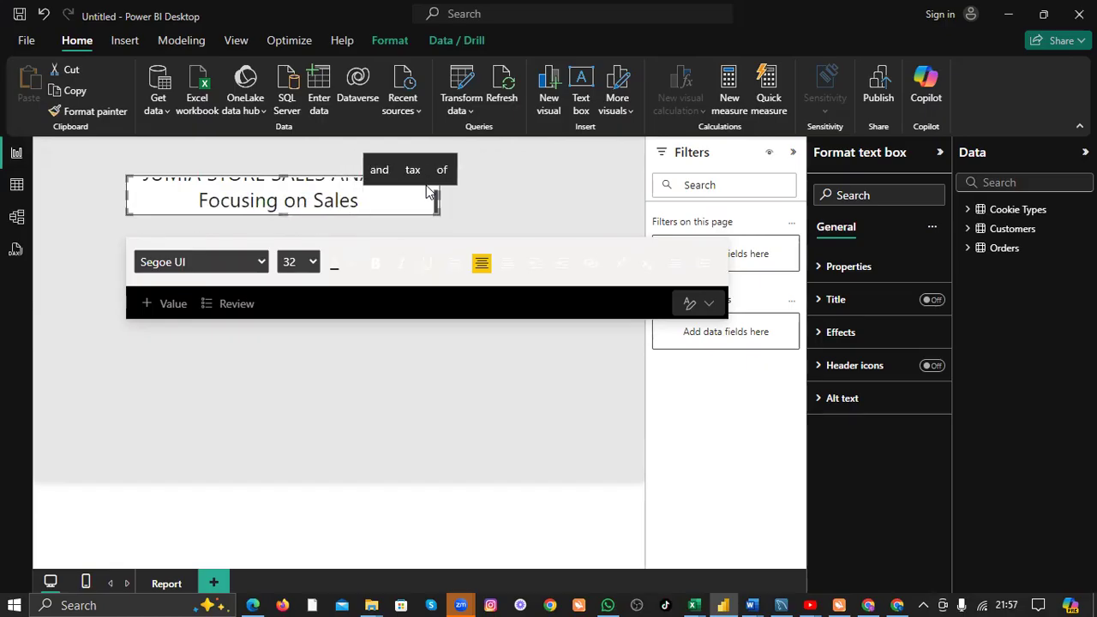
text( analysis)
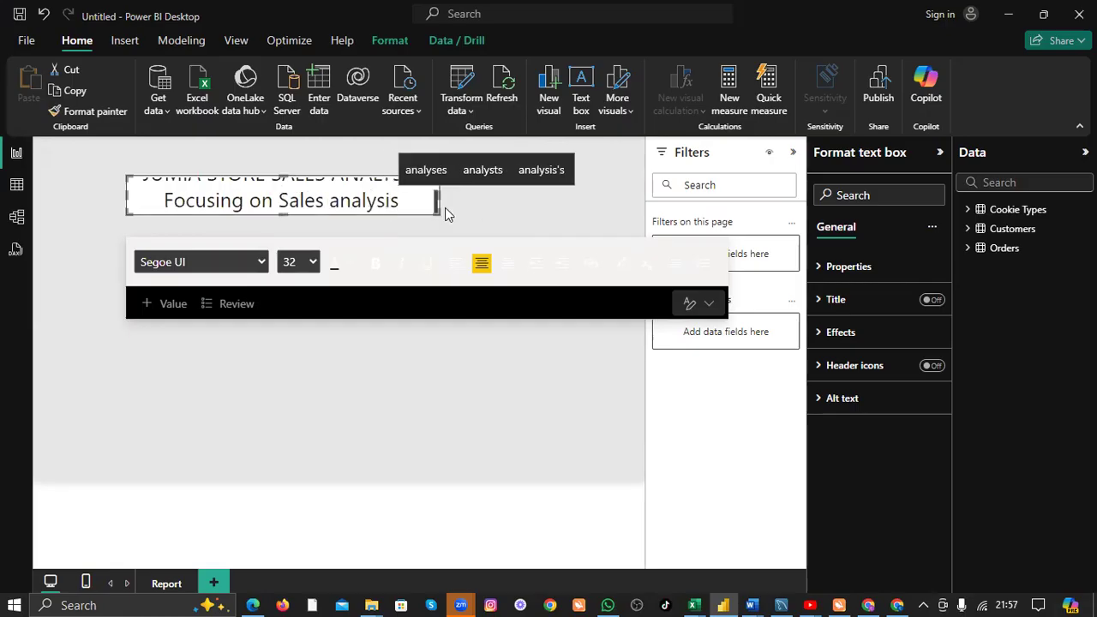
Set the font size of the "Focusing on Sales analysis" subtitle to 16.
drag(401, 200, 160, 201)
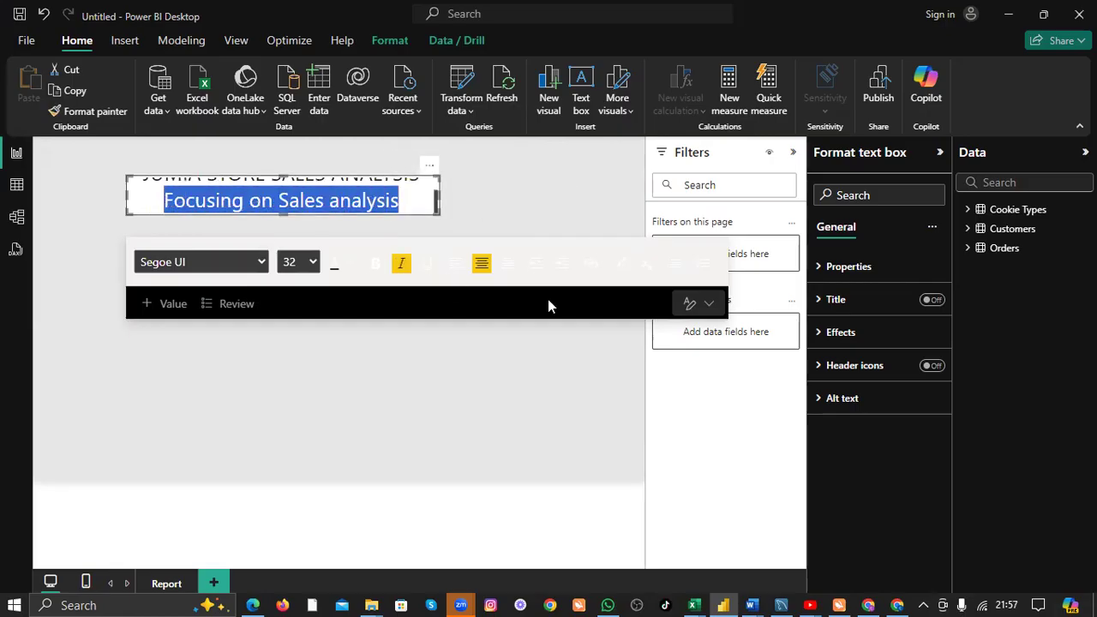
click(311, 262)
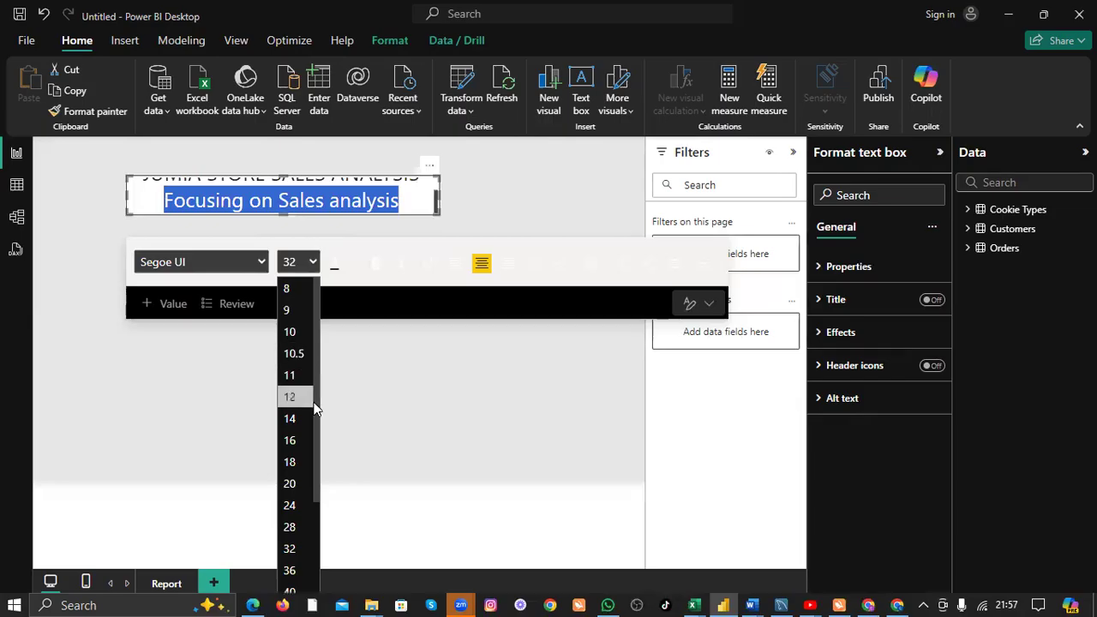
click(300, 441)
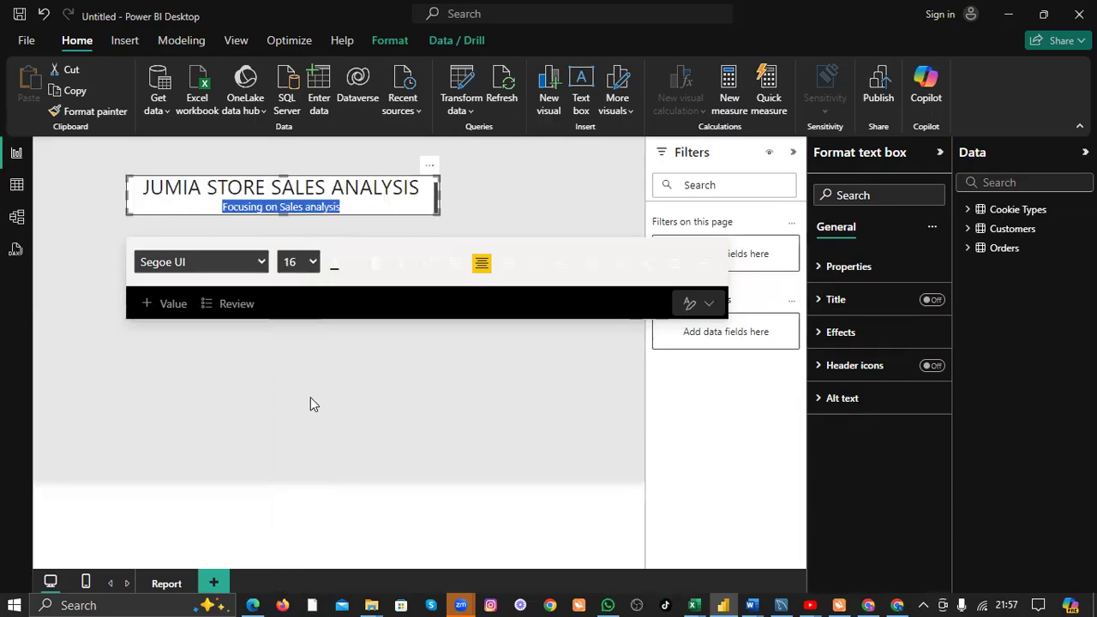
Add a small "by" line with the author's name on the subtitle line, set apart from "Focusing on Sales analysis" by a wide gap.
click(352, 209)
key(Tab)
key(Tab)
key(Tab)
key(Tab)
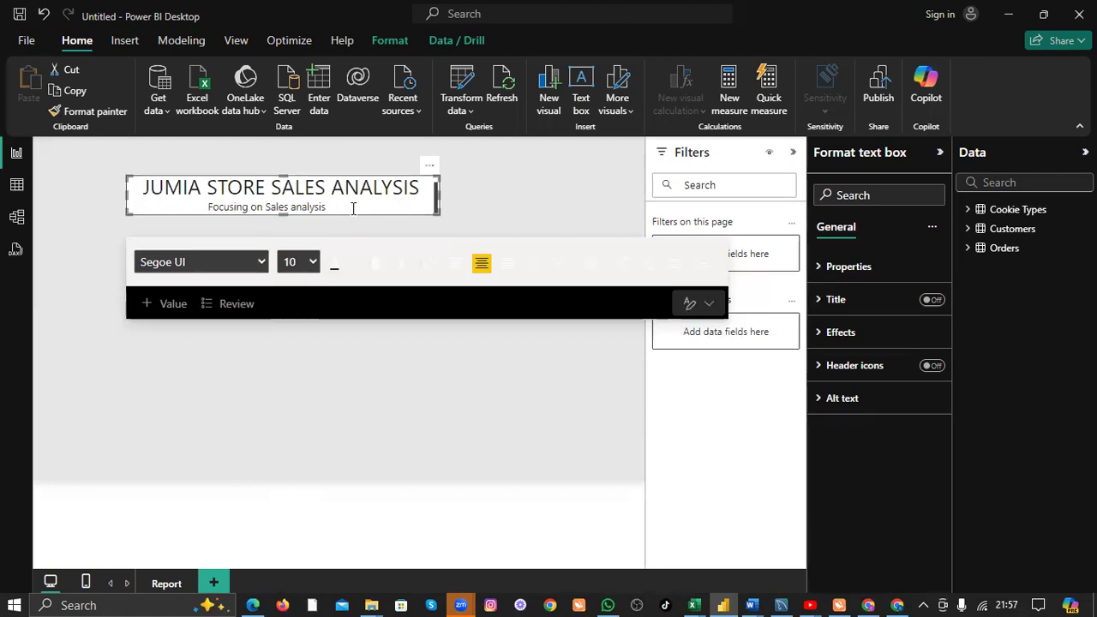
text(in)
text(Thelma)
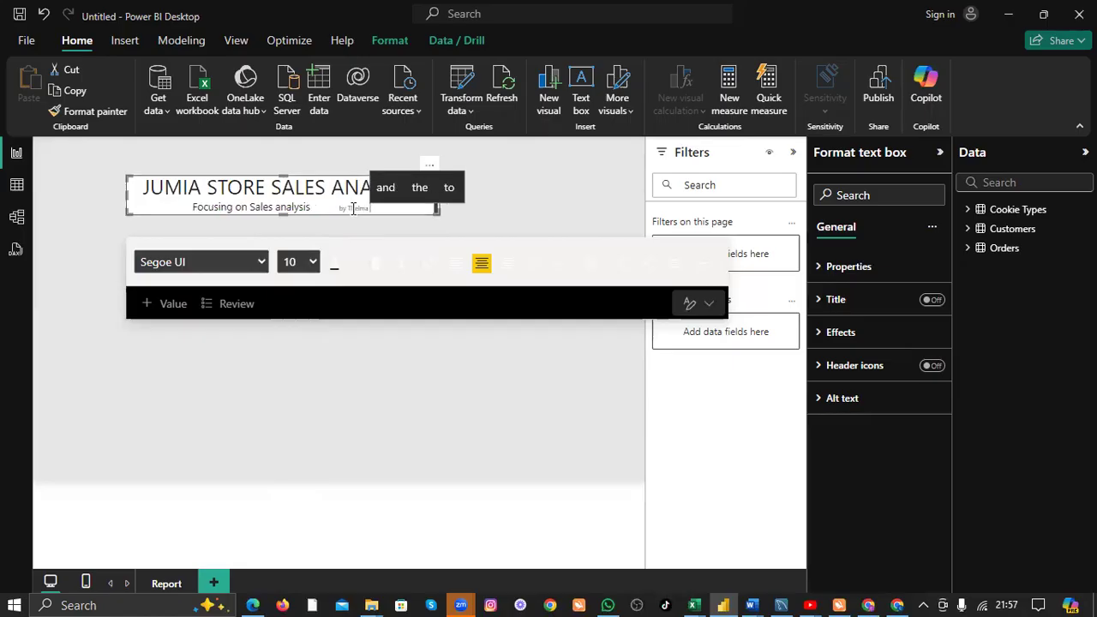
text( John)
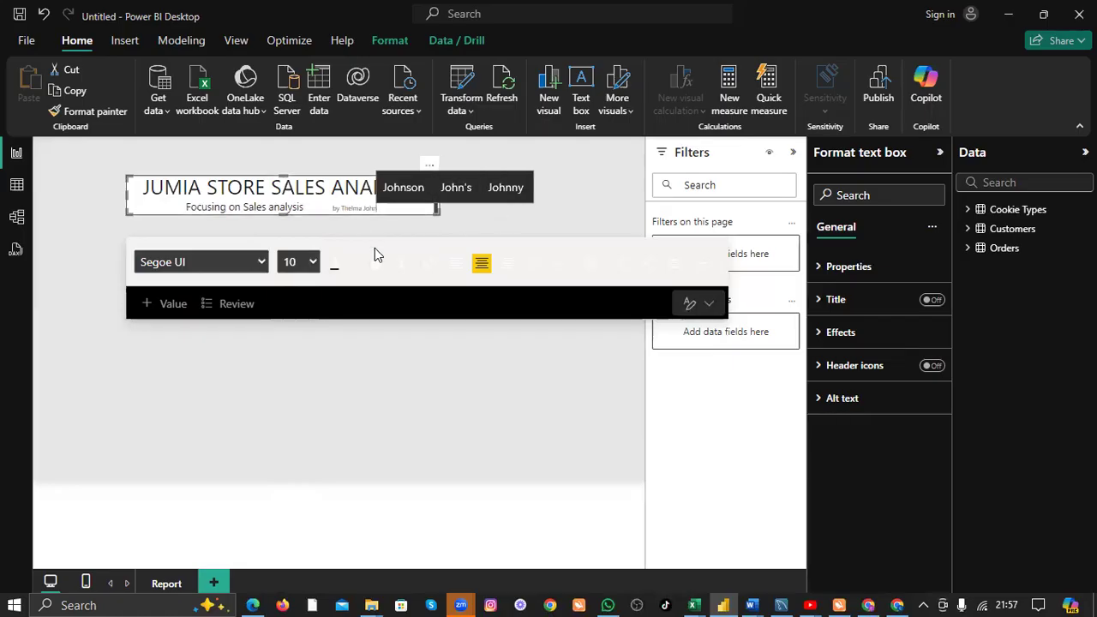
Change the font color of the "Focusing on Sales analysis" subtitle to orange.
drag(305, 207, 179, 206)
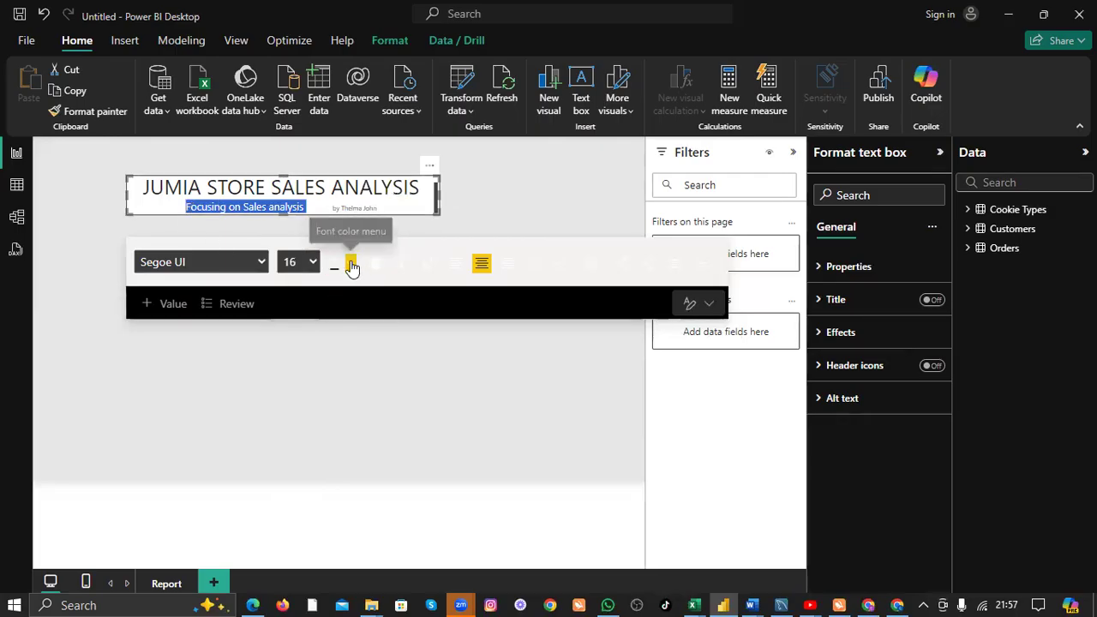
click(353, 265)
click(454, 320)
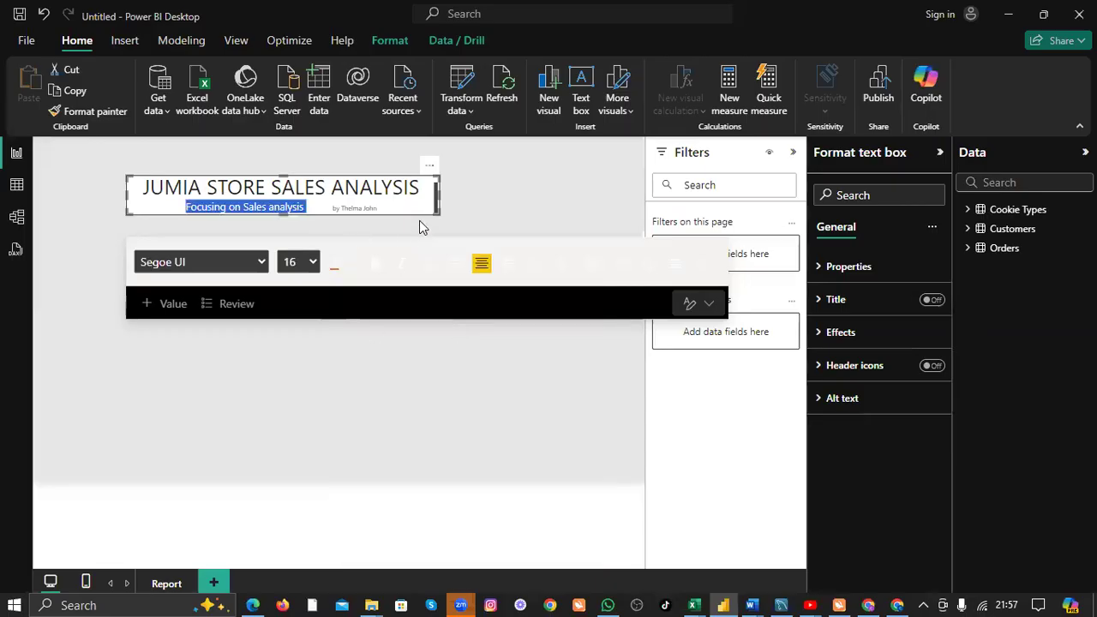
click(503, 195)
Change the title's font color to dark blue, and enlarge the text box until both lines fit inside it.
drag(420, 190, 140, 190)
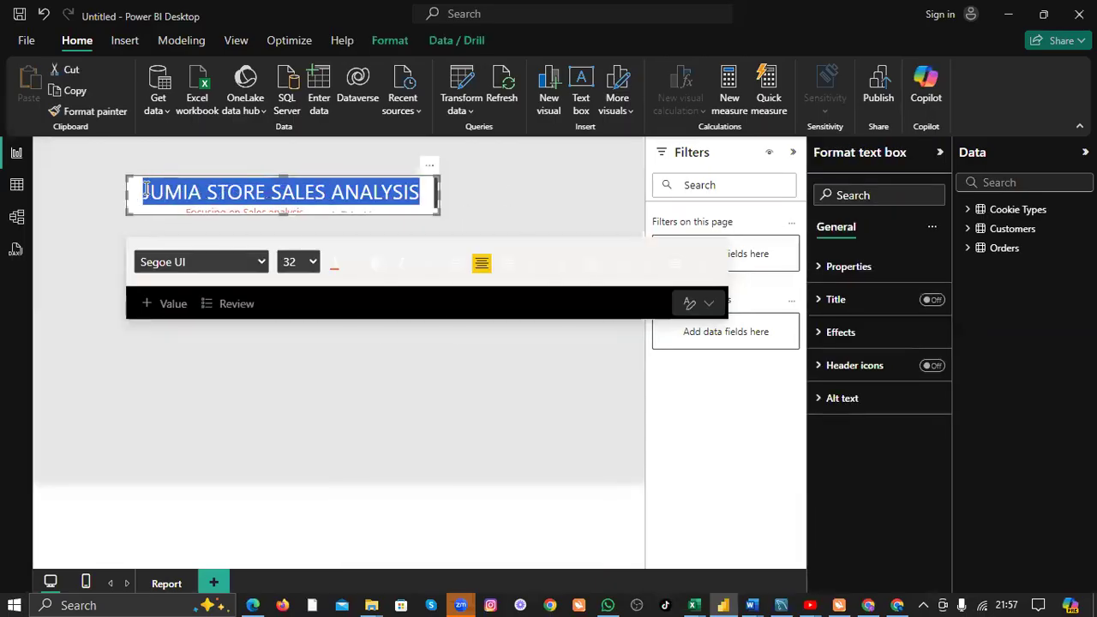
click(348, 268)
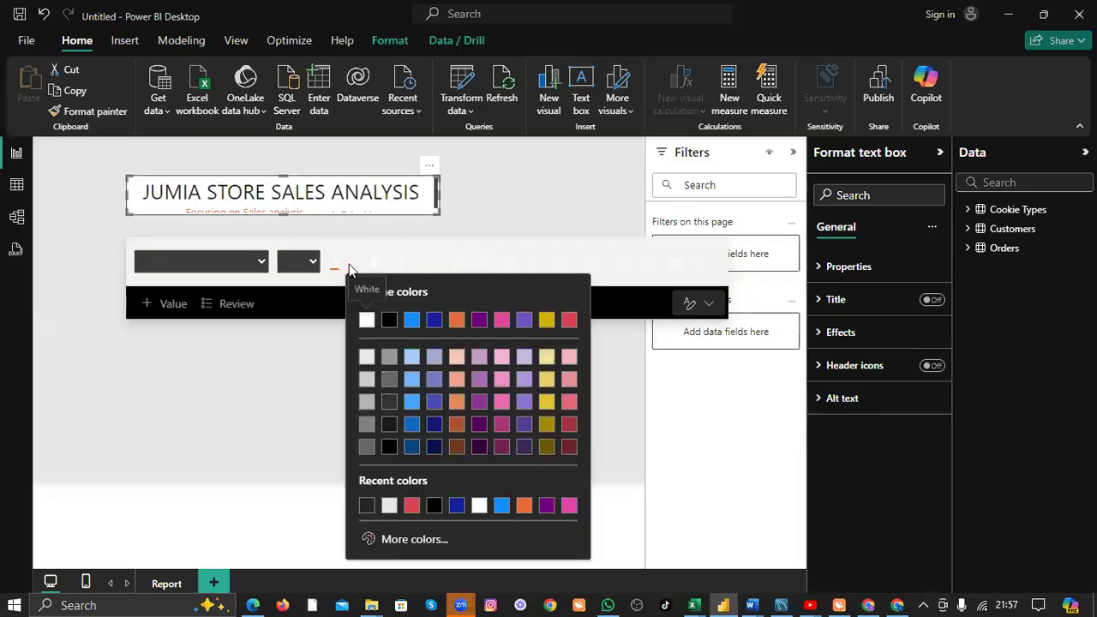
click(433, 320)
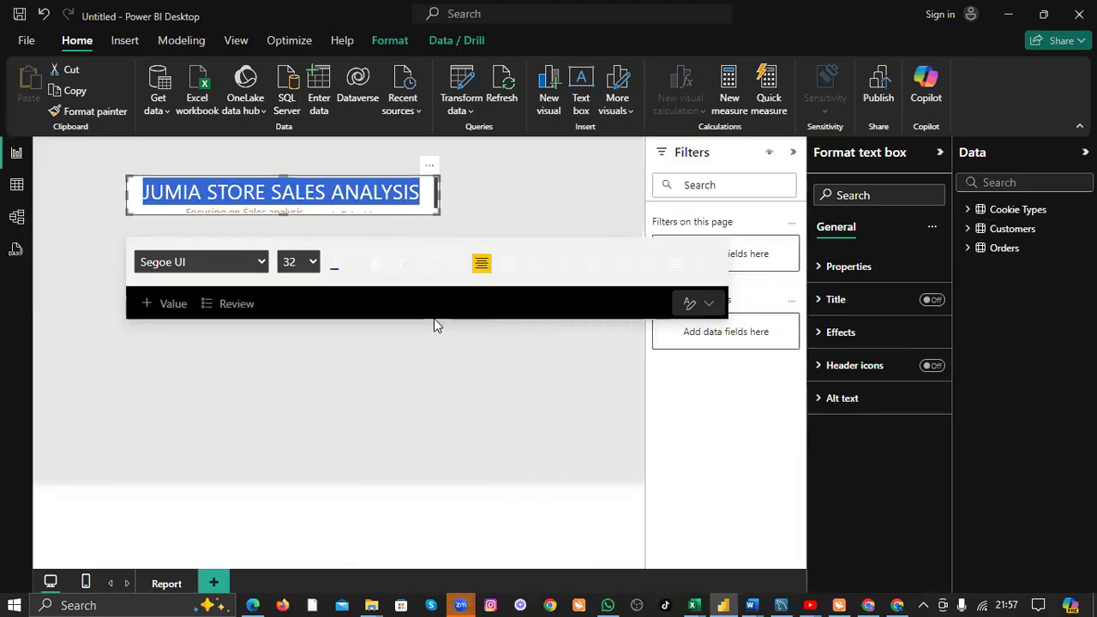
click(530, 183)
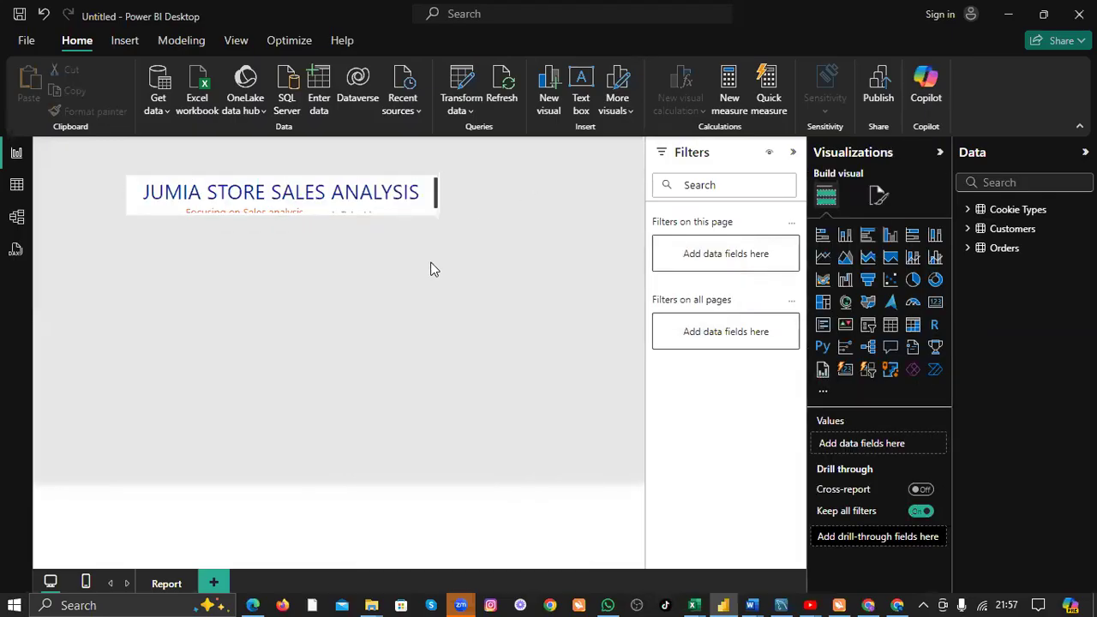
click(439, 213)
drag(435, 212, 476, 228)
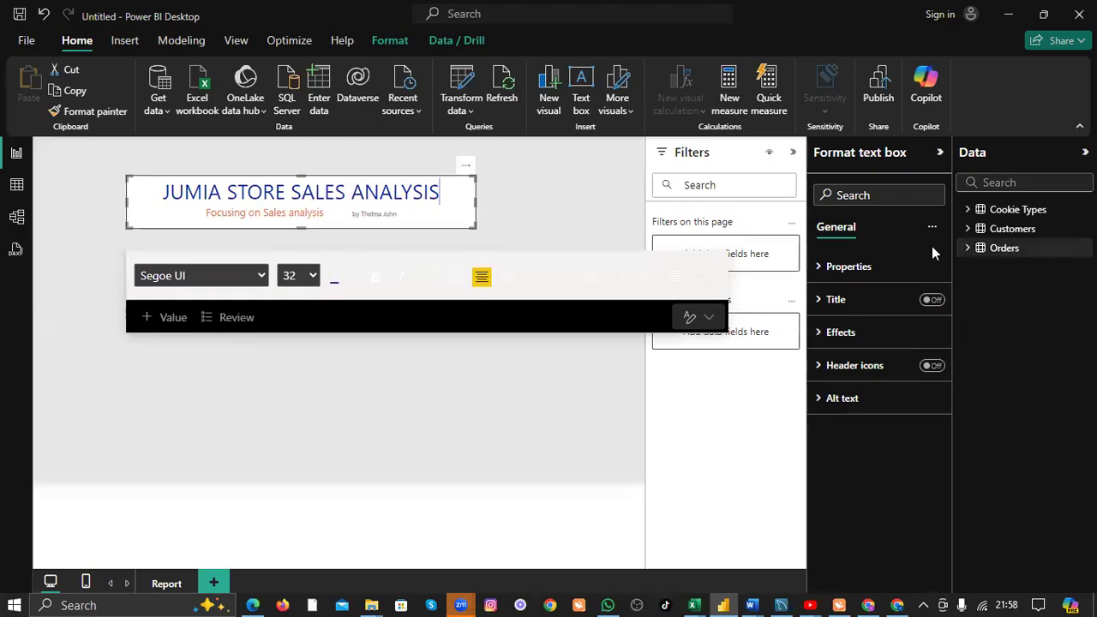
Set the text box's background color to light blue.
click(829, 345)
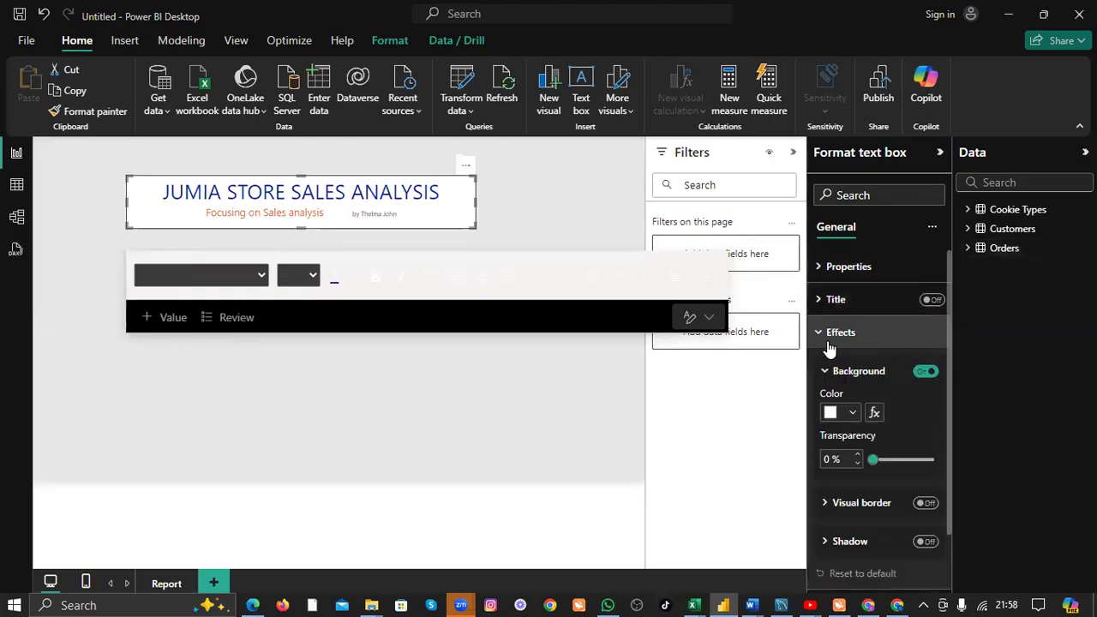
click(854, 413)
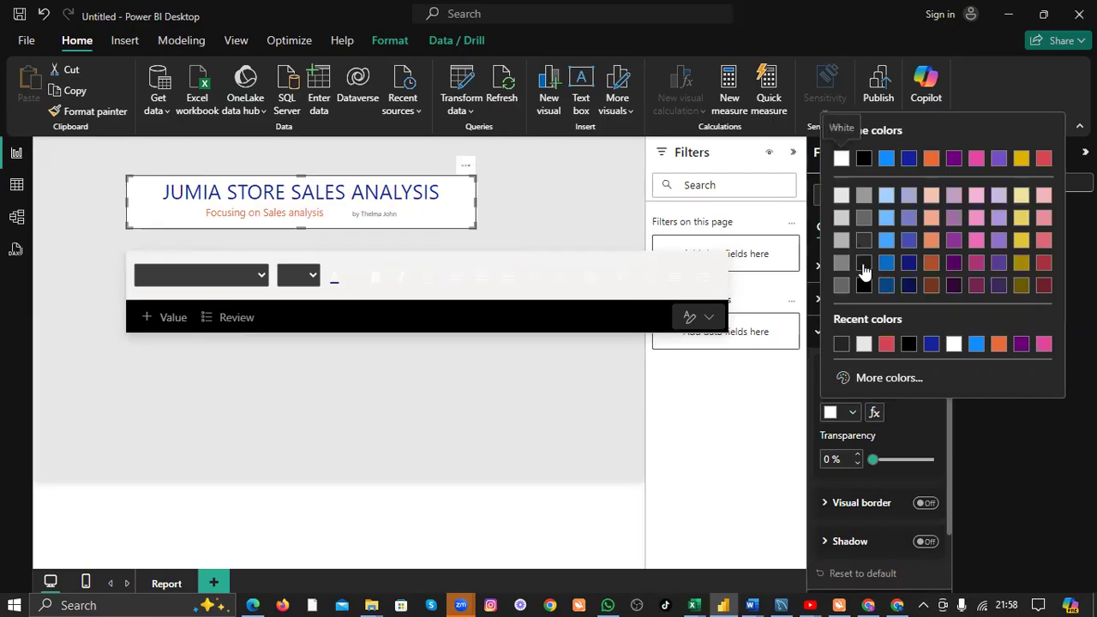
click(953, 161)
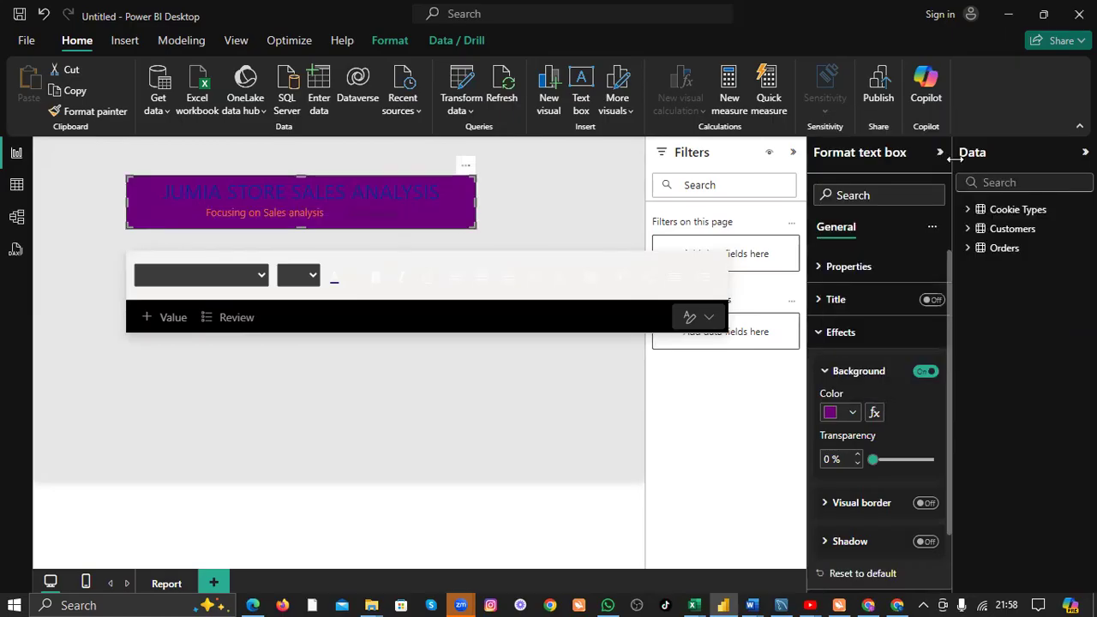
click(857, 412)
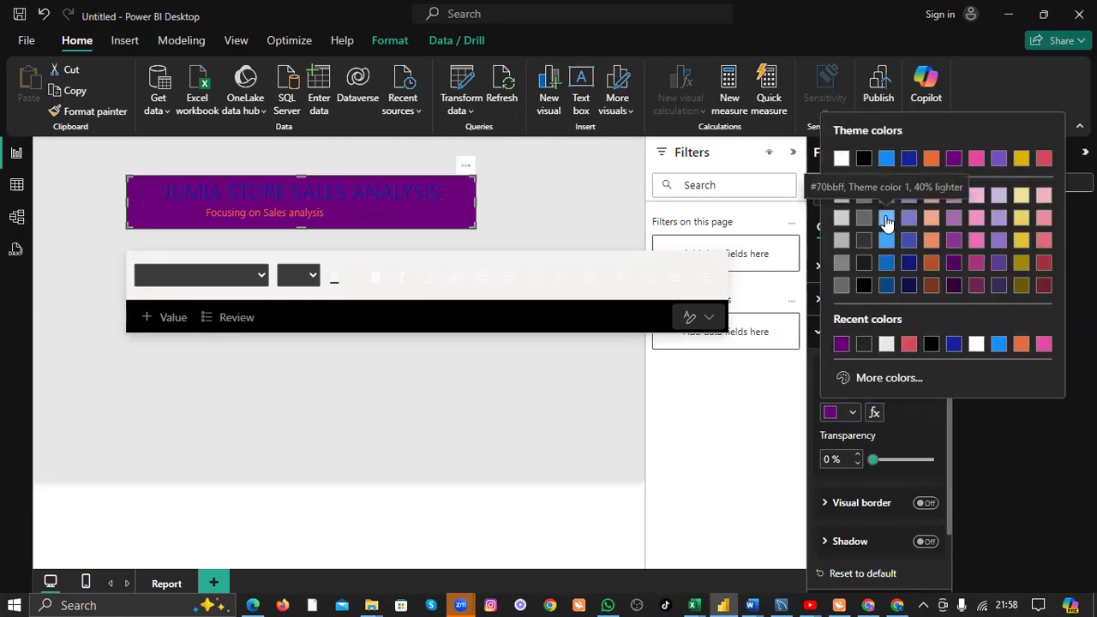
click(886, 232)
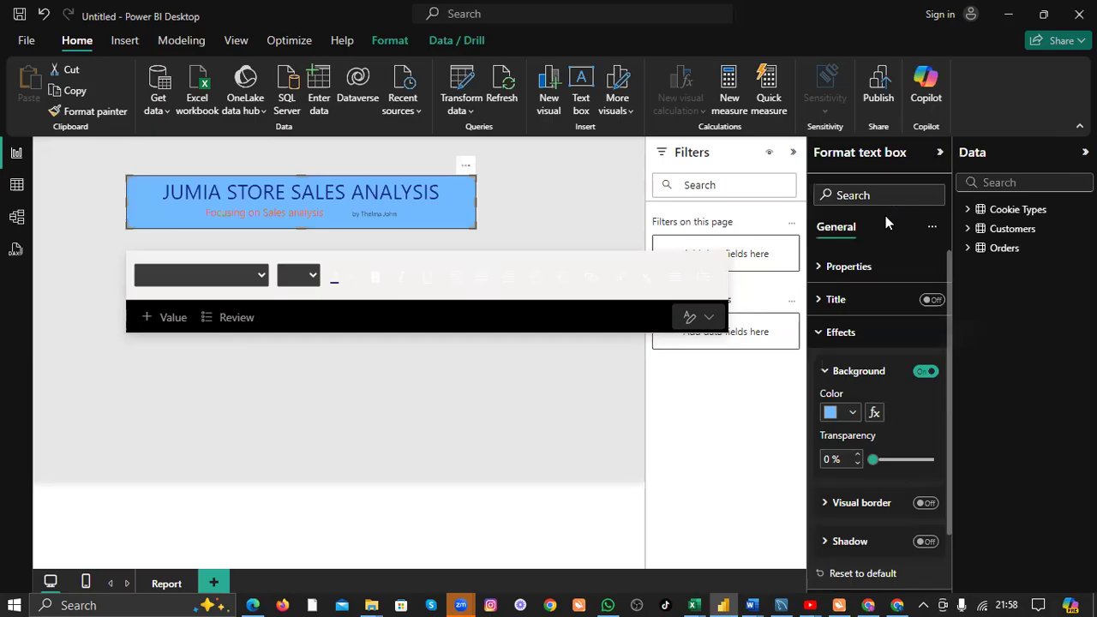
click(469, 412)
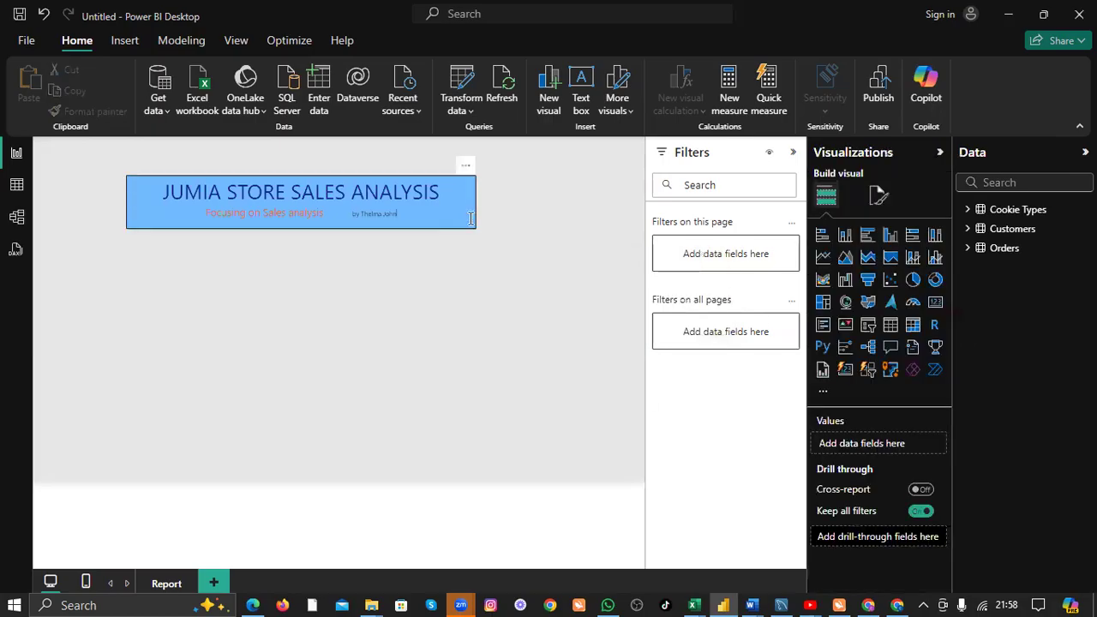
Turn on the text box's visual border in orange with 9 px rounded corners.
click(469, 218)
click(822, 335)
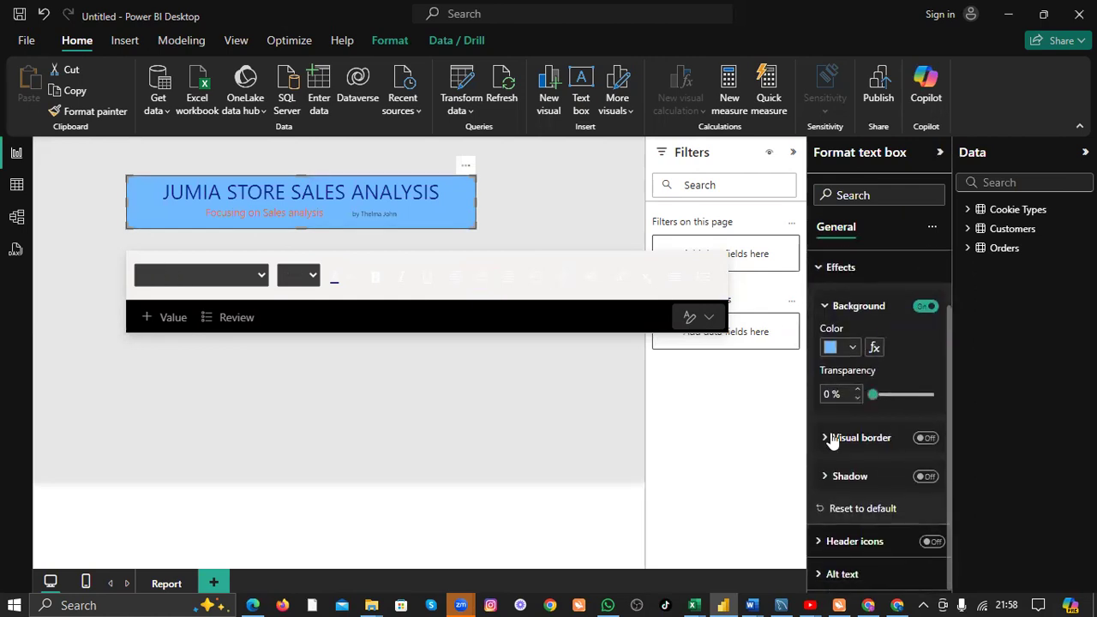
click(829, 437)
click(926, 437)
scroll(864, 334, down, 3)
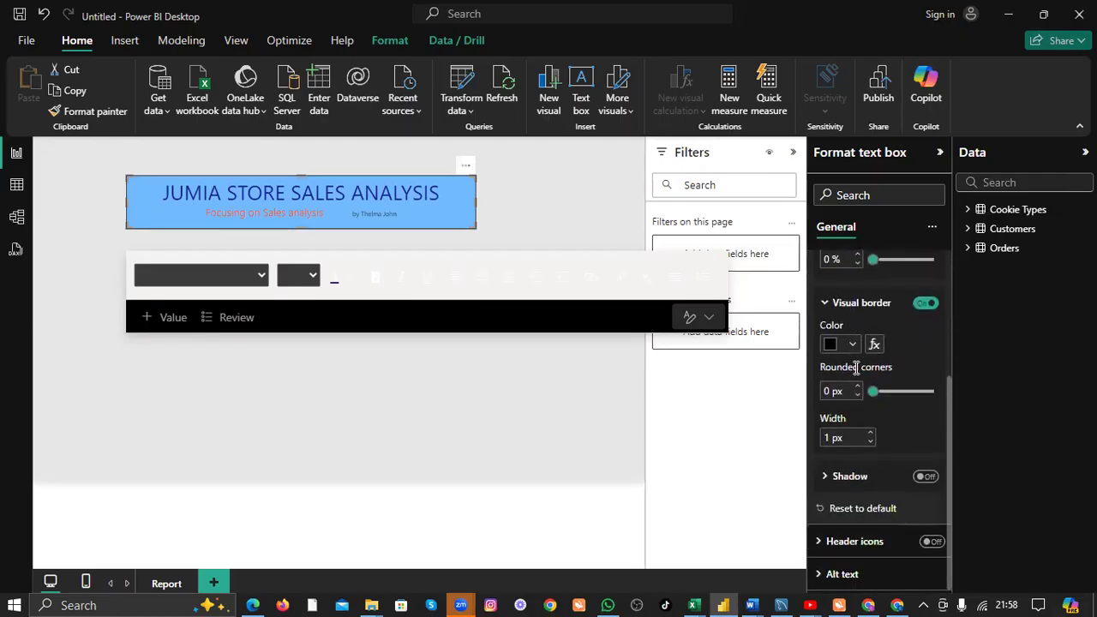
click(855, 344)
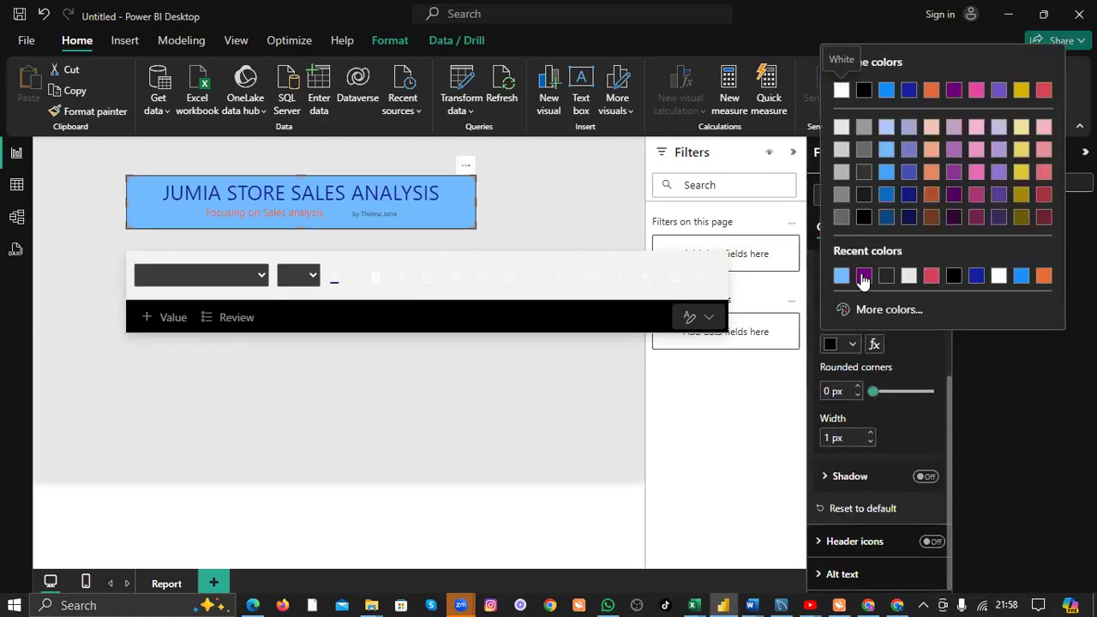
click(934, 156)
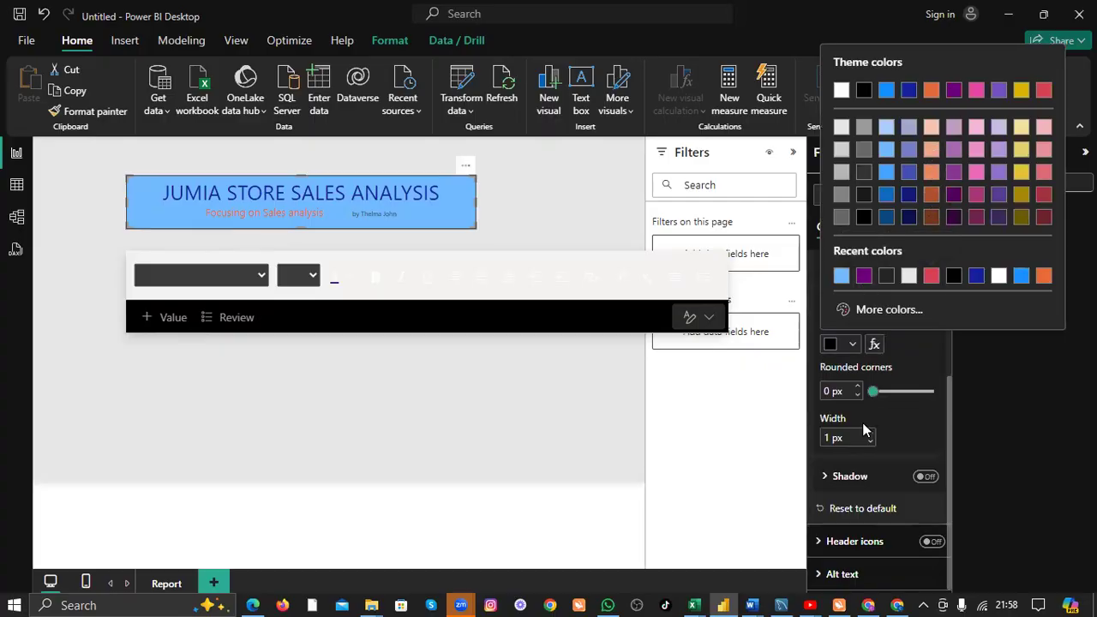
drag(872, 391, 891, 392)
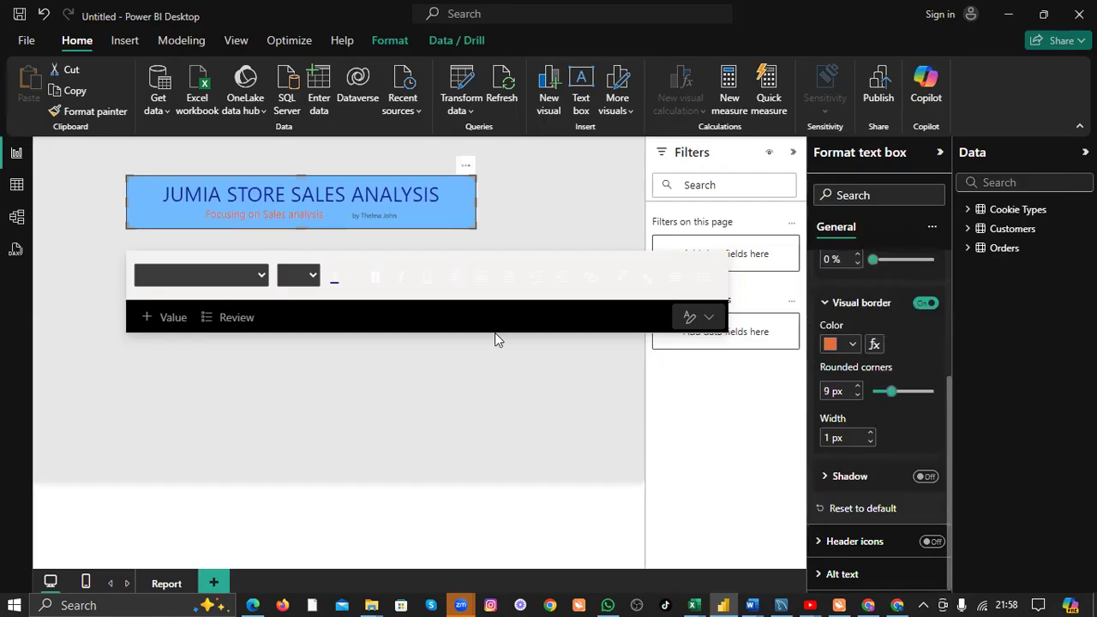
click(478, 389)
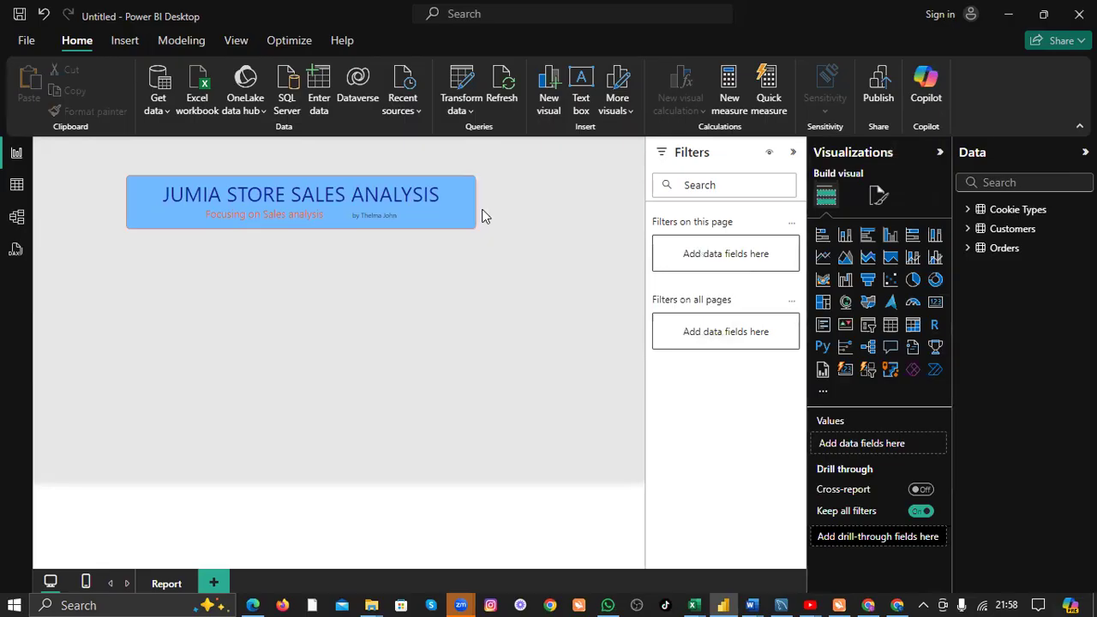
Make the "JUMIA STORE SALES ANALYSIS" title bold, and move the text box into the canvas's upper-left corner.
click(449, 193)
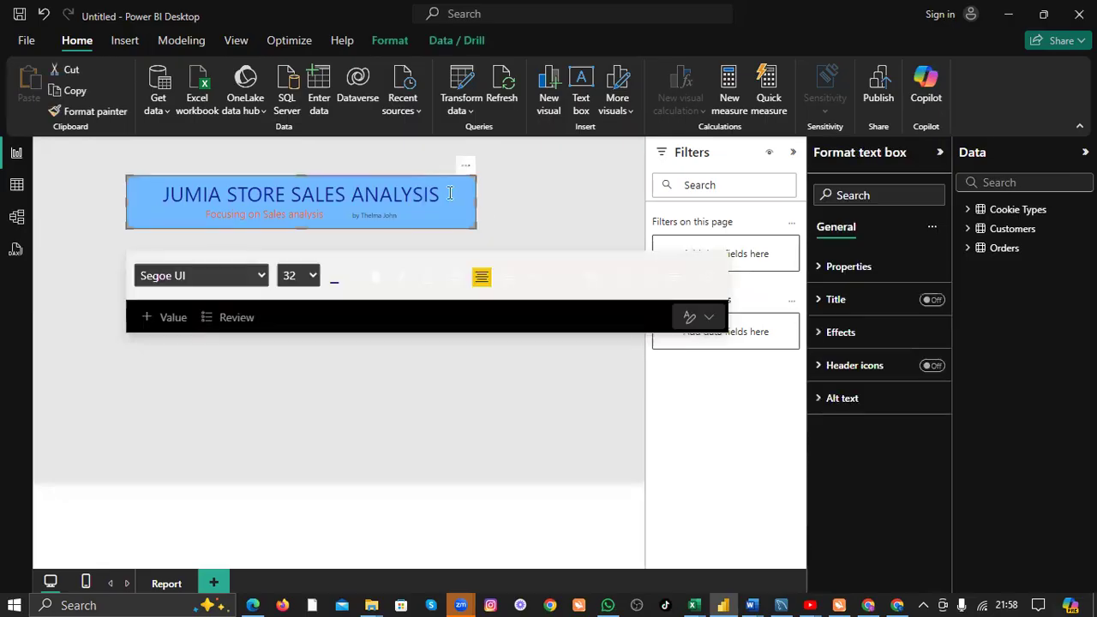
drag(446, 194, 165, 185)
click(376, 276)
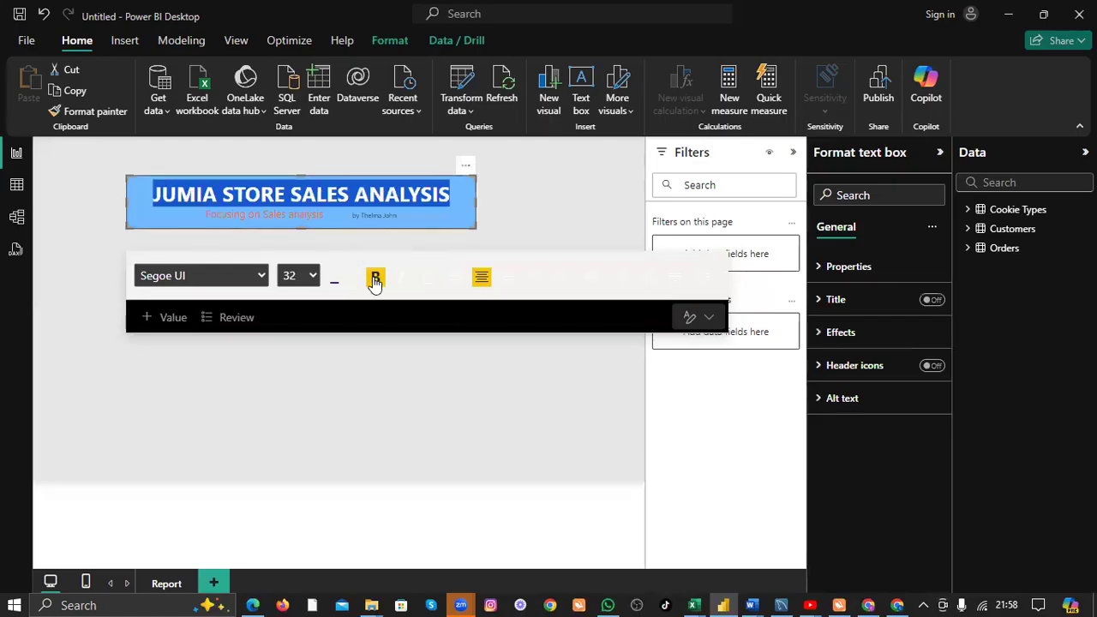
click(400, 401)
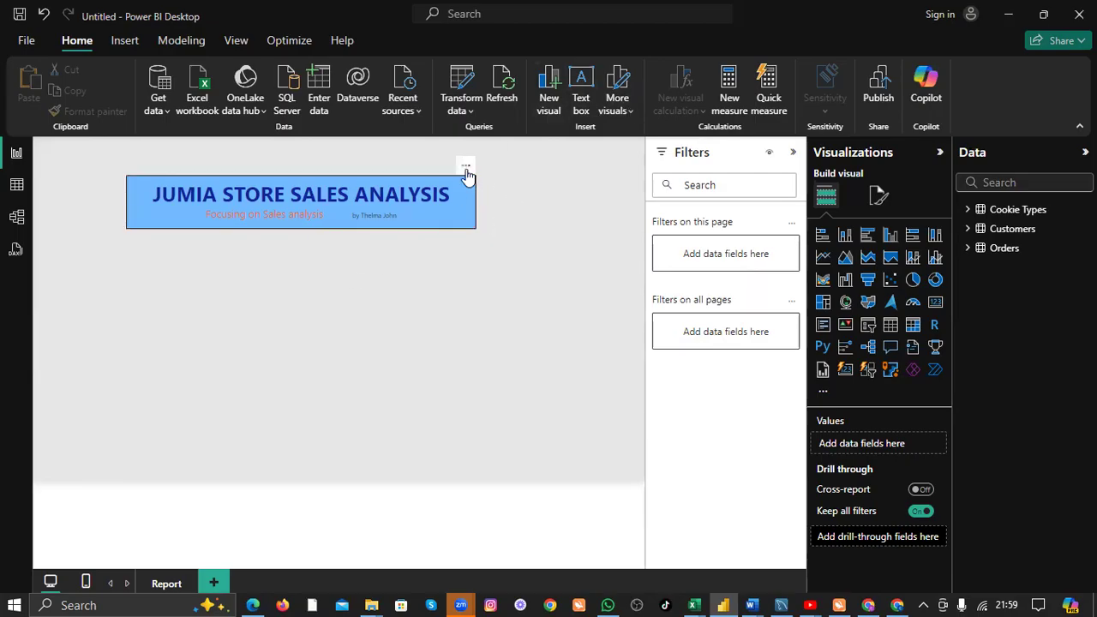
drag(421, 151, 378, 135)
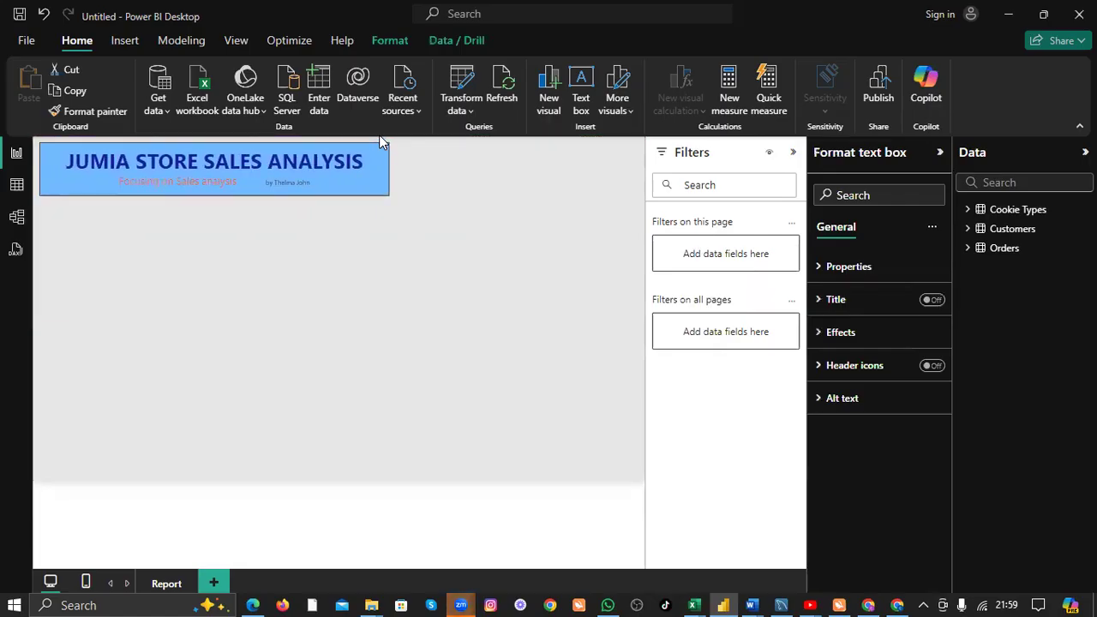
click(549, 176)
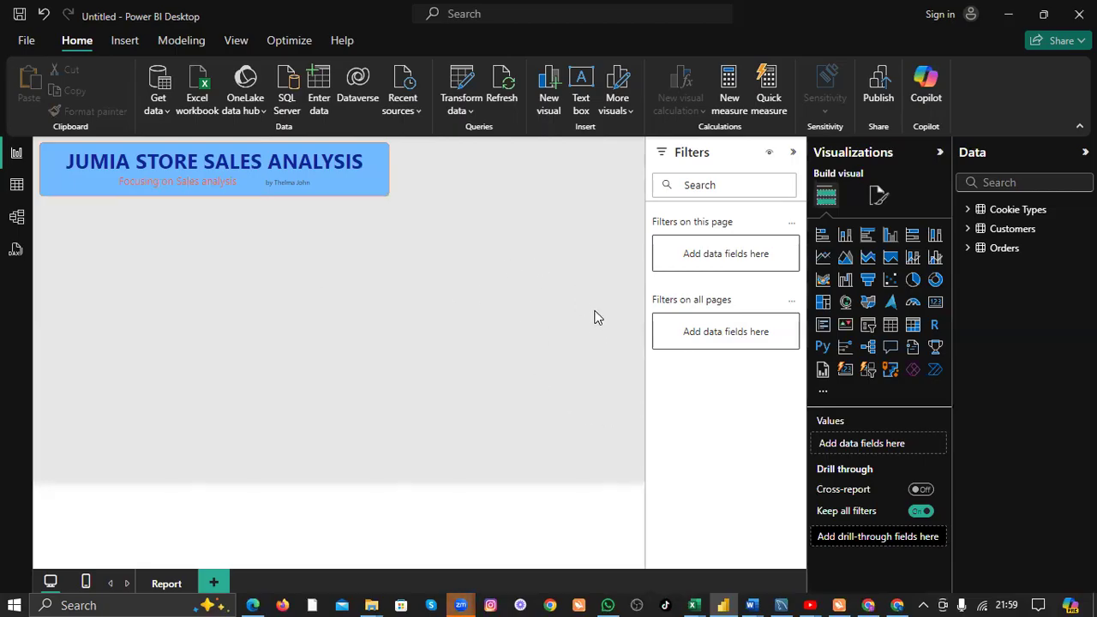
click(878, 195)
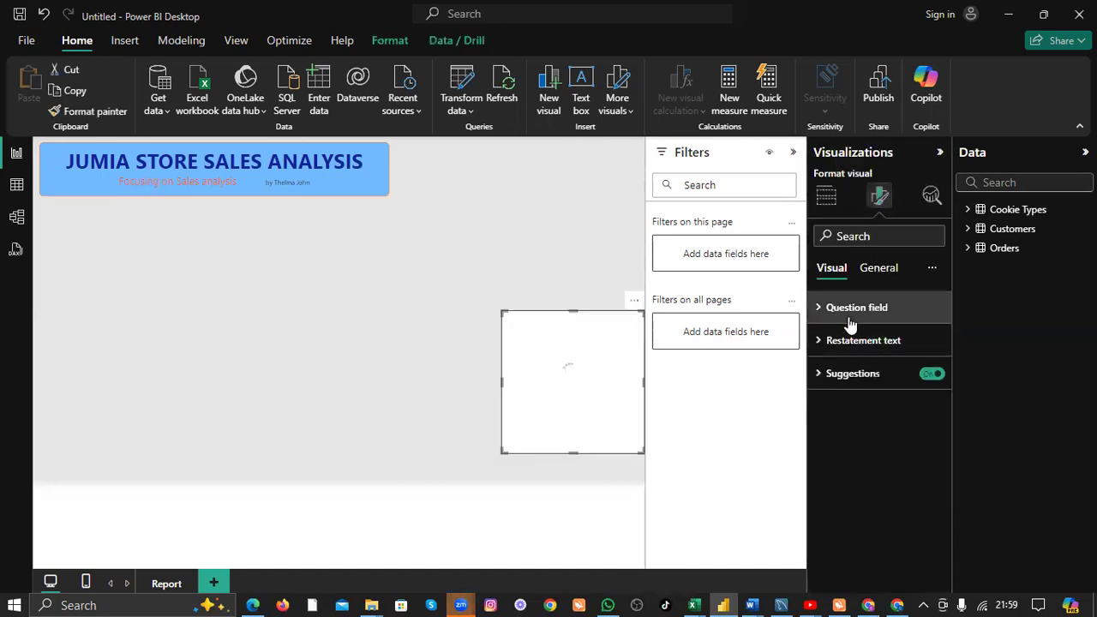
click(626, 300)
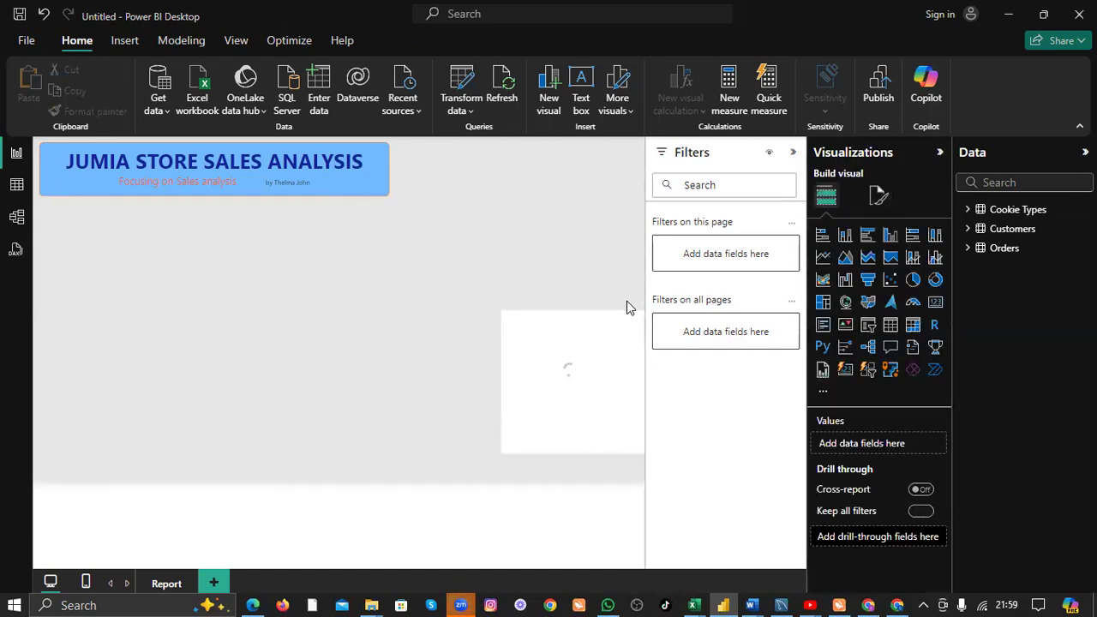
click(634, 301)
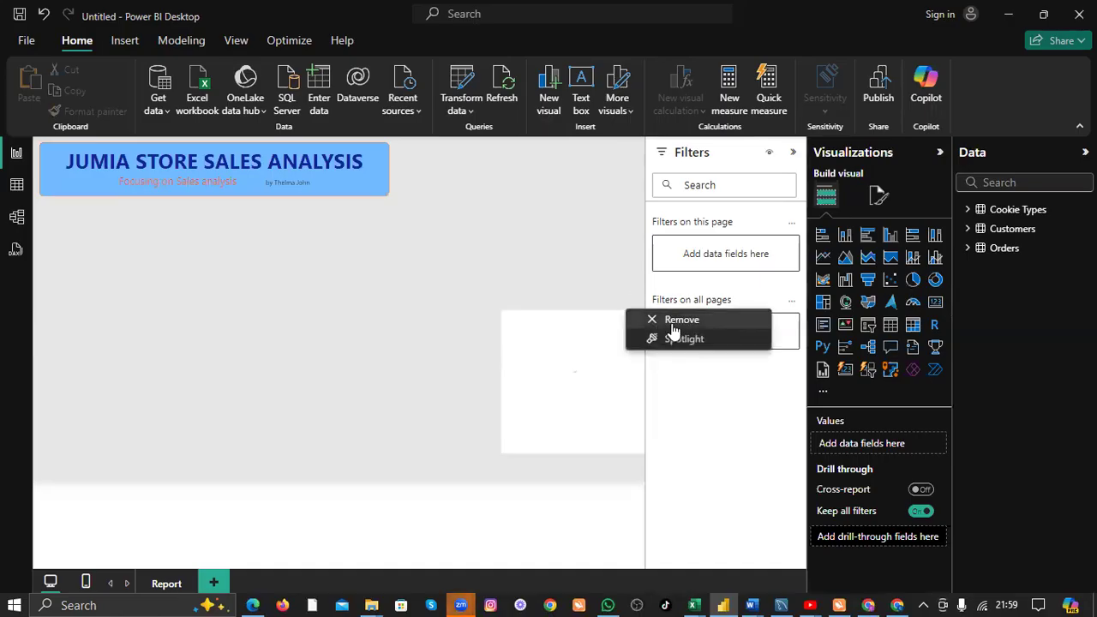
click(660, 319)
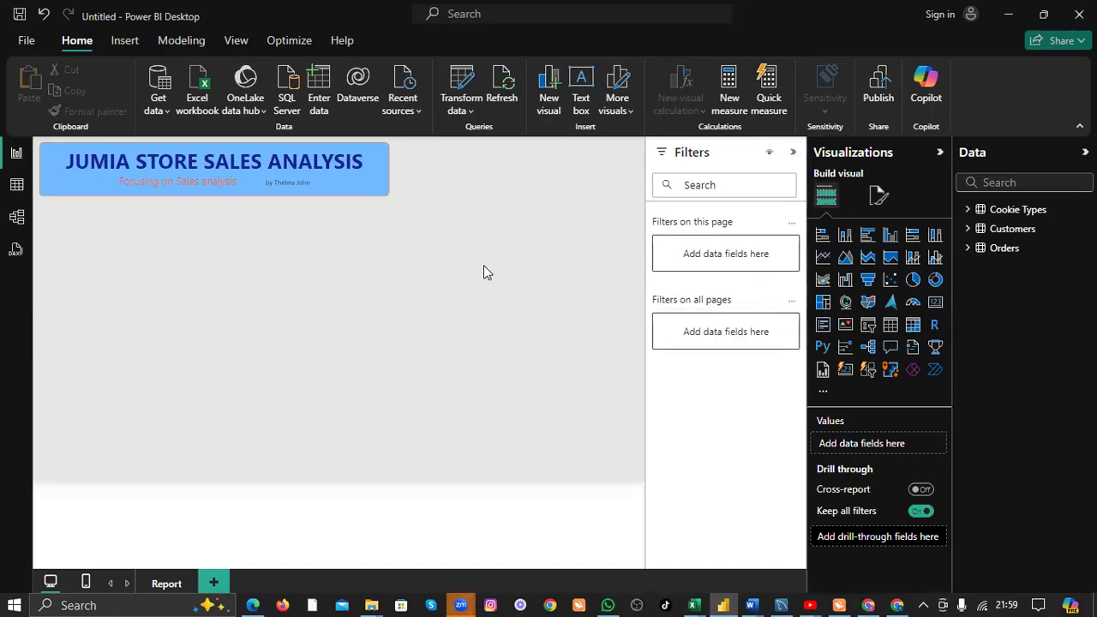
click(890, 346)
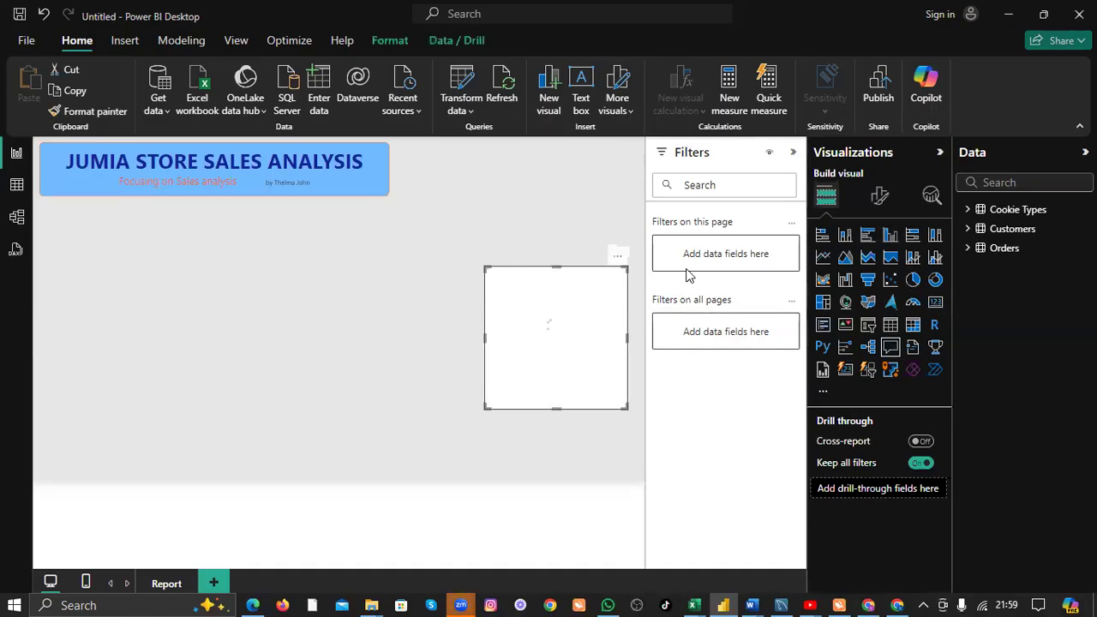
click(616, 255)
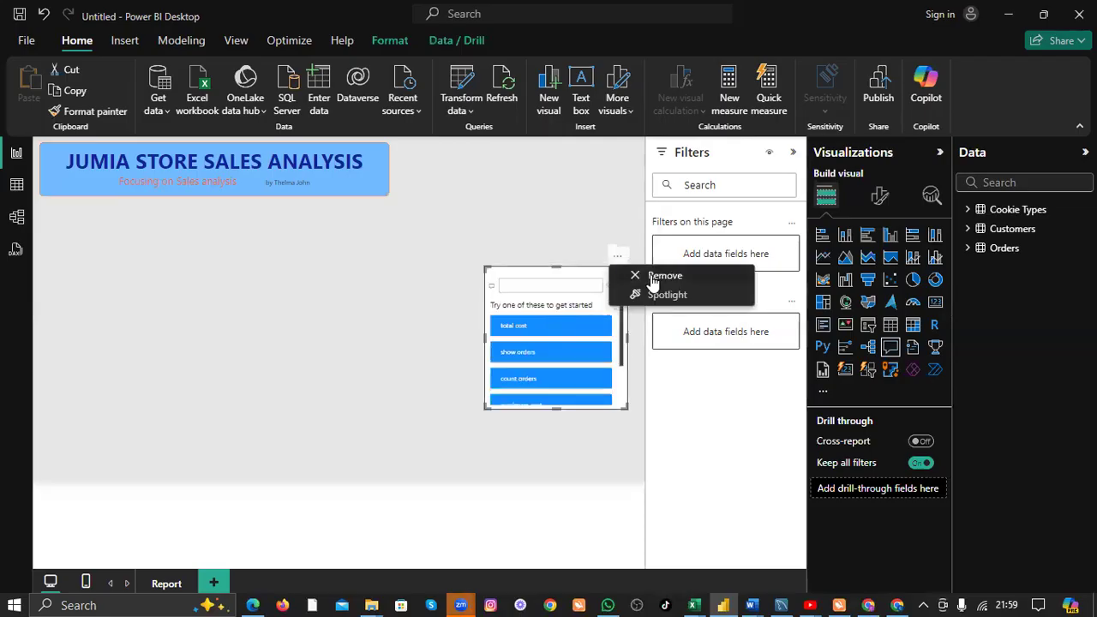
click(652, 278)
Set the report page's canvas background color to light gray.
click(878, 196)
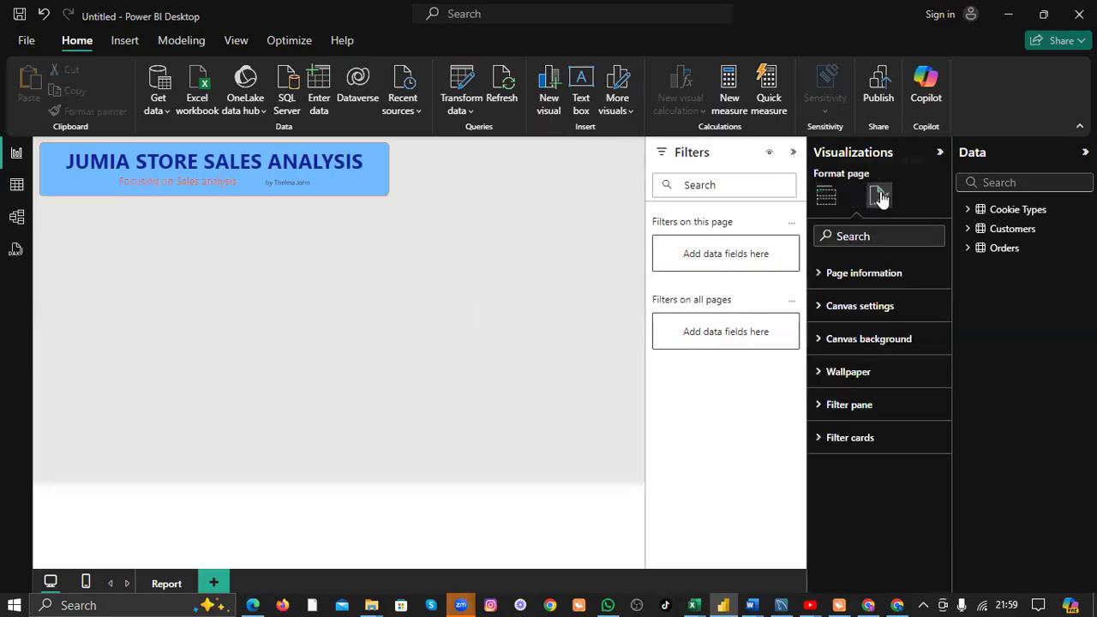
click(821, 377)
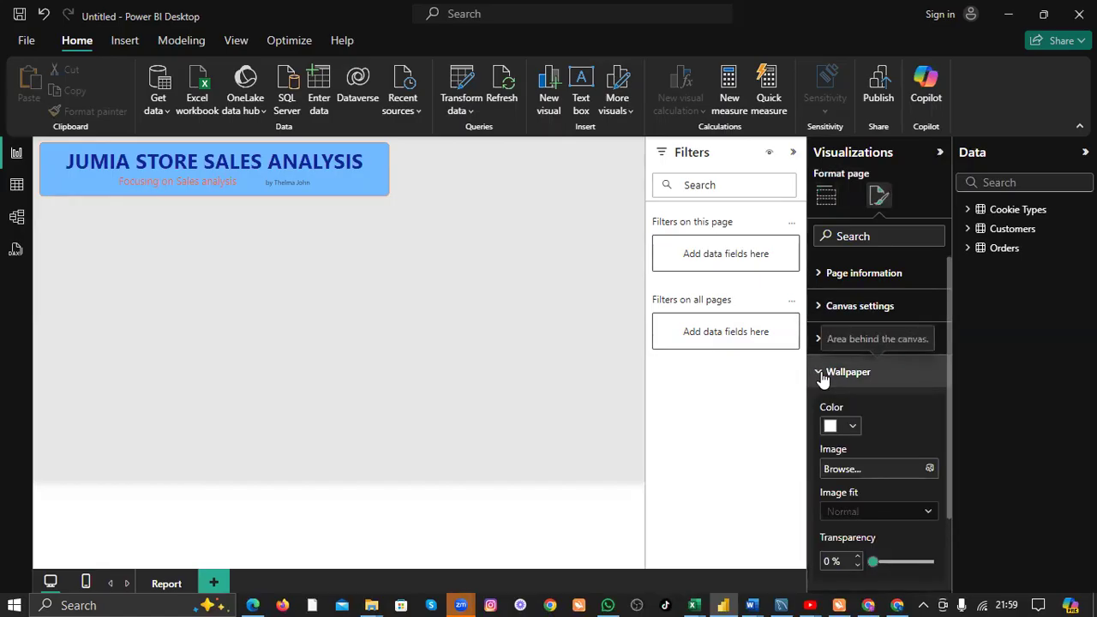
click(822, 374)
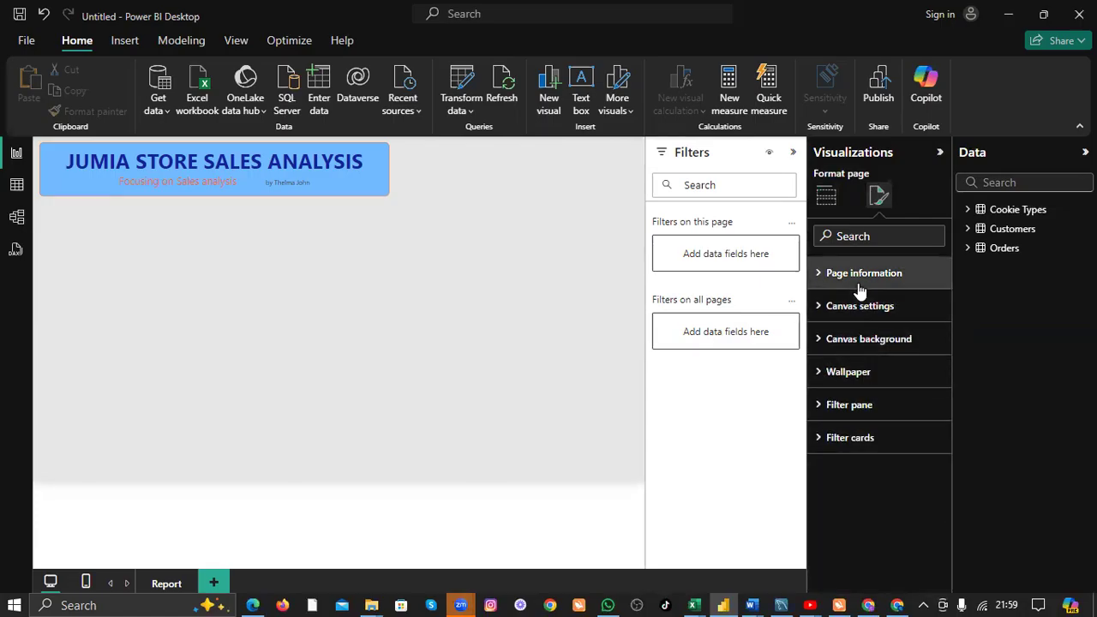
click(824, 339)
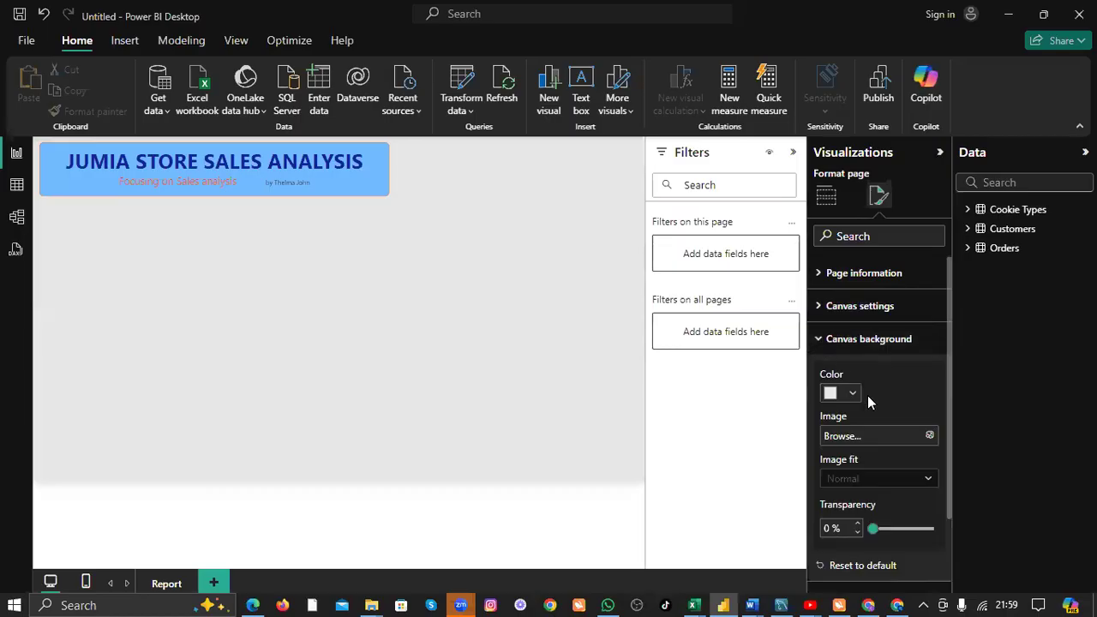
click(850, 394)
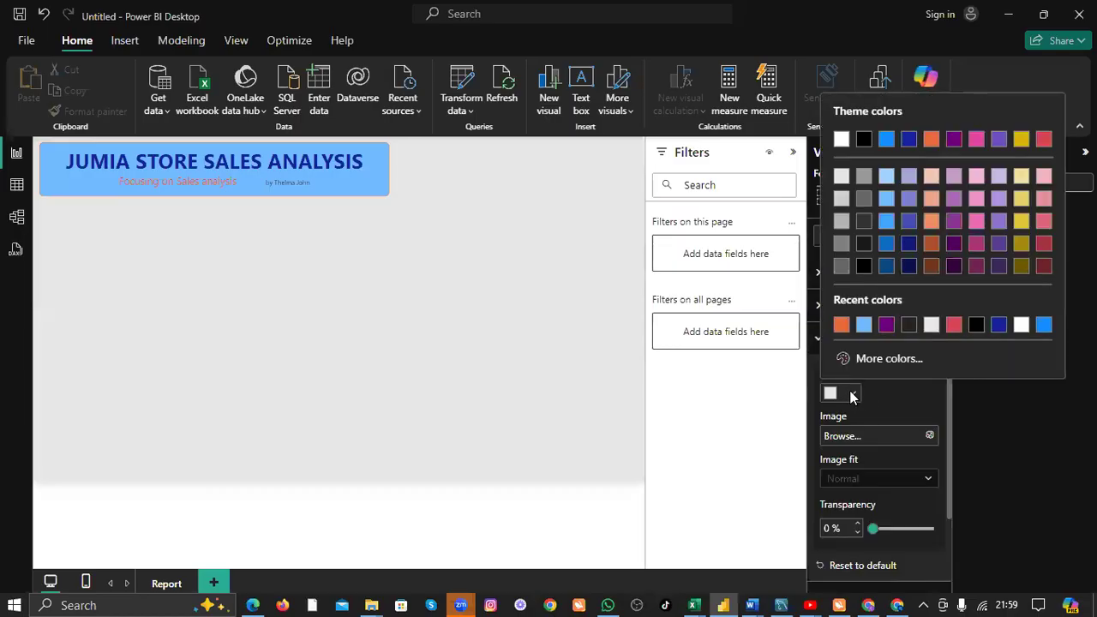
click(841, 175)
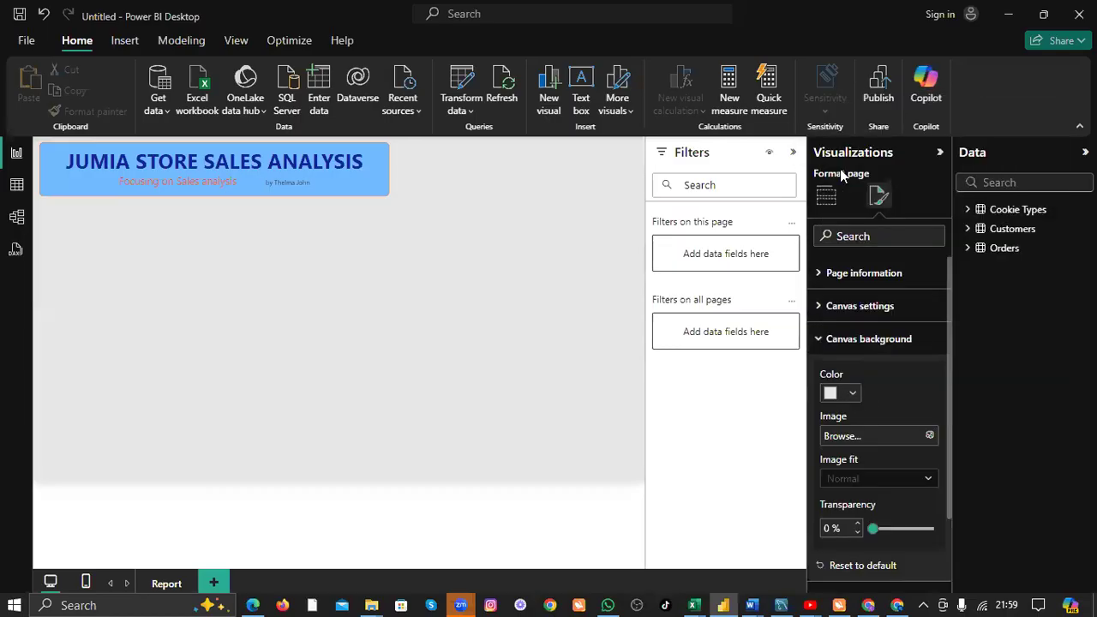
Check the KPI list in the Word file Document2, and return to the Power BI report.
click(444, 277)
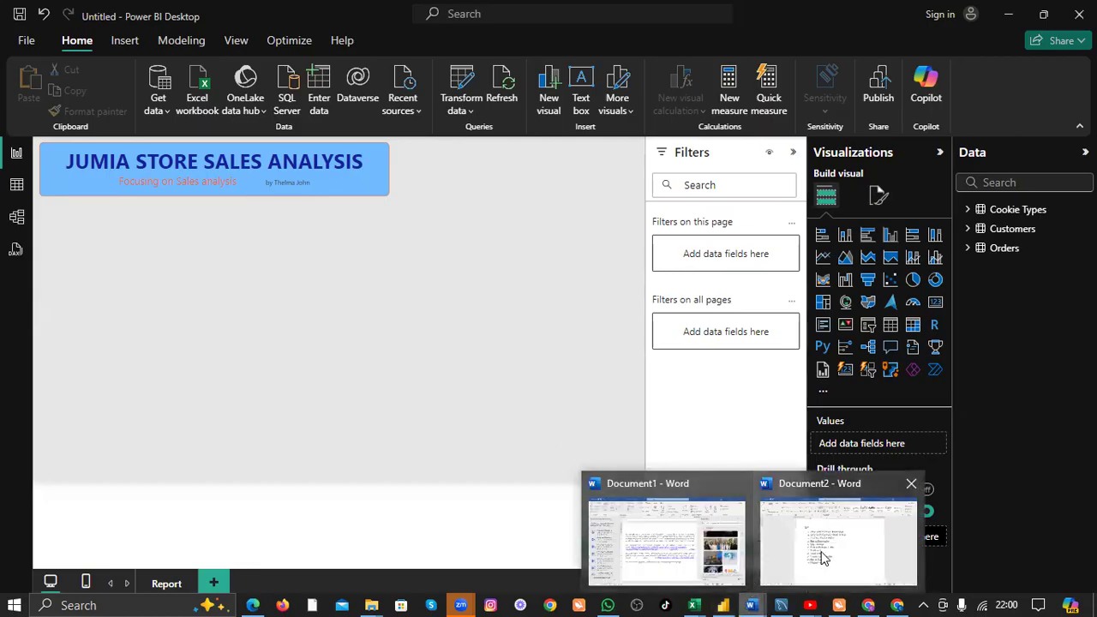
click(838, 542)
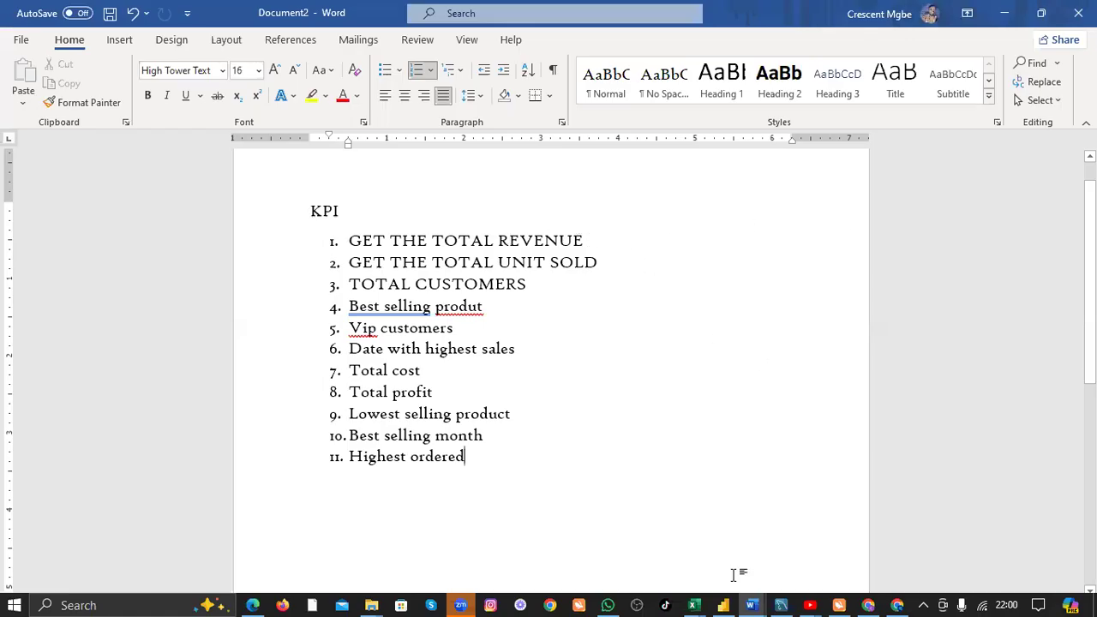
click(722, 603)
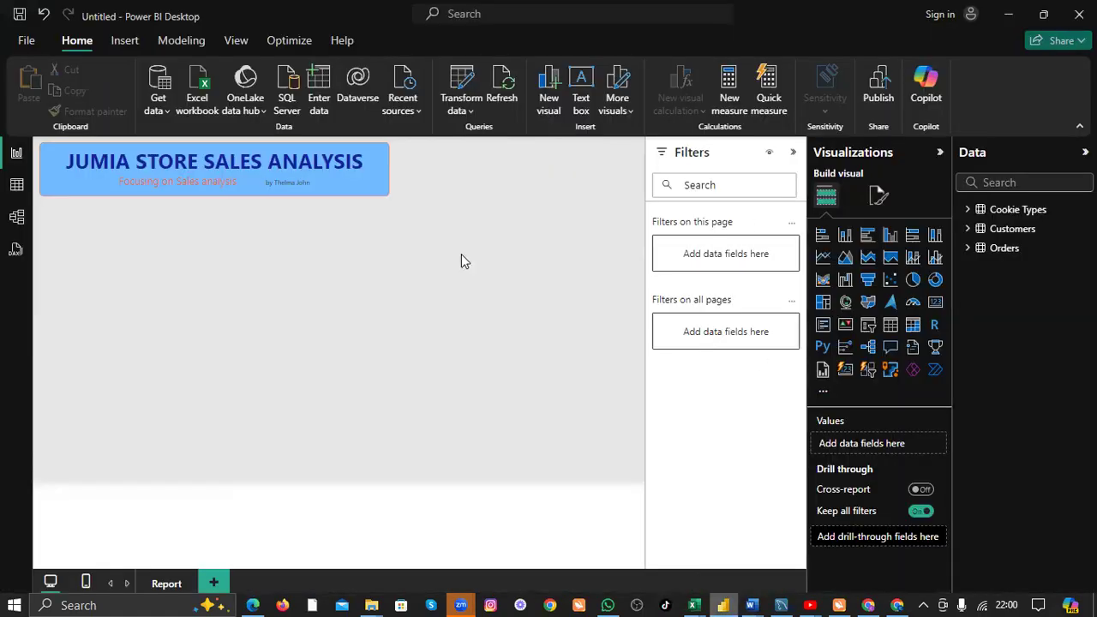
Insert an empty card visual on the report page, make it narrower and taller, and place it below the header.
click(967, 247)
drag(1021, 366, 1005, 366)
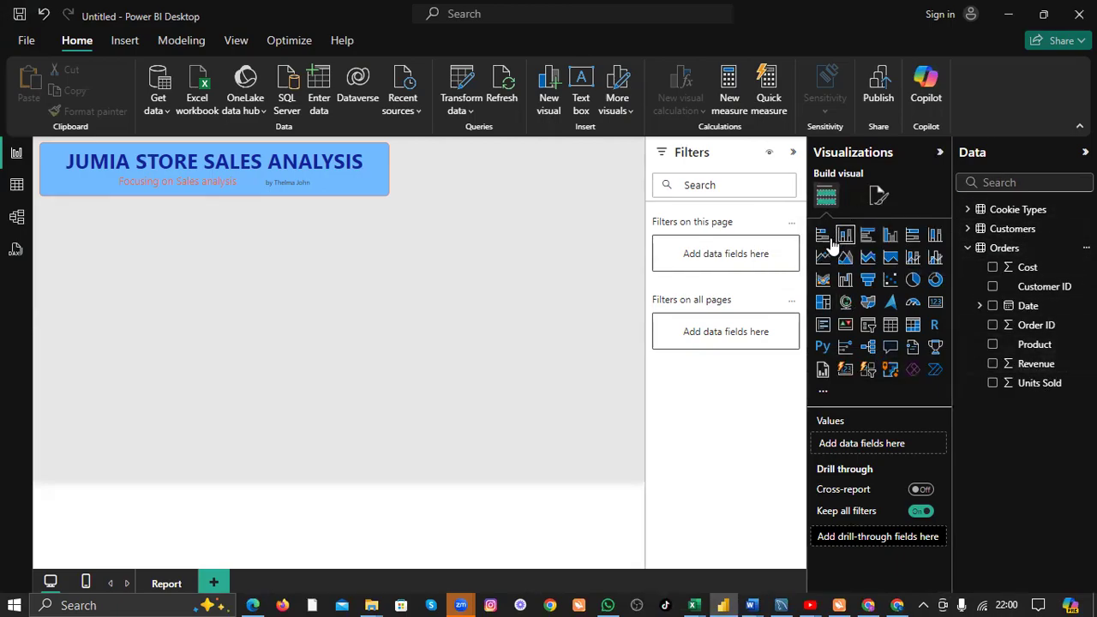
click(935, 304)
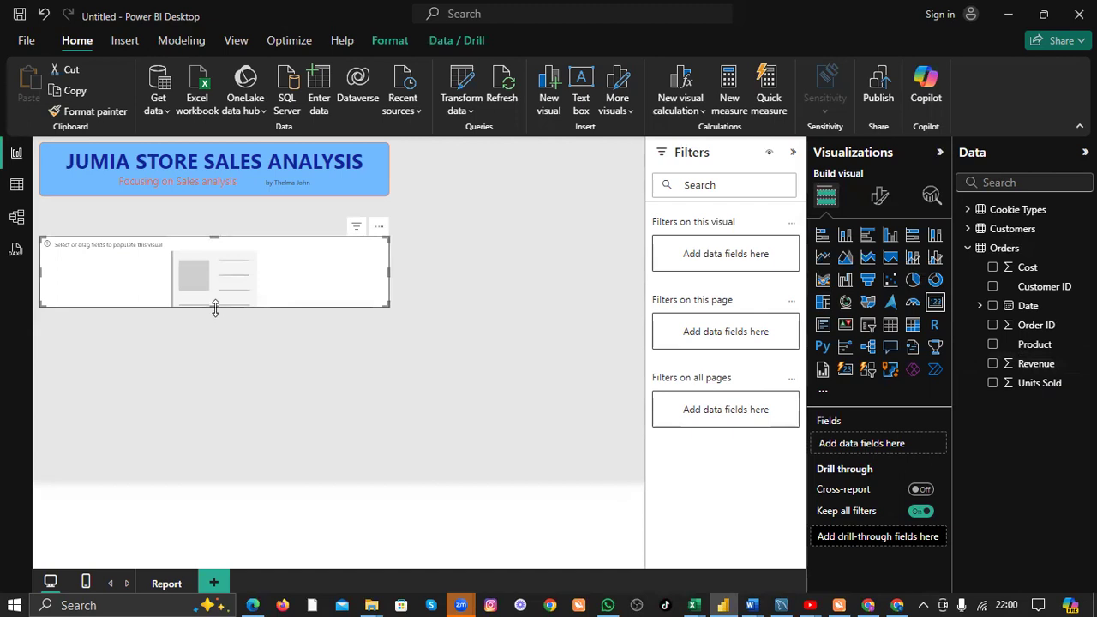
drag(230, 307, 250, 368)
drag(385, 293, 431, 262)
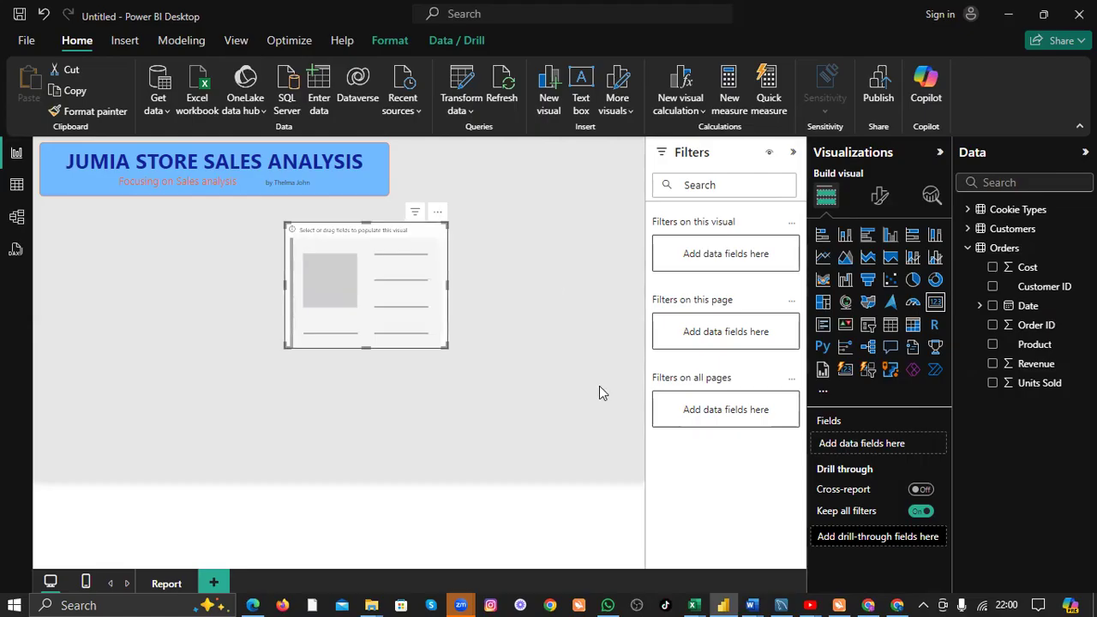
click(966, 248)
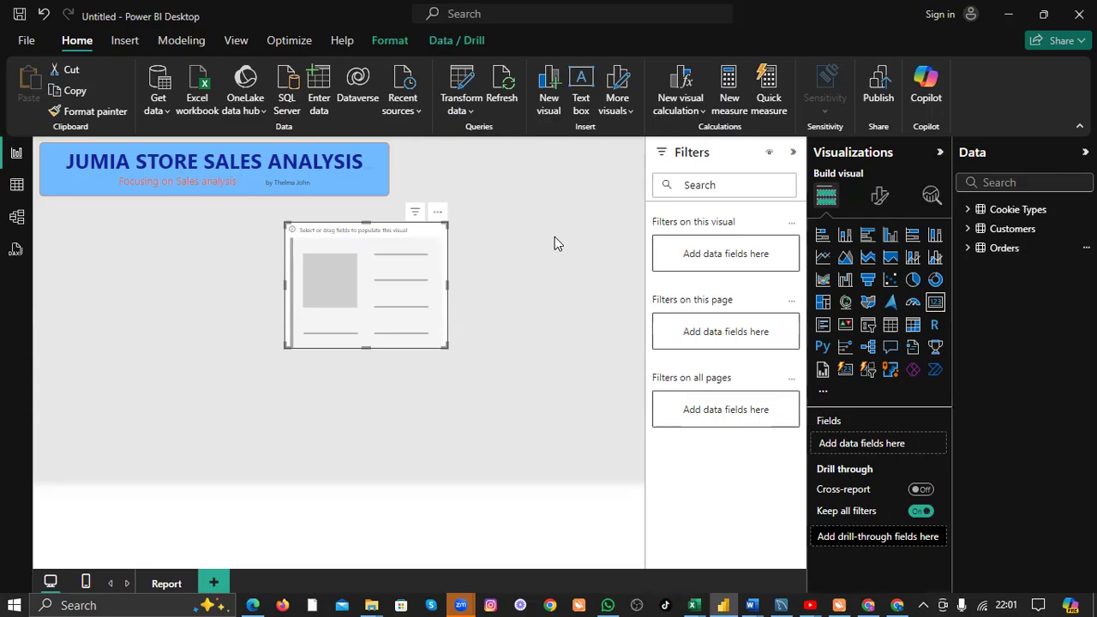
Switch to Chrome and run a Google search for "sales dashboard" in a new tab.
click(897, 605)
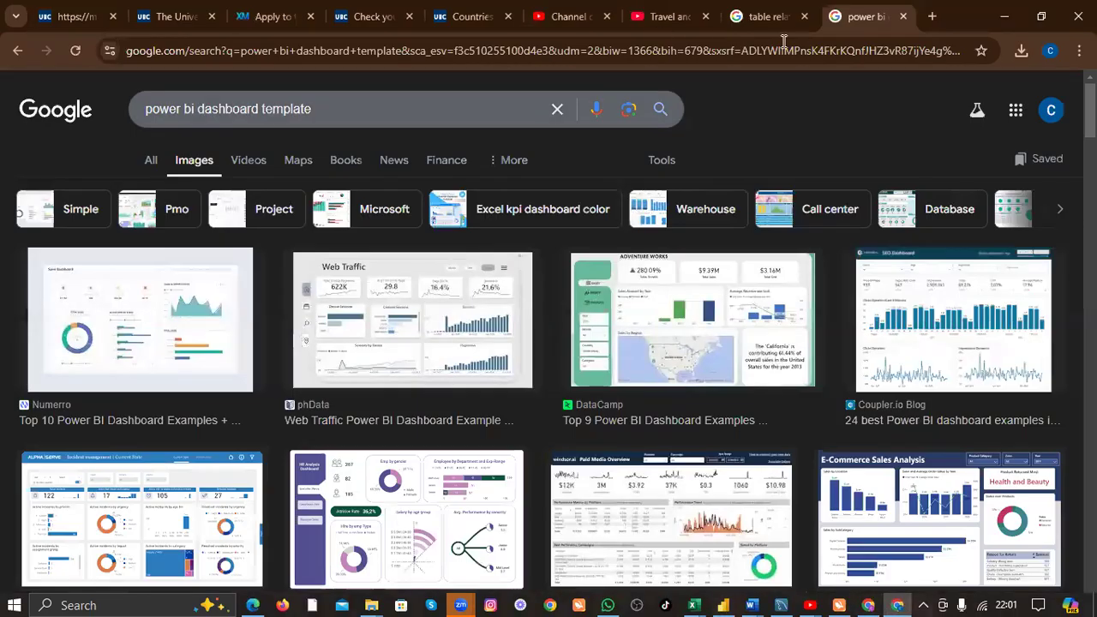
click(931, 16)
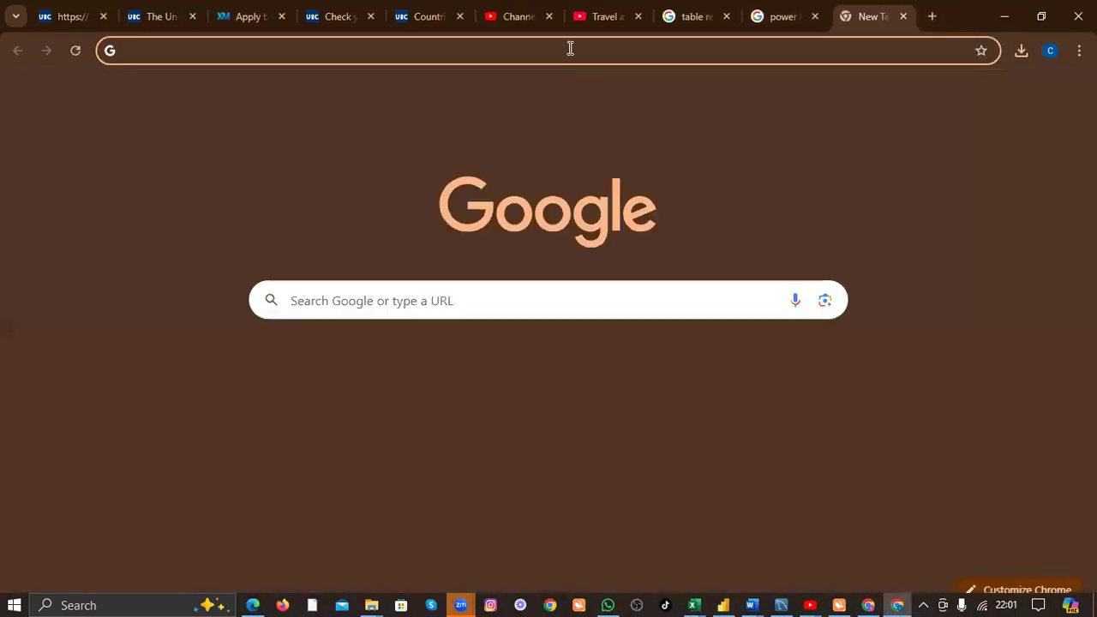
text(sales d)
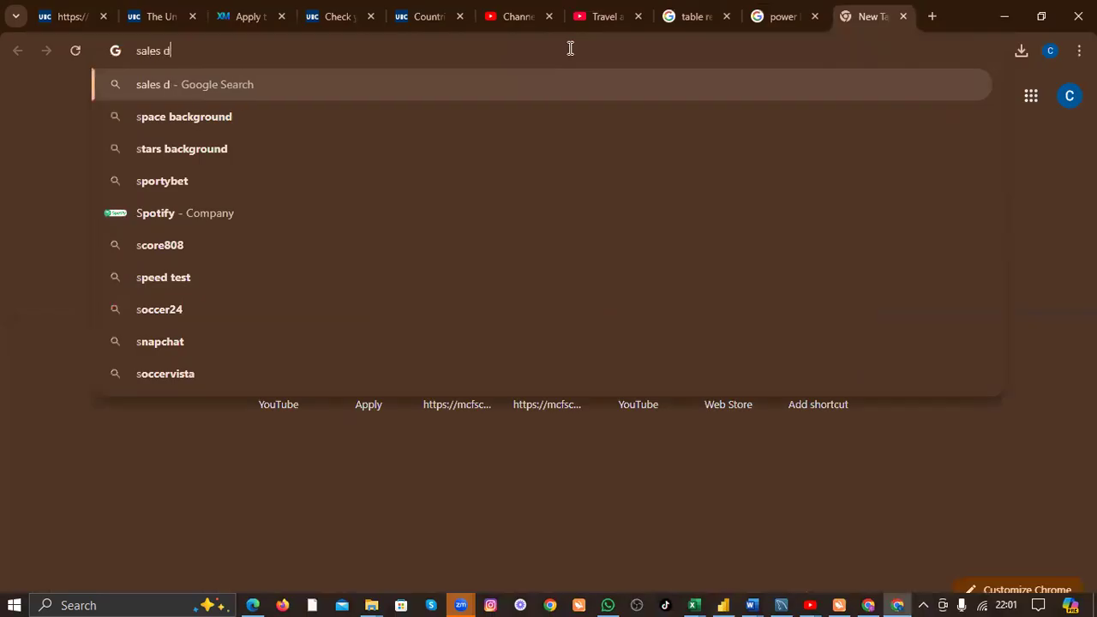
text(ashboard)
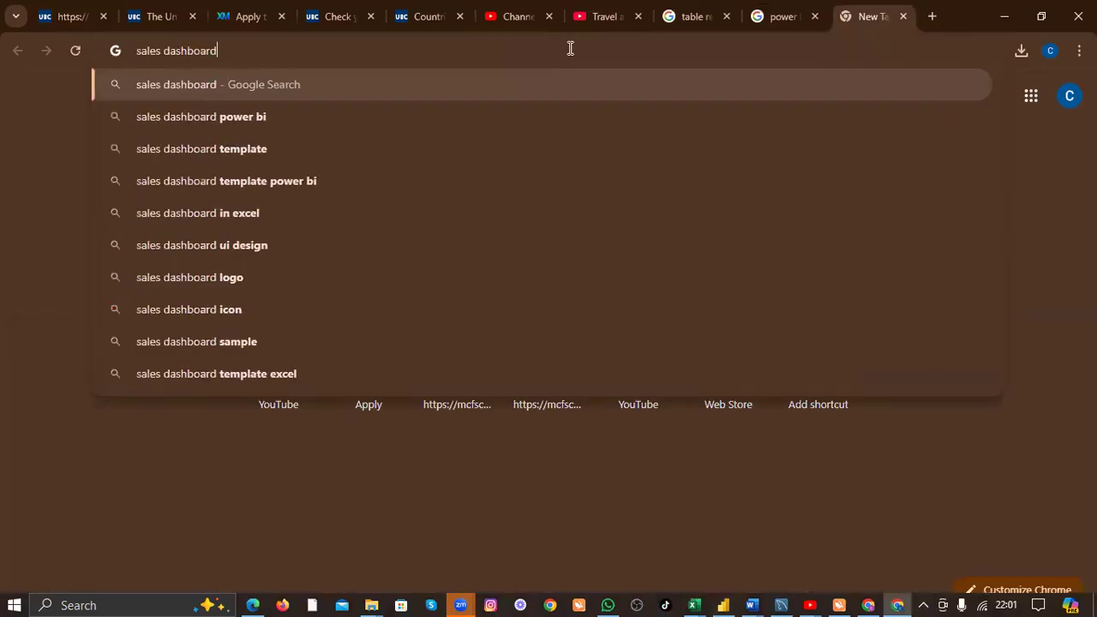
key(Return)
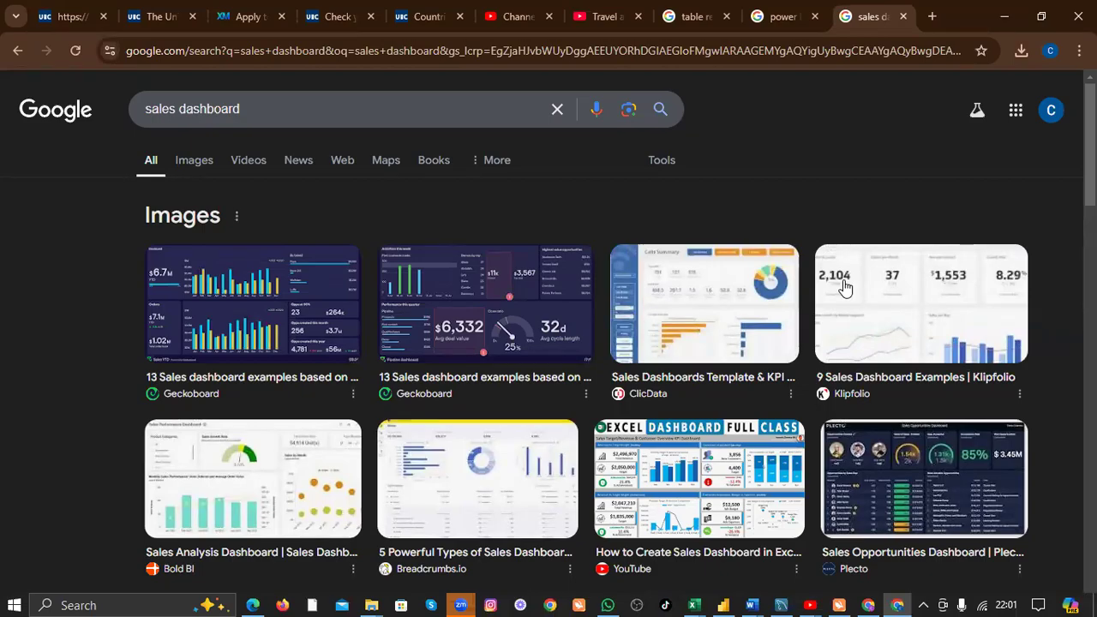
Examine the Klipfolio and phData sales dashboard examples in the image results for layout ideas, and return to Power BI.
click(950, 333)
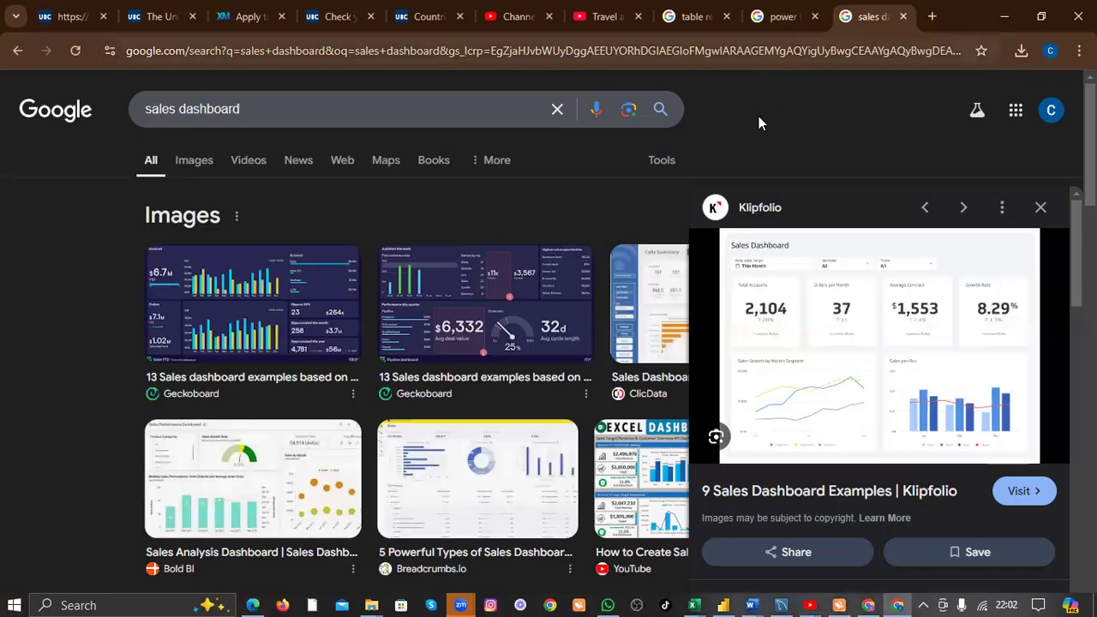
scroll(424, 351, down, 3)
scroll(437, 326, down, 3)
scroll(458, 293, up, 6)
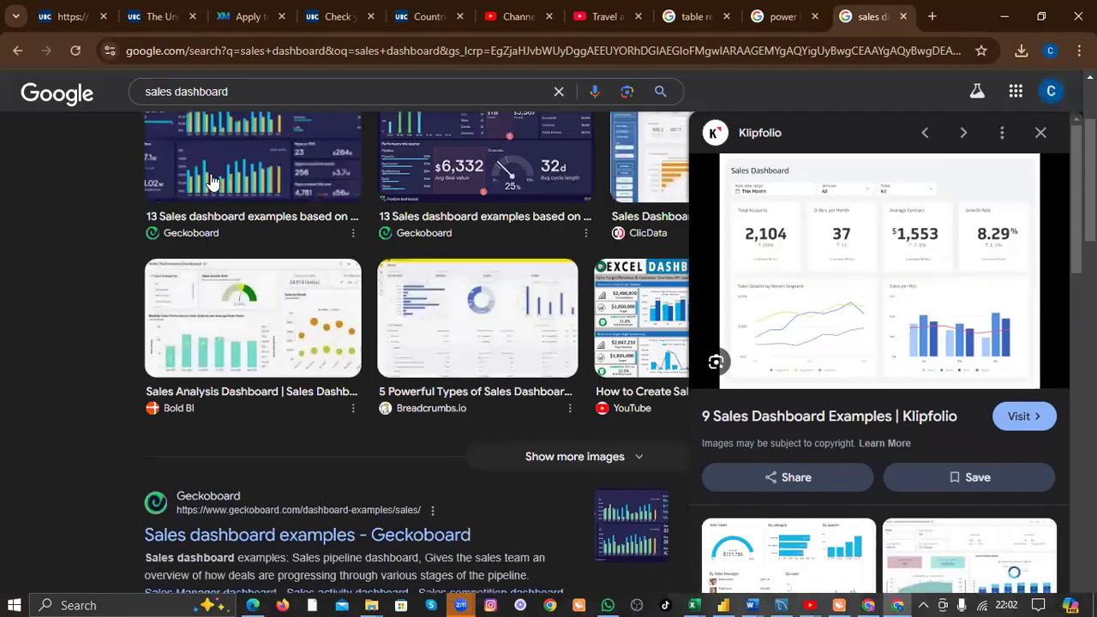
click(213, 161)
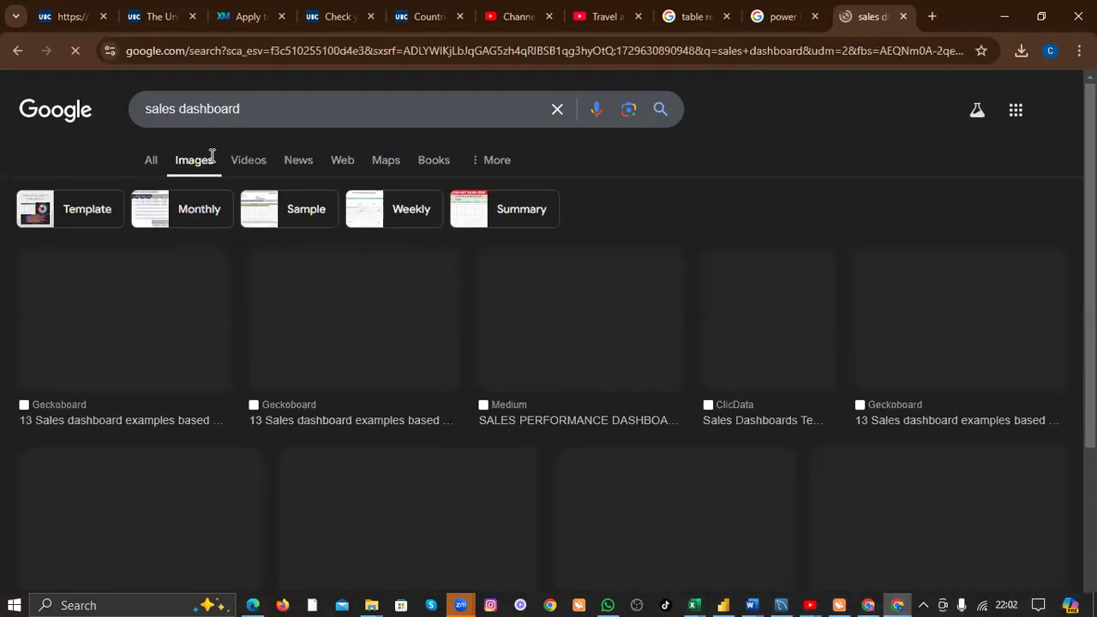
scroll(654, 347, down, 2)
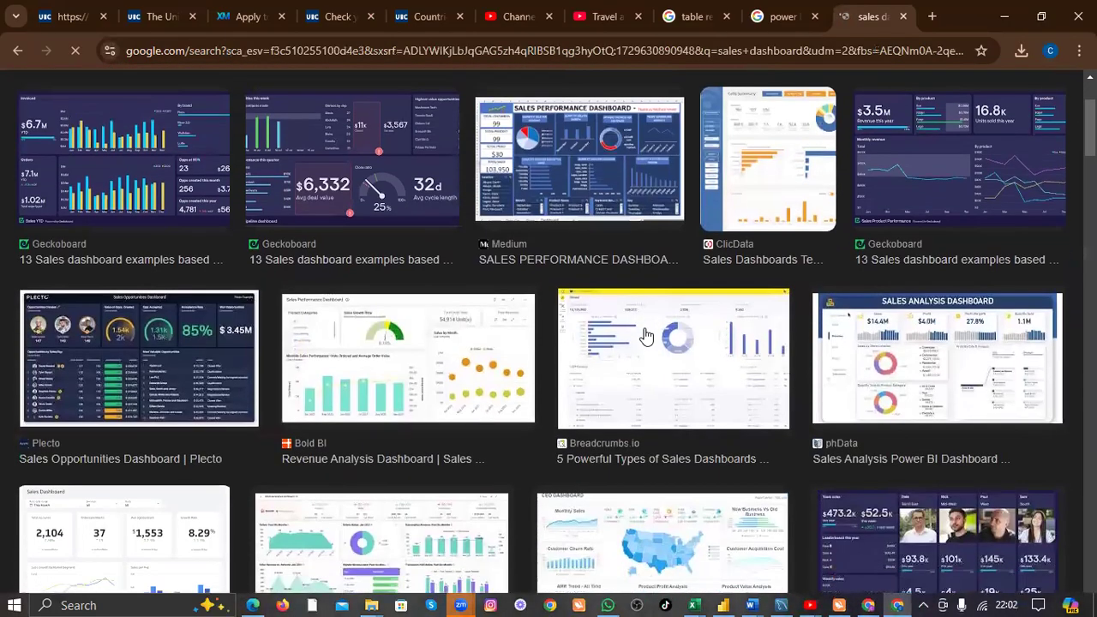
click(893, 338)
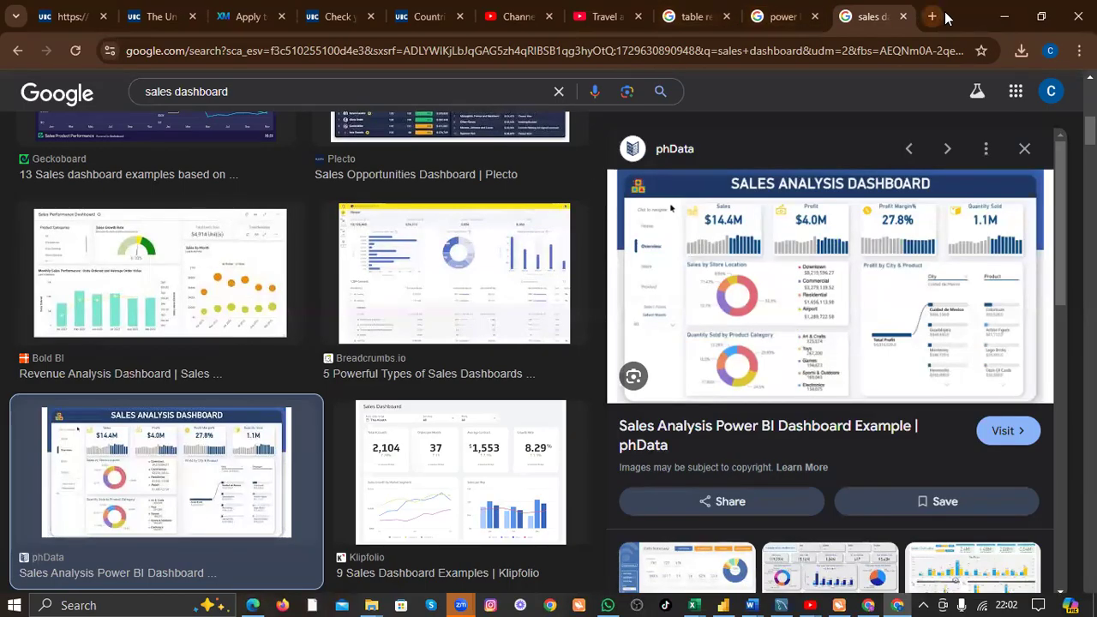
click(1002, 19)
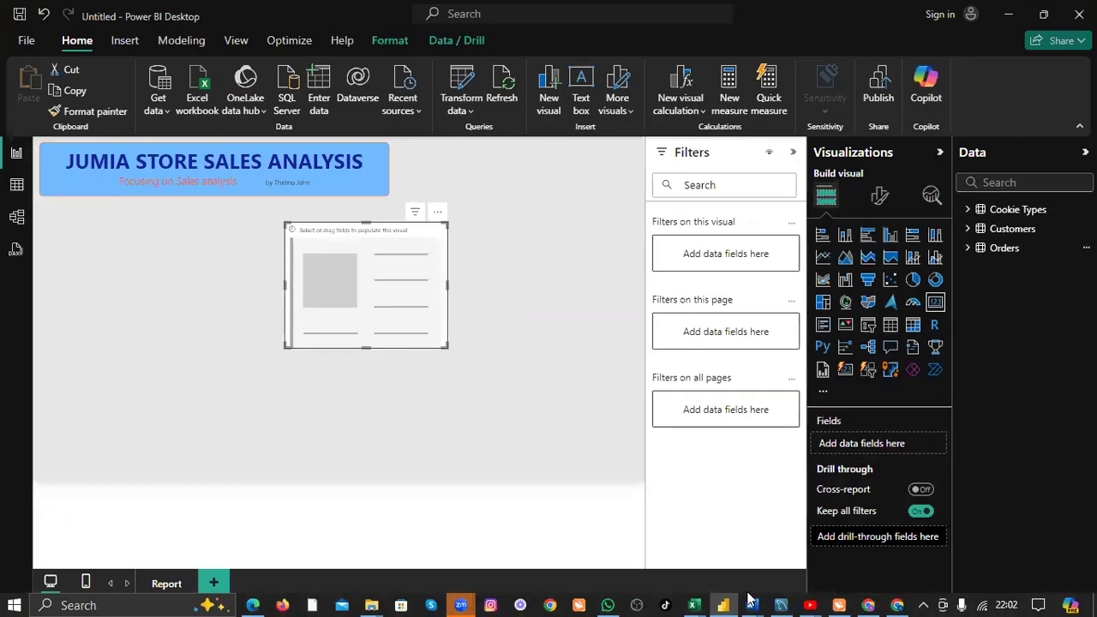
Consult the KPI list in Word's Document2 for the first metric, and return to the Power BI report.
mouse_move(751, 598)
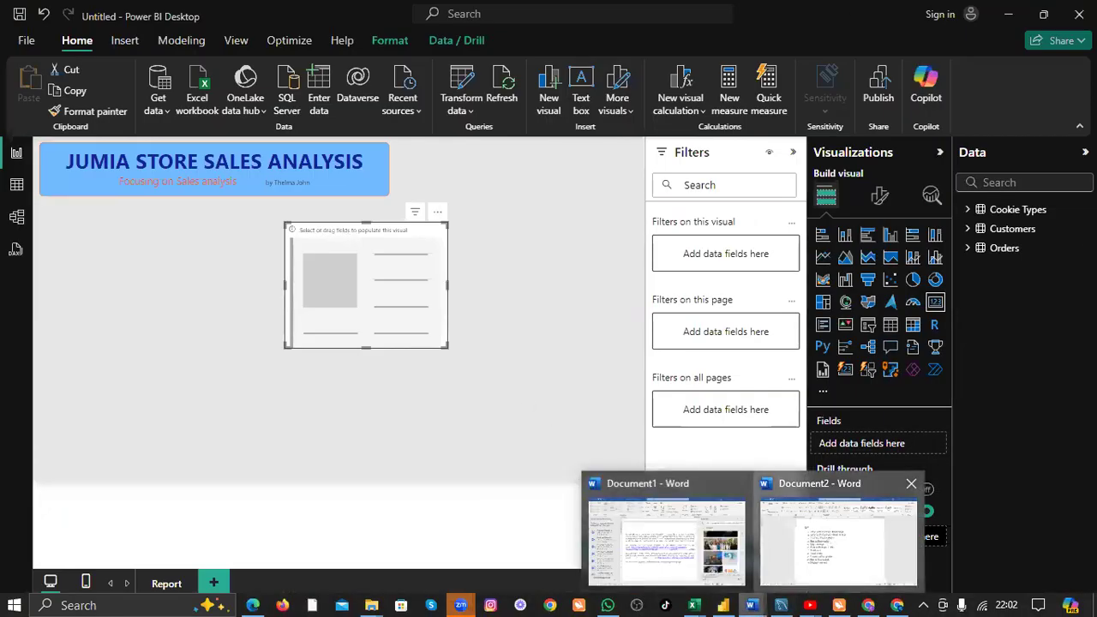
click(832, 545)
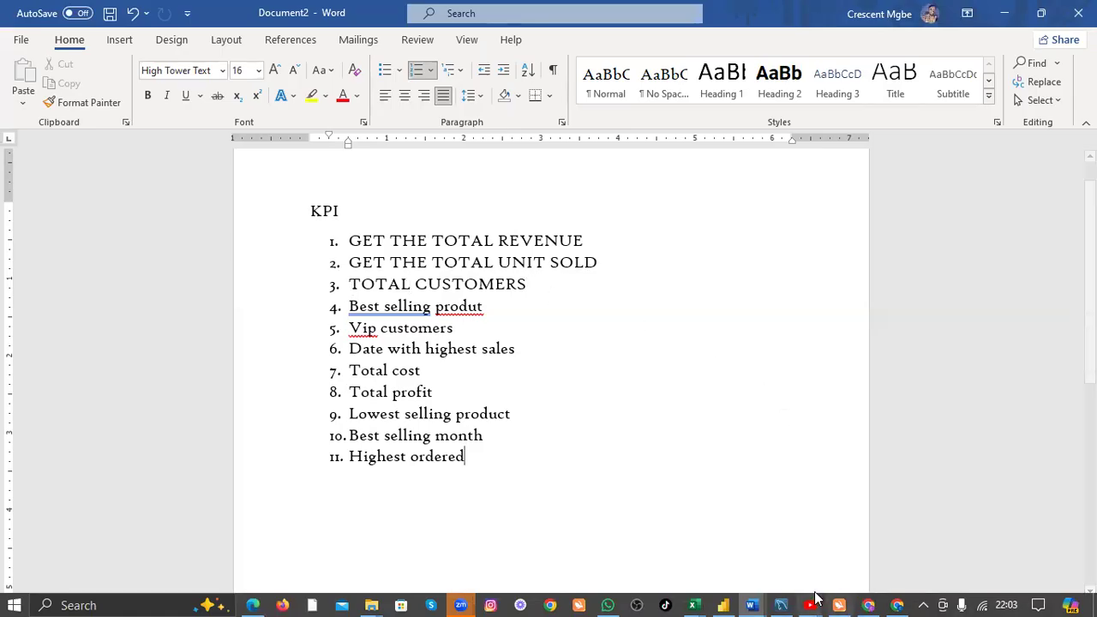
click(720, 603)
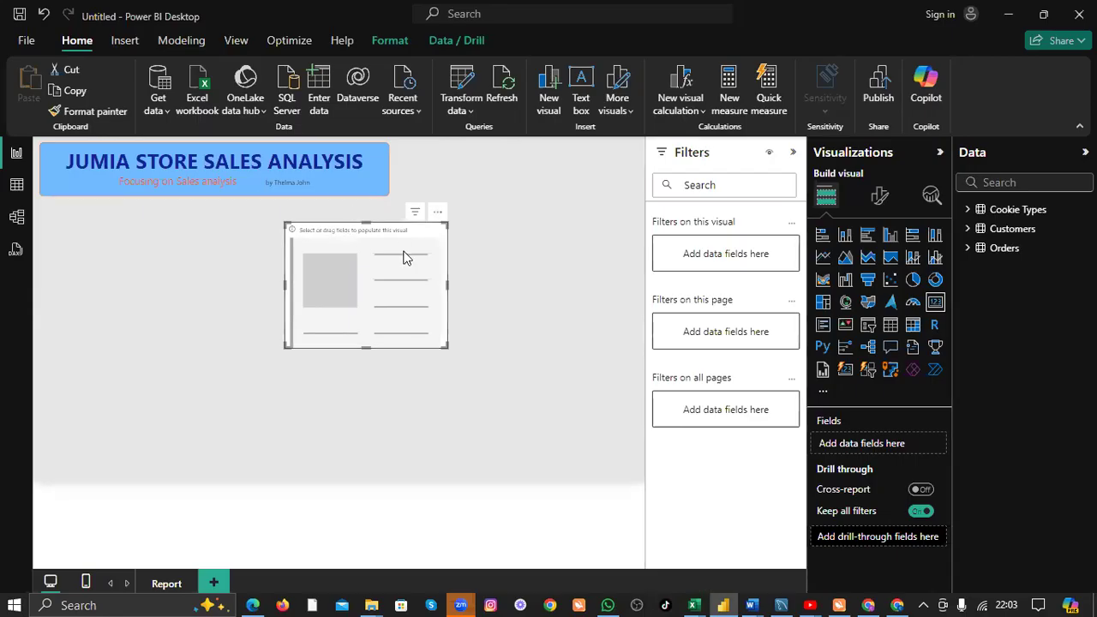
Add the Revenue field from the Orders table to the card, shrink the card, and move it toward the canvas's left side.
click(969, 248)
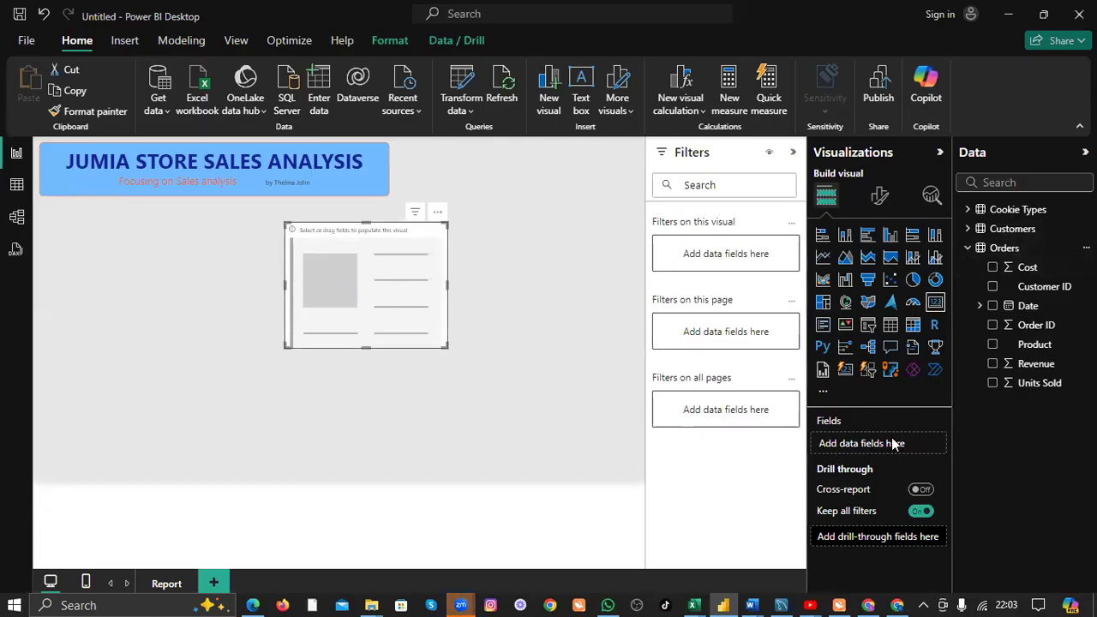
click(992, 364)
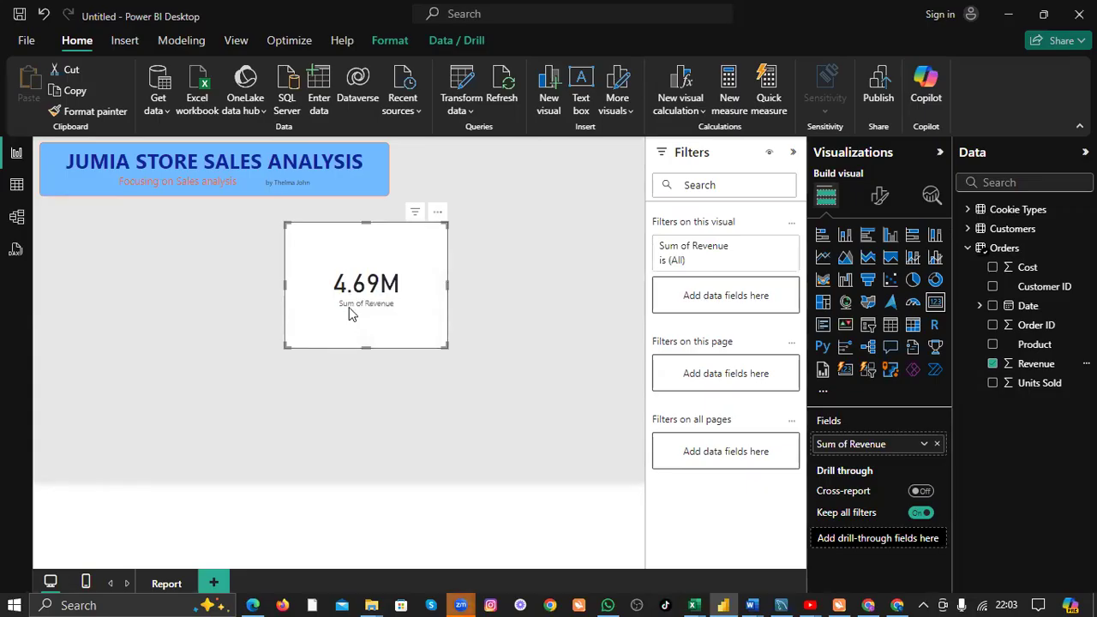
drag(445, 345, 419, 296)
drag(341, 268, 226, 285)
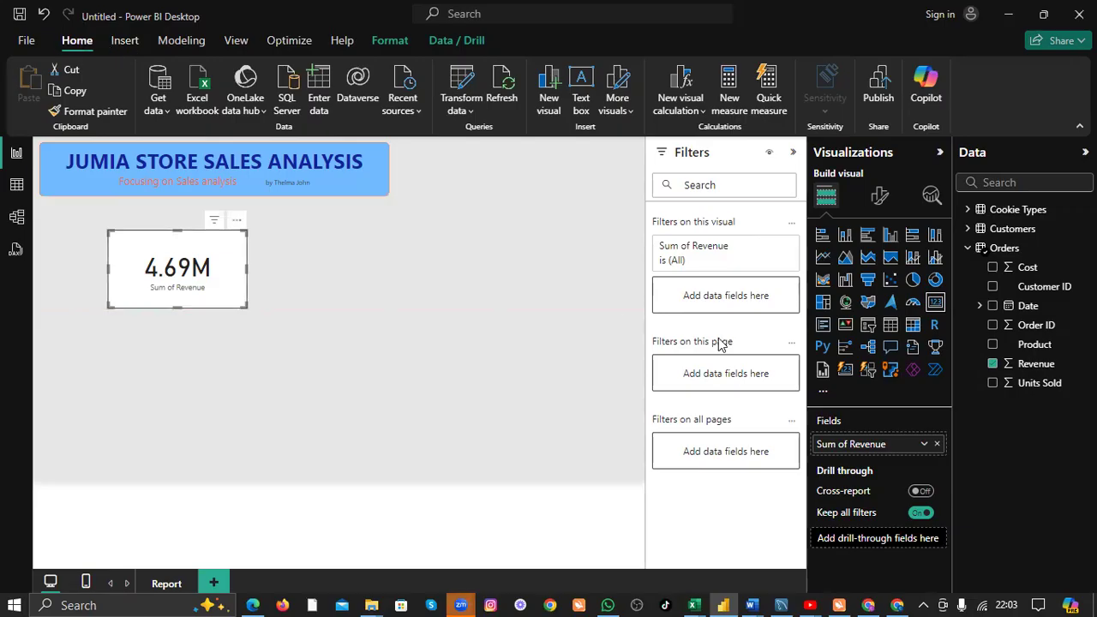
Format the Orders table's Revenue column as Currency with 0 decimal places.
click(1036, 365)
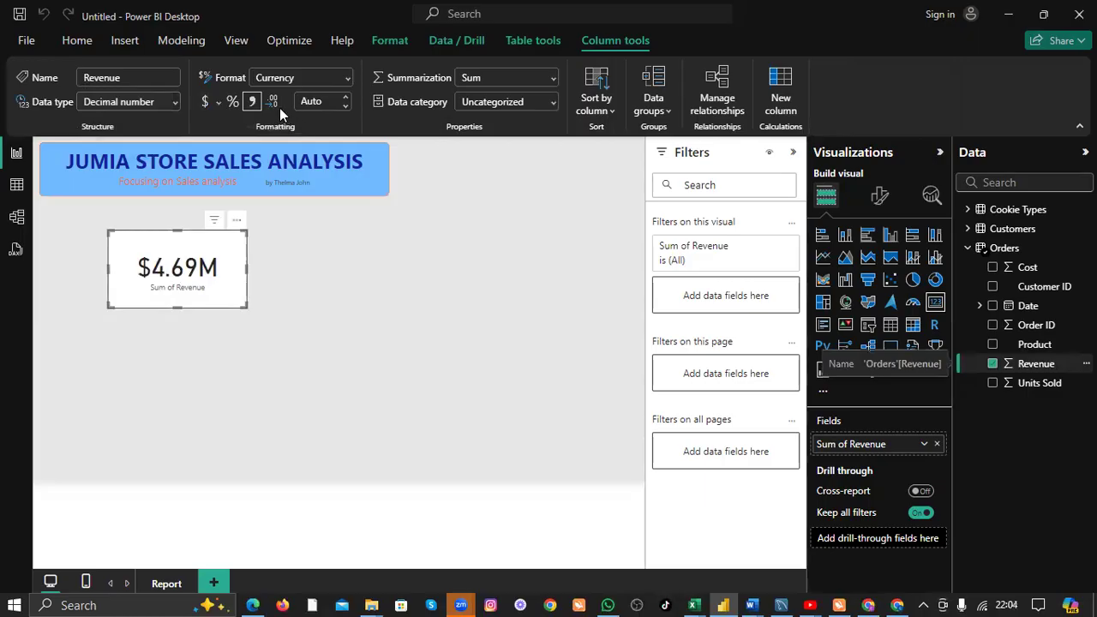
click(344, 103)
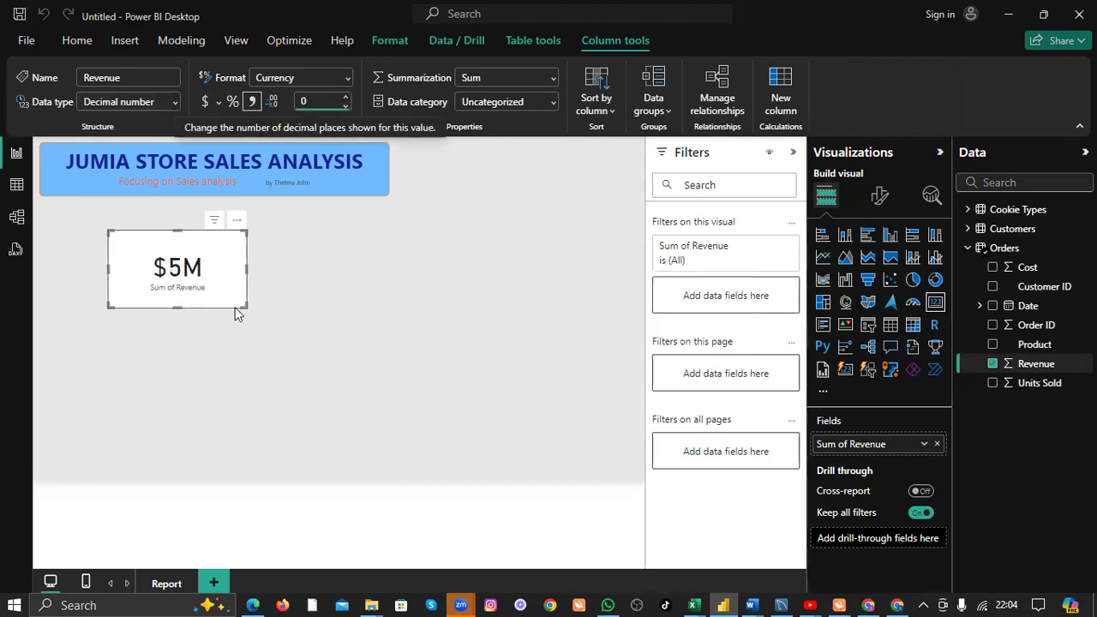
Shrink the revenue card slightly and align it directly beneath the left end of the title box.
drag(242, 304, 232, 295)
drag(202, 243, 161, 246)
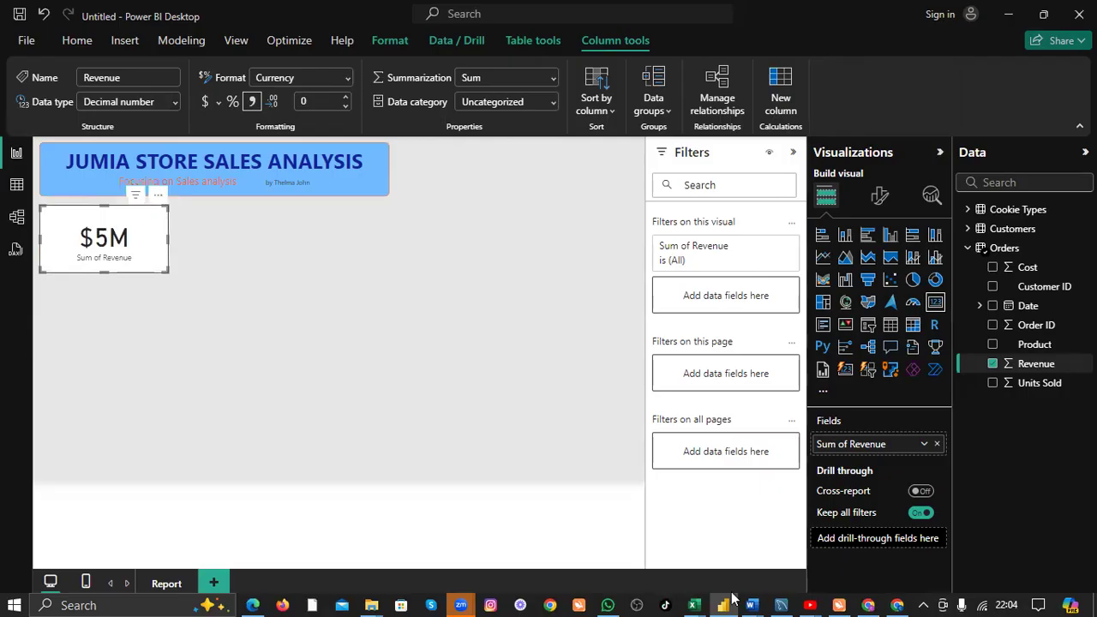
click(447, 297)
Open Document2 in Word to look up the next KPI on the list.
mouse_move(750, 605)
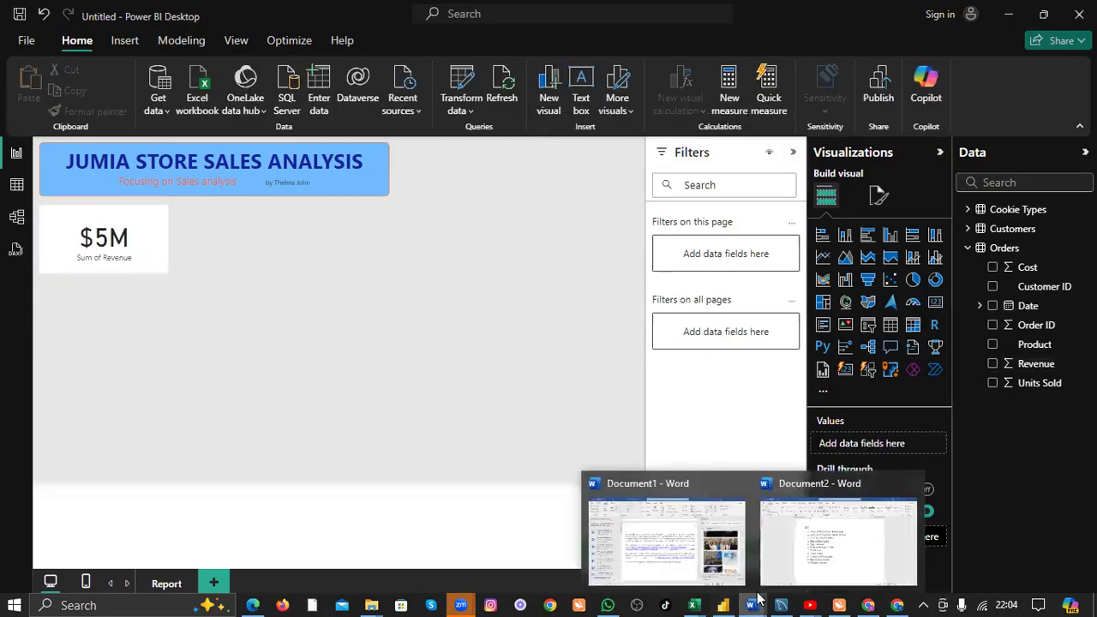
click(822, 557)
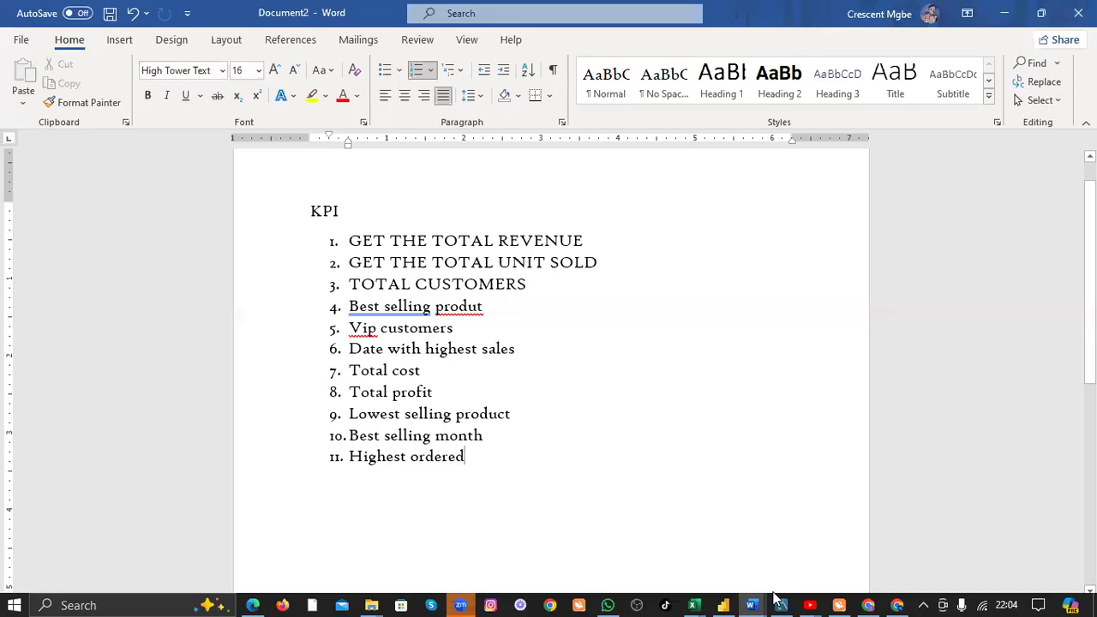
Switch to Power BI and add a second card visual directly beside the revenue card, beneath the title box.
click(723, 603)
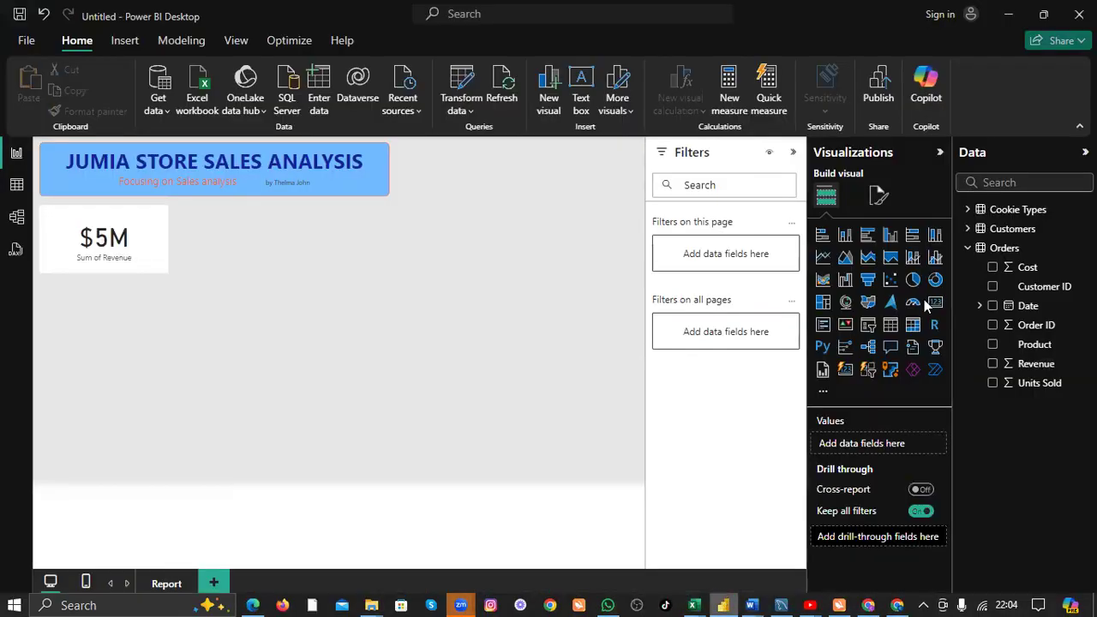
click(165, 229)
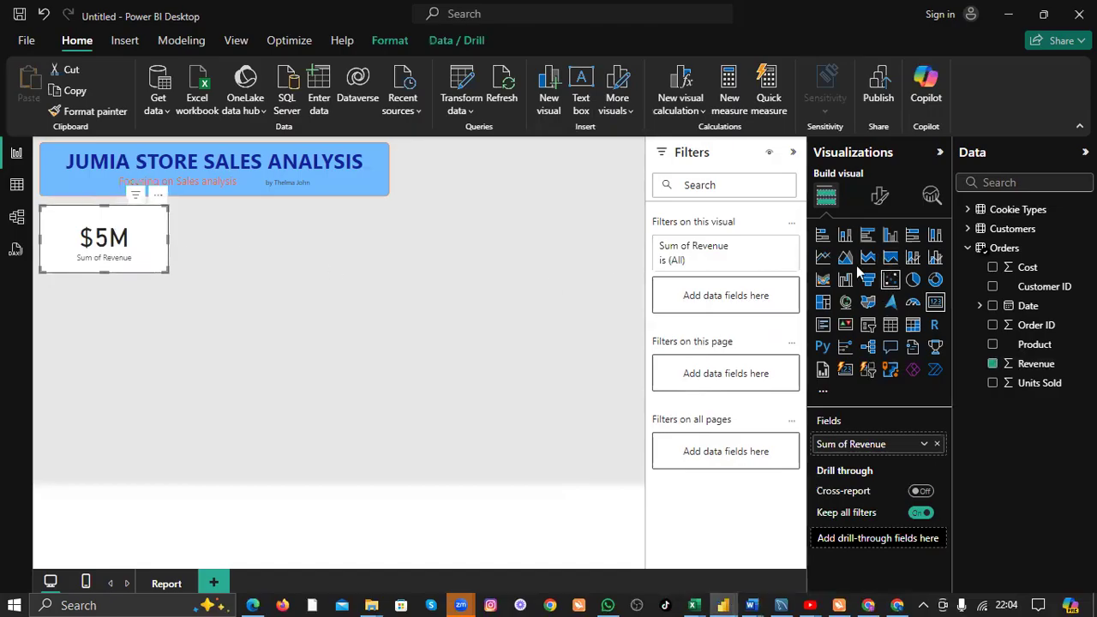
click(239, 246)
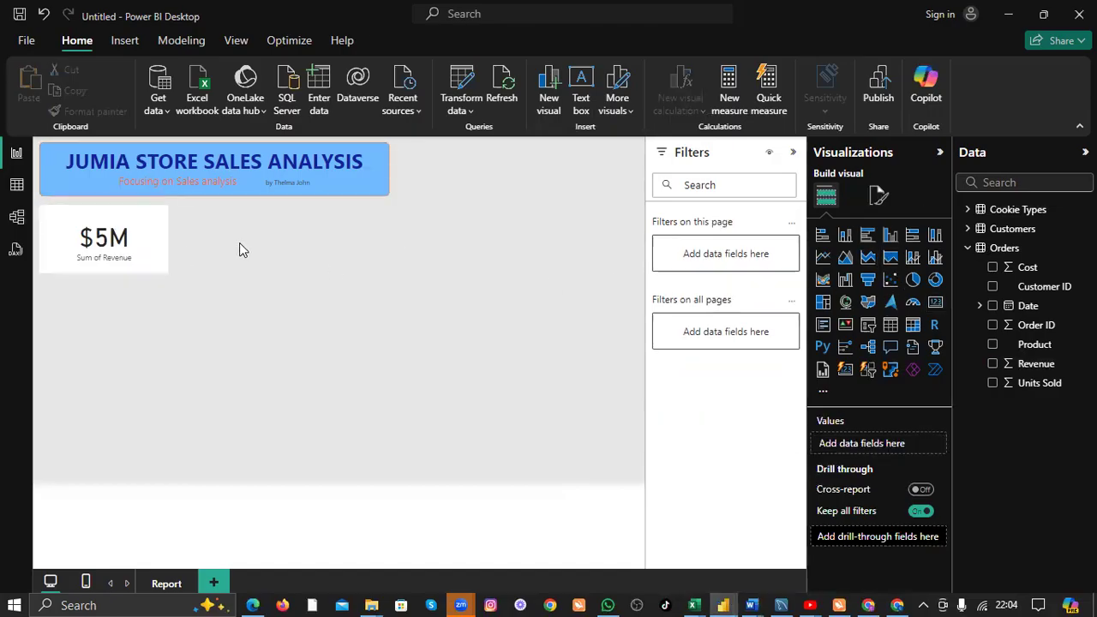
click(933, 306)
drag(97, 343, 238, 248)
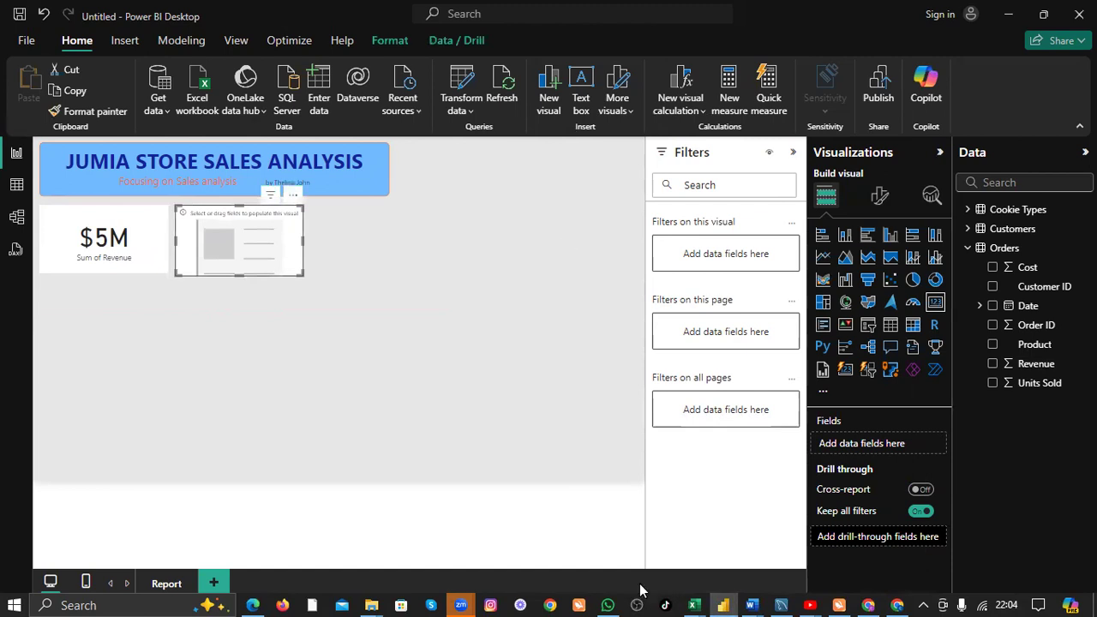
Check the KPI list in Word's Document2 and add the Orders table's Units Sold field to the empty card in Power BI.
mouse_move(750, 603)
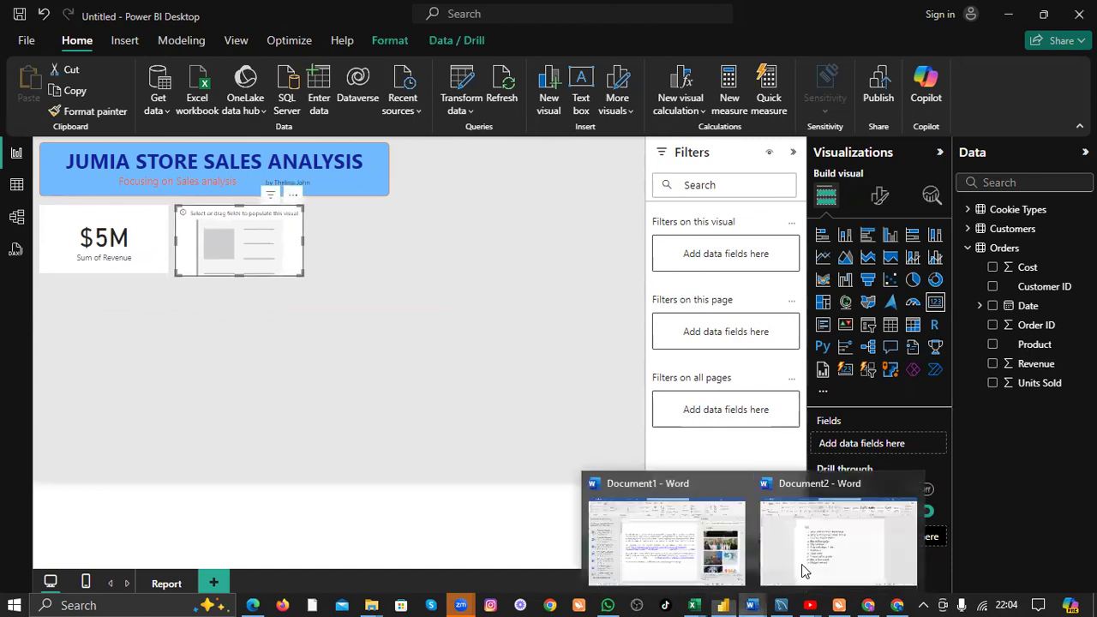
click(862, 555)
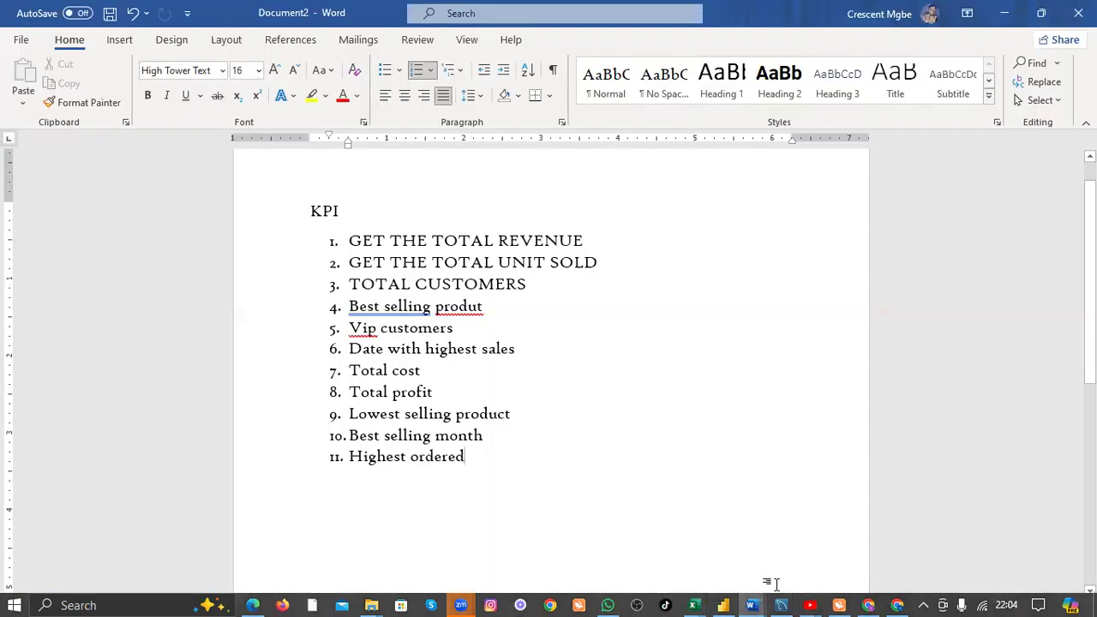
click(722, 595)
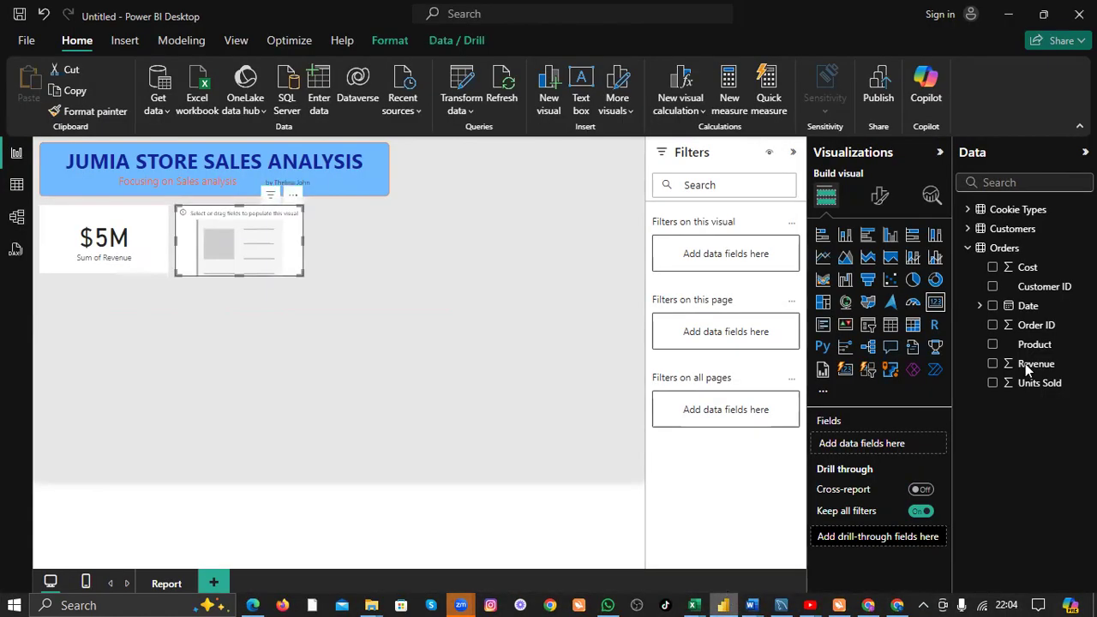
click(992, 383)
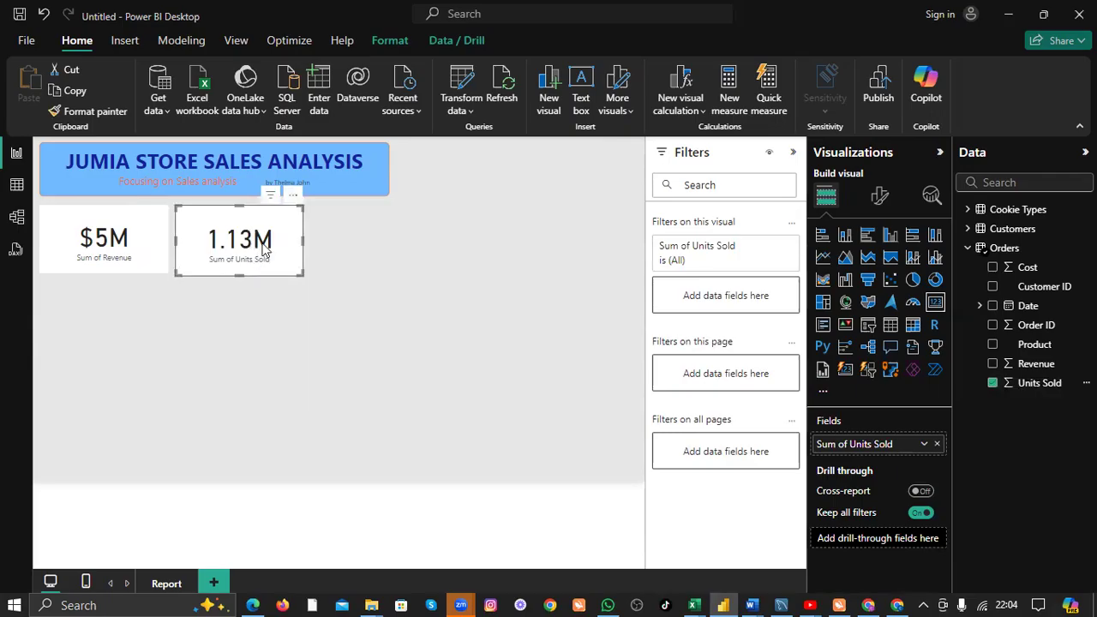
Set the Units Sold column to 0 decimal places and shrink its card slightly to match the revenue card's height.
click(1041, 383)
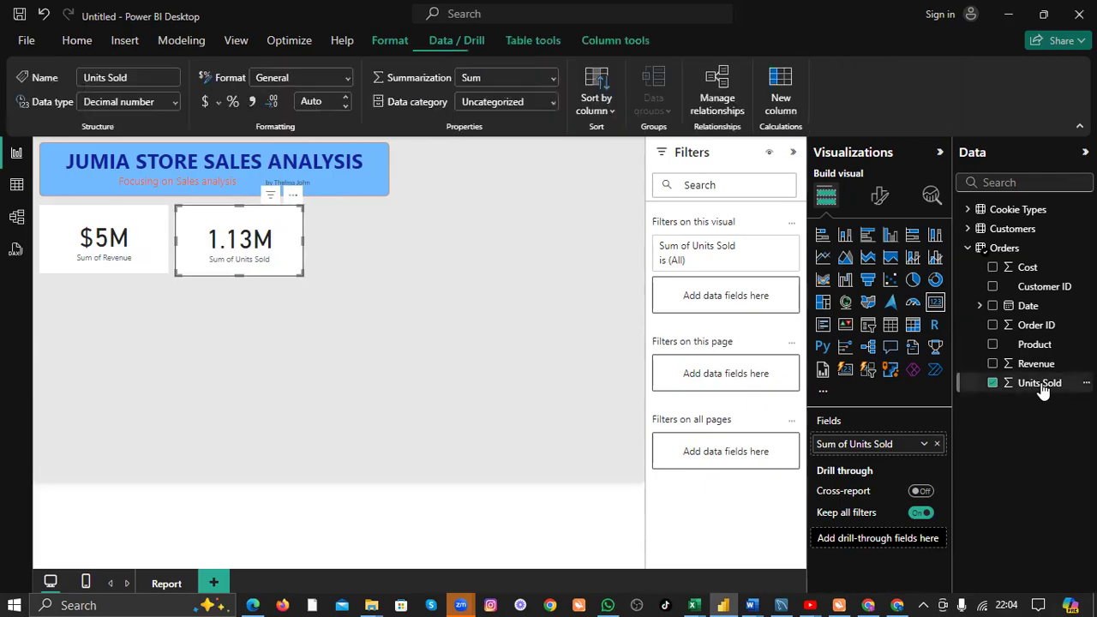
click(343, 95)
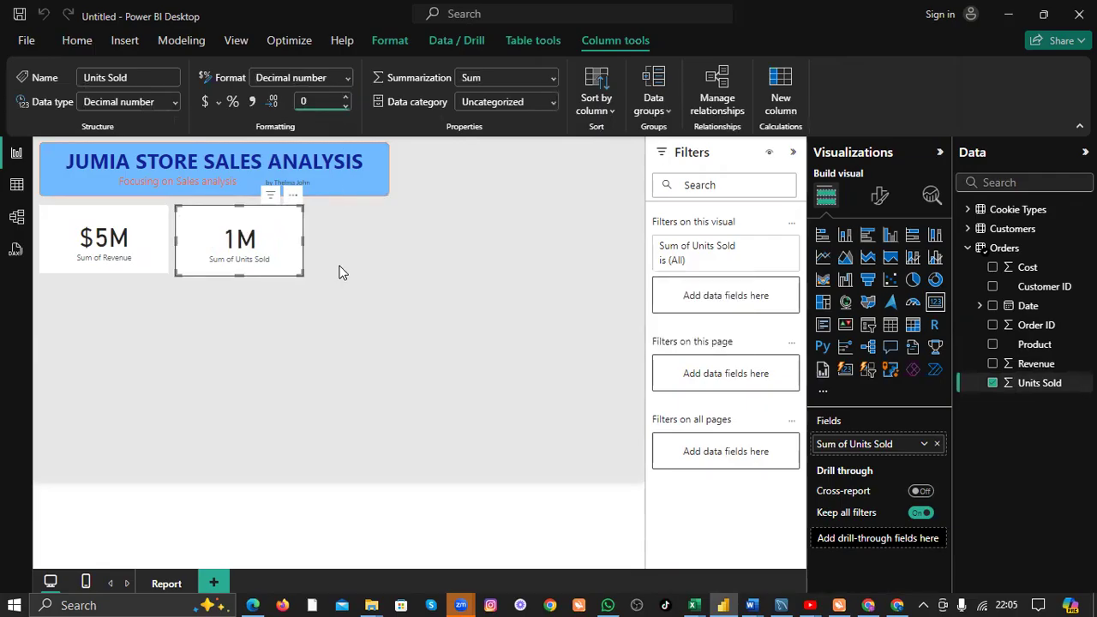
drag(301, 274, 292, 272)
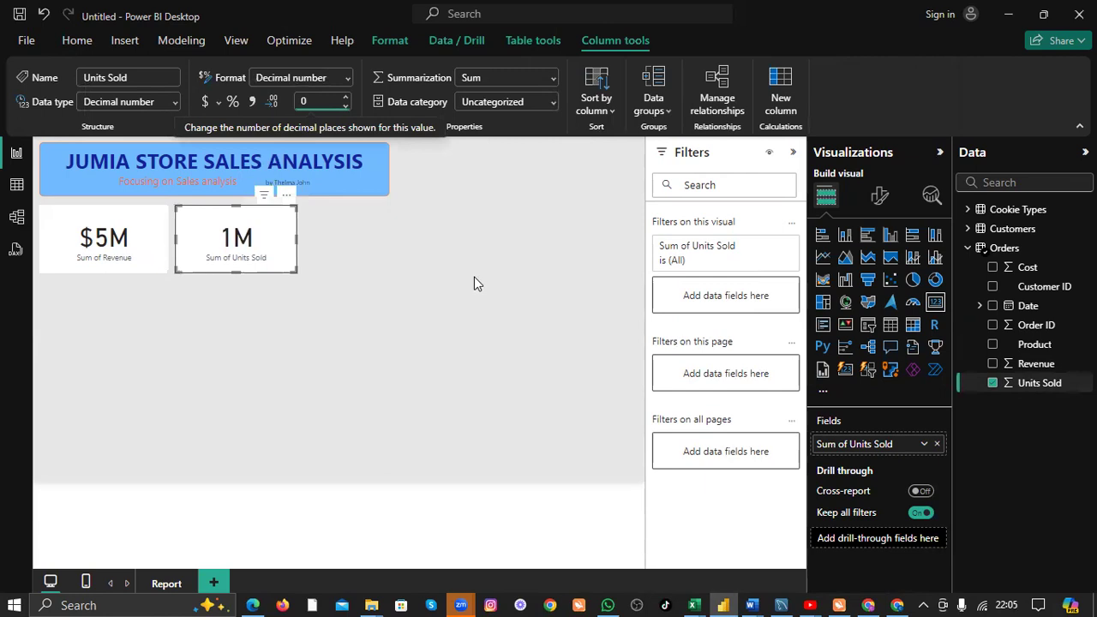
Switch to Document2 in Word to check the KPI that follows total units sold.
mouse_move(724, 604)
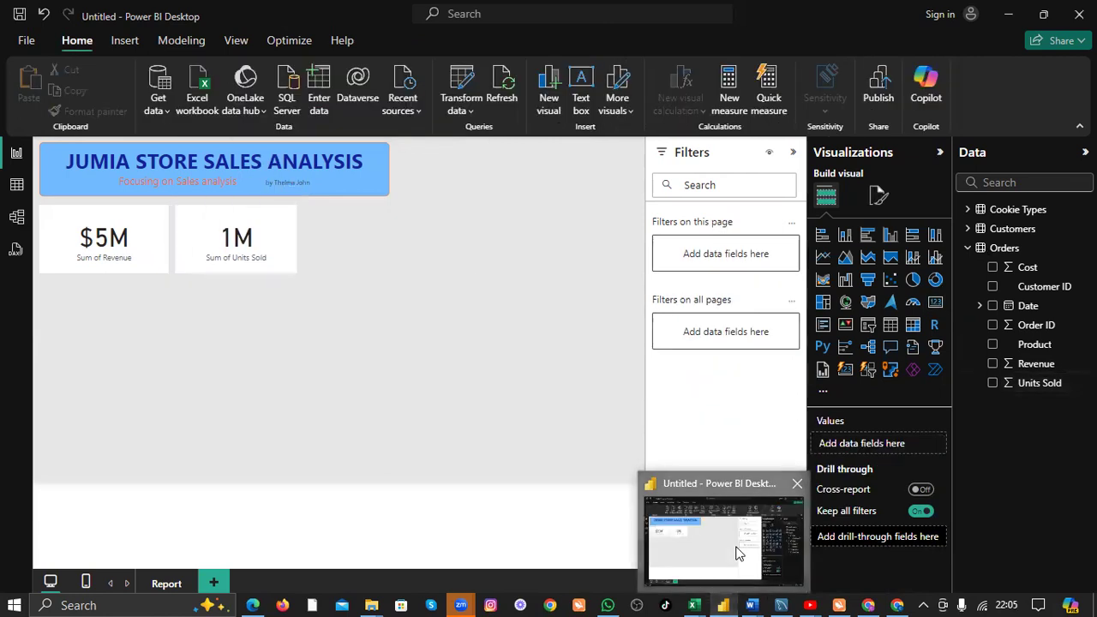
click(751, 604)
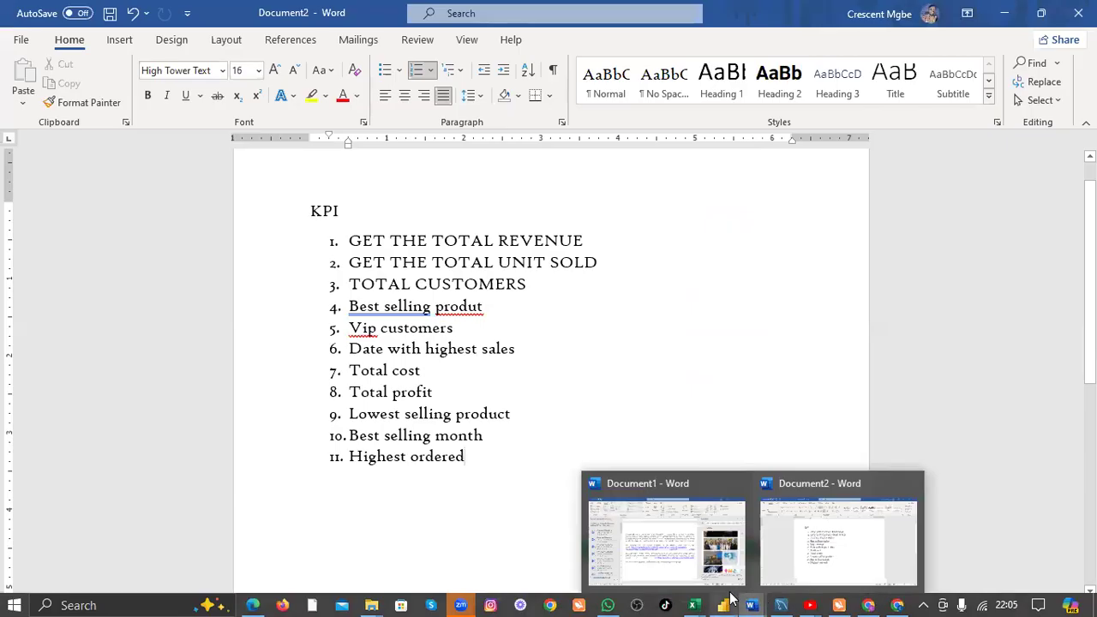
Switch to Power BI, add a card counting Customer ID from the Customers table, and place it beside the Units Sold card.
click(727, 601)
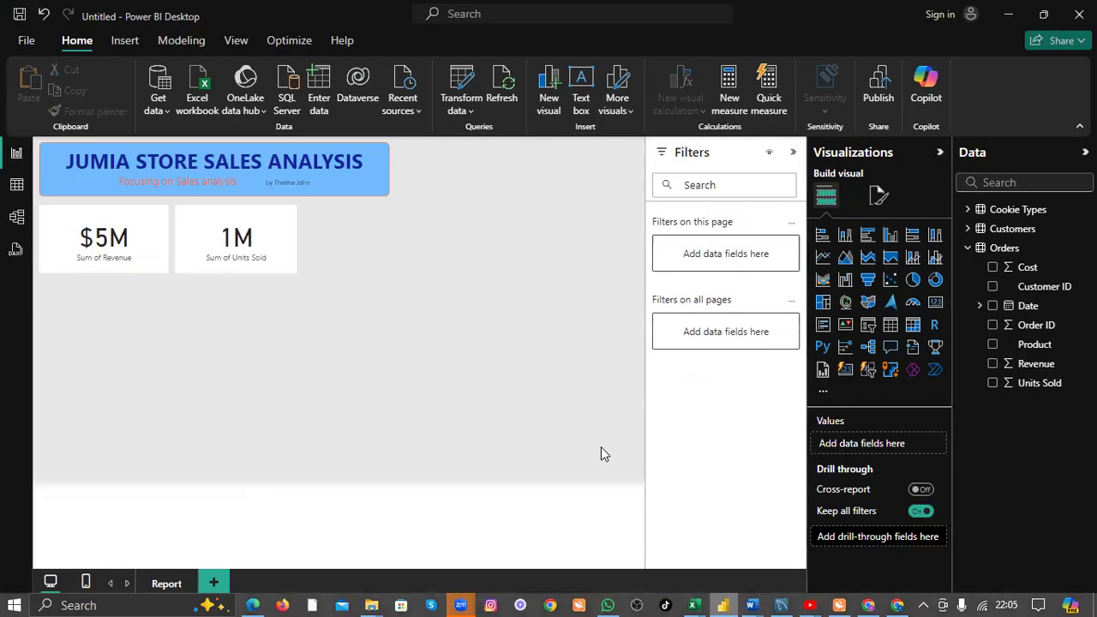
click(935, 303)
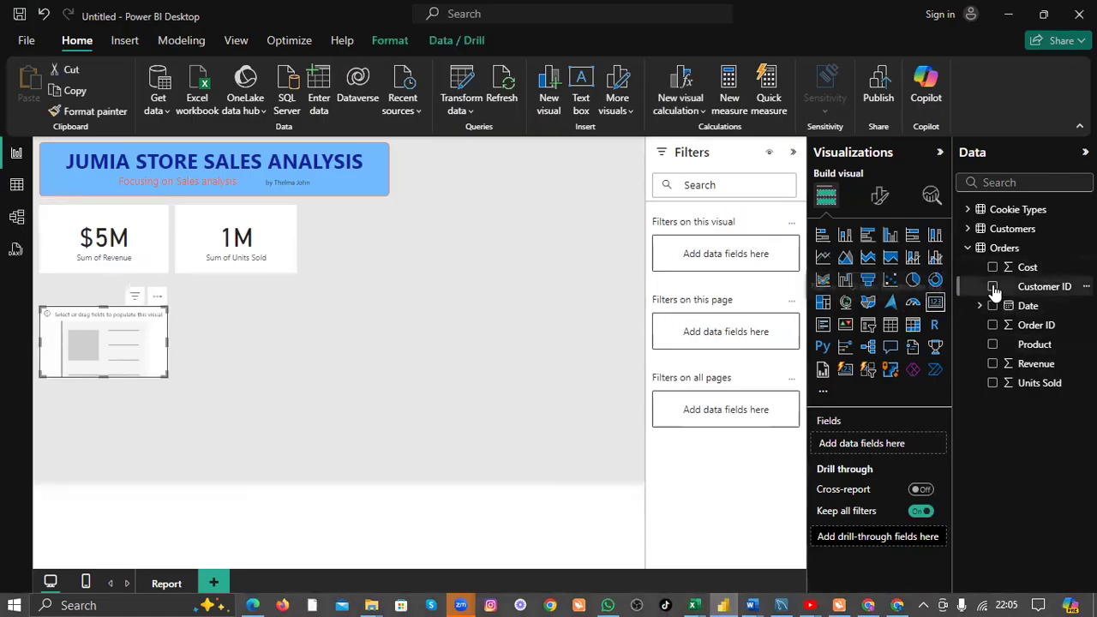
click(970, 228)
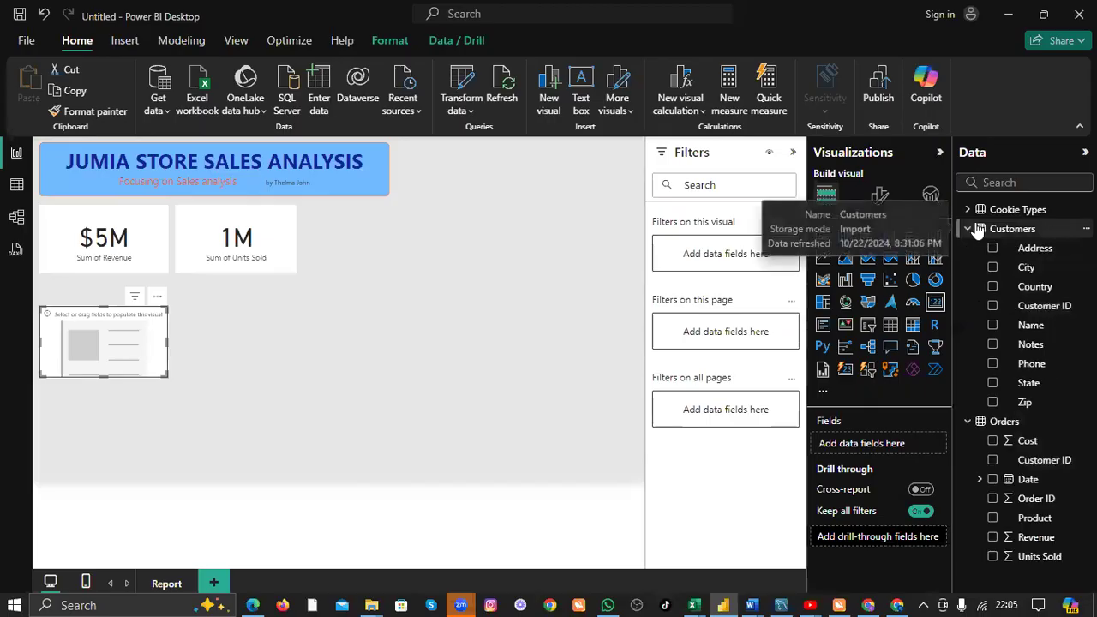
click(992, 307)
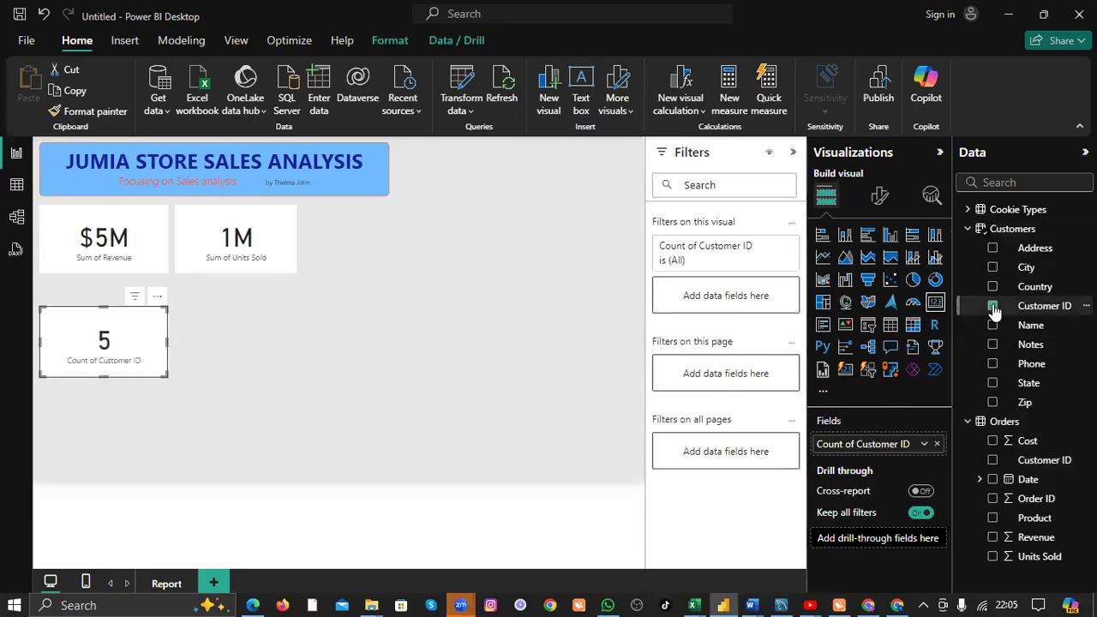
drag(132, 348, 415, 274)
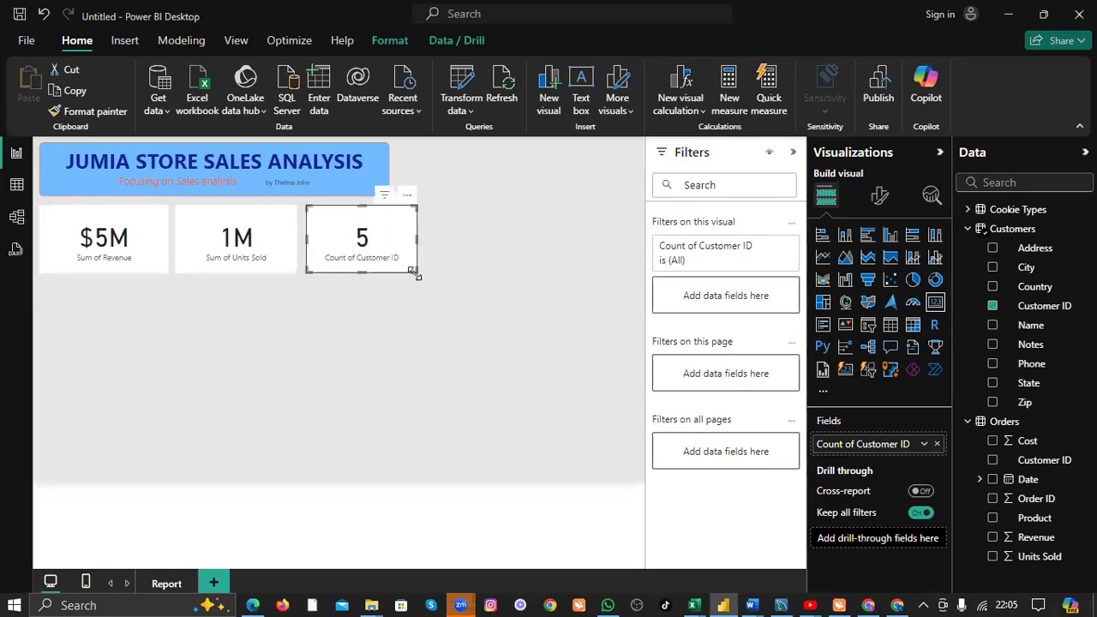
click(485, 244)
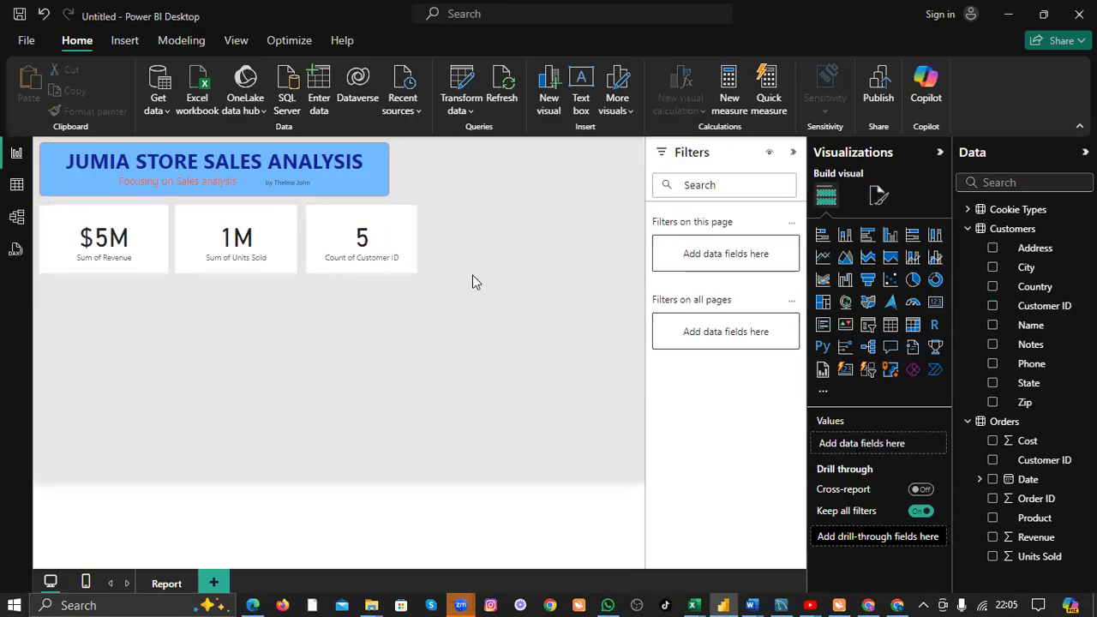
Check the KPI list in Word, and add a card in the Power BI report summing Cost from the Orders table.
mouse_move(751, 604)
click(832, 534)
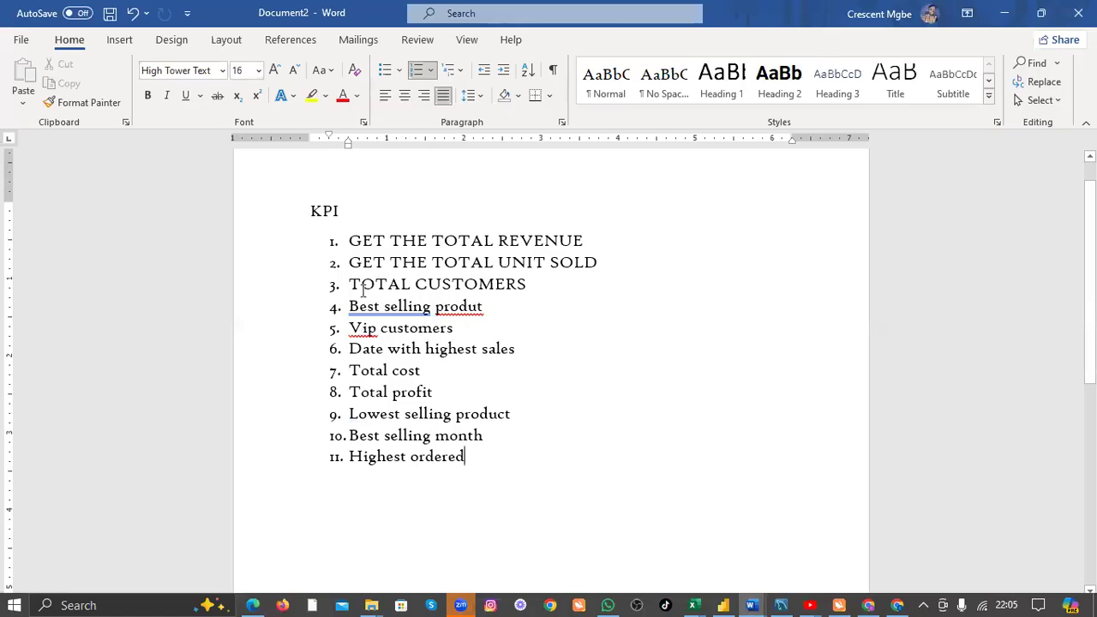
double_click(358, 377)
click(426, 368)
click(724, 601)
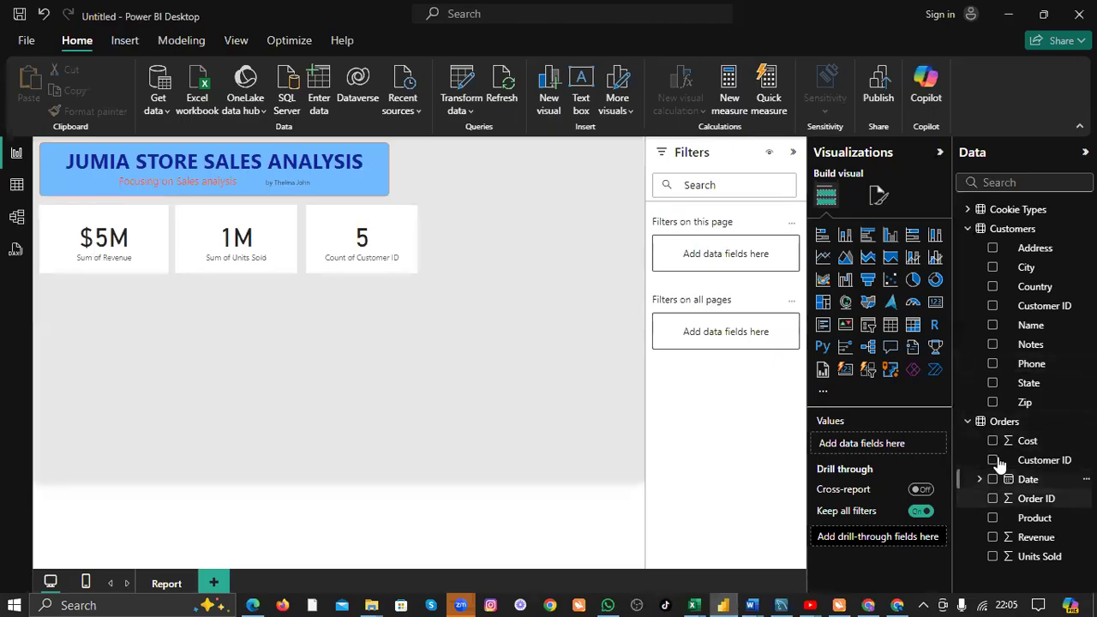
click(935, 313)
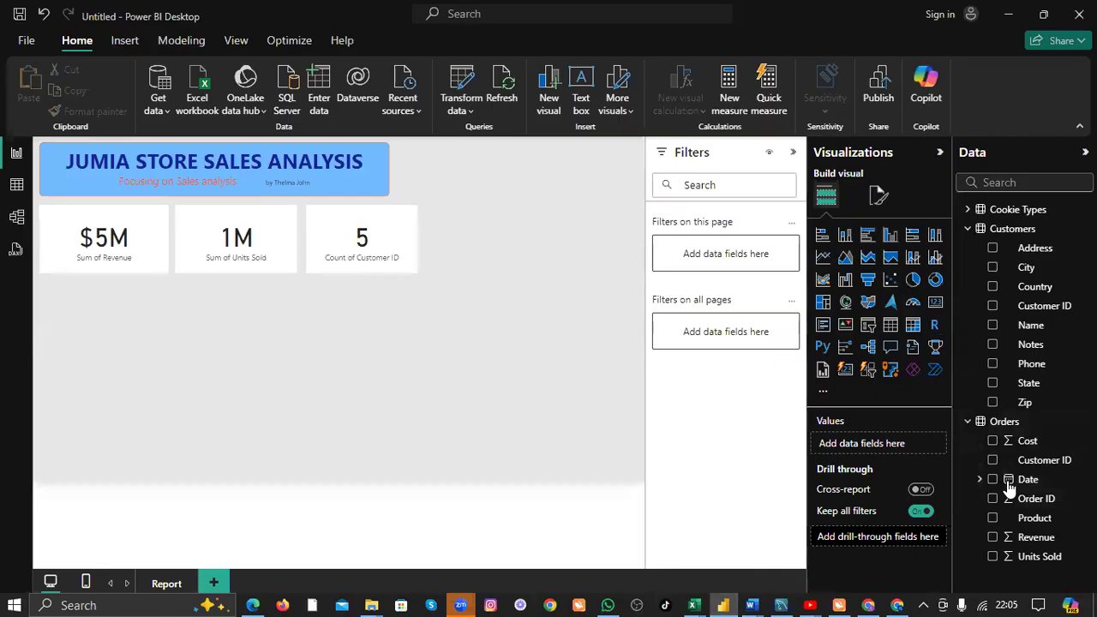
click(992, 440)
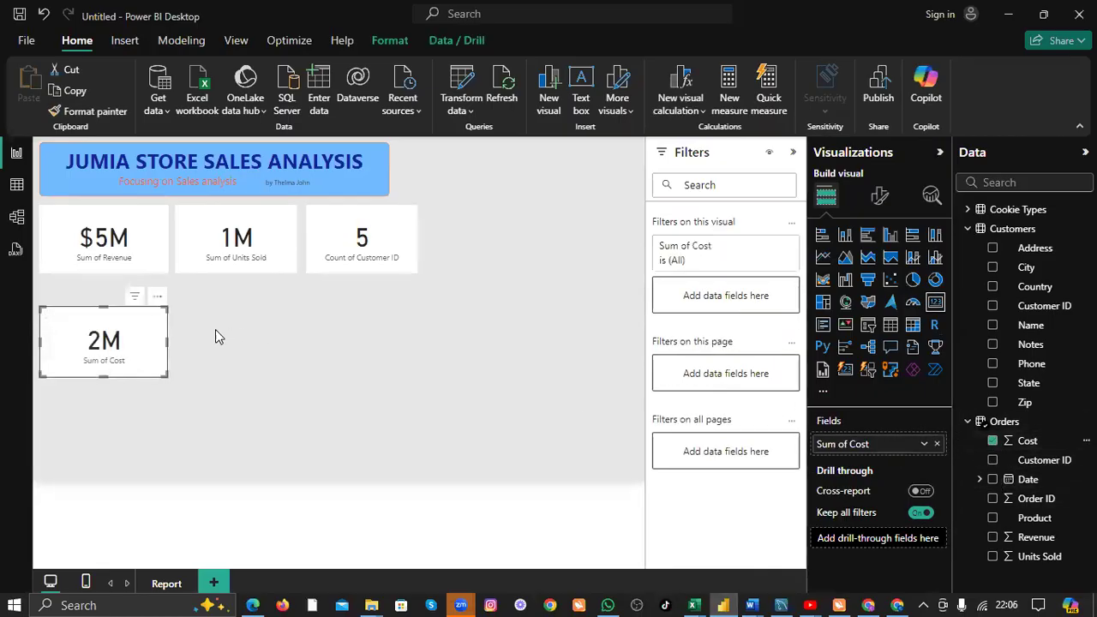
Place the Sum of Cost card beside the customer count card and shrink it to the height of the row.
drag(104, 341, 485, 244)
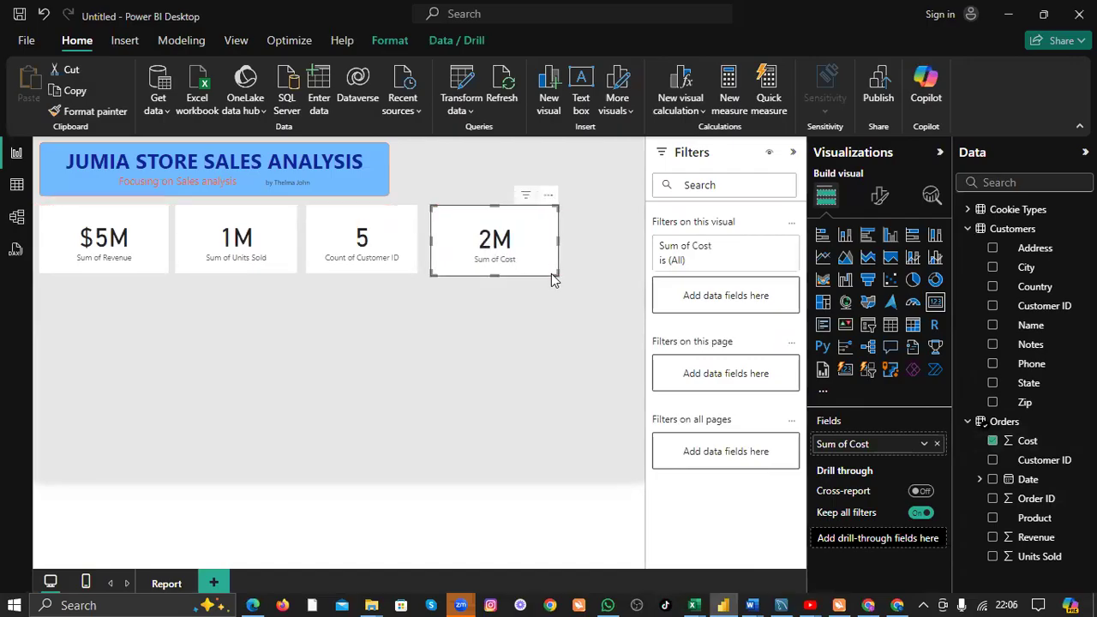
drag(553, 280, 543, 277)
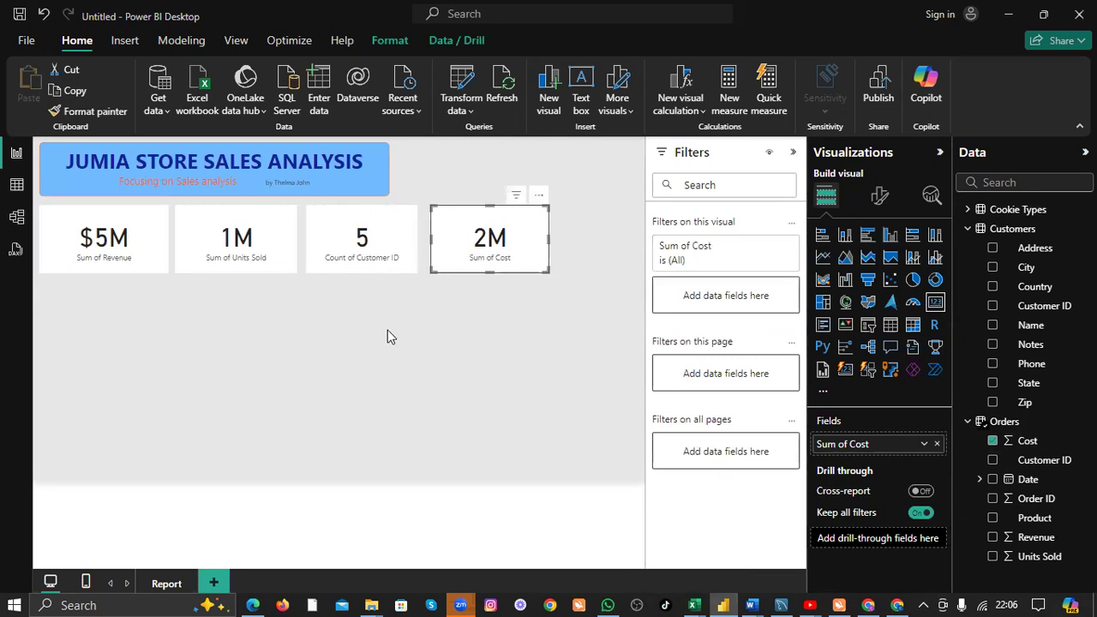
click(434, 353)
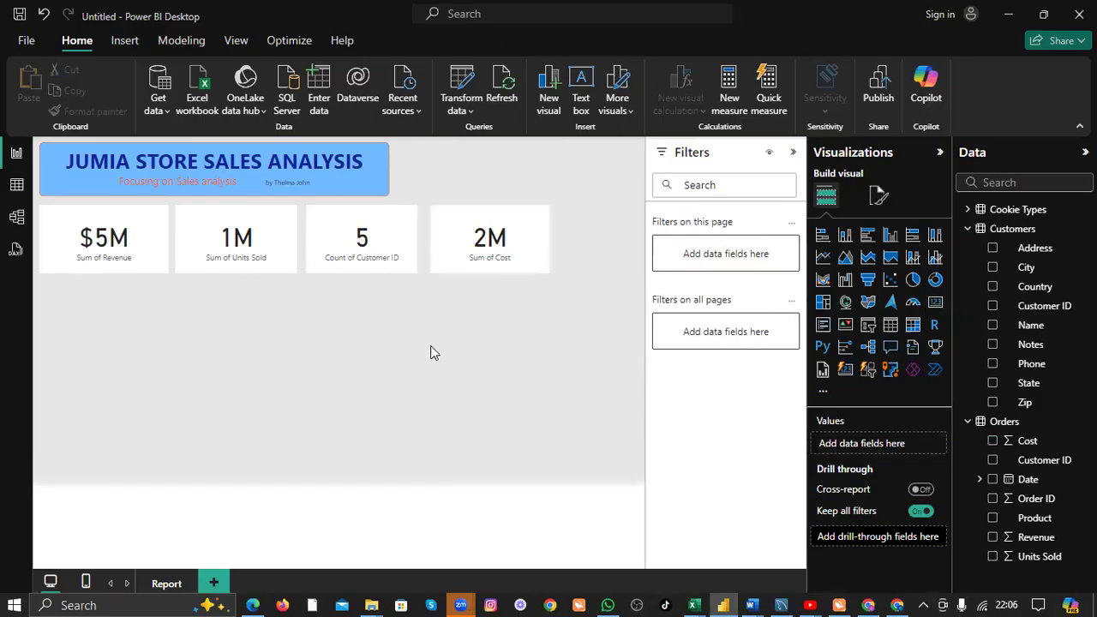
Shrink the revenue, units sold, customer count and cost cards to a matching height and close the gaps between them.
click(170, 273)
drag(170, 273, 154, 269)
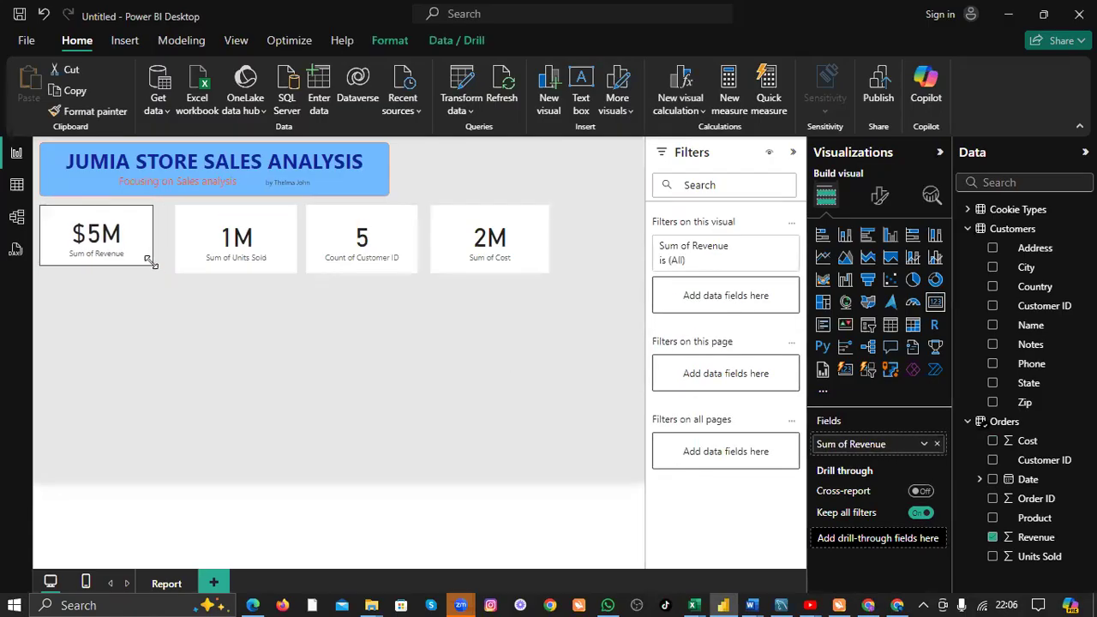
click(294, 274)
drag(289, 265, 254, 246)
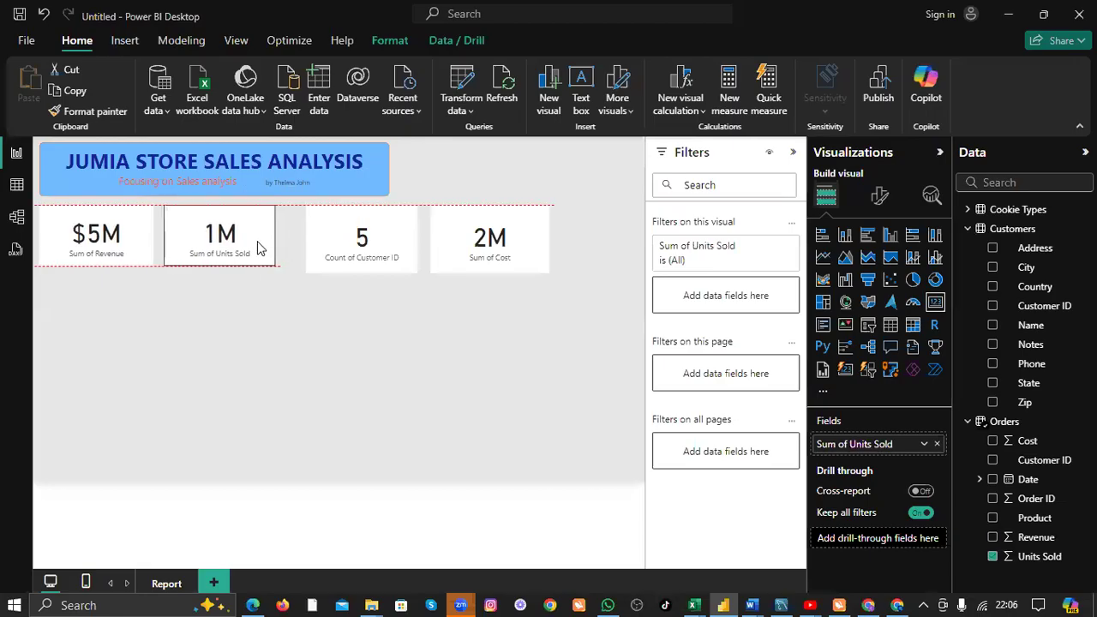
click(416, 263)
drag(416, 269, 372, 242)
click(545, 271)
drag(541, 265, 490, 240)
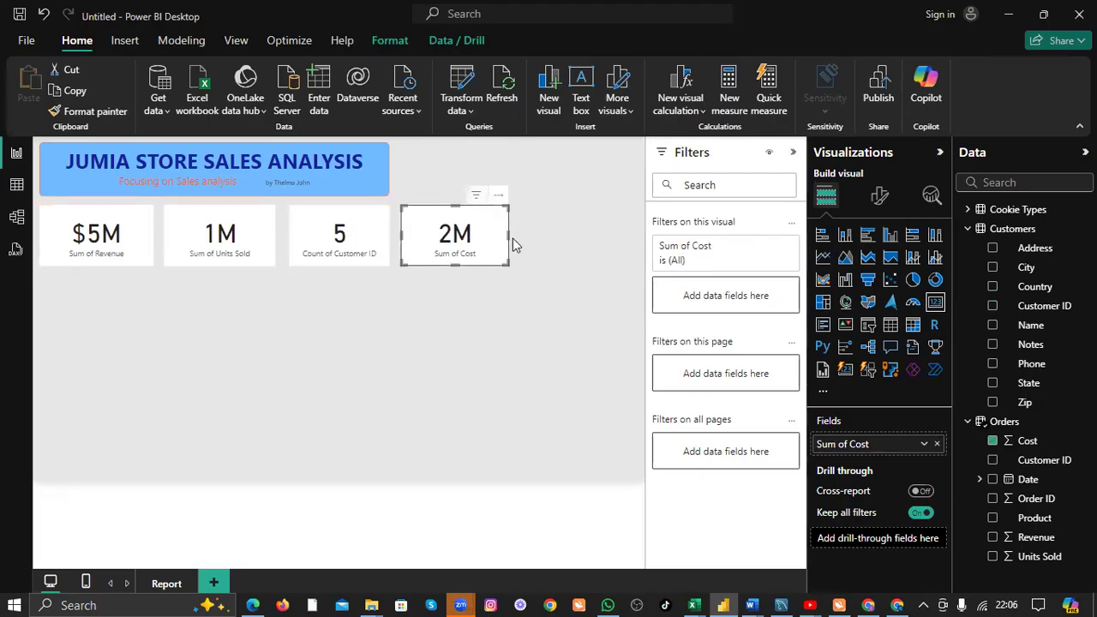
Try the Average aggregation on the revenue card's field and return it to Sum.
click(132, 234)
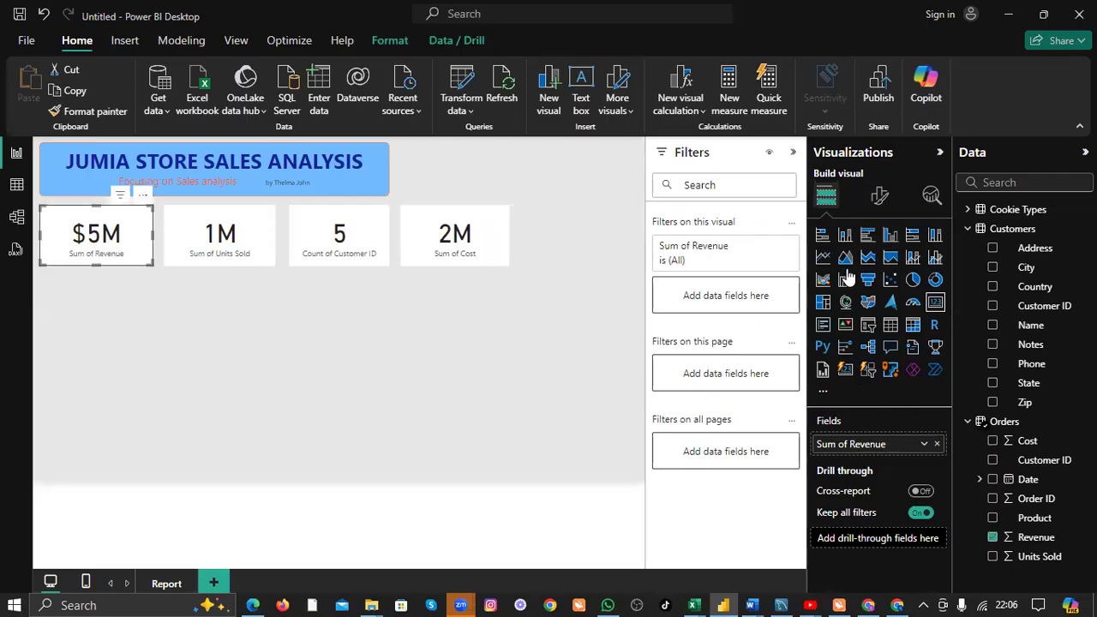
click(922, 444)
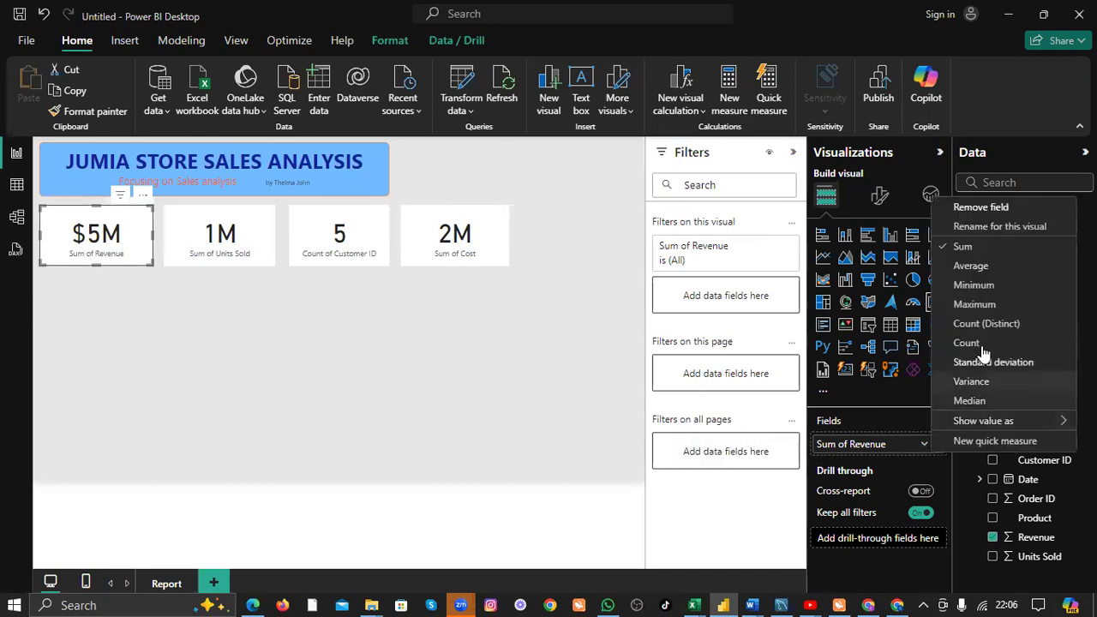
click(972, 266)
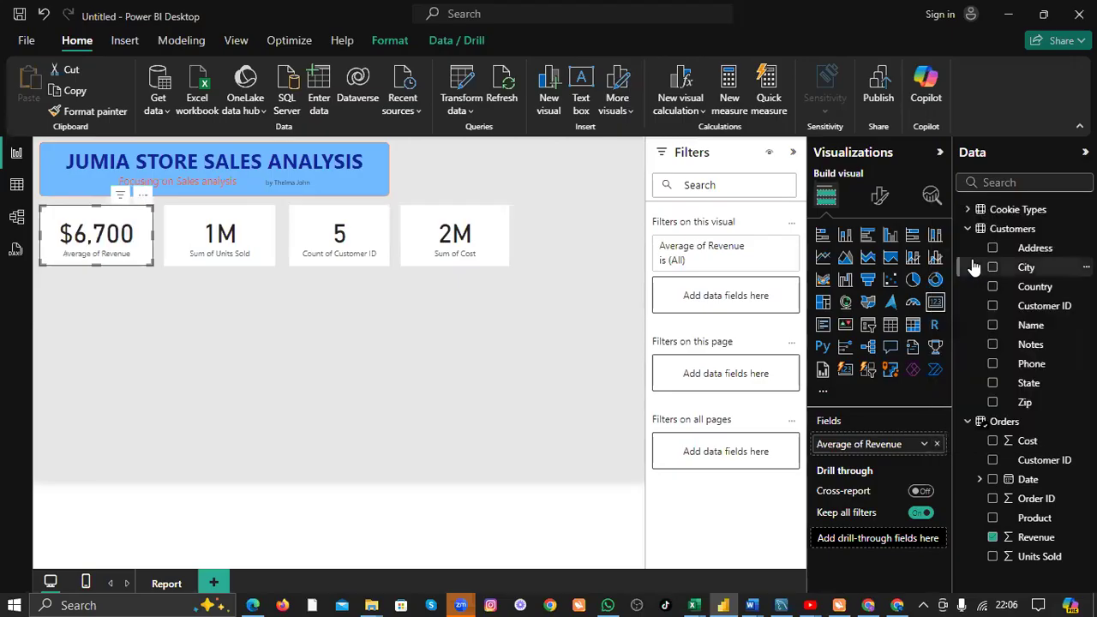
click(923, 444)
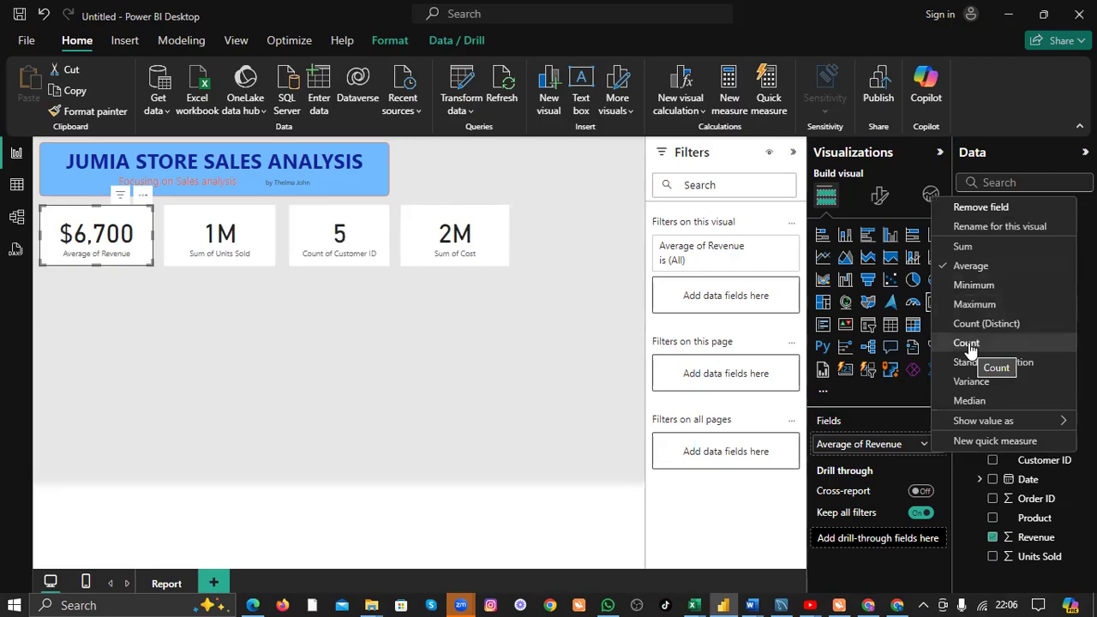
click(957, 246)
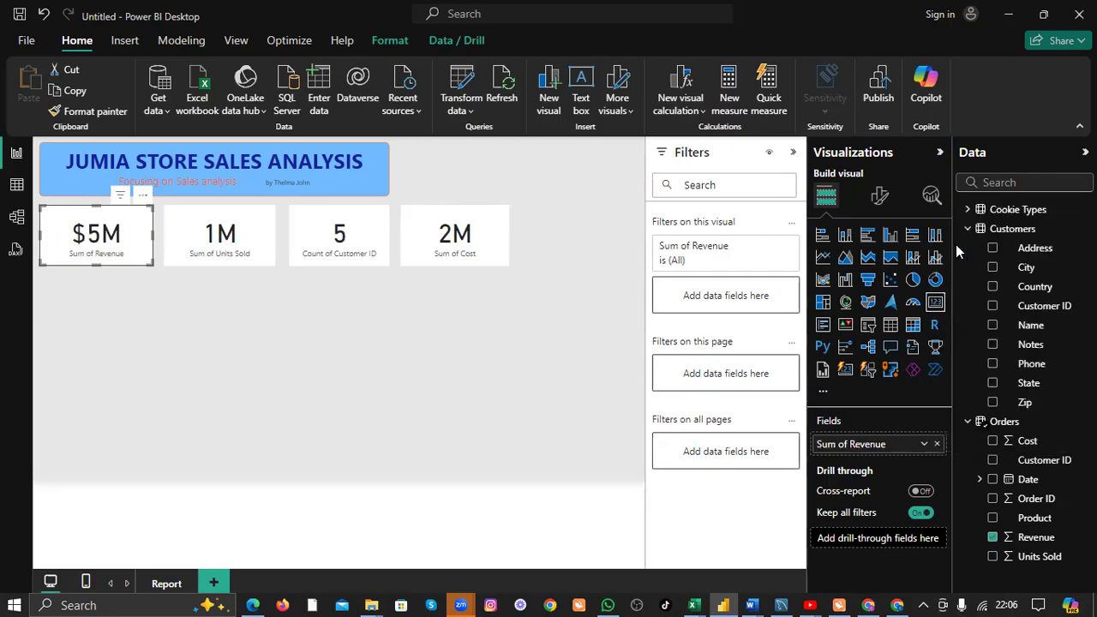
Review the revenue card's callout value formatting and turn off its category label.
click(878, 199)
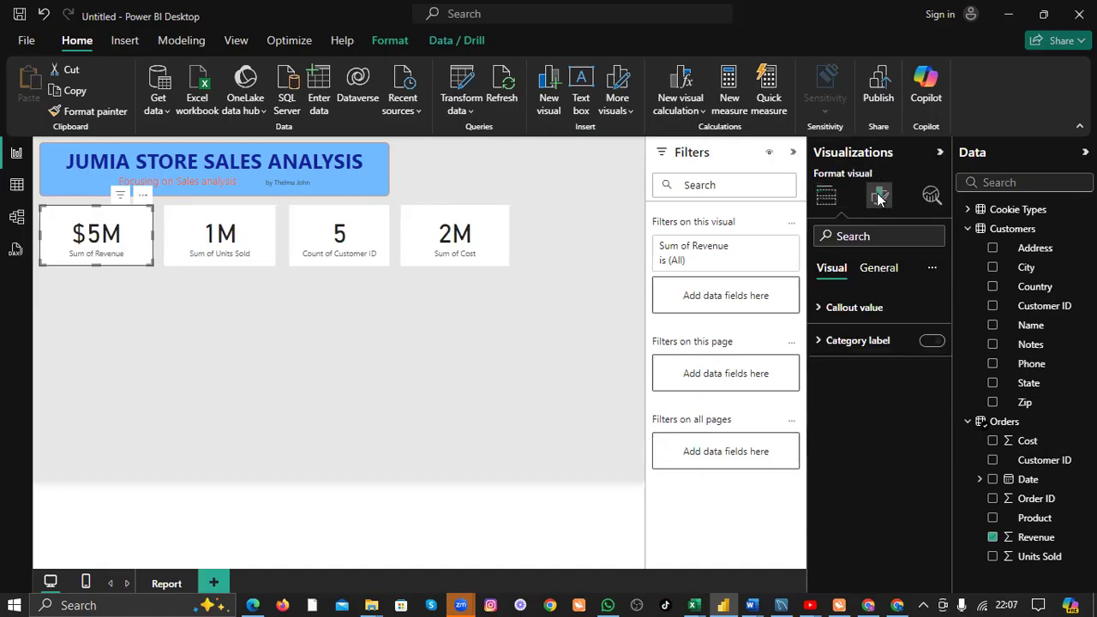
click(817, 310)
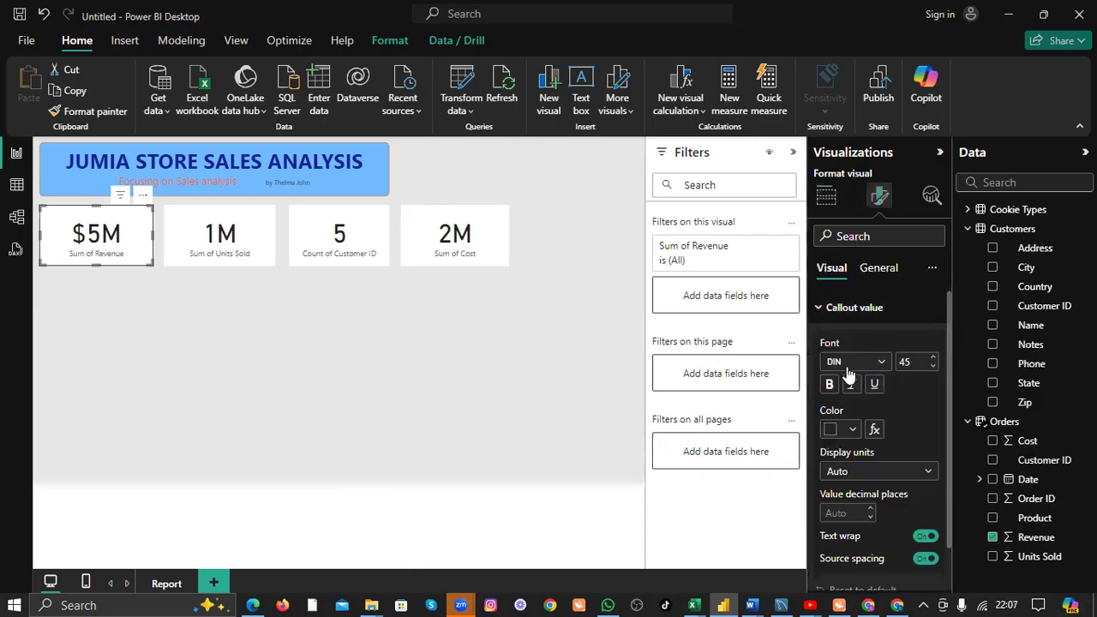
scroll(836, 351, down, 1)
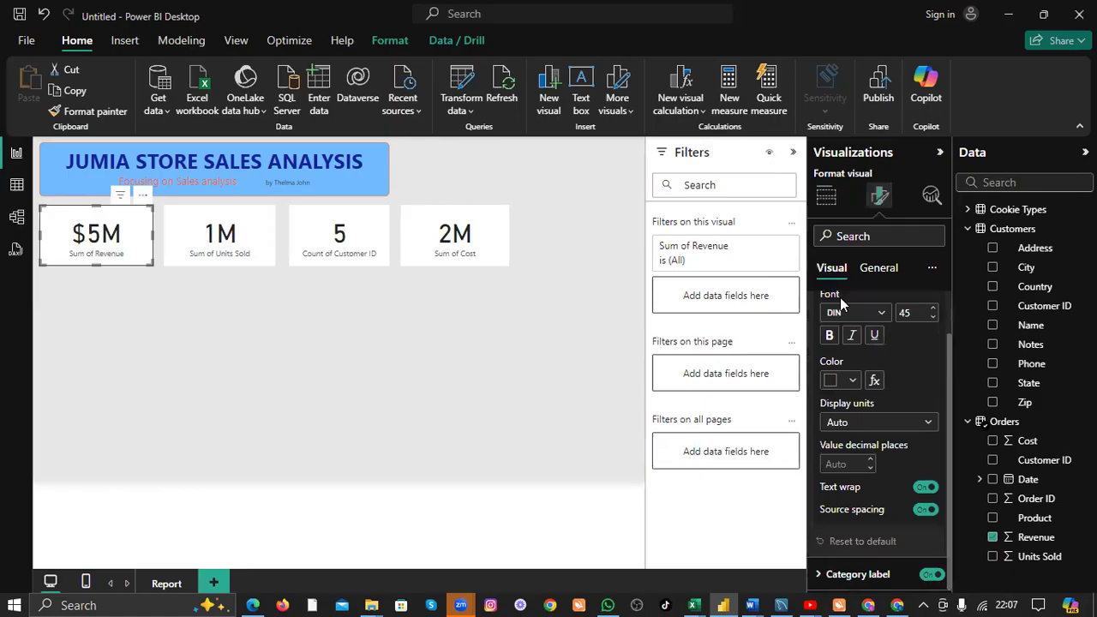
scroll(840, 300, up, 1)
click(819, 307)
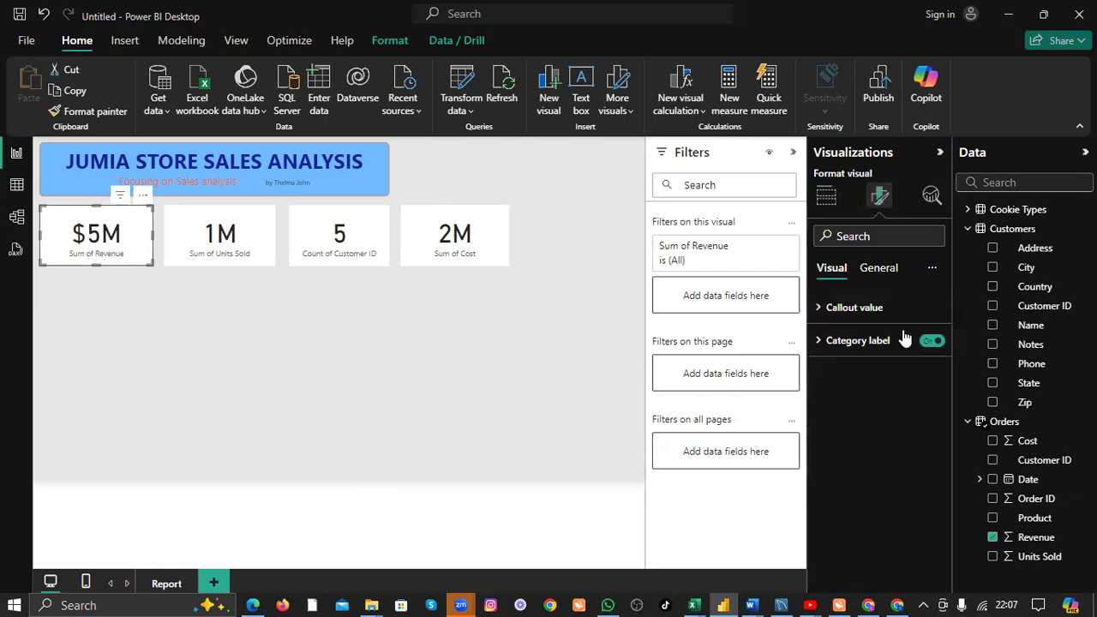
click(933, 341)
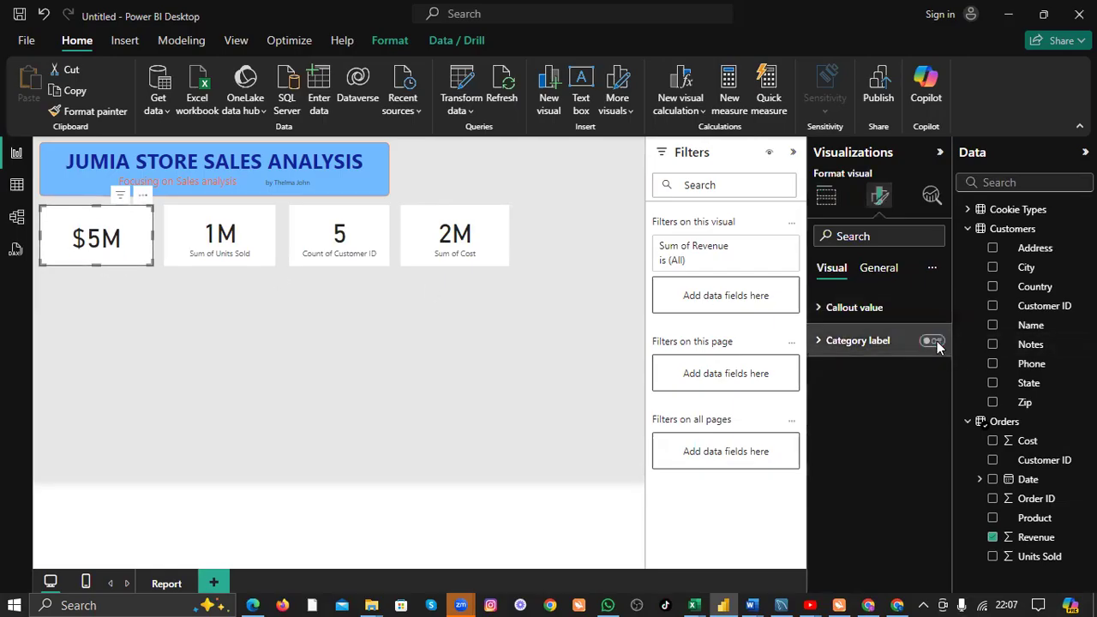
click(936, 342)
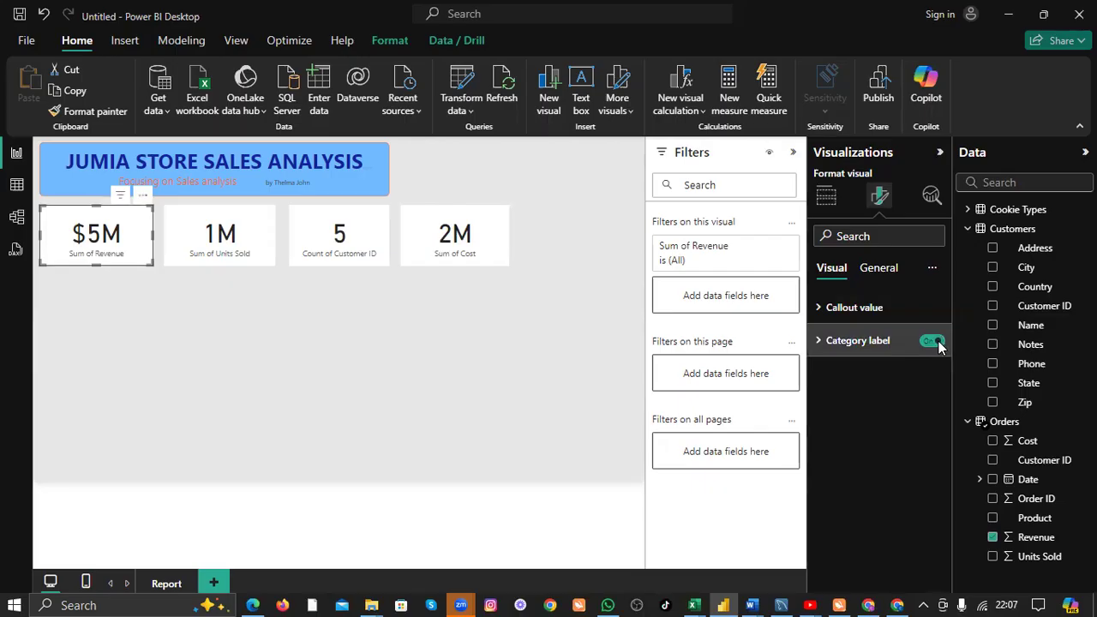
click(938, 342)
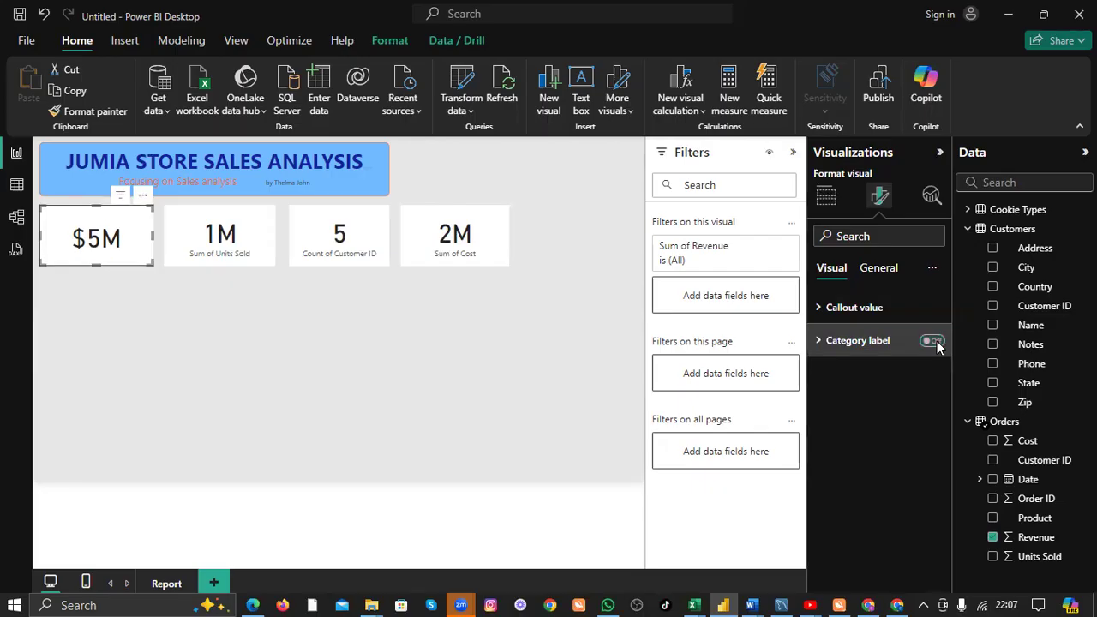
Turn on the revenue card's title and set its text to "Total Revenue".
click(878, 269)
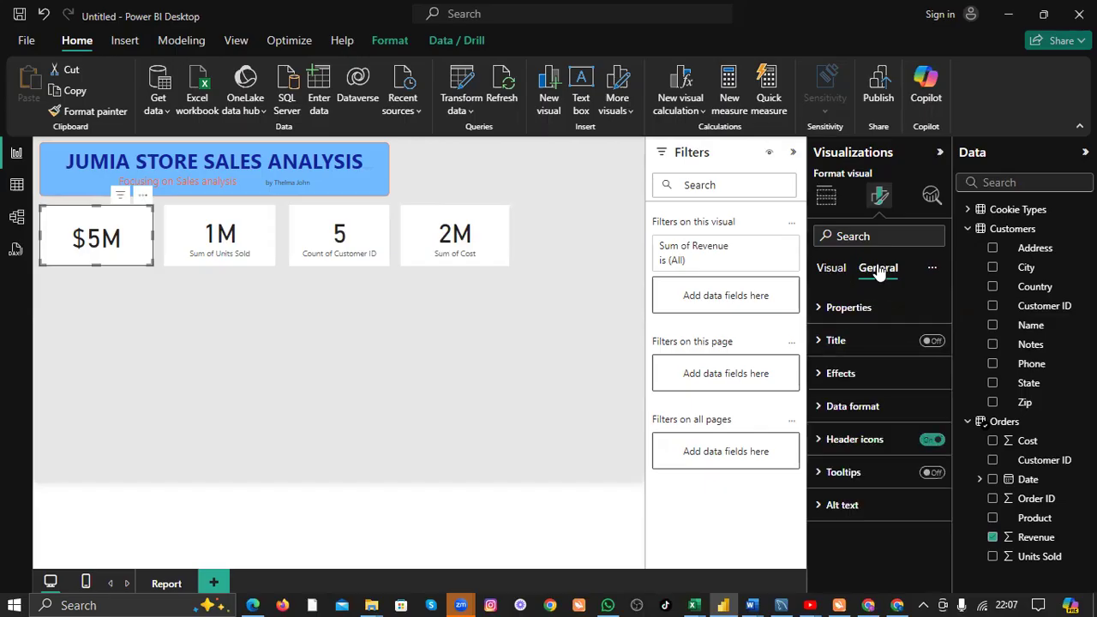
click(821, 341)
click(931, 341)
scroll(910, 342, down, 2)
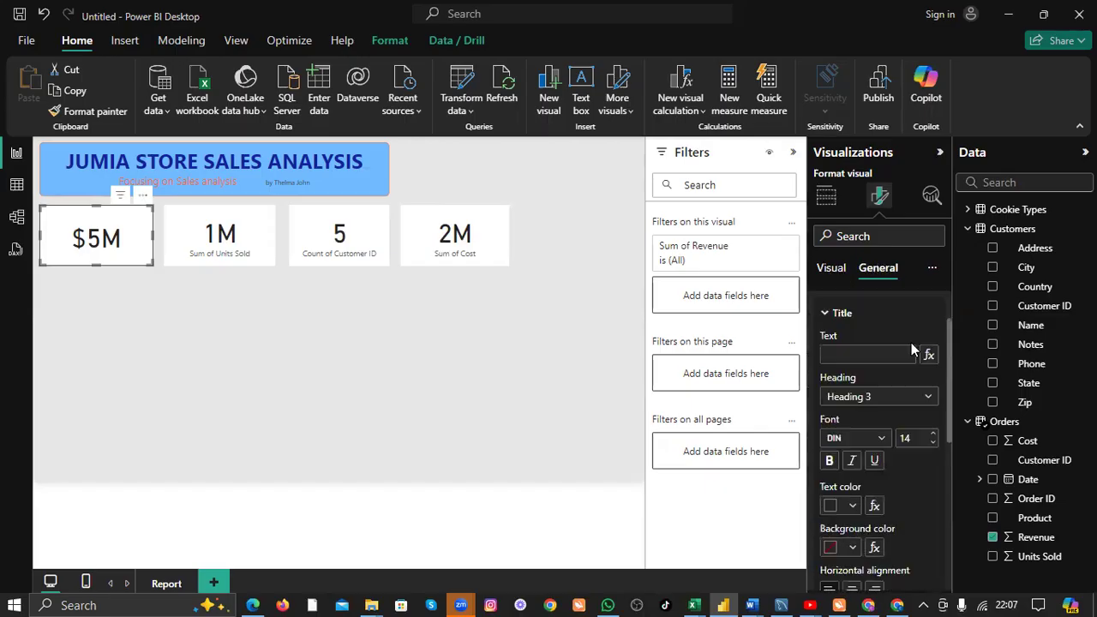
click(848, 336)
text(Total)
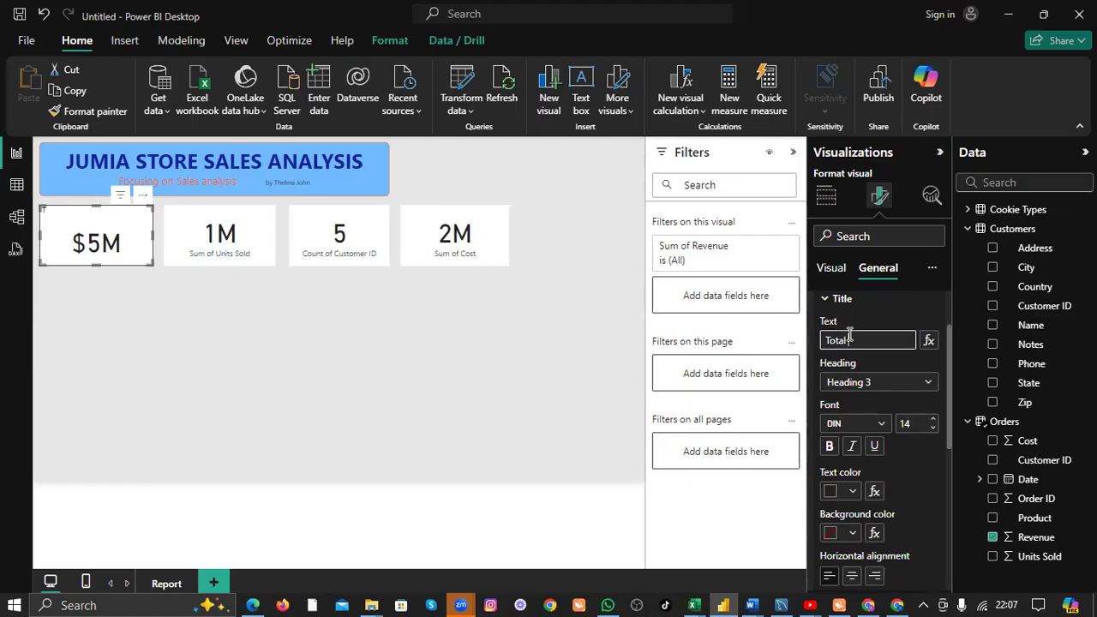
text( Revenue)
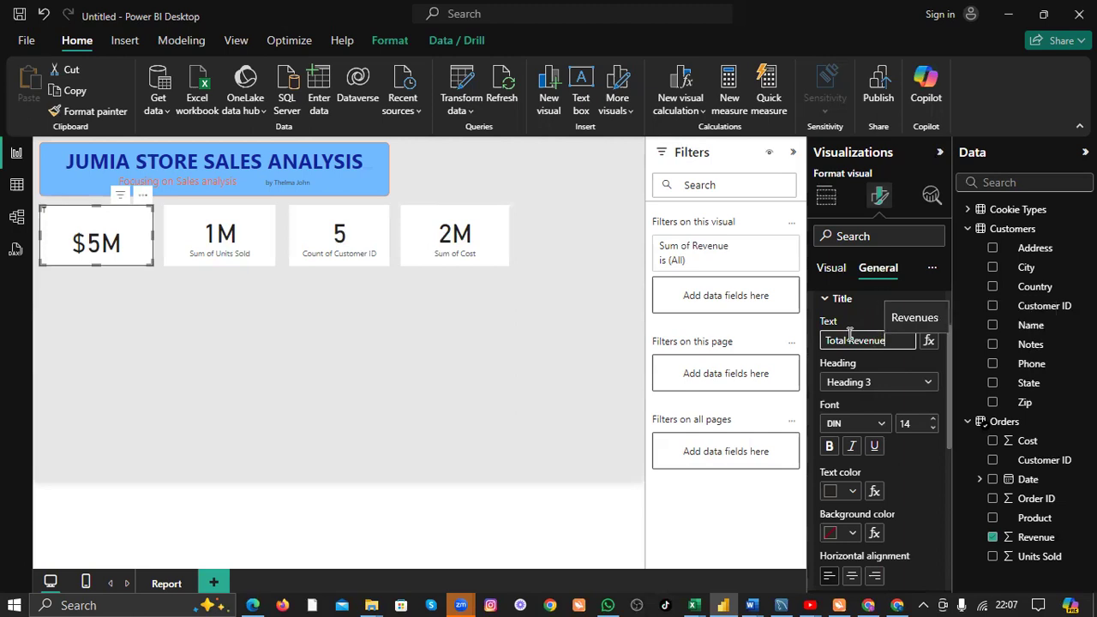
Center the revenue card's title horizontally and set its text color to red.
scroll(909, 403, down, 1)
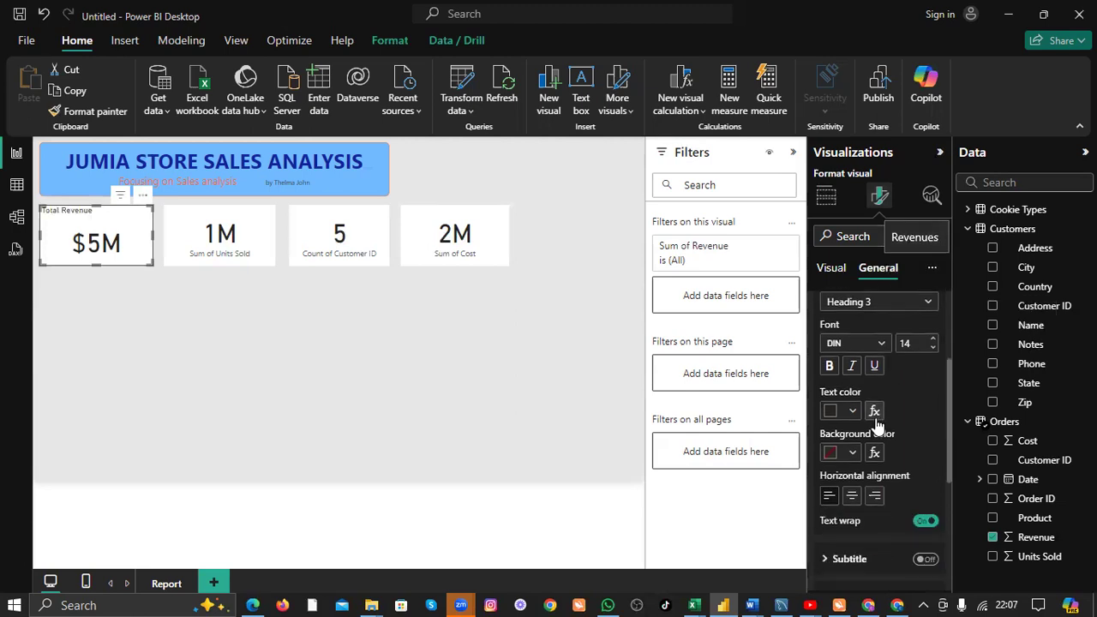
click(852, 496)
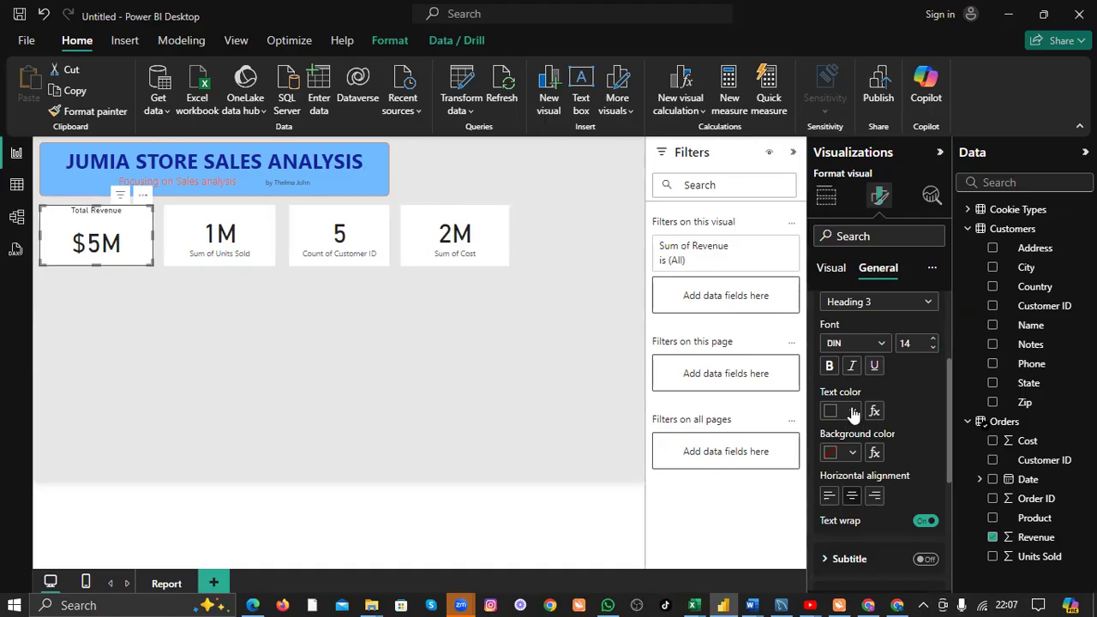
click(852, 411)
click(864, 342)
scroll(884, 426, down, 4)
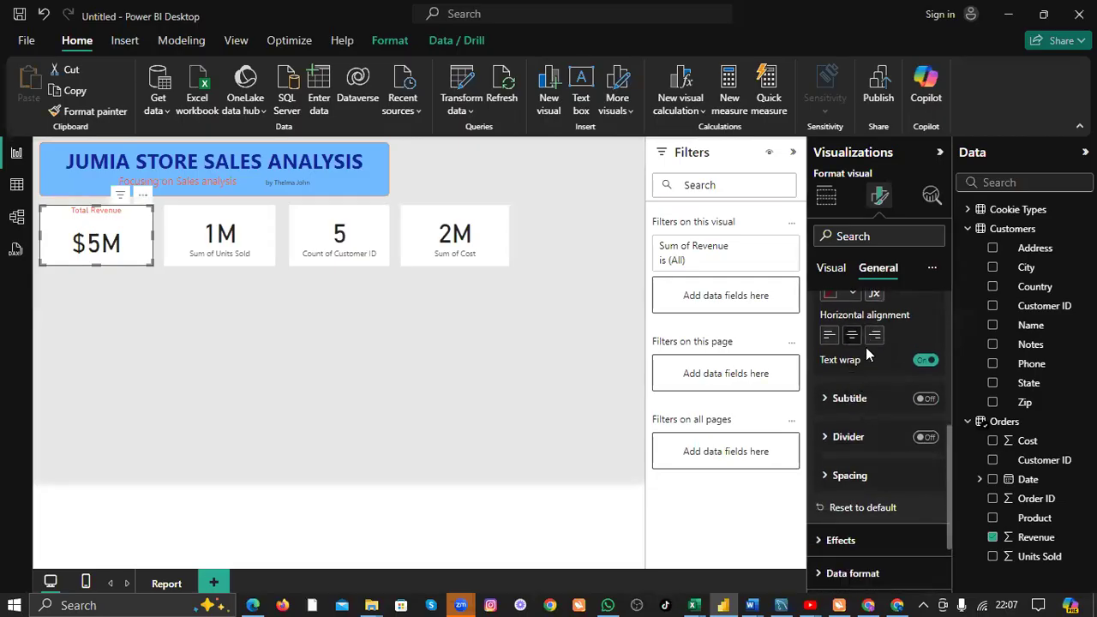
Turn on the divider under the revenue card's title and color it light blue.
click(923, 439)
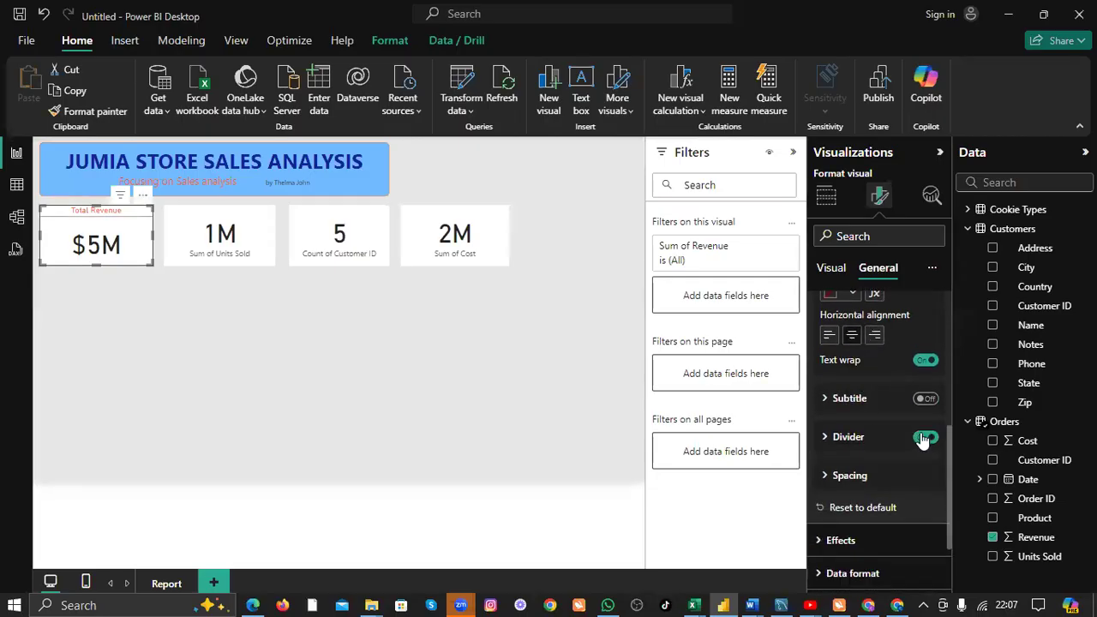
click(865, 438)
scroll(862, 424, down, 2)
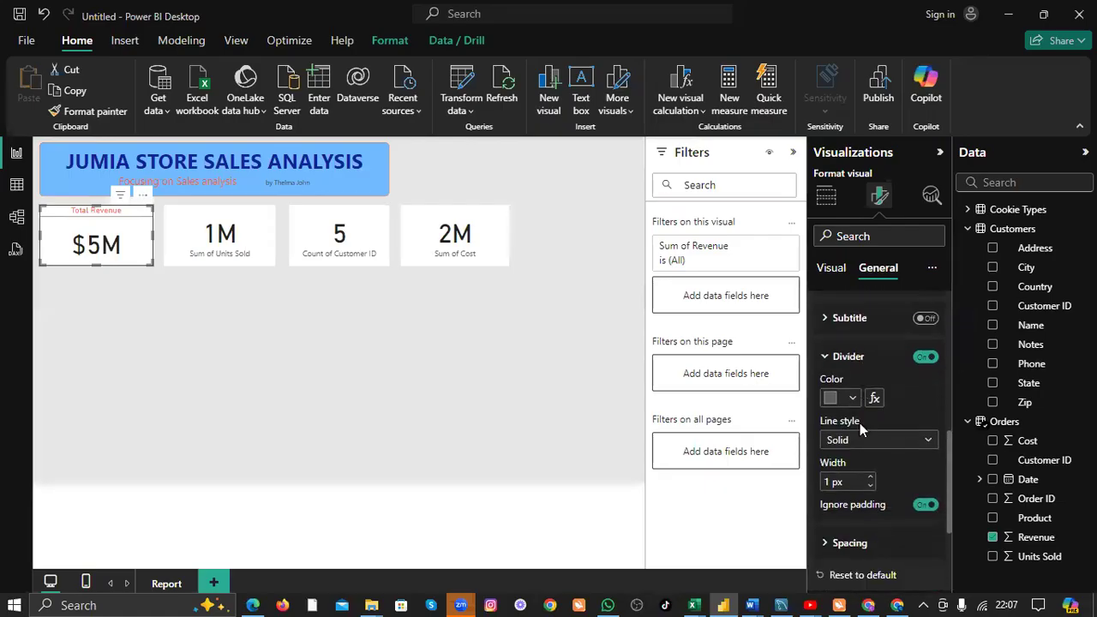
click(850, 398)
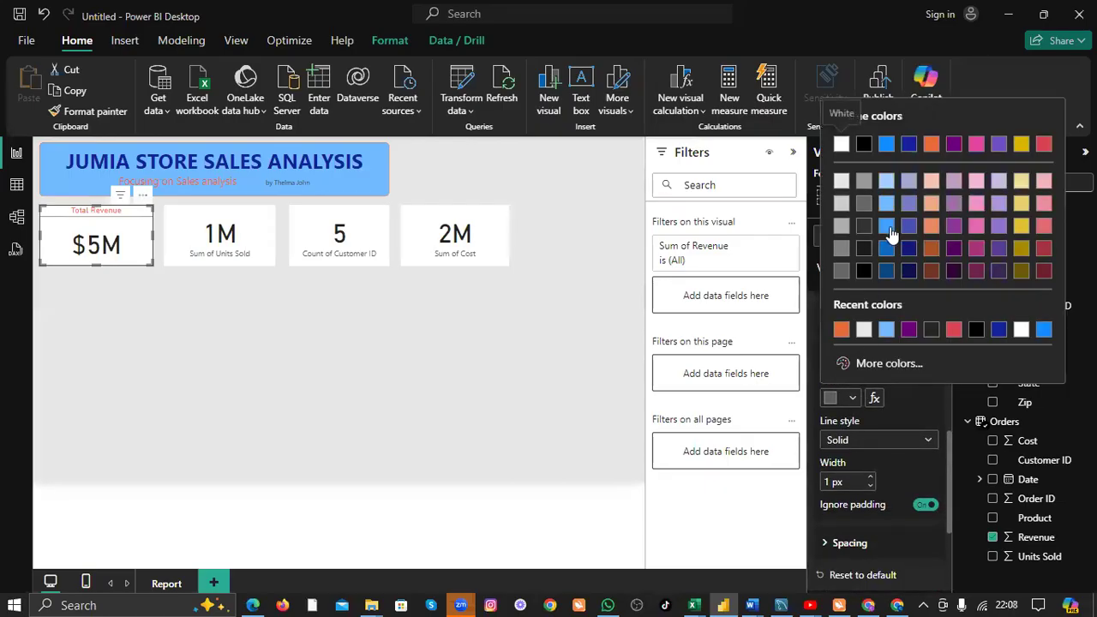
click(886, 330)
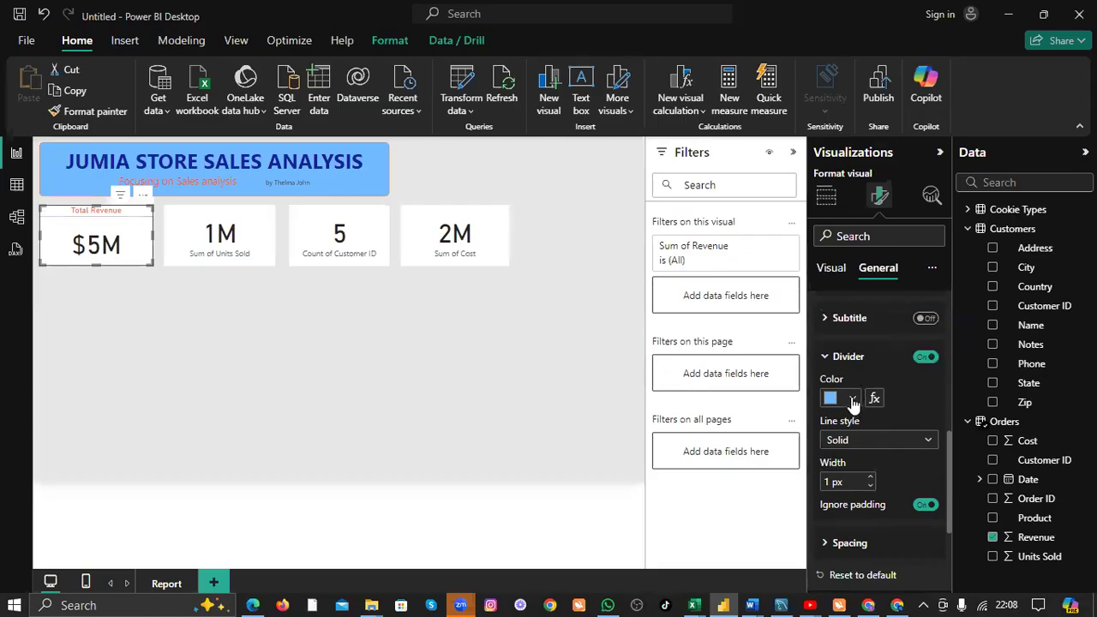
scroll(853, 403, down, 4)
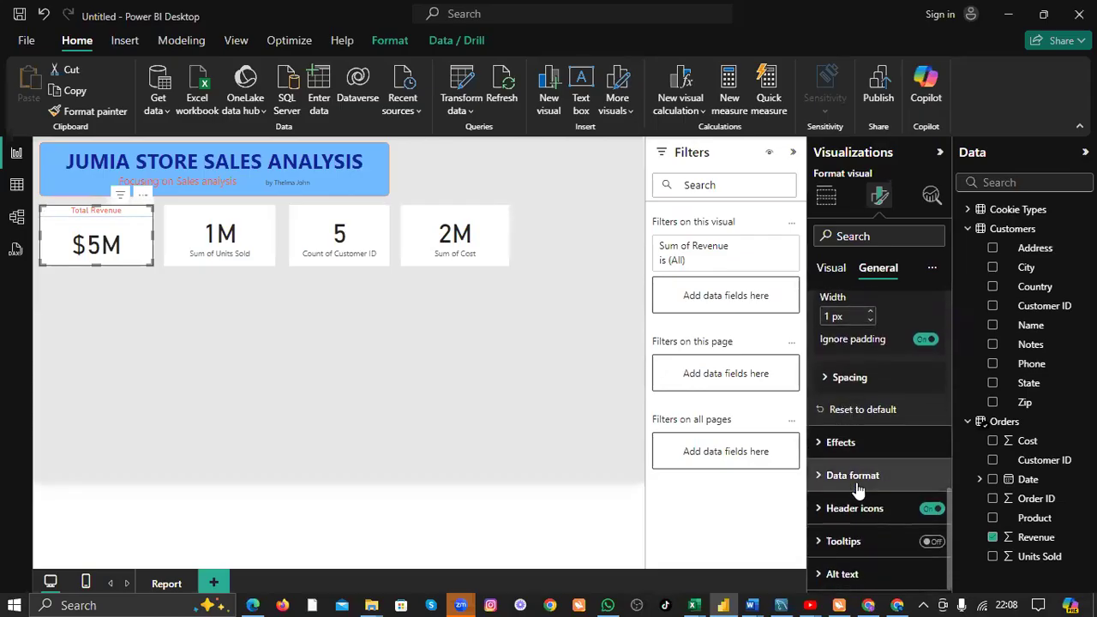
scroll(848, 411, up, 5)
scroll(840, 369, down, 5)
scroll(840, 383, up, 2)
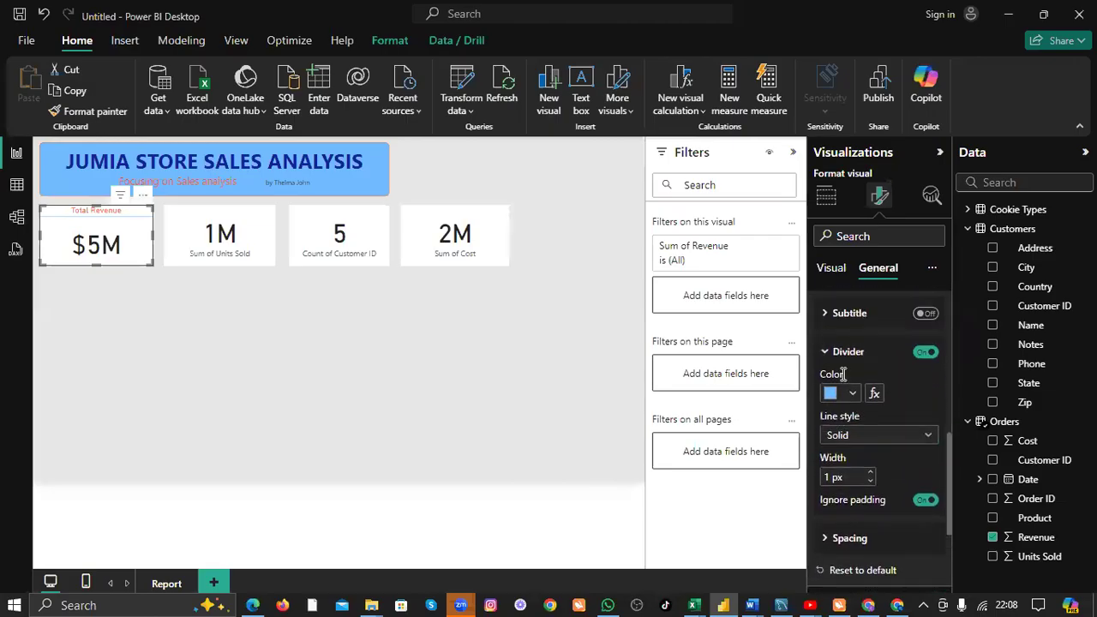
click(824, 353)
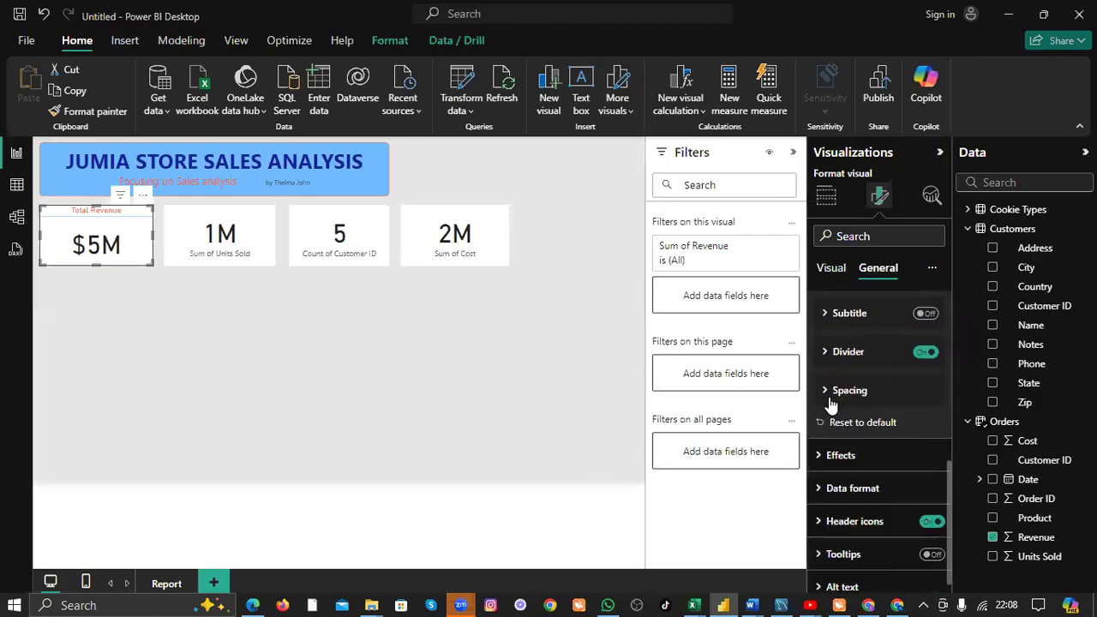
Turn on the revenue card's visual border with 10 px rounded corners and an orange color.
click(815, 459)
scroll(861, 411, down, 4)
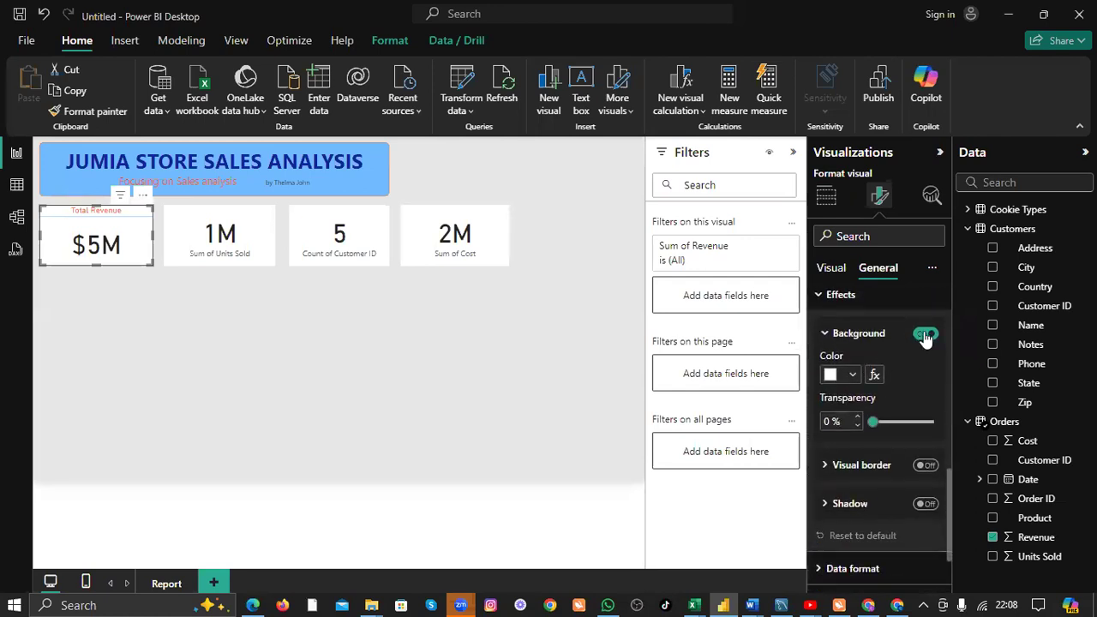
scroll(893, 440, down, 2)
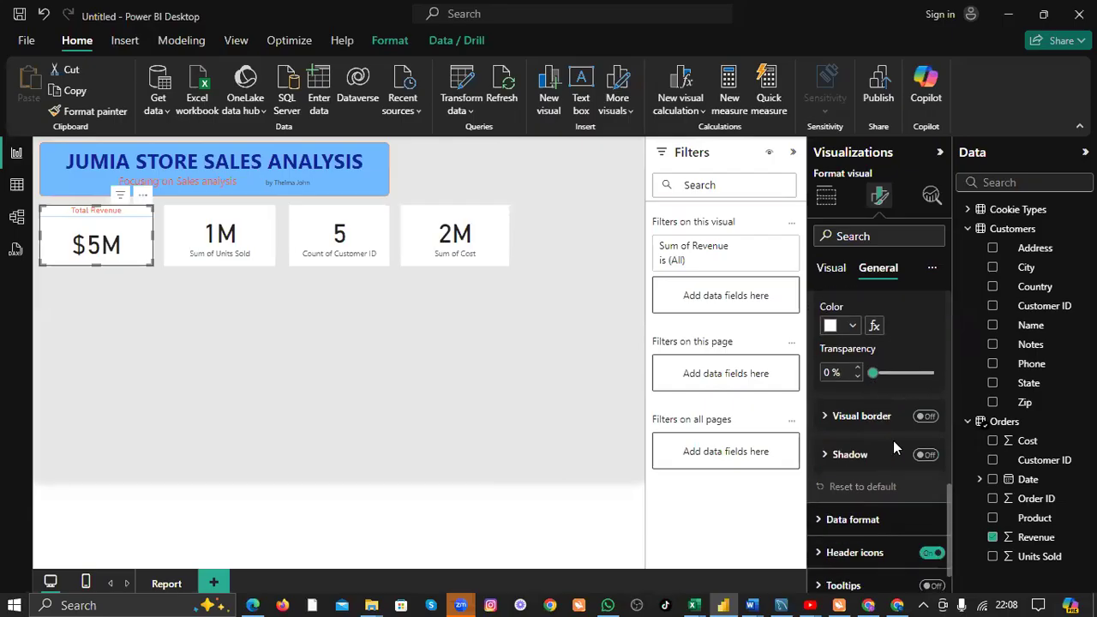
click(923, 385)
click(824, 385)
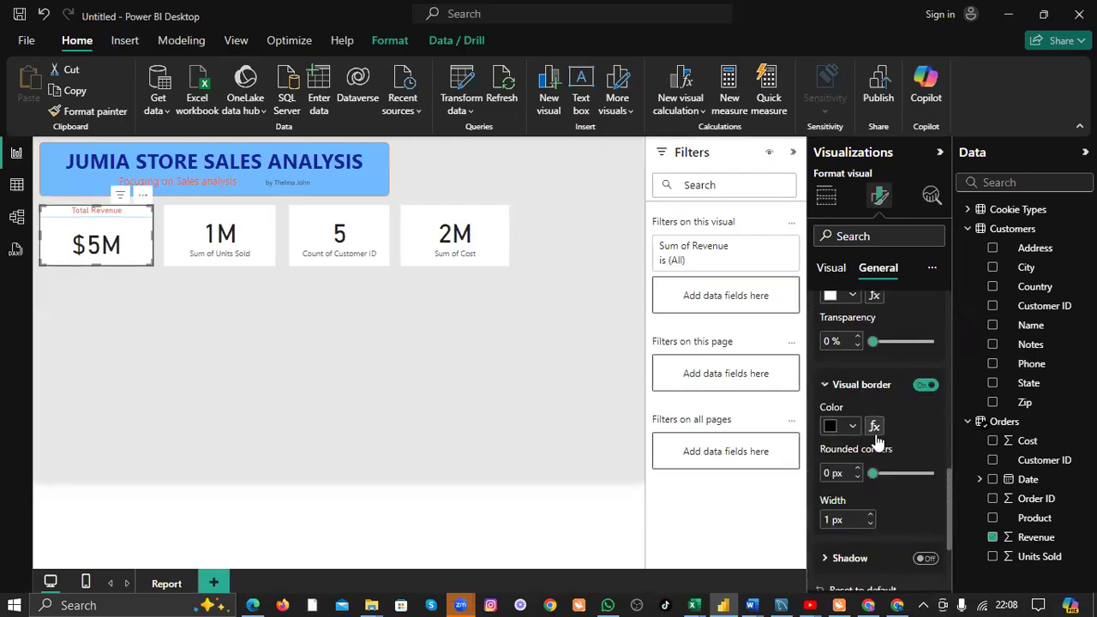
drag(874, 474, 892, 474)
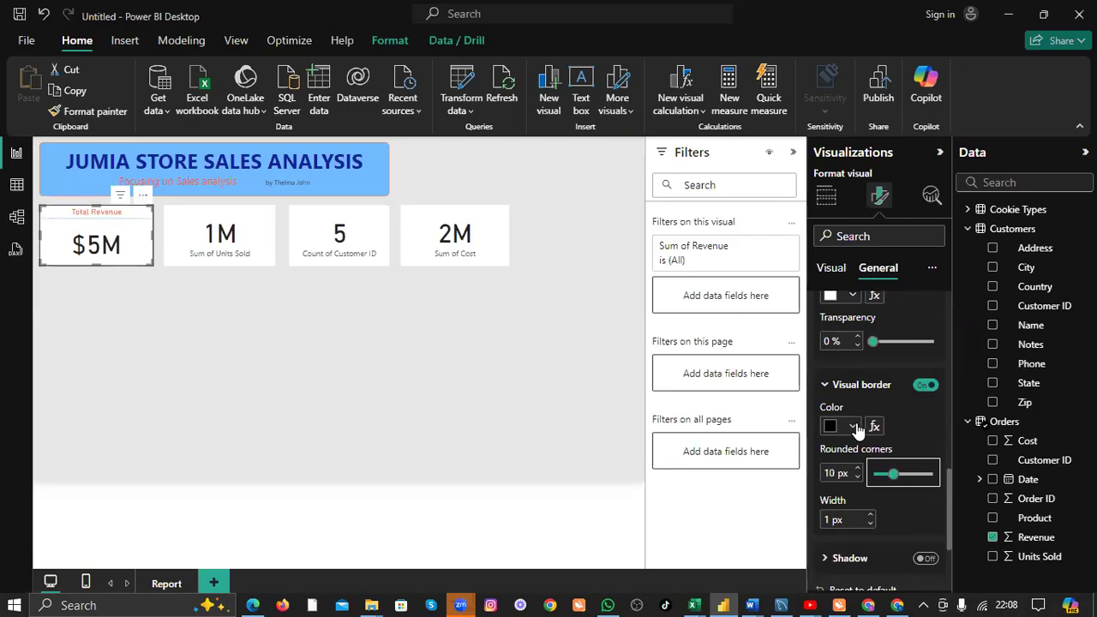
click(854, 425)
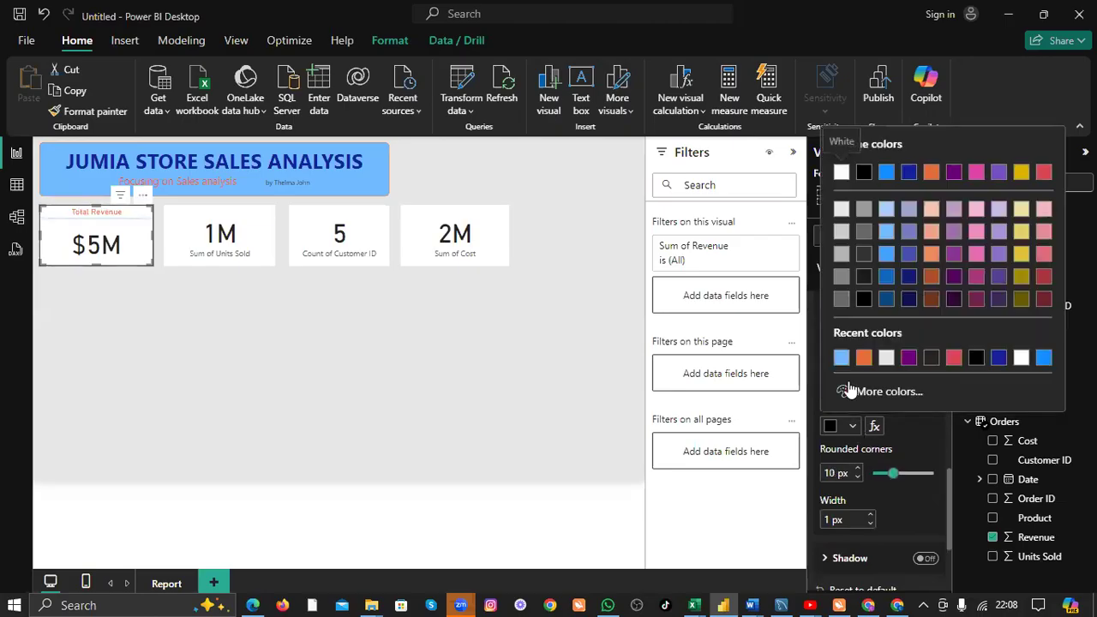
click(863, 358)
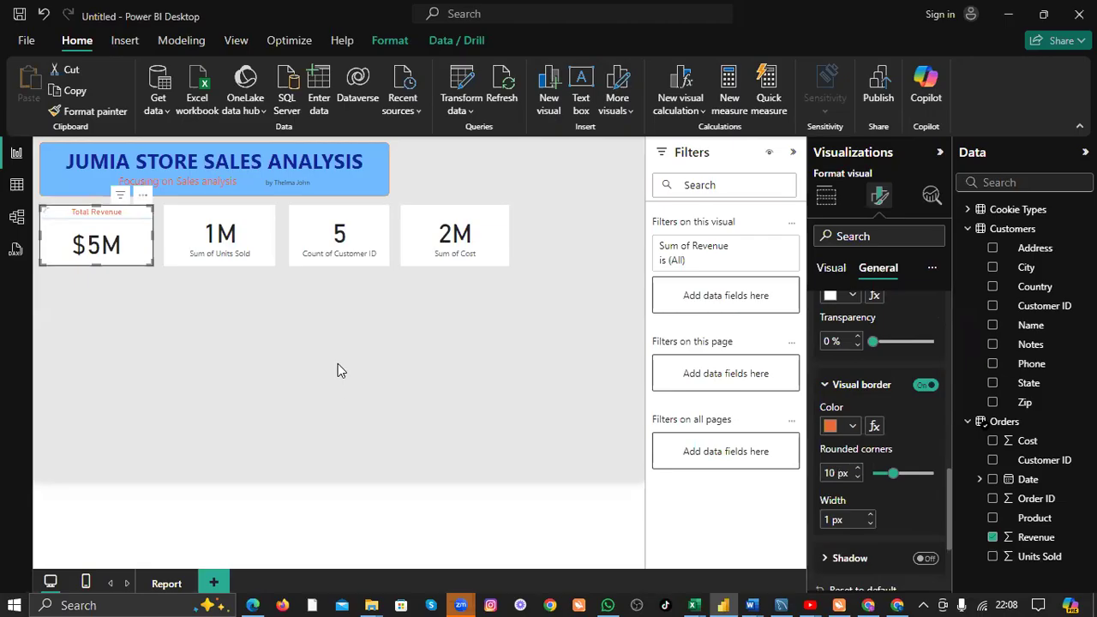
click(338, 363)
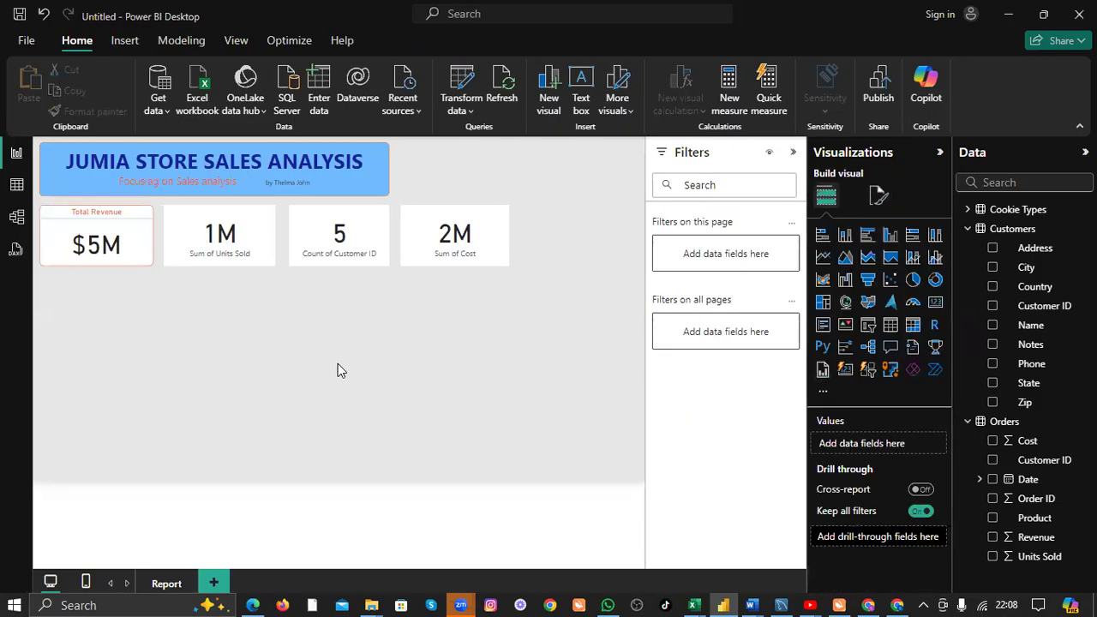
Turn on the shadow effect for the revenue card.
click(137, 241)
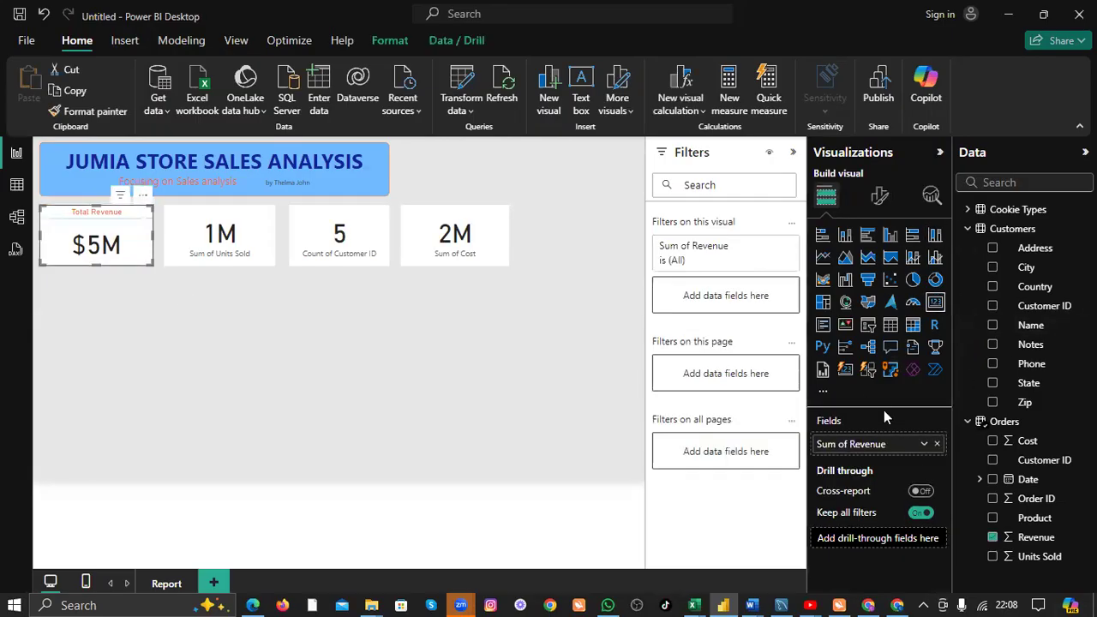
click(879, 197)
click(878, 268)
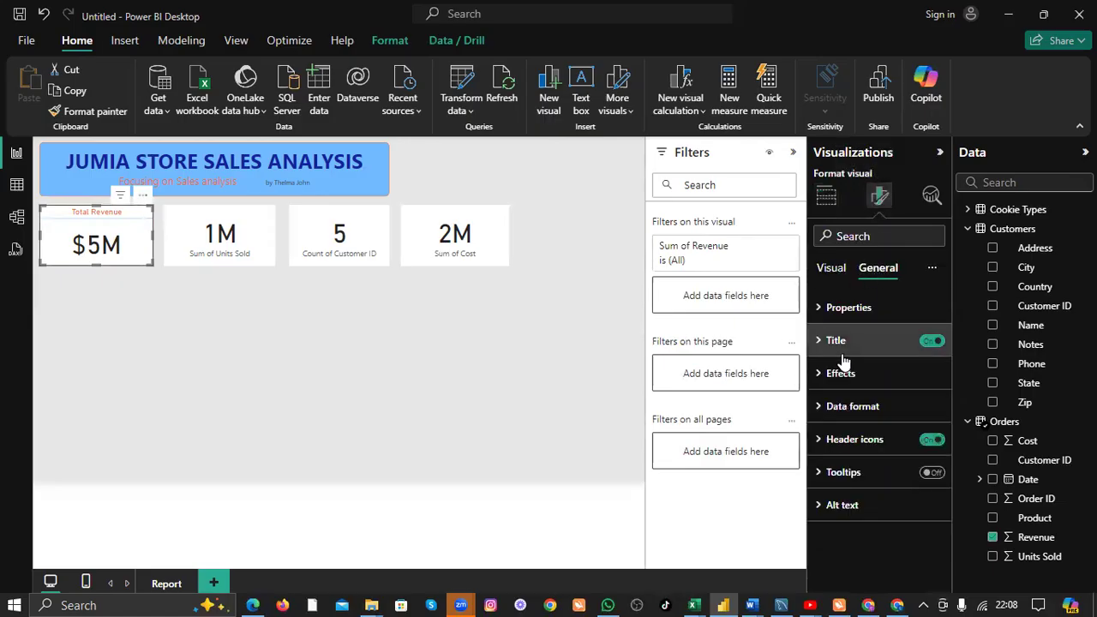
click(819, 373)
scroll(896, 425, down, 2)
click(922, 465)
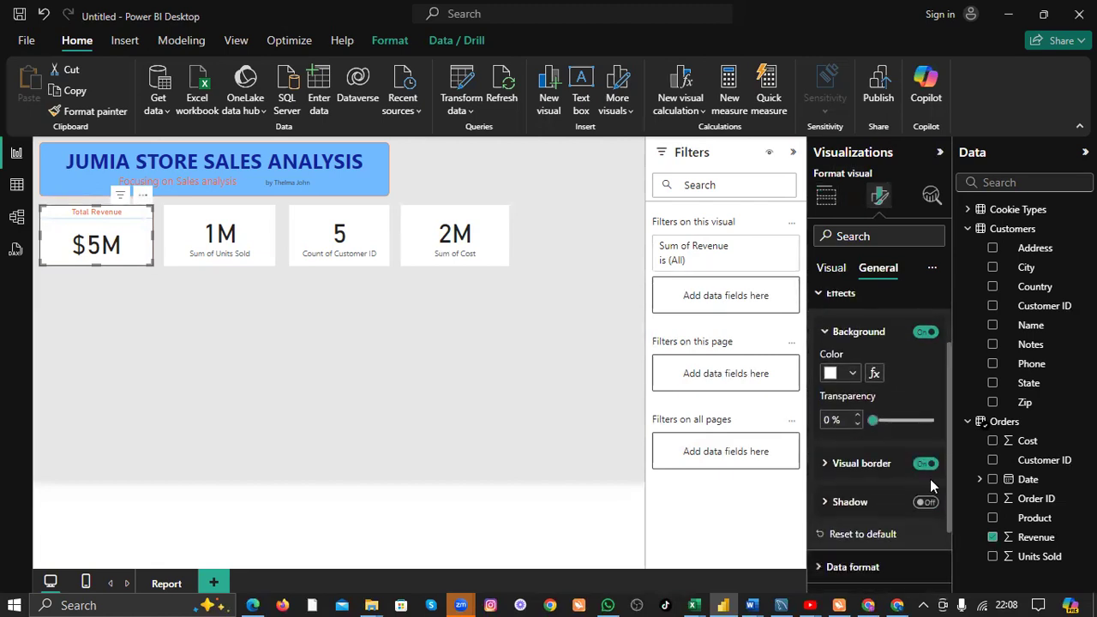
click(376, 387)
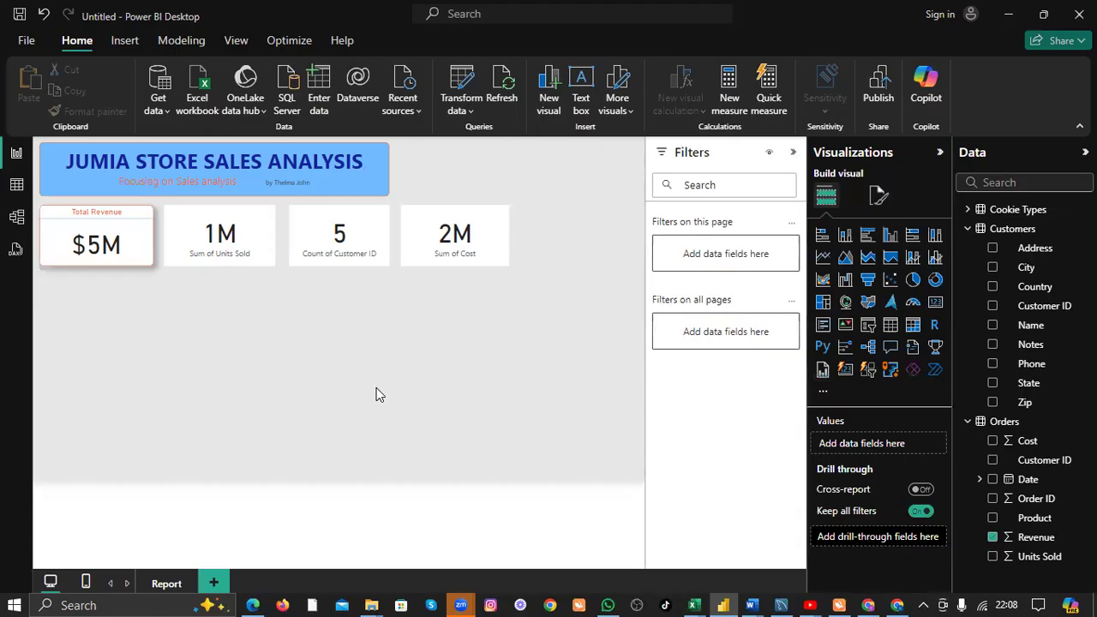
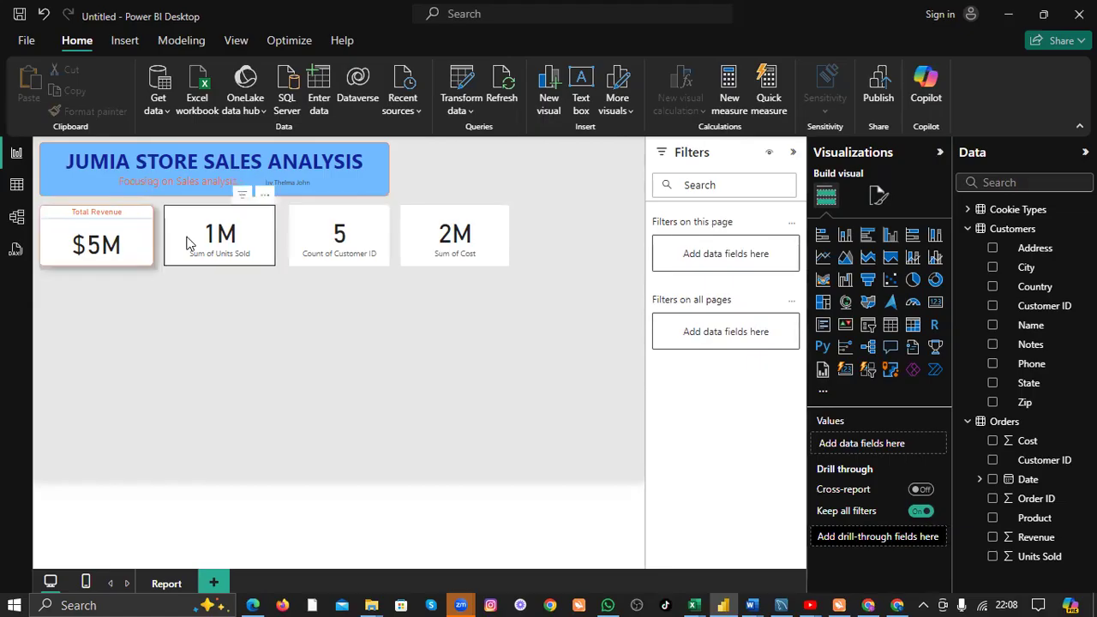
Copy the revenue card's formatting to the units sold, customer count and cost cards with Format painter.
click(130, 245)
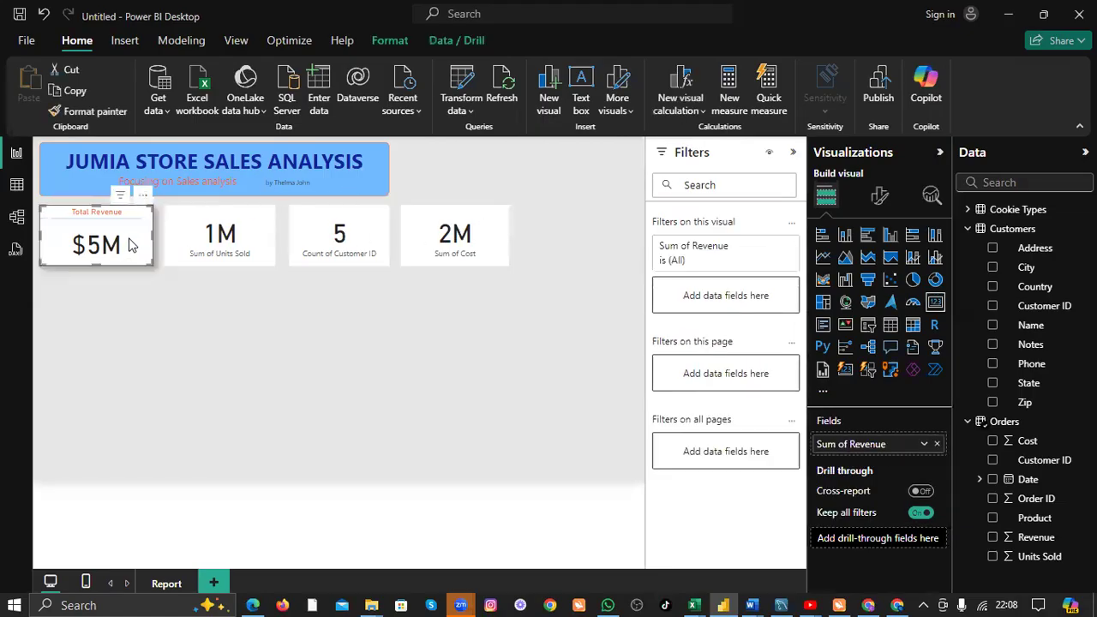
click(108, 110)
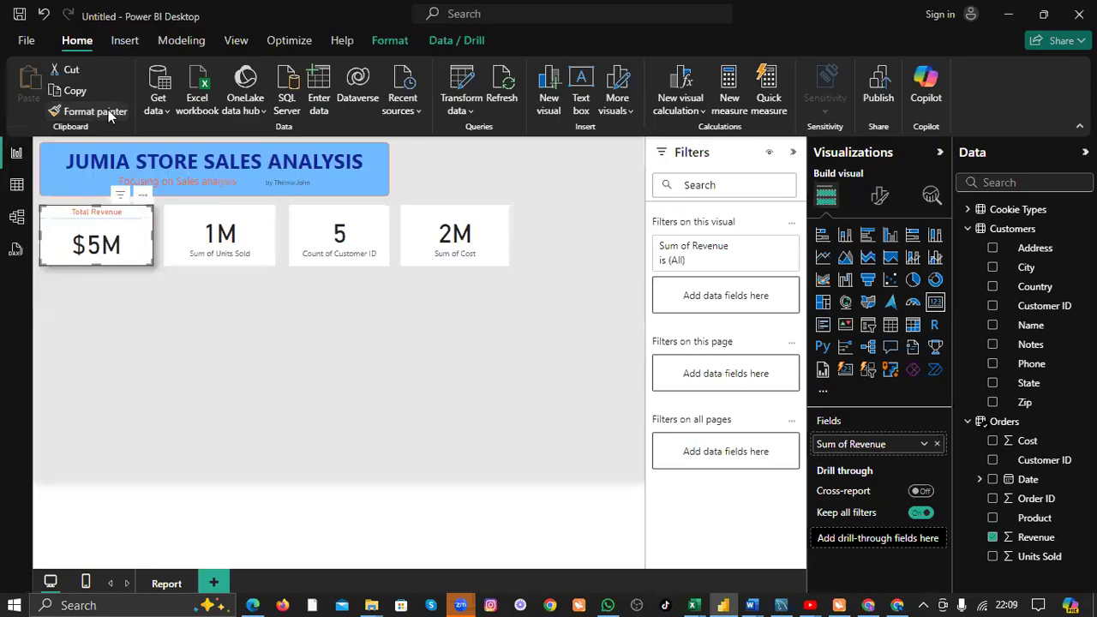
click(260, 235)
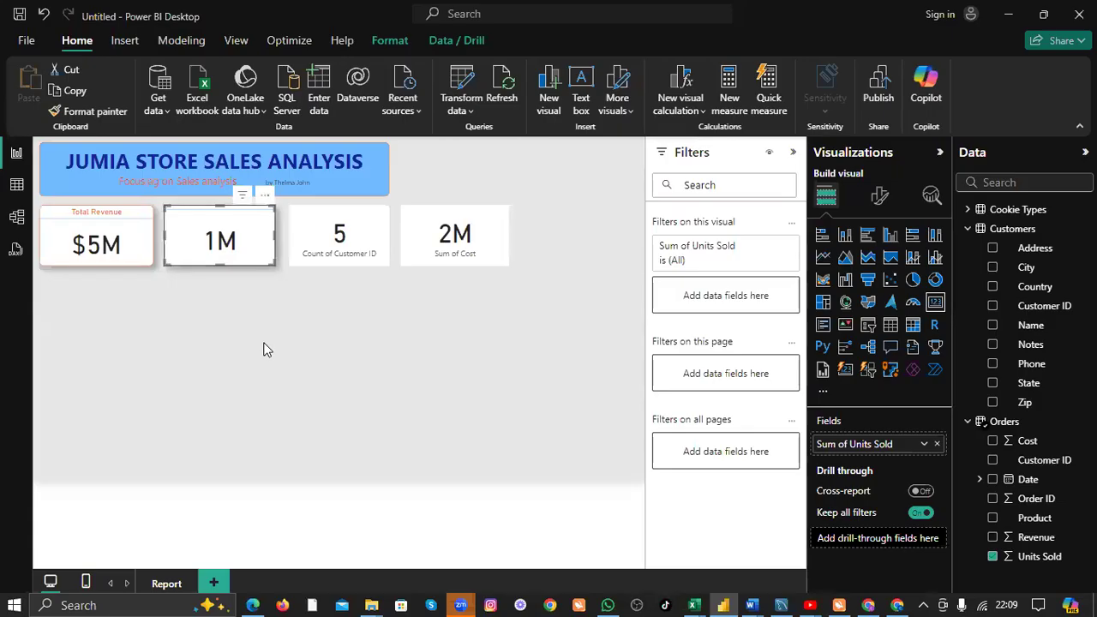
click(96, 109)
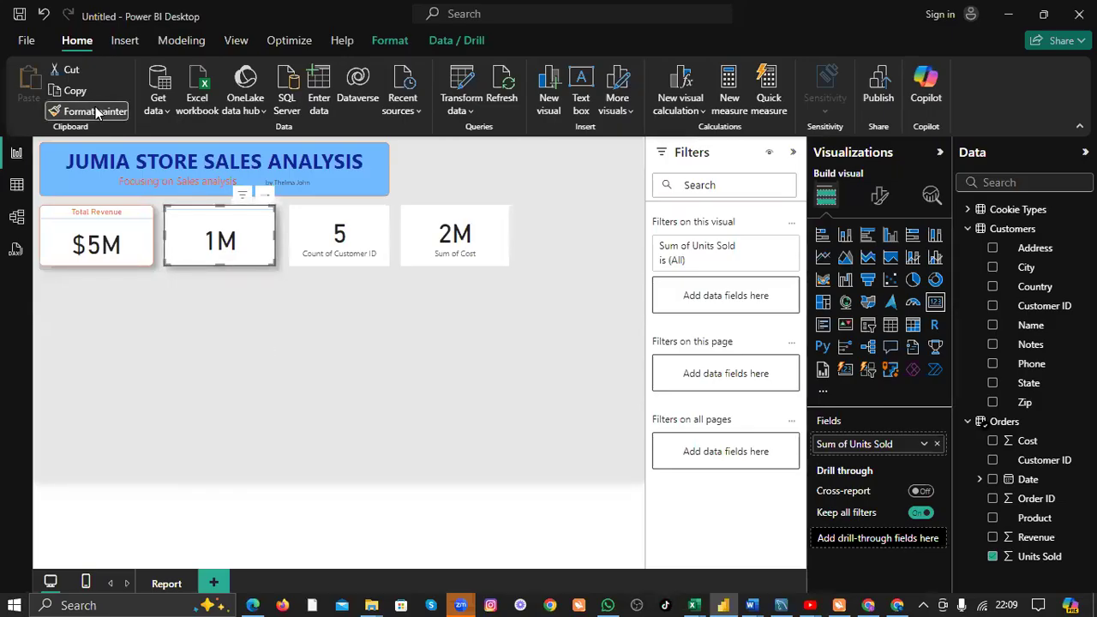
click(350, 227)
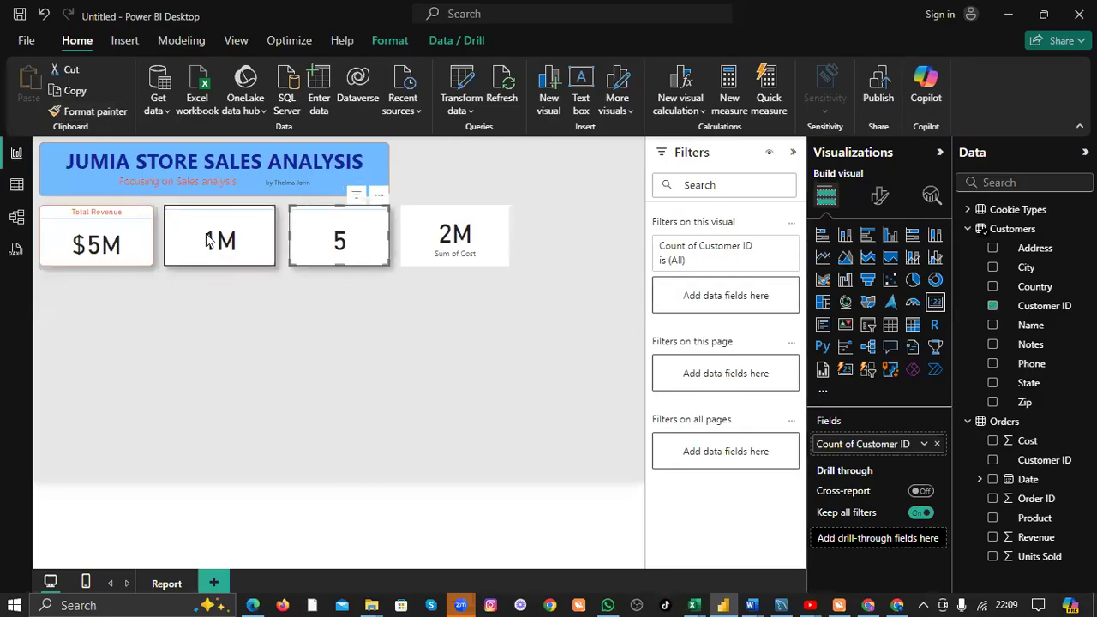
click(107, 110)
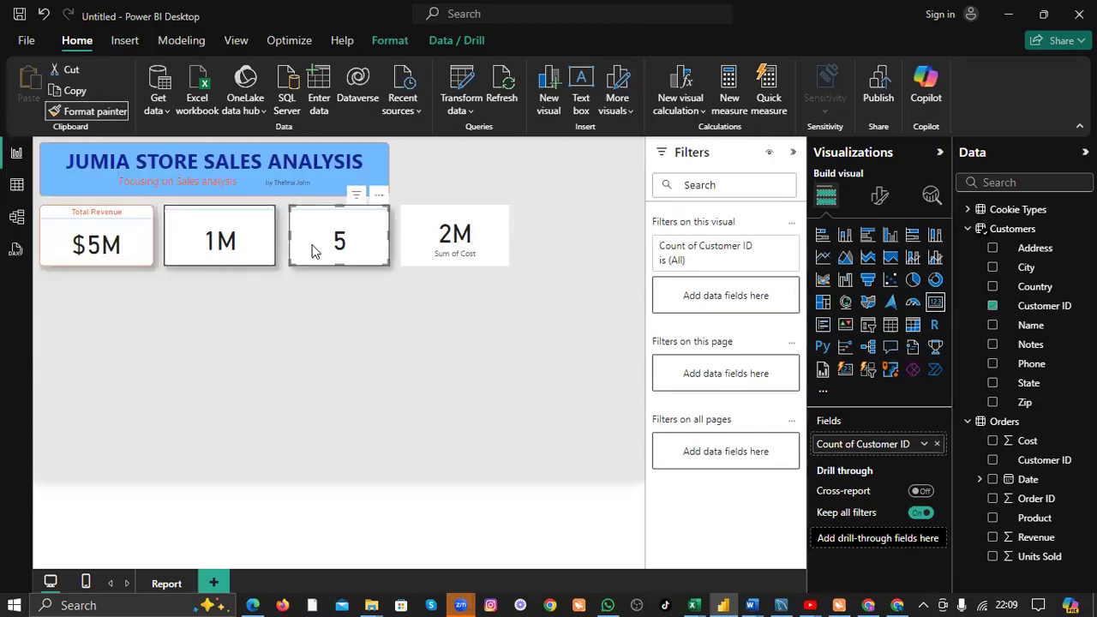
click(485, 220)
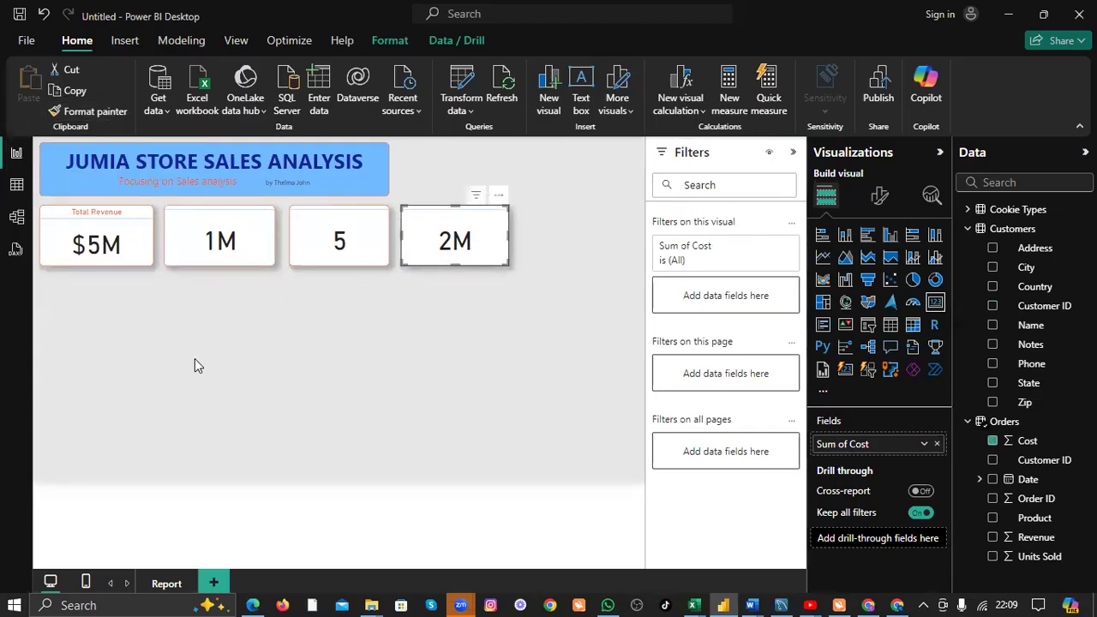
click(214, 367)
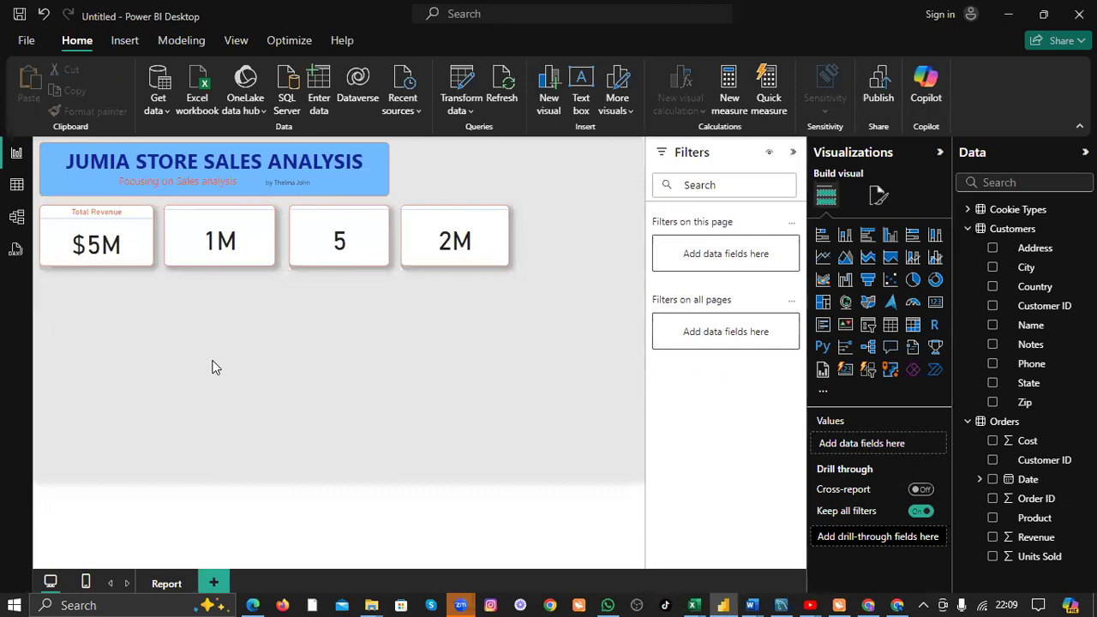
Set the units sold card's title text to "total unit sold".
click(197, 242)
click(880, 197)
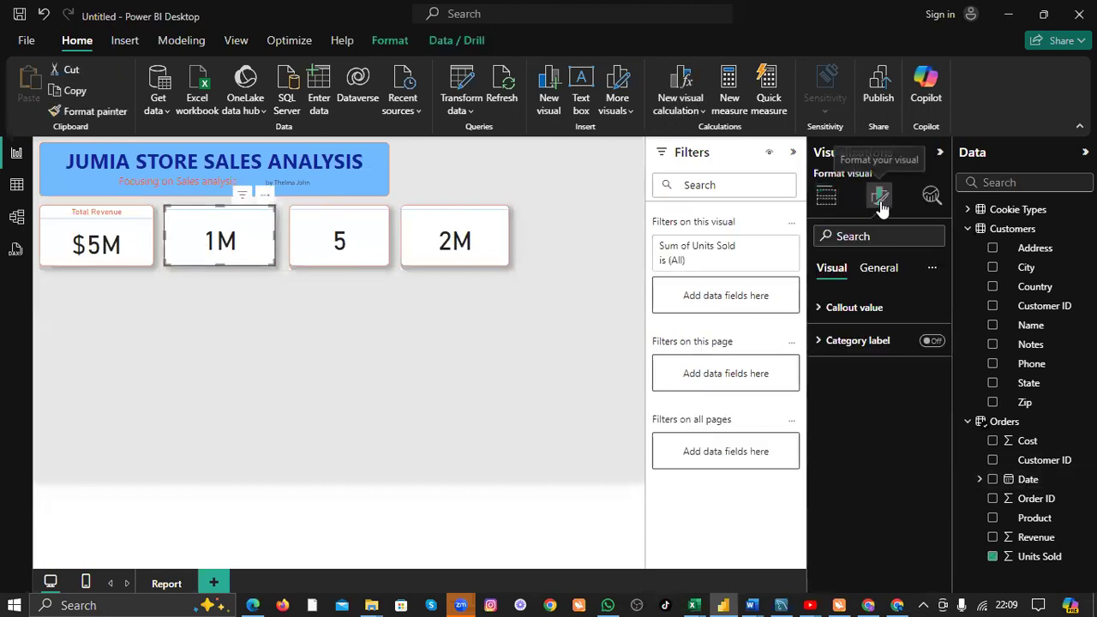
click(874, 268)
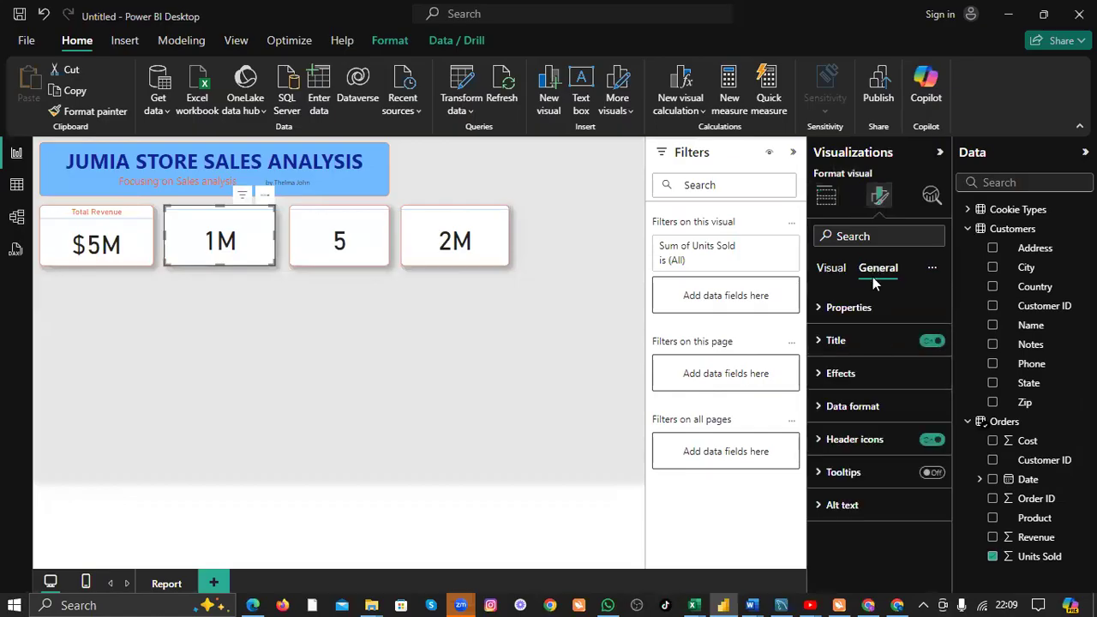
click(818, 342)
scroll(857, 368, down, 2)
click(851, 341)
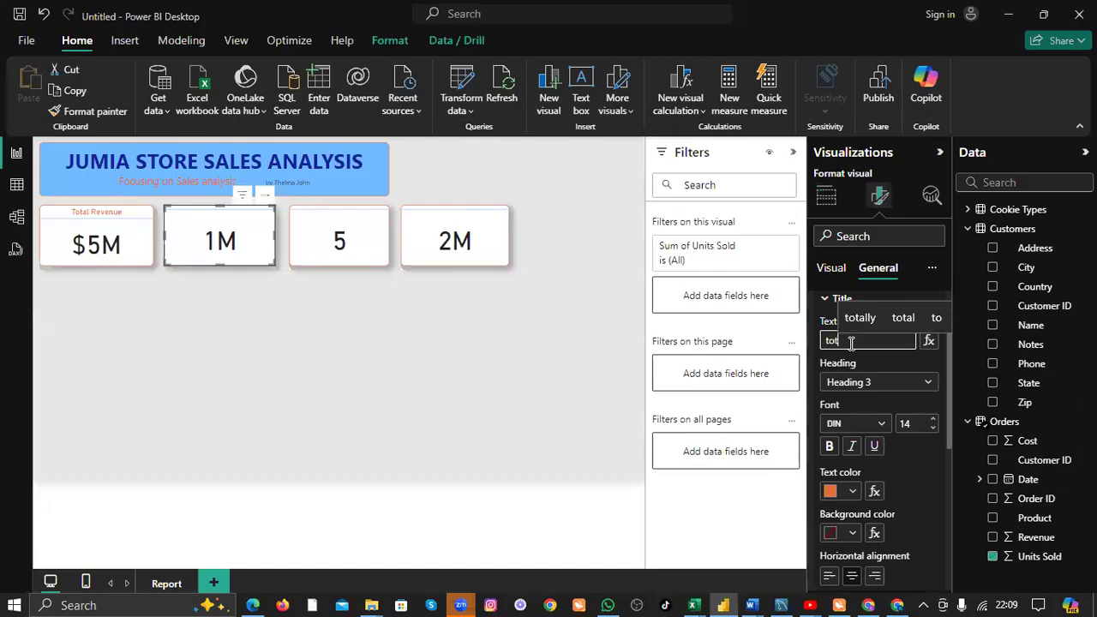
text(total)
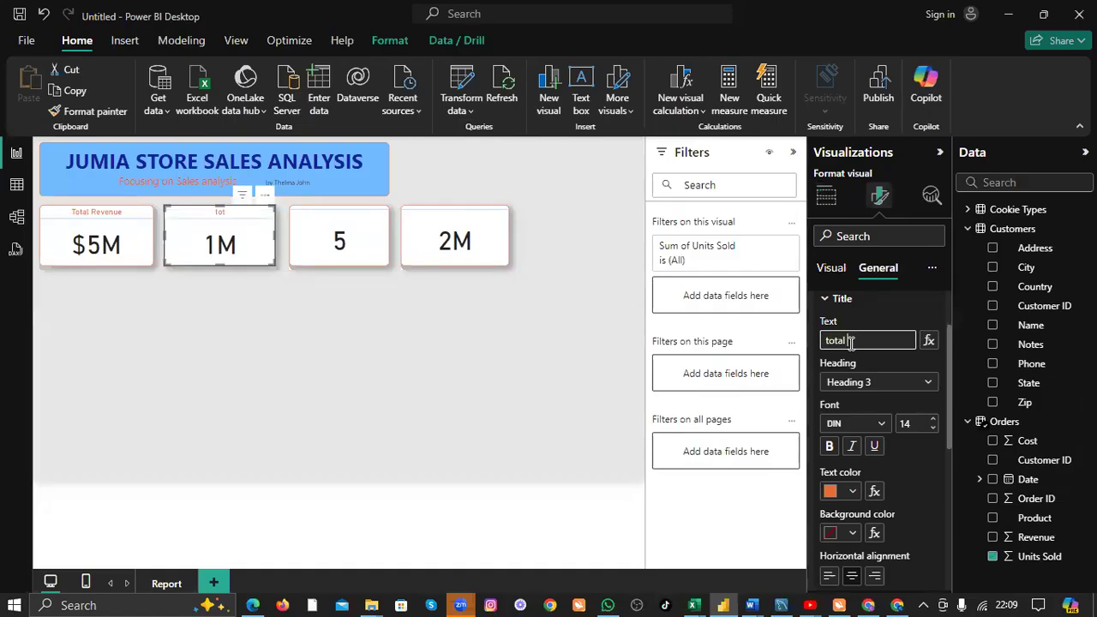
text( unit sold)
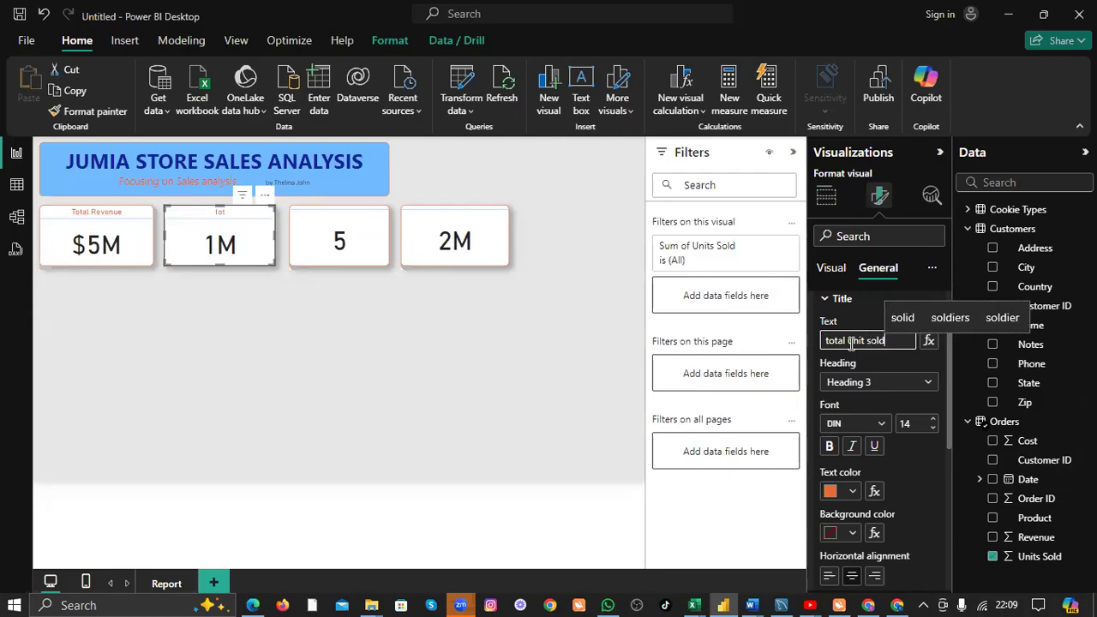
Set the customer count card's title text to "total customer".
click(370, 236)
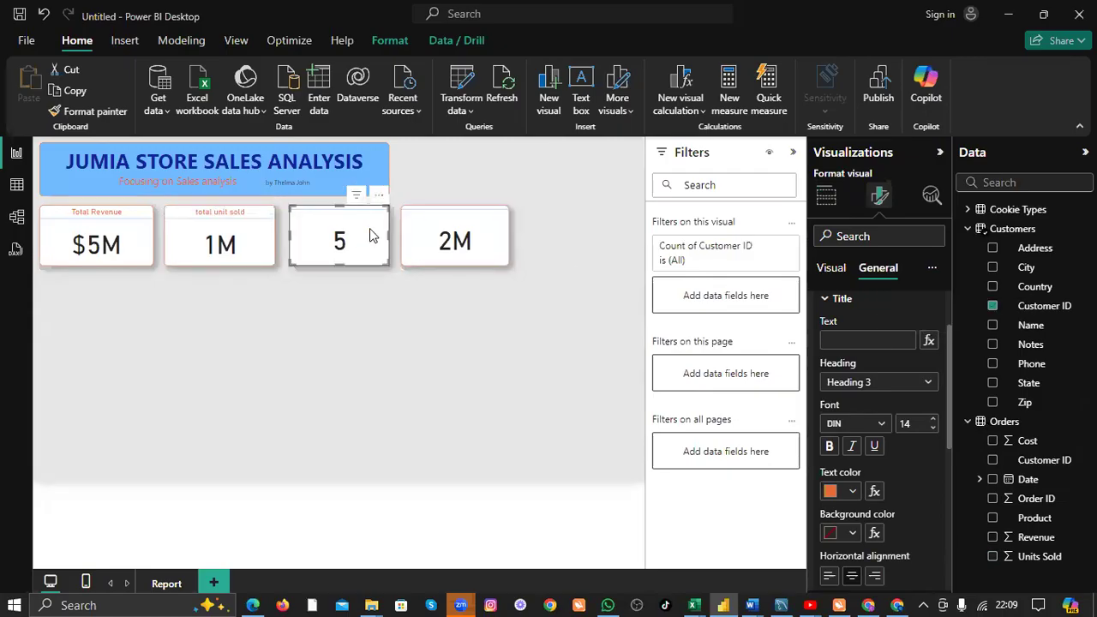
click(880, 342)
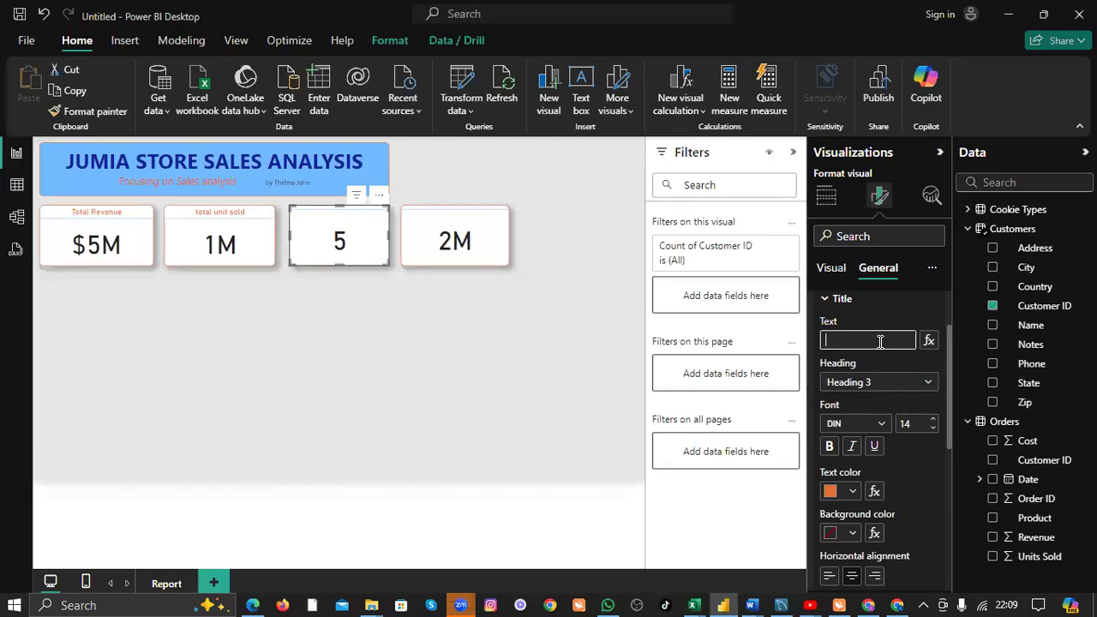
text(totl cu)
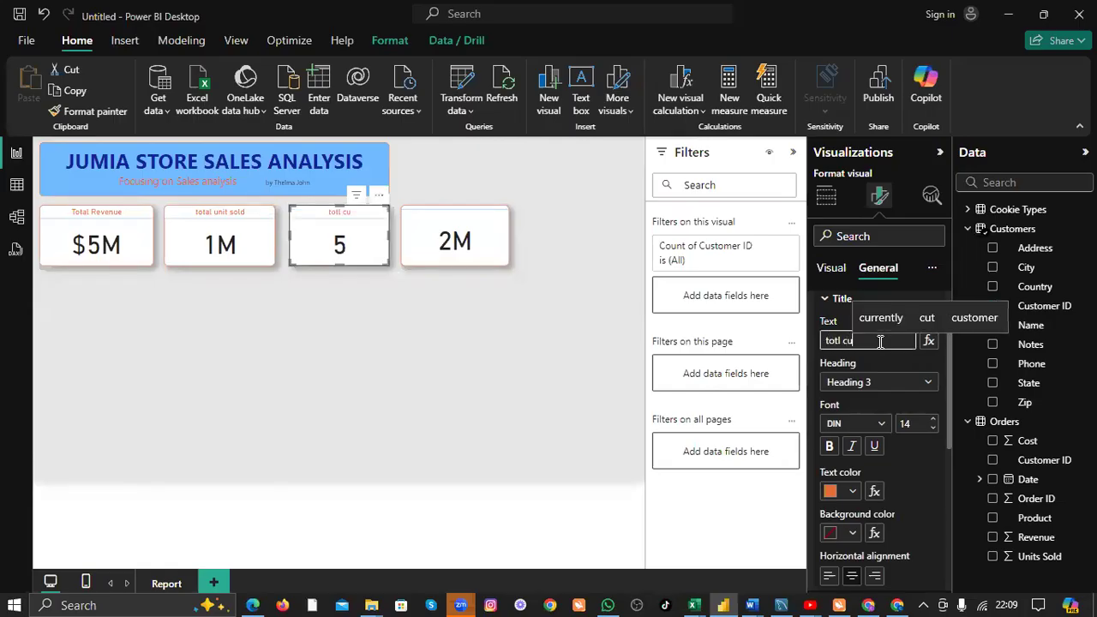
key(BackSpace)
key(BackSpace)
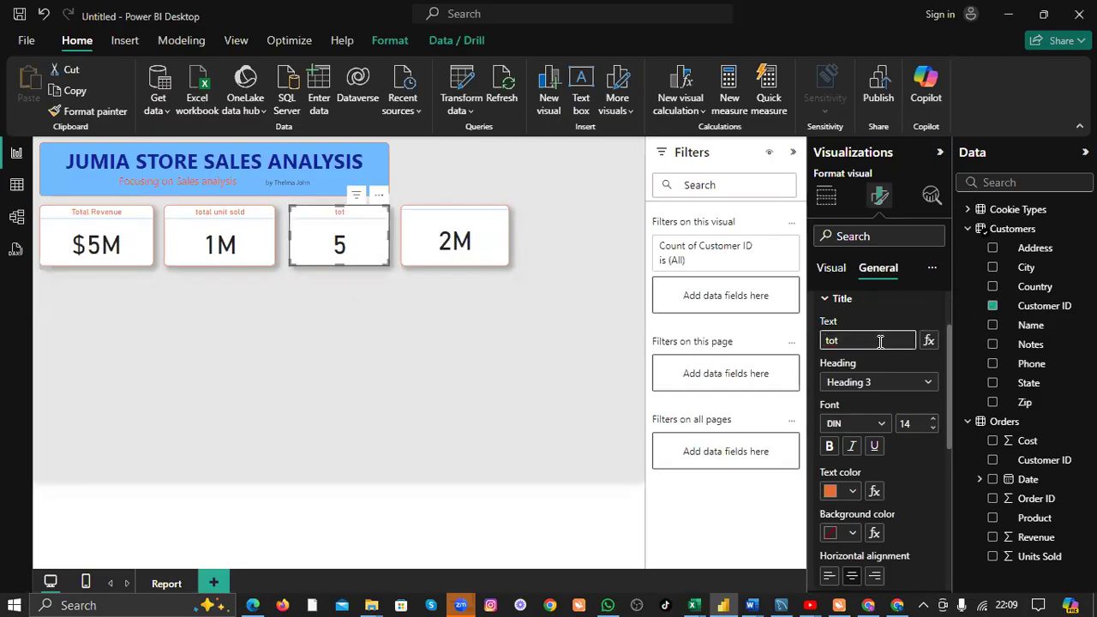
text(customer)
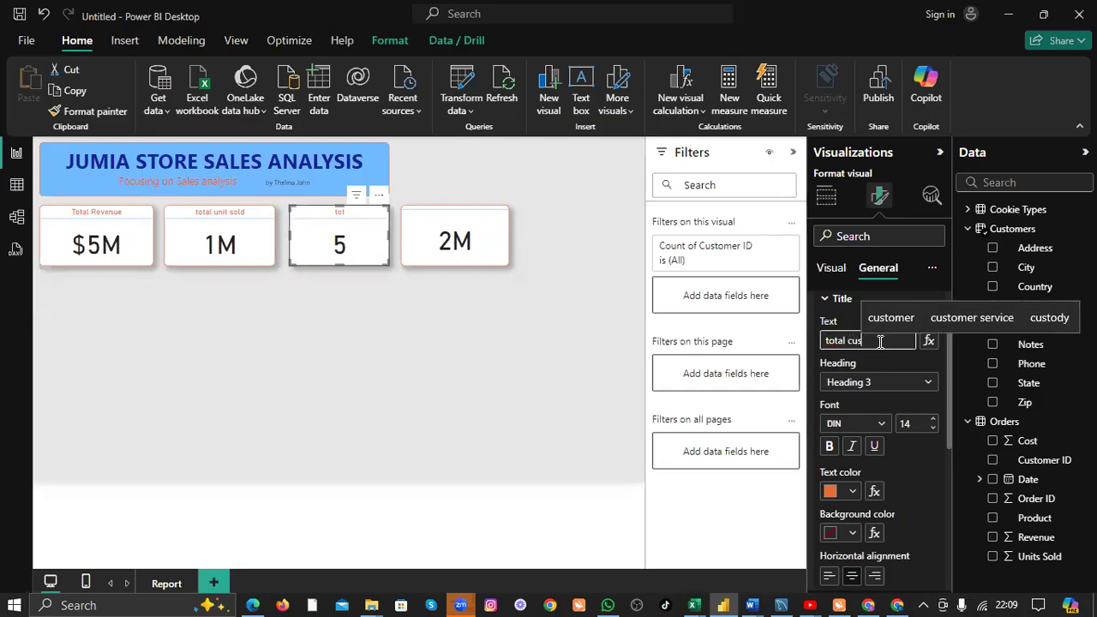
Set the cost card's title text to "total cost" and deselect the card.
click(481, 236)
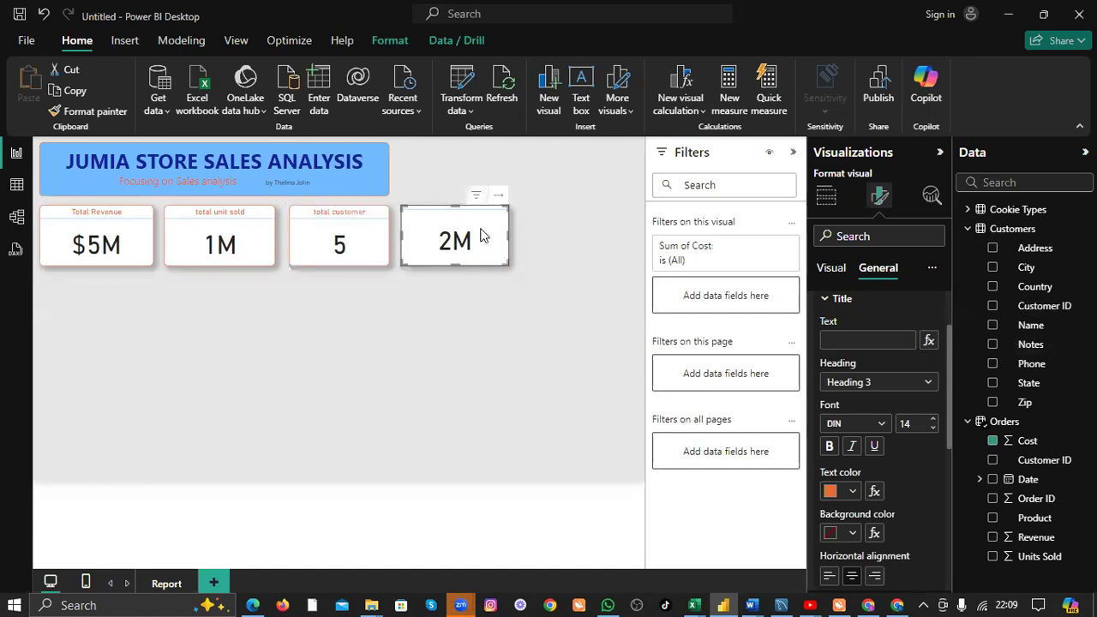
click(882, 340)
text(total cost)
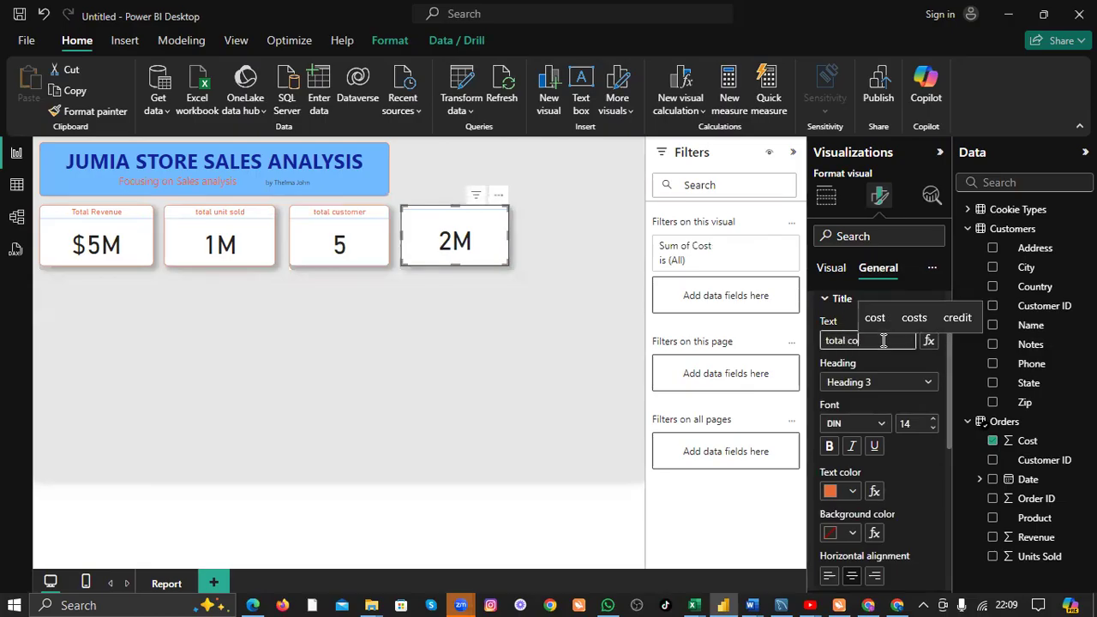
click(347, 292)
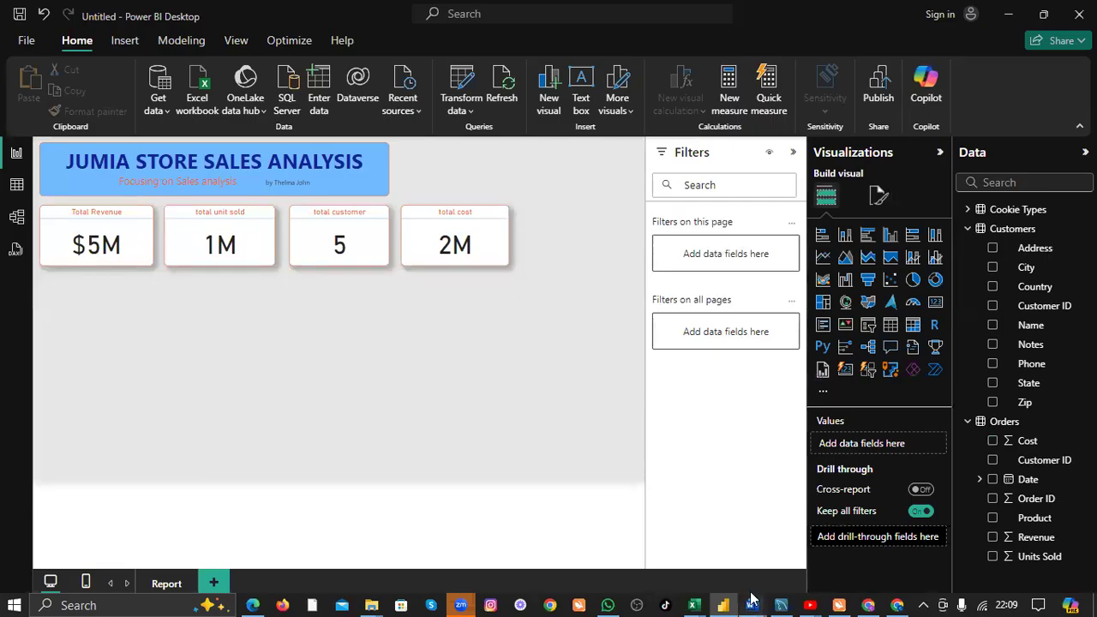
Select the best selling product item in the Word KPI list, and add an enlarged matrix of Revenue by Product in Power BI.
mouse_move(751, 604)
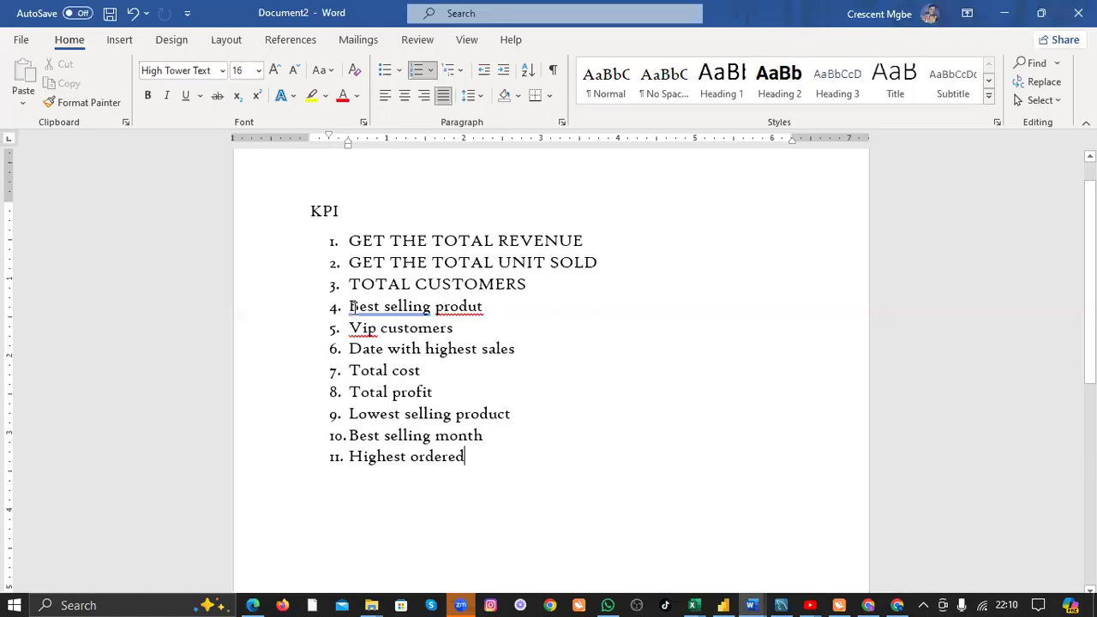
drag(349, 308, 503, 312)
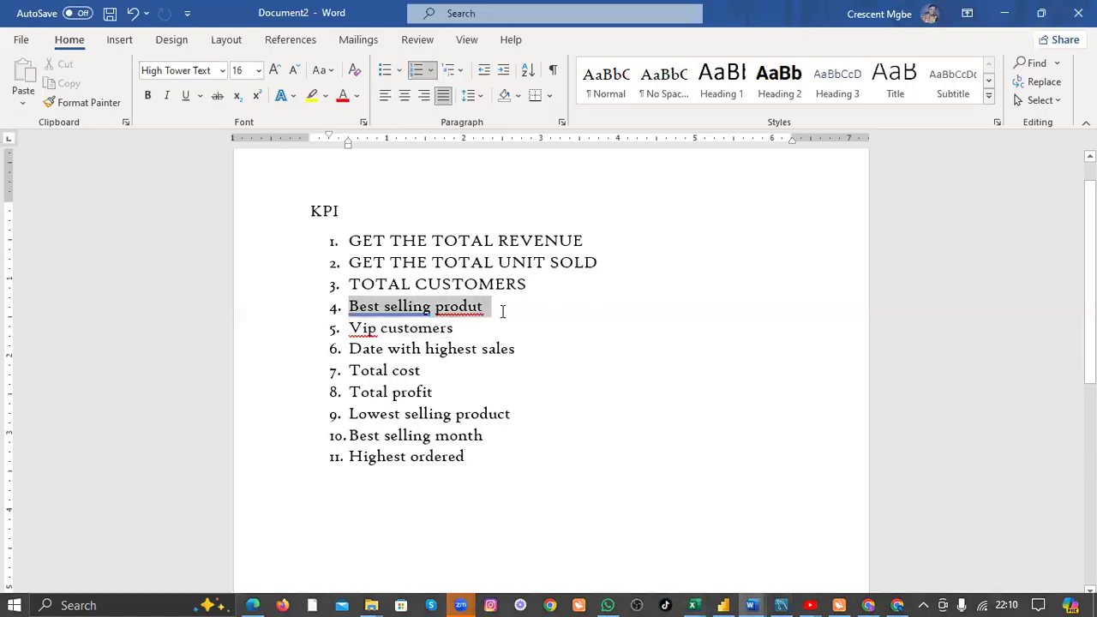
click(722, 604)
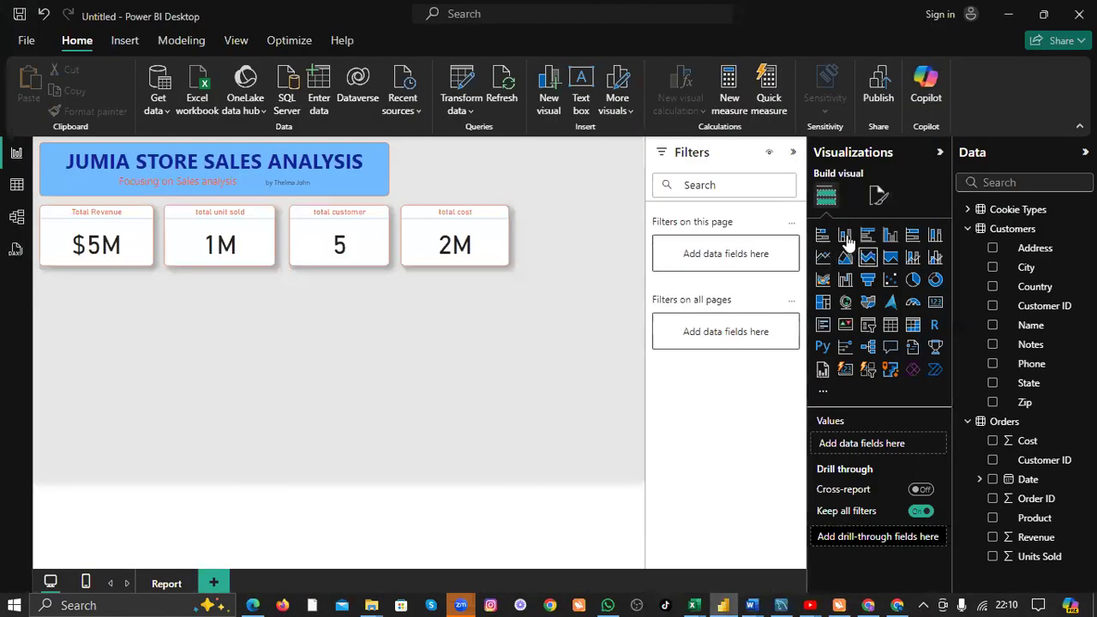
click(912, 324)
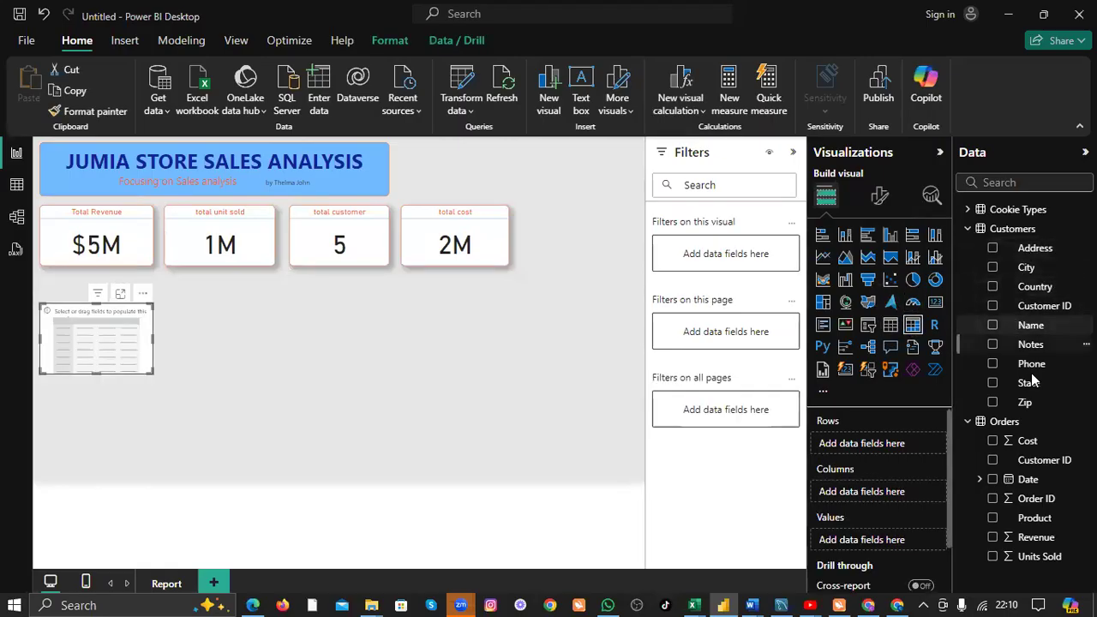
click(1033, 517)
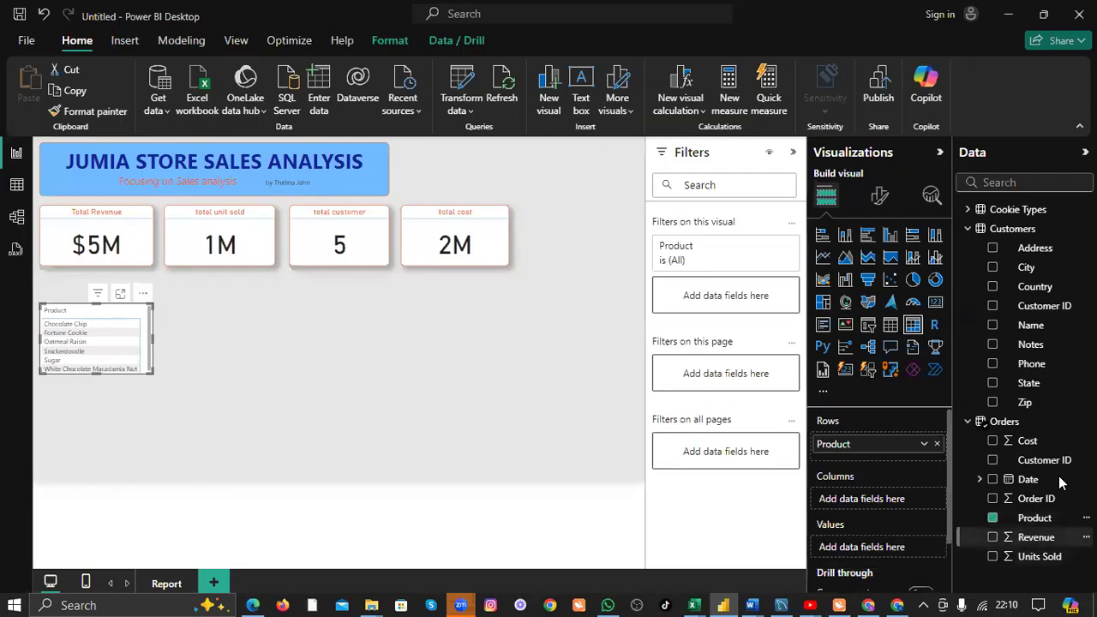
key(space)
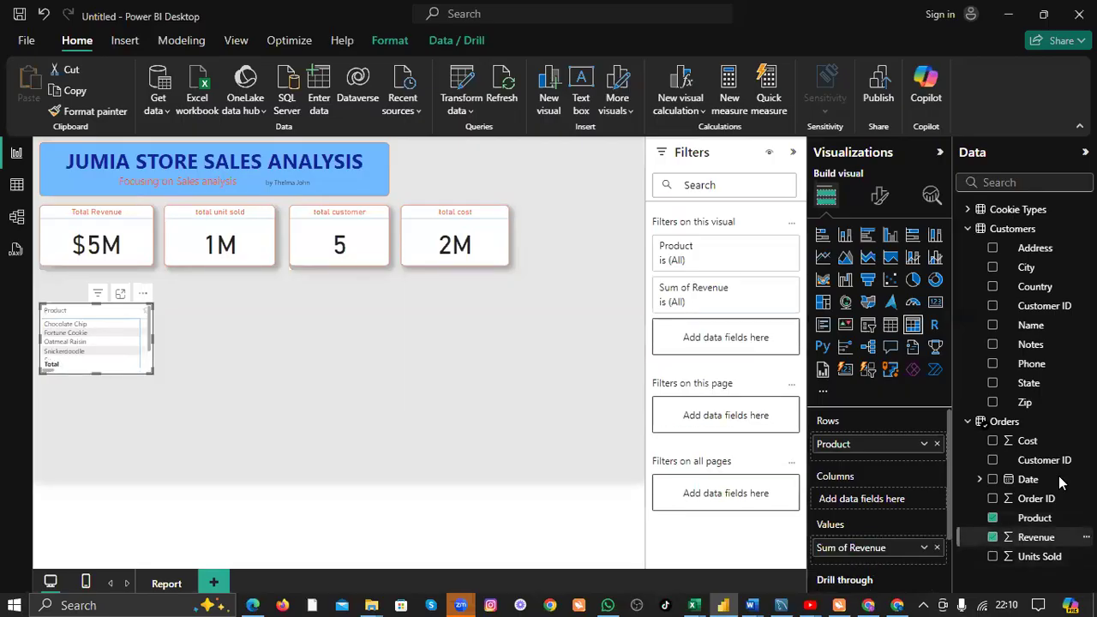
drag(180, 394, 260, 413)
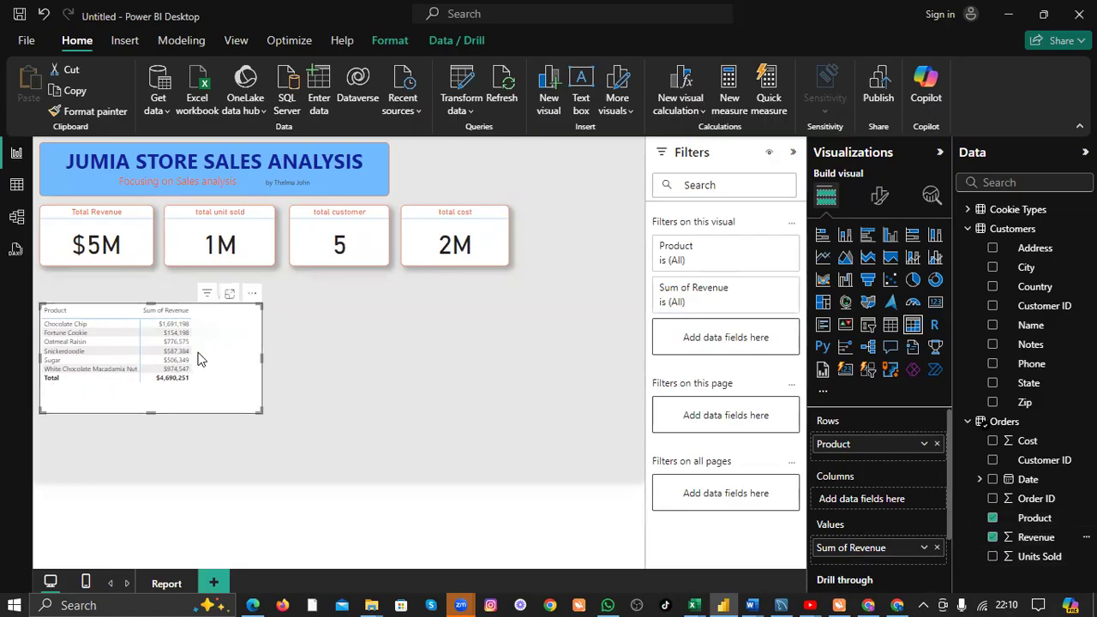
Convert the product revenue matrix to a stacked column chart and enlarge it to the bottom edge of the report page.
click(846, 237)
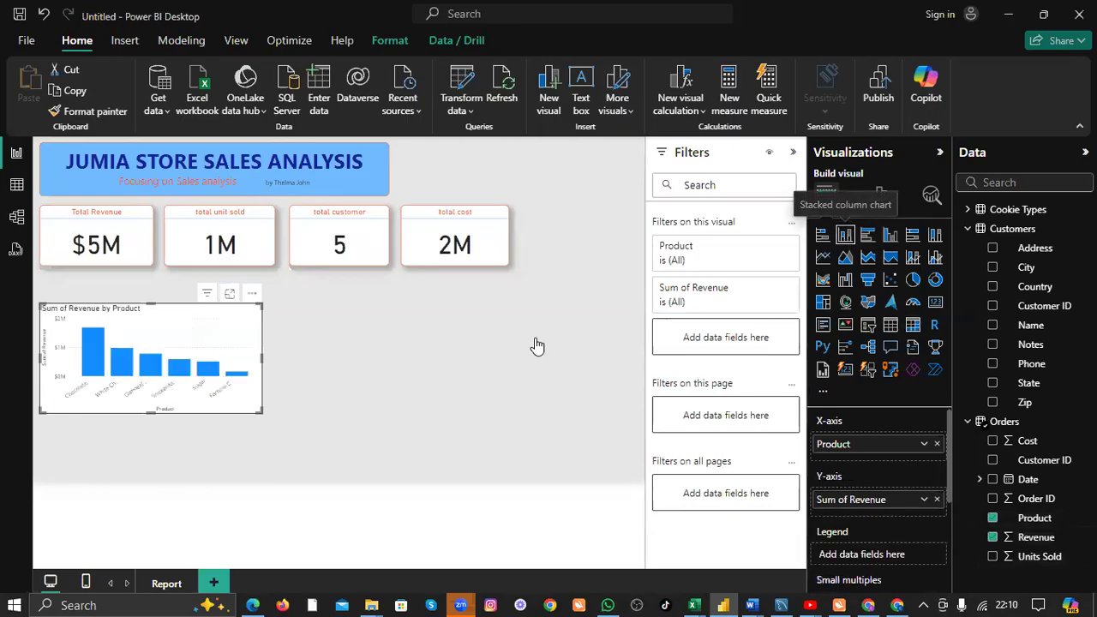
click(257, 416)
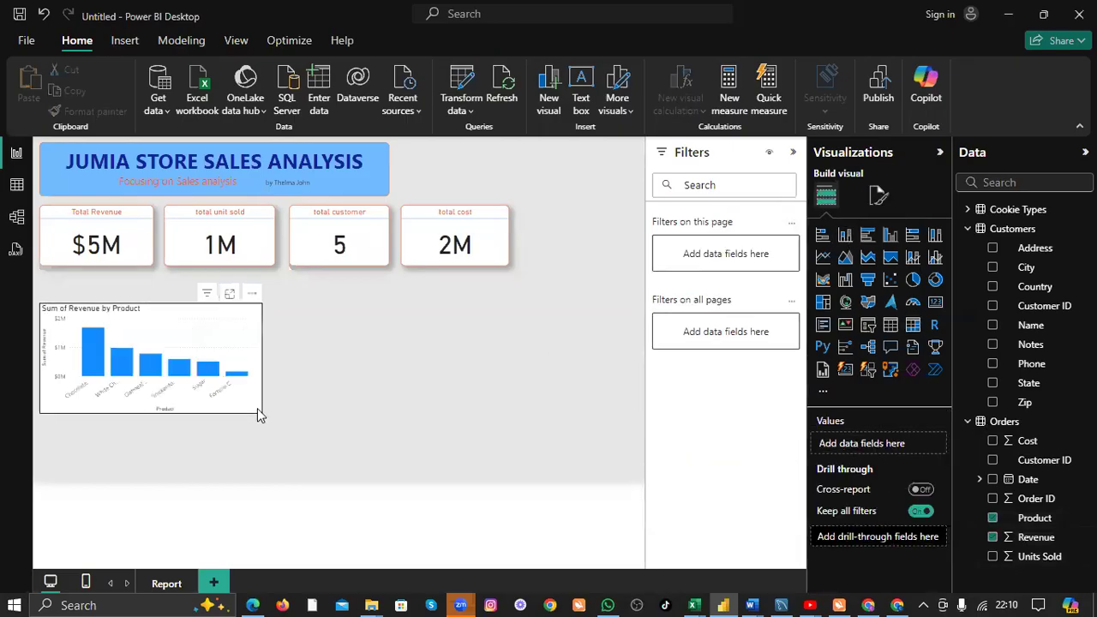
click(257, 413)
drag(260, 411, 400, 481)
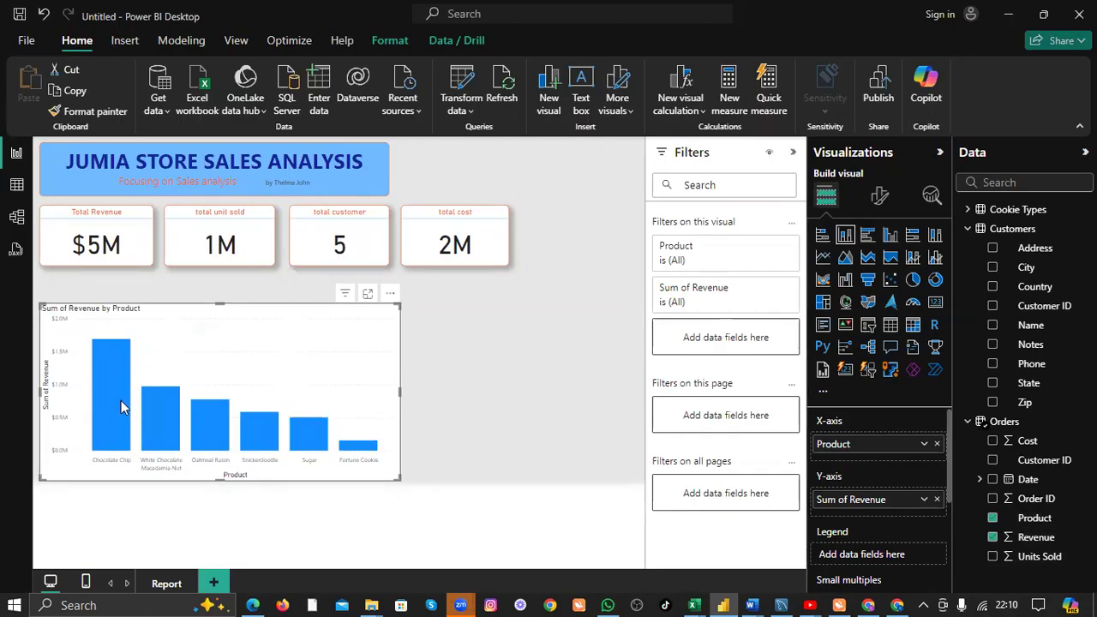
Check the KPI list in Word and replace Revenue with Units Sold as the Y-axis value of the Power BI product column chart.
mouse_move(119, 375)
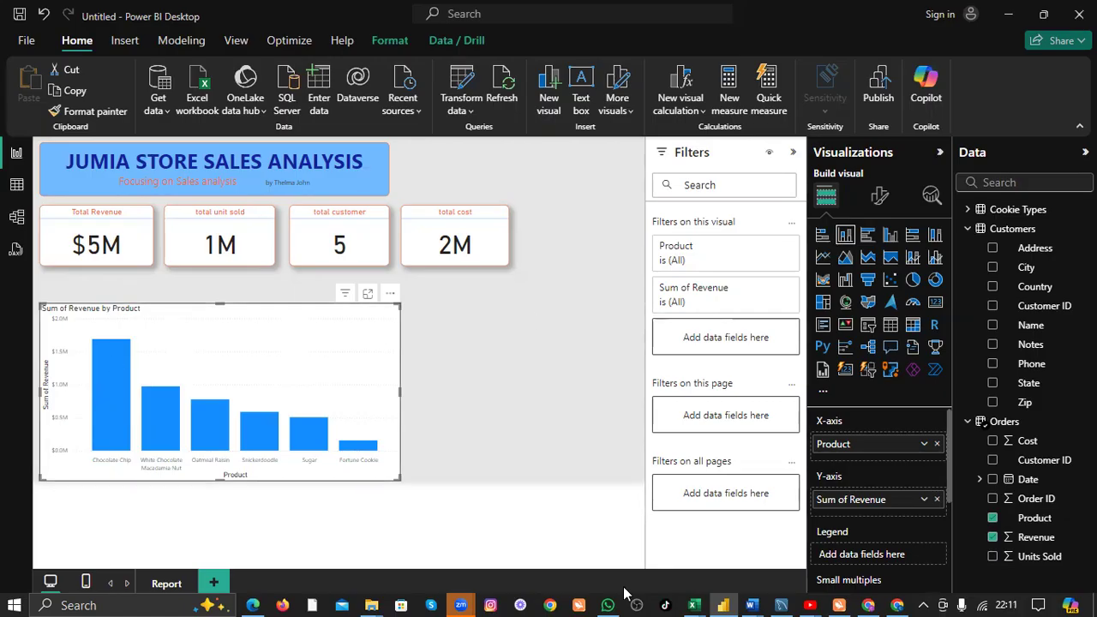
mouse_move(751, 605)
click(843, 562)
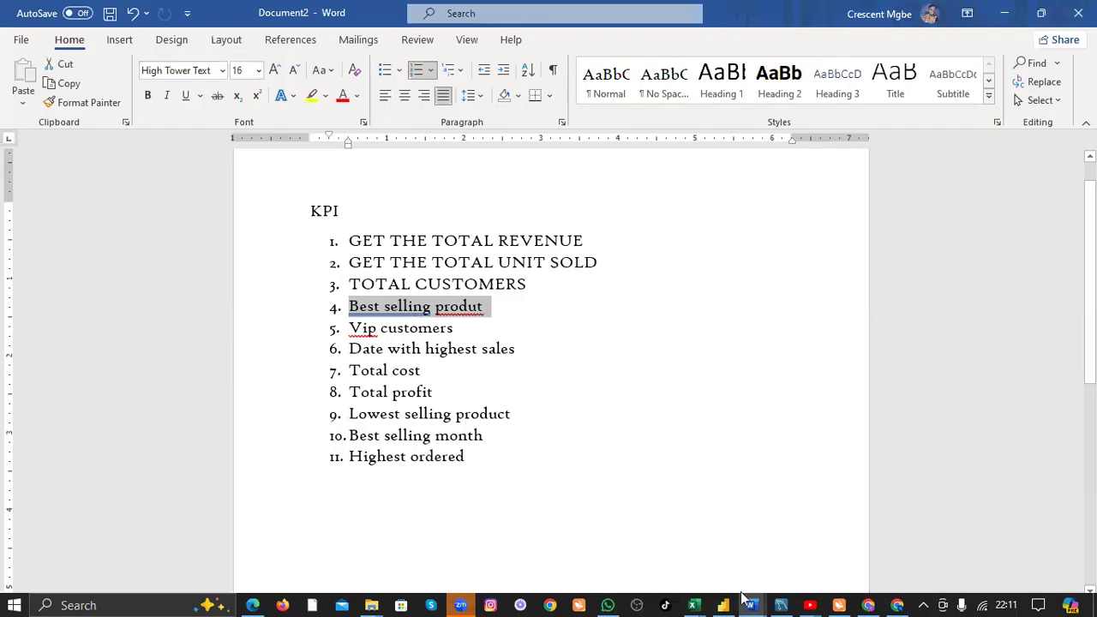
click(742, 599)
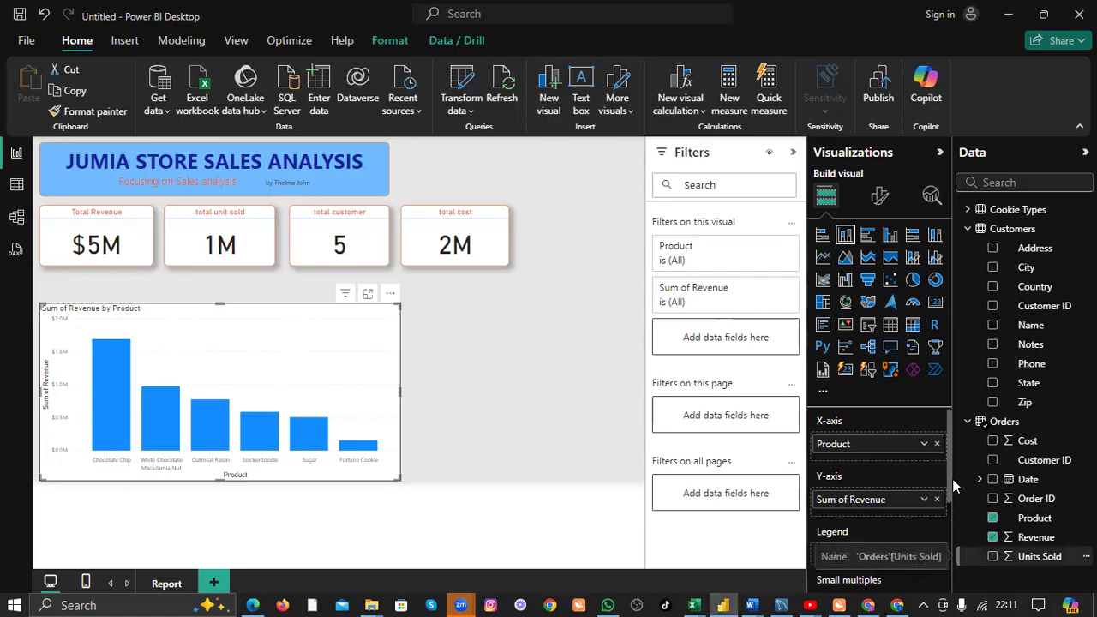
click(992, 537)
mouse_move(1039, 556)
mouse_down()
mouse_move(882, 548)
mouse_move(879, 499)
mouse_up()
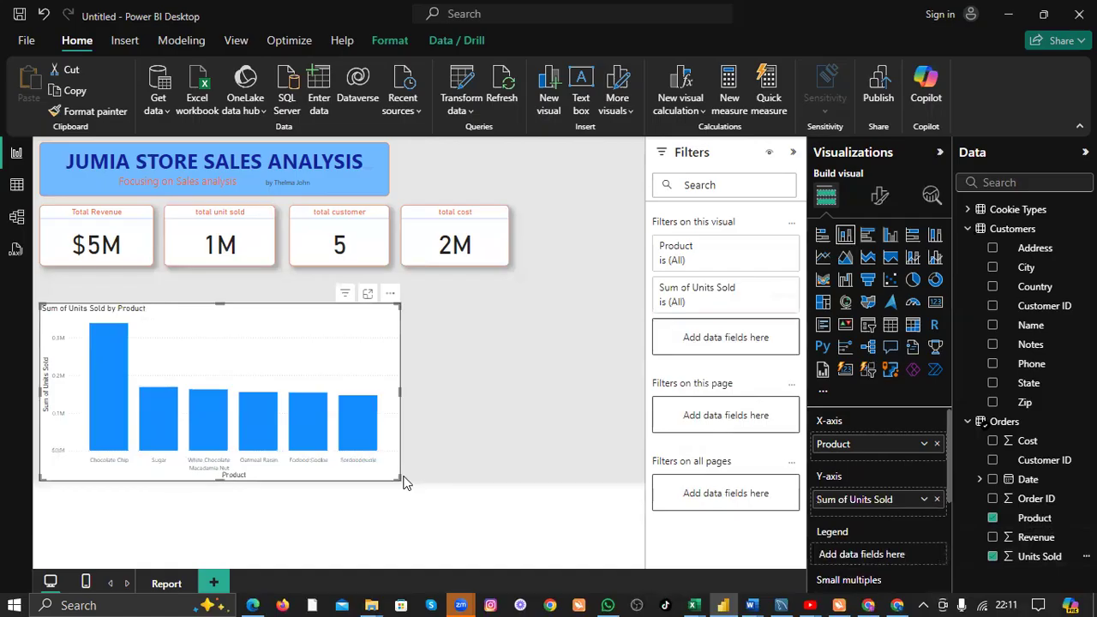
Try the units sold chart as stacked bar and stacked column, keep the stacked bar type, and resize it to fit below the KPI cards.
drag(398, 478, 395, 475)
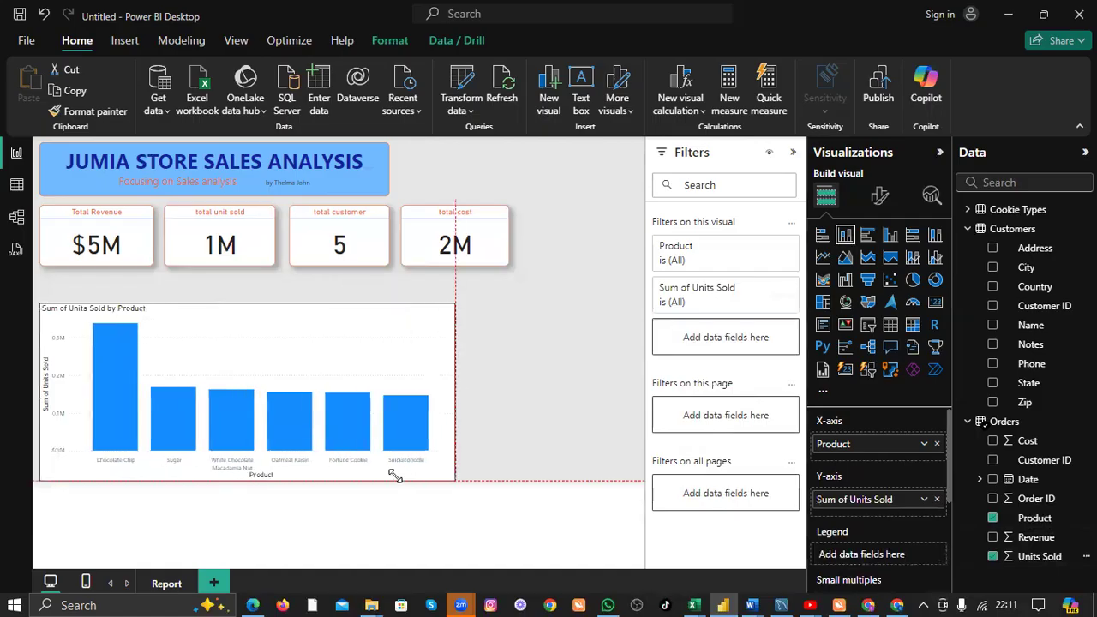
drag(395, 476, 208, 385)
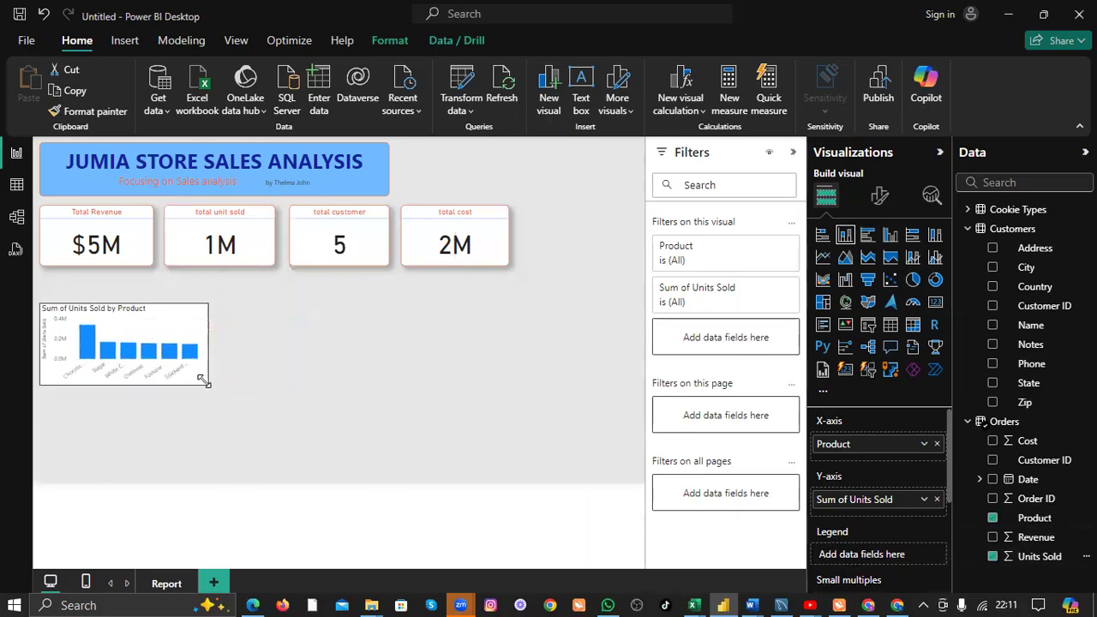
click(823, 236)
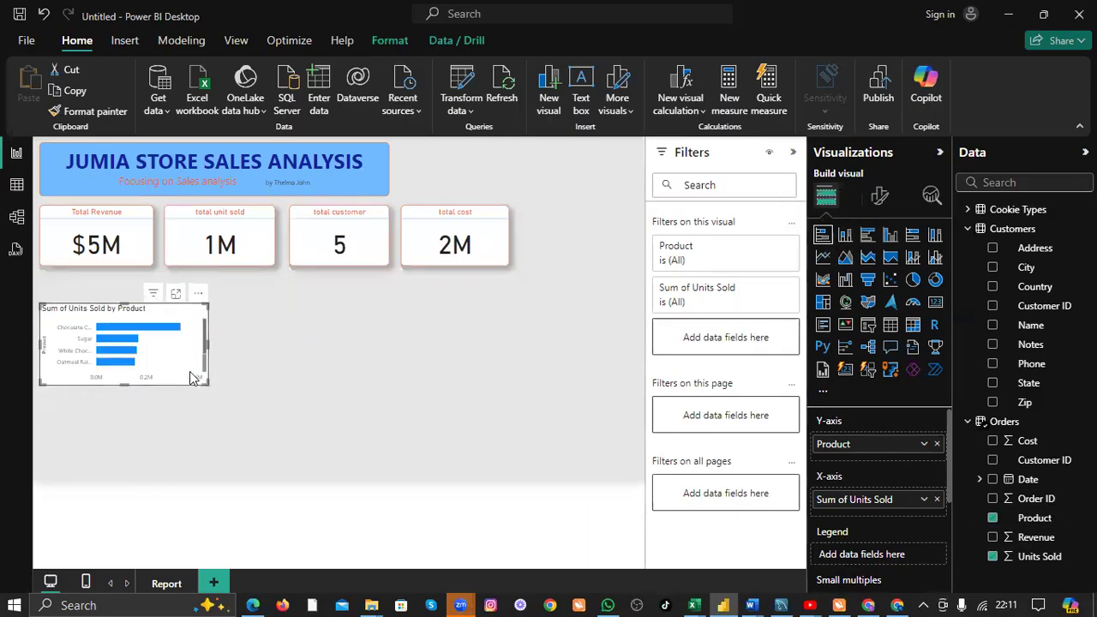
drag(209, 387, 261, 427)
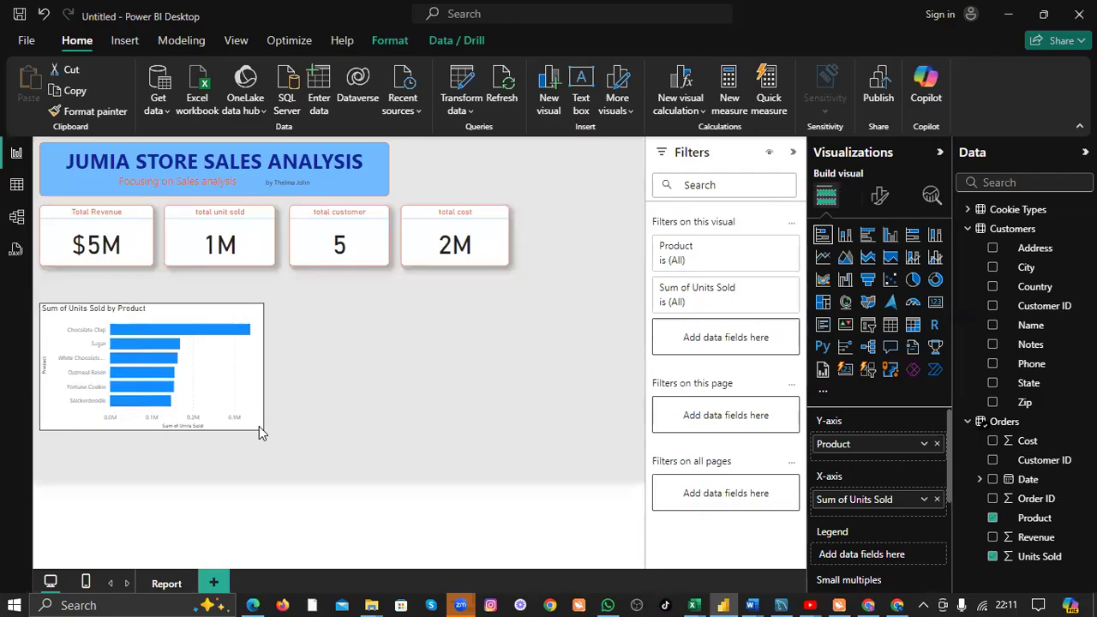
click(847, 237)
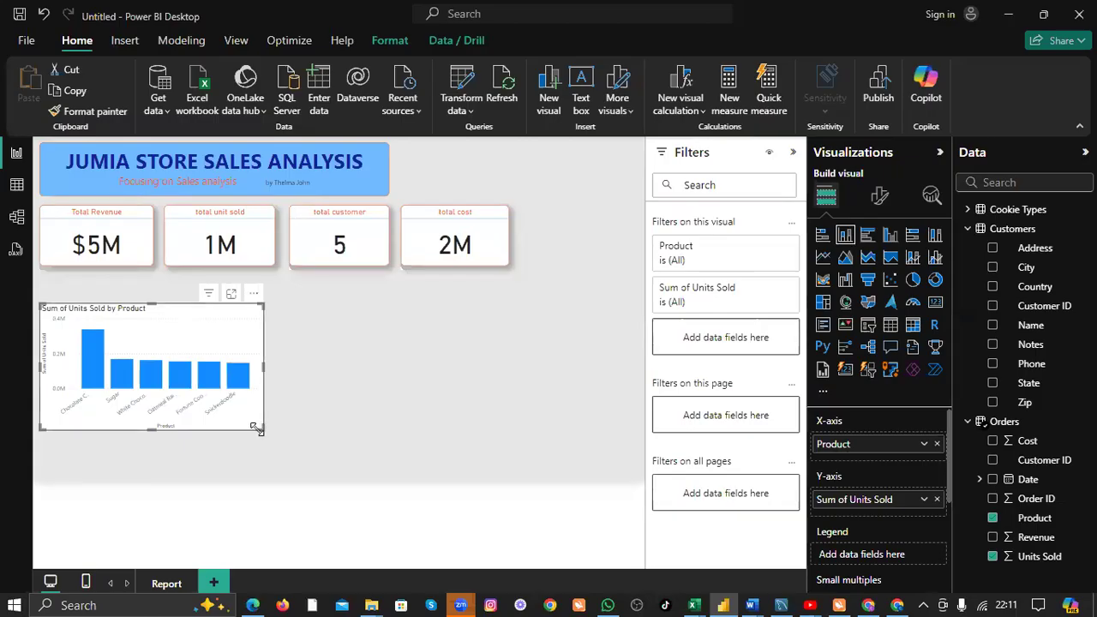
drag(258, 430, 307, 472)
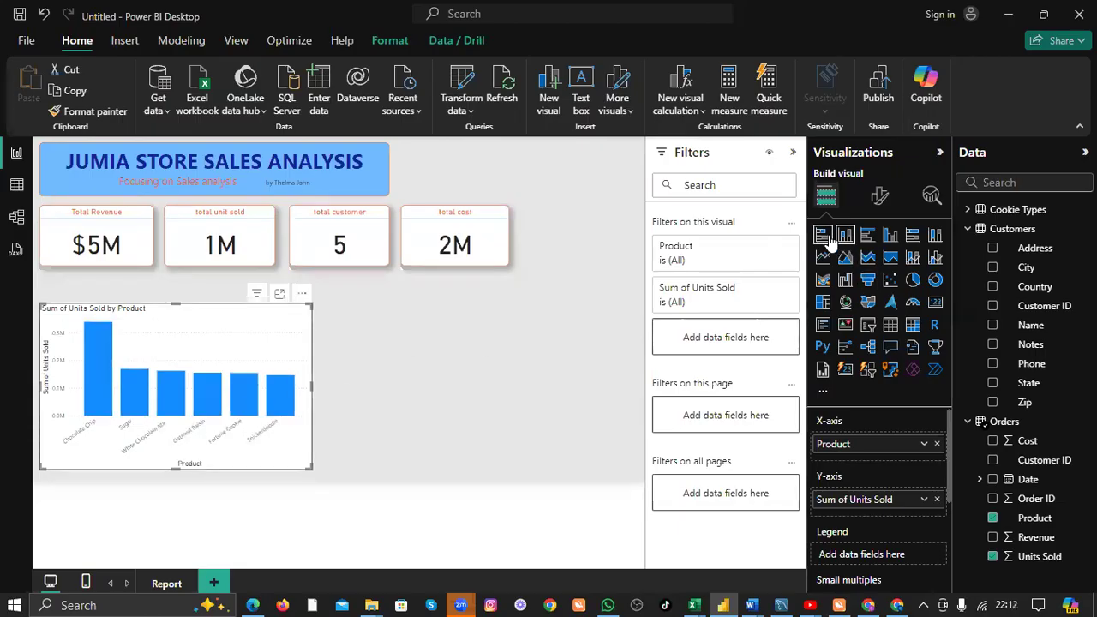
click(825, 237)
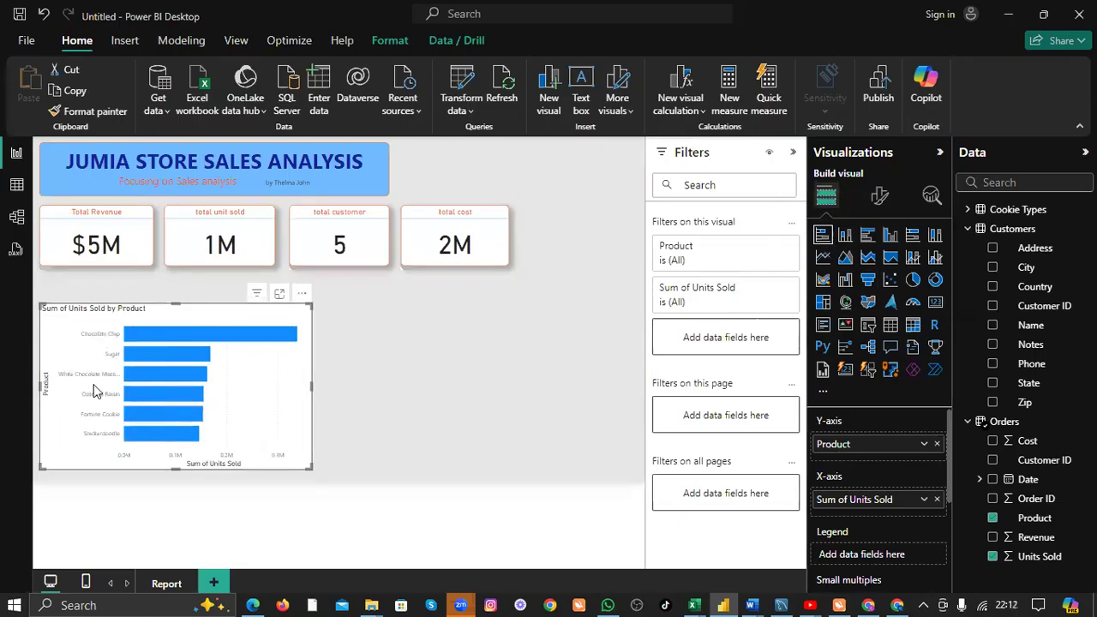
mouse_move(312, 468)
mouse_down()
mouse_move(320, 434)
mouse_move(297, 417)
mouse_move(259, 433)
mouse_move(225, 411)
mouse_move(299, 455)
mouse_up()
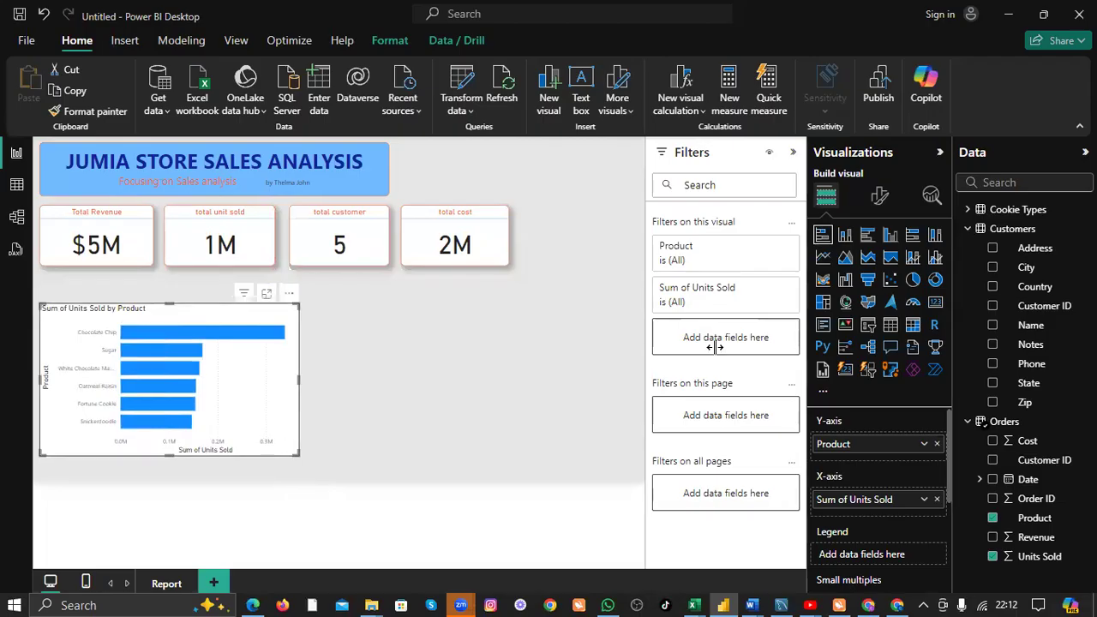
Turn off the Y-axis title of the units sold bar chart, leaving the Y-axis values on.
click(879, 196)
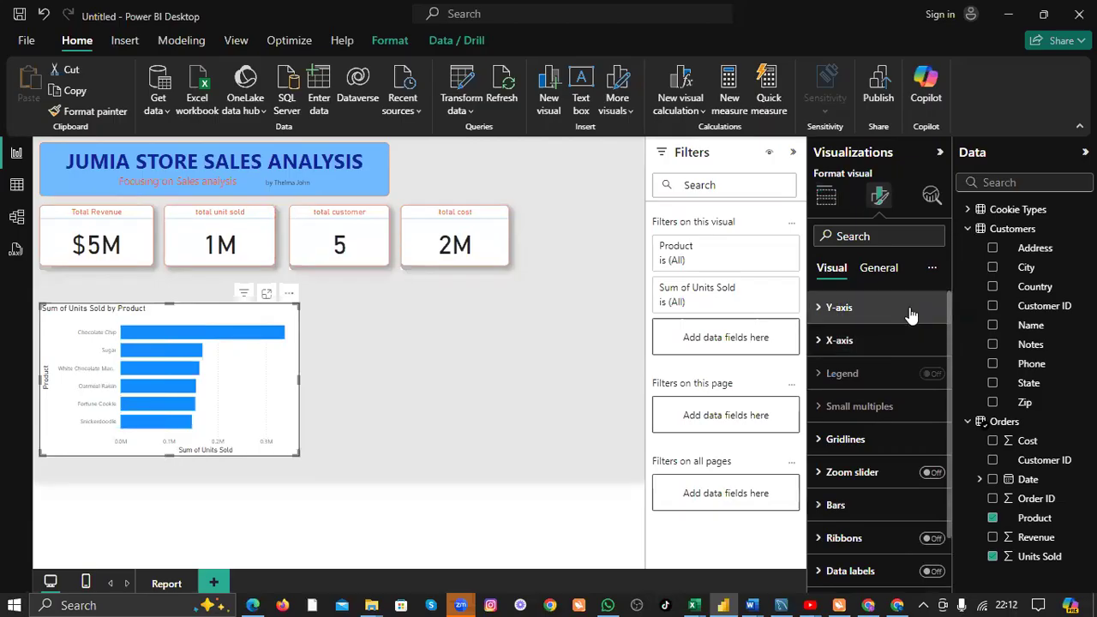
click(818, 310)
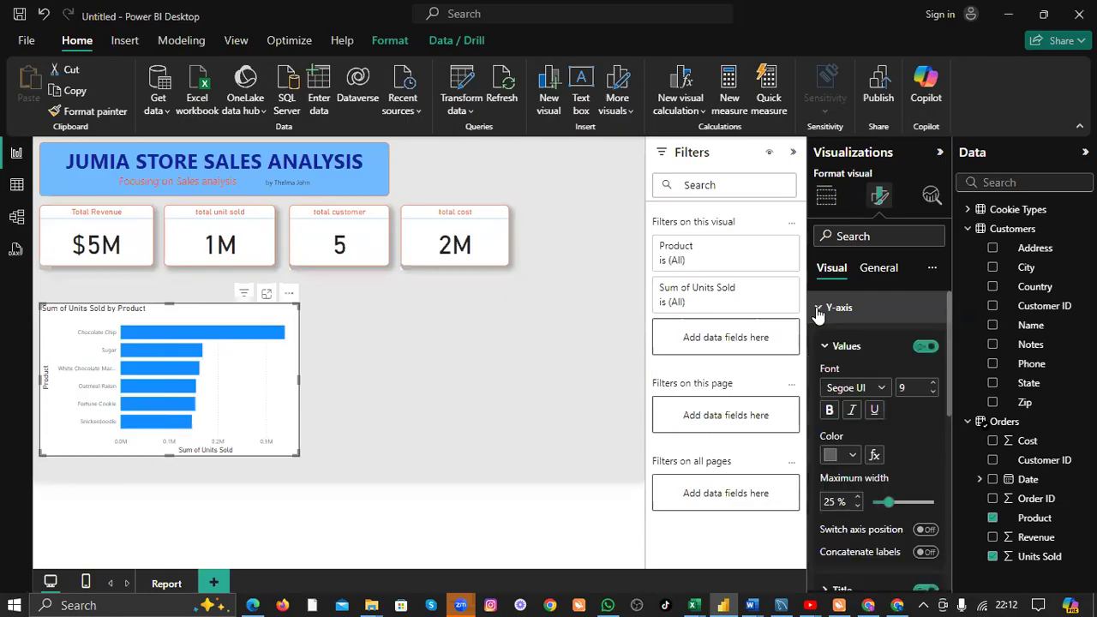
click(926, 347)
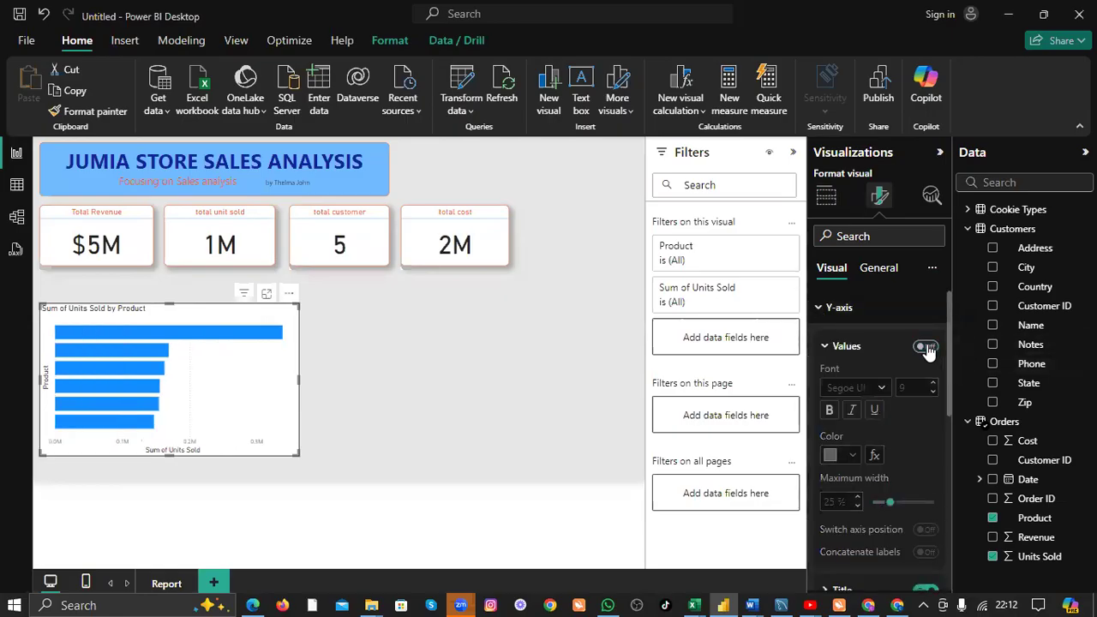
click(926, 347)
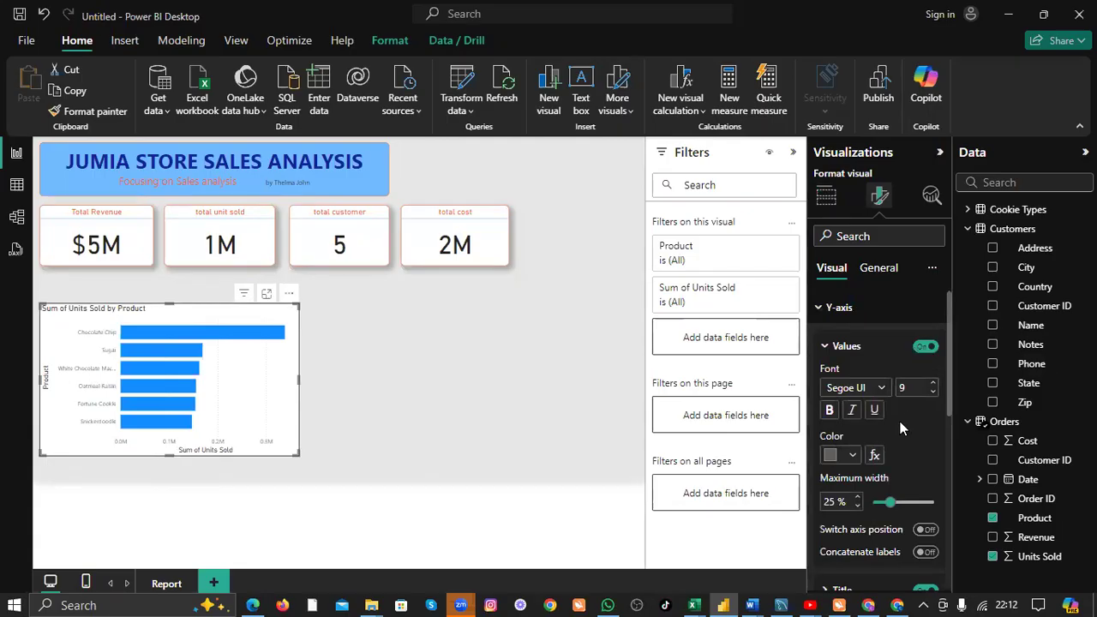
scroll(901, 424, down, 2)
click(925, 510)
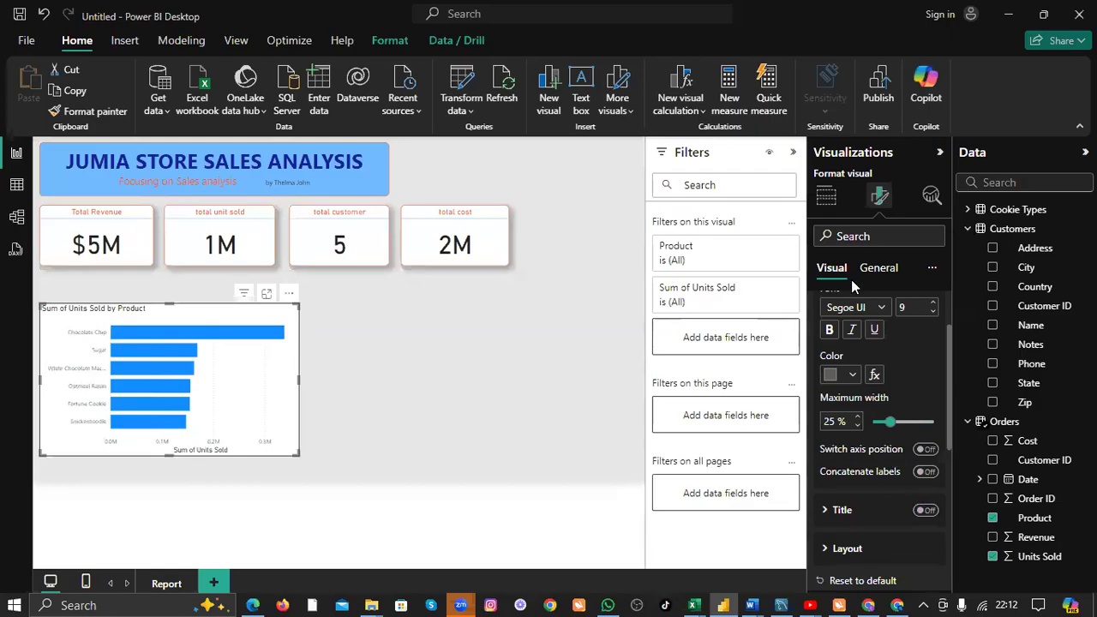
Turn off the X-axis title of the units sold bar chart.
scroll(848, 323, up, 2)
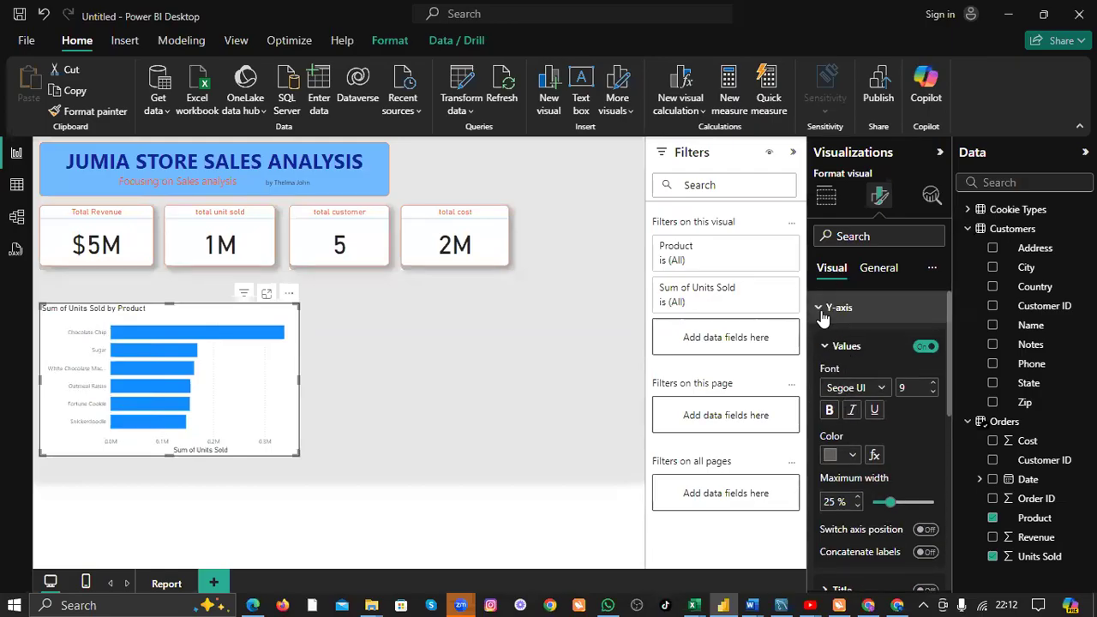
click(820, 309)
click(821, 340)
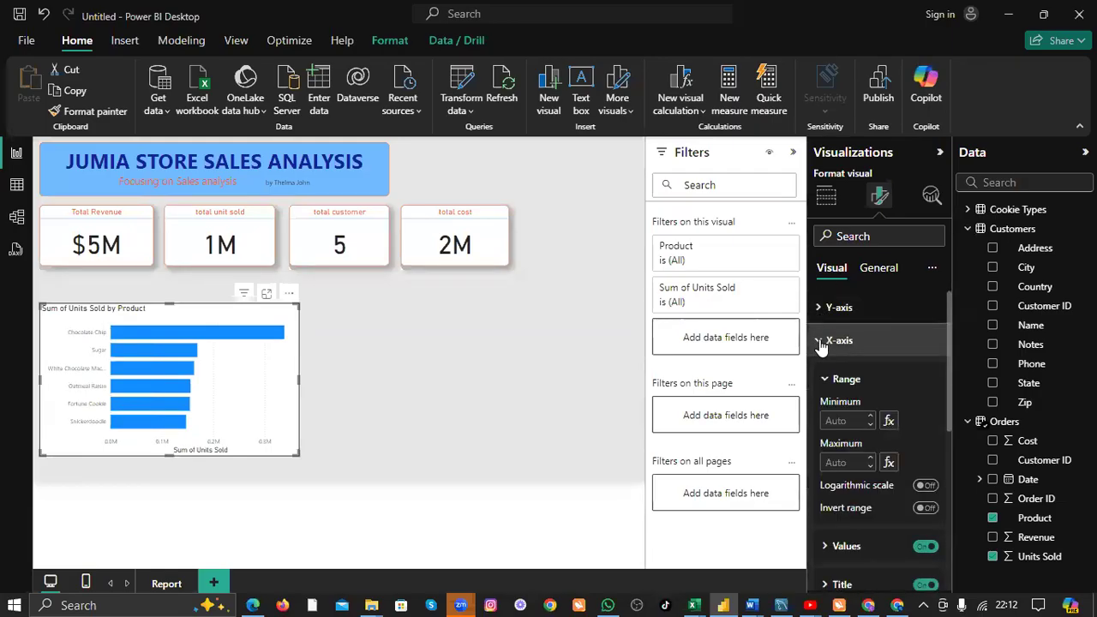
scroll(891, 460, down, 2)
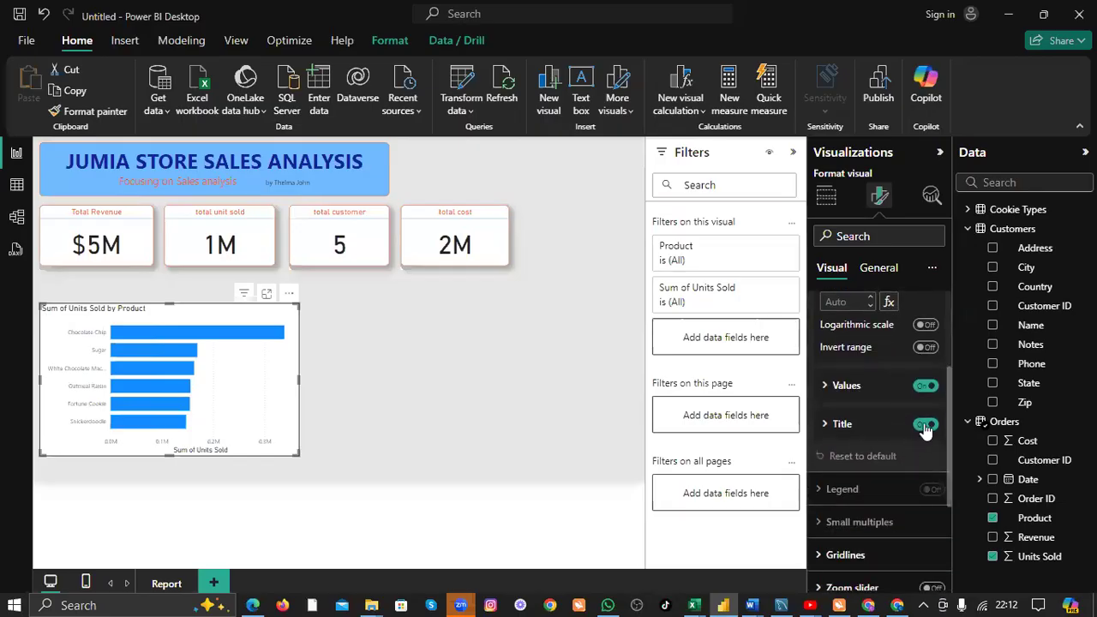
click(924, 426)
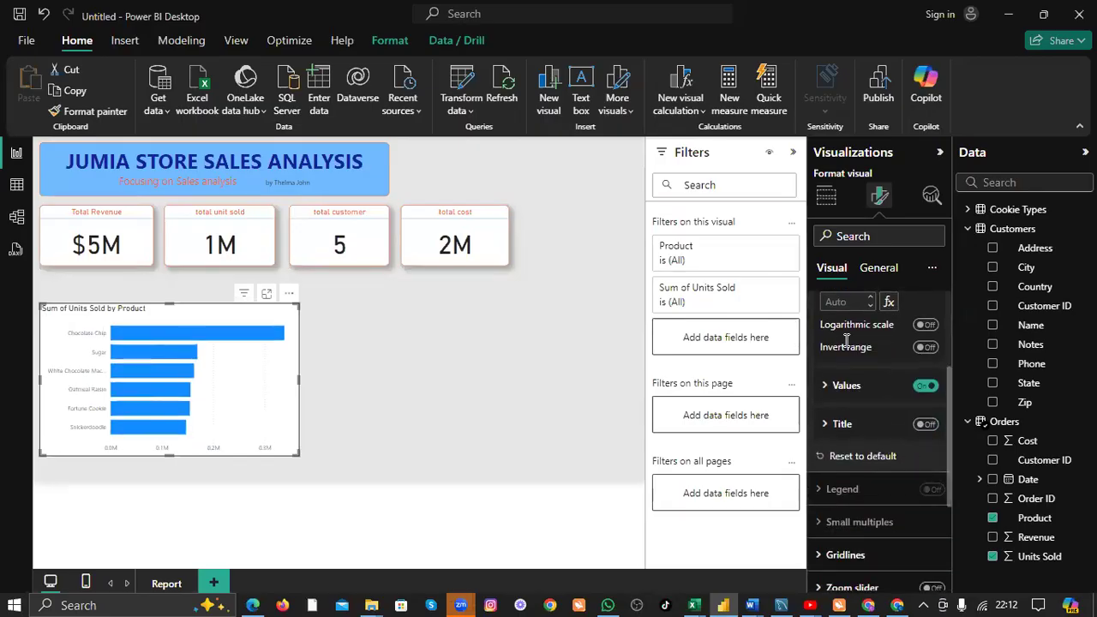
Shorten the bar chart's title text to "Units Sold by Product".
click(878, 268)
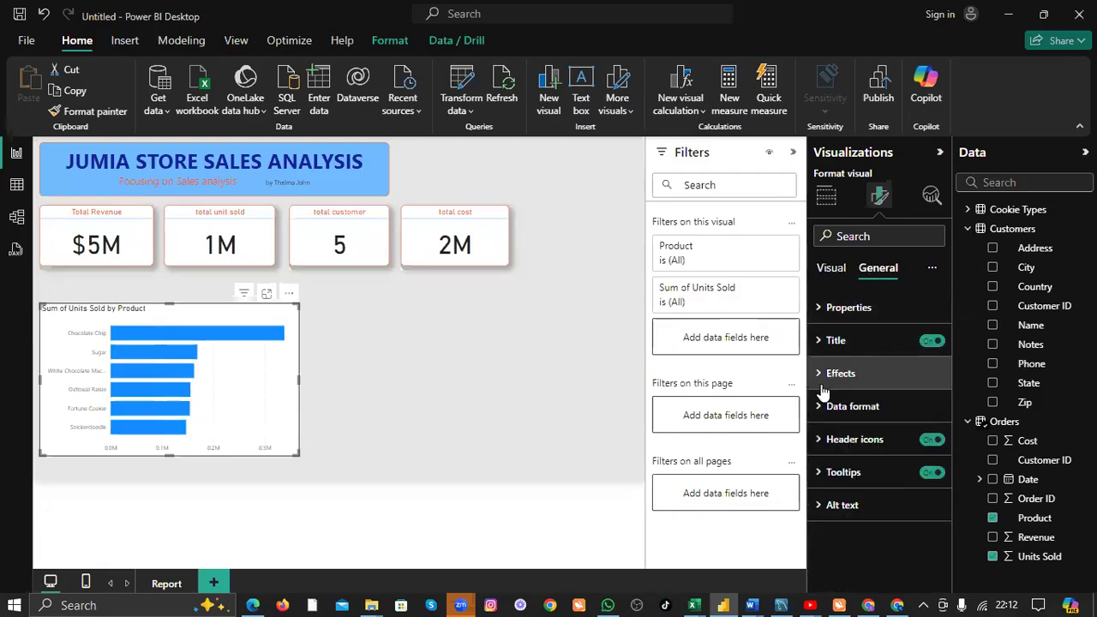
click(848, 341)
scroll(881, 420, down, 2)
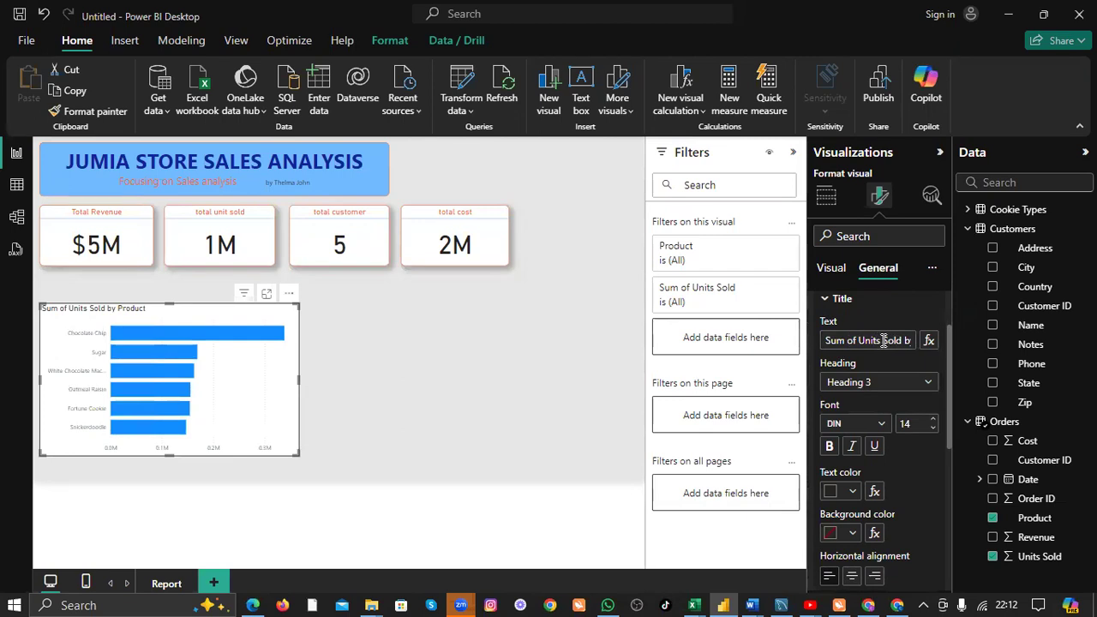
click(862, 339)
key(BackSpace)
key(BackSpace)
key(BackSpace)
key(BackSpace)
key(BackSpace)
key(BackSpace)
key(BackSpace)
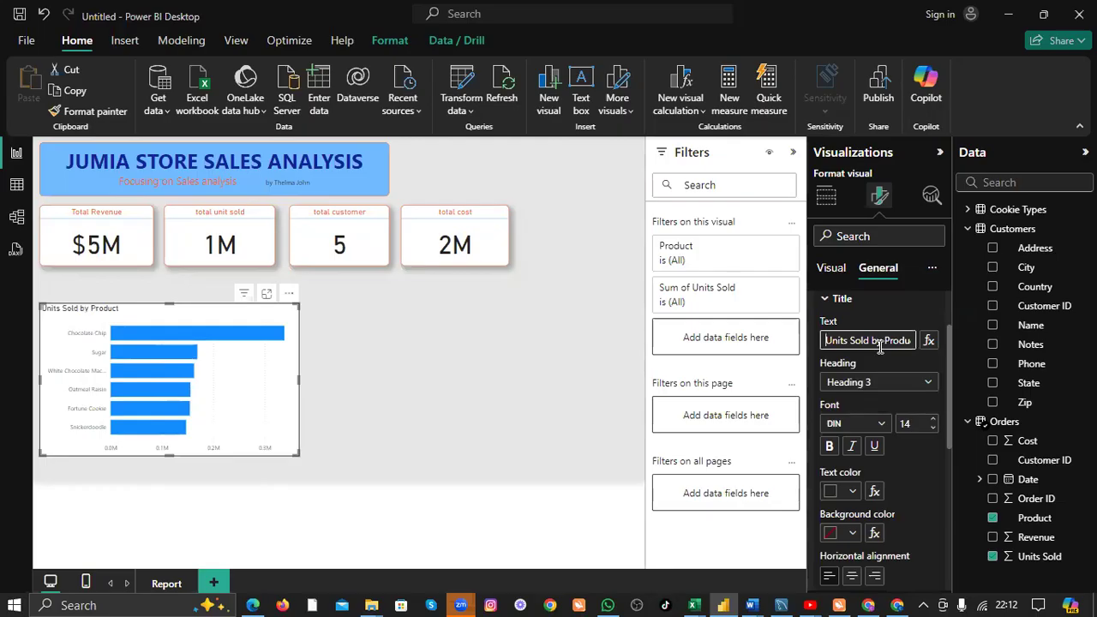
Center the bar chart's title horizontally and make it bold.
scroll(874, 363, down, 2)
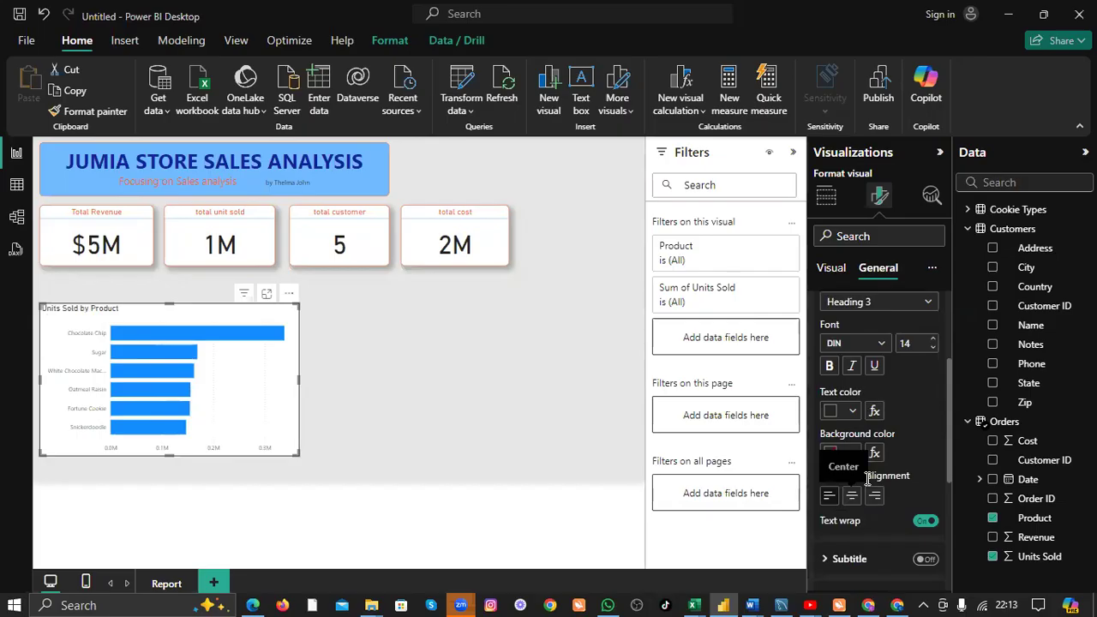
click(851, 496)
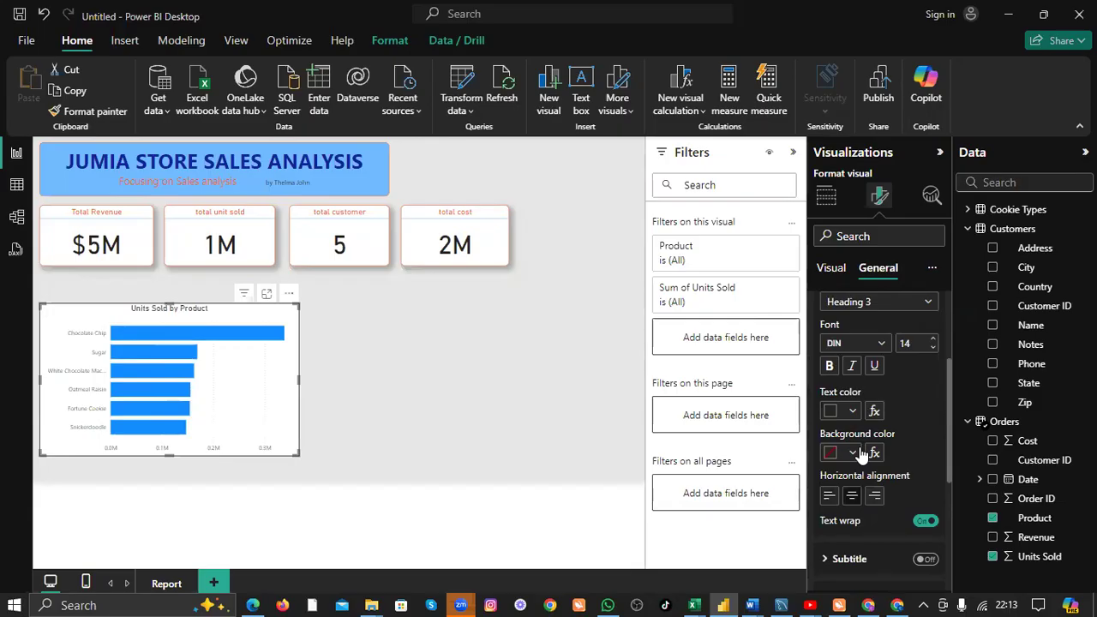
click(830, 366)
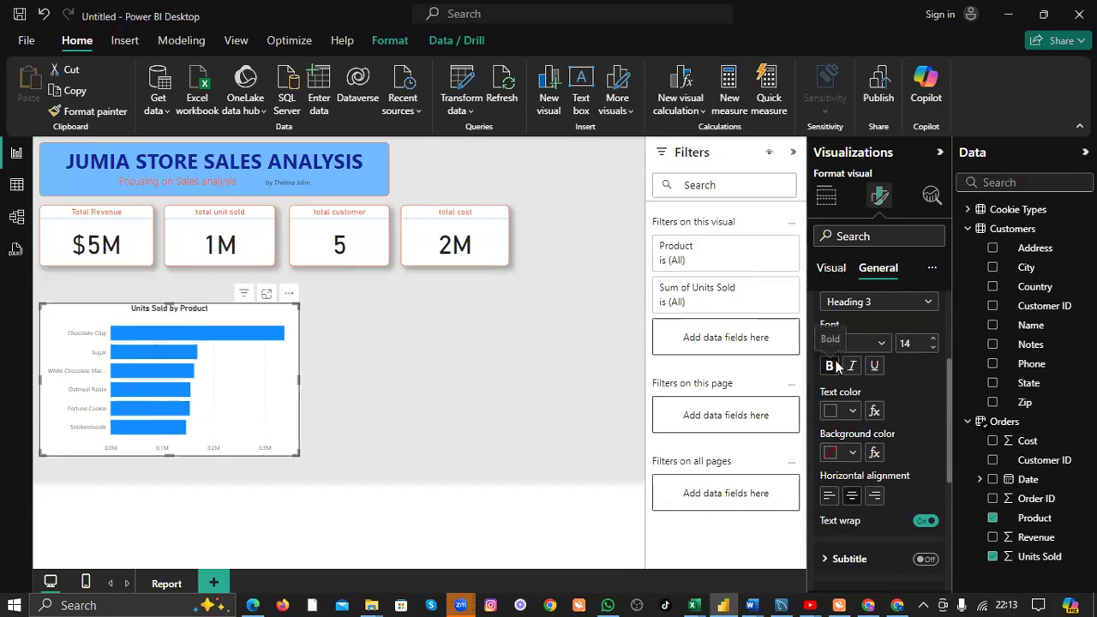
Turn on data labels for the units sold bar chart.
click(836, 268)
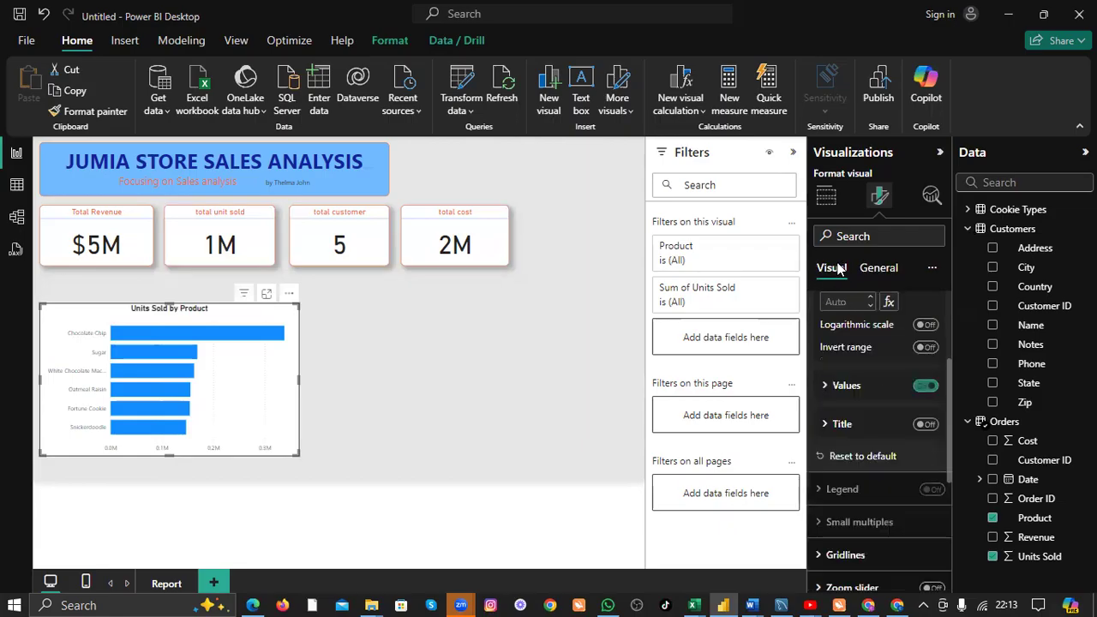
scroll(844, 326, down, 2)
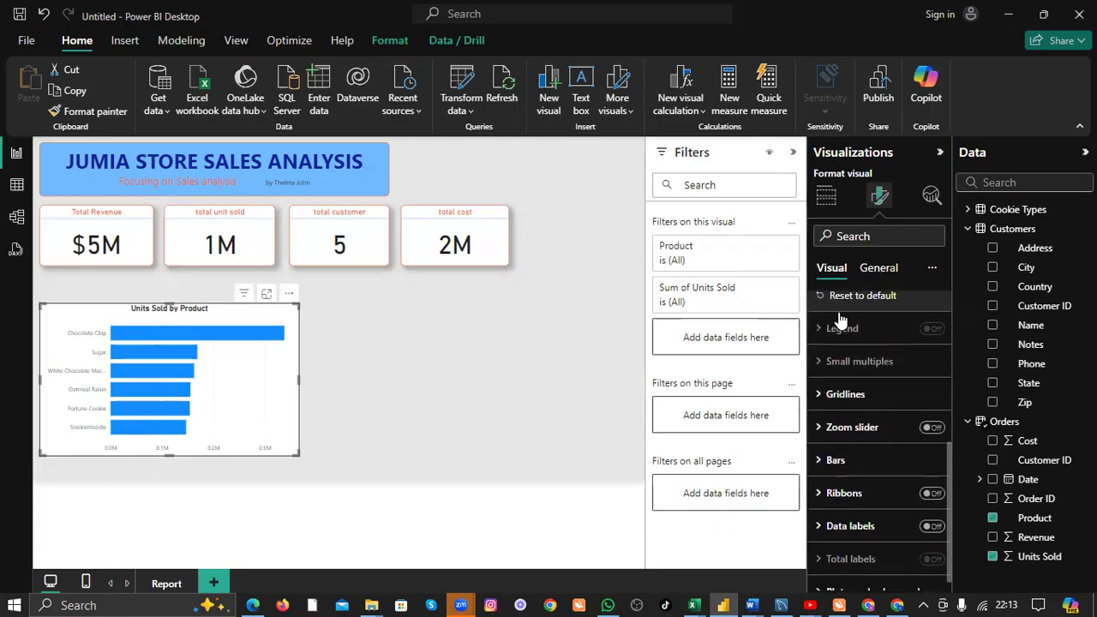
scroll(840, 317, up, 4)
click(820, 342)
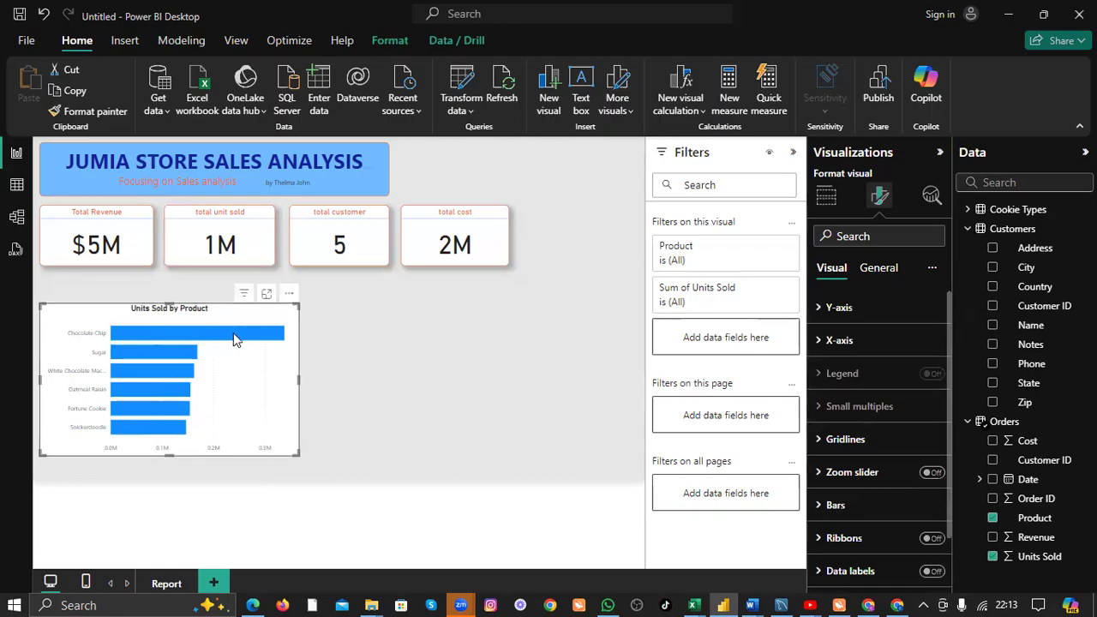
mouse_move(233, 339)
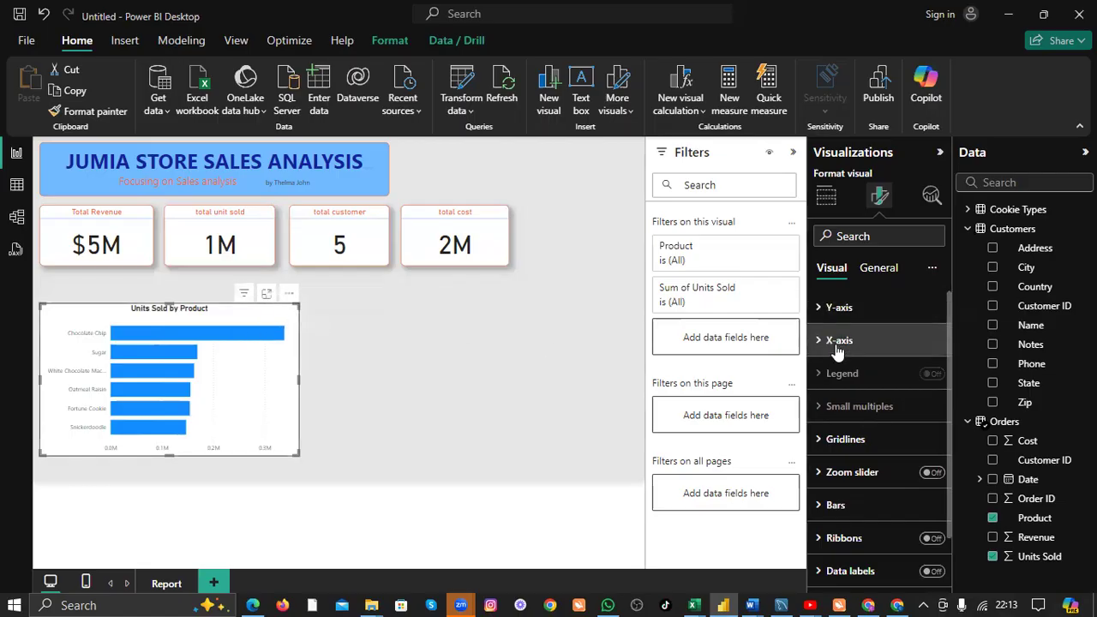
scroll(862, 390, down, 2)
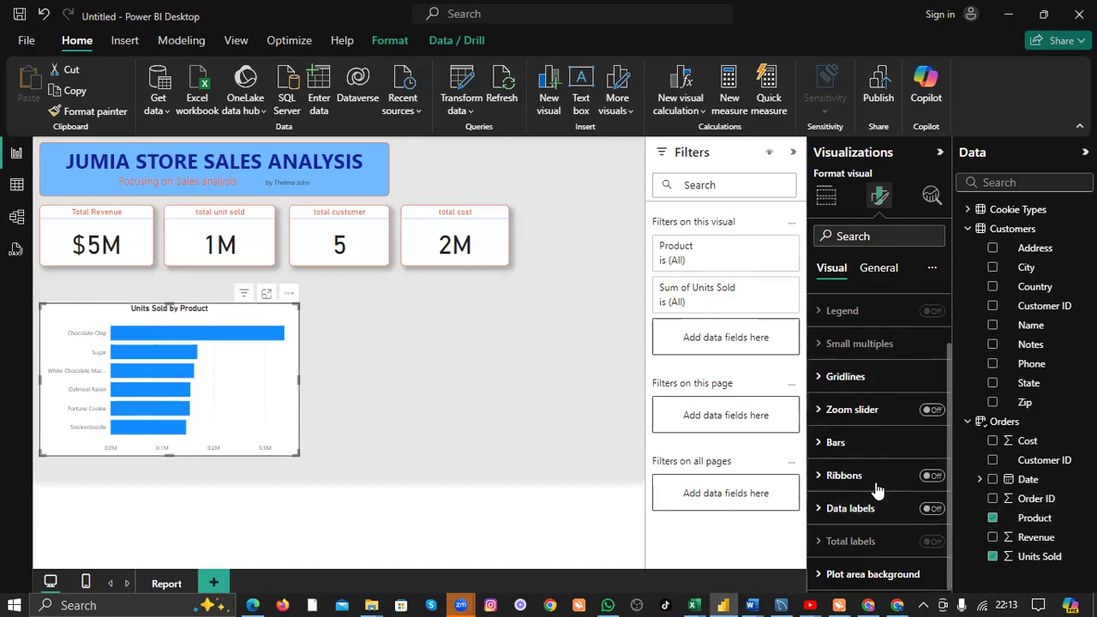
click(931, 508)
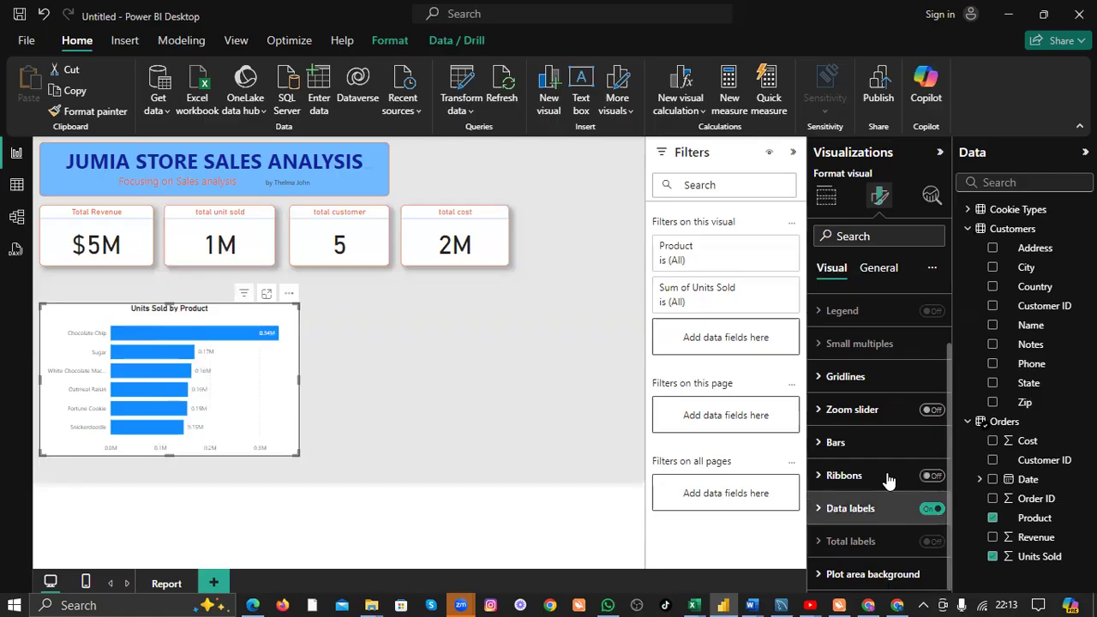
Try the Inside end position for the bar chart's data labels, then set the label position to Inside base.
click(888, 506)
scroll(882, 411, down, 3)
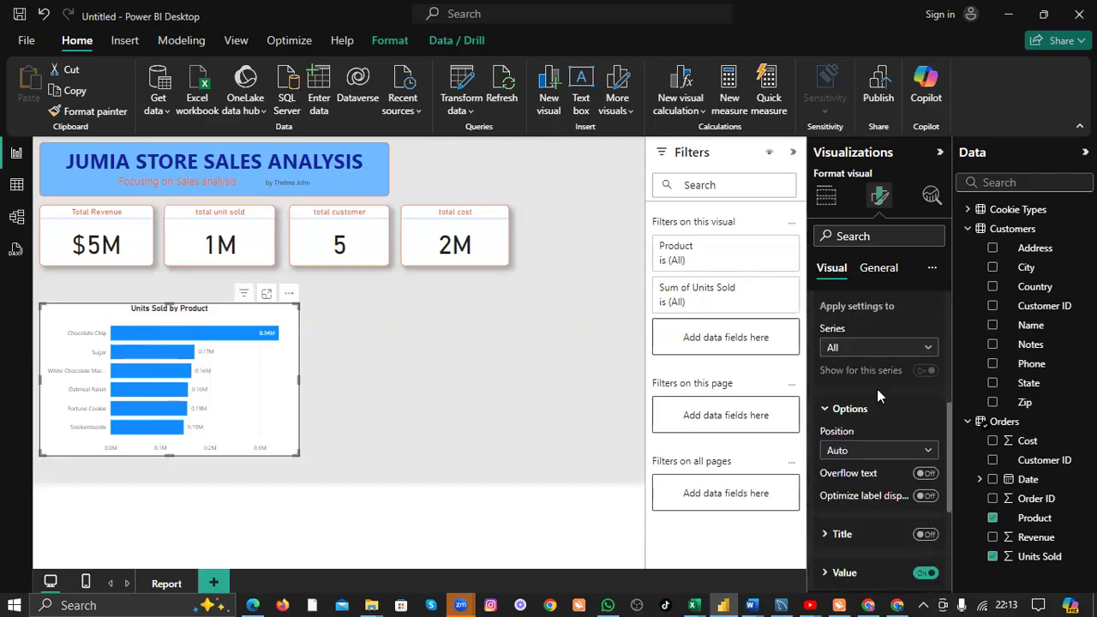
click(874, 450)
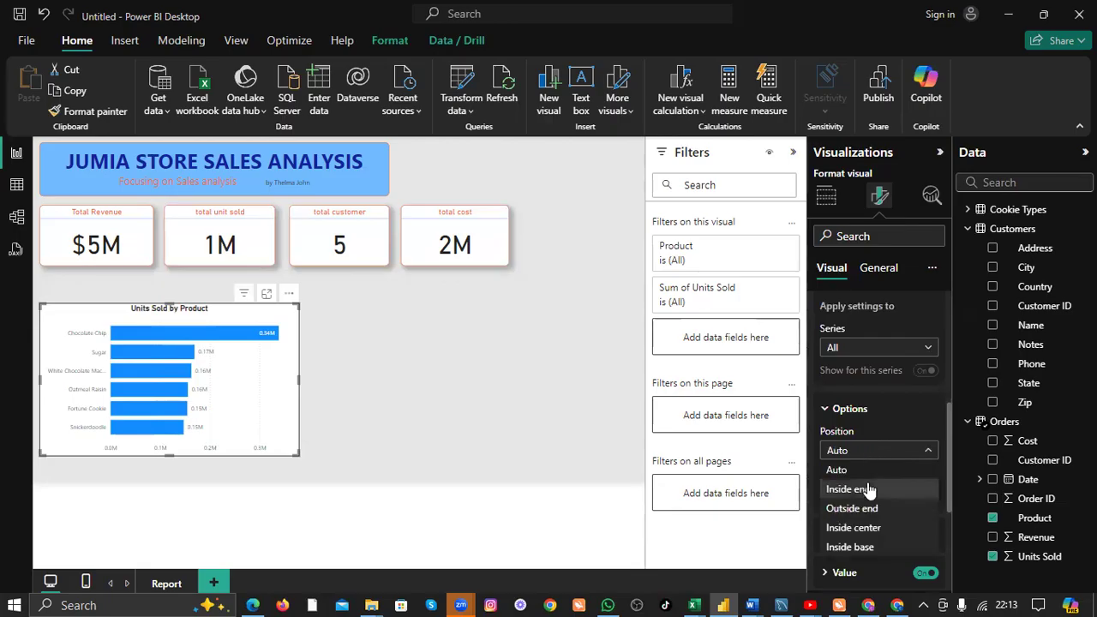
click(866, 488)
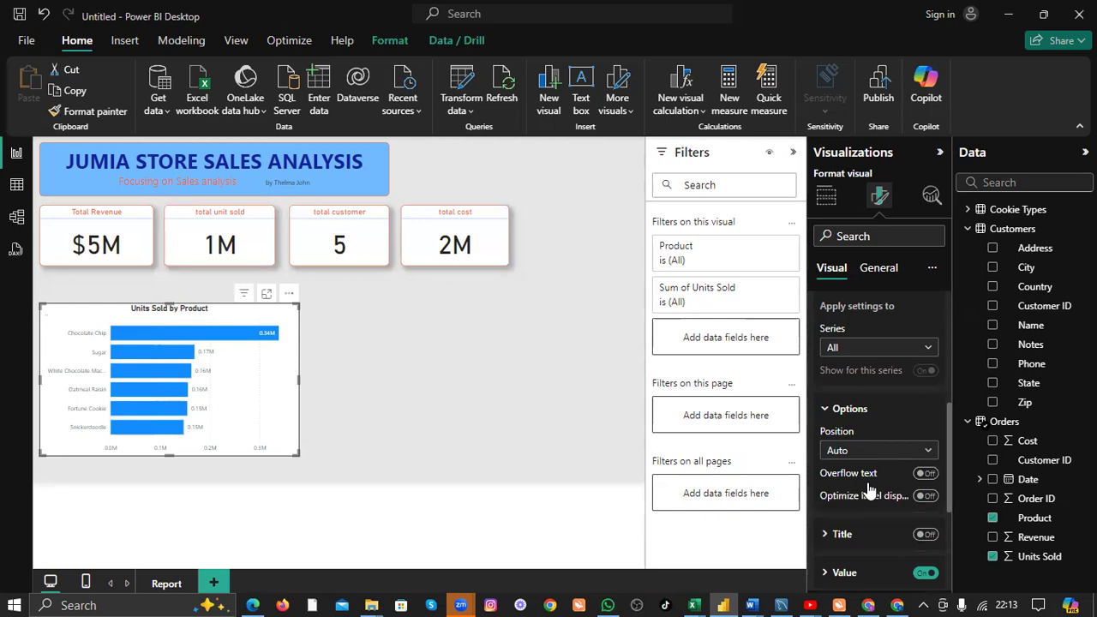
scroll(868, 446, down, 1)
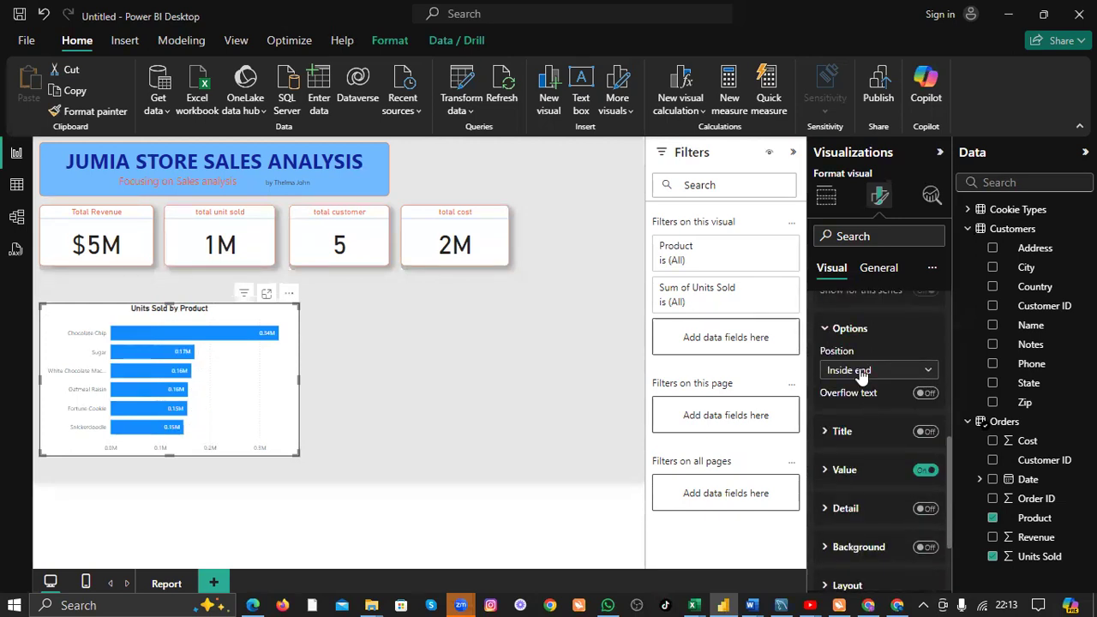
click(861, 370)
click(857, 467)
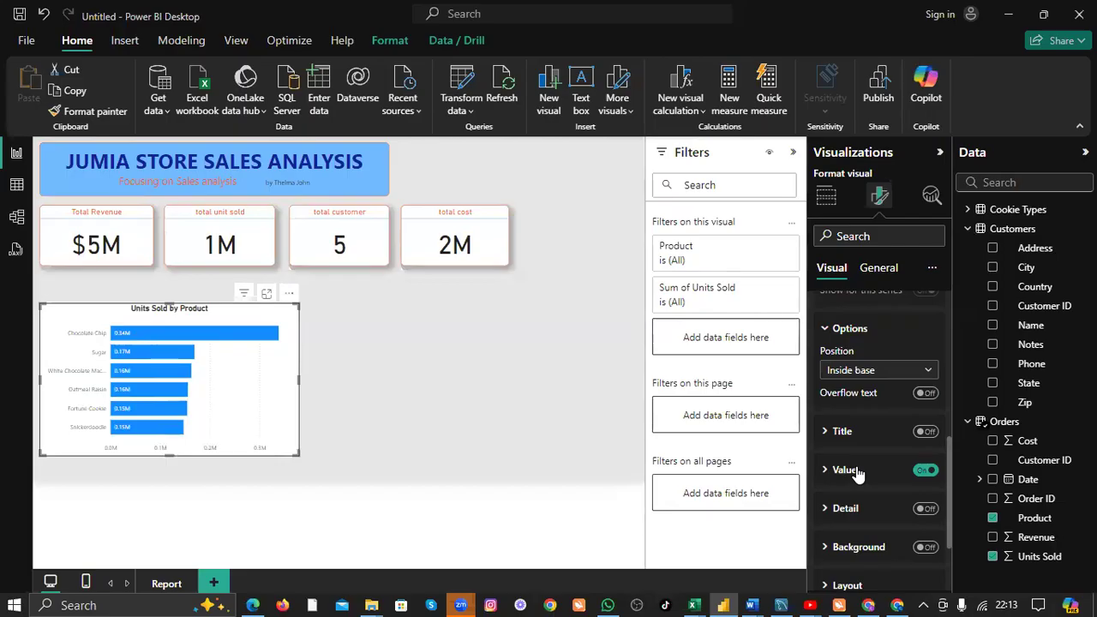
scroll(878, 333, down, 2)
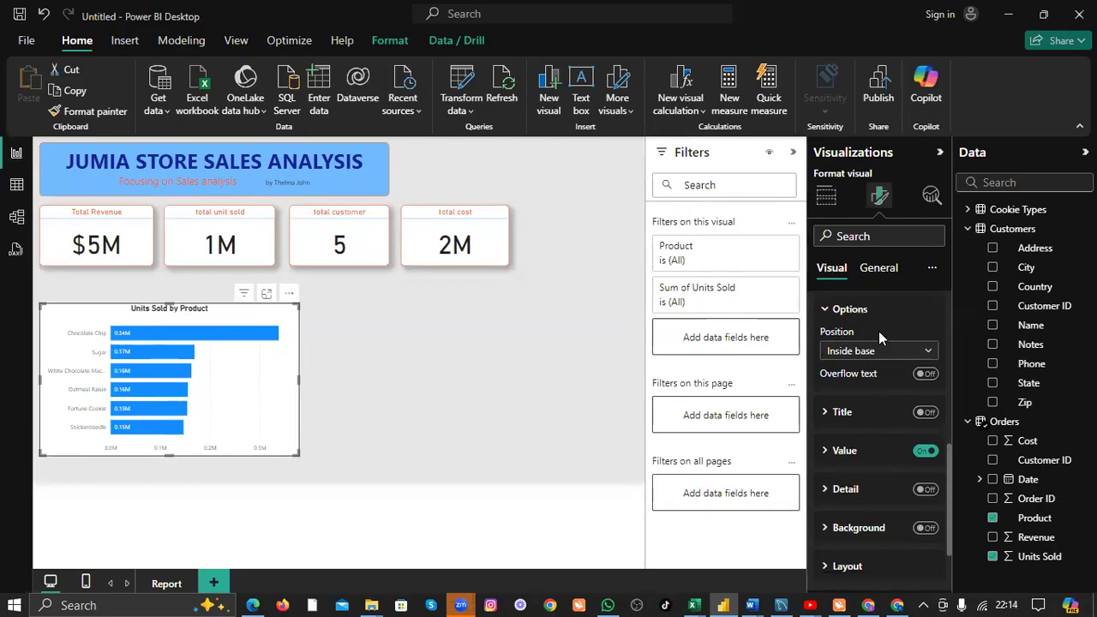
Turn off the X-axis values of the units sold bar chart.
scroll(869, 331, up, 5)
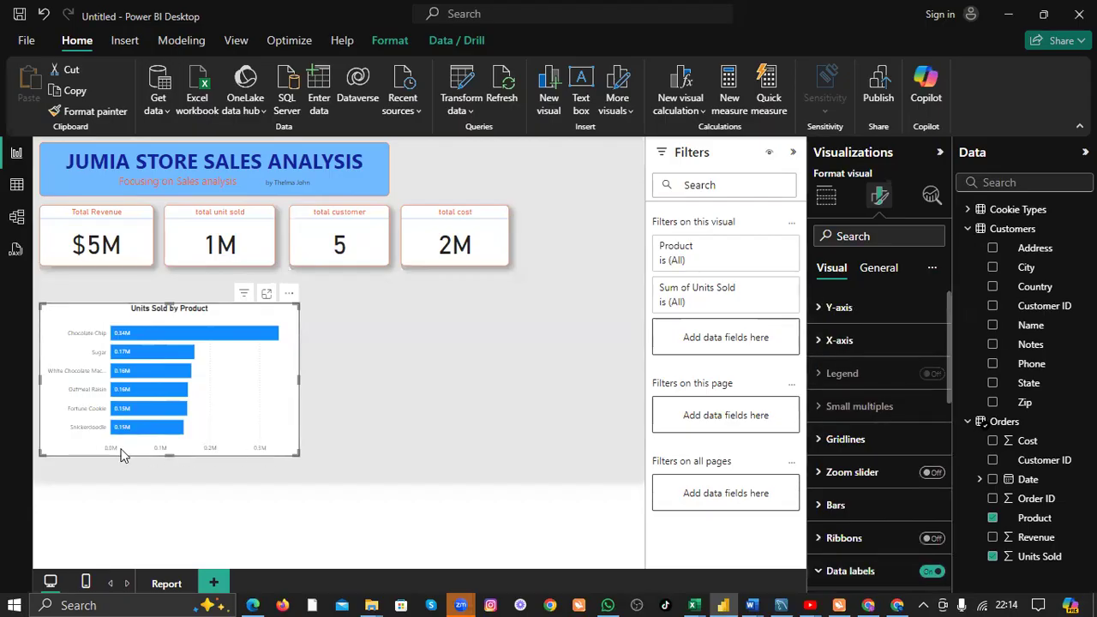
click(818, 341)
scroll(876, 363, down, 3)
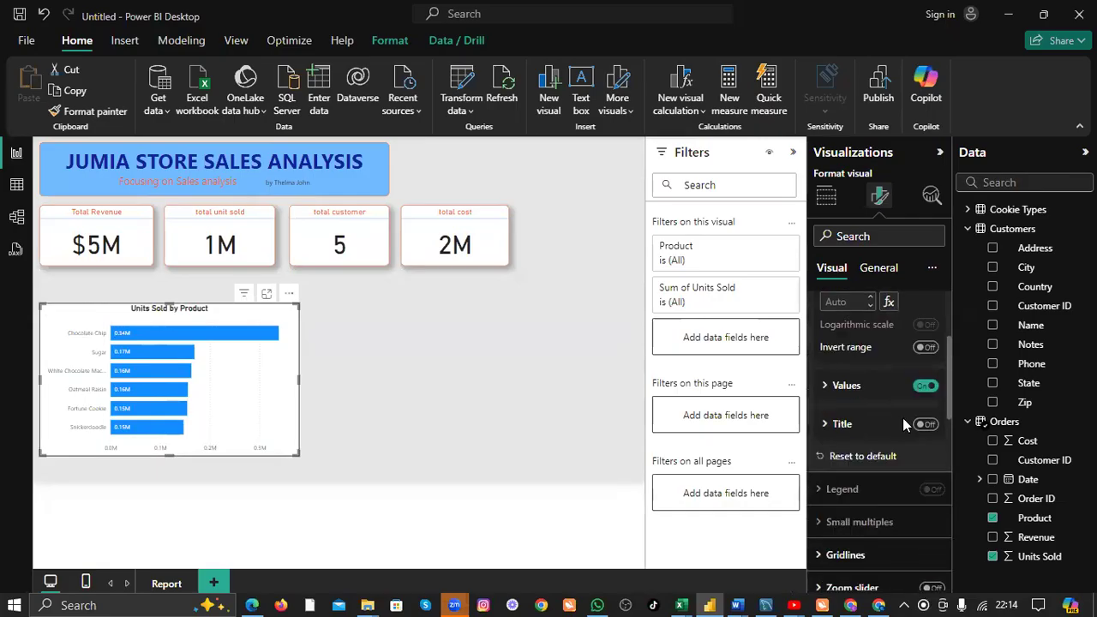
click(924, 387)
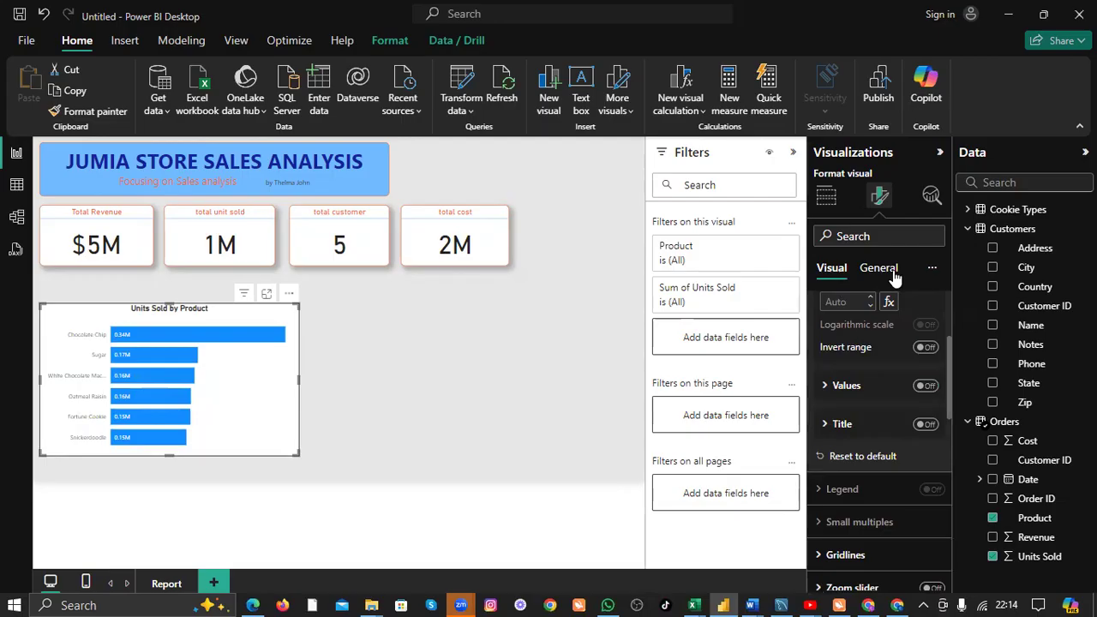
scroll(872, 334, up, 3)
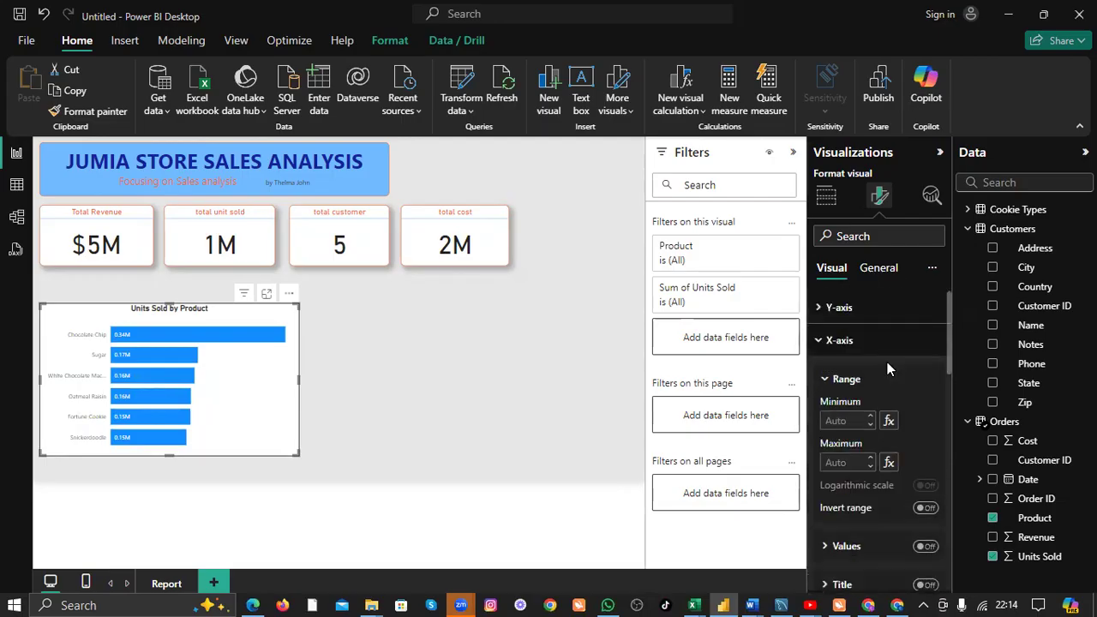
click(831, 339)
scroll(836, 334, down, 3)
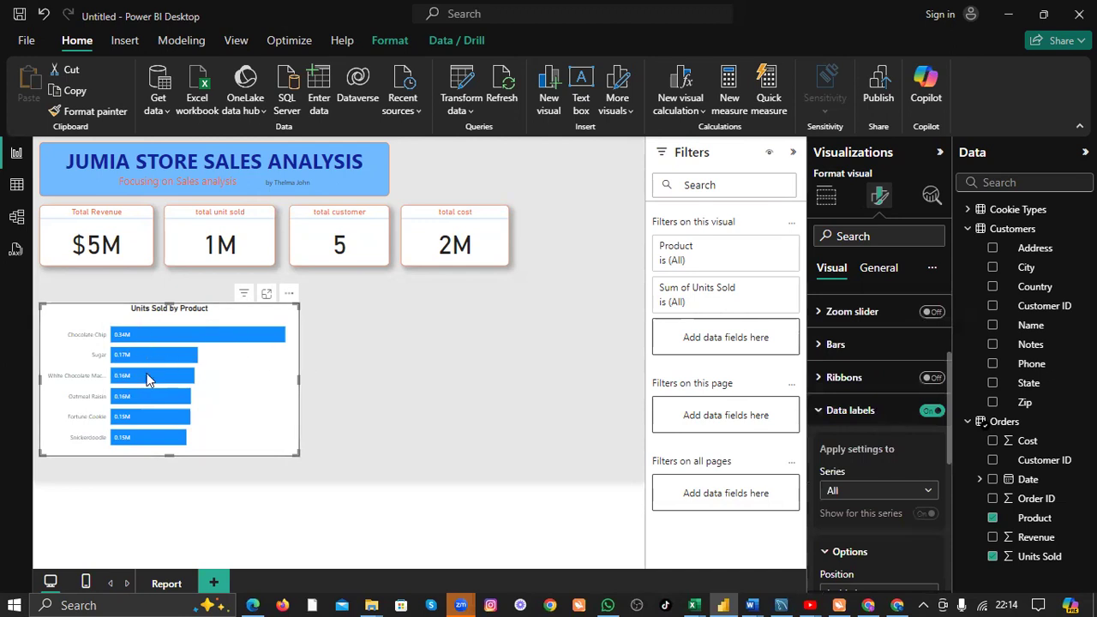
scroll(891, 336, up, 3)
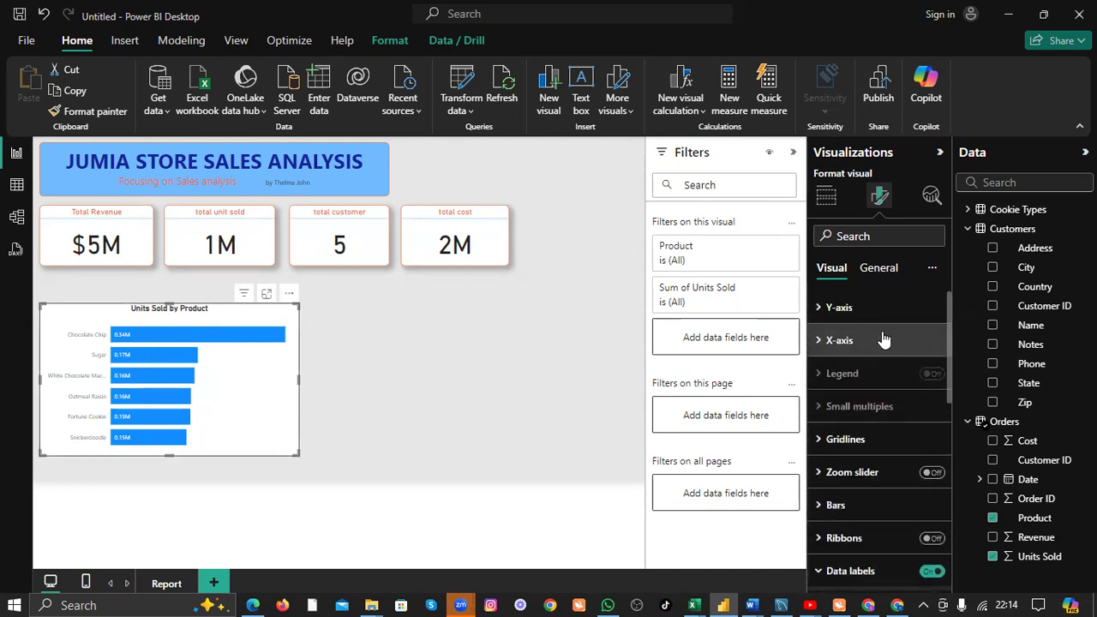
click(820, 439)
click(818, 441)
scroll(866, 438, down, 1)
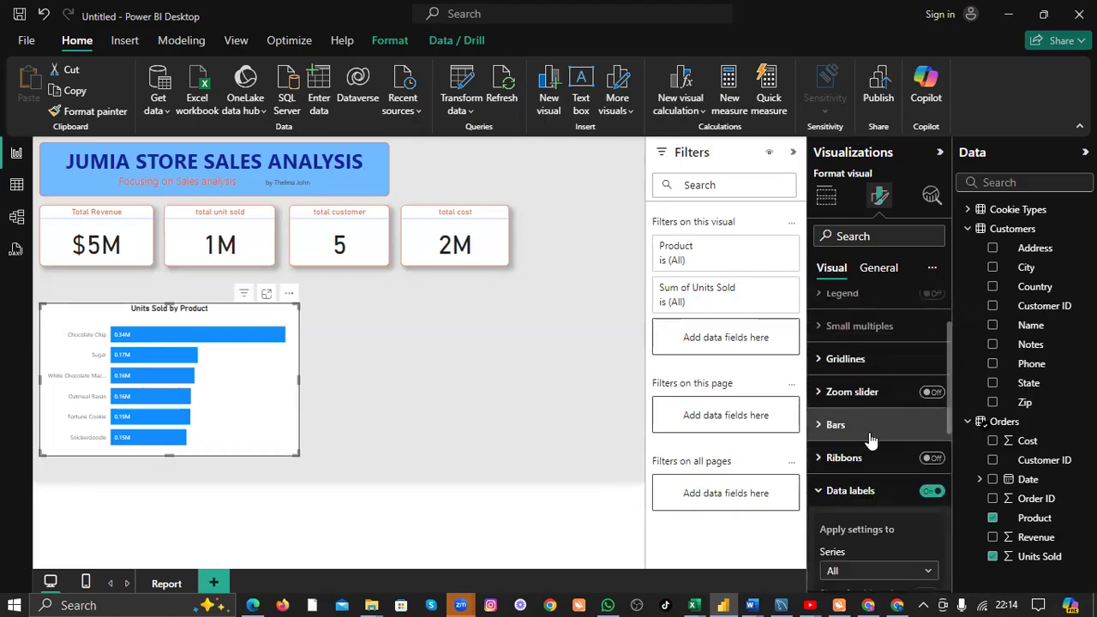
scroll(822, 403, up, 1)
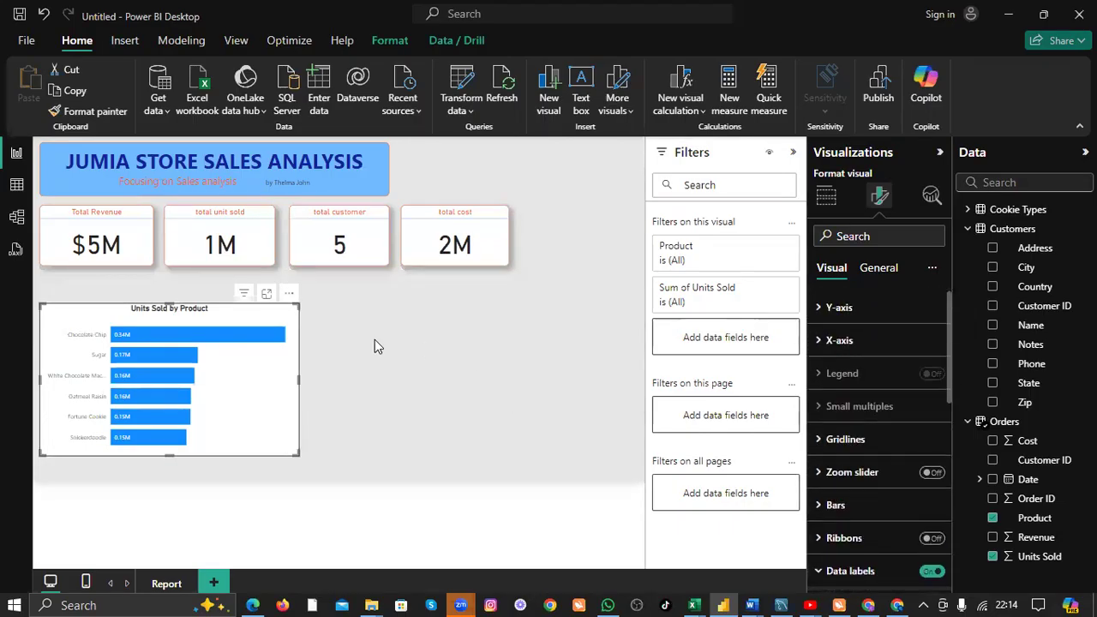
Shrink the units sold bar chart from its lower-right corner to a compact size below the first two KPI cards, and deselect it.
click(314, 383)
click(294, 448)
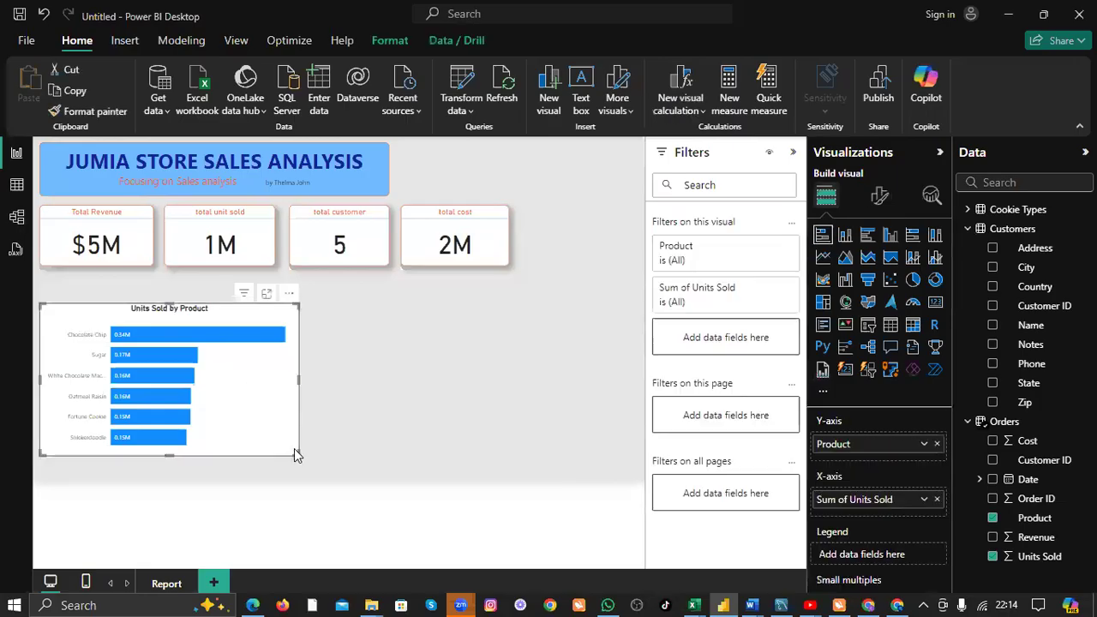
drag(294, 448, 228, 394)
click(347, 358)
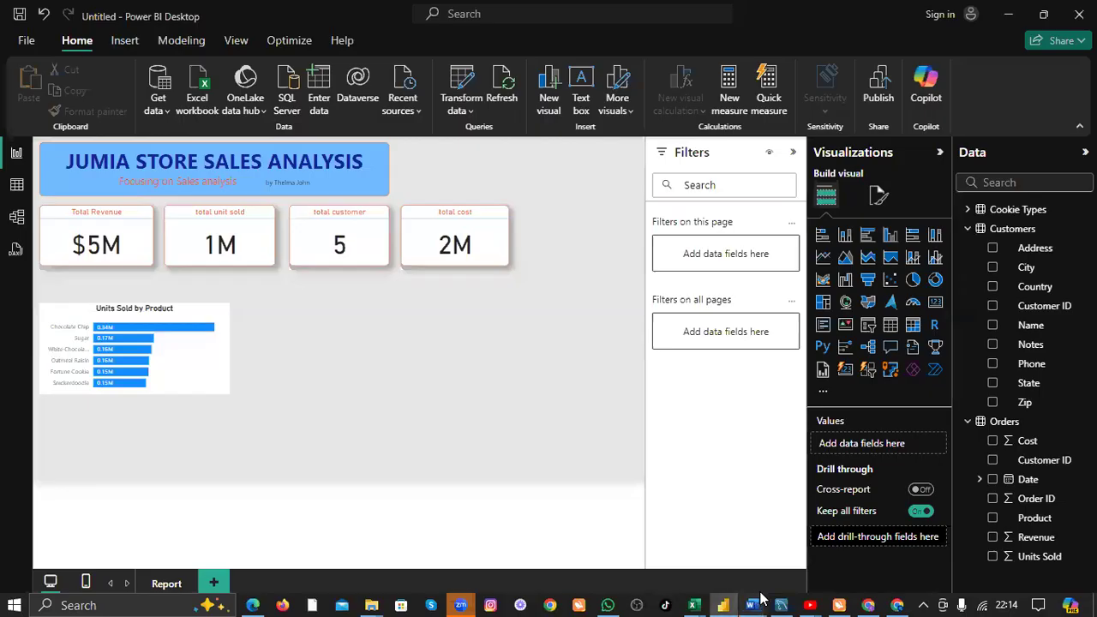
Switch to Word, mark the first four items of the KPI list to review progress, and return to Power BI.
mouse_move(757, 600)
click(848, 545)
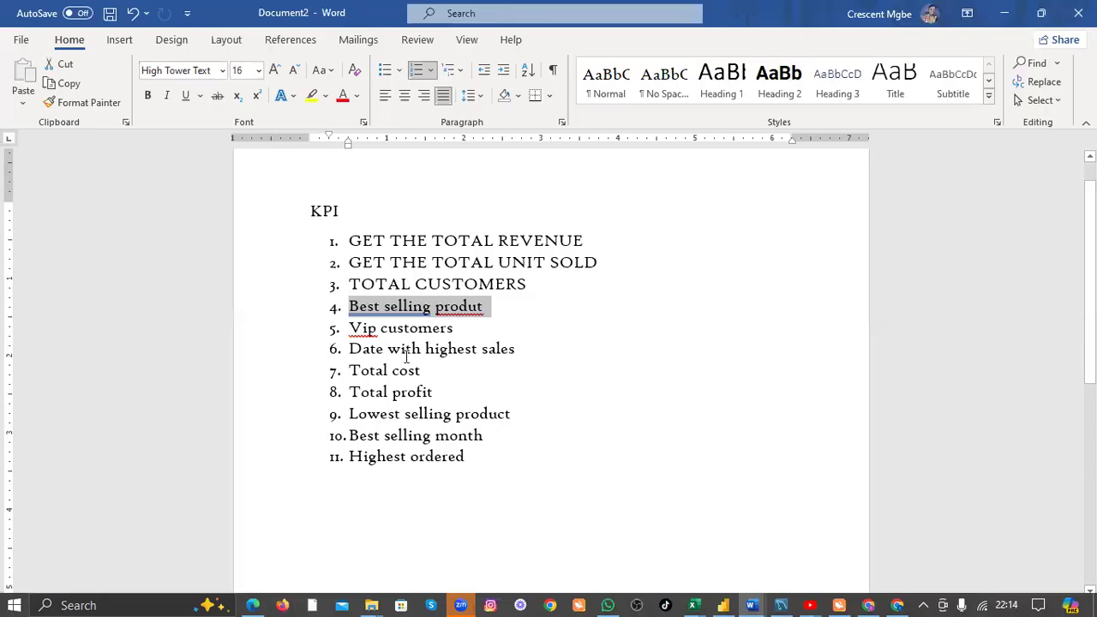
drag(510, 305, 357, 241)
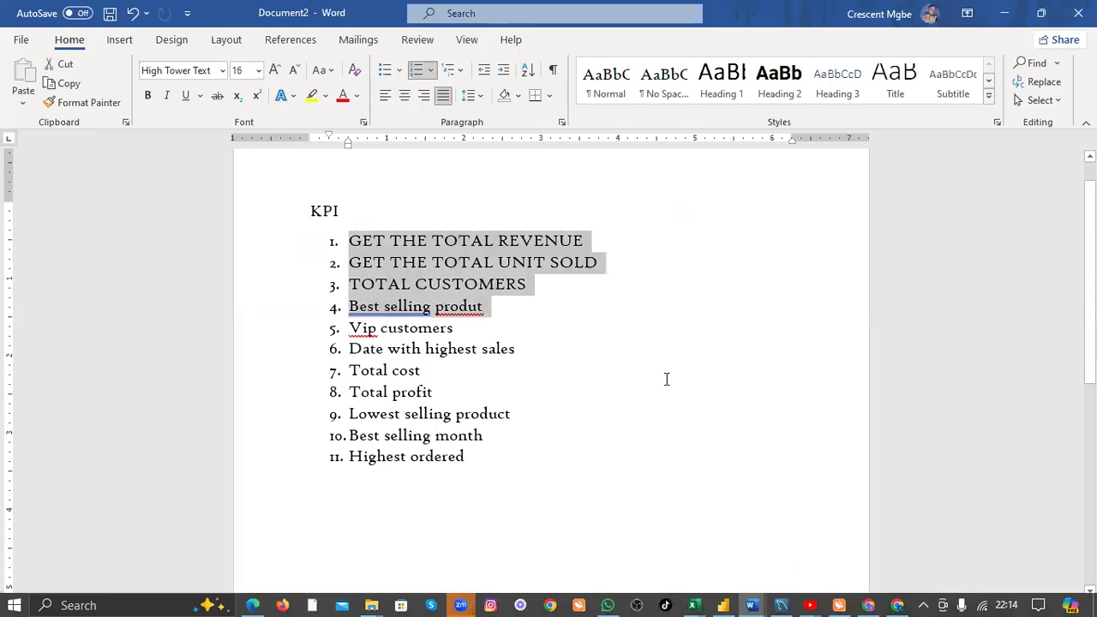
key(alt+Tab)
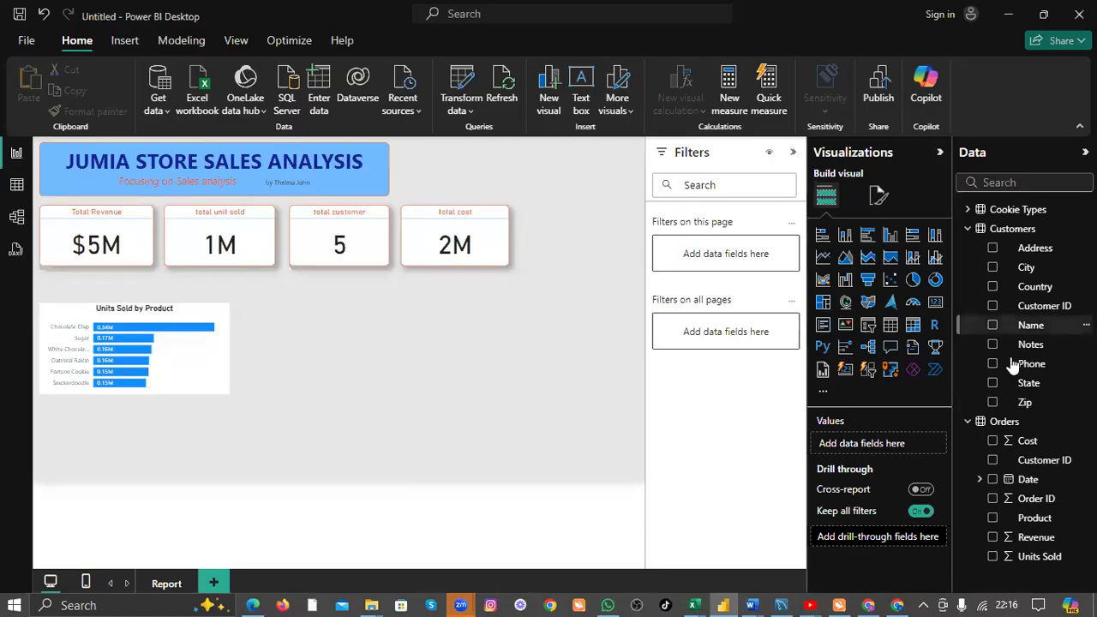
Add a matrix below the units sold chart, fill it with customer Name and Revenue, convert it to a stacked column chart, and deselect it.
click(912, 326)
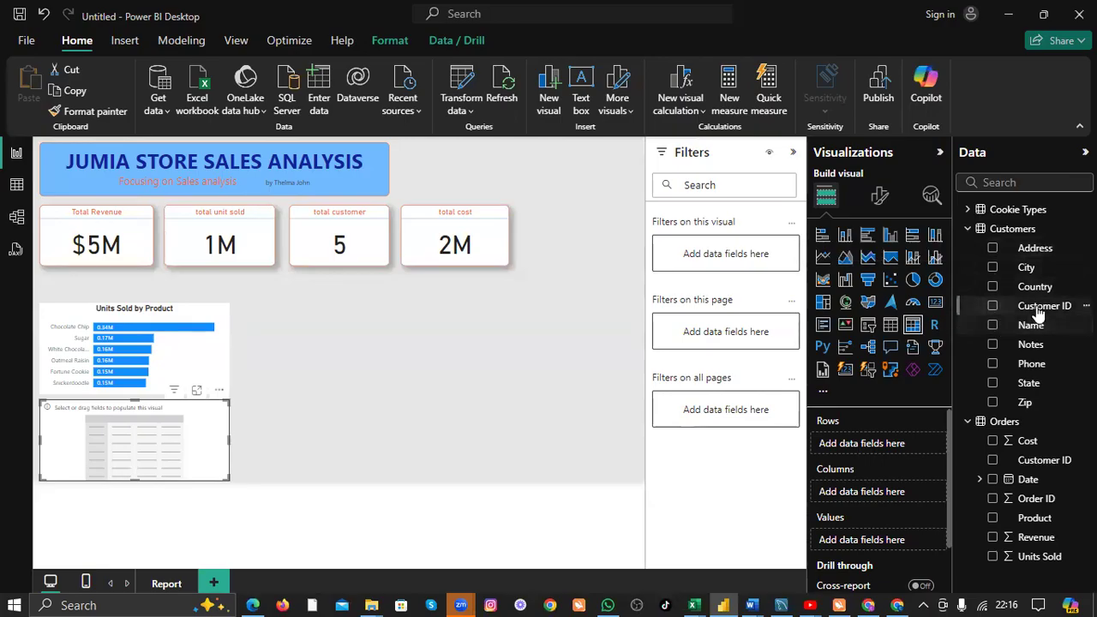
click(992, 306)
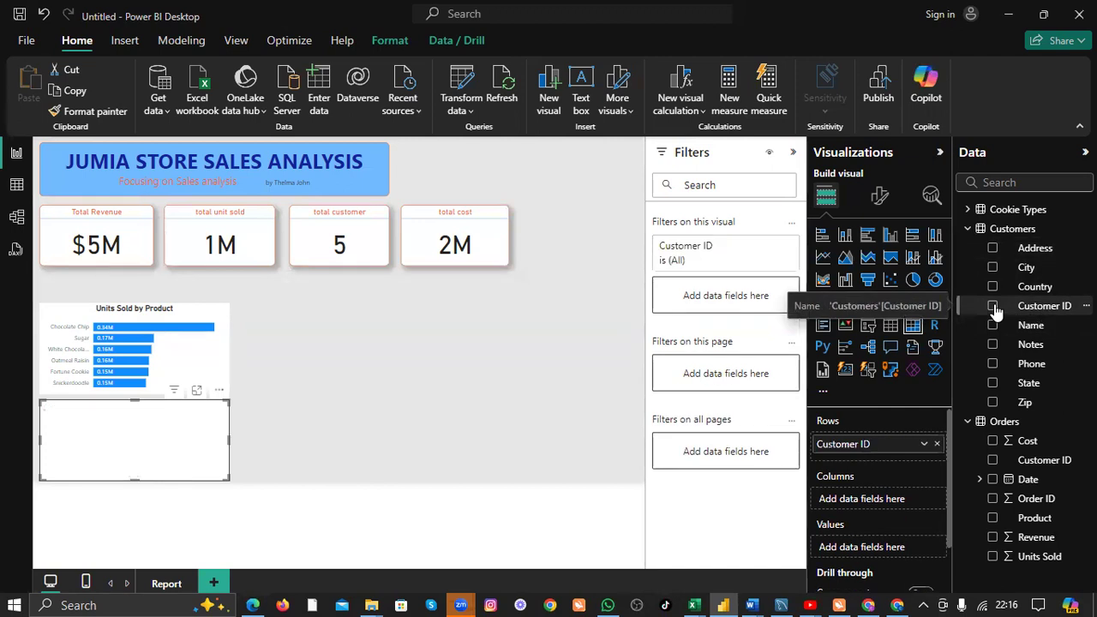
click(992, 306)
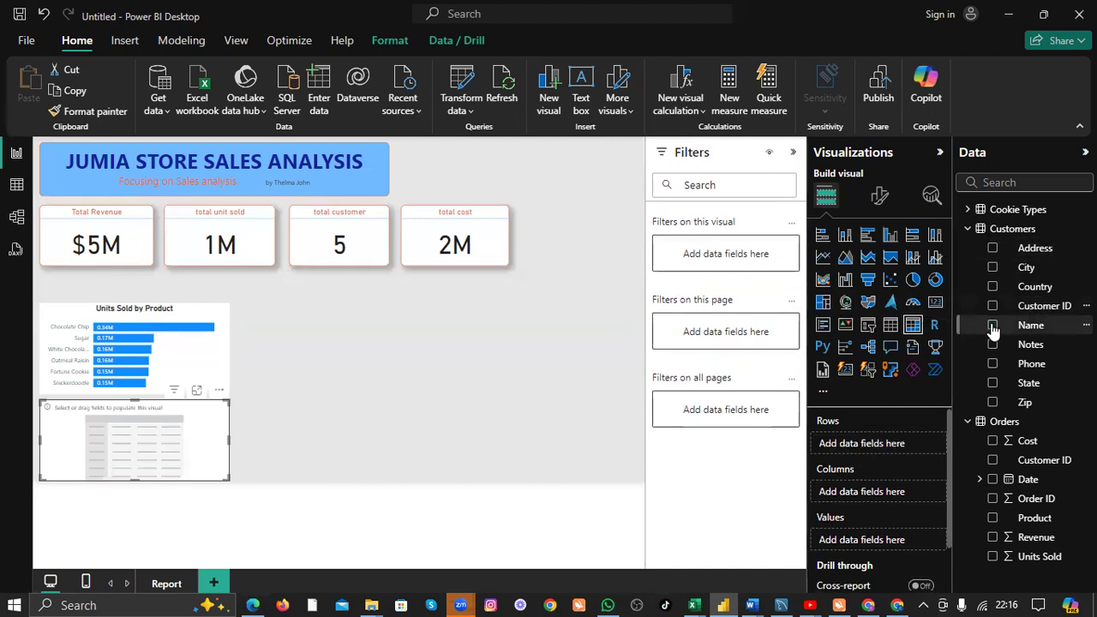
click(992, 325)
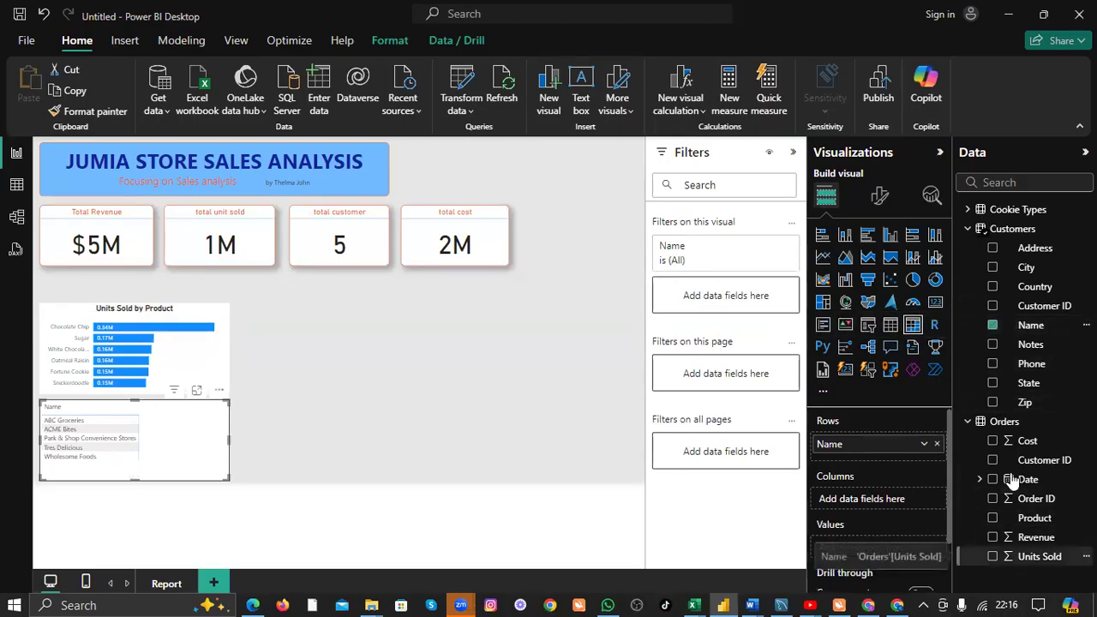
click(992, 537)
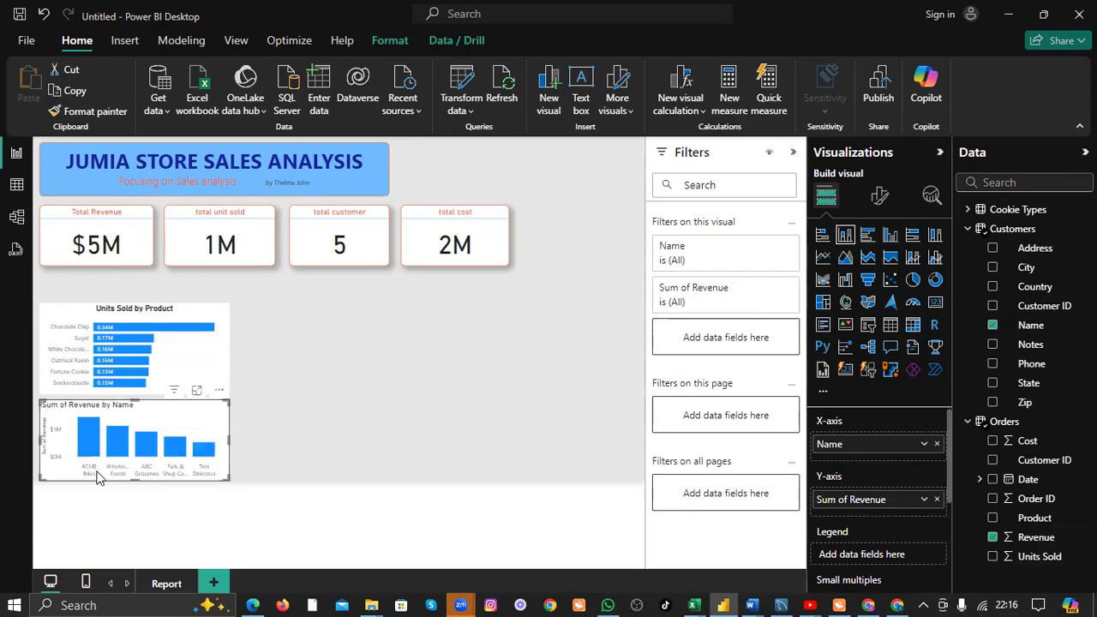
click(456, 367)
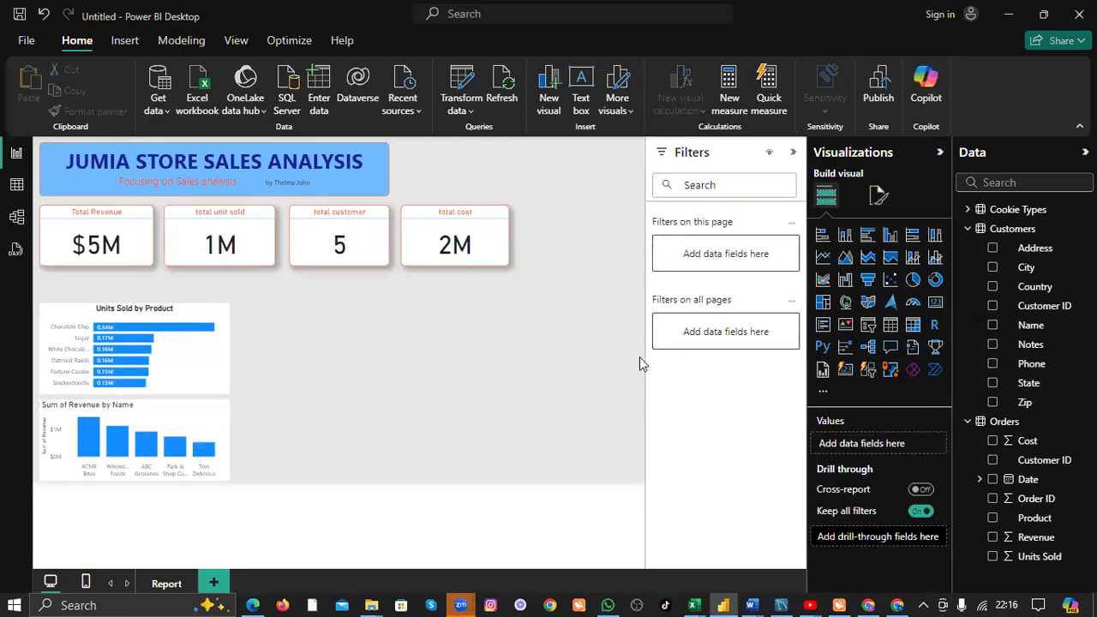
Switch to Word, mark the "Date with highest sales" item in the KPI list, and return to Power BI.
click(751, 604)
click(845, 572)
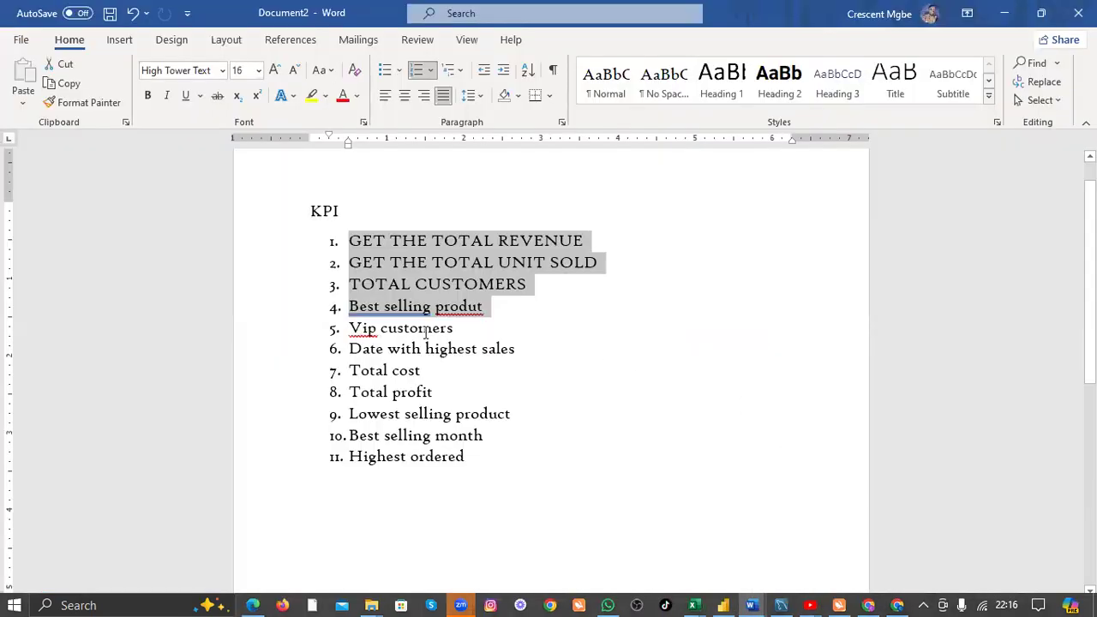
drag(522, 353, 361, 355)
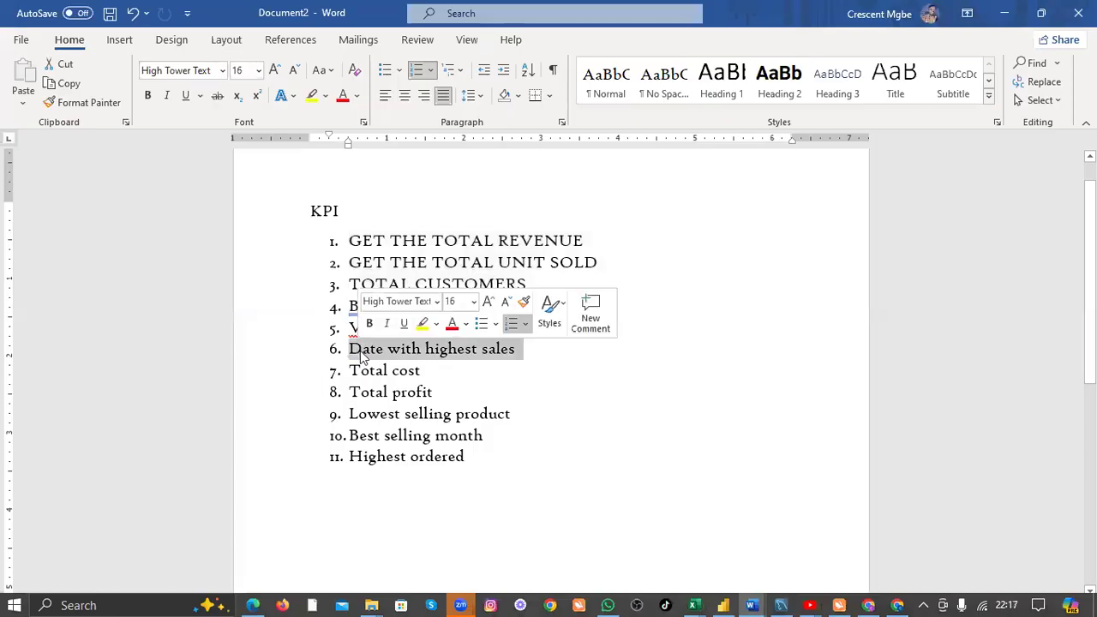
click(719, 601)
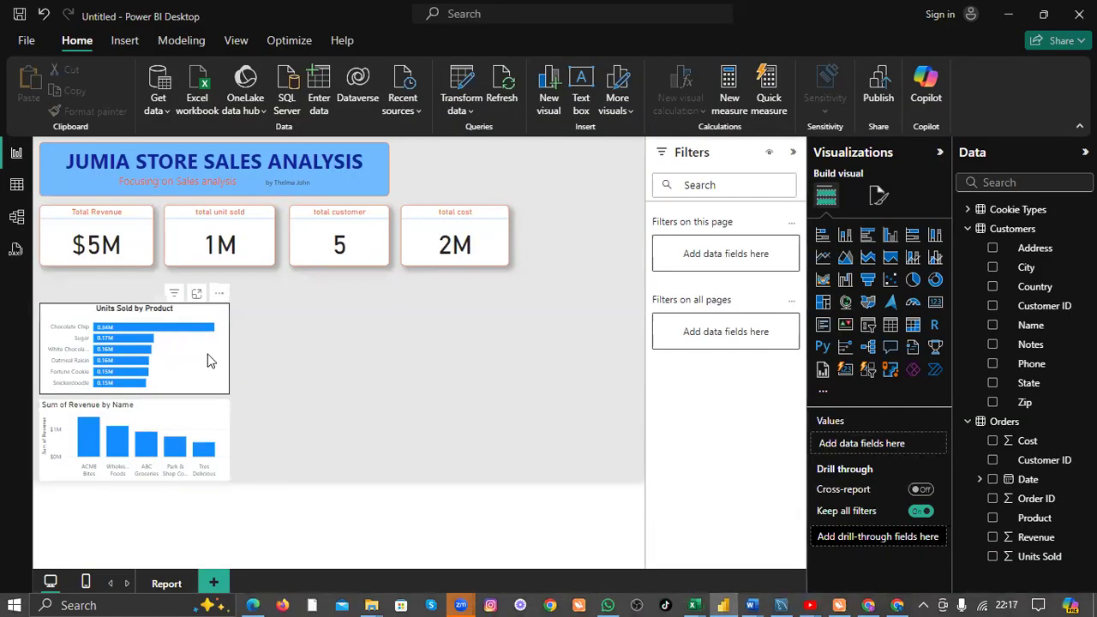
Copy the formatting of the units sold chart onto the revenue by name chart with Format Painter, and deselect it.
click(204, 378)
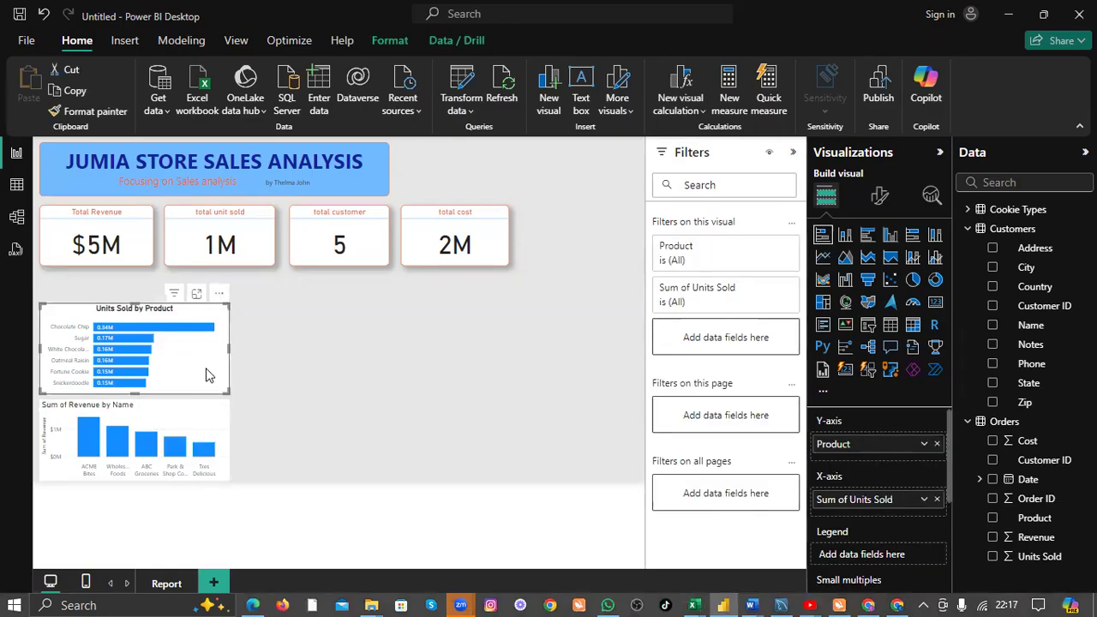
click(89, 111)
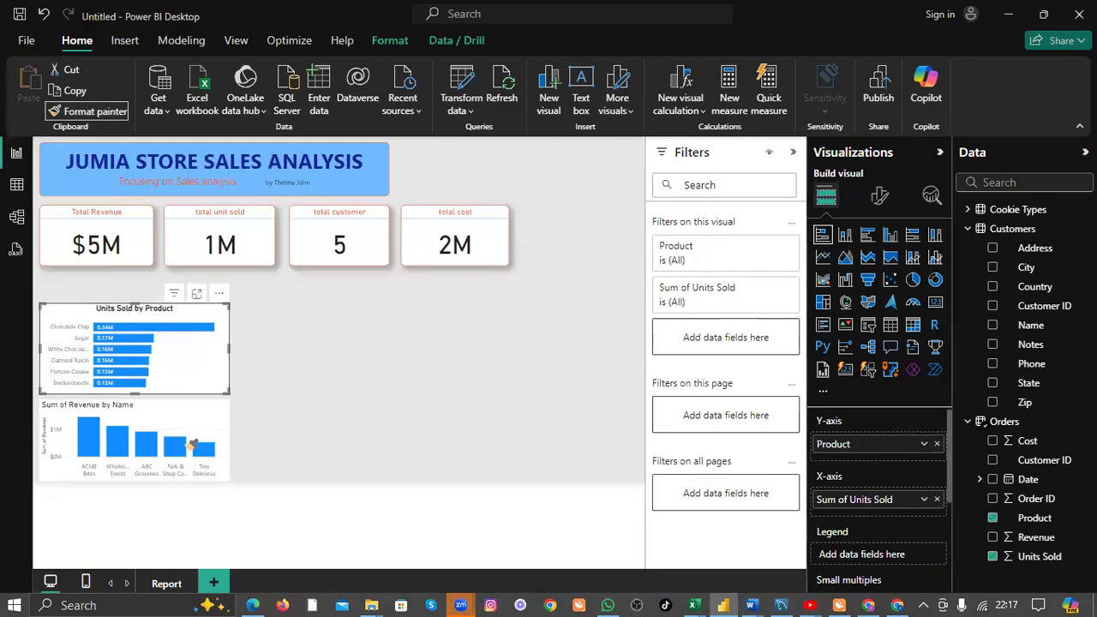
click(211, 416)
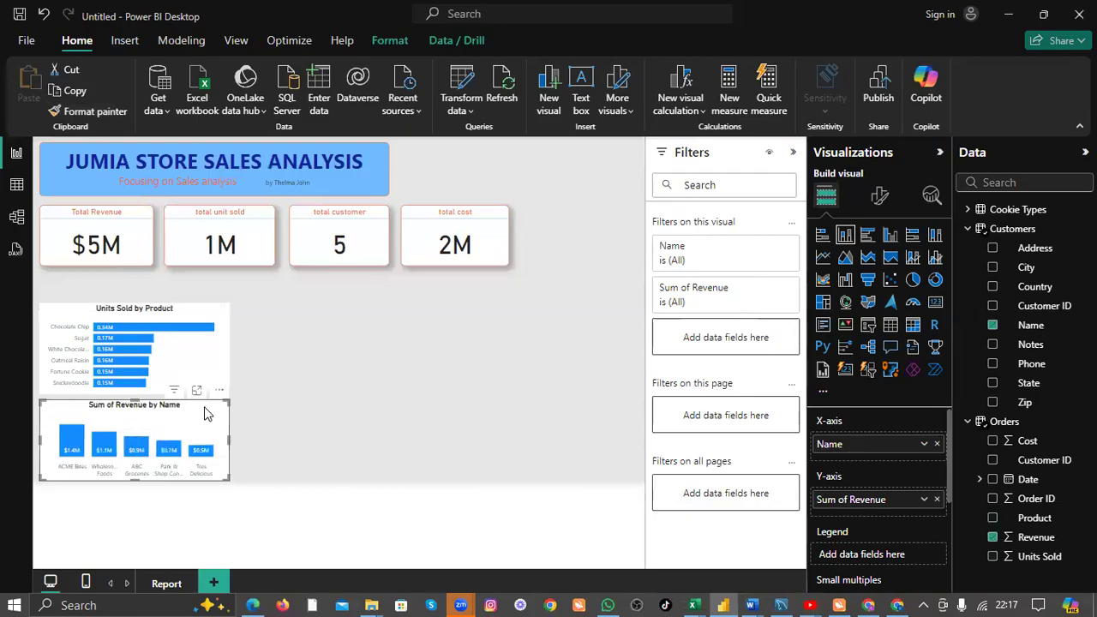
click(399, 356)
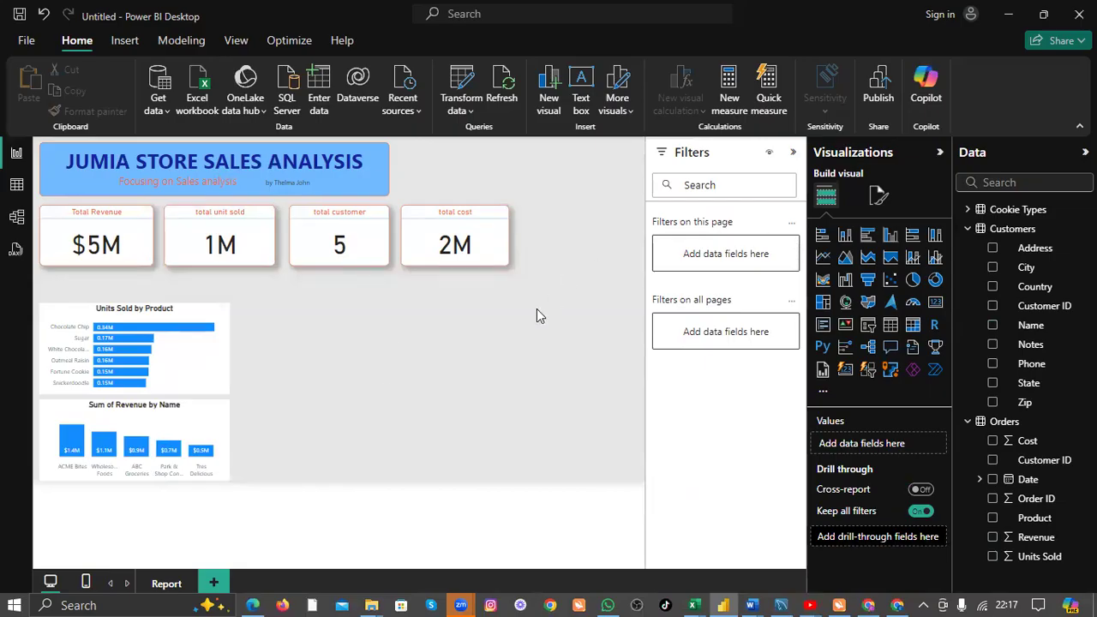
Add a matrix beside the units sold chart with Month from the date hierarchy as rows and Revenue as values, enlarging it to fit every month.
mouse_move(758, 599)
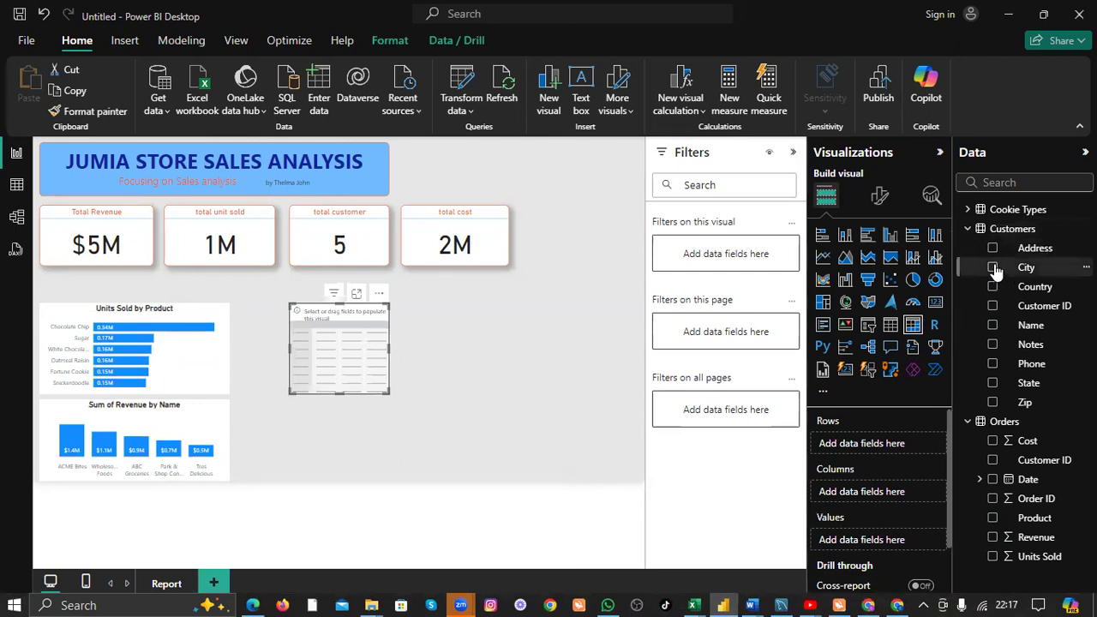
click(981, 481)
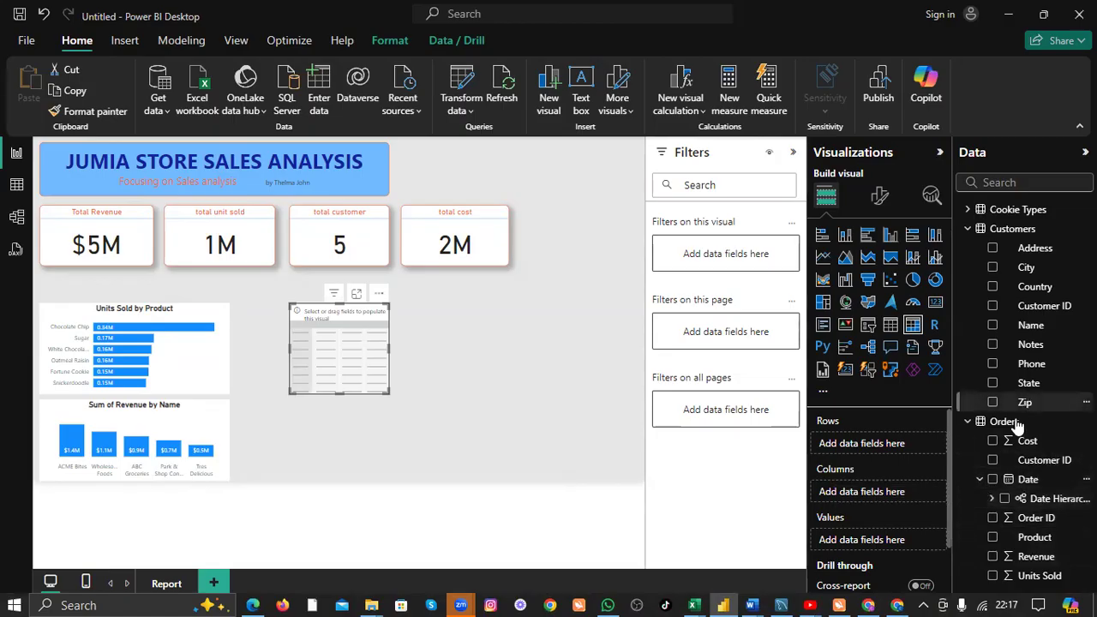
click(991, 498)
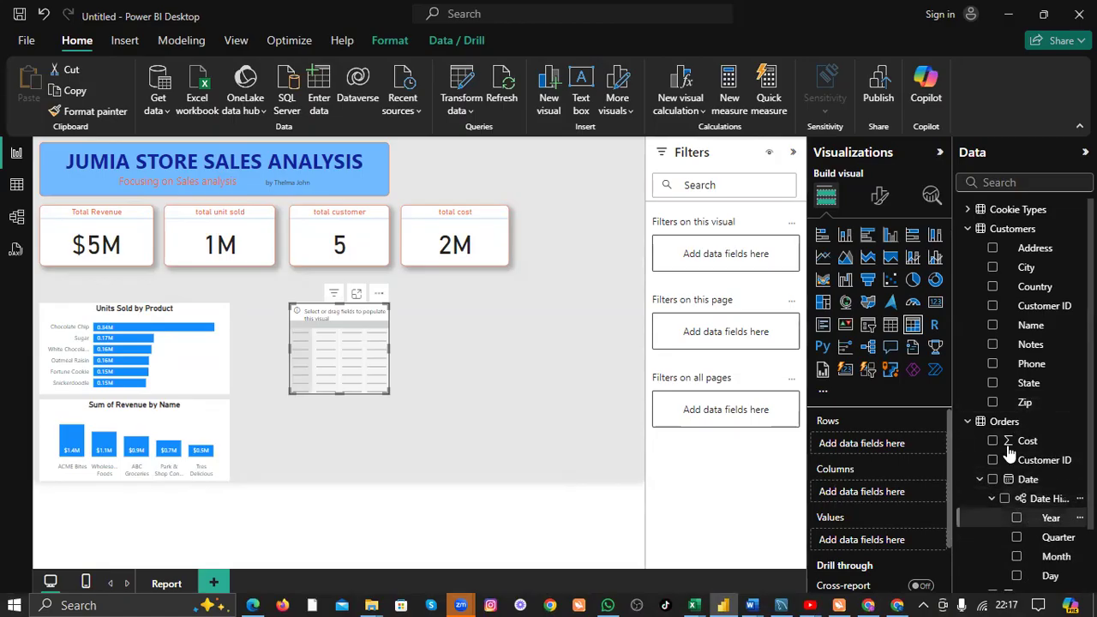
scroll(994, 574, down, 3)
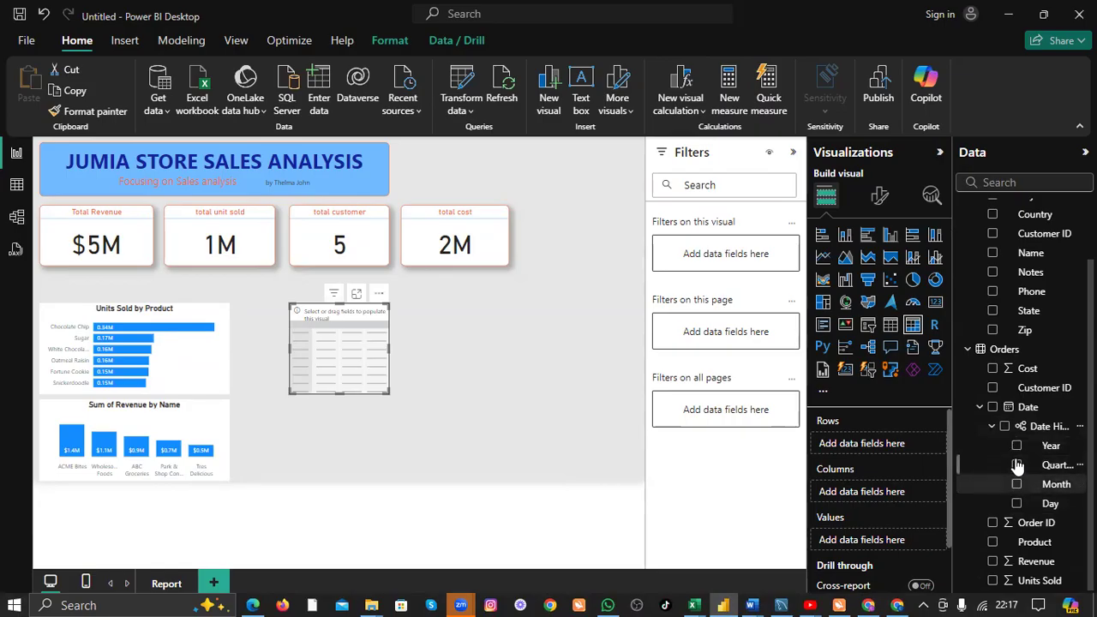
click(1016, 446)
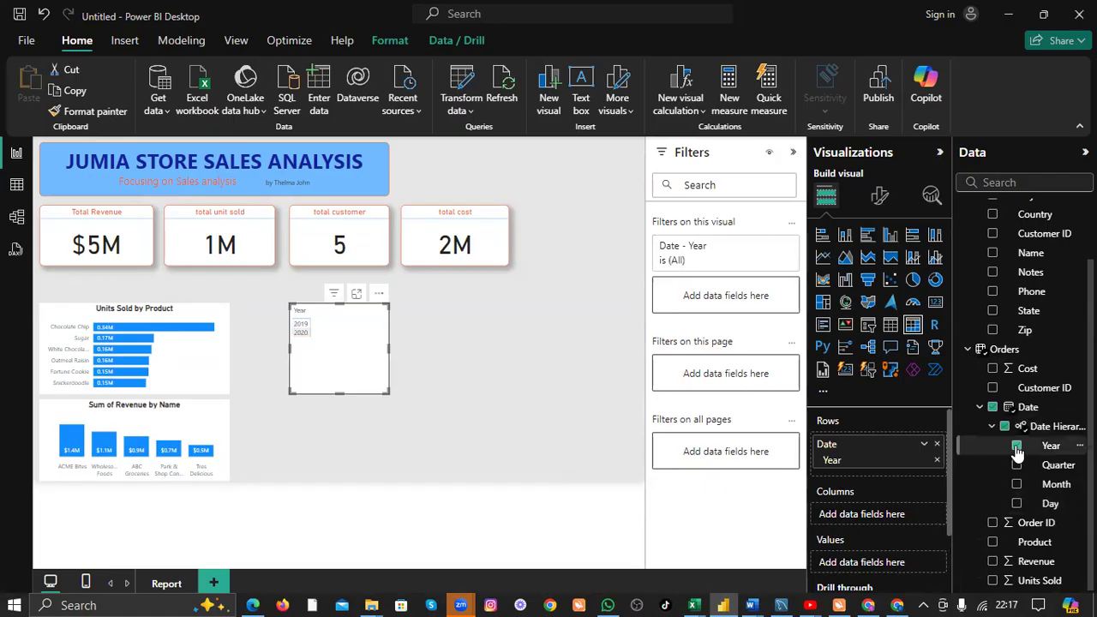
click(1016, 447)
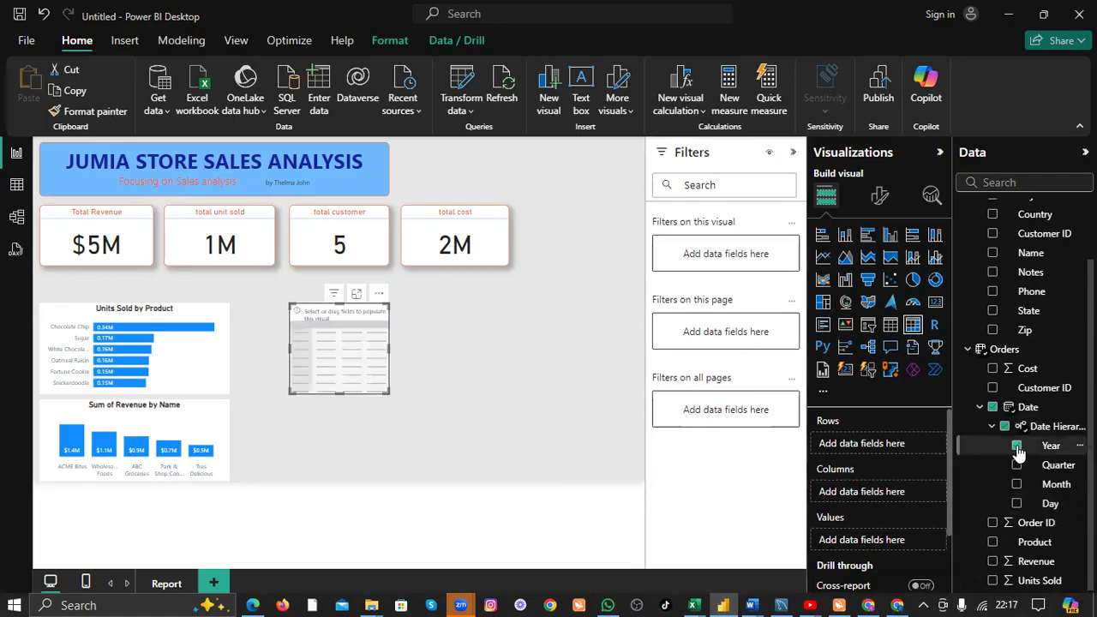
click(1018, 476)
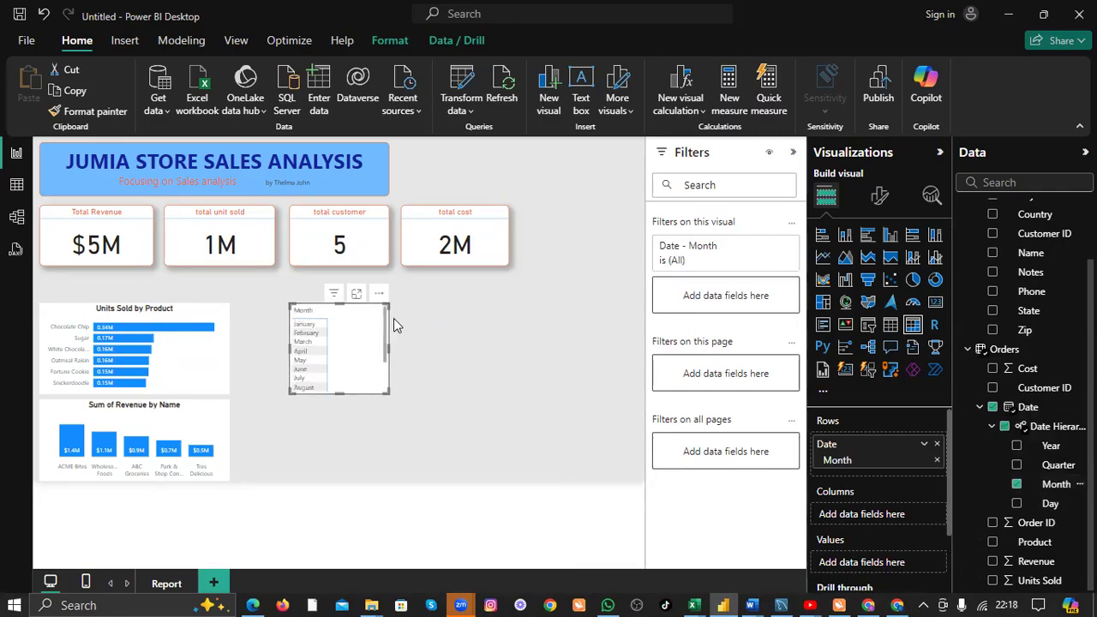
click(992, 562)
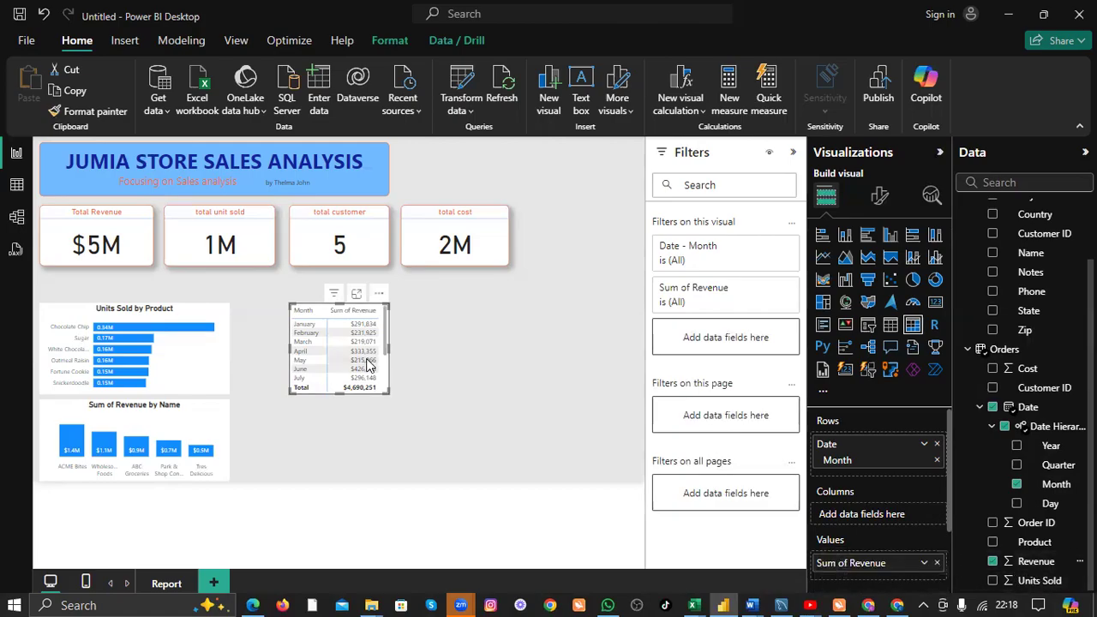
drag(385, 388, 481, 439)
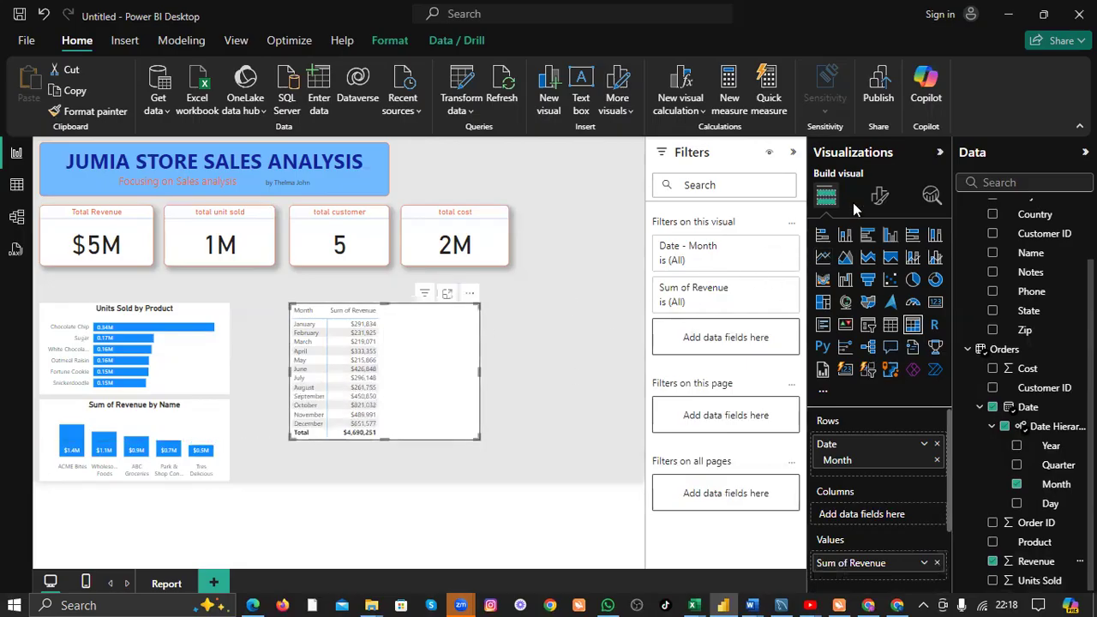
Convert the monthly revenue matrix to a stacked bar chart and enlarge it to the bottom edge of the report page.
click(848, 240)
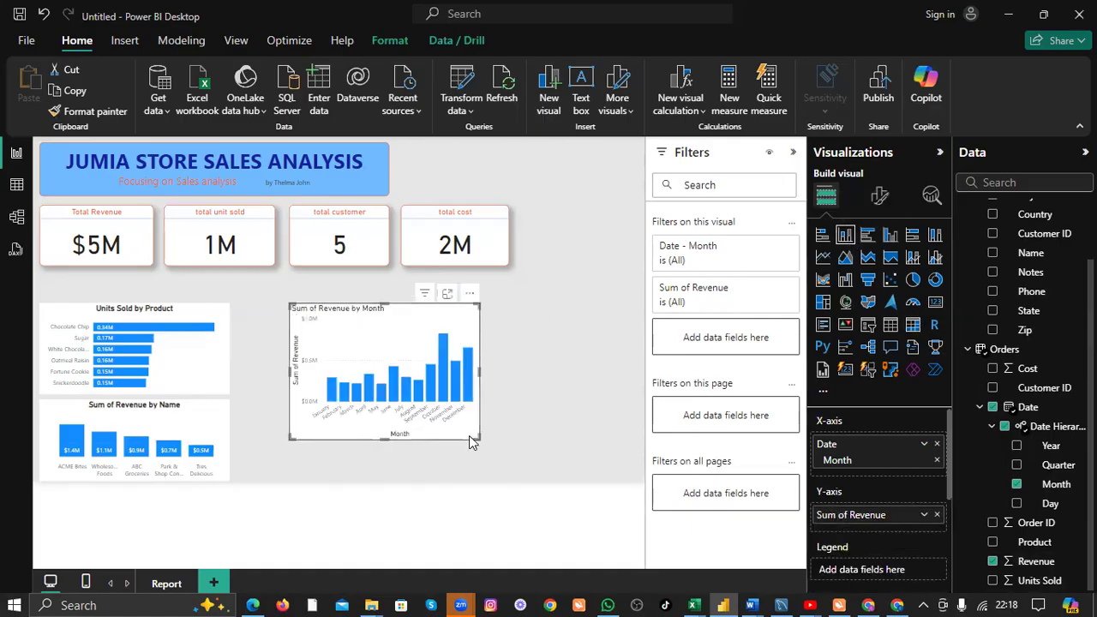
click(822, 234)
drag(473, 437, 558, 479)
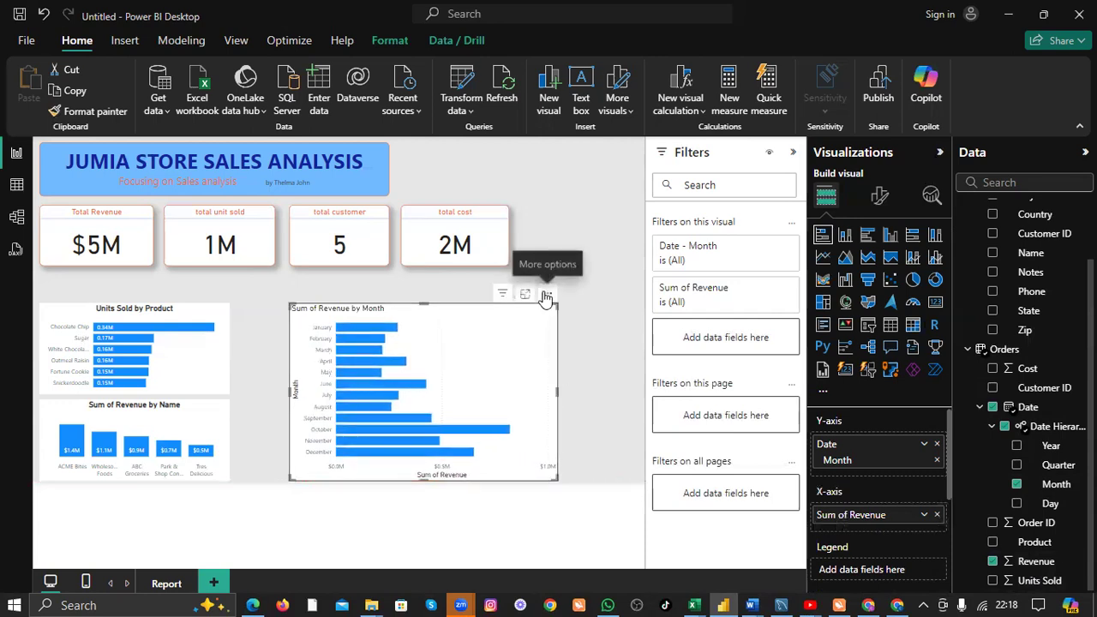
click(545, 296)
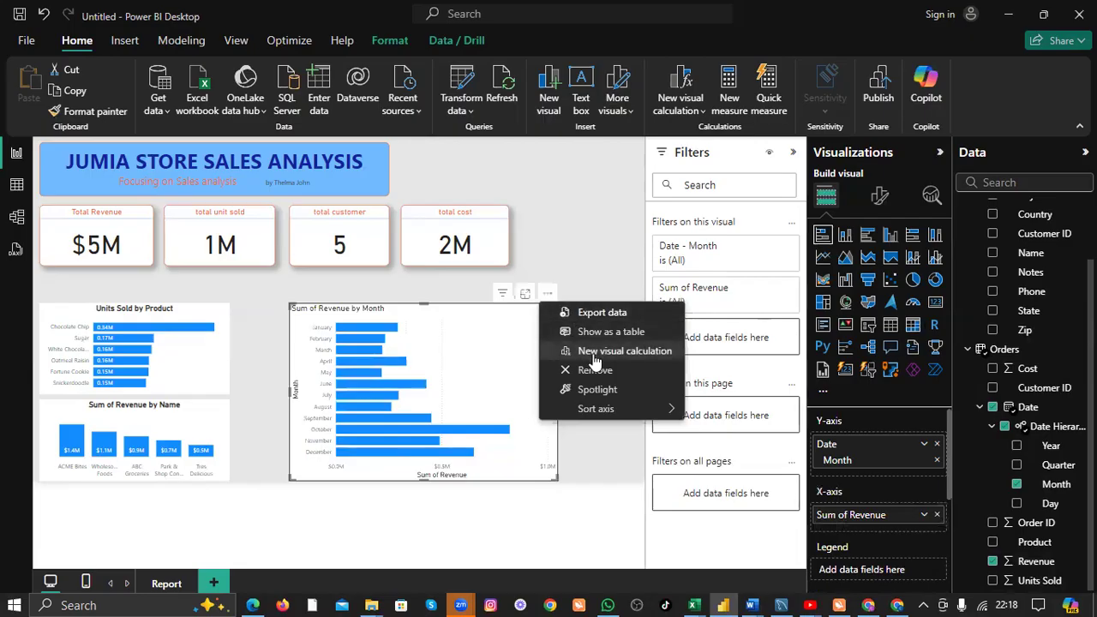
mouse_move(625, 409)
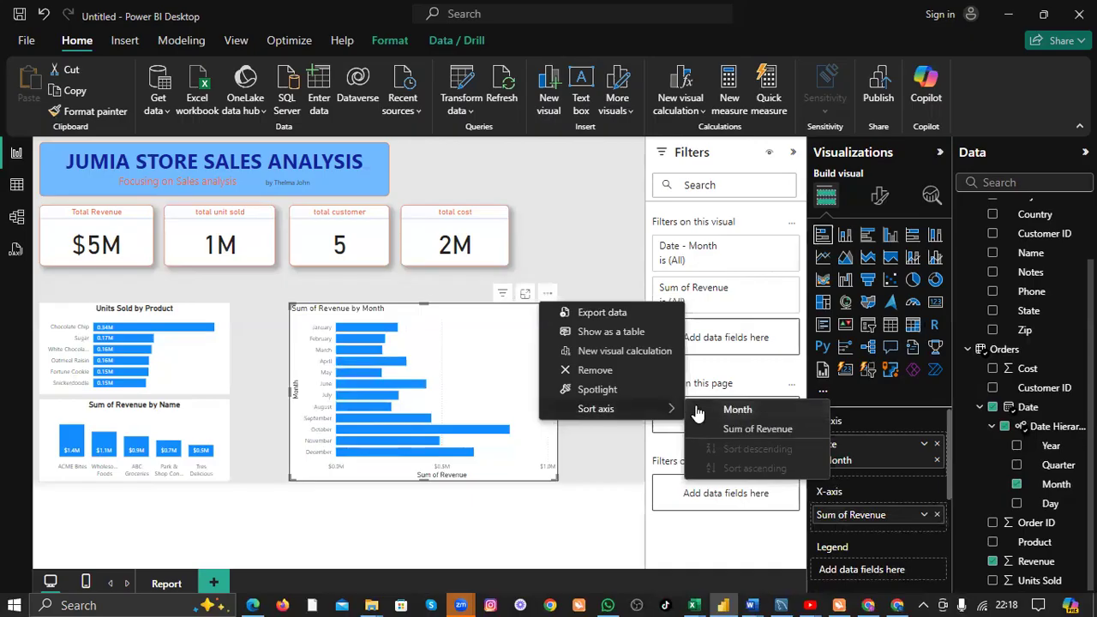
key(Escape)
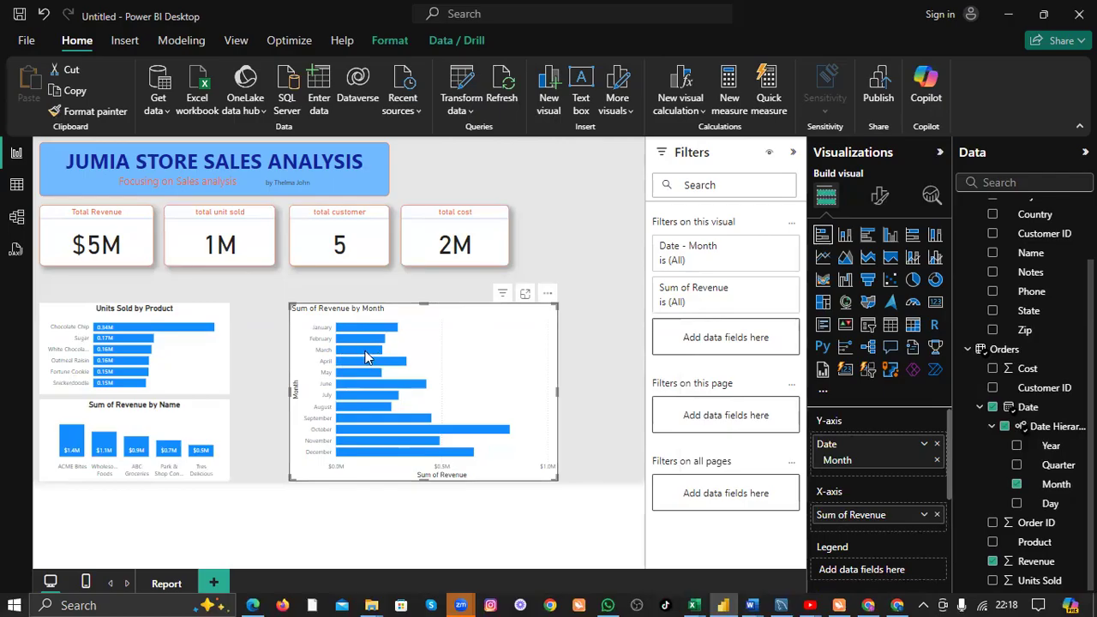
Filter the monthly revenue chart to January, February, March, April and May with basic filtering on the date's Month.
mouse_move(367, 341)
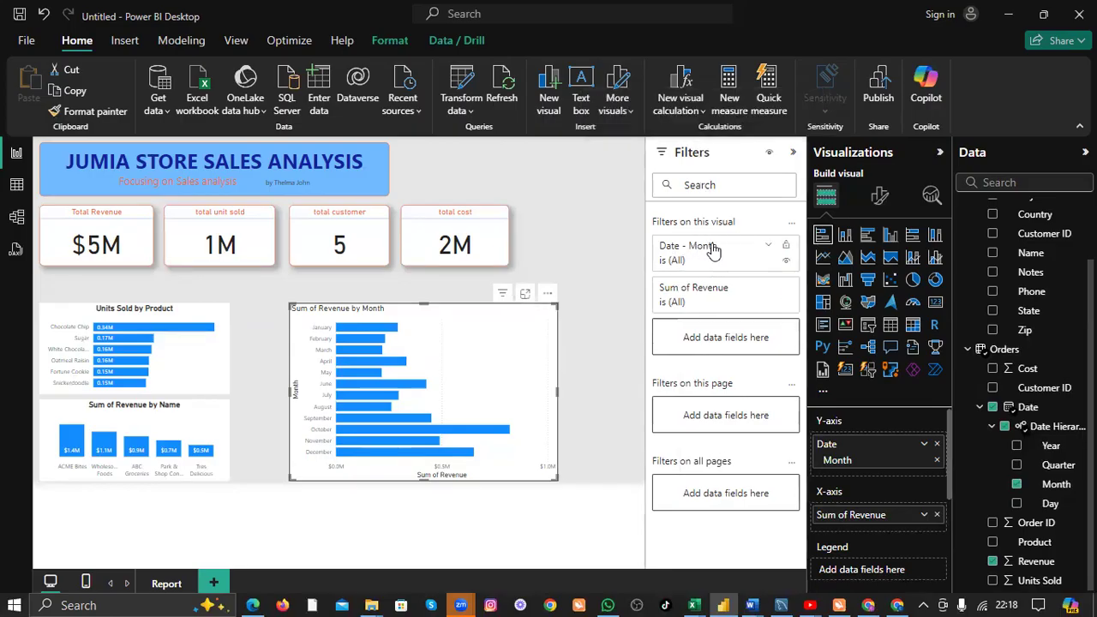
click(766, 249)
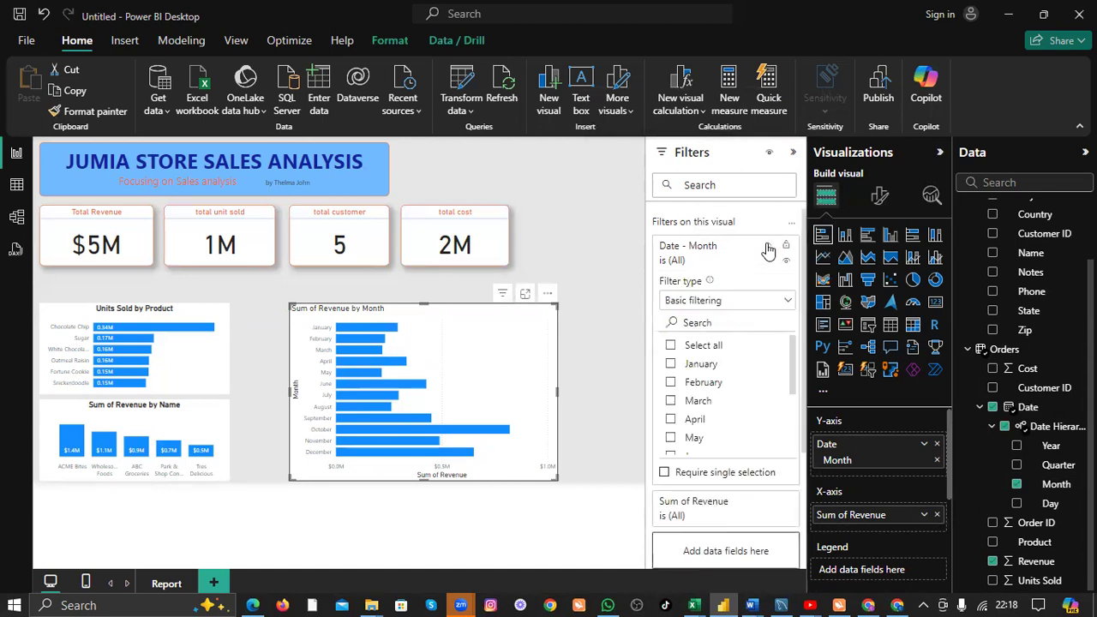
scroll(689, 366, down, 3)
scroll(683, 367, up, 3)
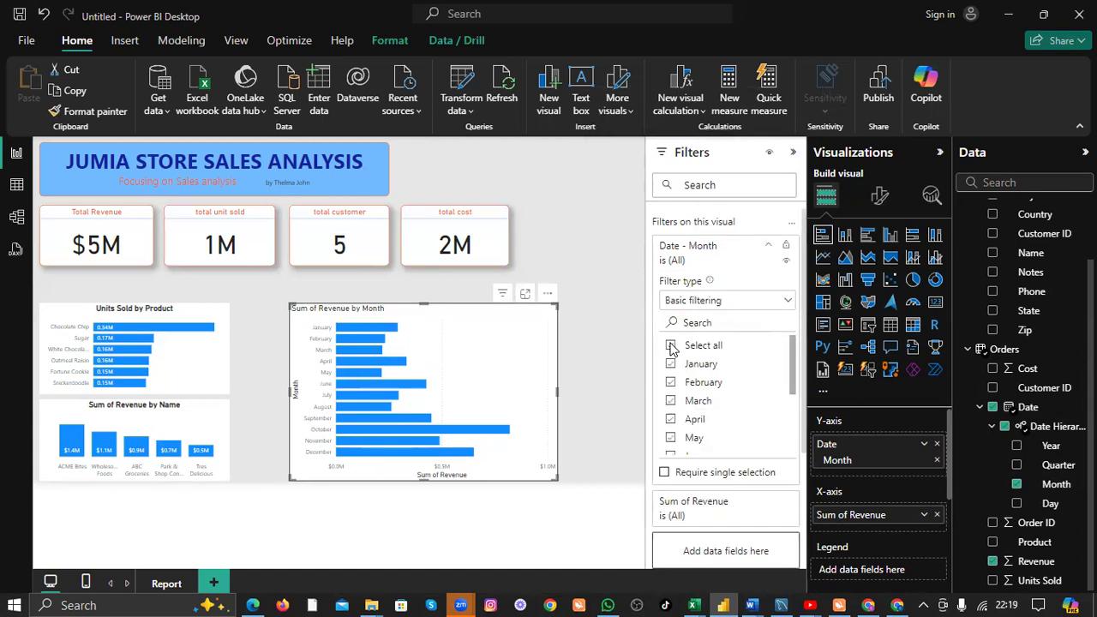
click(670, 346)
click(671, 364)
click(671, 382)
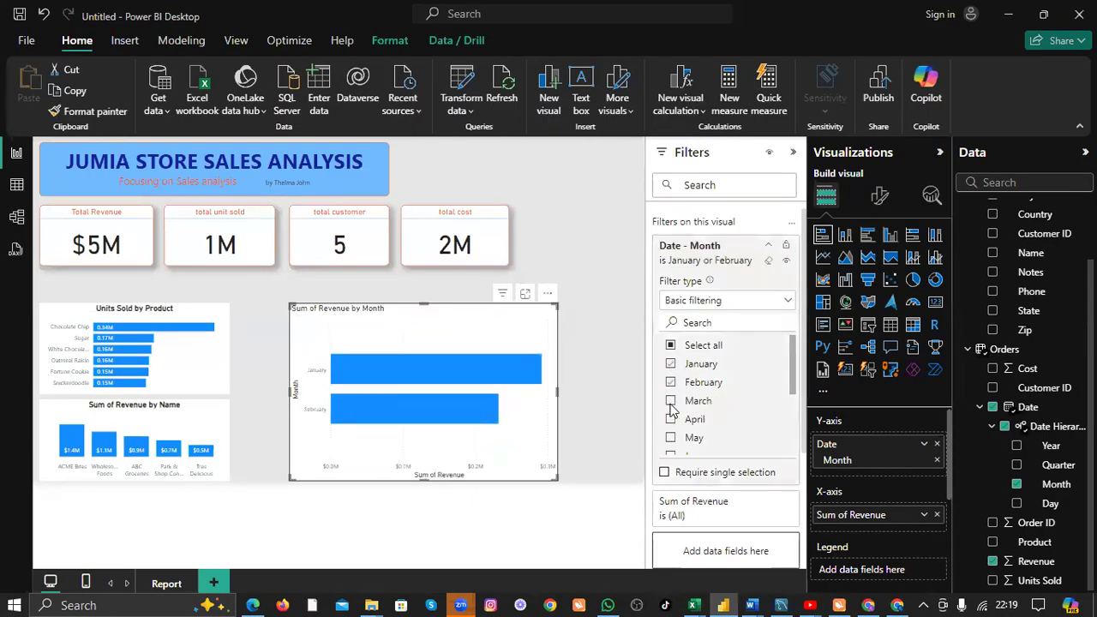
click(671, 401)
click(670, 419)
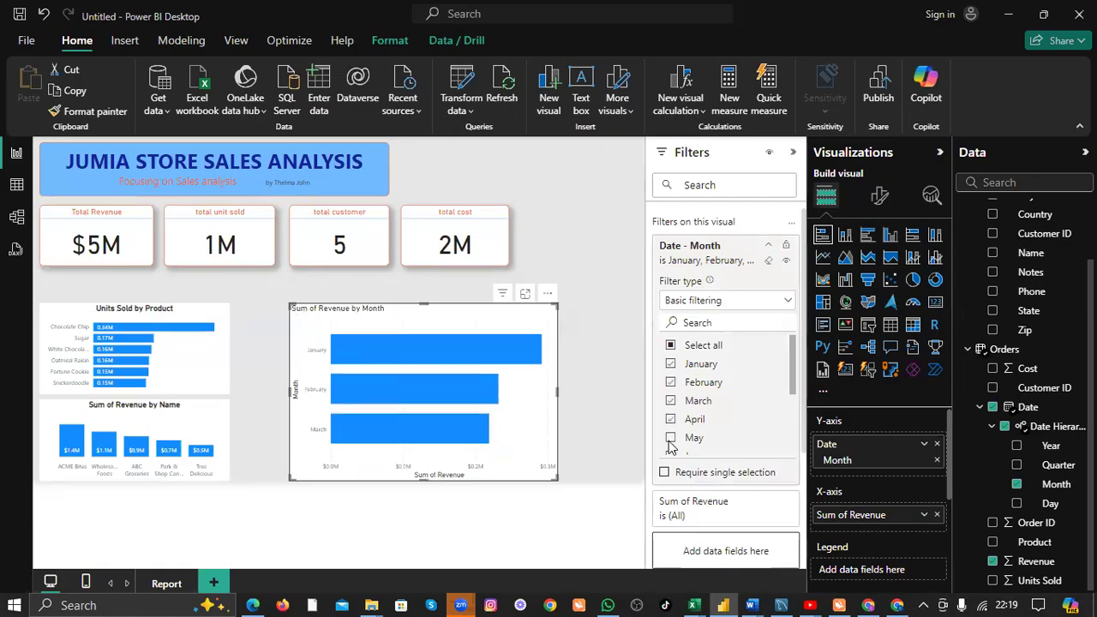
click(671, 438)
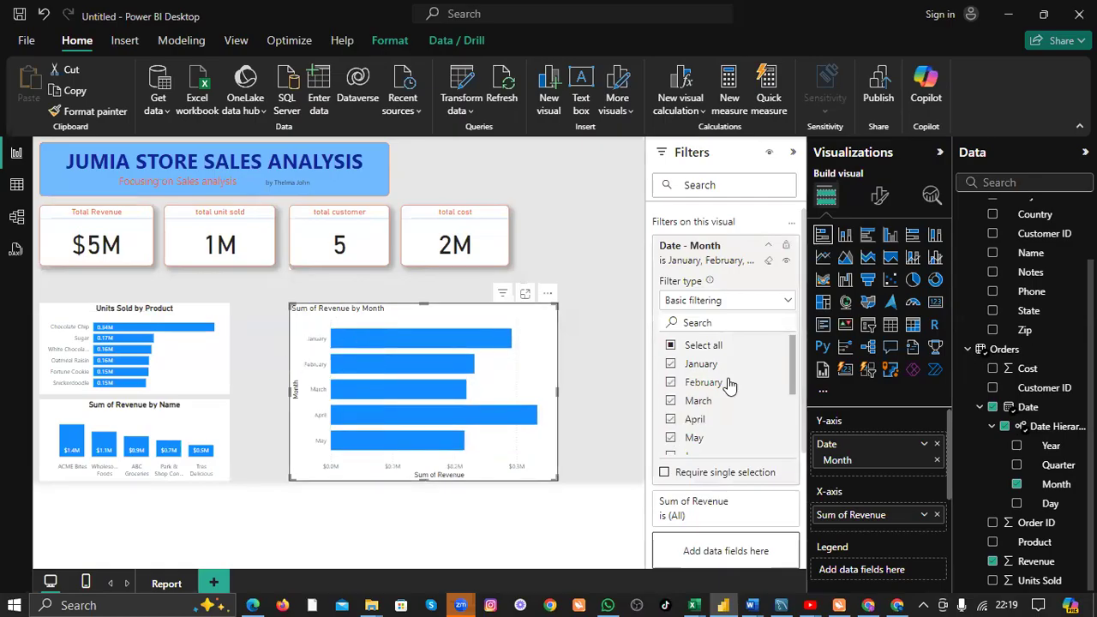
Clear January, February, March, April and May from the monthly revenue chart's Month filter.
click(670, 364)
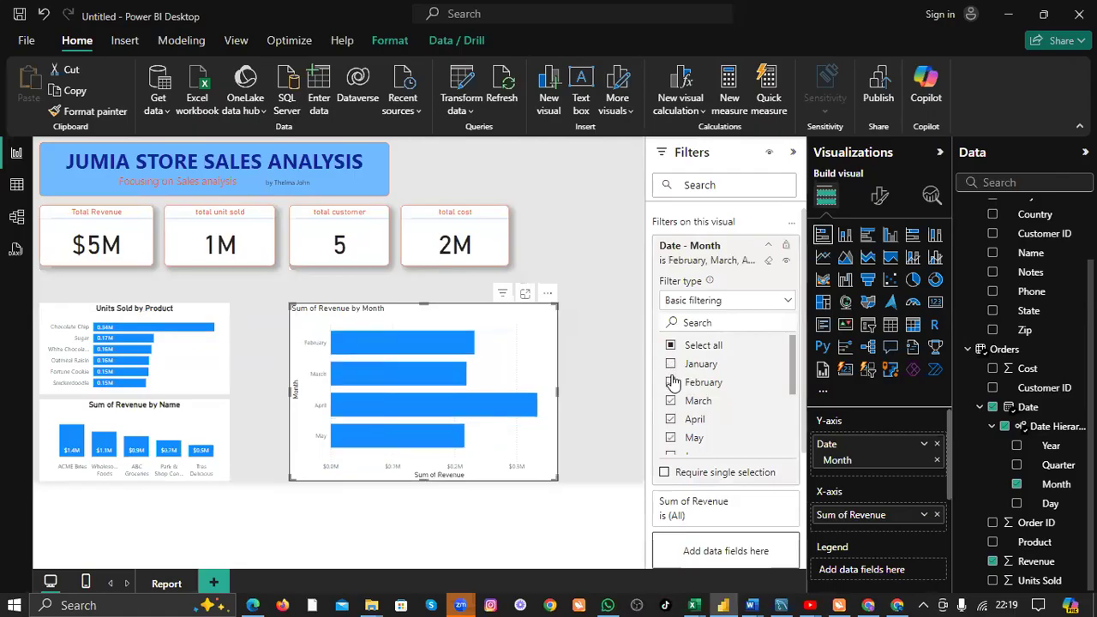
click(670, 383)
click(670, 400)
click(670, 419)
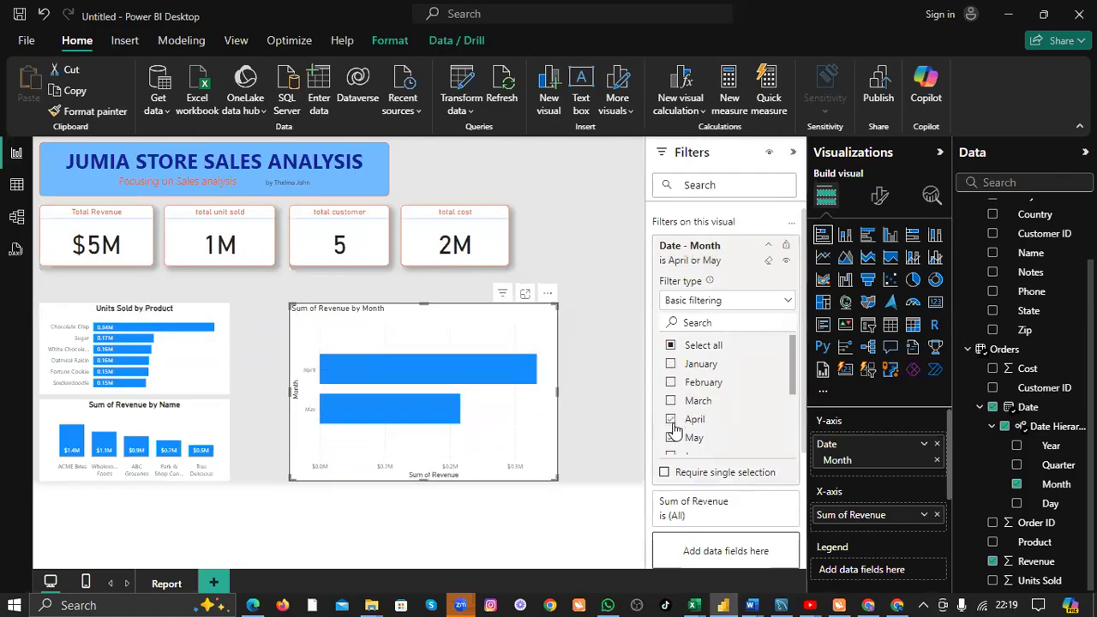
click(670, 438)
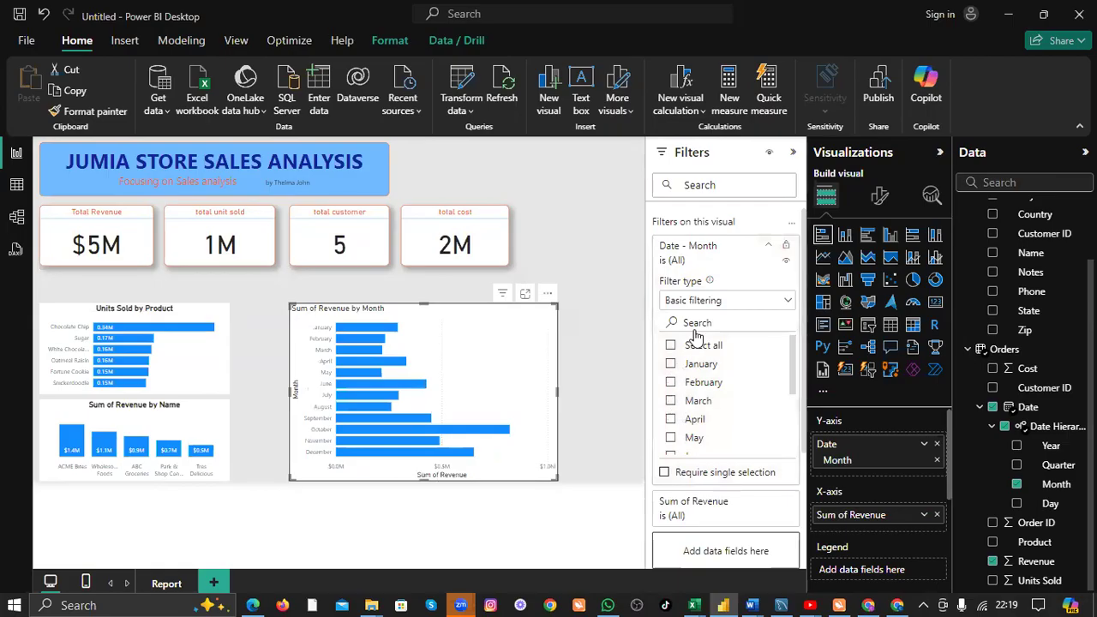
Apply a Top N filter to Month on the monthly revenue chart, showing the top 5 by Sum of Revenue.
click(786, 300)
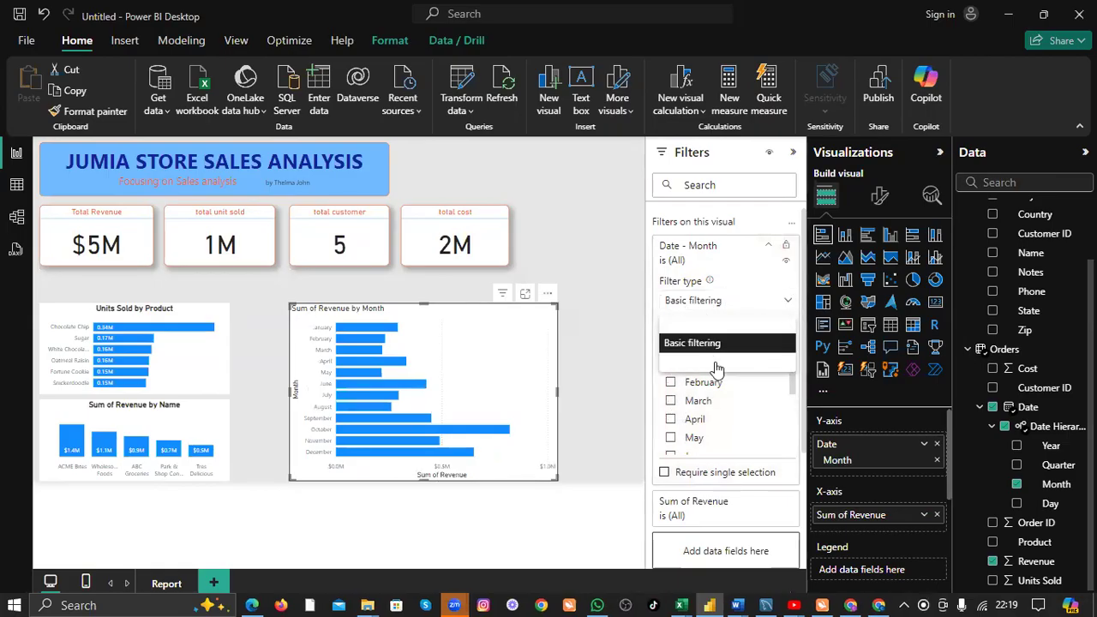
click(685, 363)
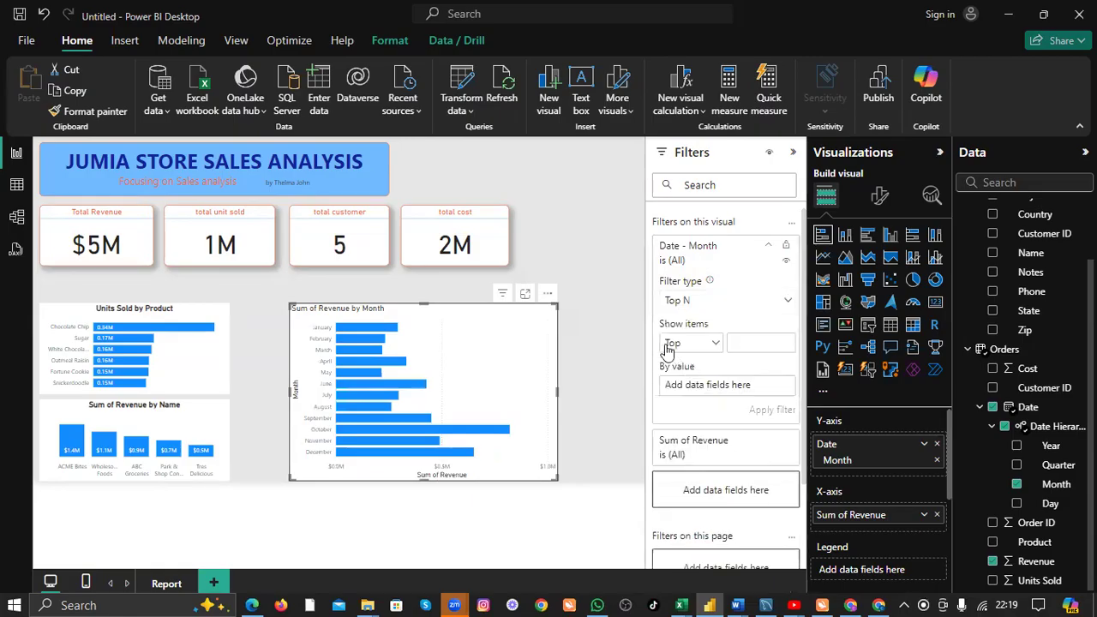
click(754, 342)
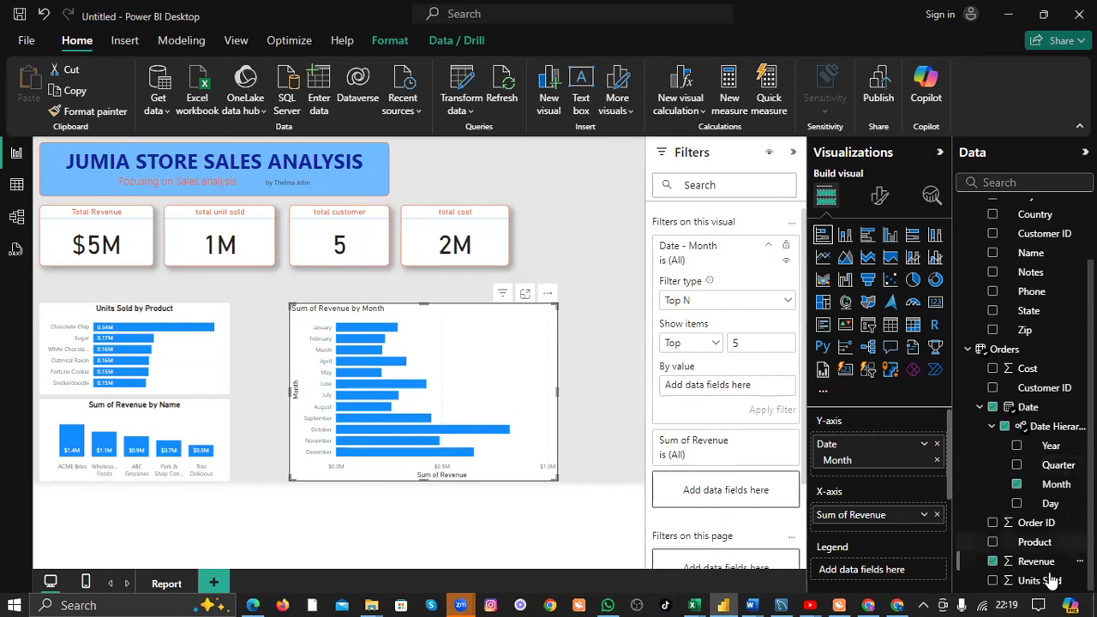
drag(1039, 570, 746, 395)
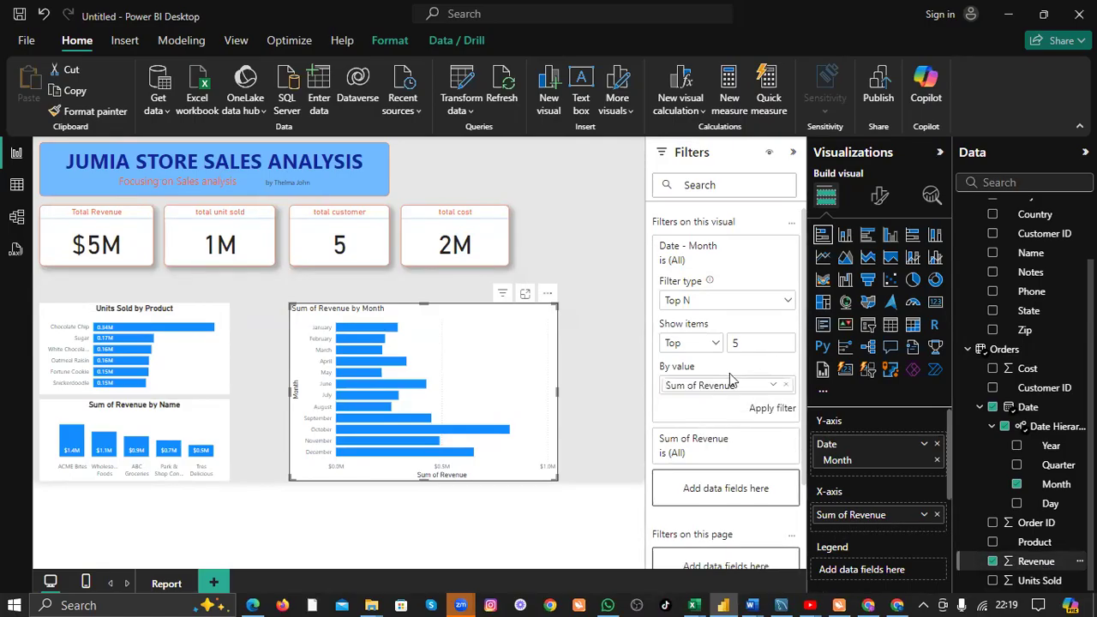
click(772, 411)
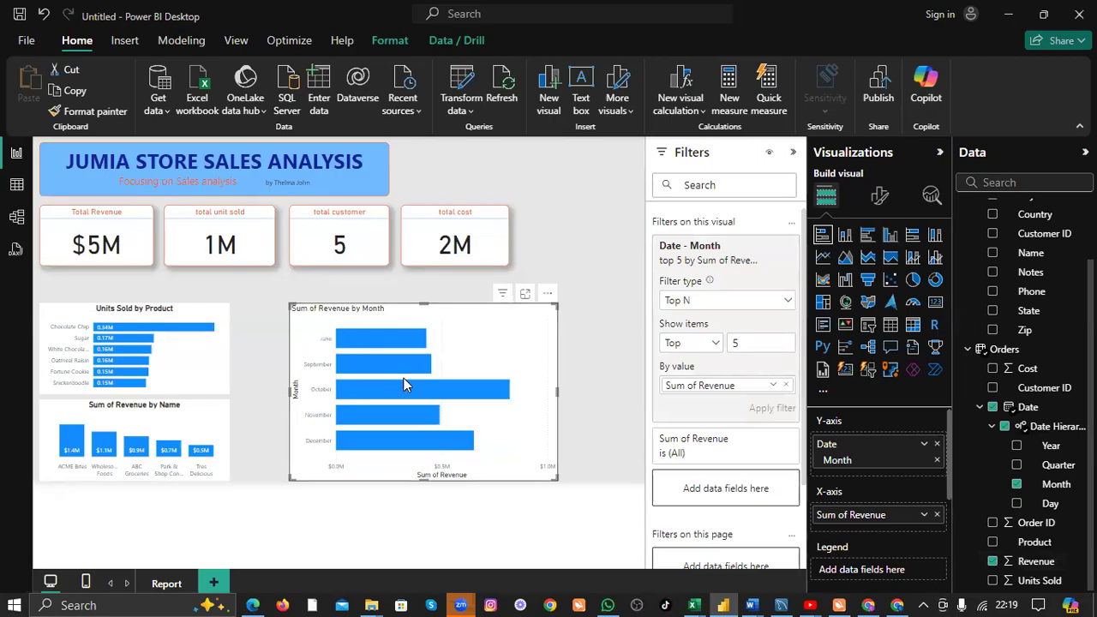
Sort the monthly revenue chart's axis by Sum of Revenue in descending order, and deselect the chart.
click(550, 295)
mouse_move(612, 409)
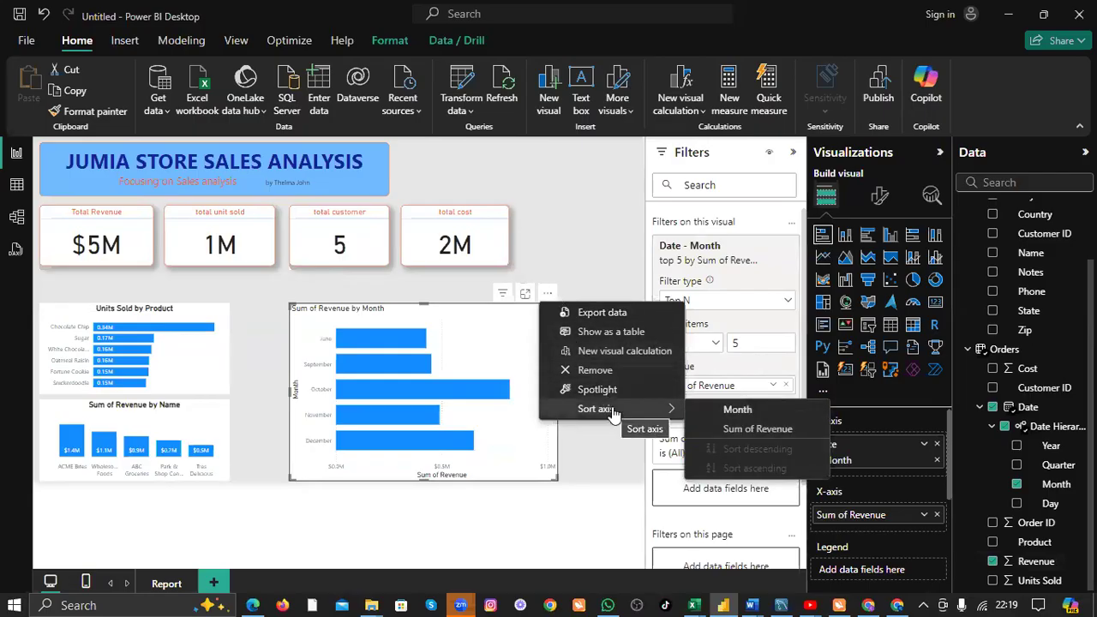
click(750, 430)
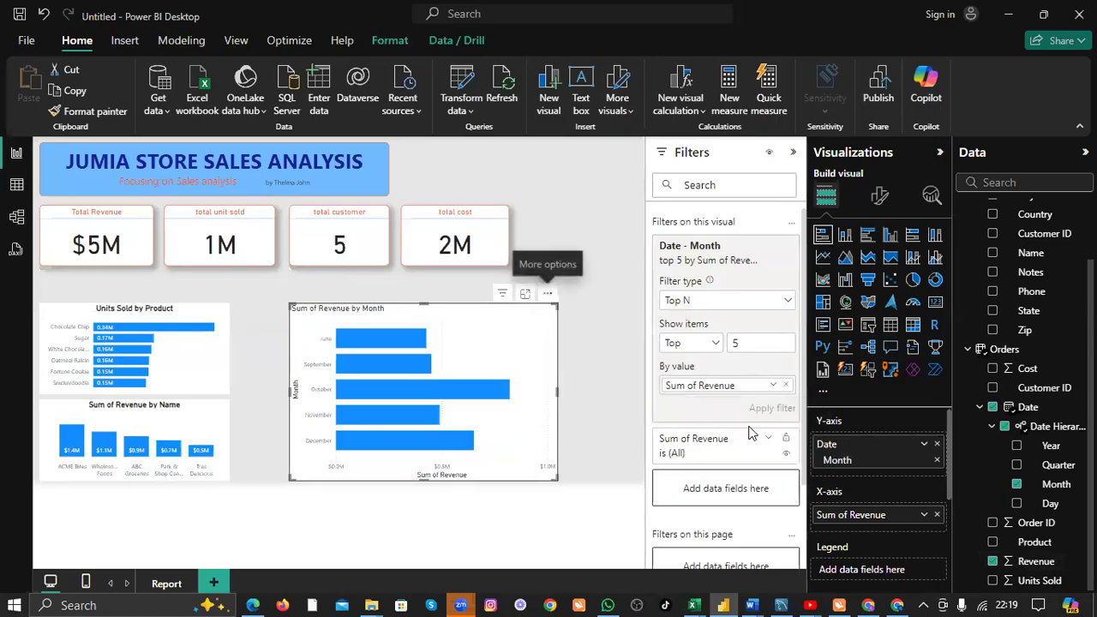
click(548, 297)
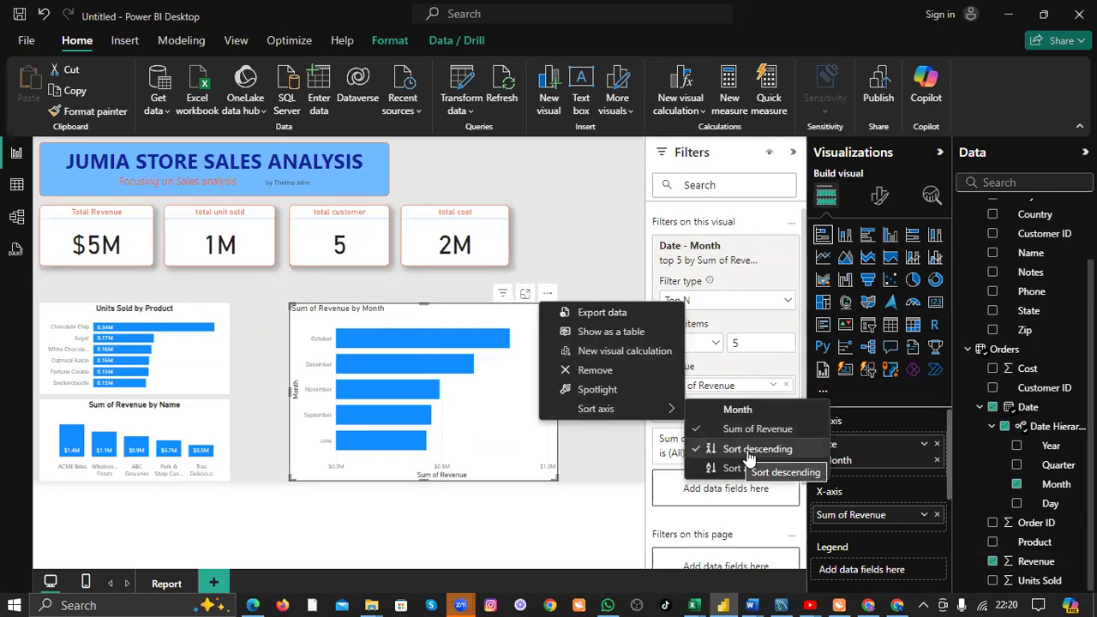
click(602, 249)
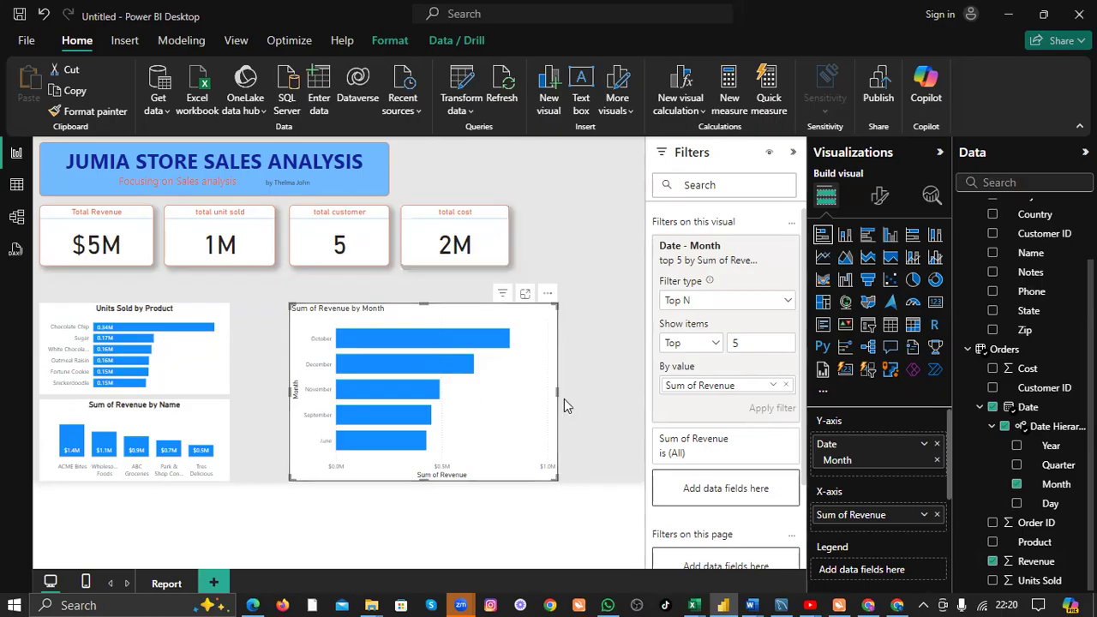
click(570, 363)
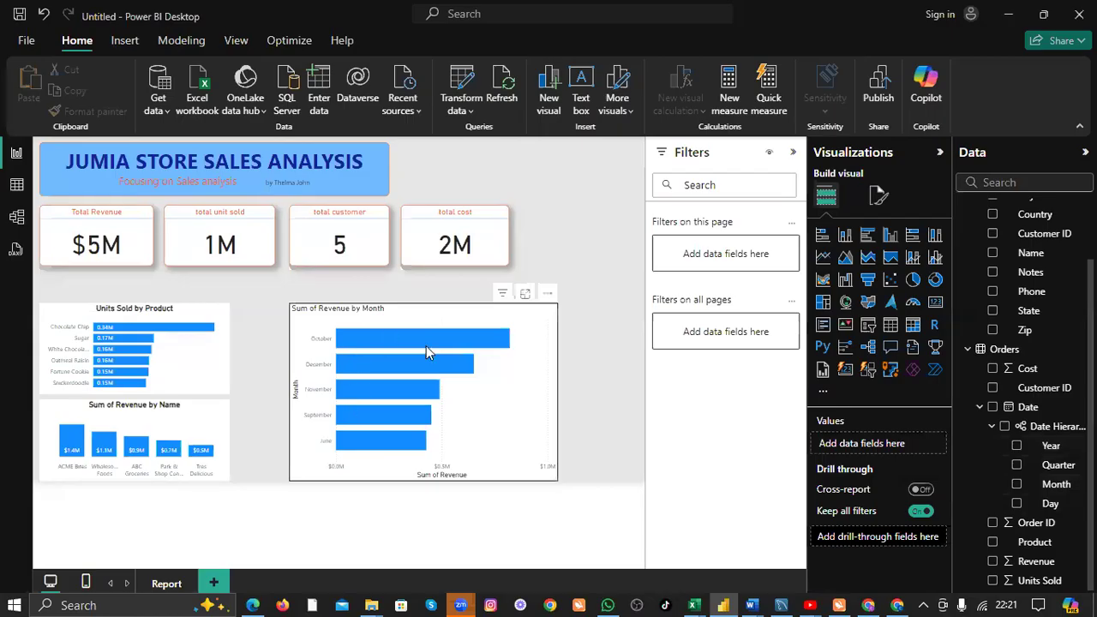
Copy the formatting of the units sold chart onto the monthly revenue chart with Format Painter.
click(510, 383)
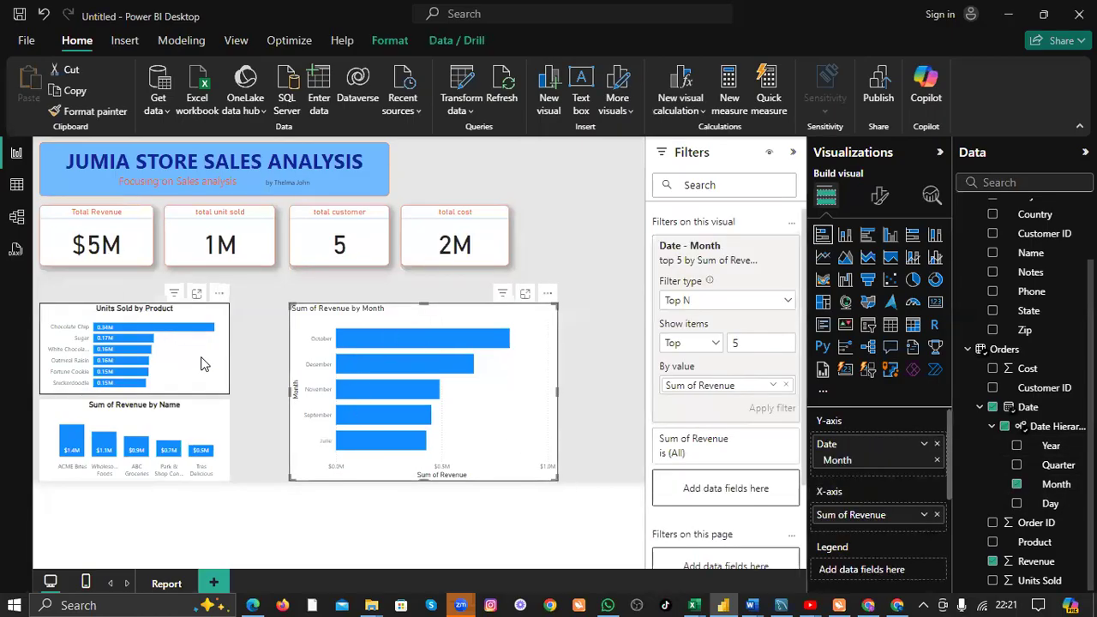
click(204, 357)
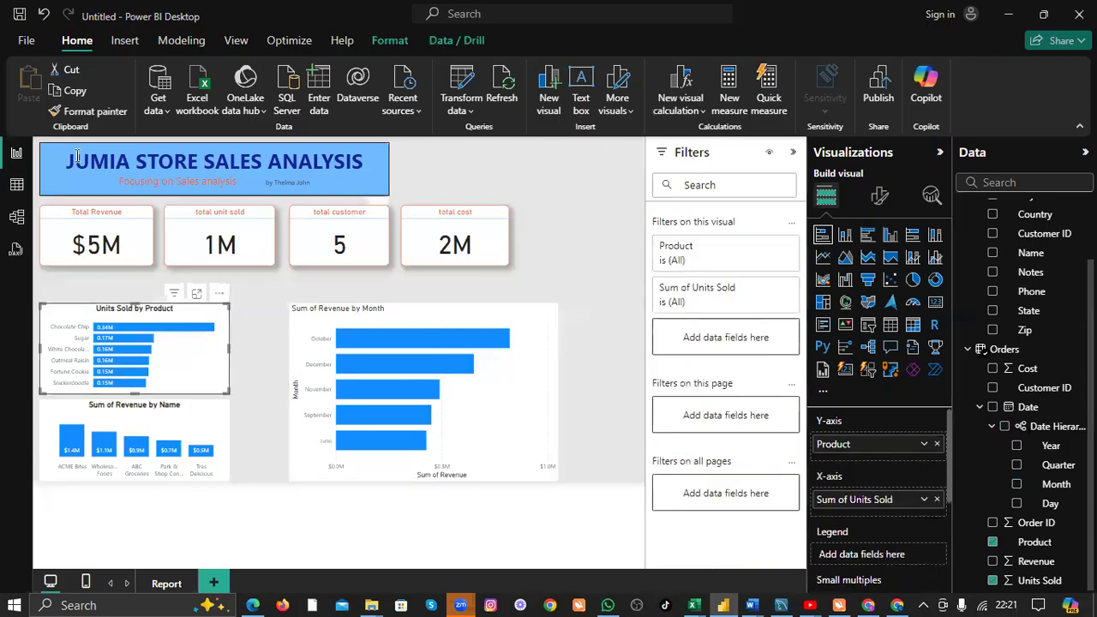
click(90, 112)
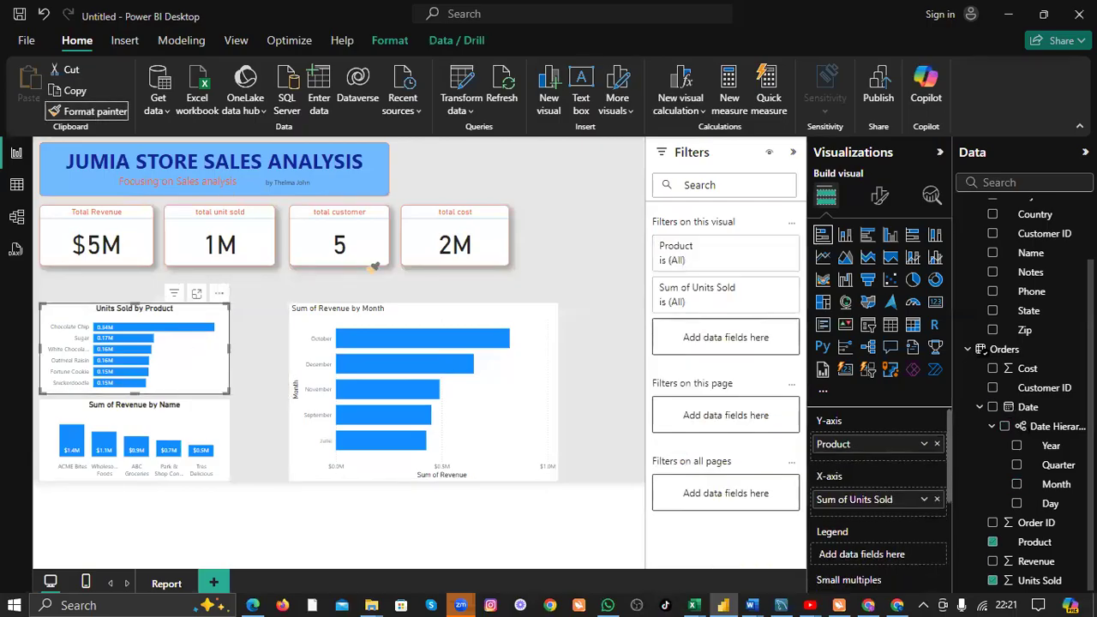
click(525, 391)
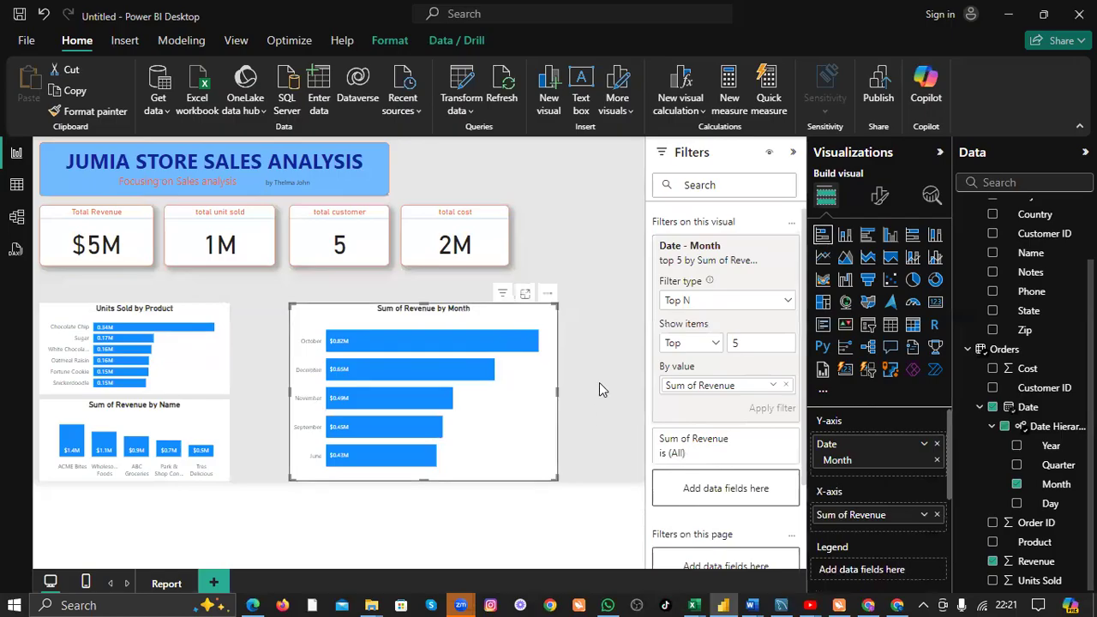
Shrink the monthly revenue chart and place it beside the units sold chart, moving all three charts up beneath the KPI cards.
drag(556, 477, 406, 371)
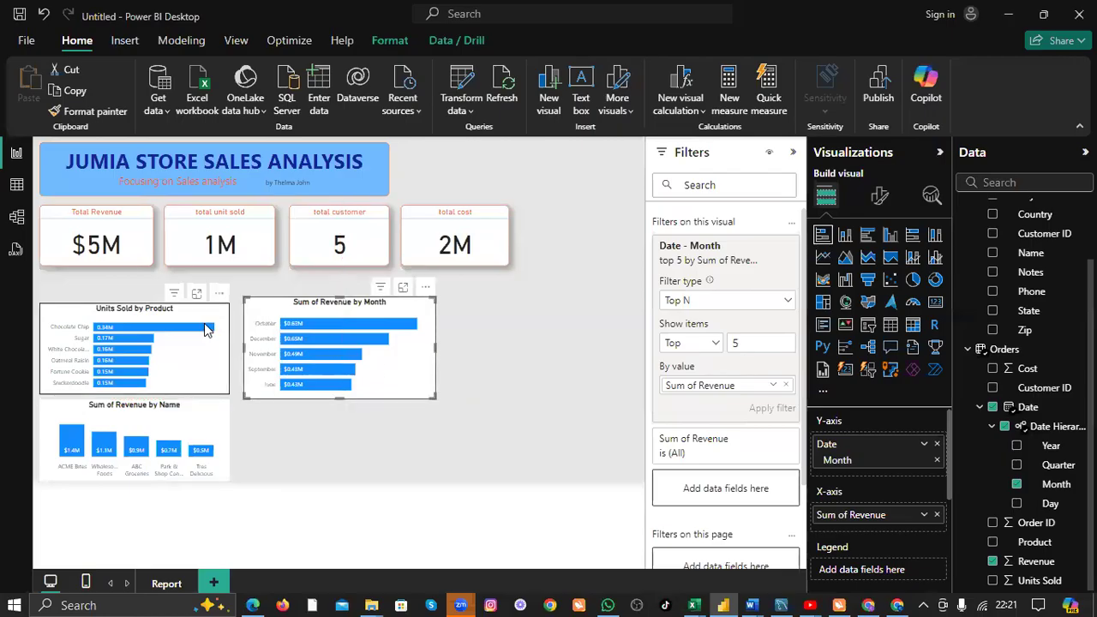
drag(207, 324, 209, 297)
drag(221, 434, 216, 393)
drag(227, 449, 228, 455)
drag(219, 397, 220, 403)
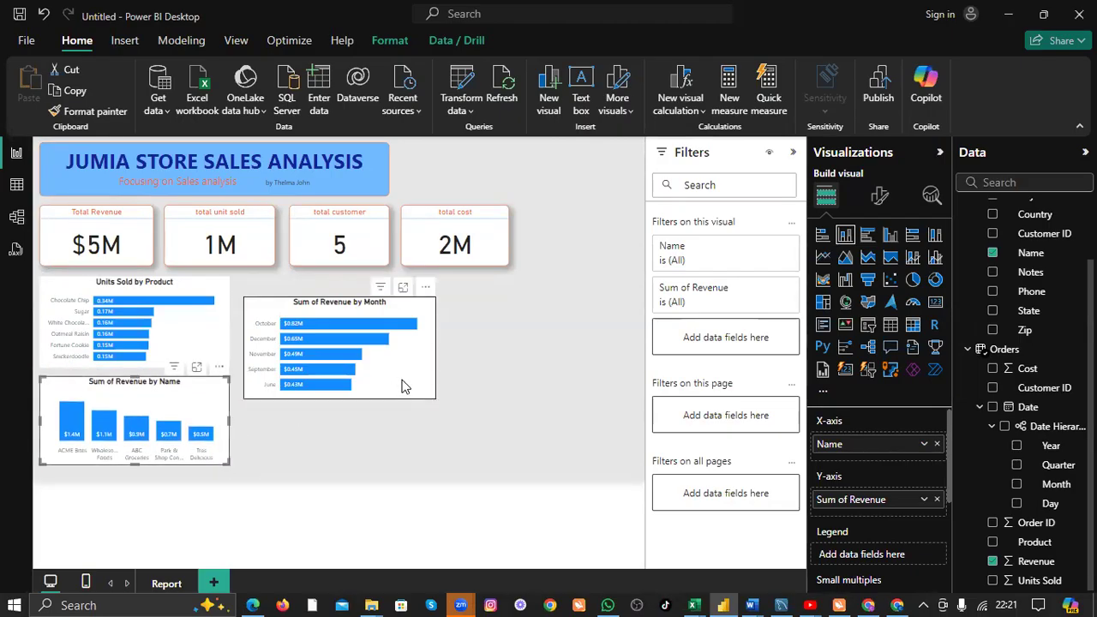
mouse_move(426, 396)
mouse_down()
mouse_move(408, 375)
mouse_move(435, 373)
mouse_move(430, 386)
mouse_up()
click(497, 372)
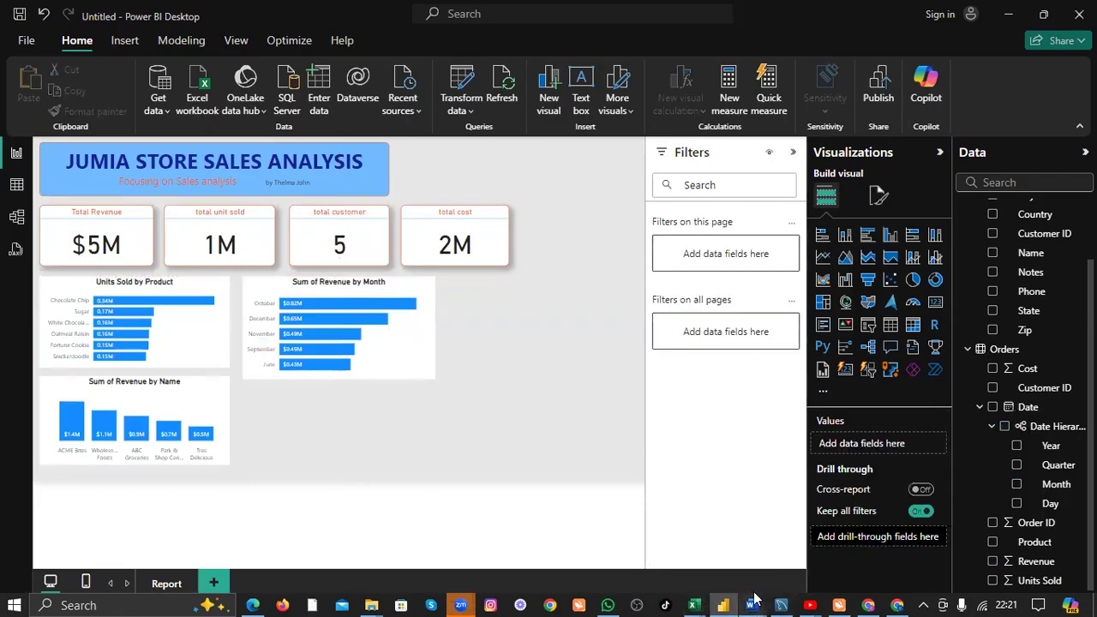
Review the KPI list in Word from Total cost to Highest ordered, compare it with the report, and return to Power BI.
mouse_move(752, 600)
click(805, 549)
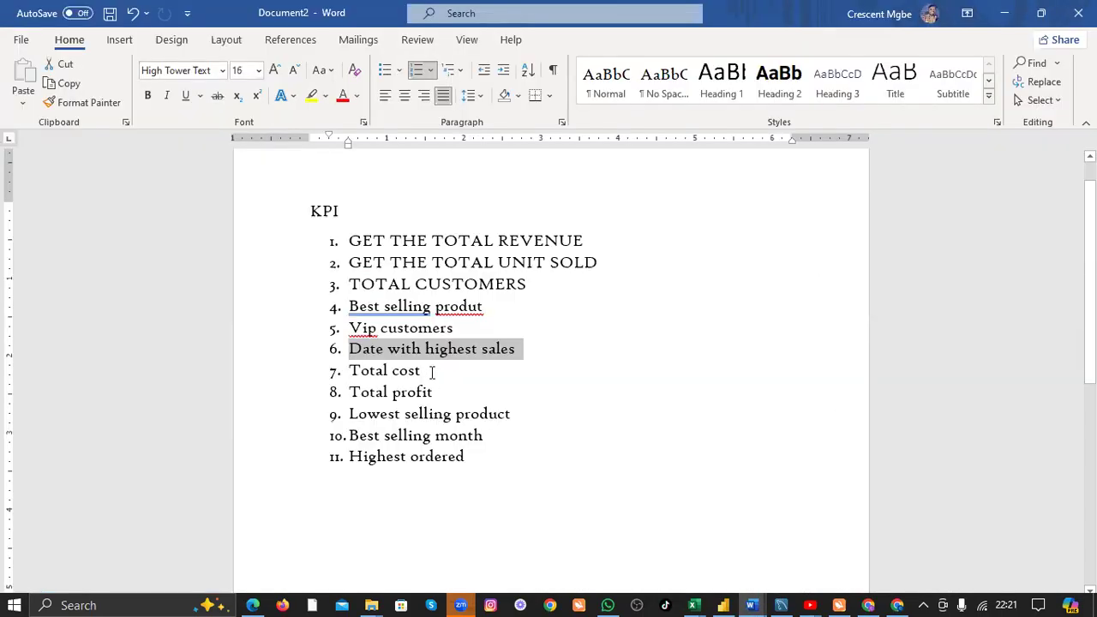
drag(426, 370, 351, 374)
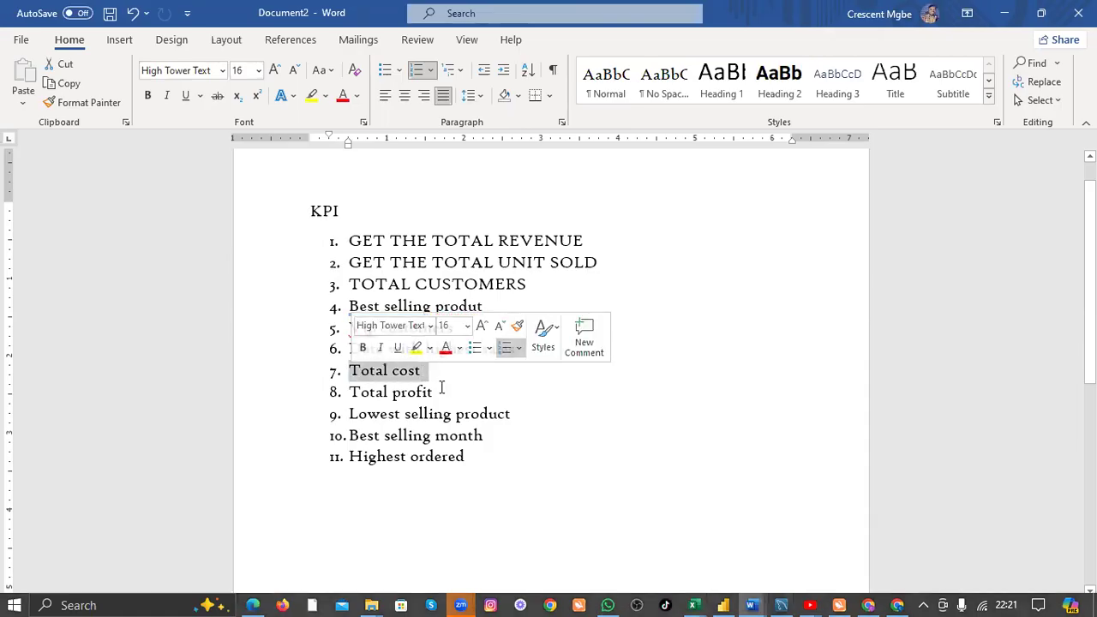
drag(441, 391, 351, 392)
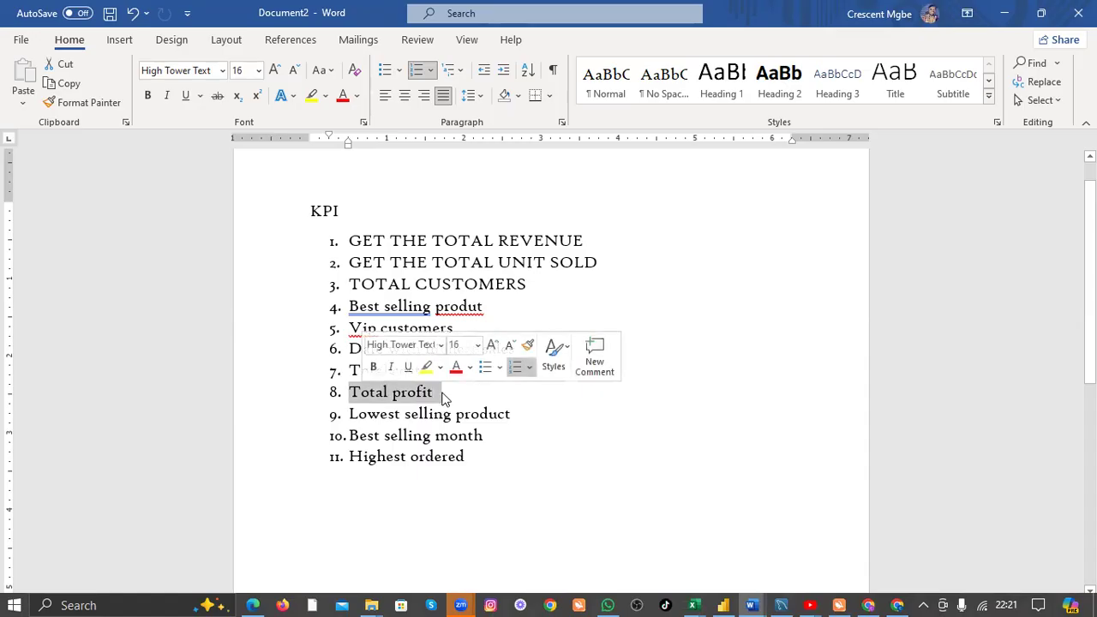
click(516, 466)
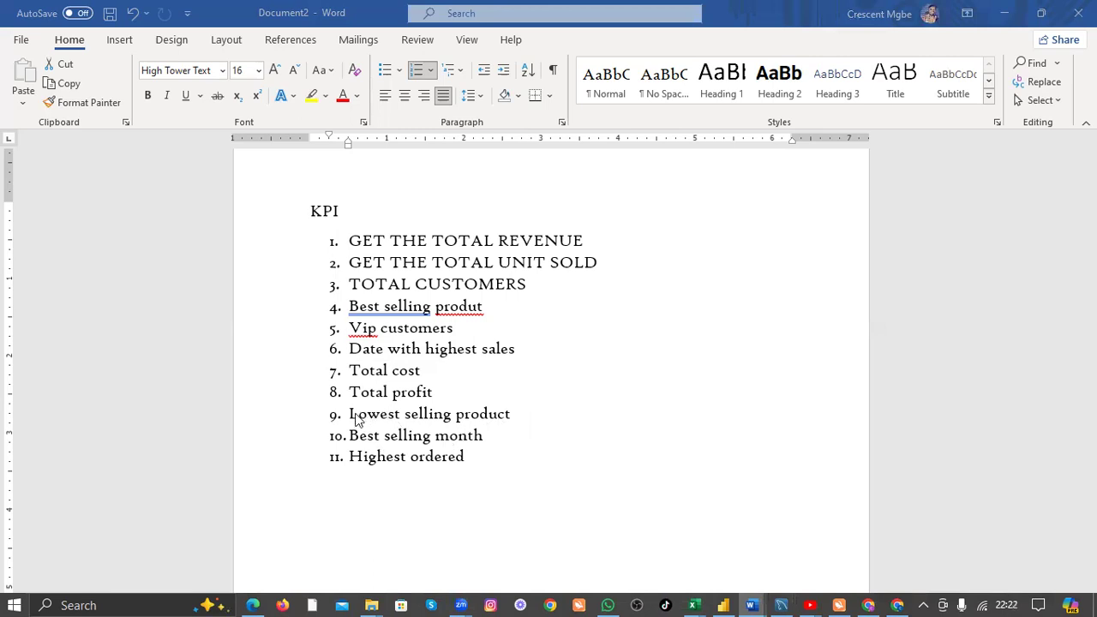
key(shift+Up)
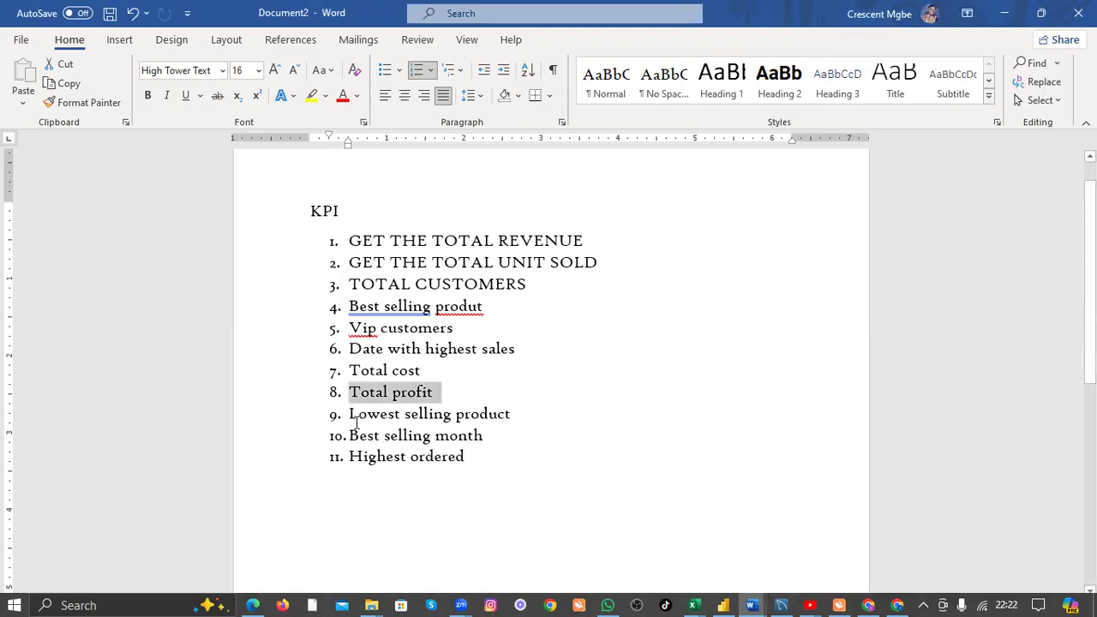
click(350, 414)
drag(351, 414, 505, 467)
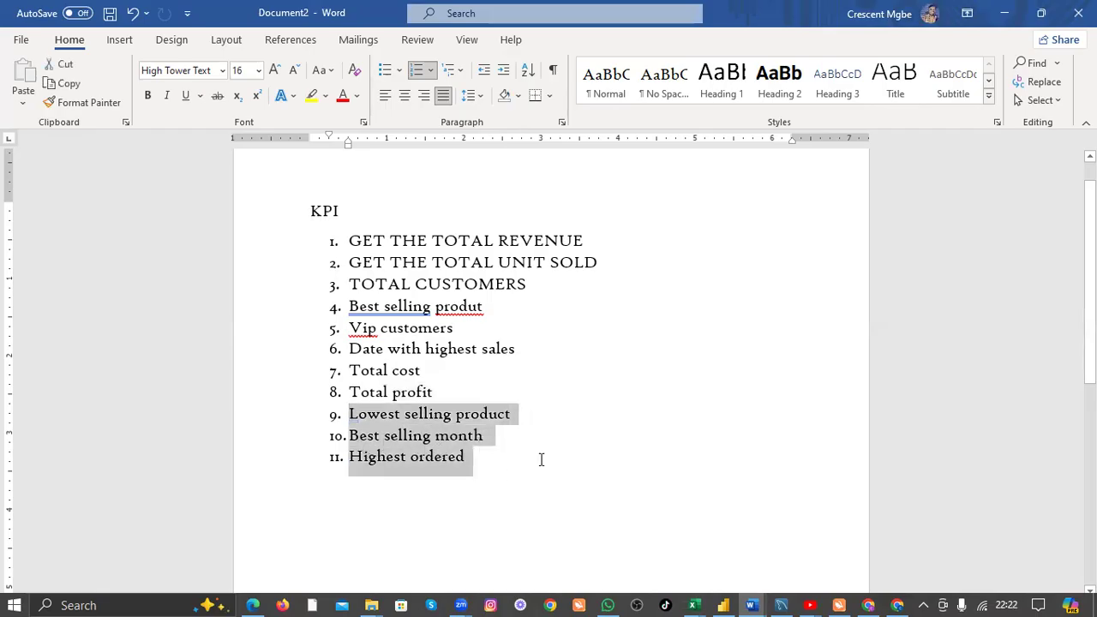
click(723, 604)
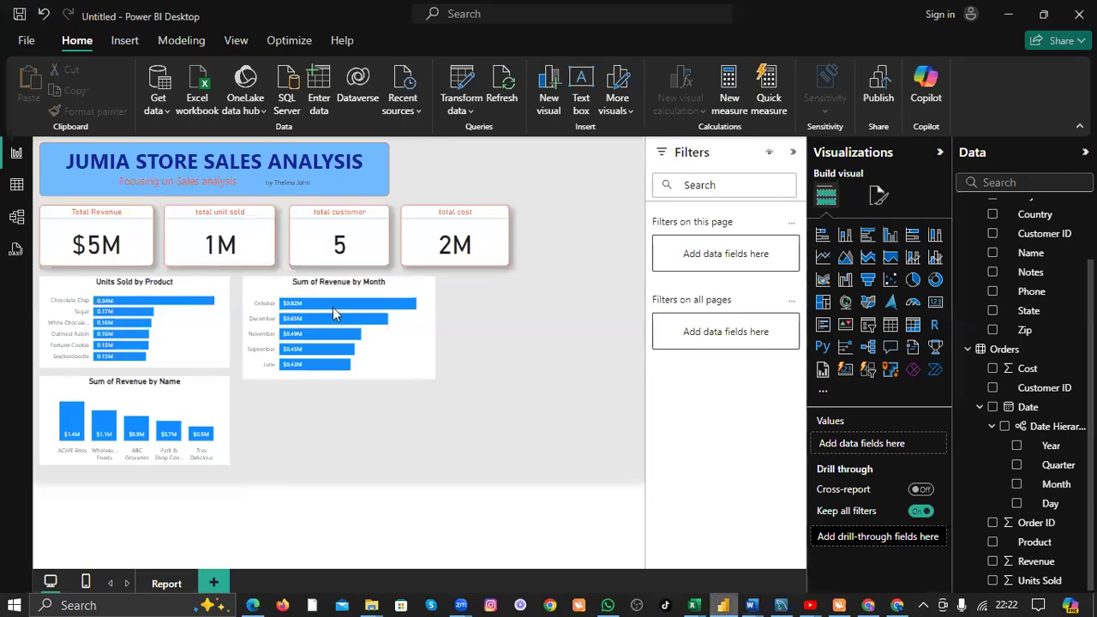
mouse_move(414, 308)
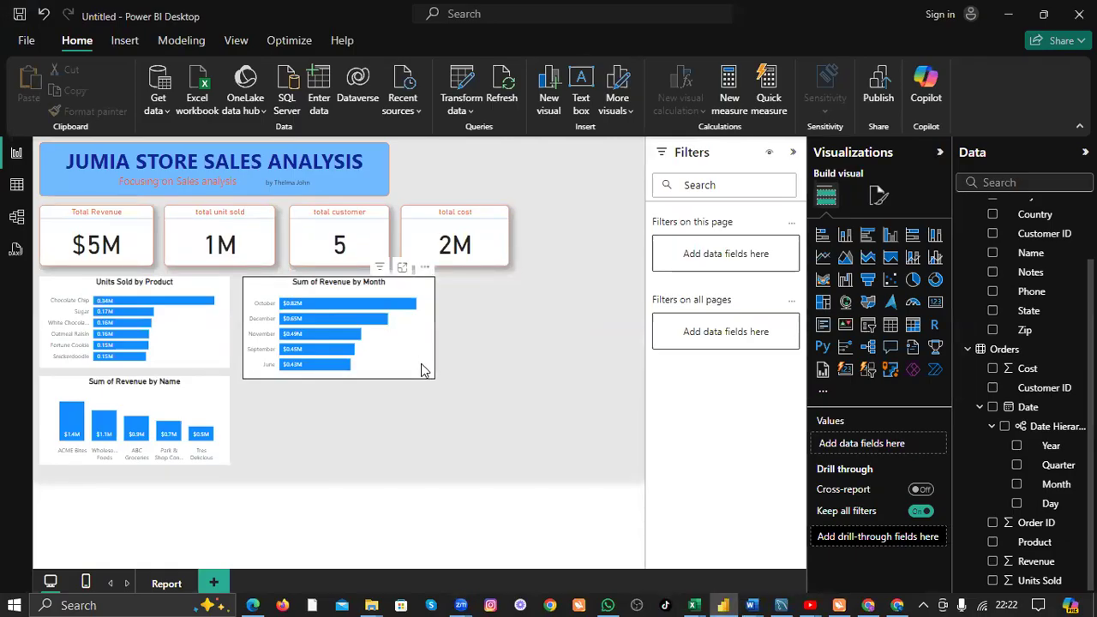
mouse_move(752, 600)
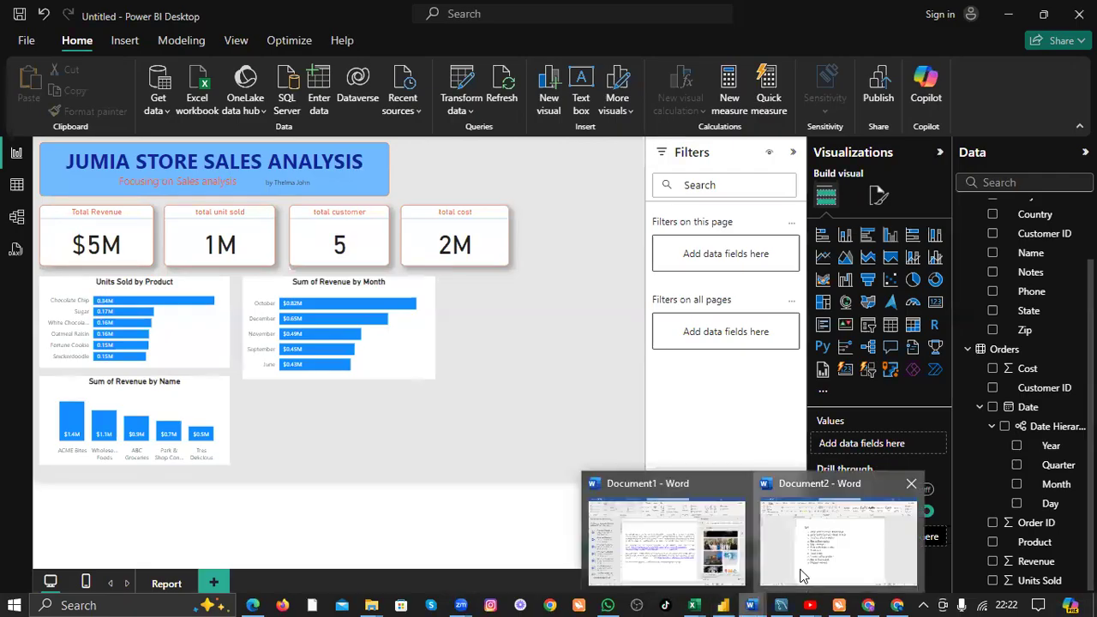
click(801, 576)
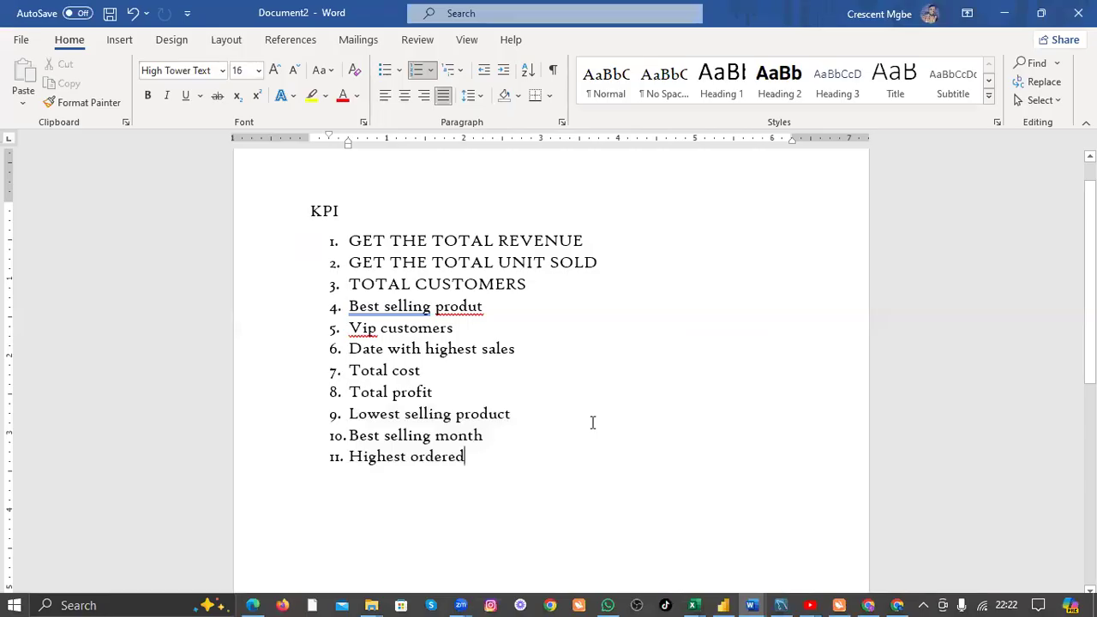
click(723, 599)
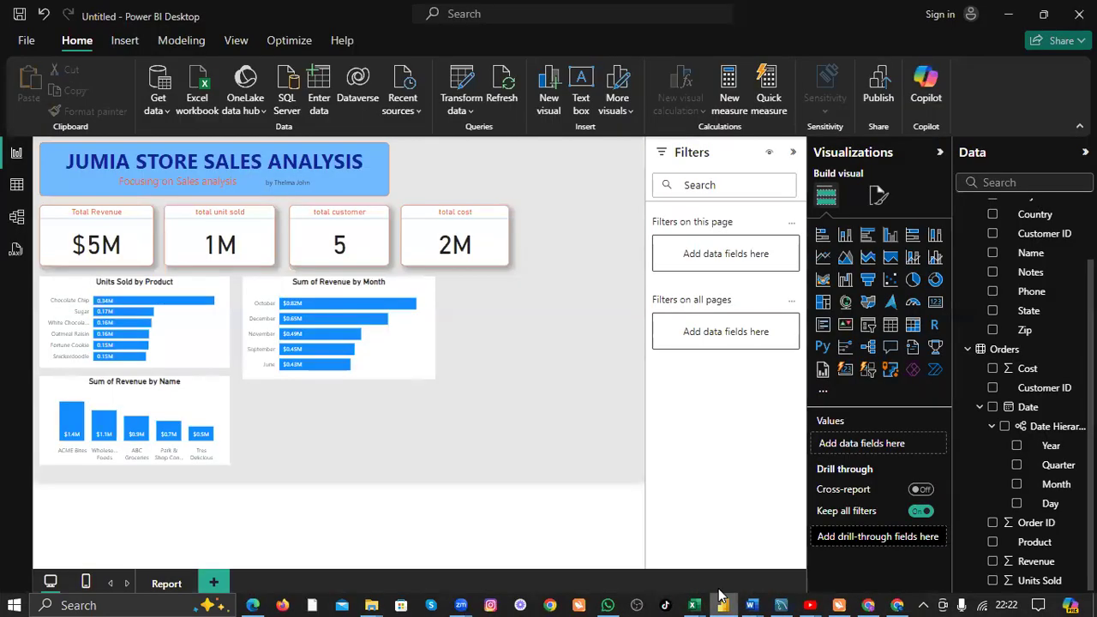
Add an enlarged matrix visual near the monthly revenue chart, with Product as rows and Units Sold as values.
click(911, 330)
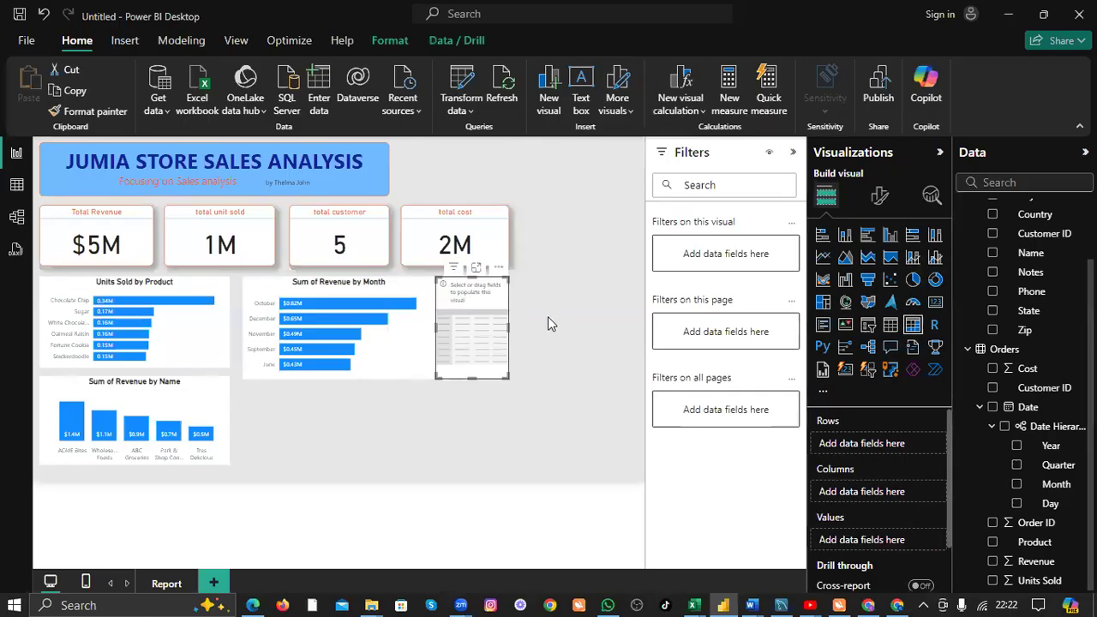
drag(509, 328, 629, 384)
drag(547, 352, 558, 395)
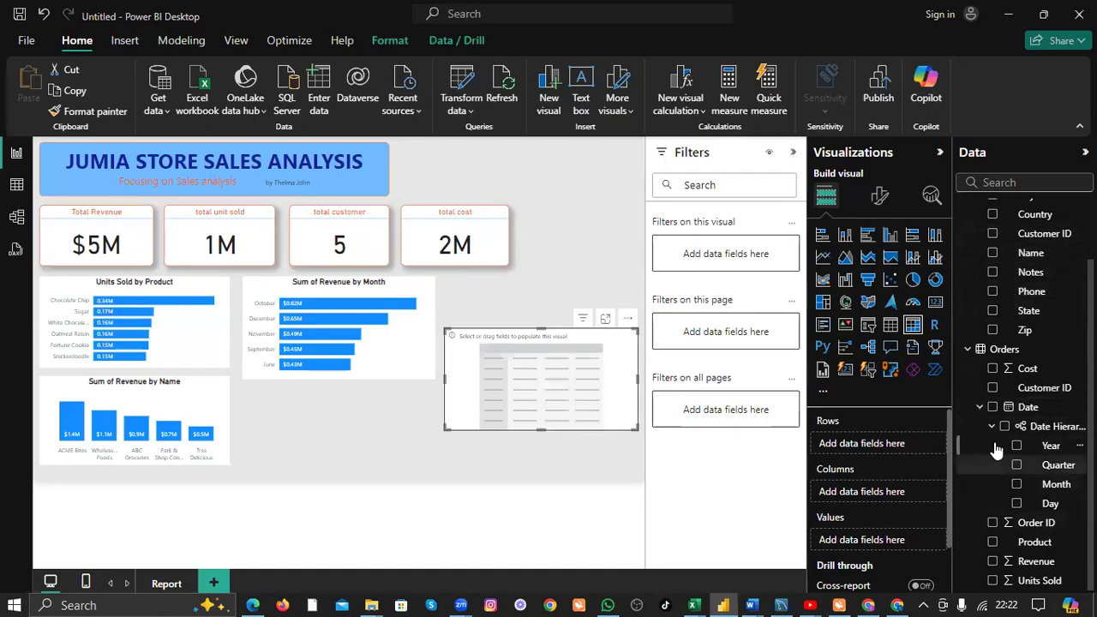
click(979, 410)
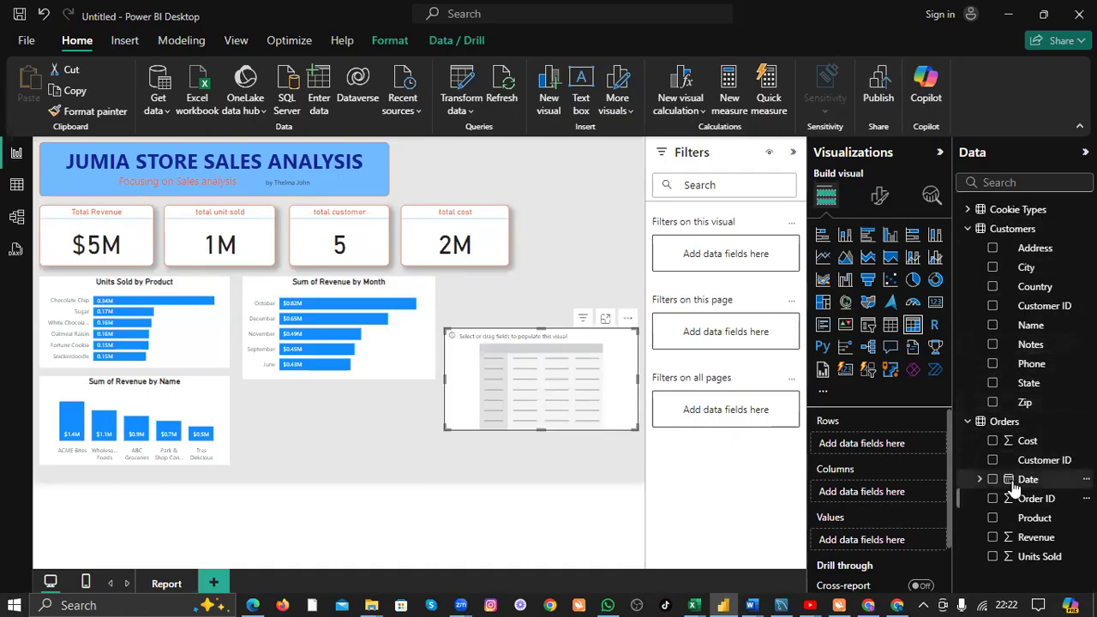
click(992, 517)
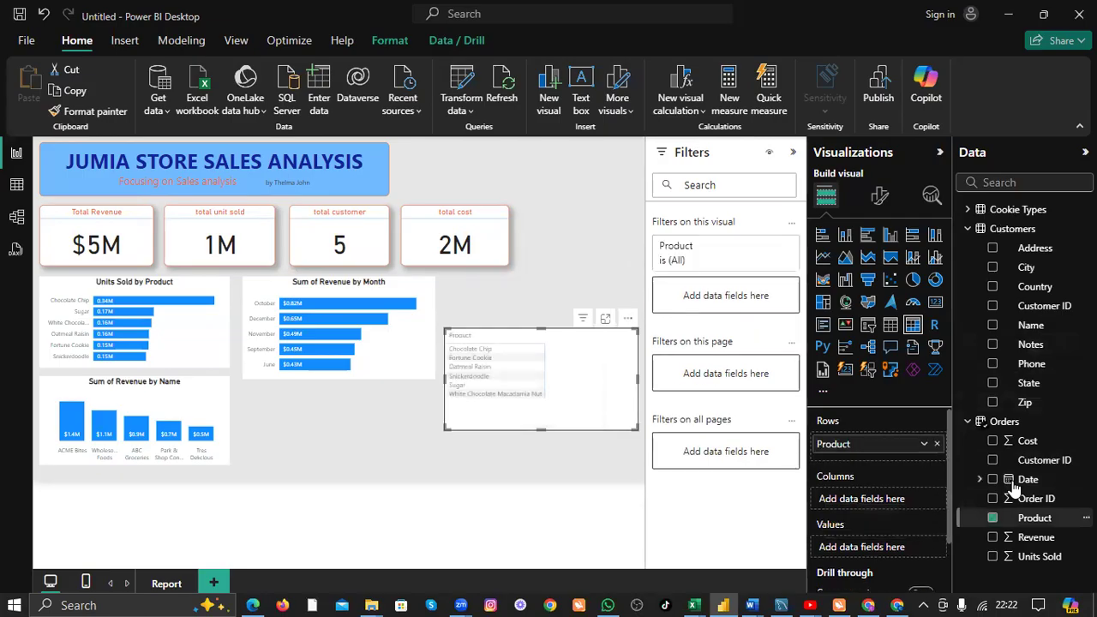
click(992, 556)
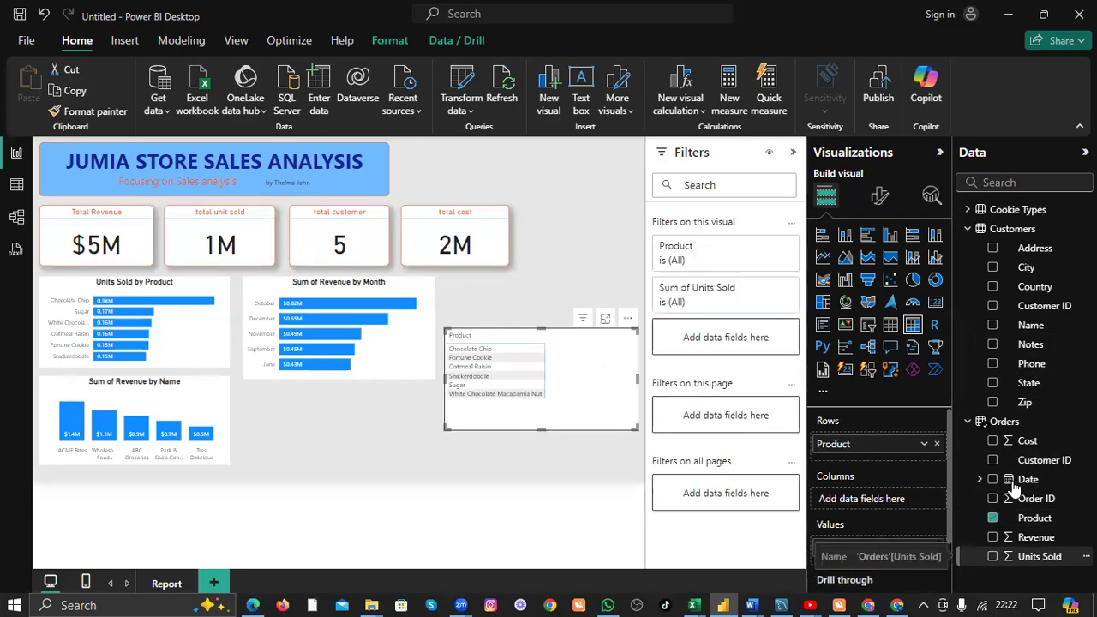
Convert the matrix to a stacked column chart, enlarge it, and summarize Units Sold by Count.
click(845, 234)
drag(598, 352, 504, 325)
drag(542, 402, 580, 446)
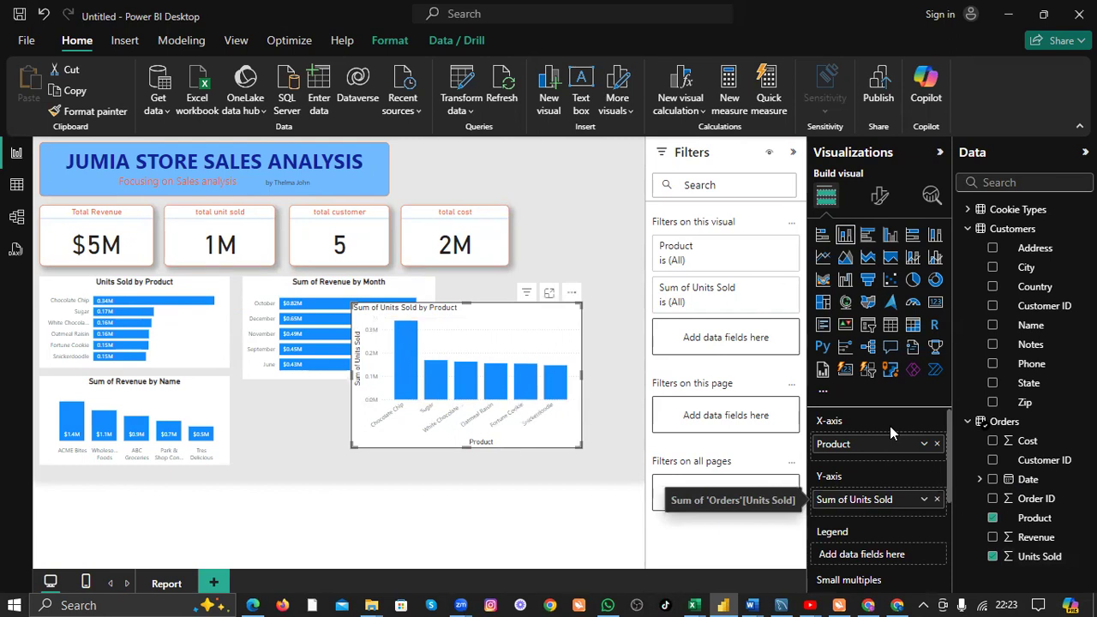
click(923, 499)
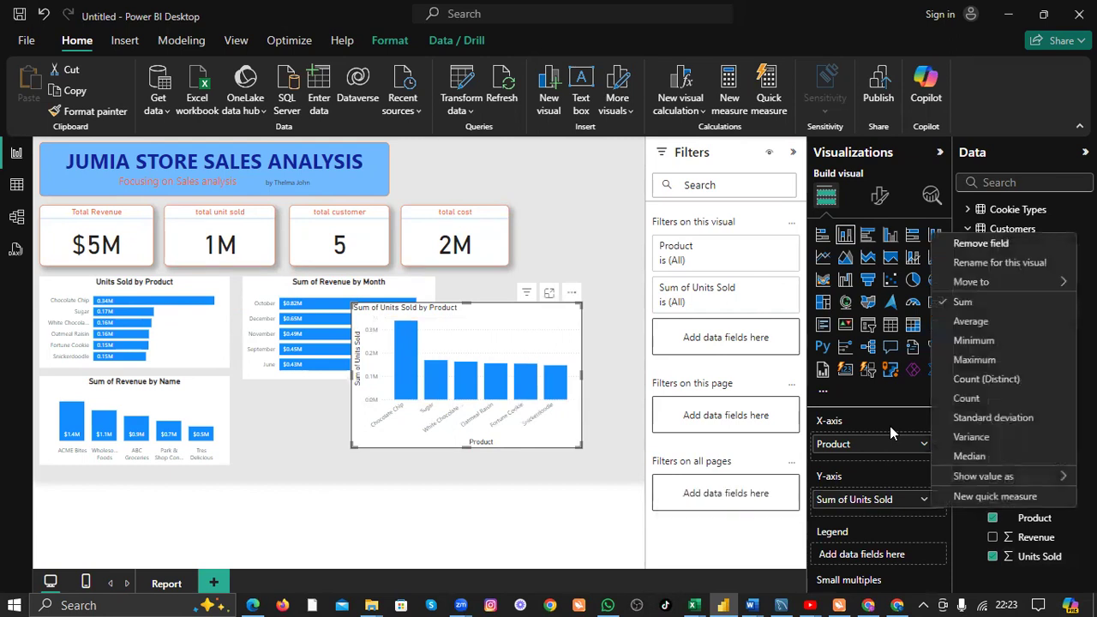
click(966, 399)
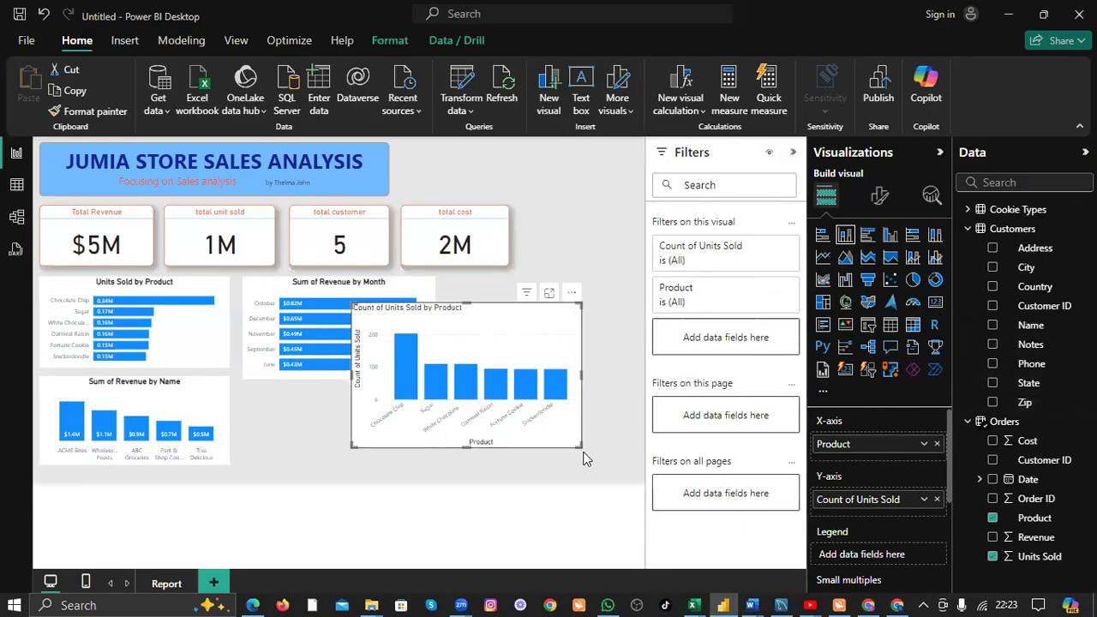
Change the units sold count chart to a stacked bar chart, then widen it and move it to the page's lower edge.
drag(523, 410, 502, 464)
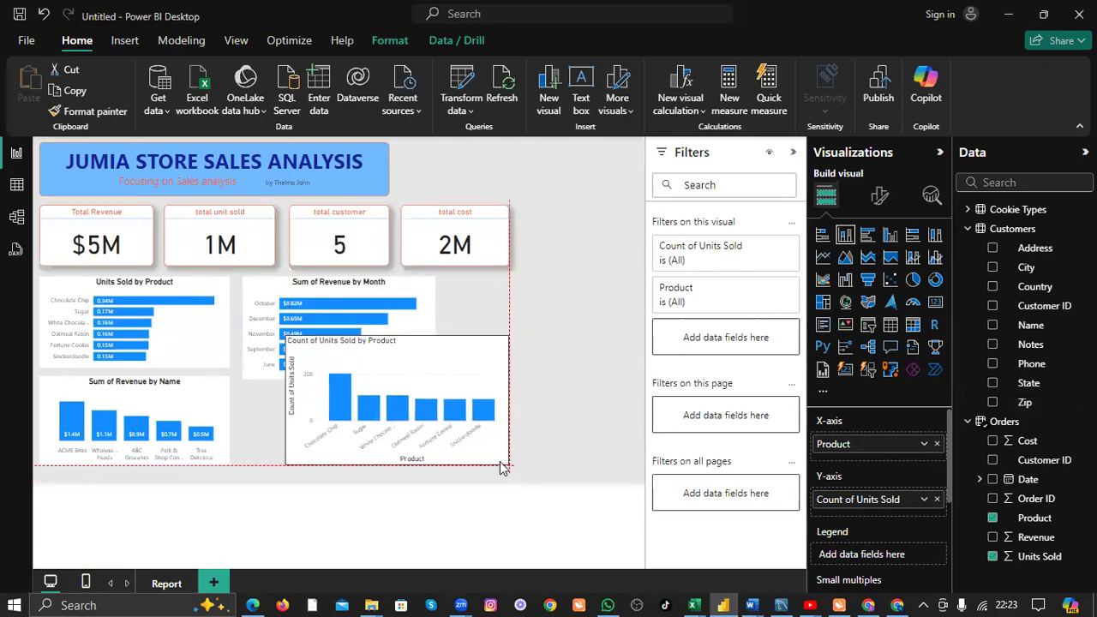
click(822, 234)
drag(502, 464, 554, 453)
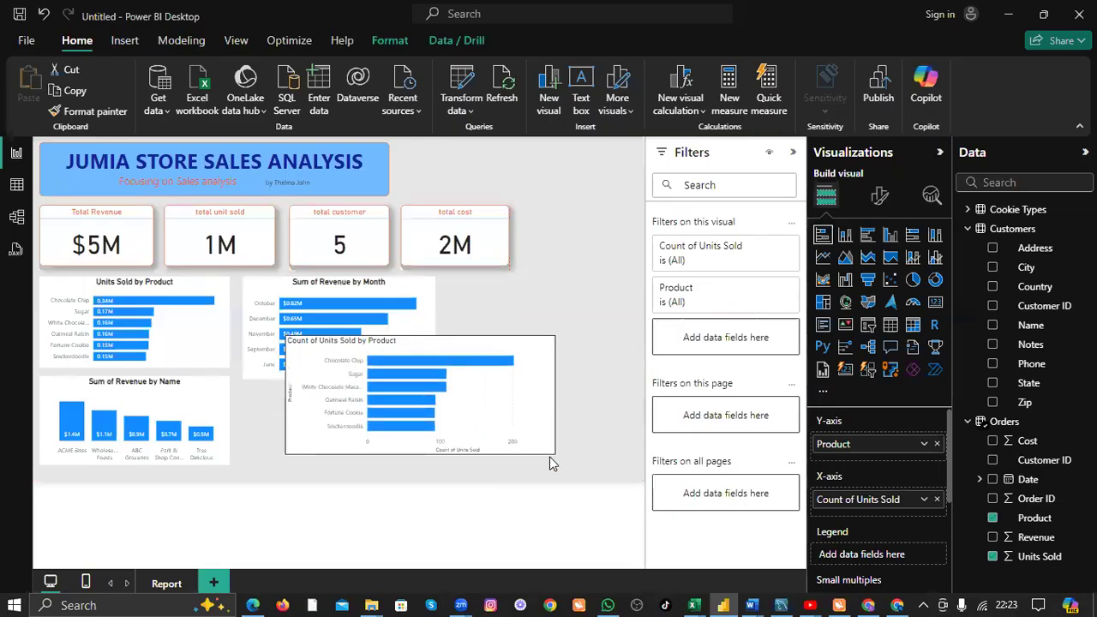
drag(523, 412, 549, 412)
drag(543, 411, 528, 411)
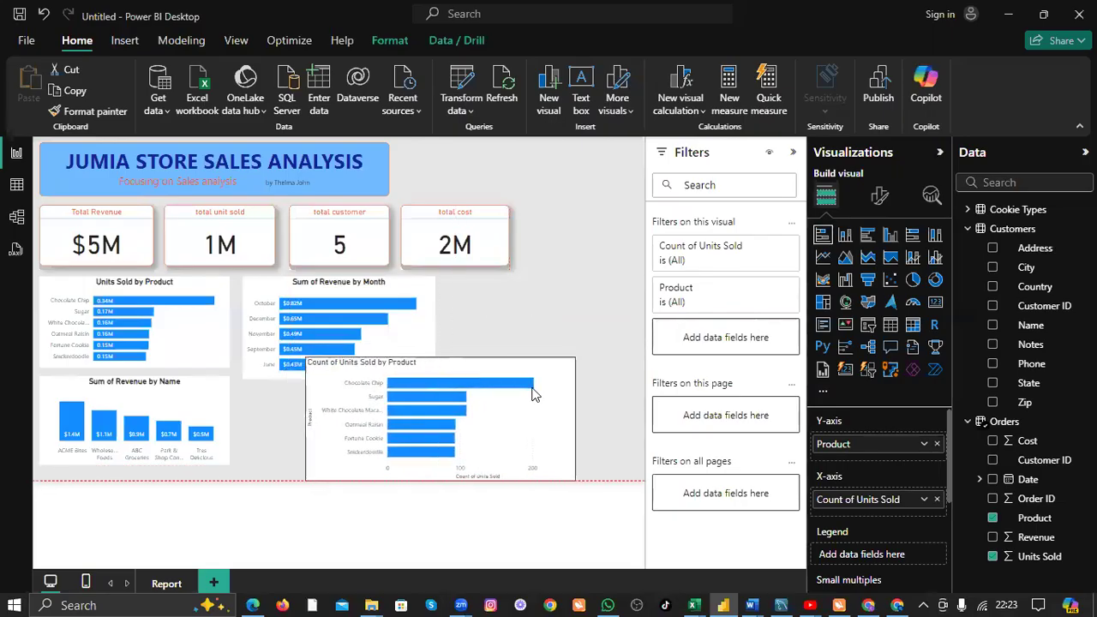
Move the monthly revenue chart clear of the count chart and copy its formatting onto the count chart with Format Painter.
drag(385, 295, 556, 274)
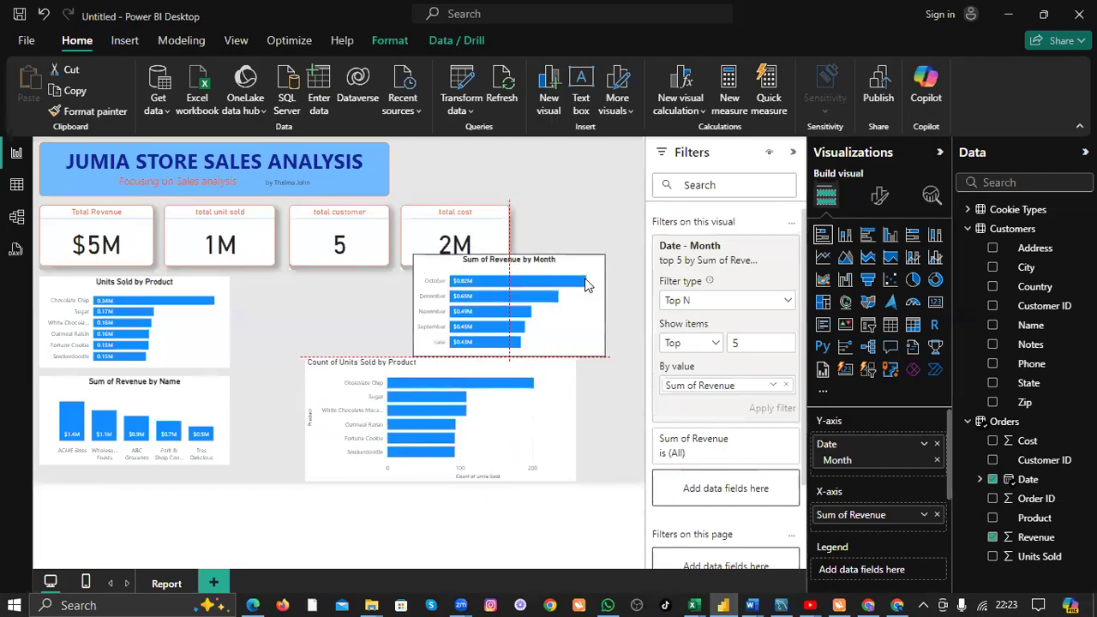
drag(454, 422, 396, 412)
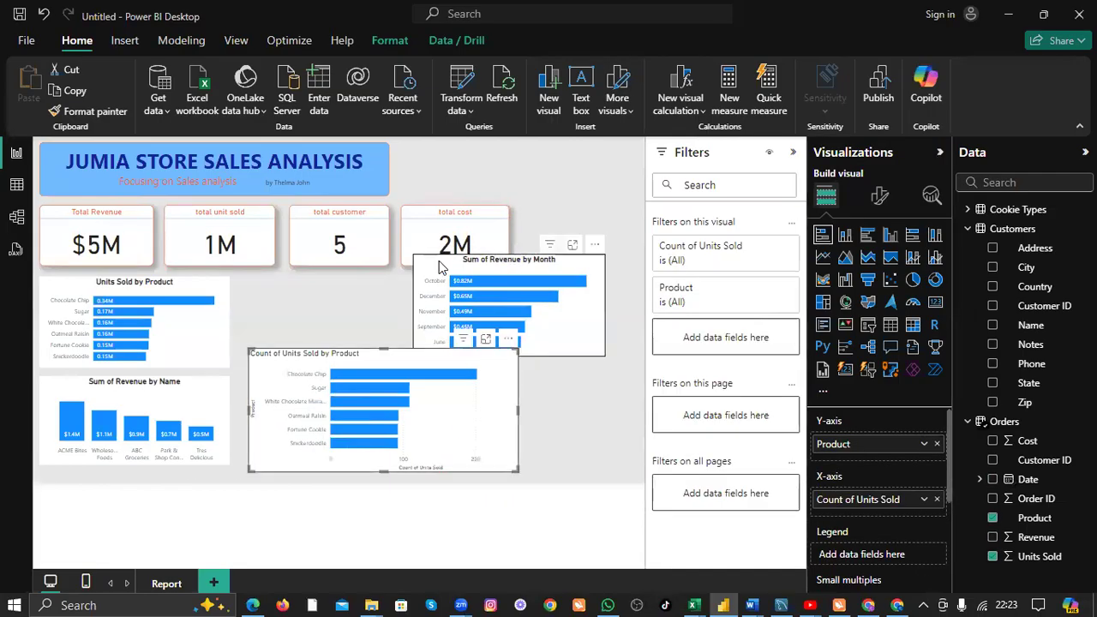
click(107, 111)
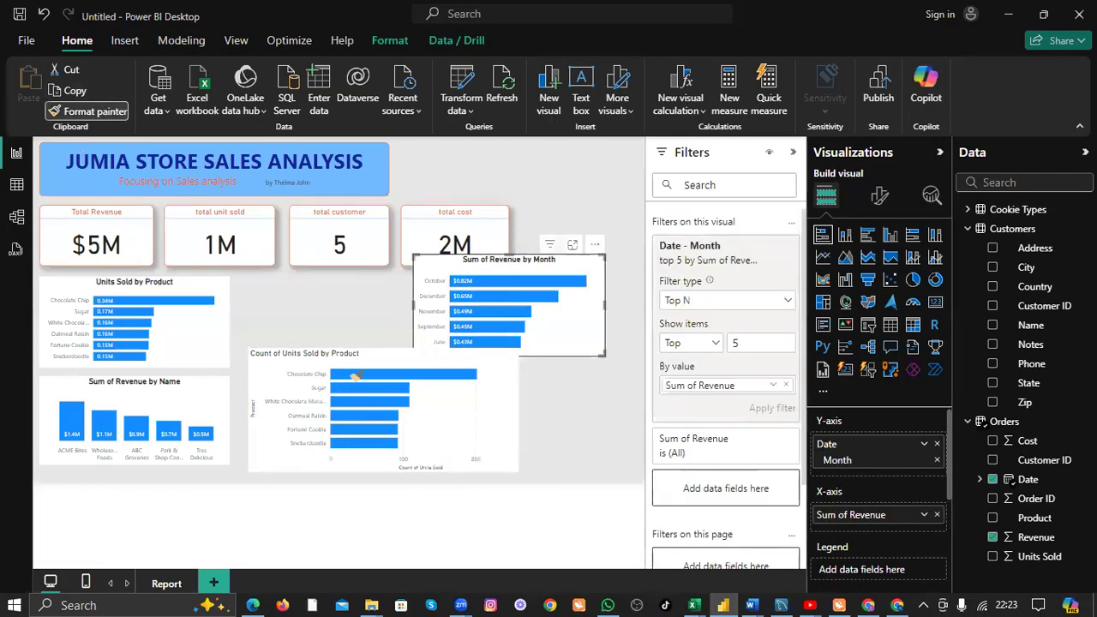
click(463, 430)
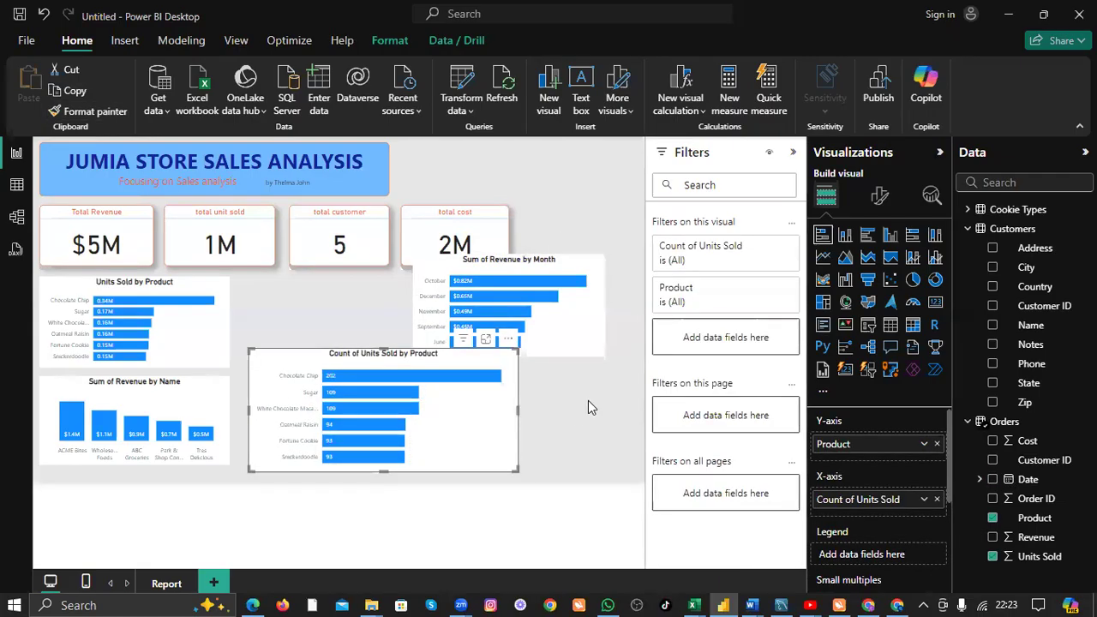
Place the units sold count chart directly below the monthly revenue chart and widen the revenue chart to nearly the same width.
click(534, 387)
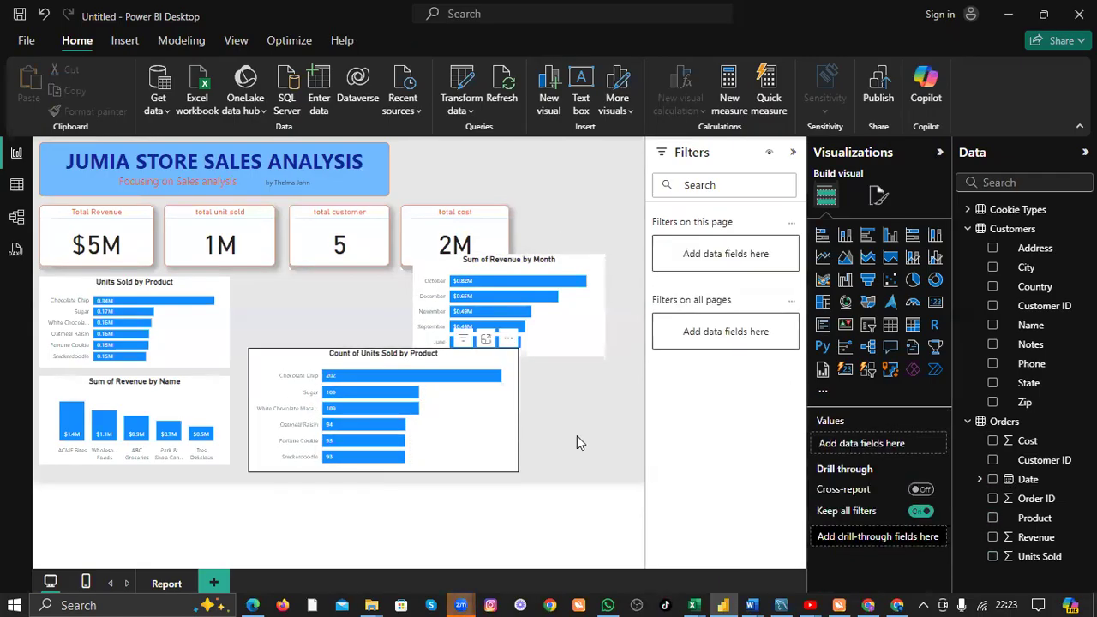
drag(401, 421, 514, 440)
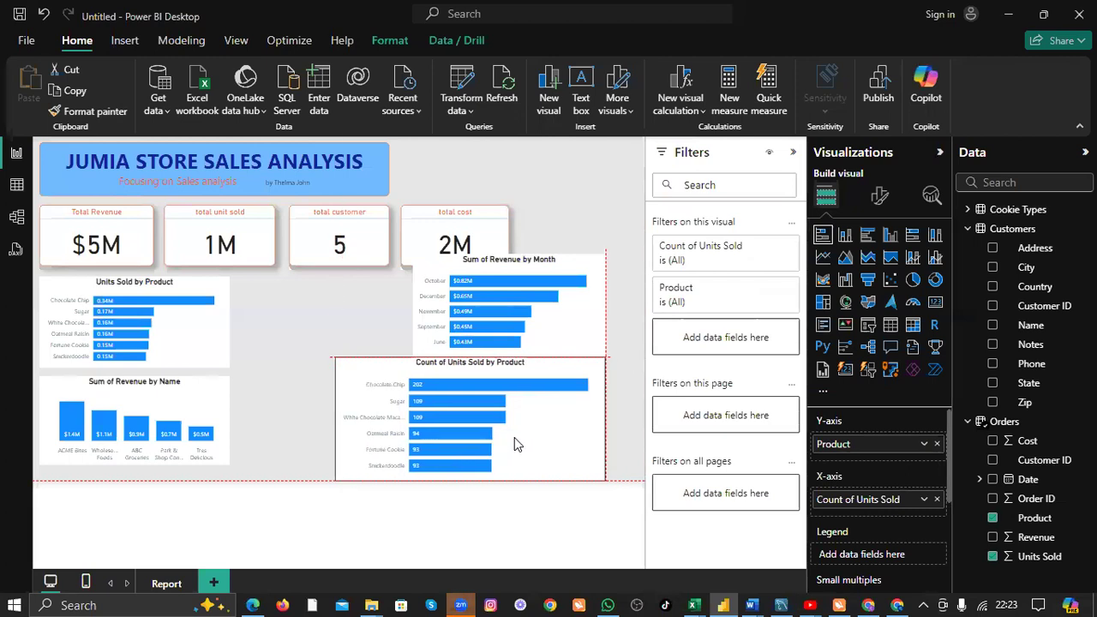
click(416, 305)
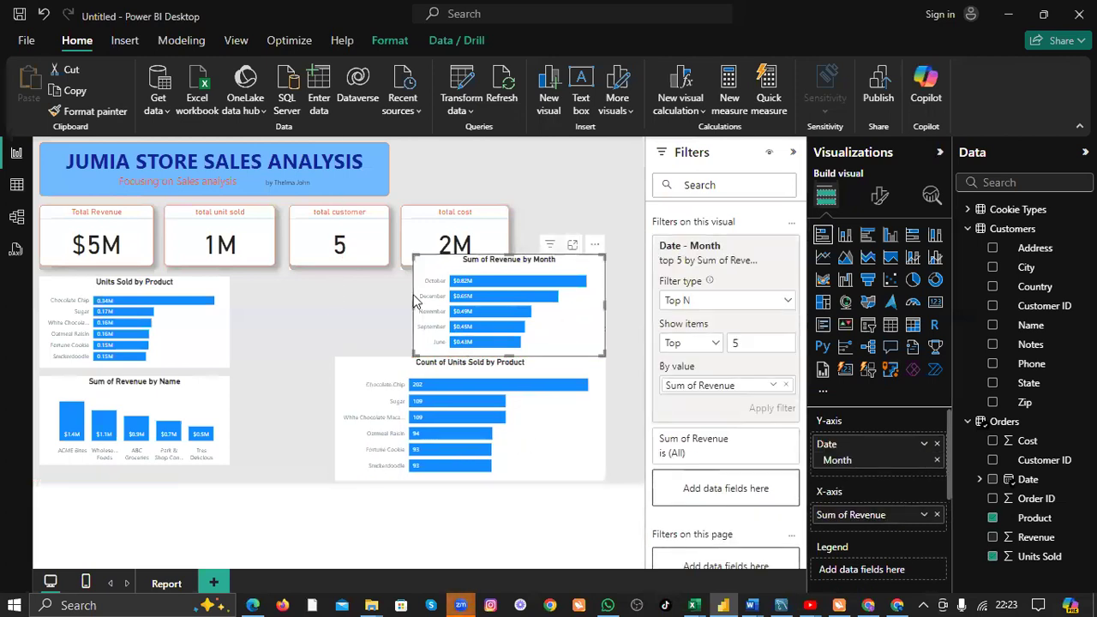
click(418, 307)
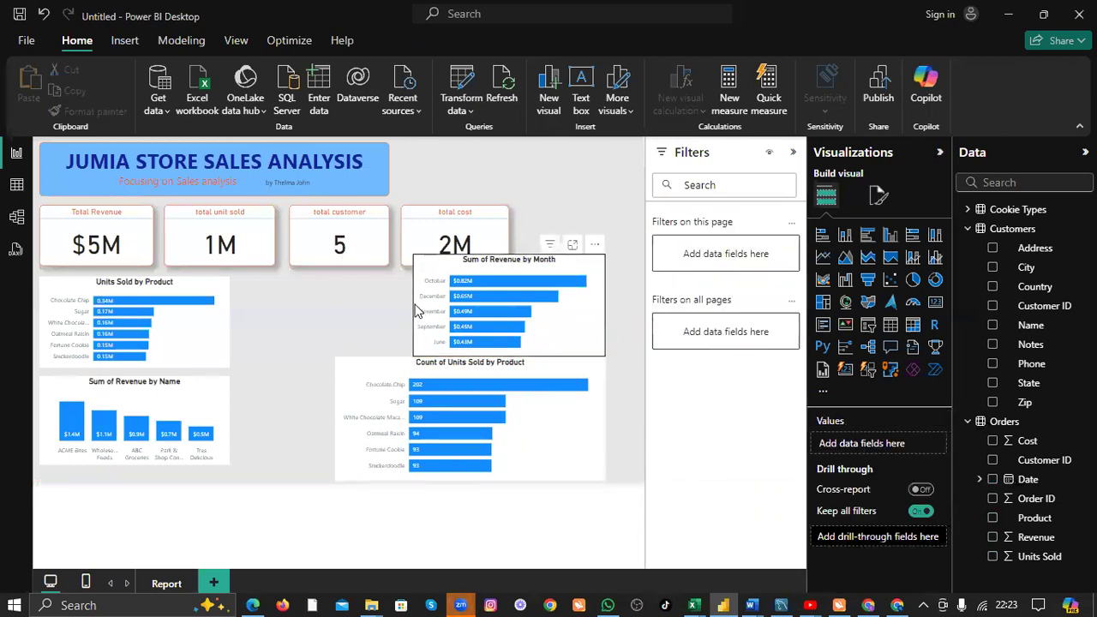
click(419, 312)
drag(412, 304, 345, 301)
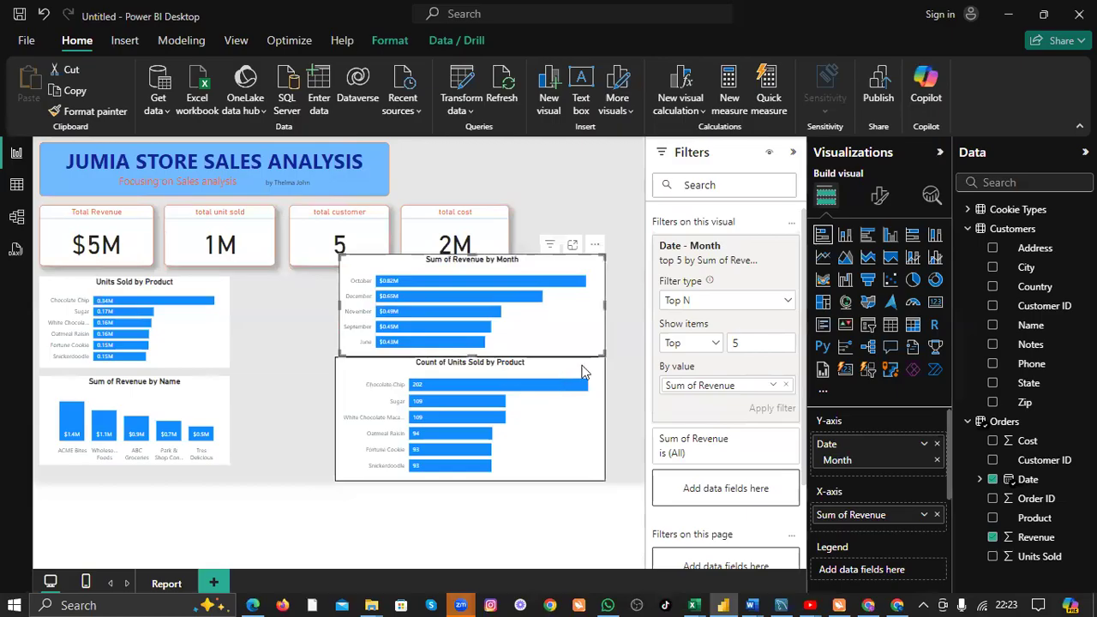
Reduce the count chart's height from its upper edge and lower the monthly revenue chart beneath the KPI cards.
click(534, 370)
drag(469, 357, 463, 375)
drag(529, 326, 532, 333)
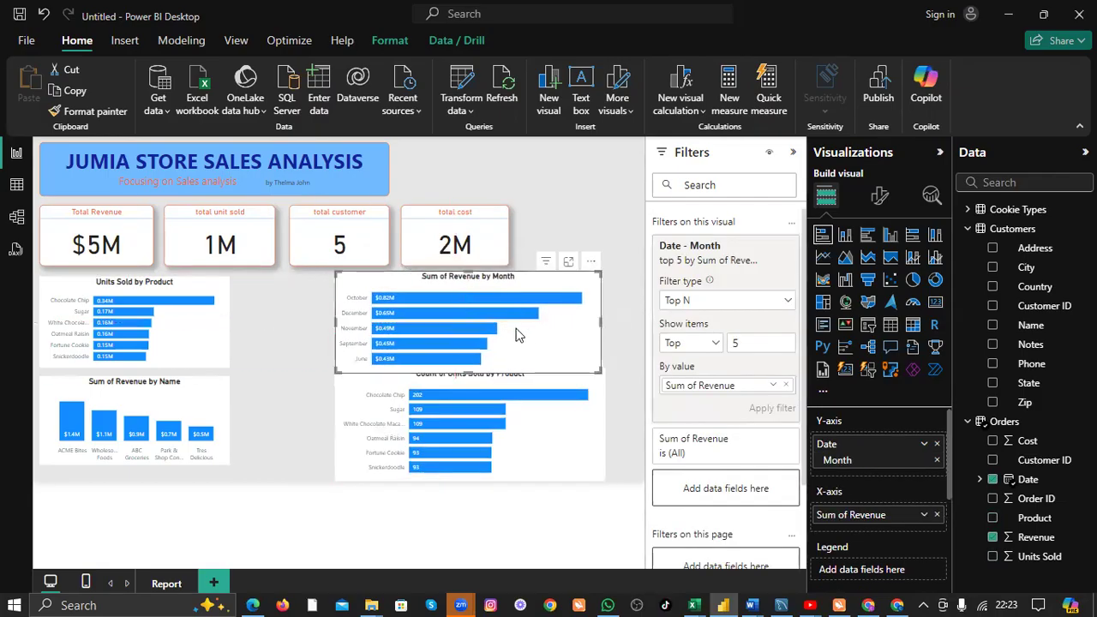
Enlarge the units sold by product and revenue by name charts to equal widths, stacked beside the other two charts.
click(228, 360)
drag(230, 367, 322, 374)
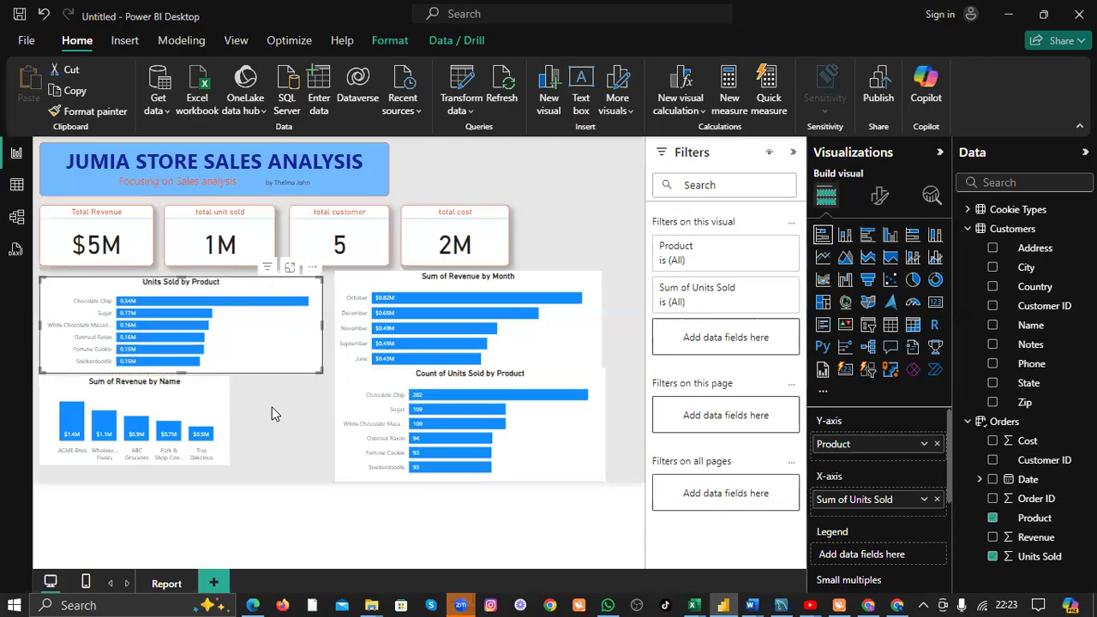
click(232, 461)
drag(232, 461, 316, 482)
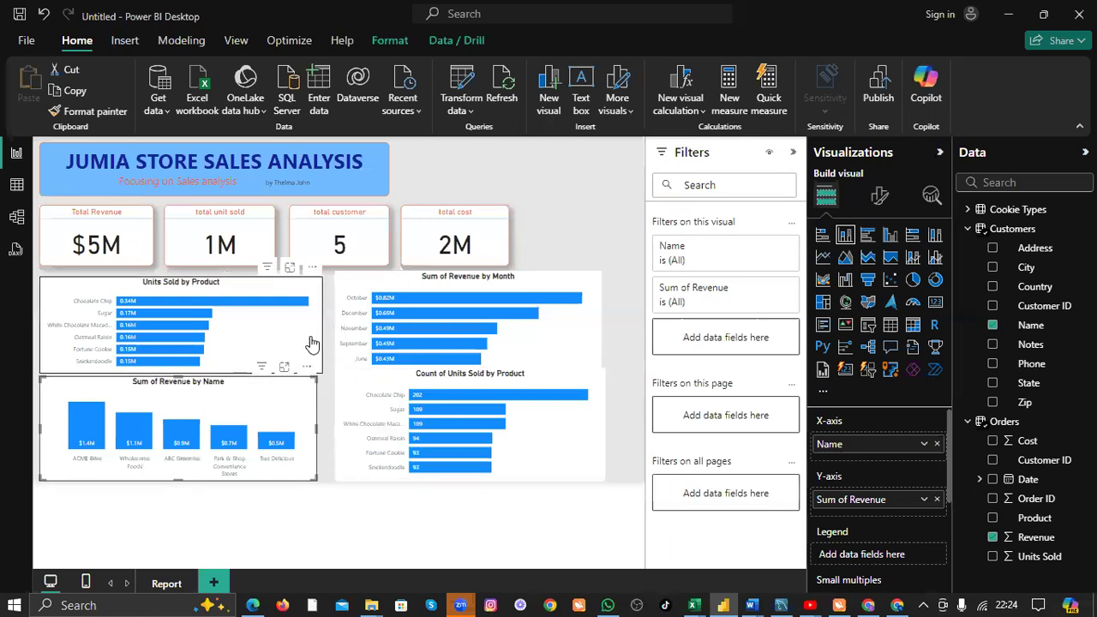
drag(308, 339, 312, 339)
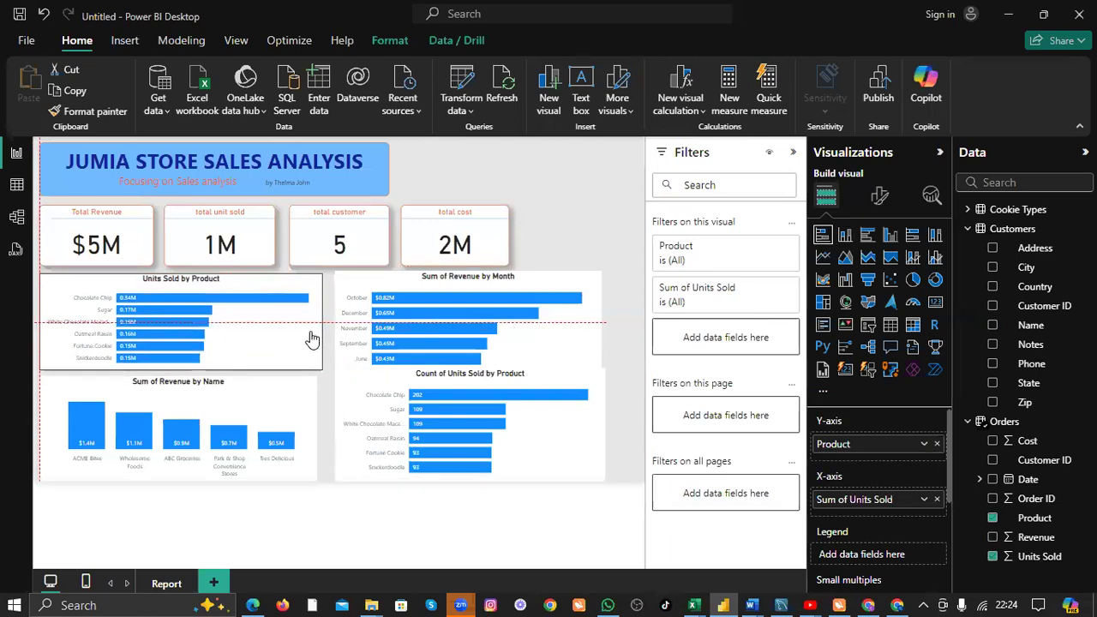
mouse_move(321, 416)
mouse_down()
mouse_move(306, 411)
mouse_move(322, 433)
mouse_up()
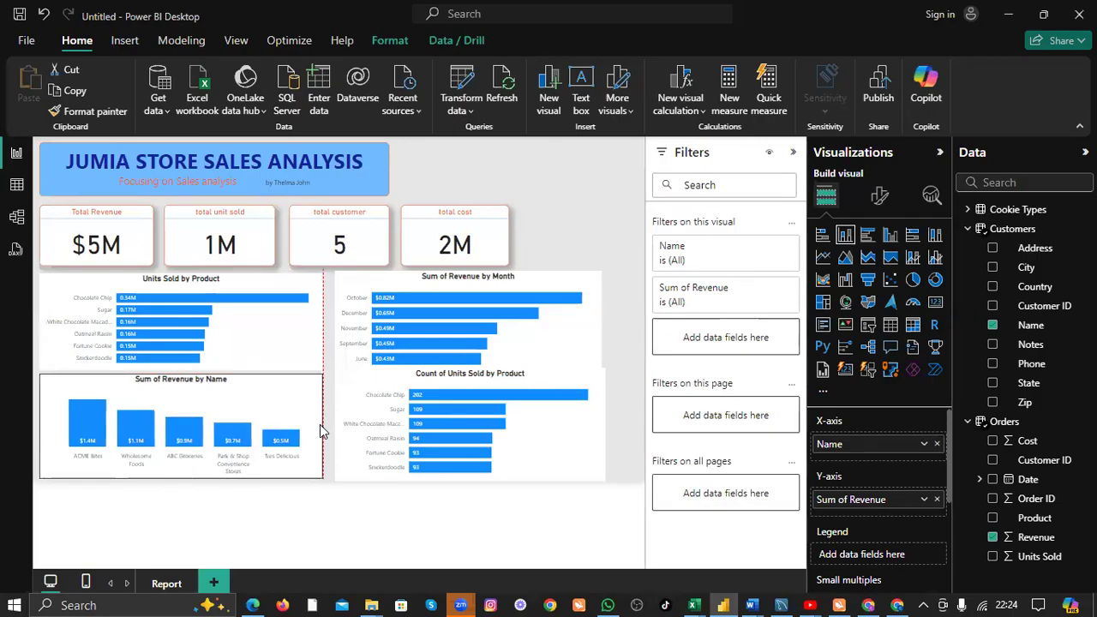
click(586, 216)
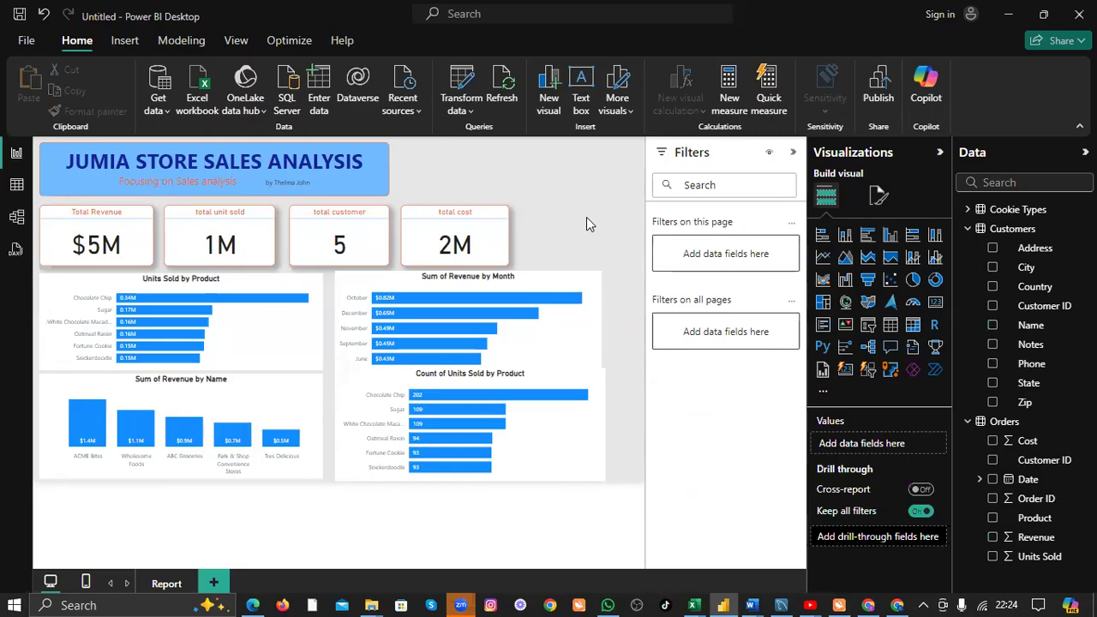
Shorten the monthly revenue and units sold count charts and align them with the neighbouring charts, leaving a gap between them.
click(549, 344)
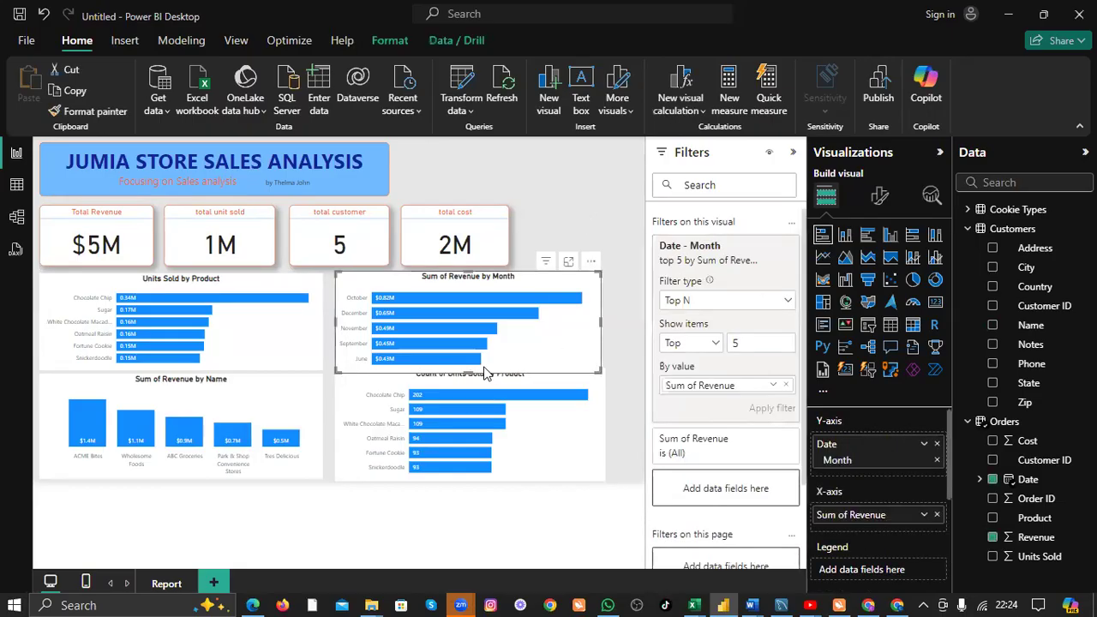
drag(470, 368, 466, 361)
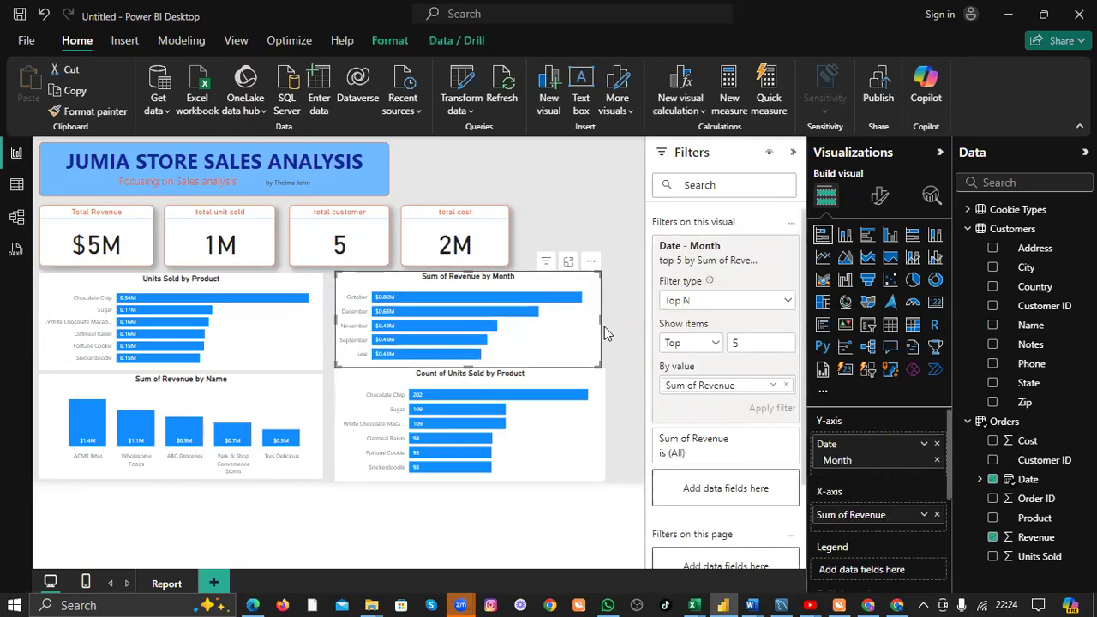
click(589, 405)
drag(555, 334, 573, 338)
drag(583, 424, 588, 425)
drag(475, 370, 470, 380)
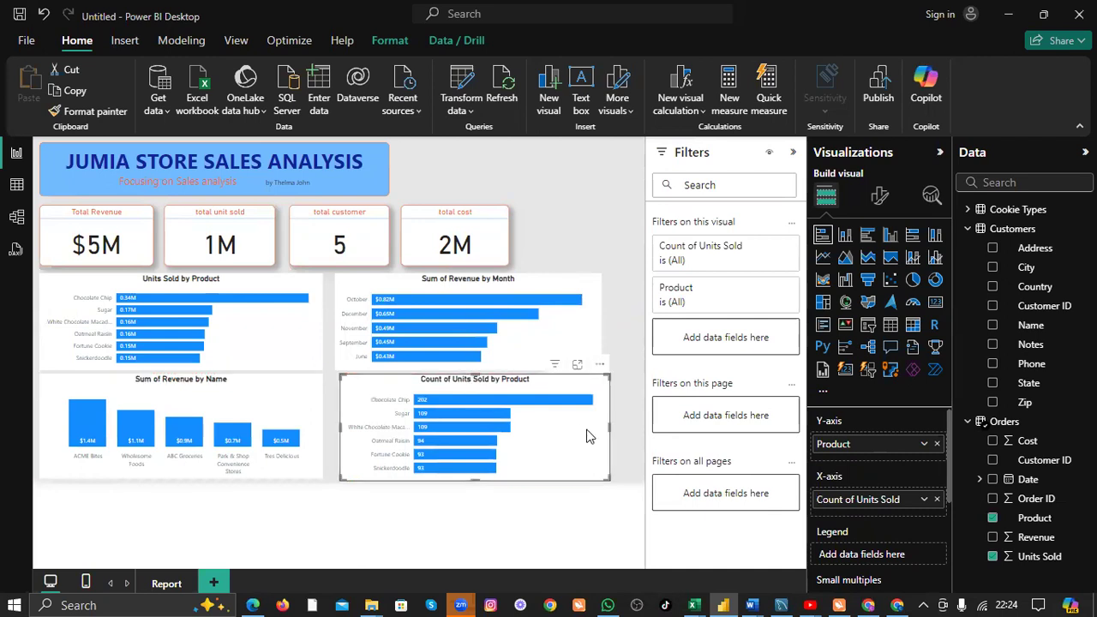
drag(588, 436, 583, 436)
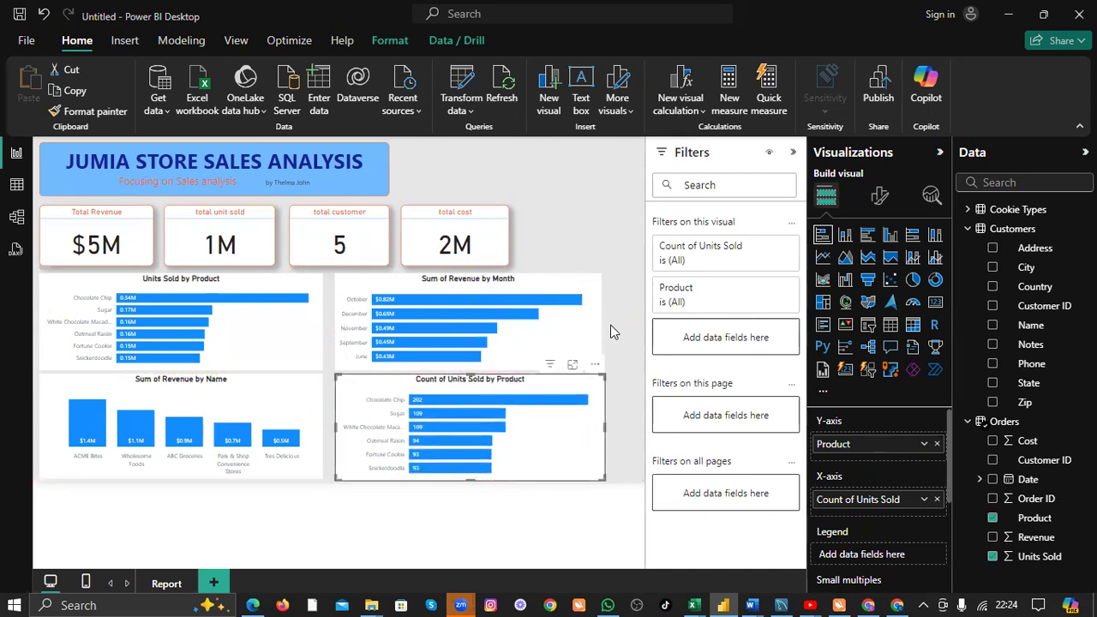
click(592, 264)
click(593, 215)
click(617, 192)
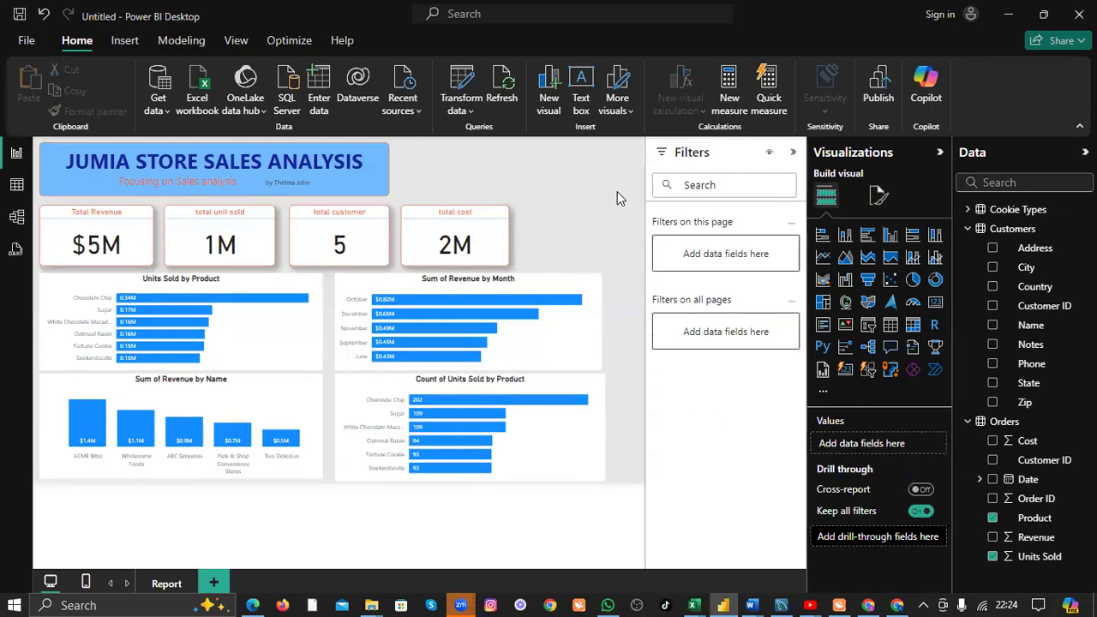
Try light blue and orange as the background colour of the monthly revenue chart.
click(594, 291)
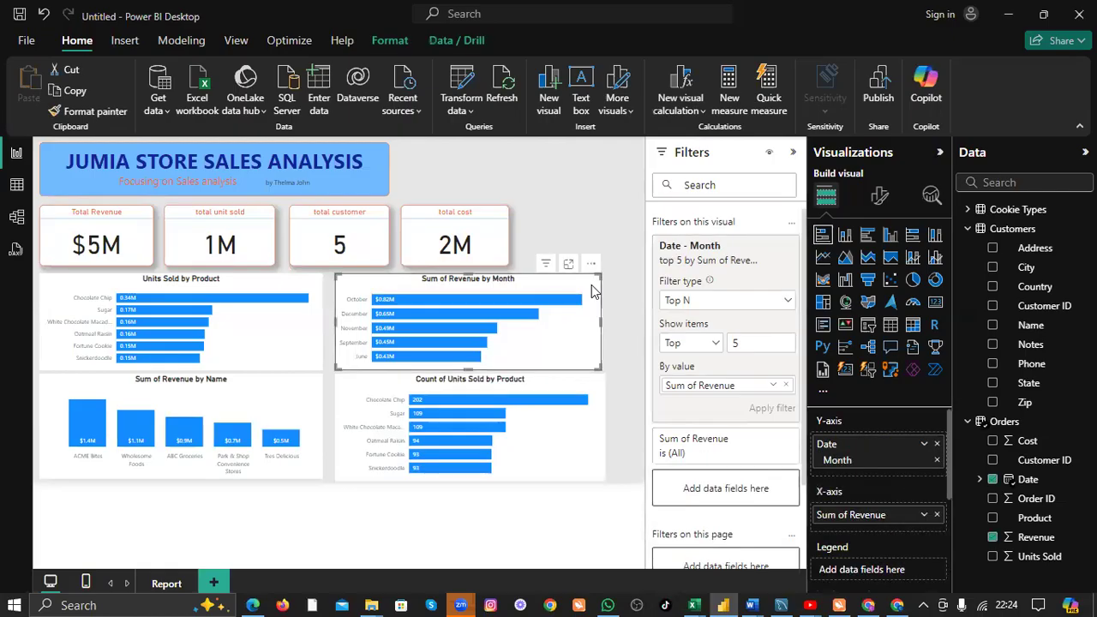
click(879, 197)
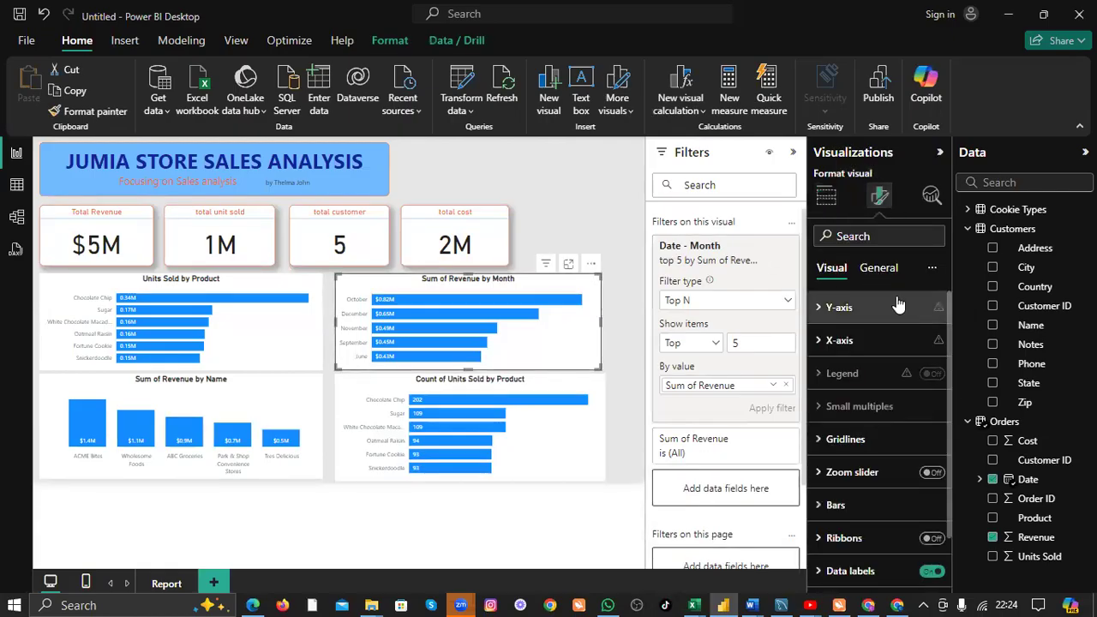
click(878, 268)
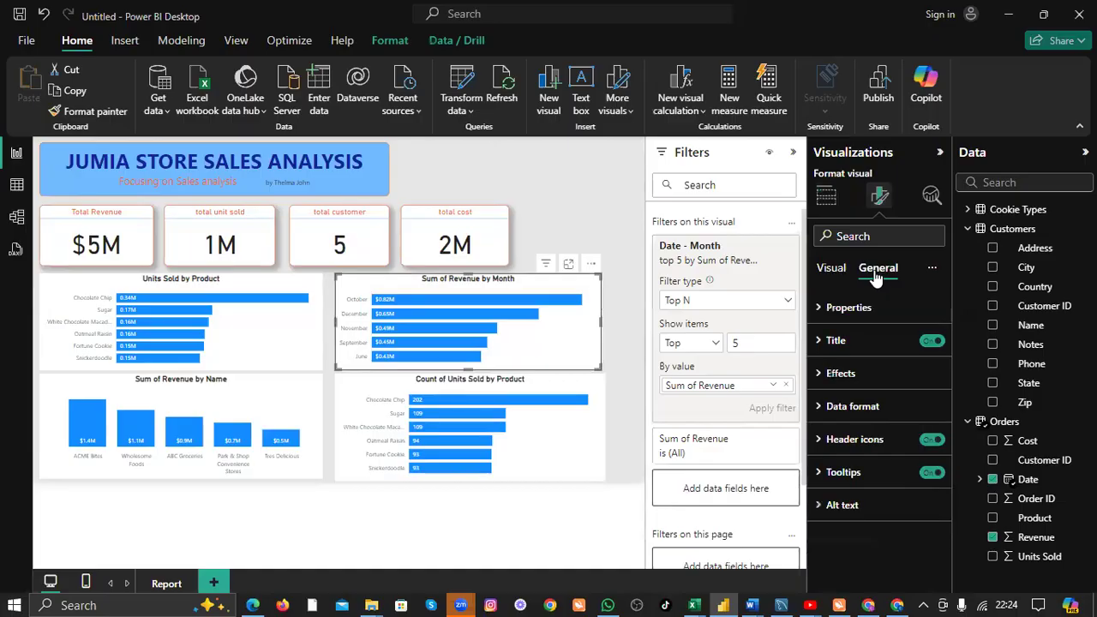
click(819, 377)
scroll(827, 379, down, 2)
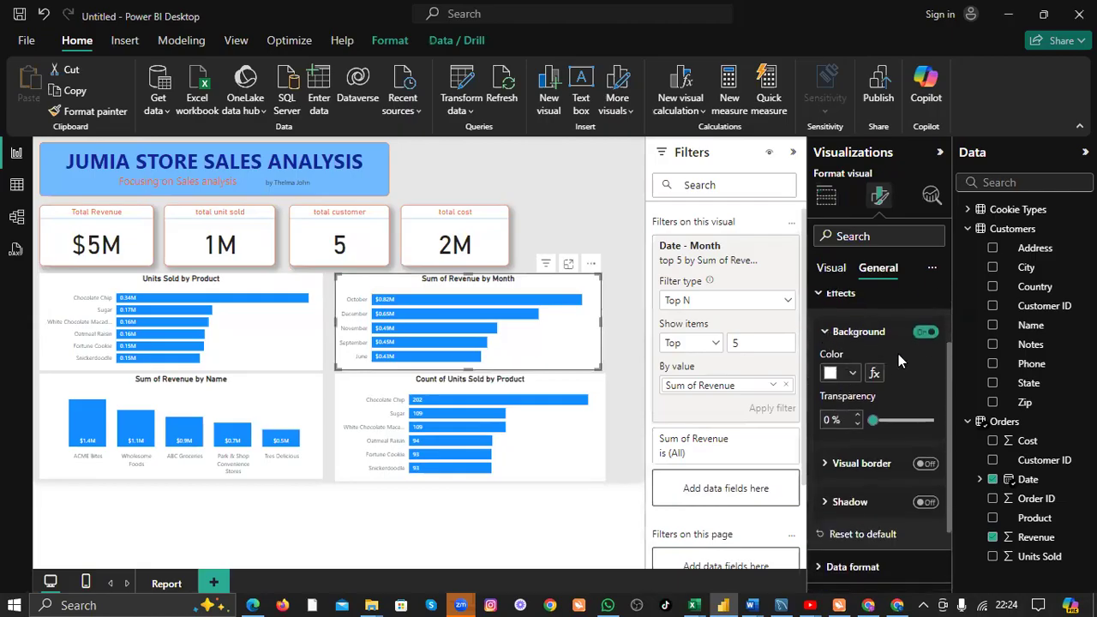
click(852, 375)
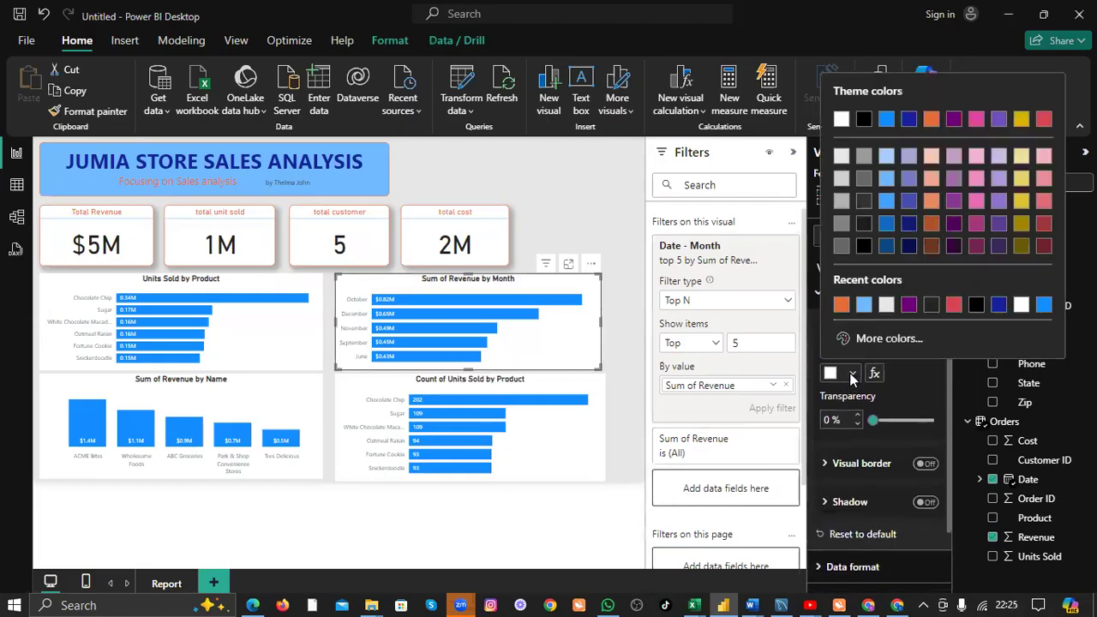
click(863, 305)
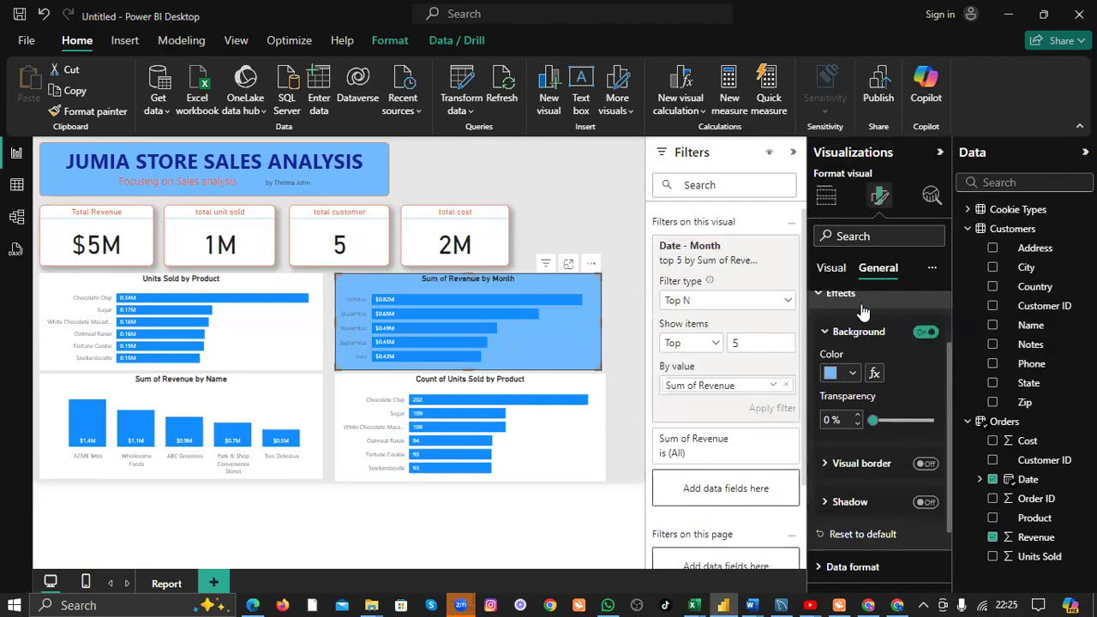
click(852, 374)
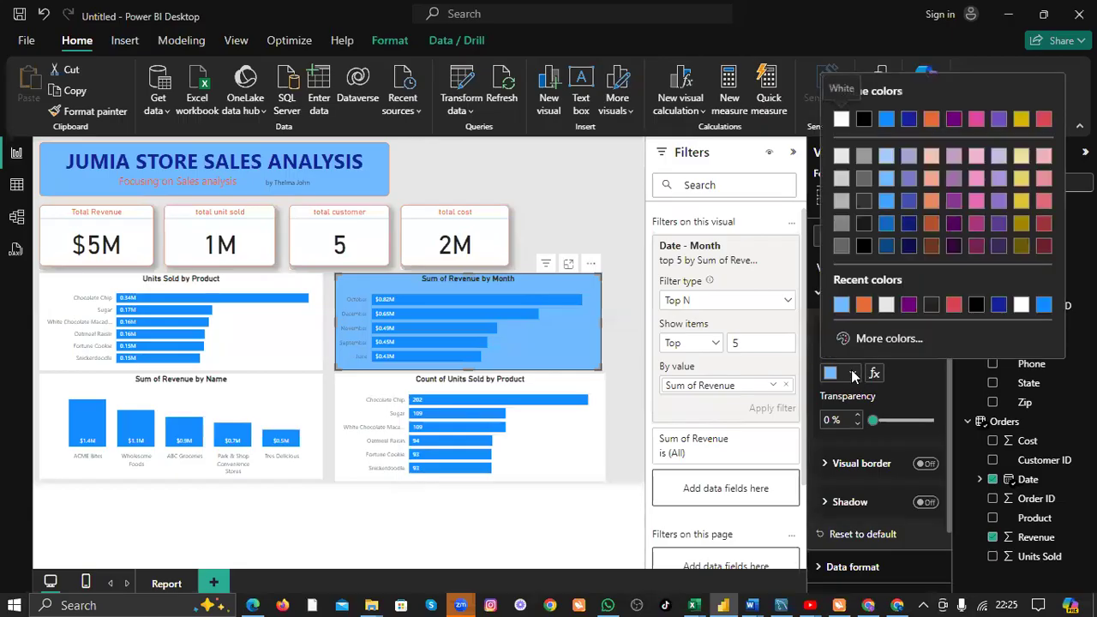
click(863, 305)
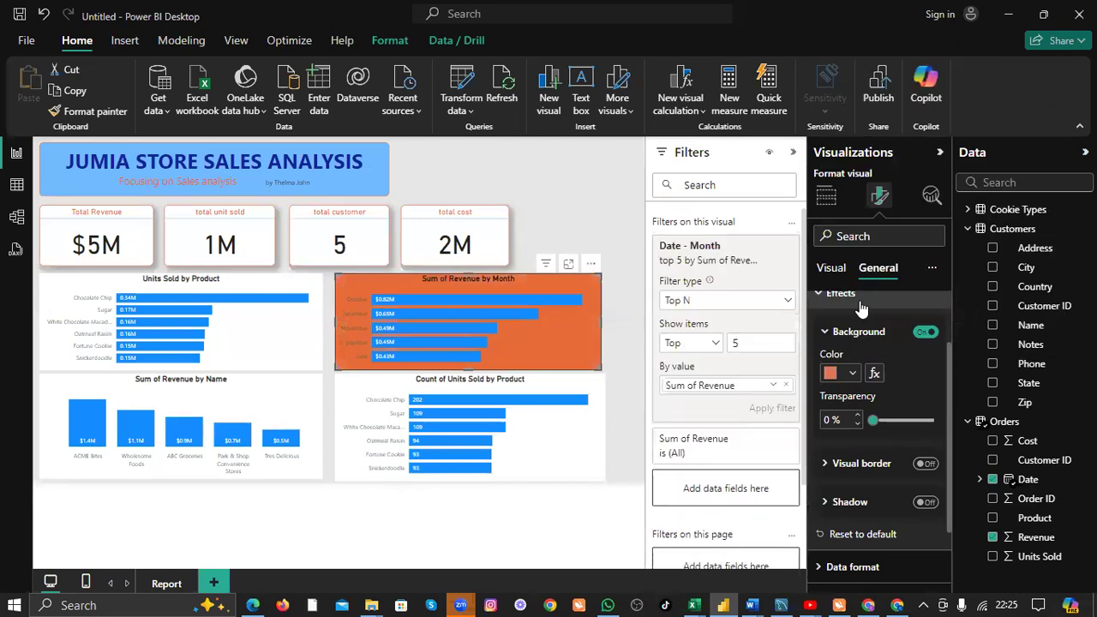
click(849, 375)
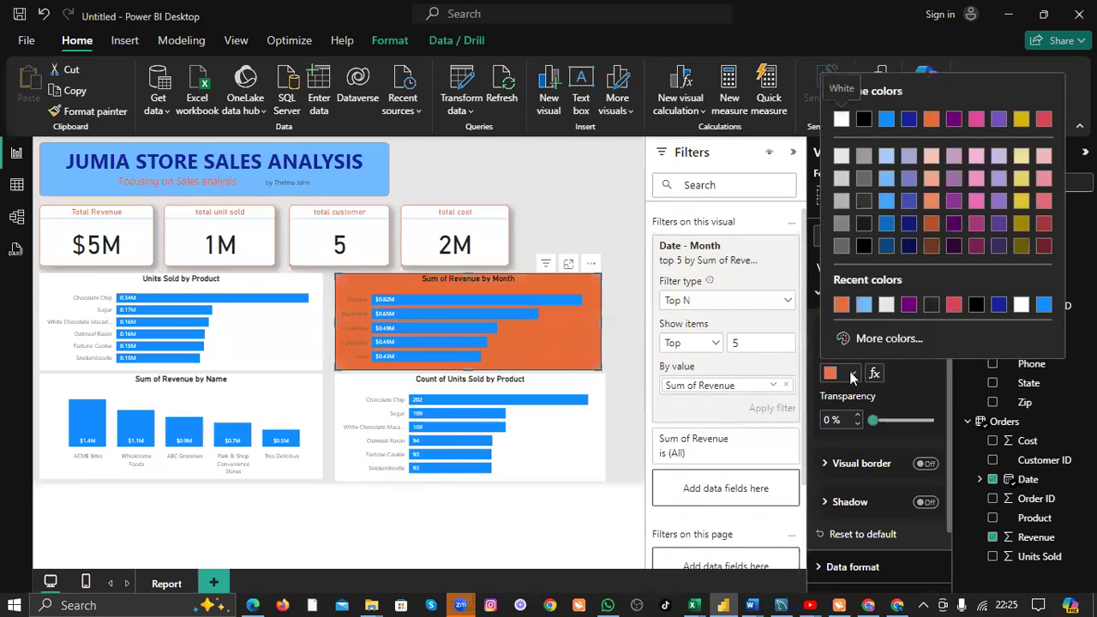
click(915, 381)
click(634, 326)
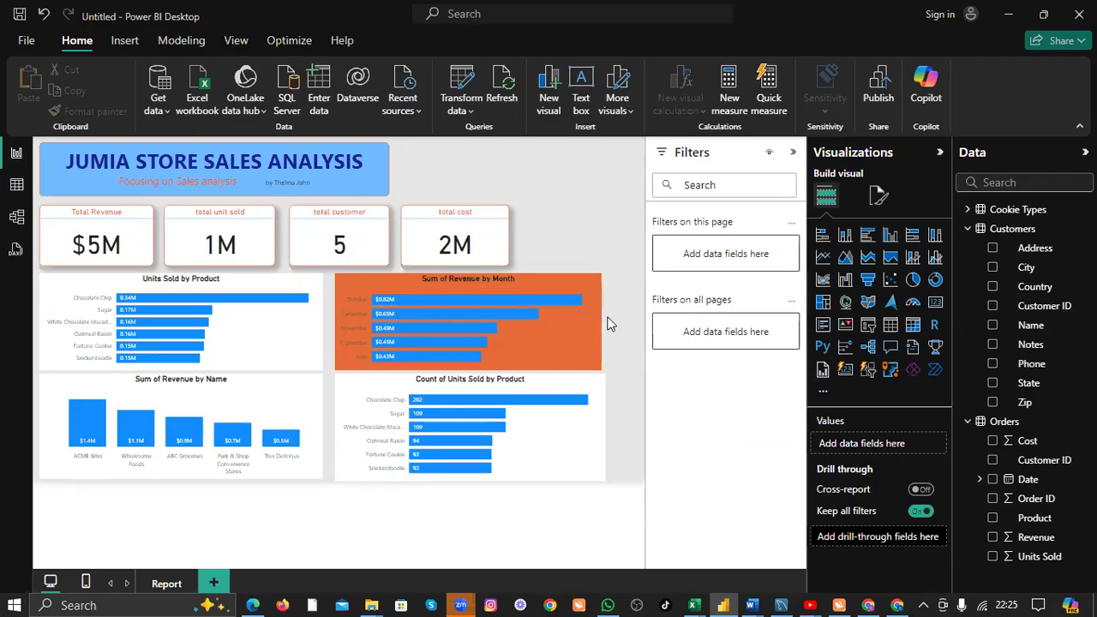
Undo both background colour changes on the monthly revenue chart.
key(ctrl+z)
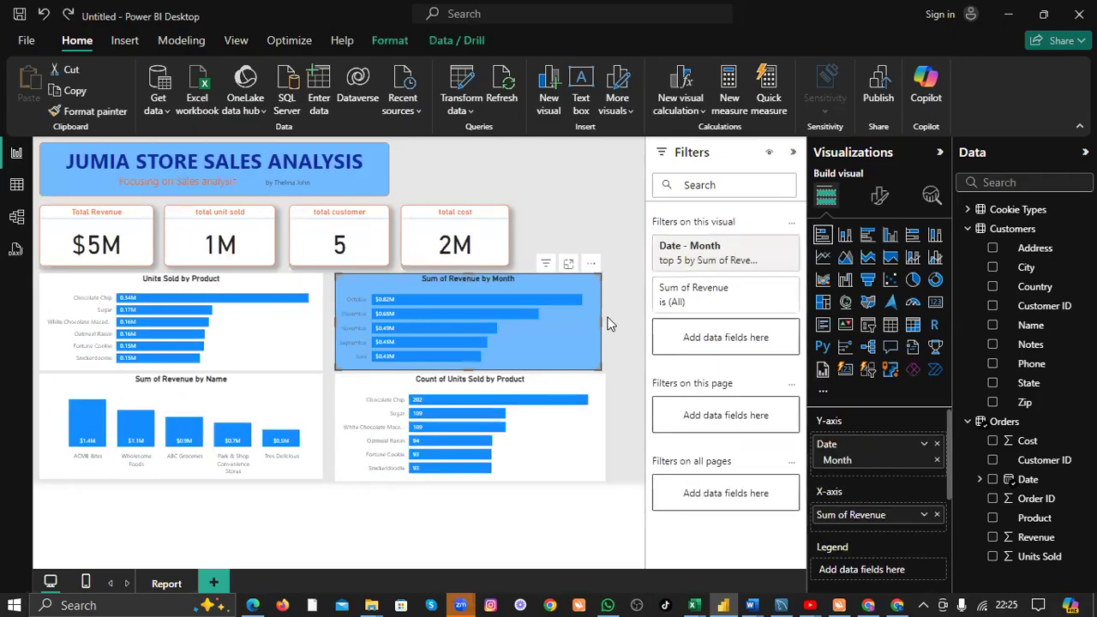
key(ctrl+z)
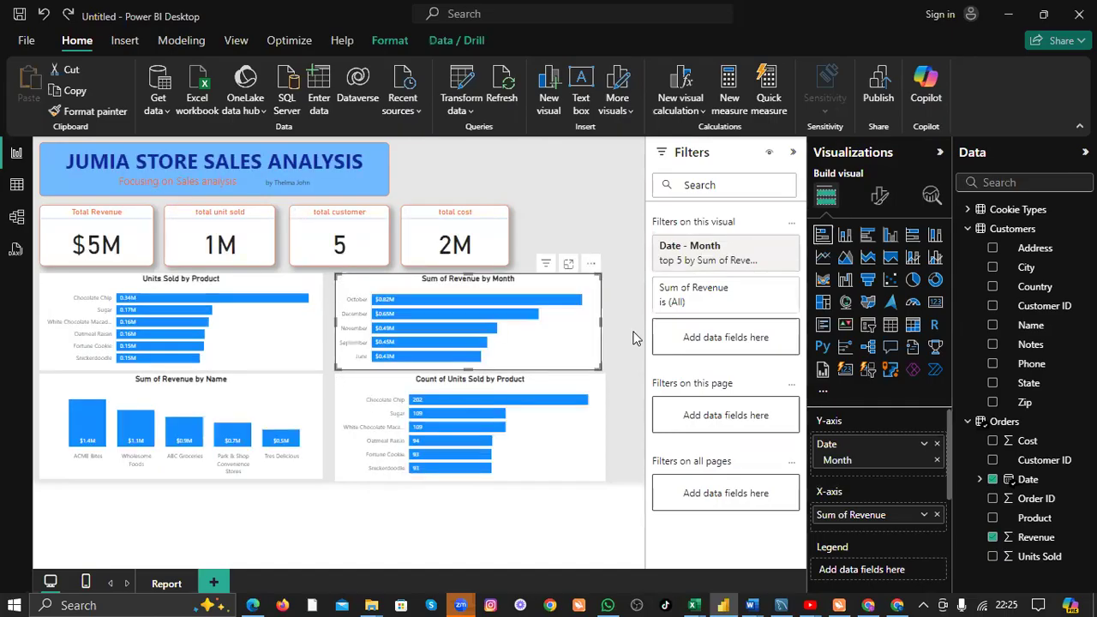
click(629, 336)
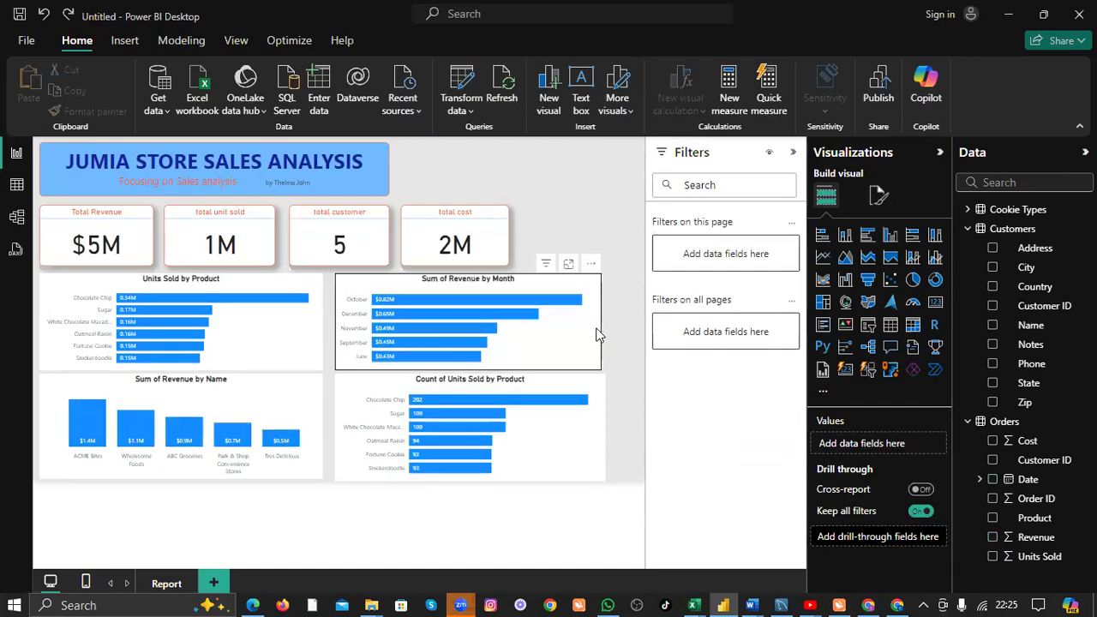
Widen the monthly revenue chart slightly so its outer edge lines up with the units sold count chart below.
click(598, 335)
drag(603, 322, 607, 324)
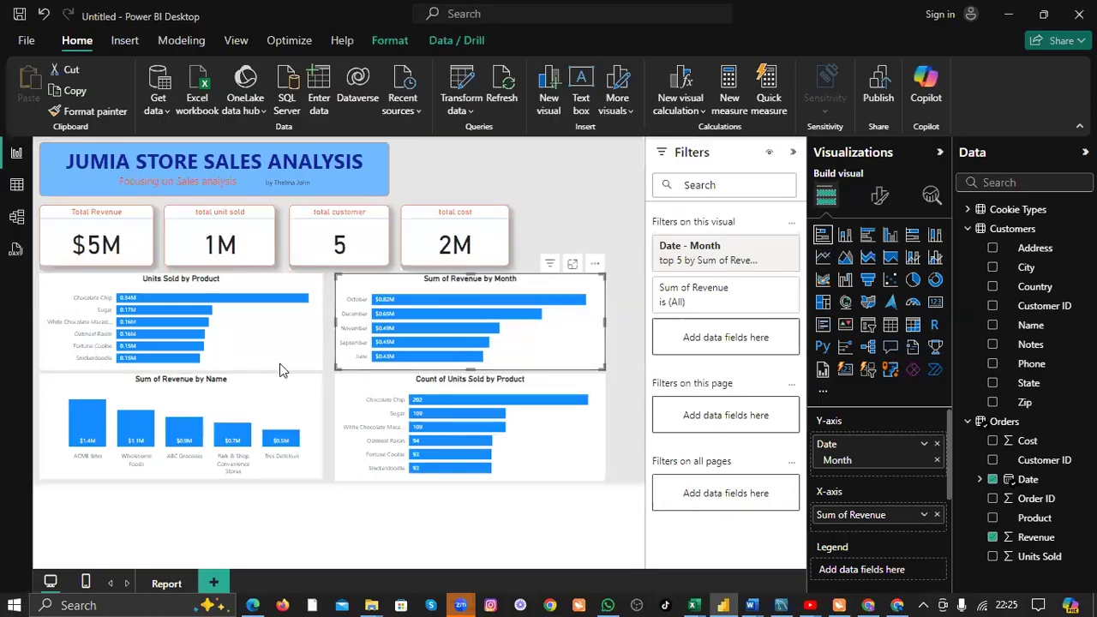
click(618, 339)
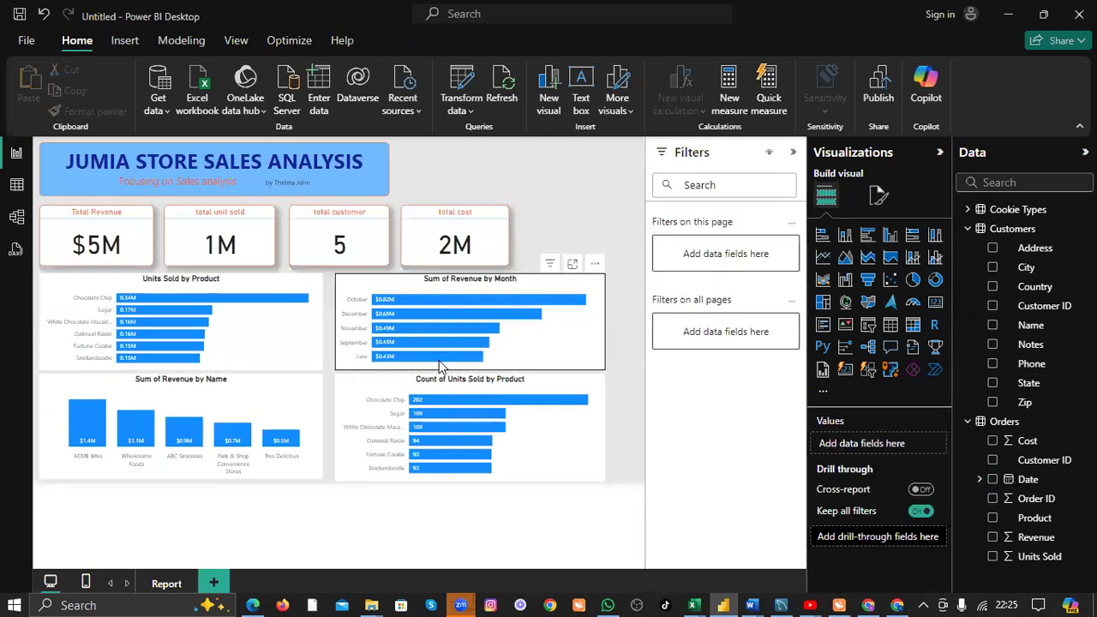
Insert an empty slicer, narrow it and move it off the report title toward the free space beside it.
click(870, 328)
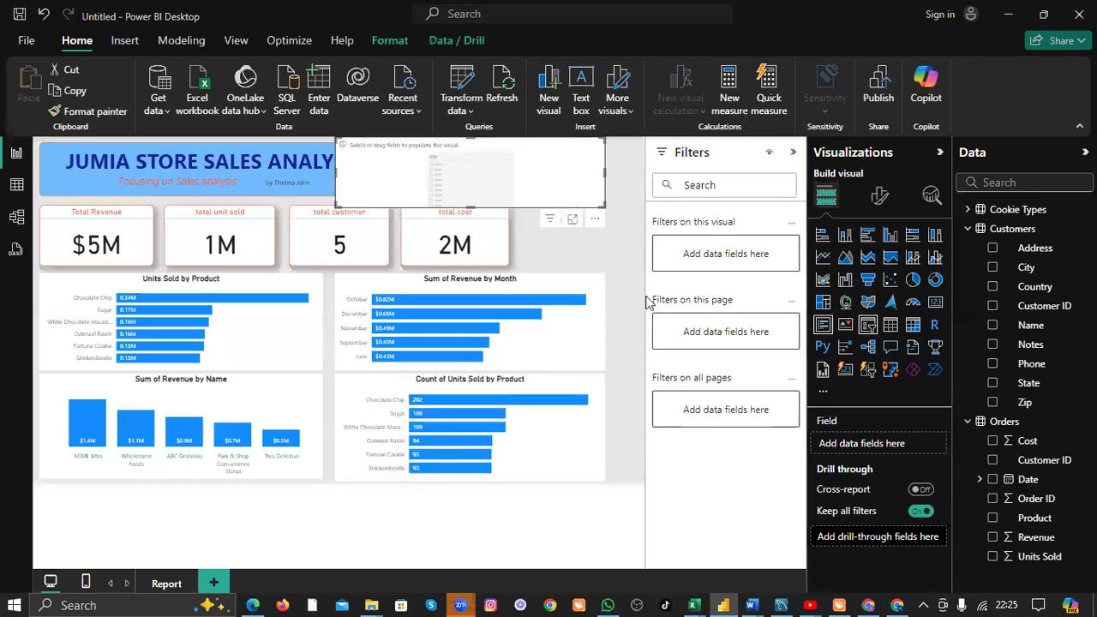
drag(115, 161, 411, 172)
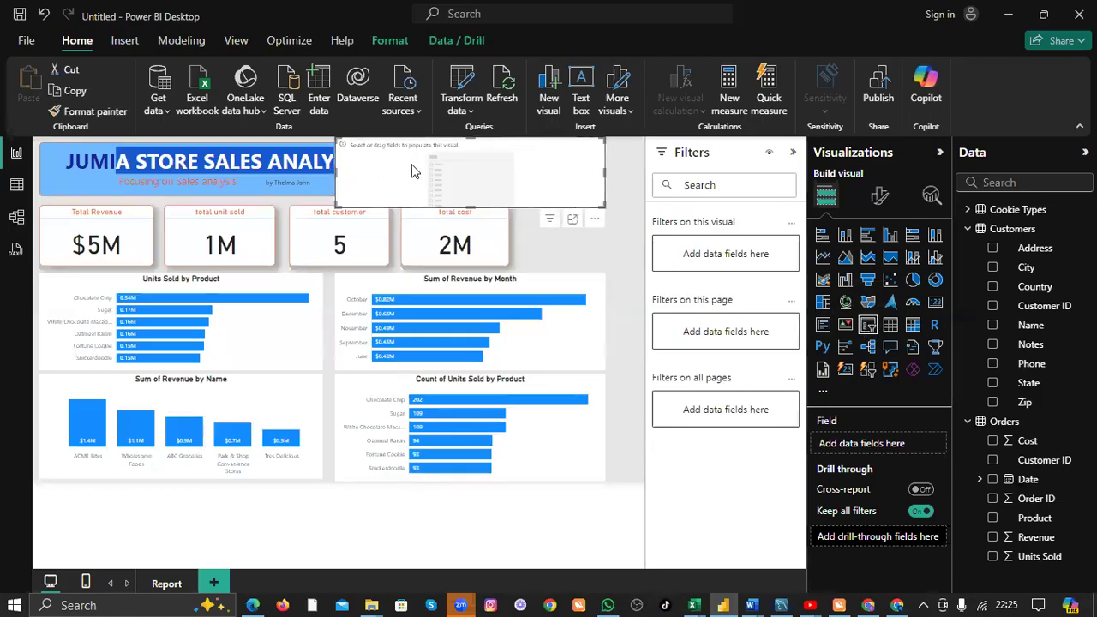
drag(335, 173, 423, 175)
drag(559, 176, 600, 223)
Shift the total cost card slightly toward the customer card and fit the slicer as a narrower, taller box beside it.
mouse_move(455, 218)
mouse_down()
mouse_move(515, 218)
mouse_move(450, 219)
mouse_up()
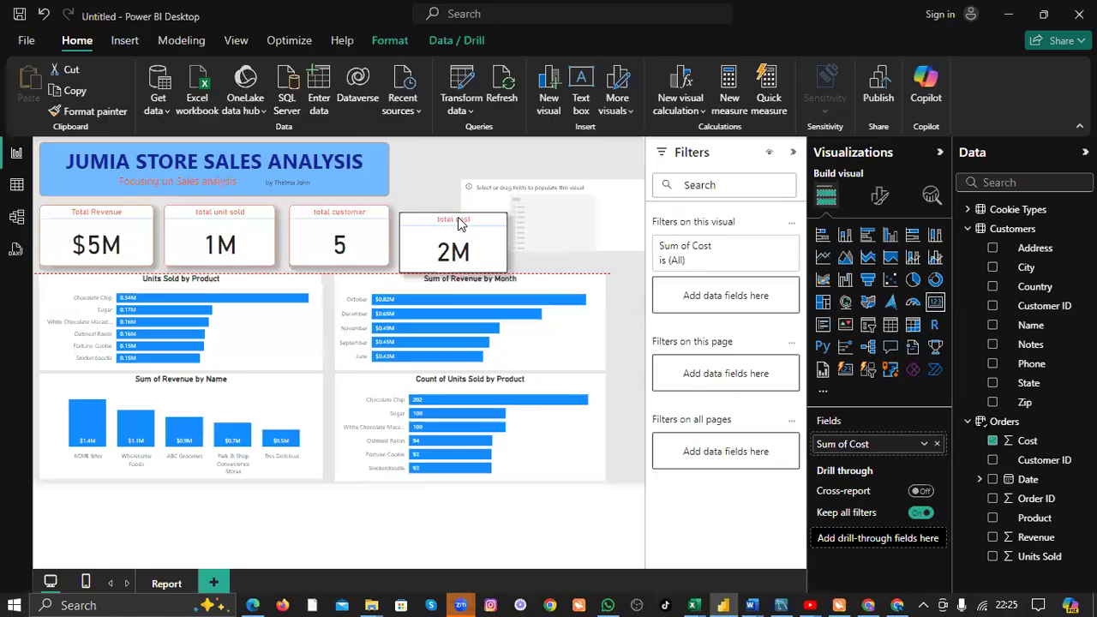
click(470, 199)
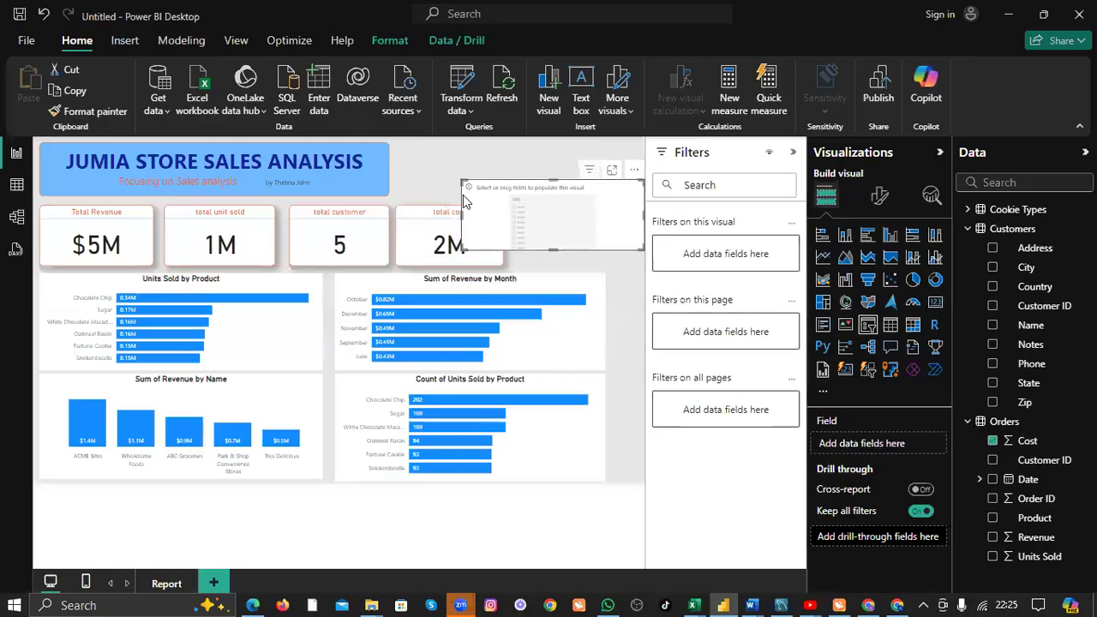
drag(461, 210, 577, 268)
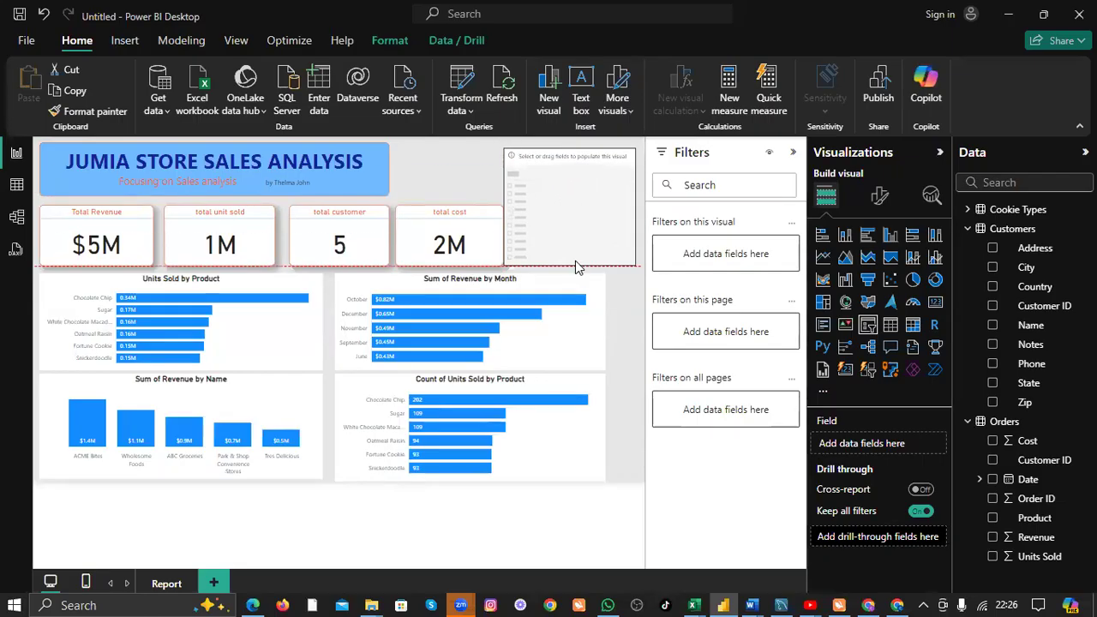
drag(575, 227, 581, 225)
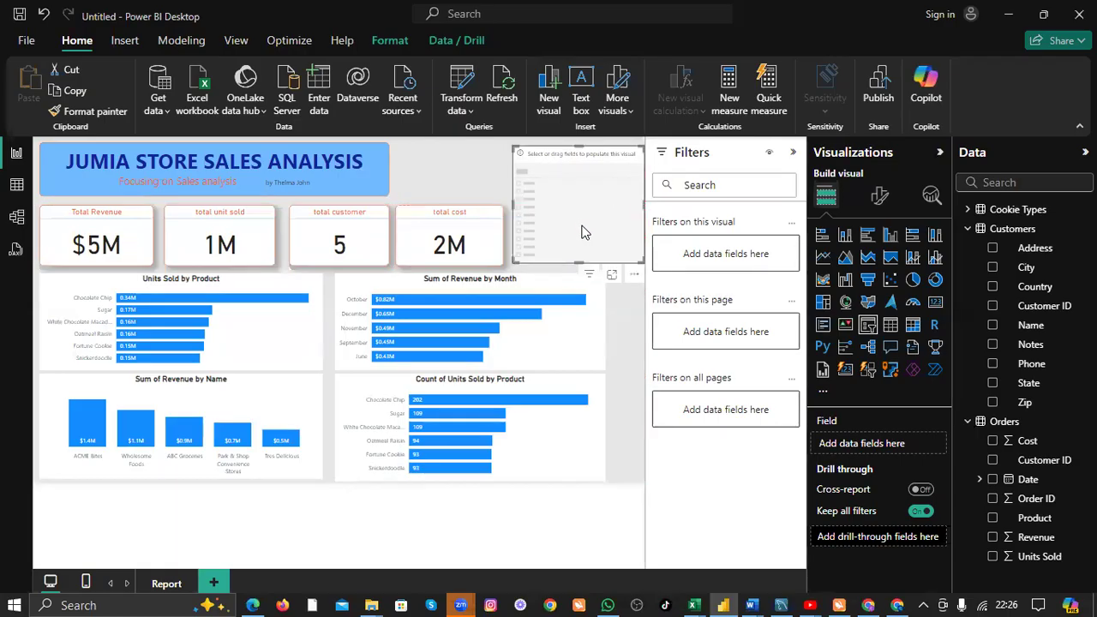
Widen the report title text box to end level with the outer edge of the total cost card.
click(377, 163)
drag(390, 167, 504, 180)
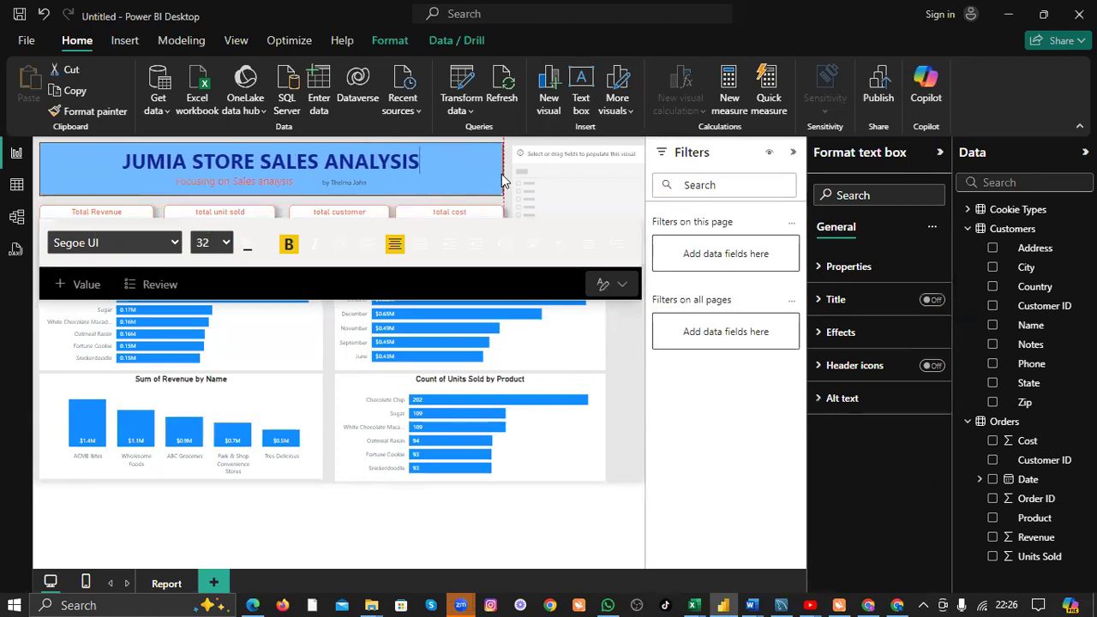
click(635, 400)
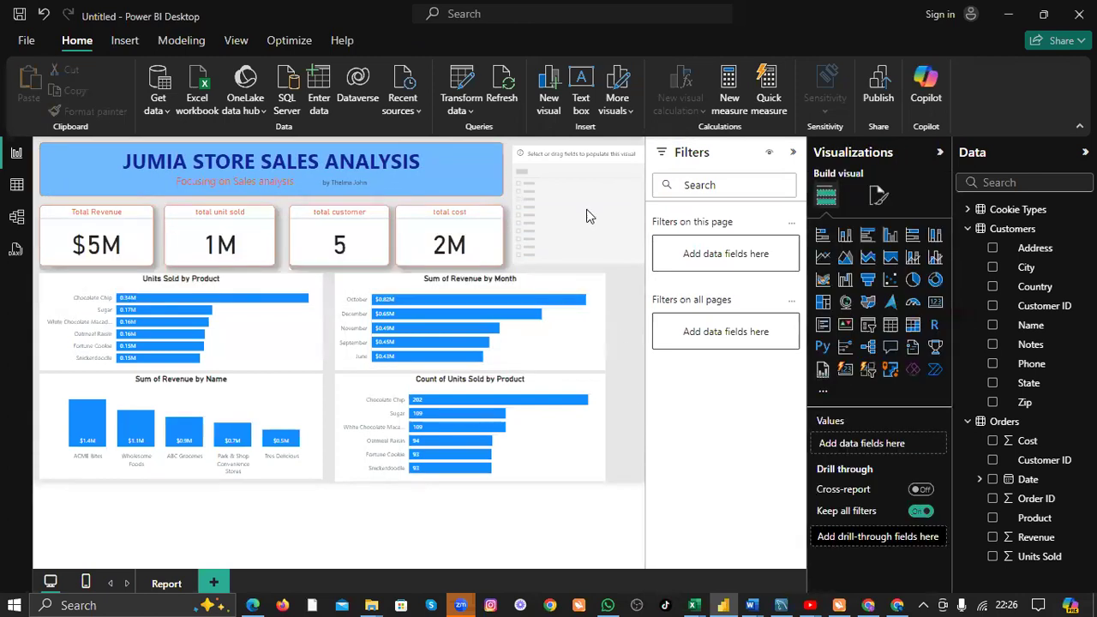
Assign the State field to the empty slicer and test it by selecting and clearing NY.
click(993, 383)
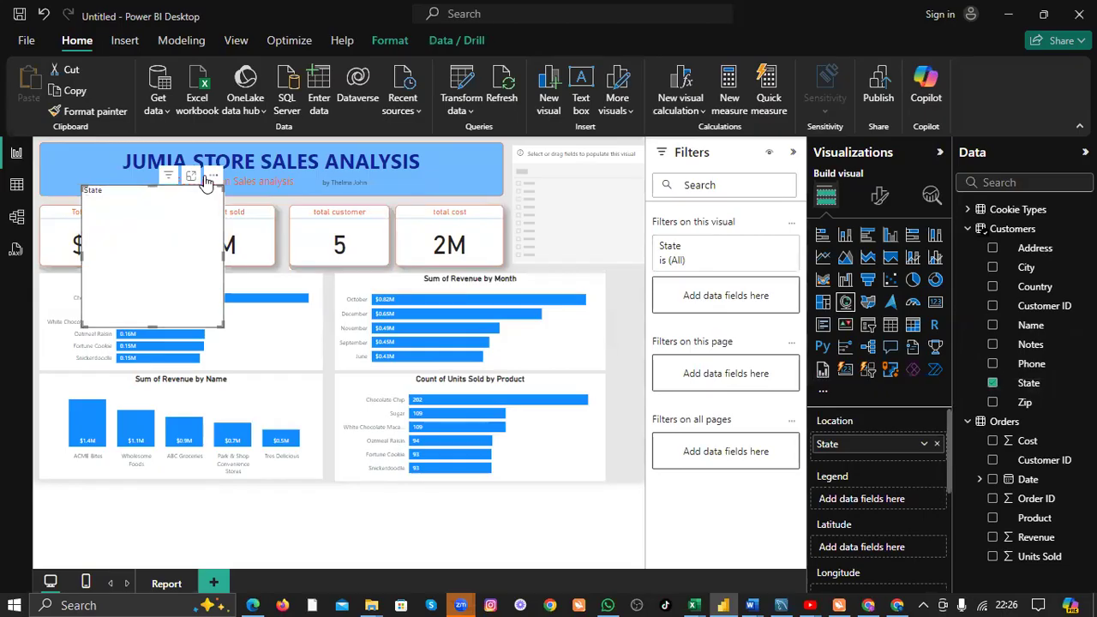
key(Delete)
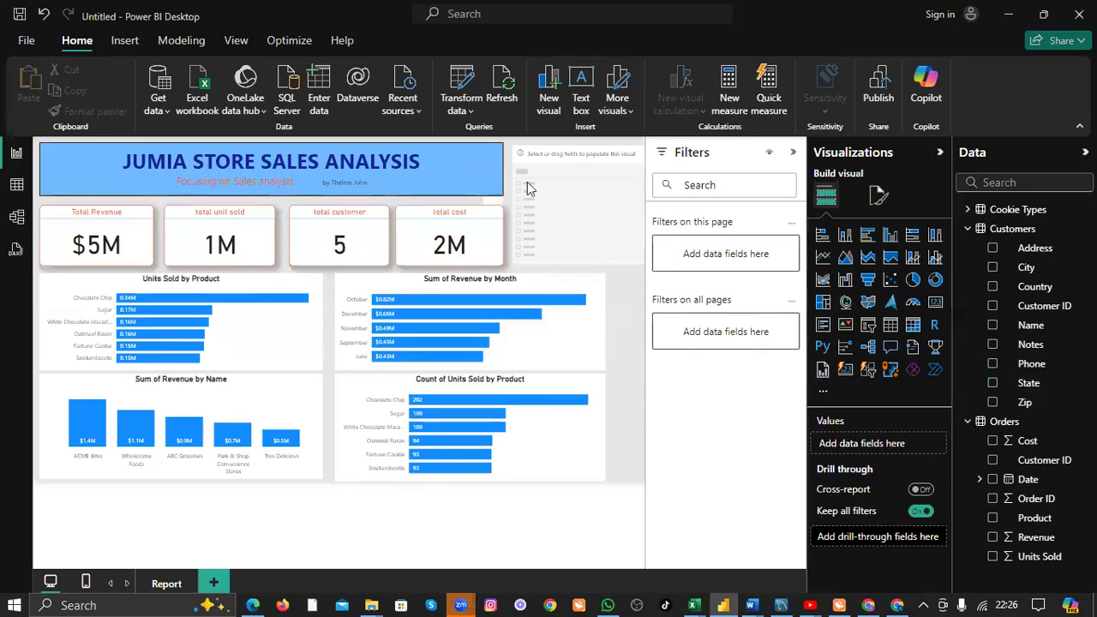
click(626, 192)
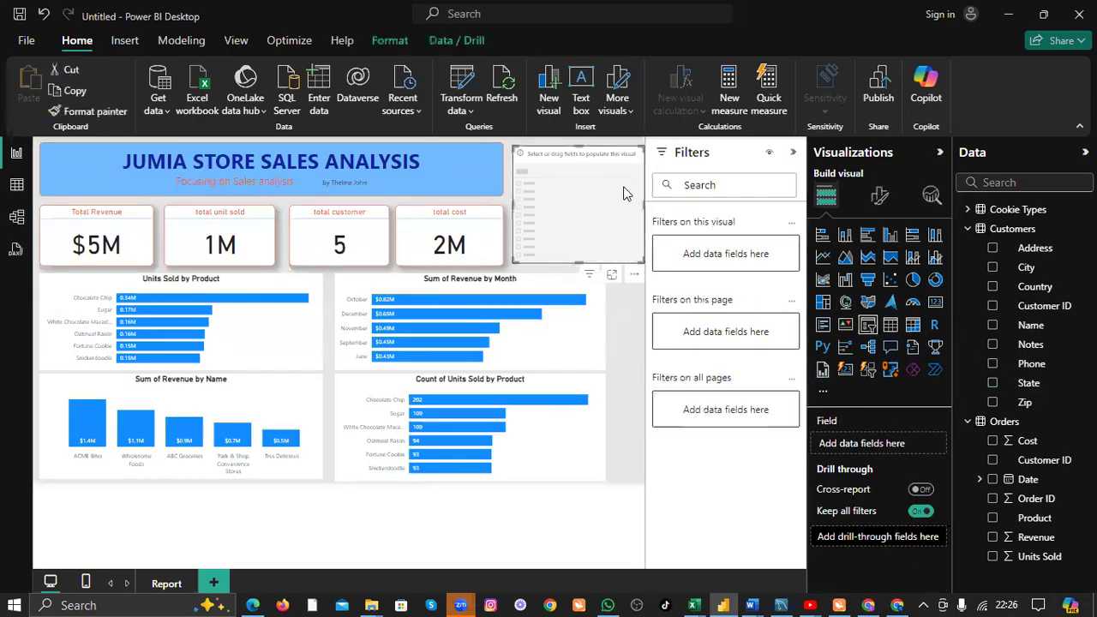
click(994, 384)
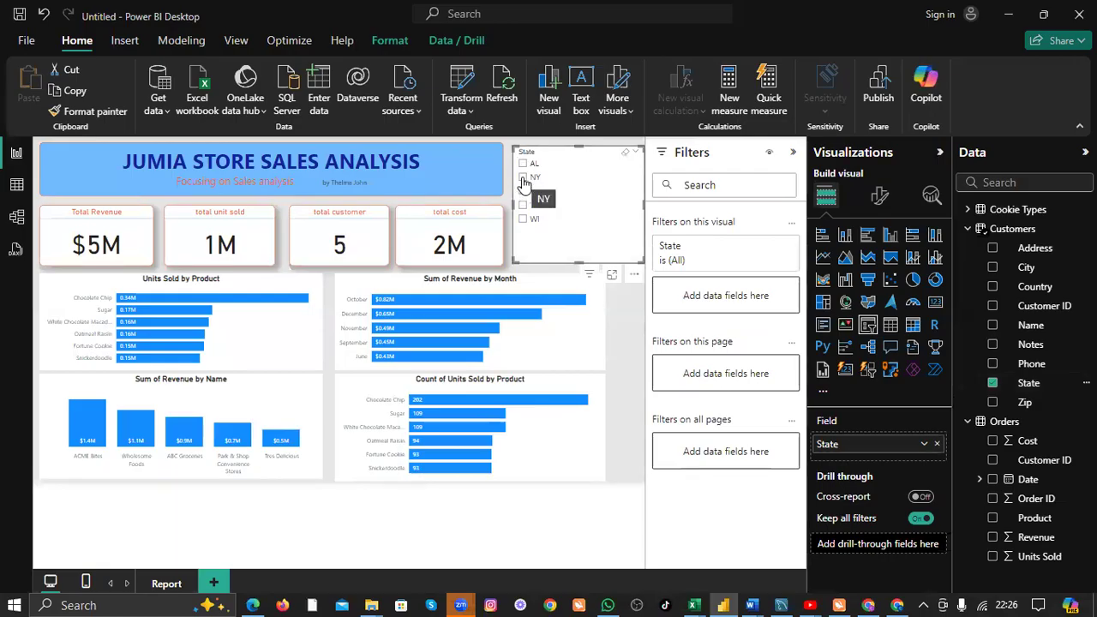
click(523, 178)
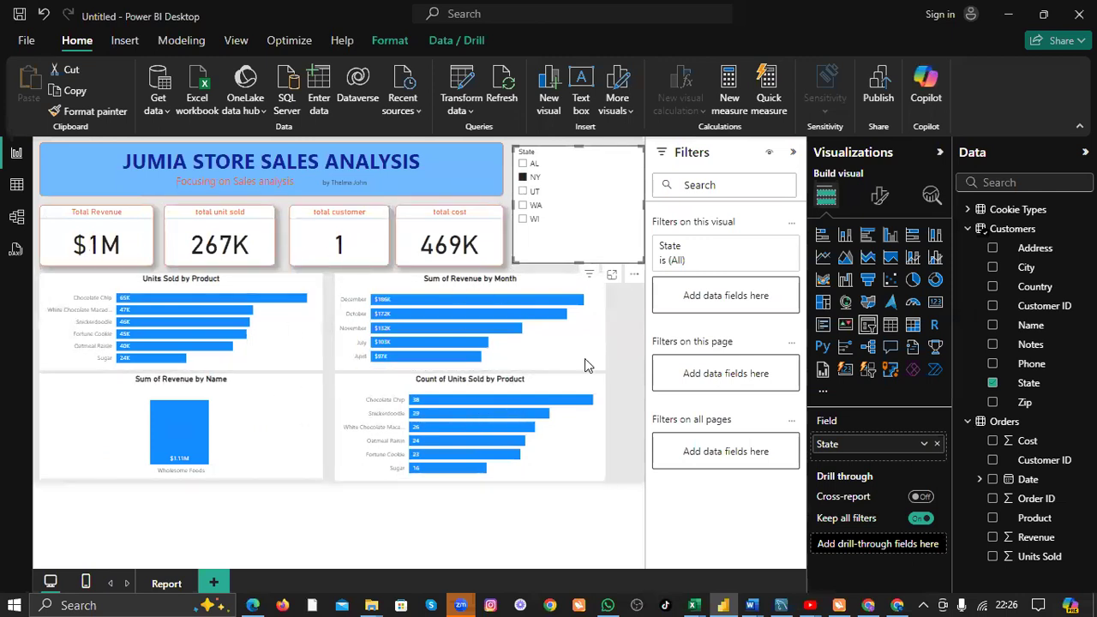
click(523, 179)
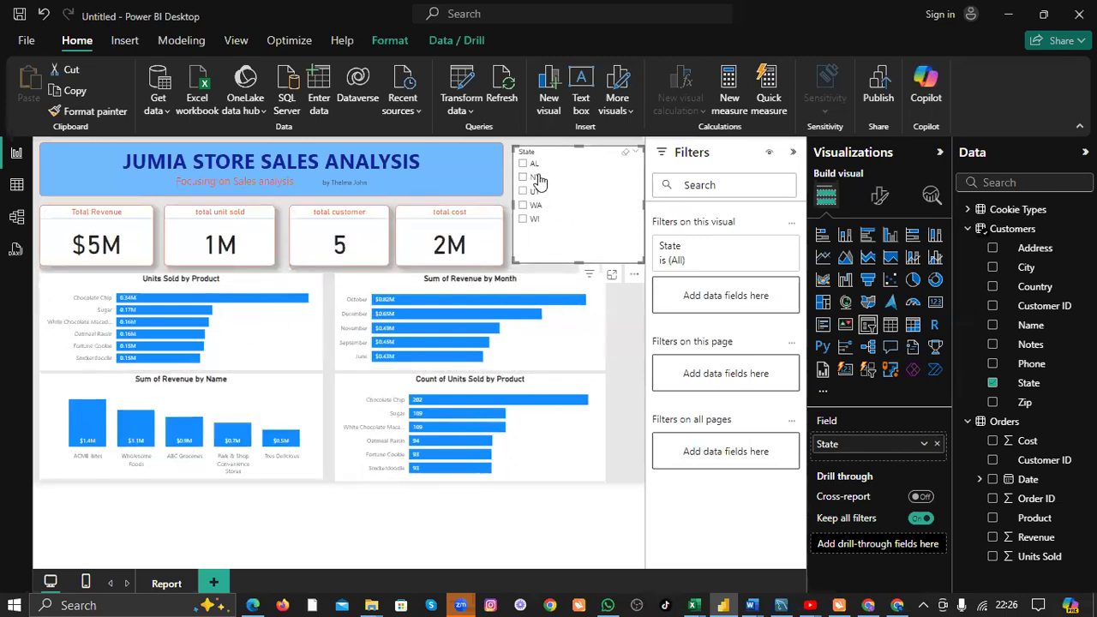
Change the State slicer's style to Dropdown.
click(879, 200)
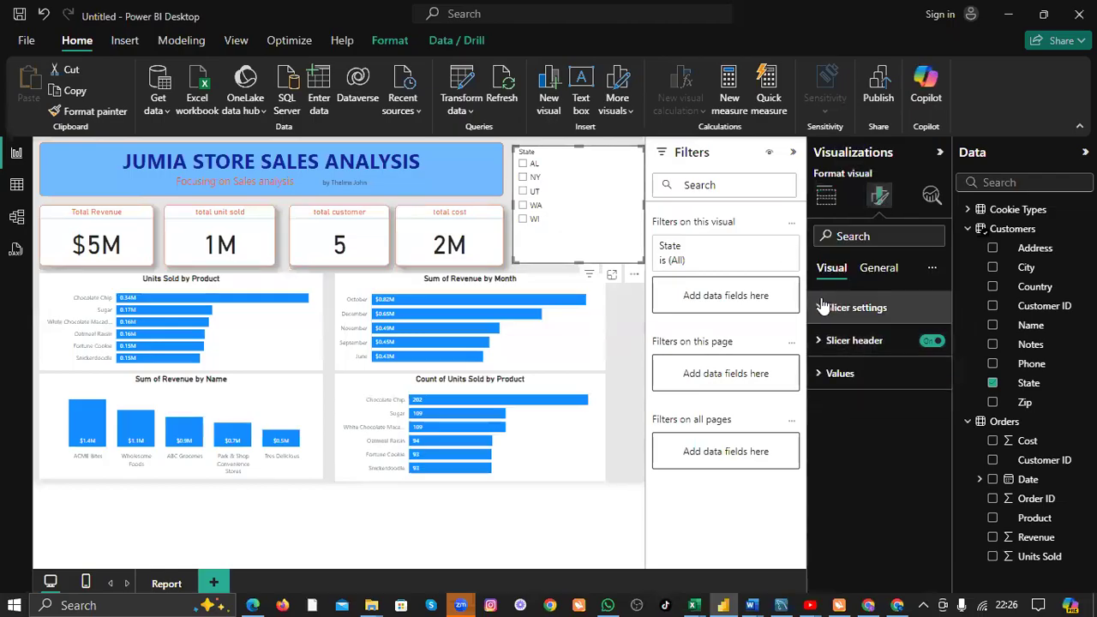
click(823, 307)
click(930, 390)
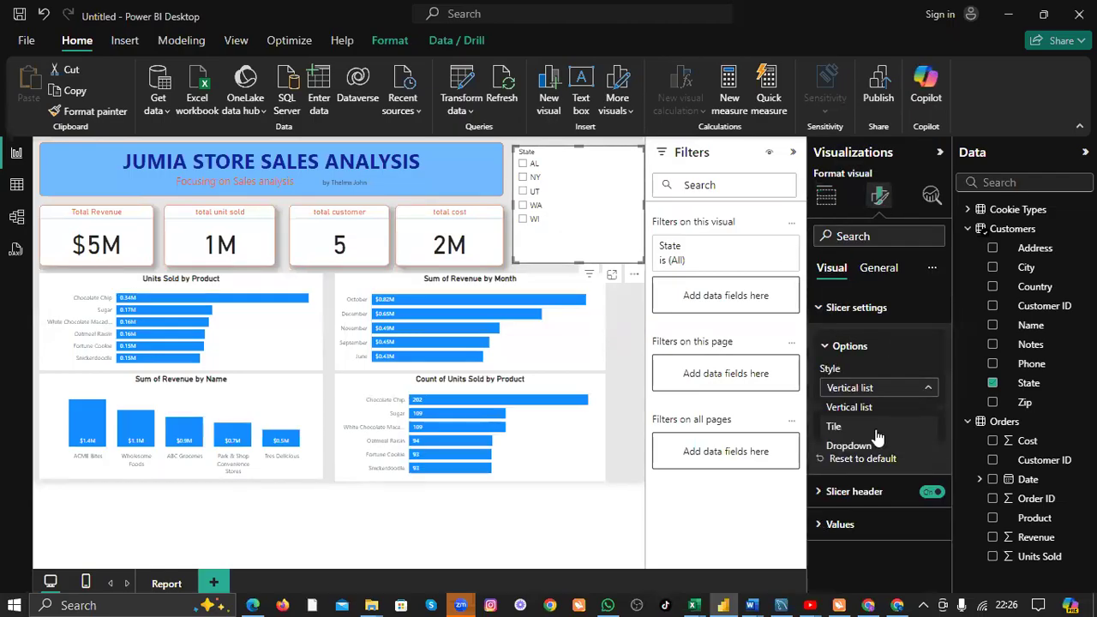
click(867, 443)
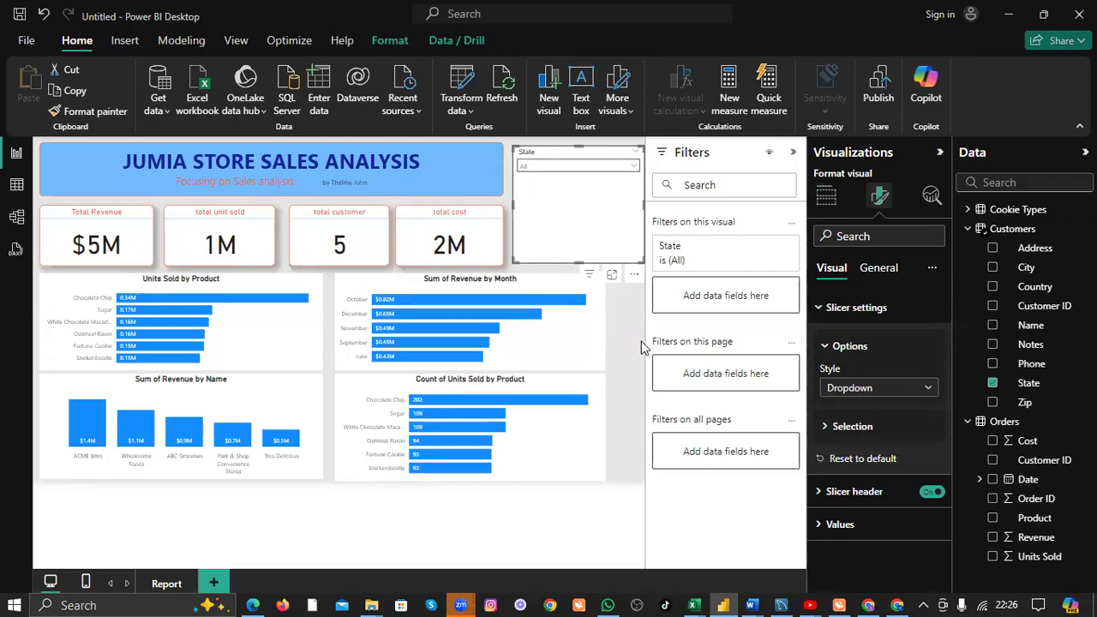
click(640, 341)
Filter the report to WA with the State slicer.
click(629, 167)
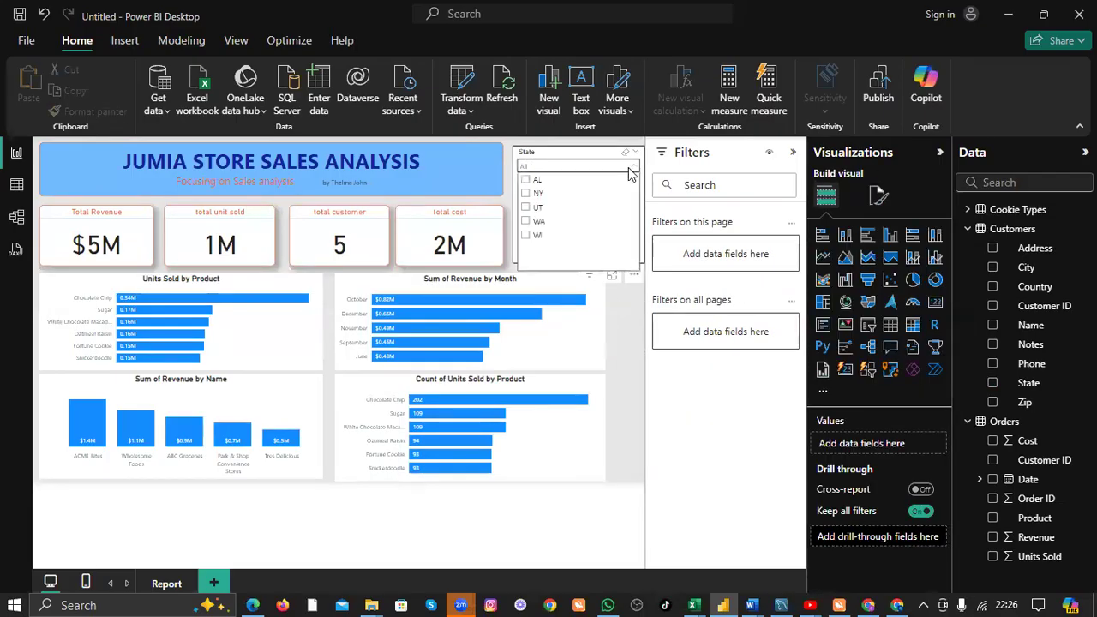
click(525, 221)
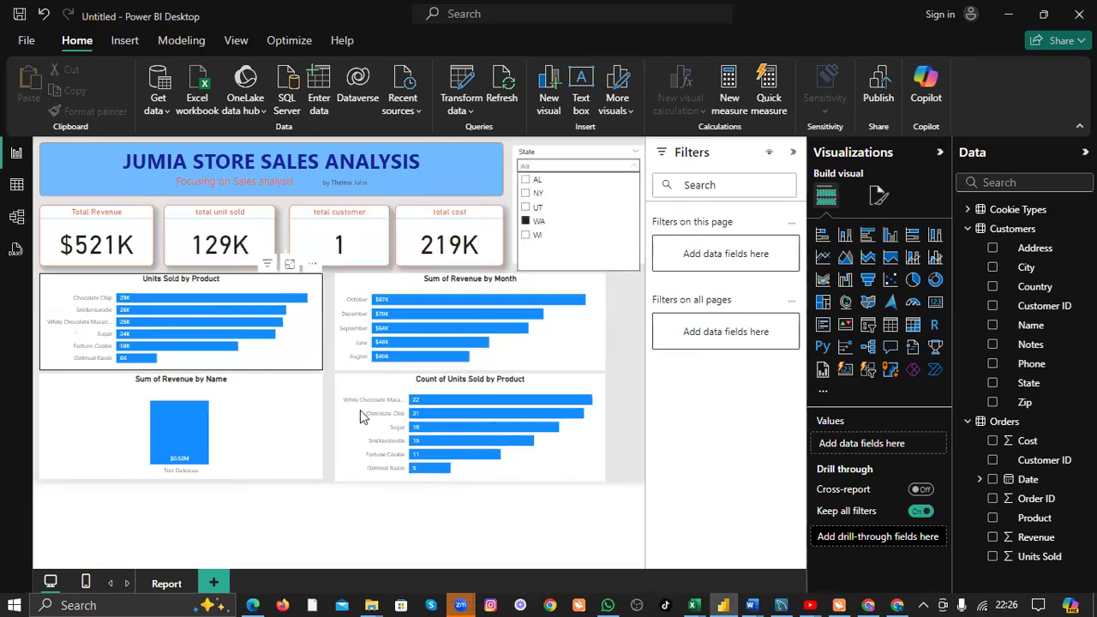
click(623, 296)
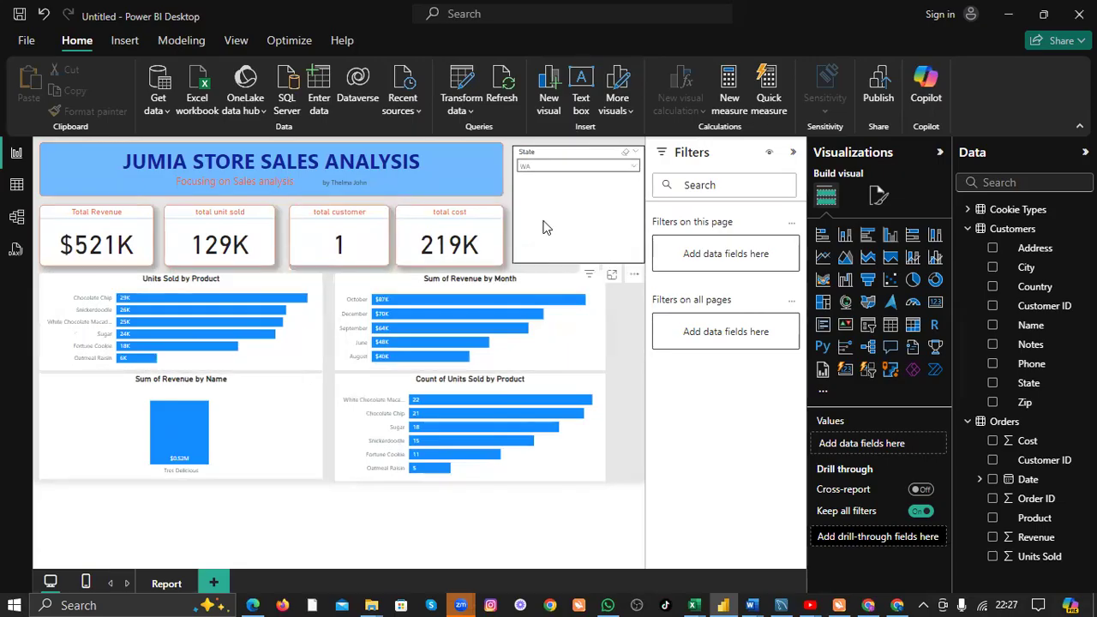
Clear the WA selection in the State slicer.
click(561, 171)
click(525, 221)
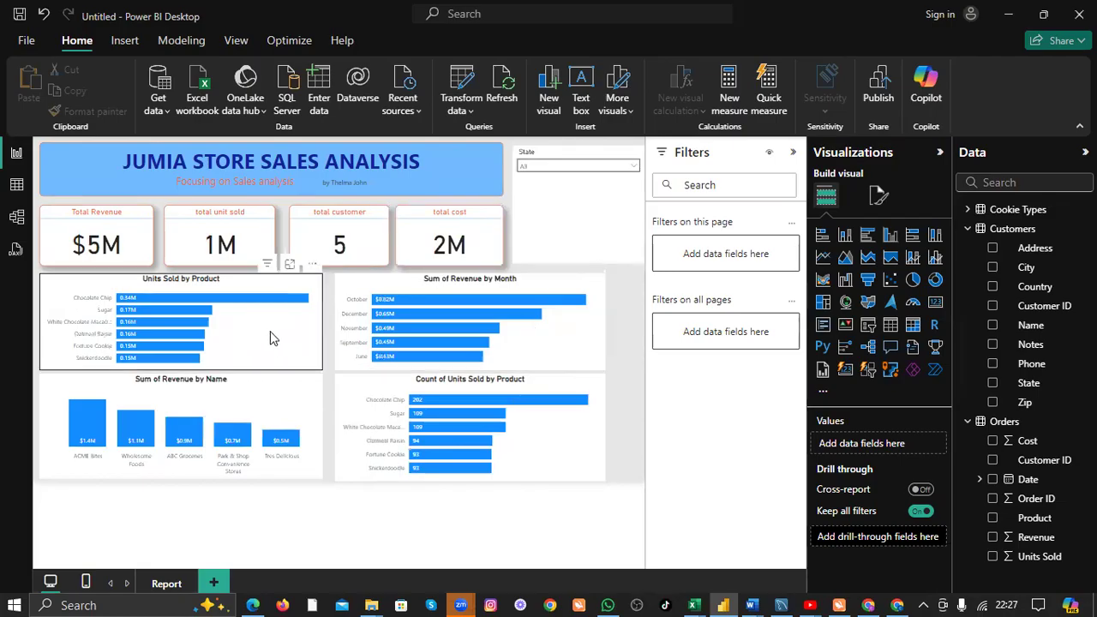
Cross-filter the report by the Chocolate Chip bar and by the ACME Bites column, clearing each selection.
mouse_move(251, 305)
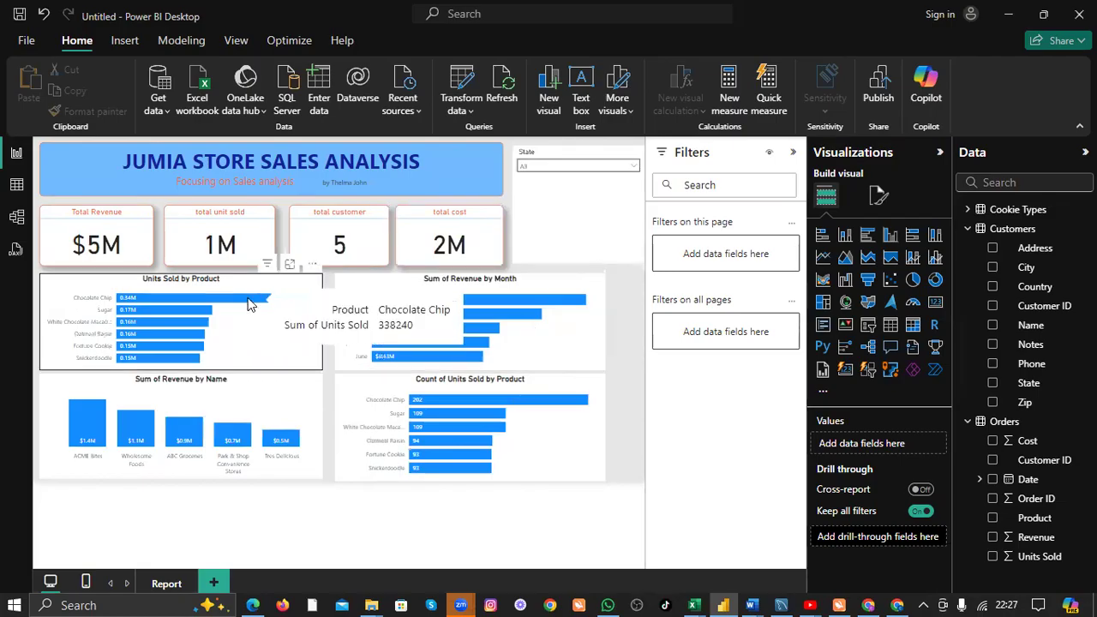
click(248, 304)
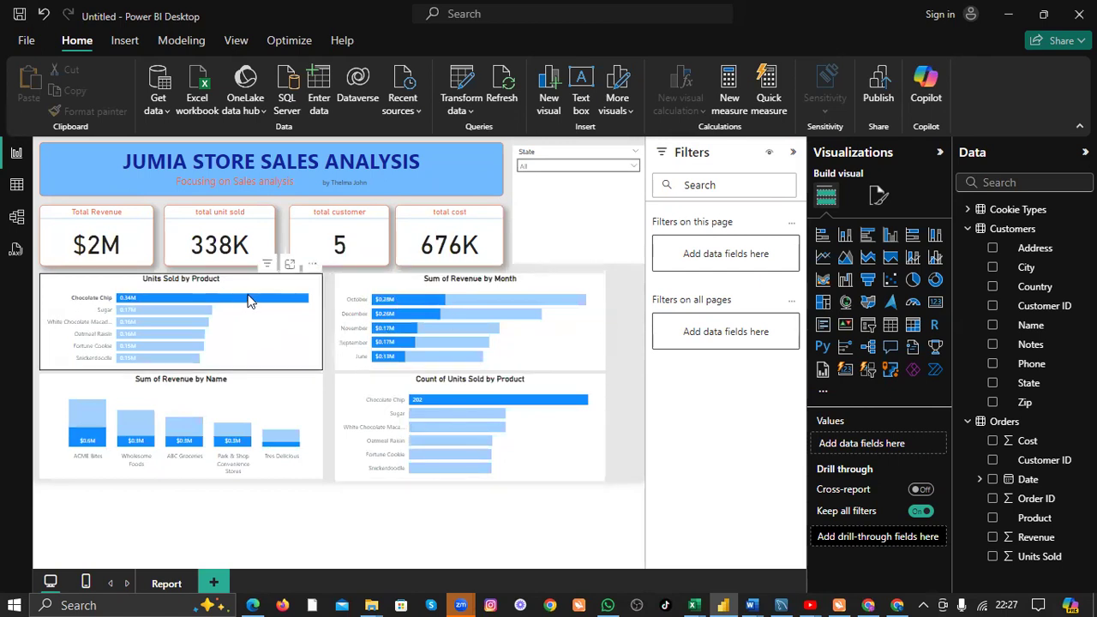
mouse_move(200, 299)
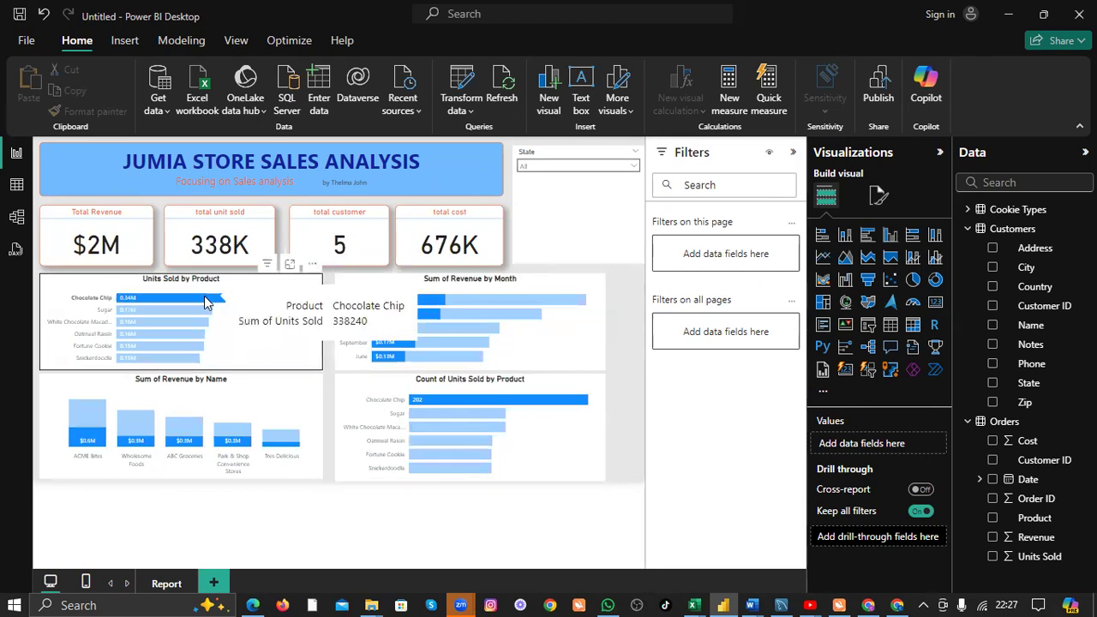
click(251, 334)
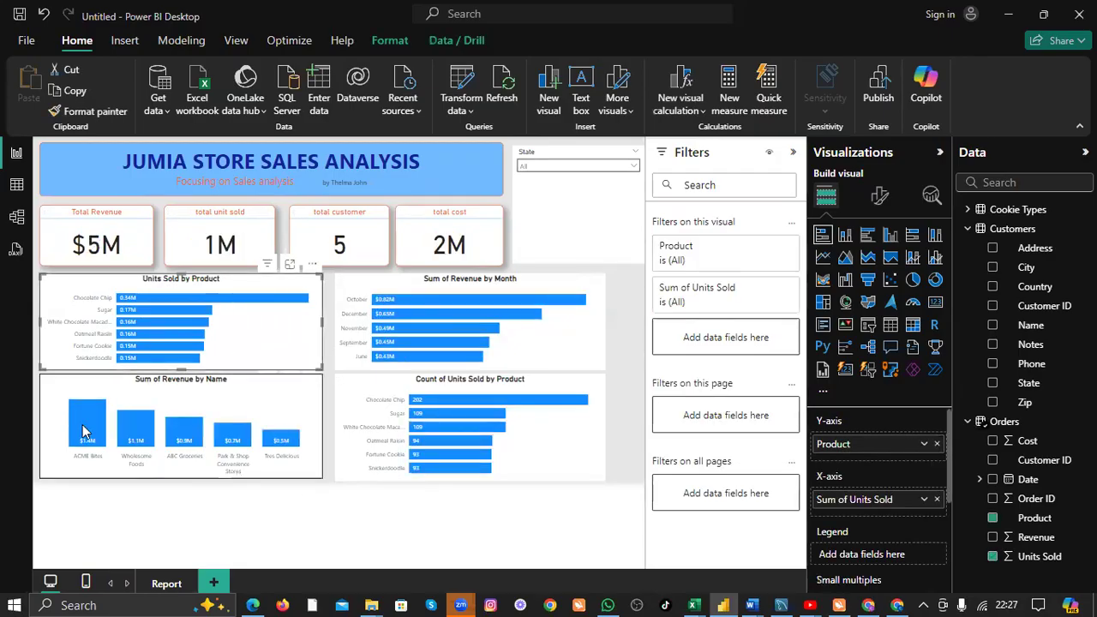
mouse_move(83, 429)
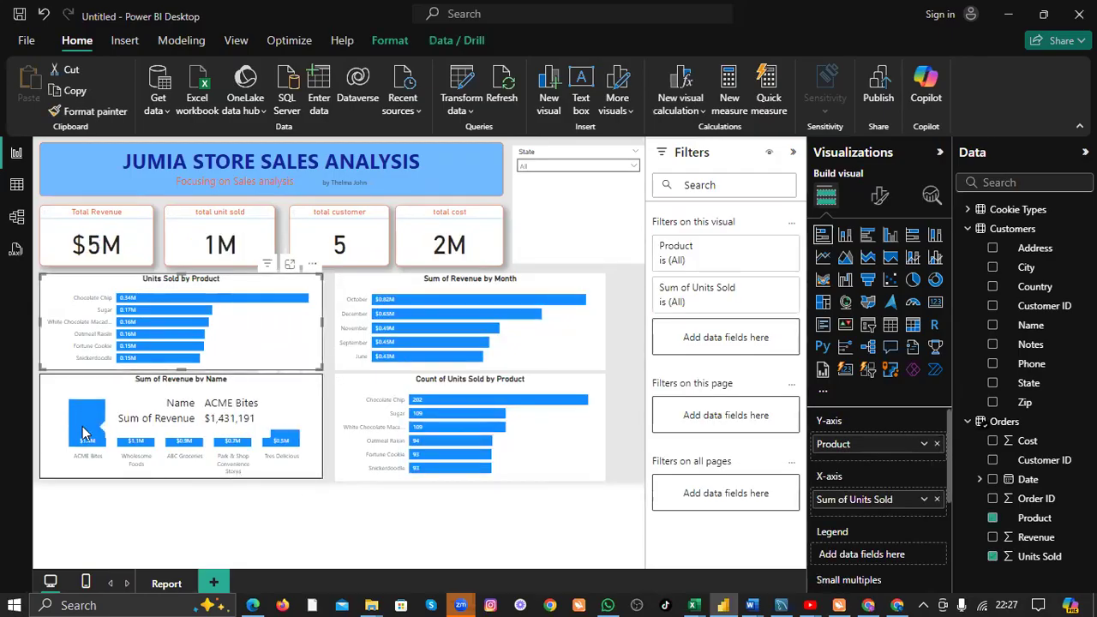
click(82, 426)
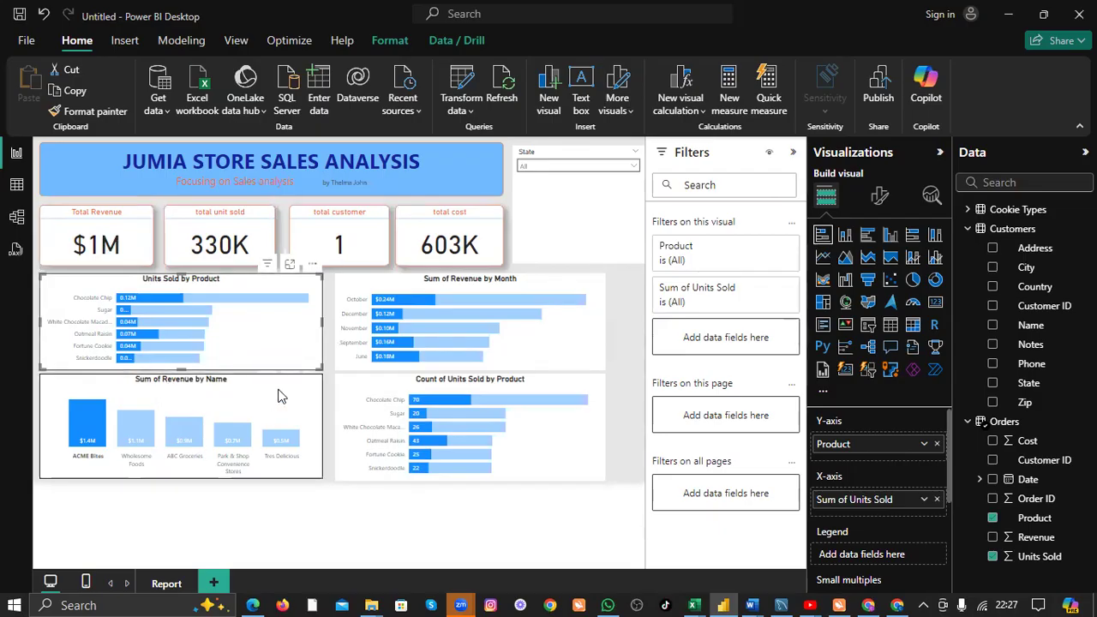
click(278, 396)
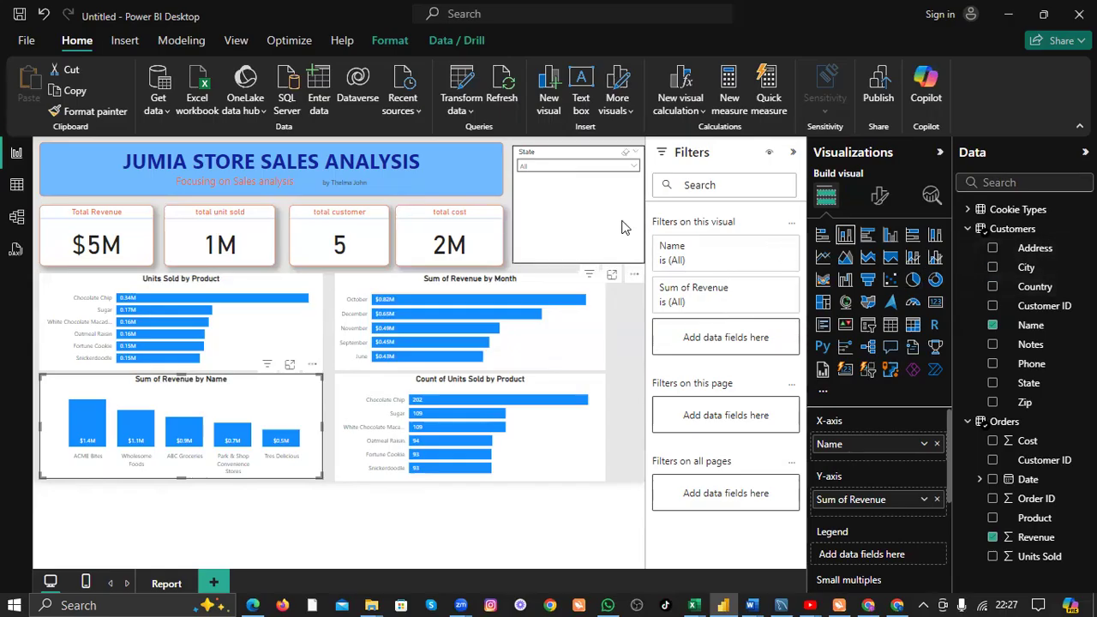
click(558, 169)
click(565, 167)
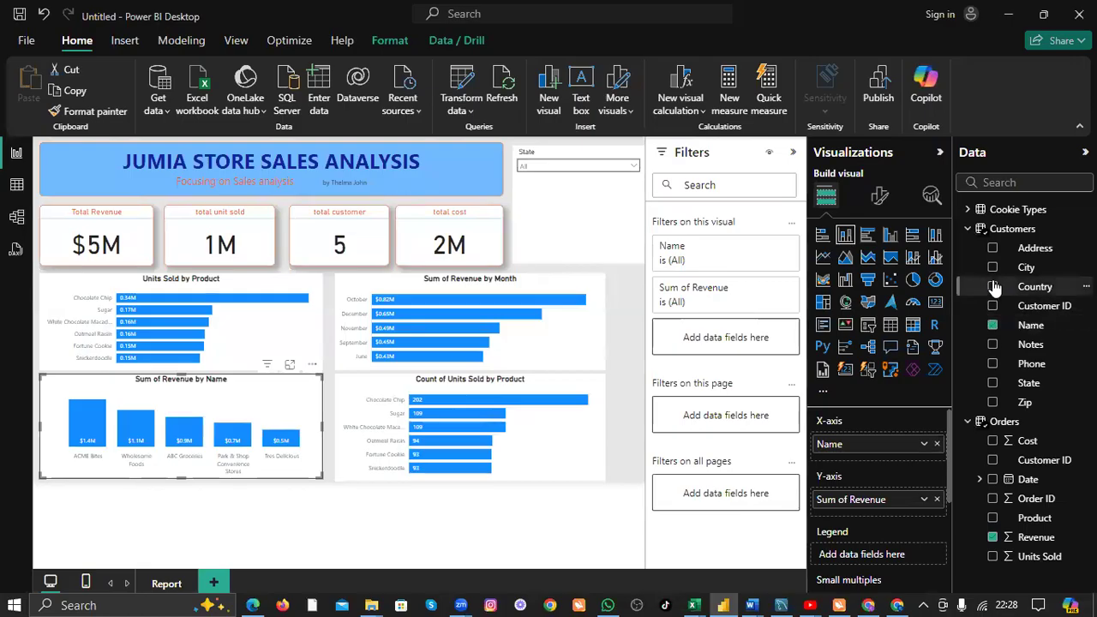
click(869, 327)
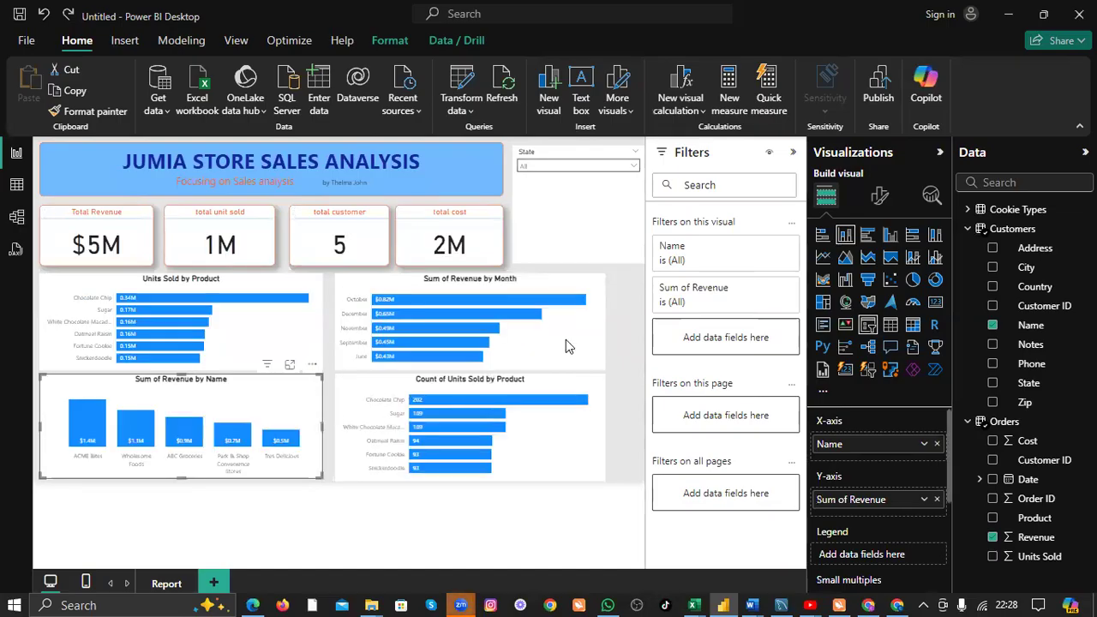
Add a second slicer directly below the State slicer and try the Country field in it.
click(636, 312)
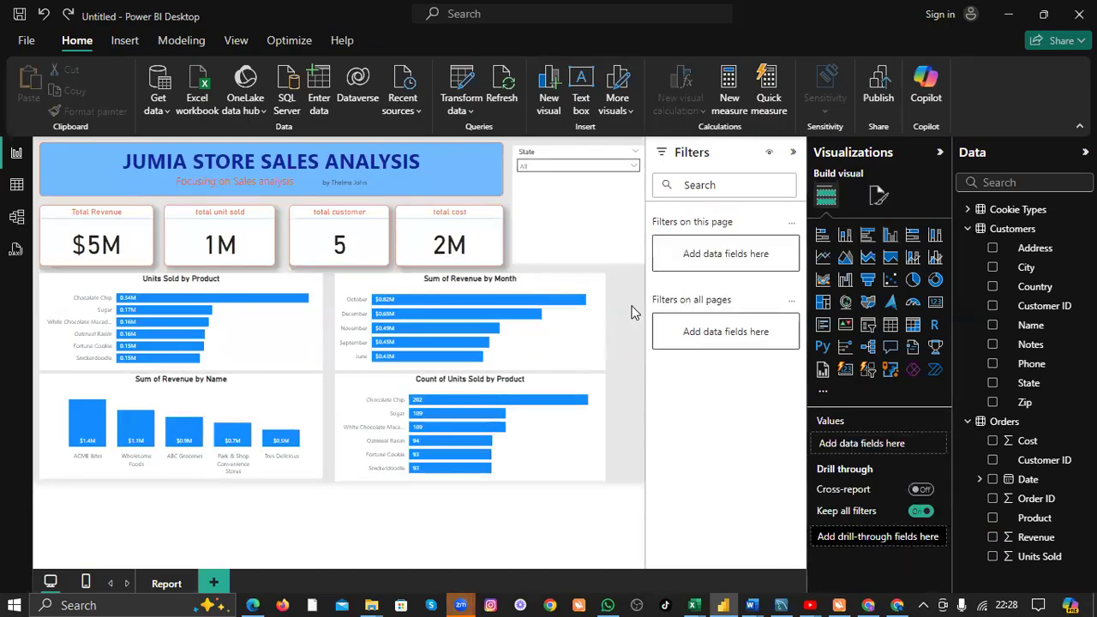
click(868, 328)
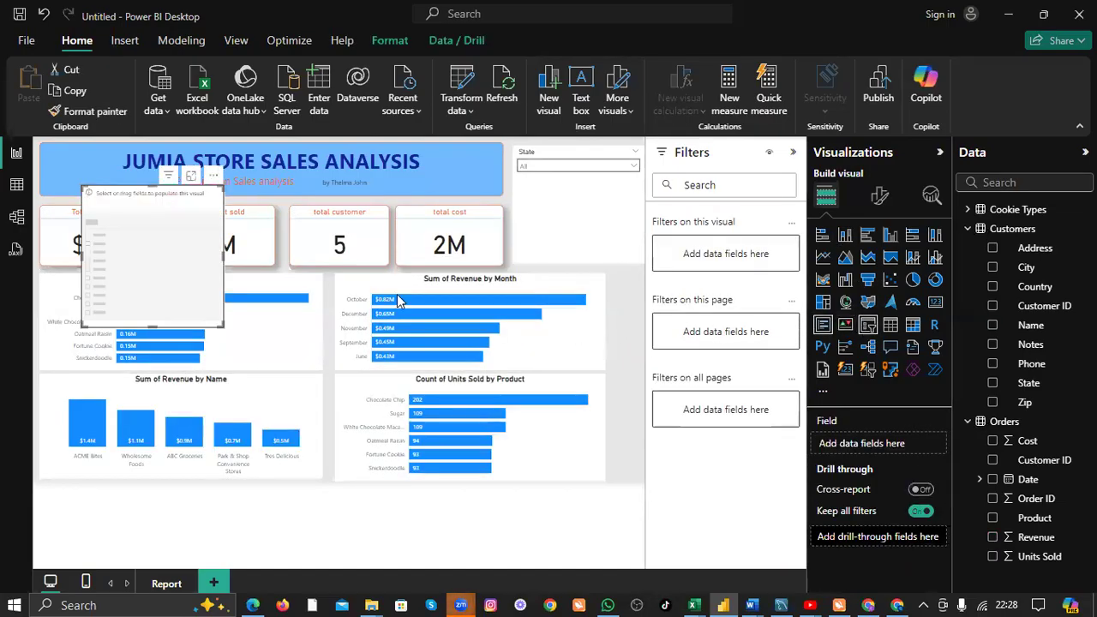
drag(151, 247, 636, 341)
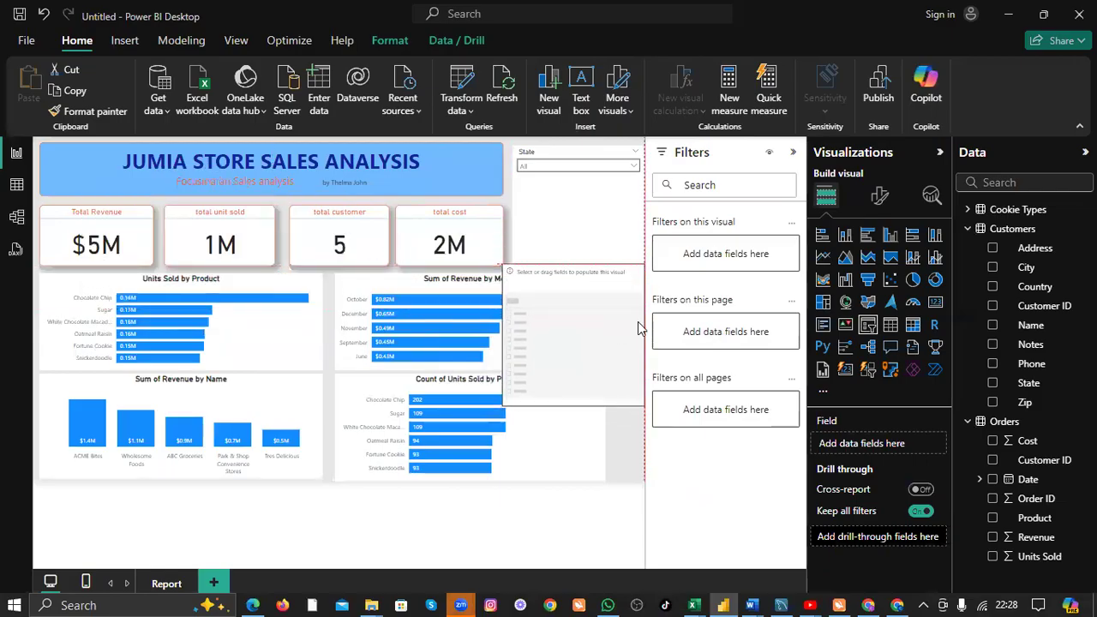
click(992, 288)
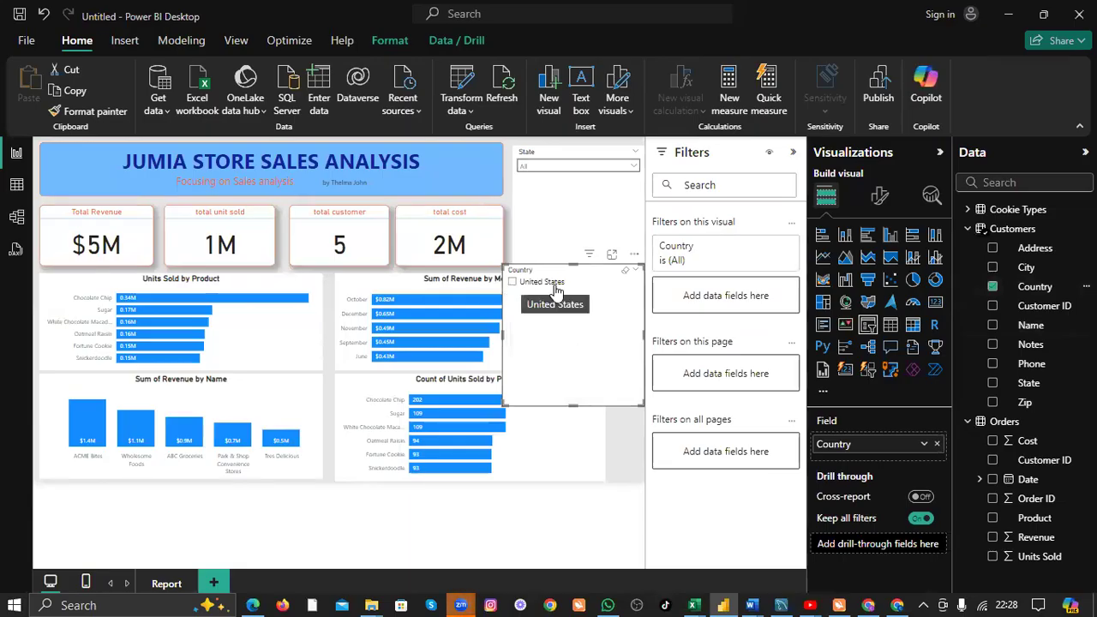
click(992, 287)
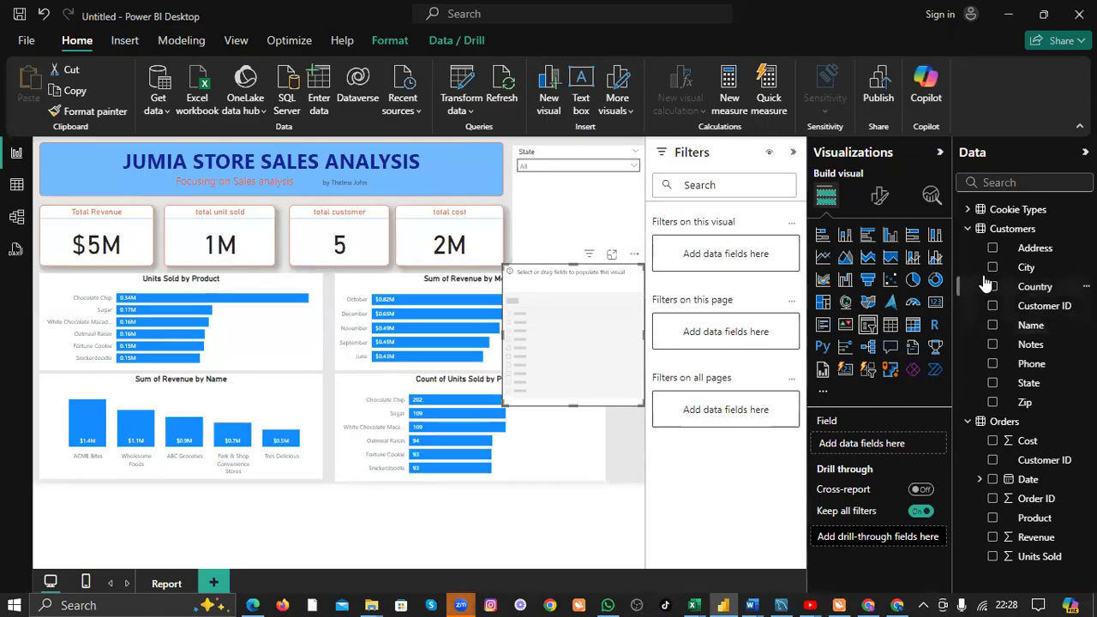
Assign the Cookie Type field to the empty slicer and test it by selecting and clearing Chocolate Chip.
click(967, 208)
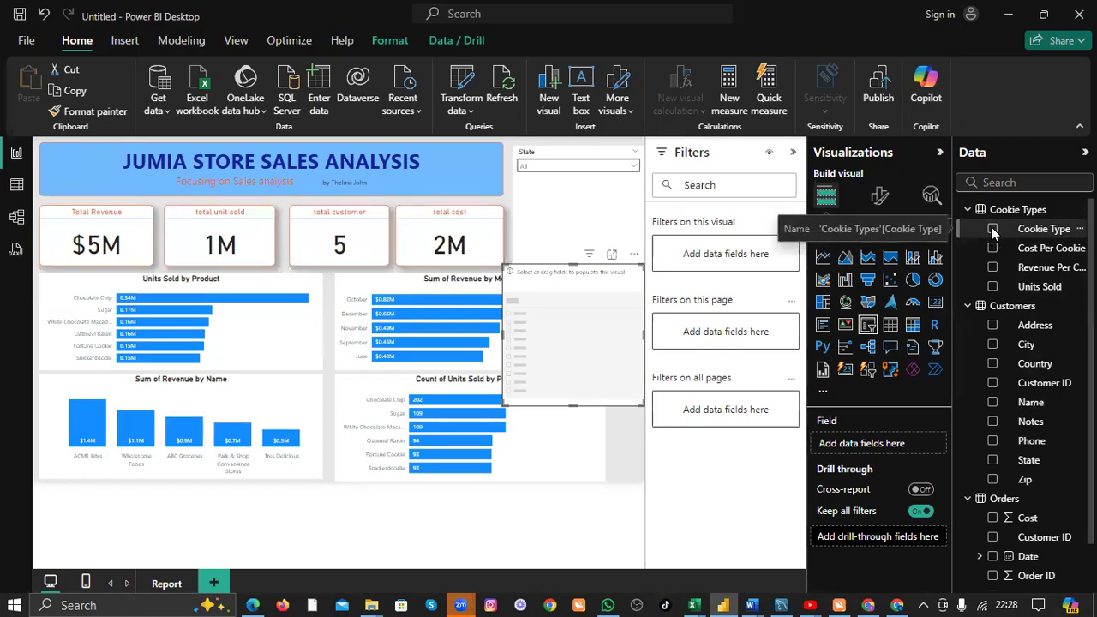
click(992, 229)
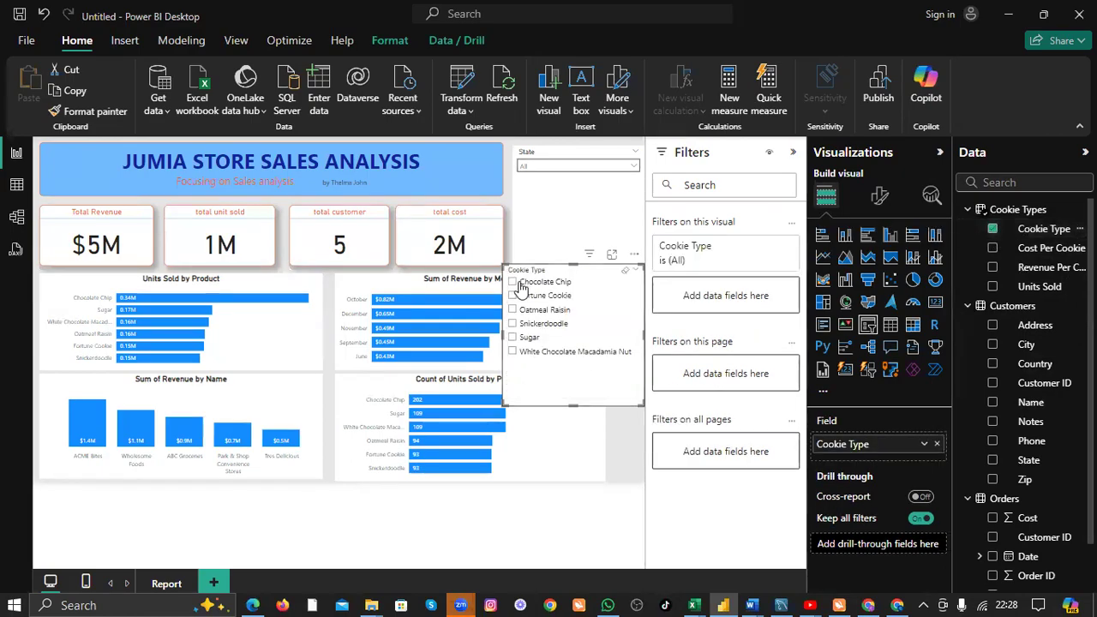
click(513, 282)
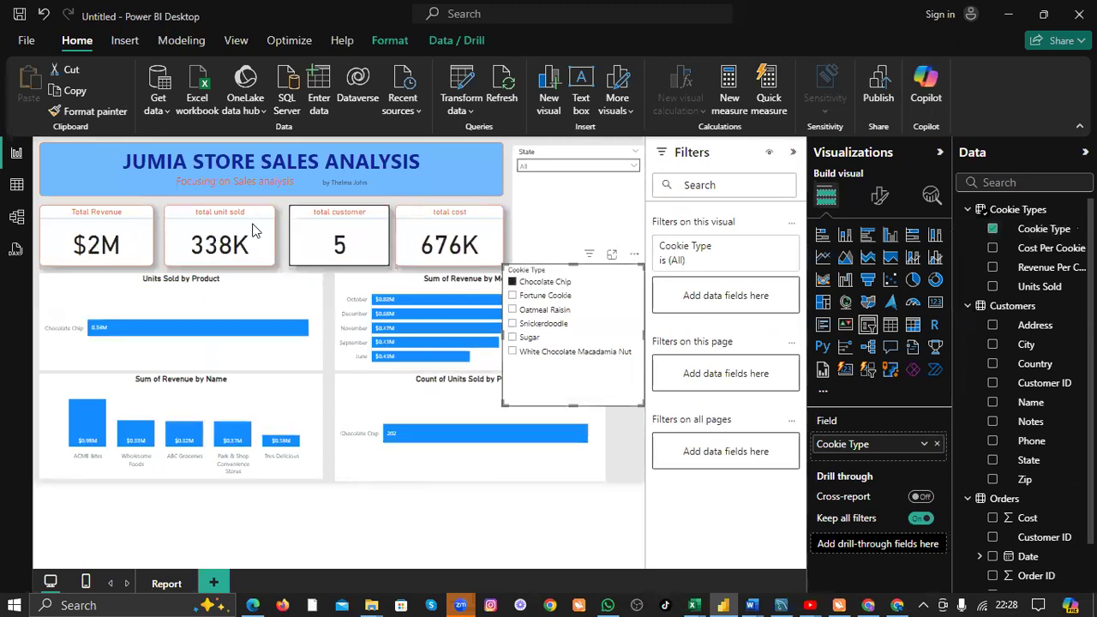
click(513, 284)
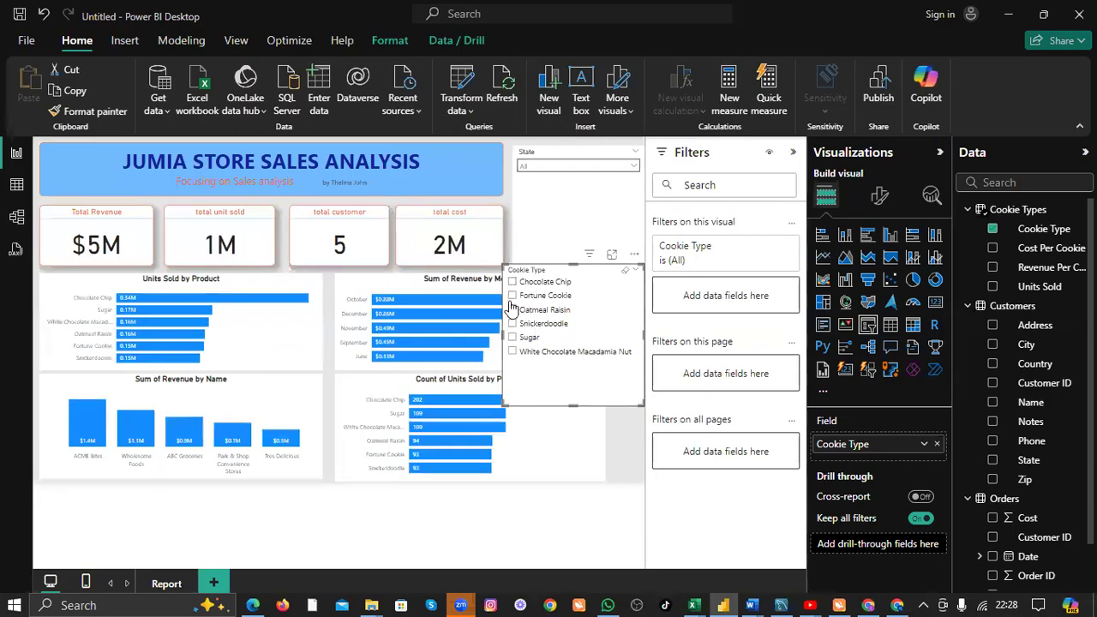
Filter the report to Oatmeal Raisin with the Cookie Type slicer, and delete that slicer.
click(513, 310)
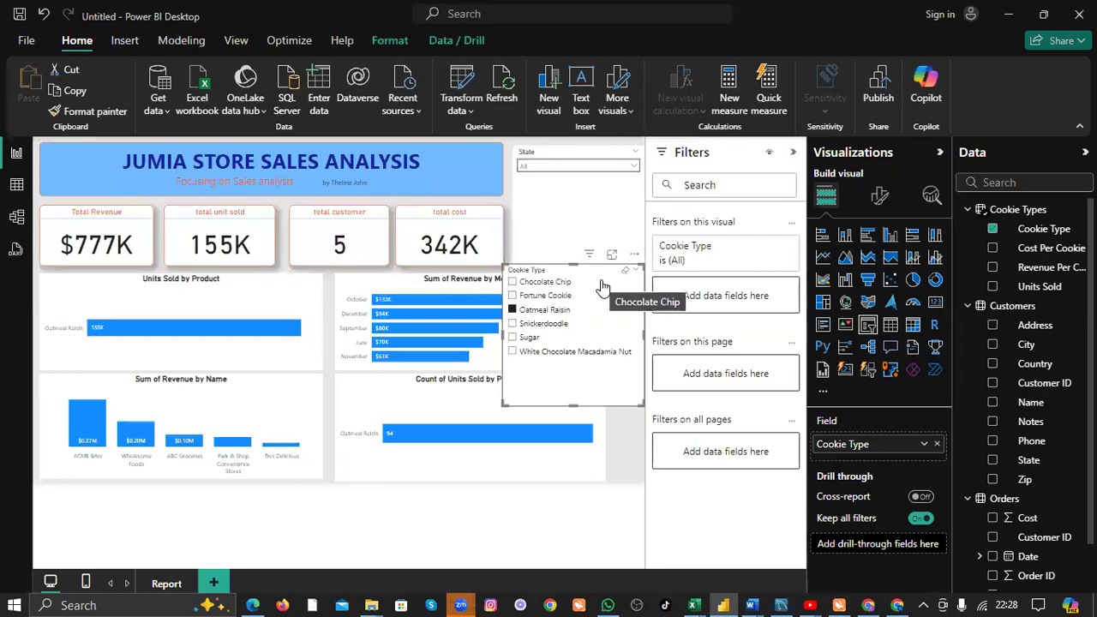
key(Delete)
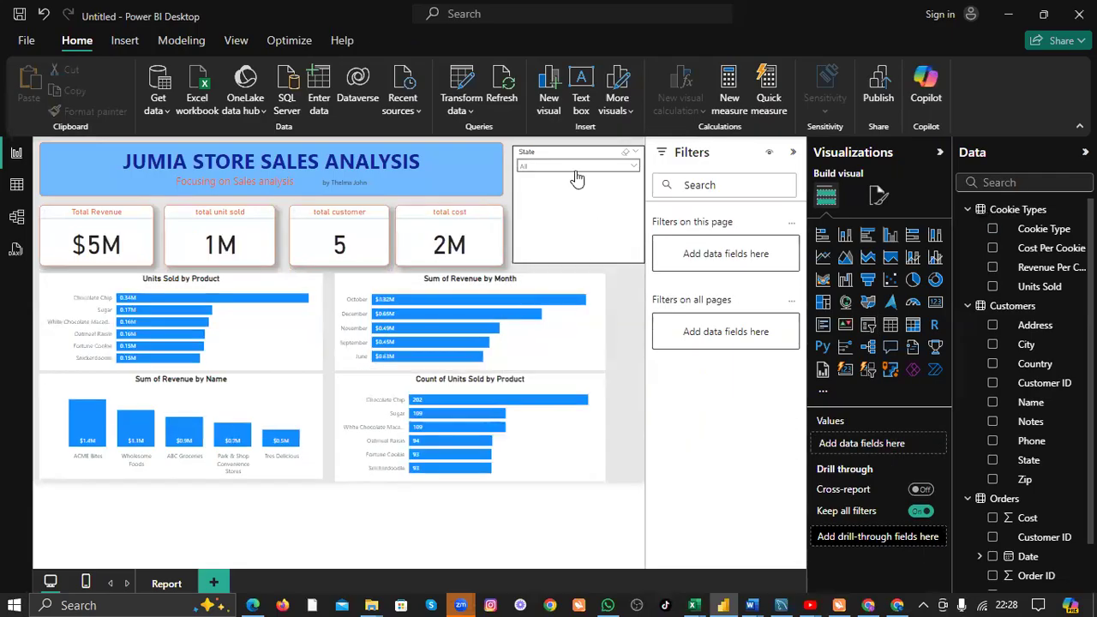
click(492, 227)
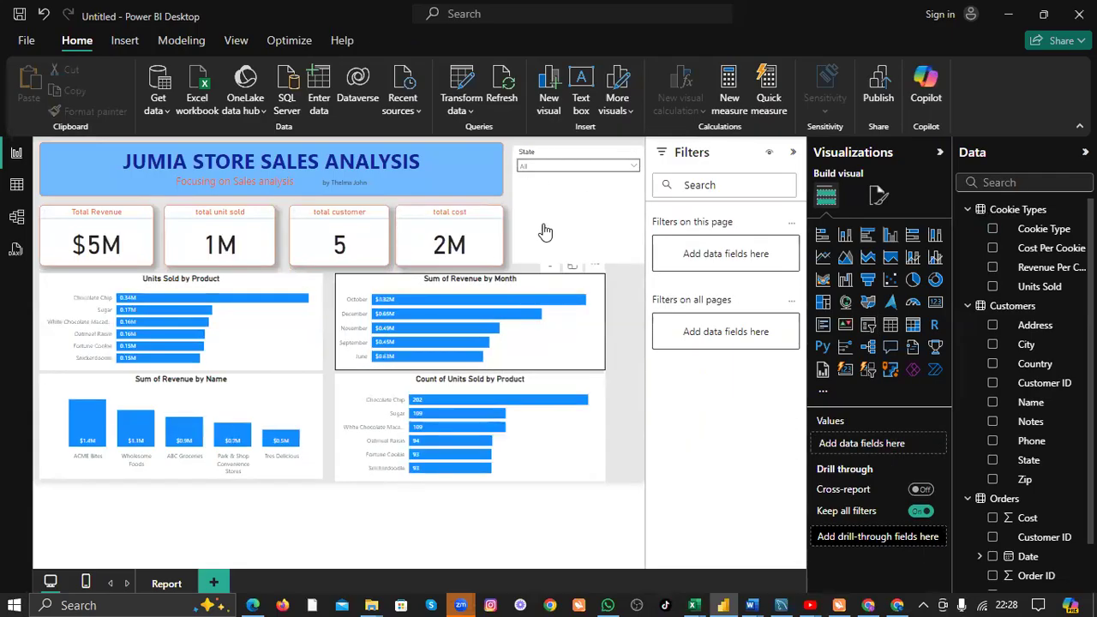
click(578, 189)
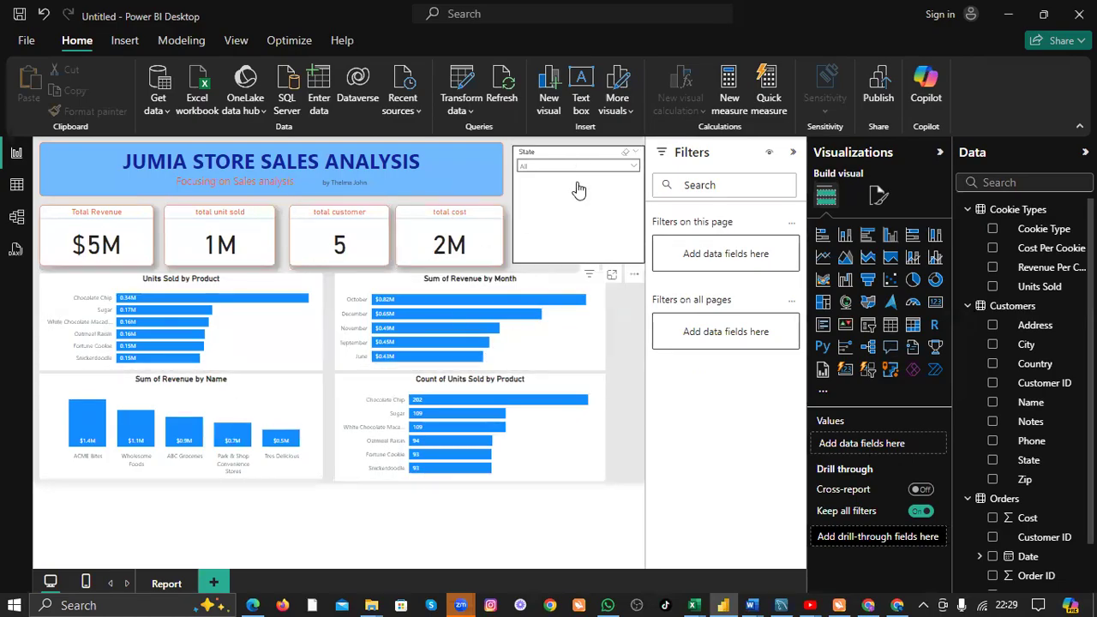
Add a customer Name slicer over the total customer card and test it by selecting and clearing ABC Groceries.
click(550, 482)
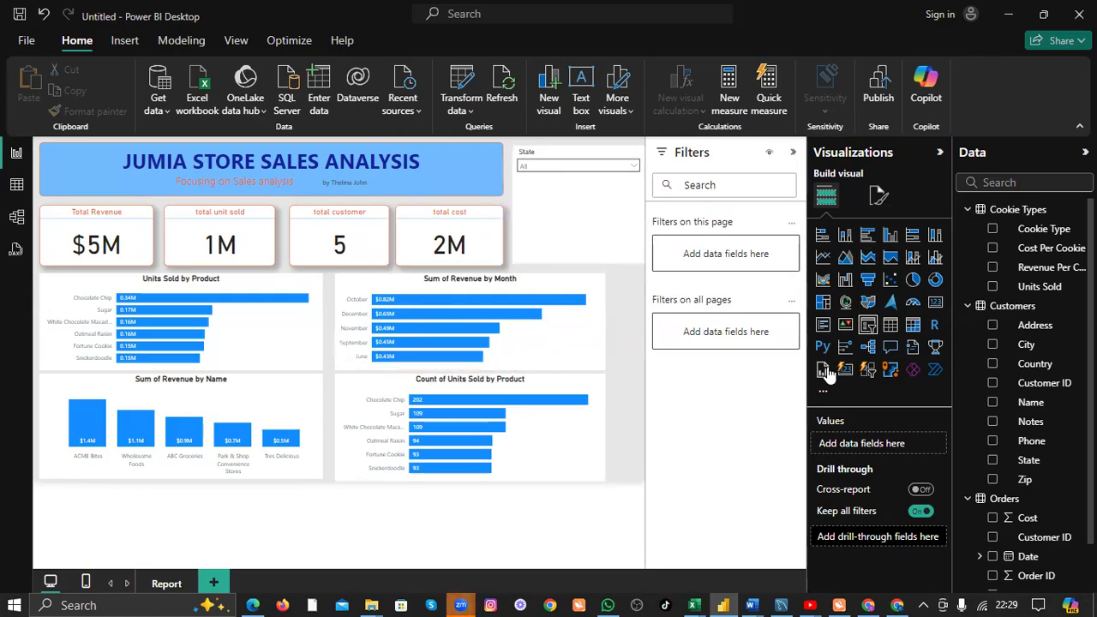
click(868, 332)
drag(154, 254, 341, 276)
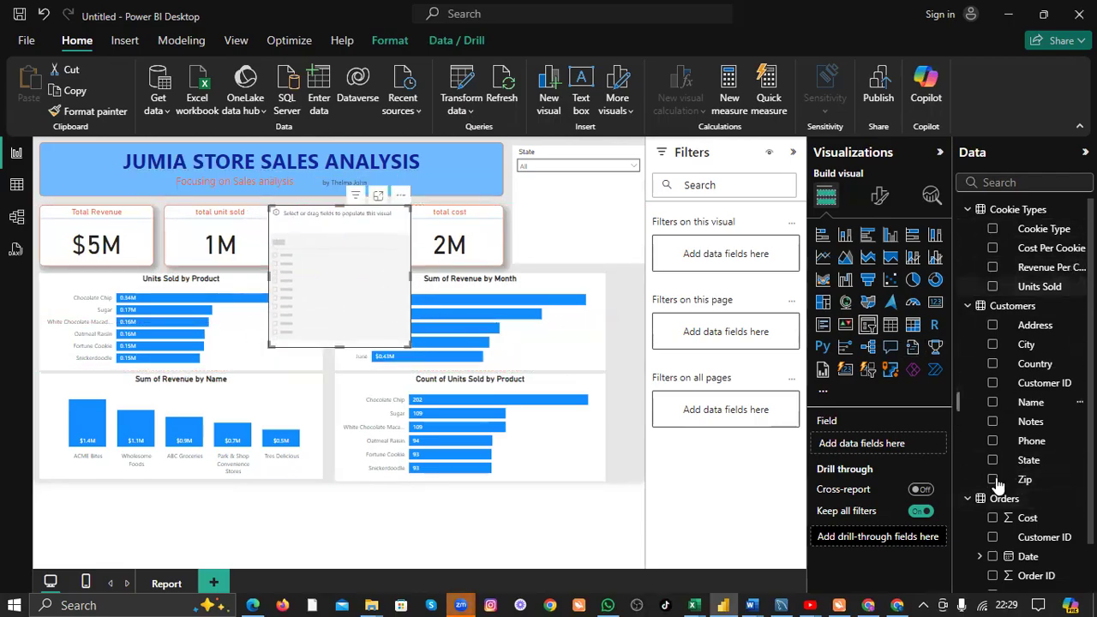
click(992, 402)
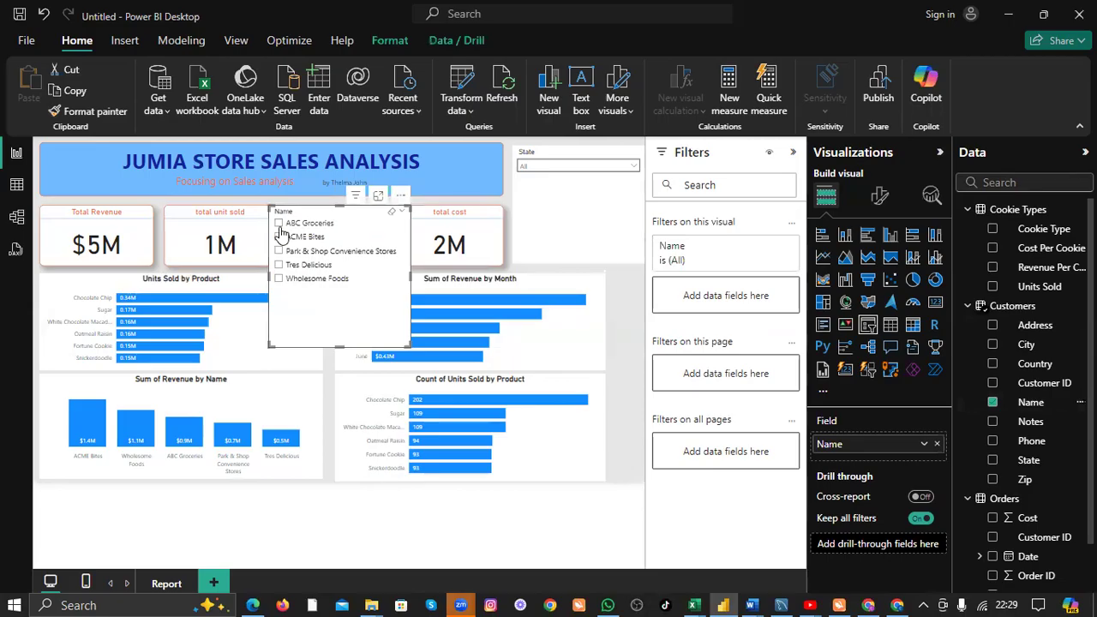
click(279, 223)
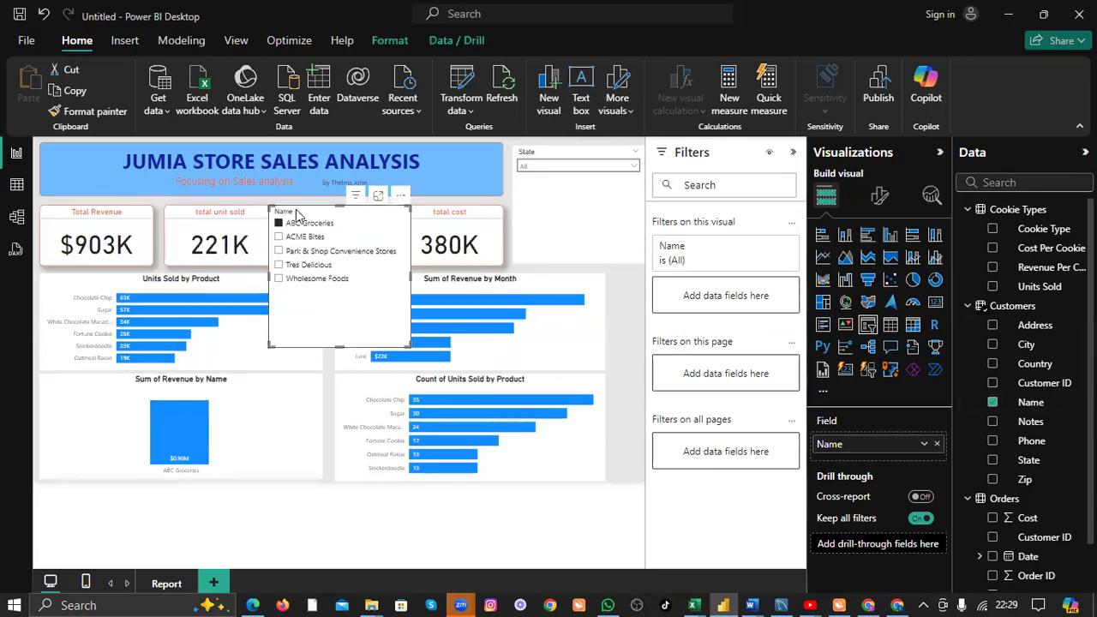
click(279, 223)
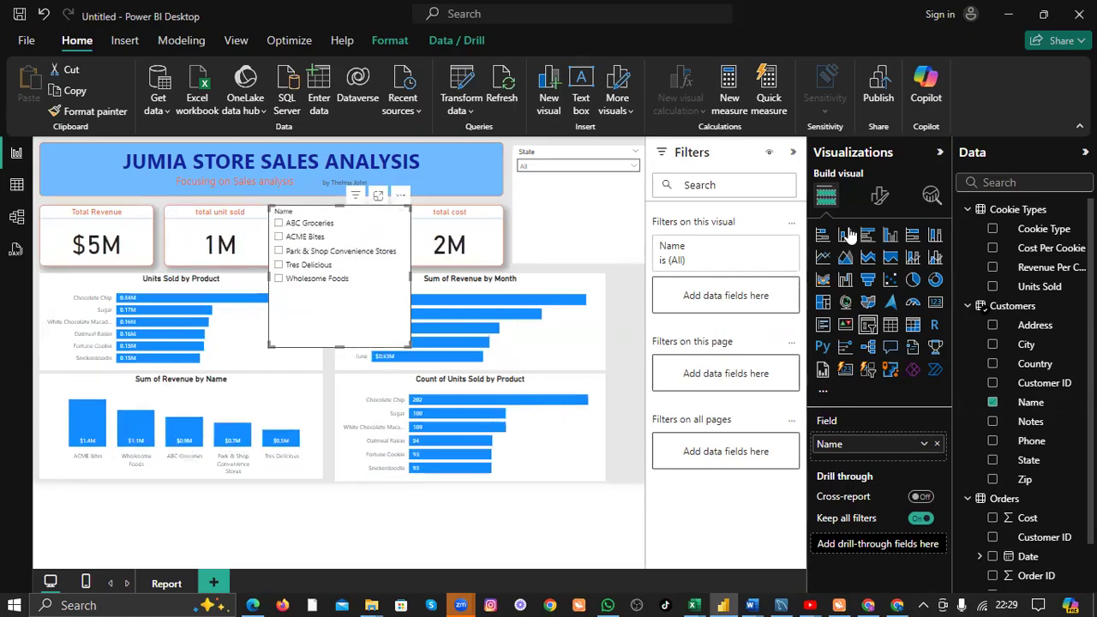
Change the Name slicer's style to Dropdown.
click(879, 195)
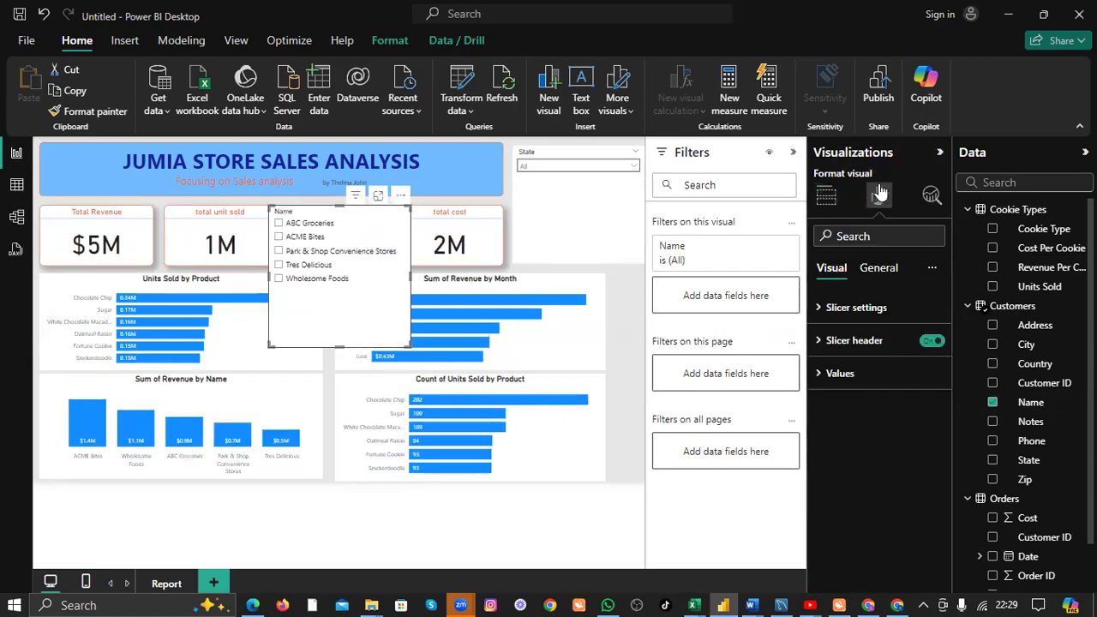
click(880, 268)
click(857, 307)
click(888, 387)
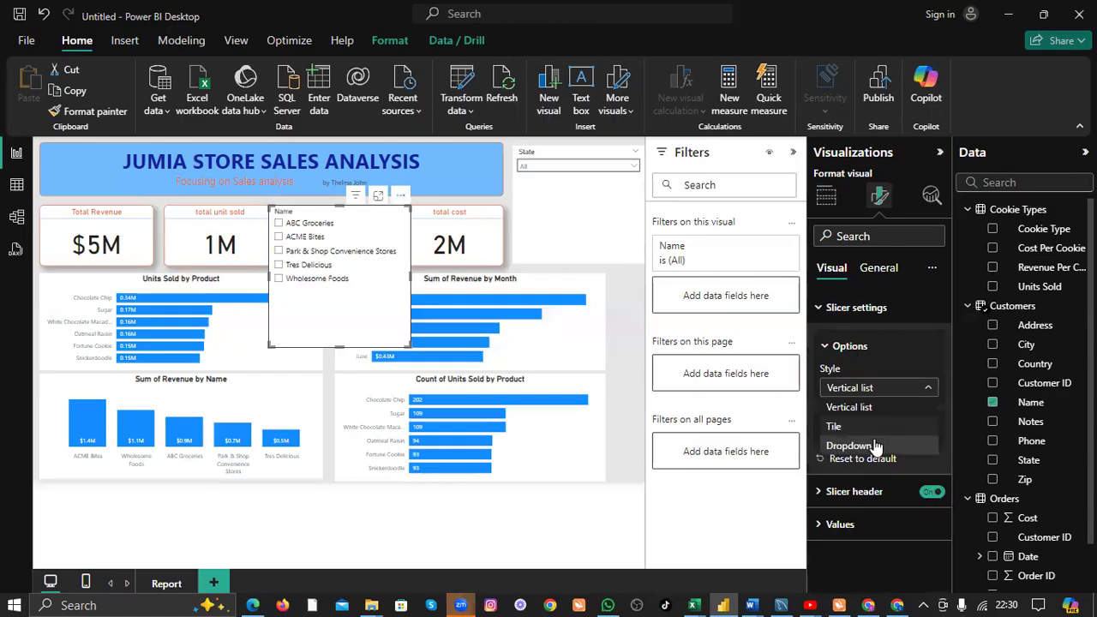
click(874, 442)
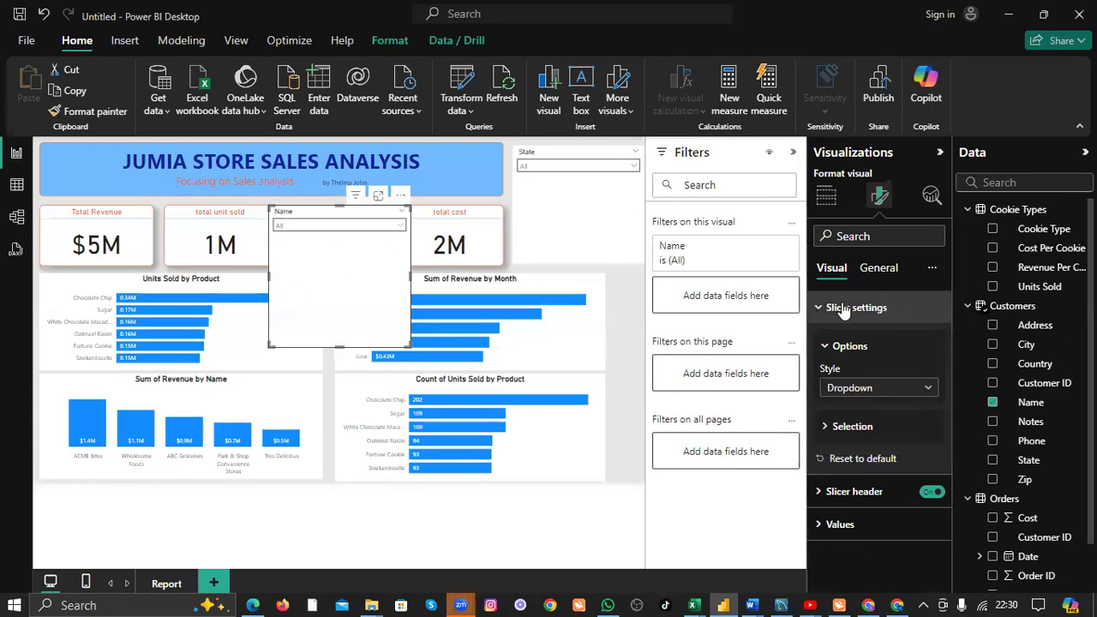
click(885, 306)
Test the Name slicer by selecting and clearing Tres Delicious, and remove the slicer from the report.
click(357, 226)
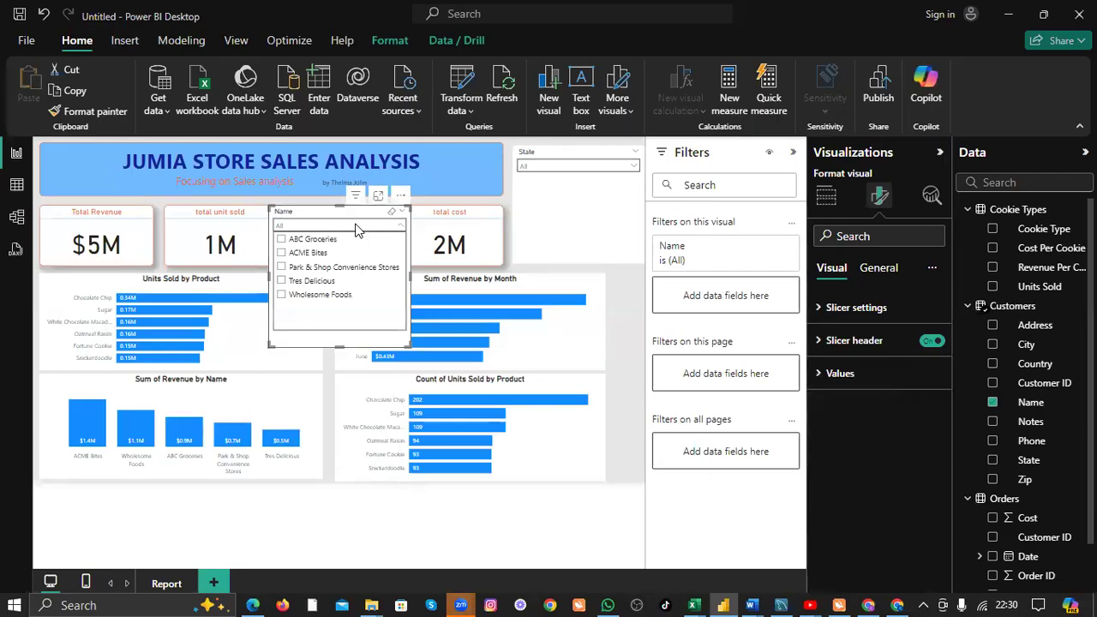
click(281, 281)
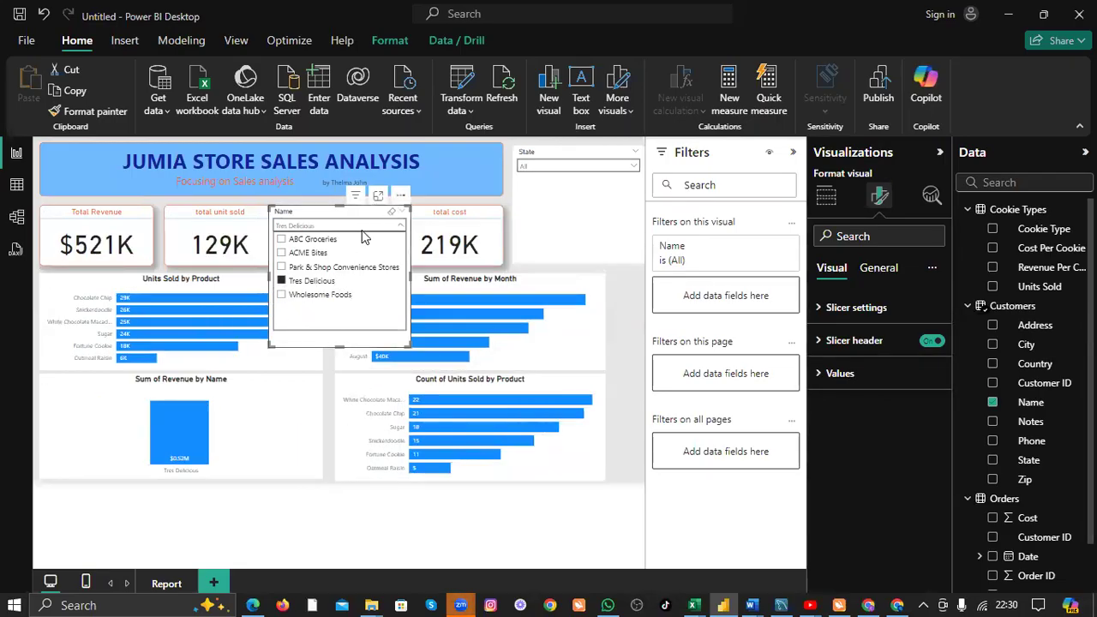
click(281, 281)
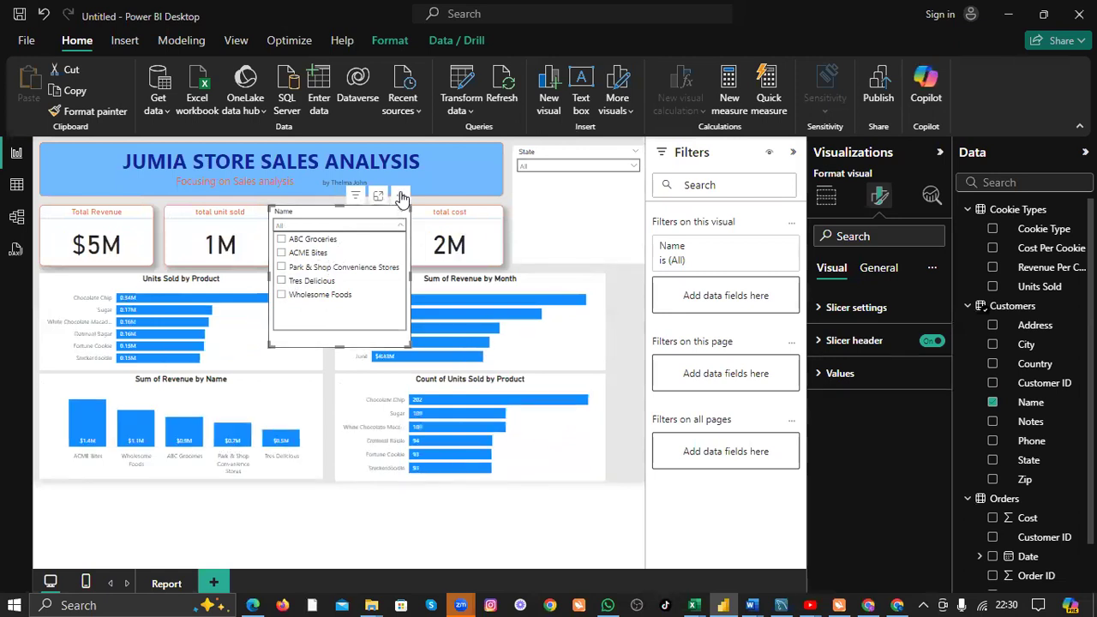
click(400, 196)
click(463, 274)
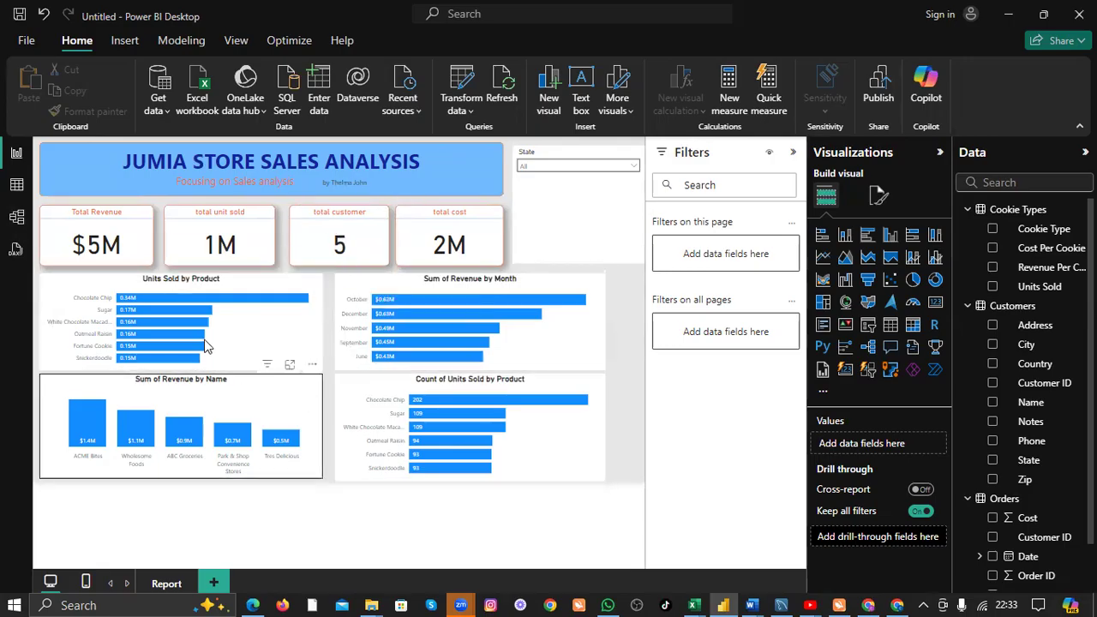
Replace the State field in the slicer with Year from the Orders table's date hierarchy.
mouse_move(180, 332)
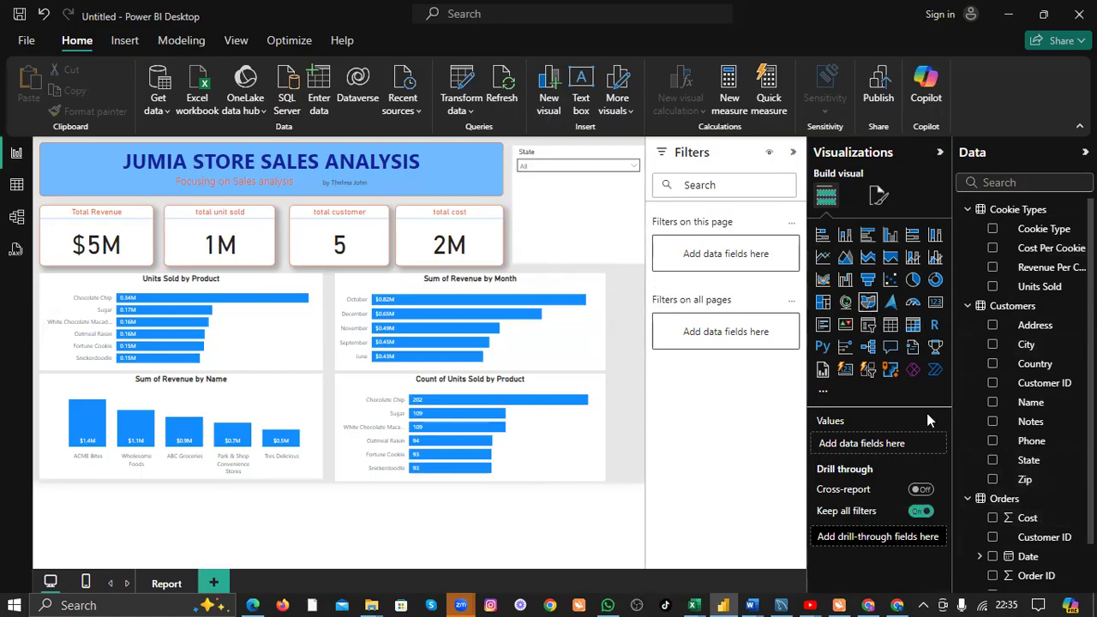
click(591, 155)
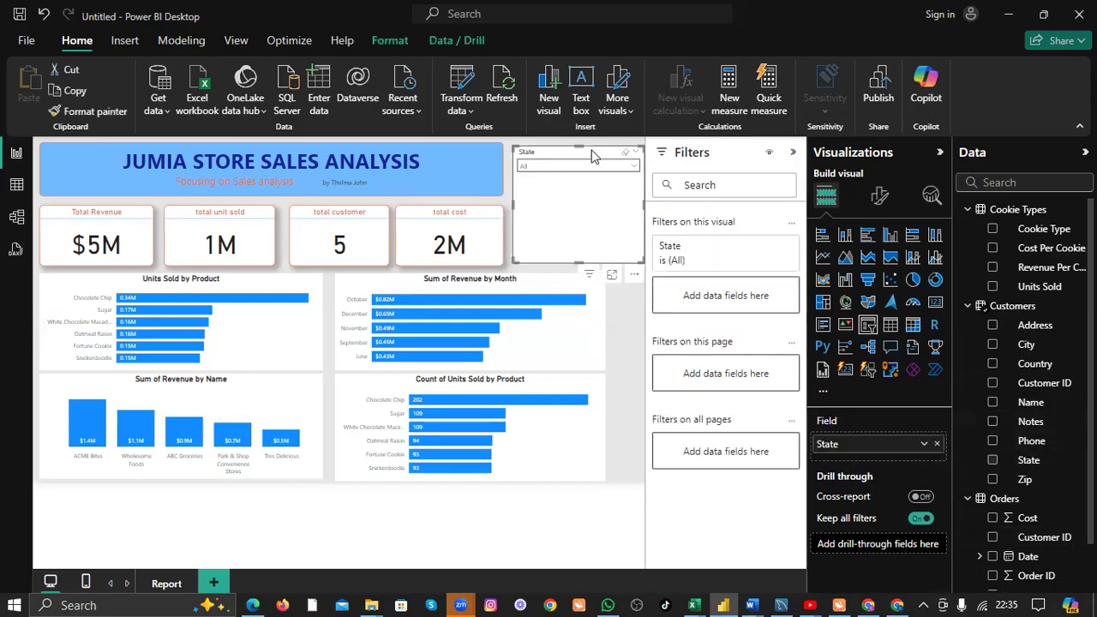
click(992, 462)
scroll(990, 462, down, 1)
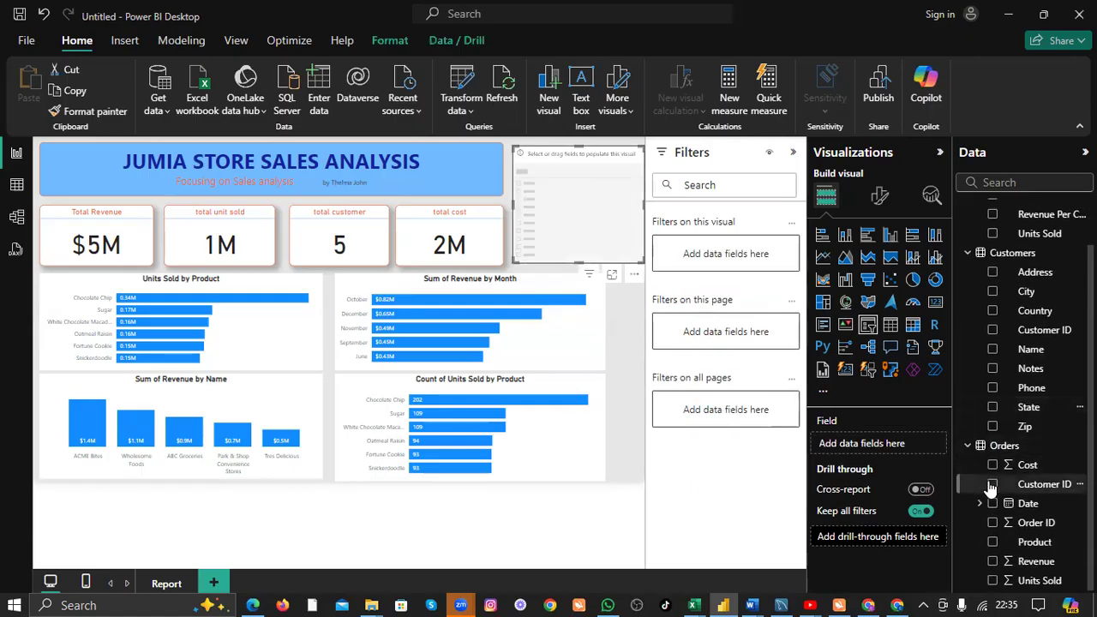
scroll(990, 480, up, 1)
scroll(994, 476, down, 1)
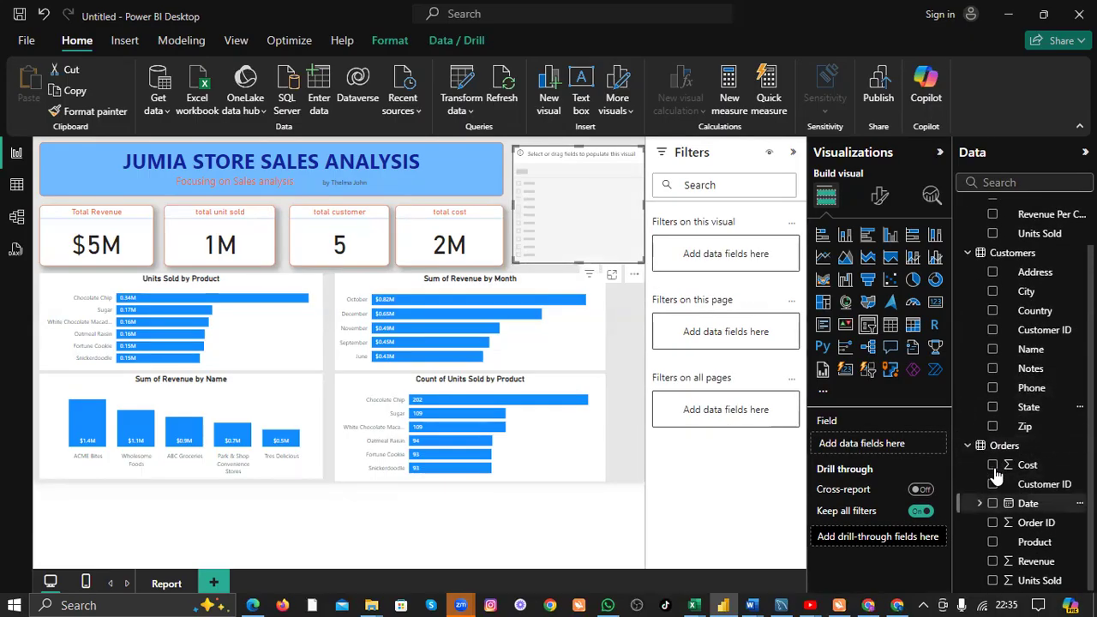
click(979, 503)
scroll(987, 480, down, 2)
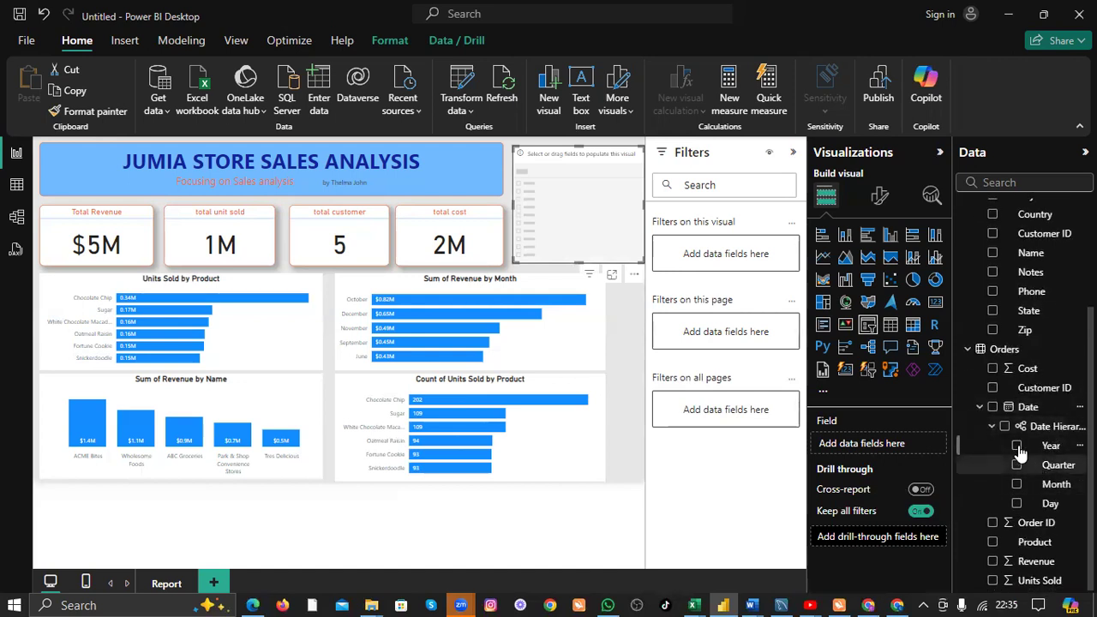
click(1017, 446)
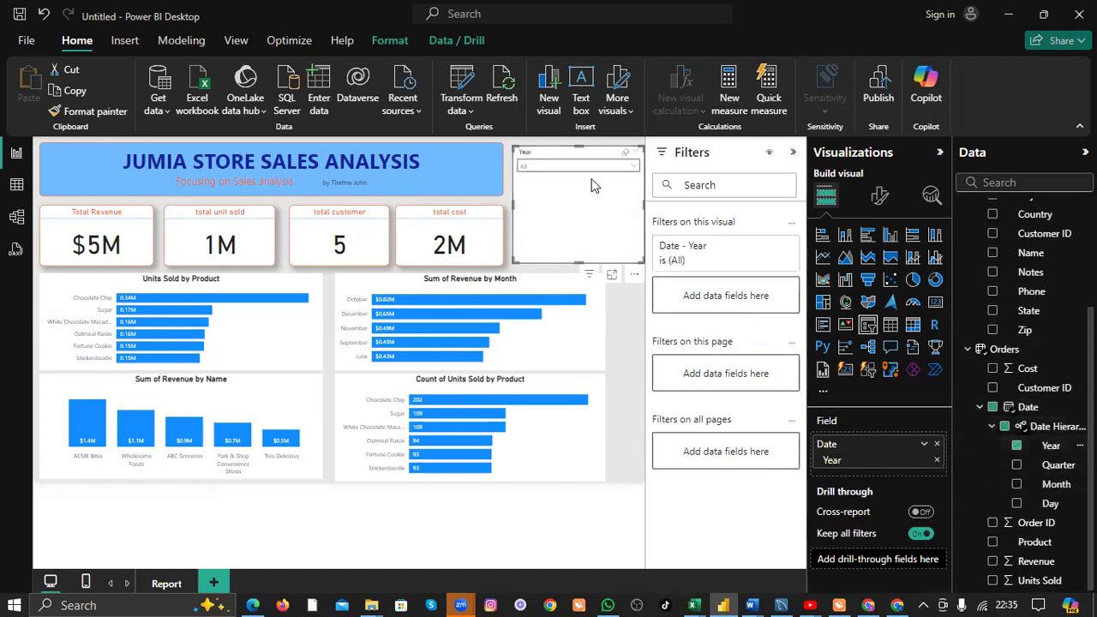
Test the Year slicer by filtering the report to 2019 and to 2020, and clear the selection.
click(588, 166)
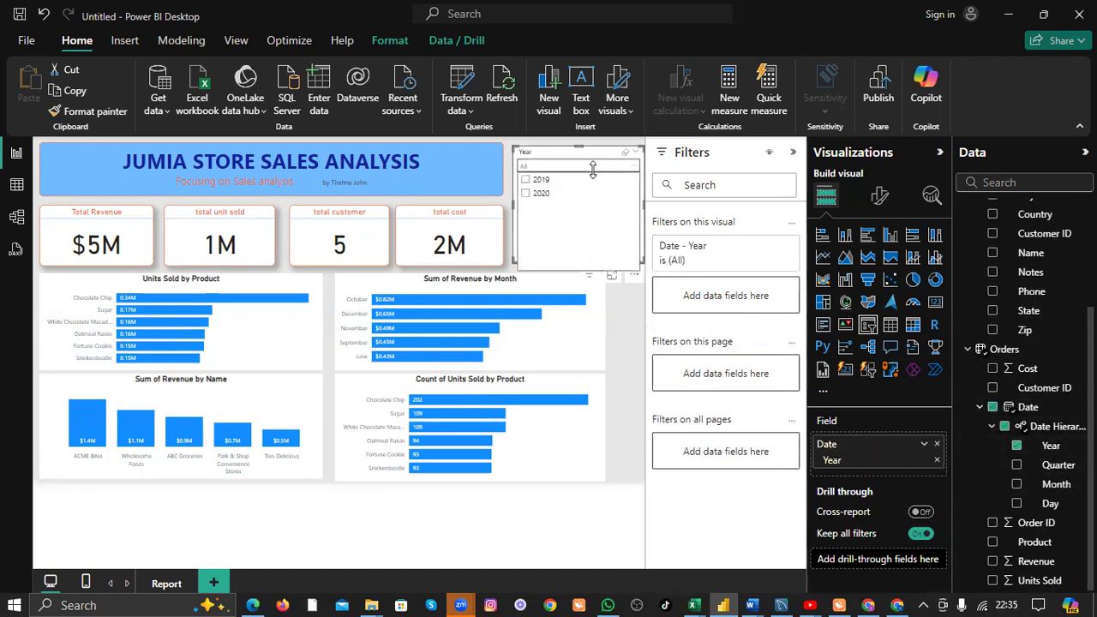
click(528, 182)
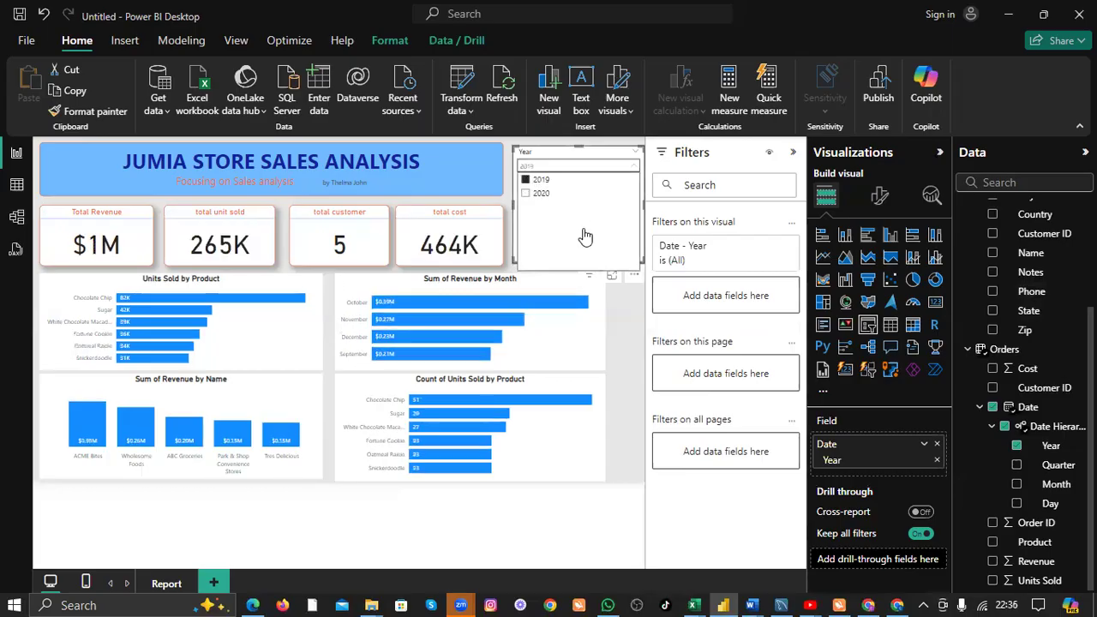
click(525, 180)
click(525, 194)
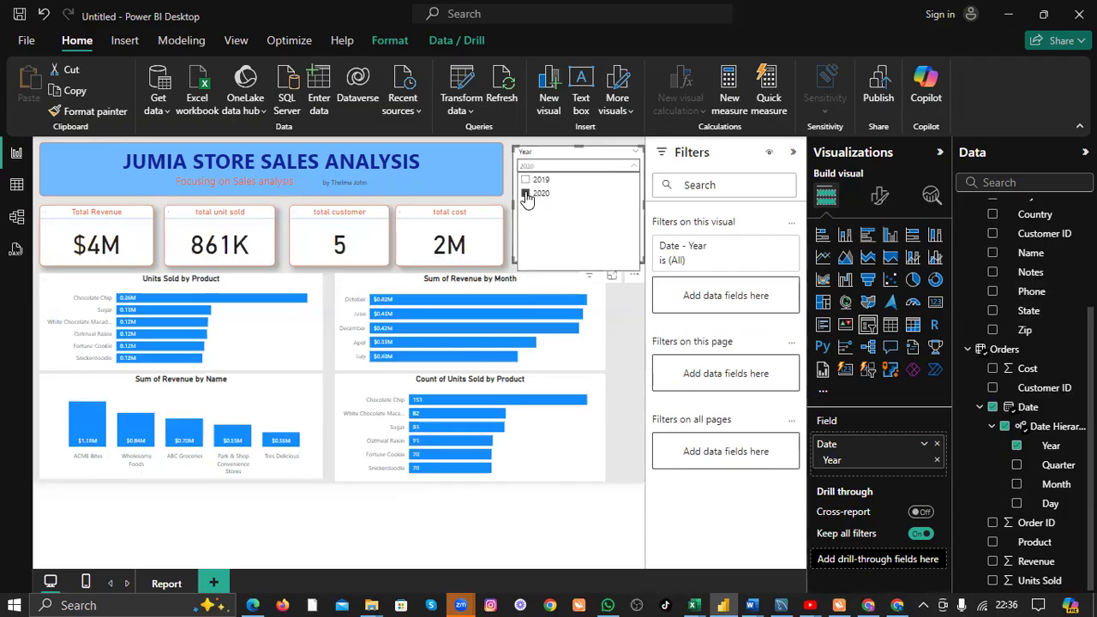
click(531, 194)
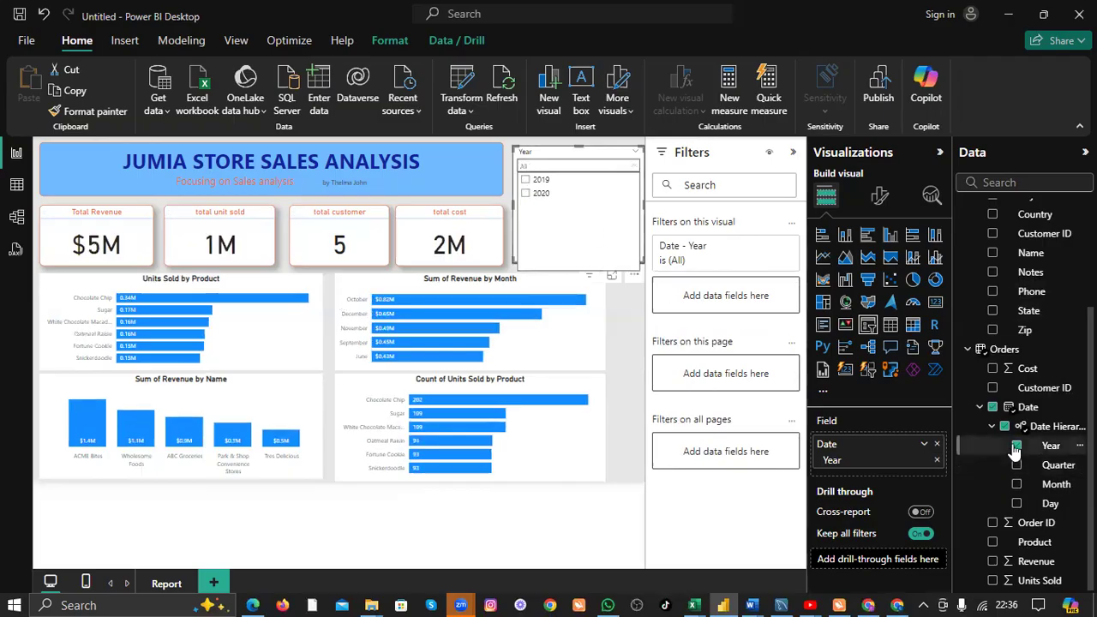
Replace the slicer's Year field with Month from the date hierarchy and test it by selecting and clearing January.
click(1016, 484)
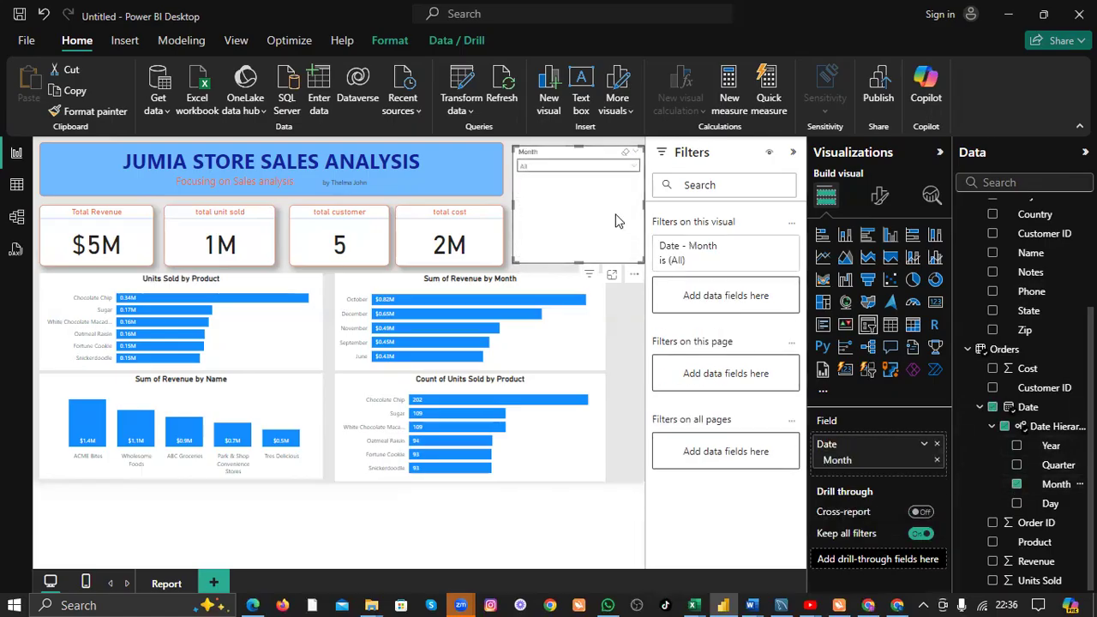
click(591, 168)
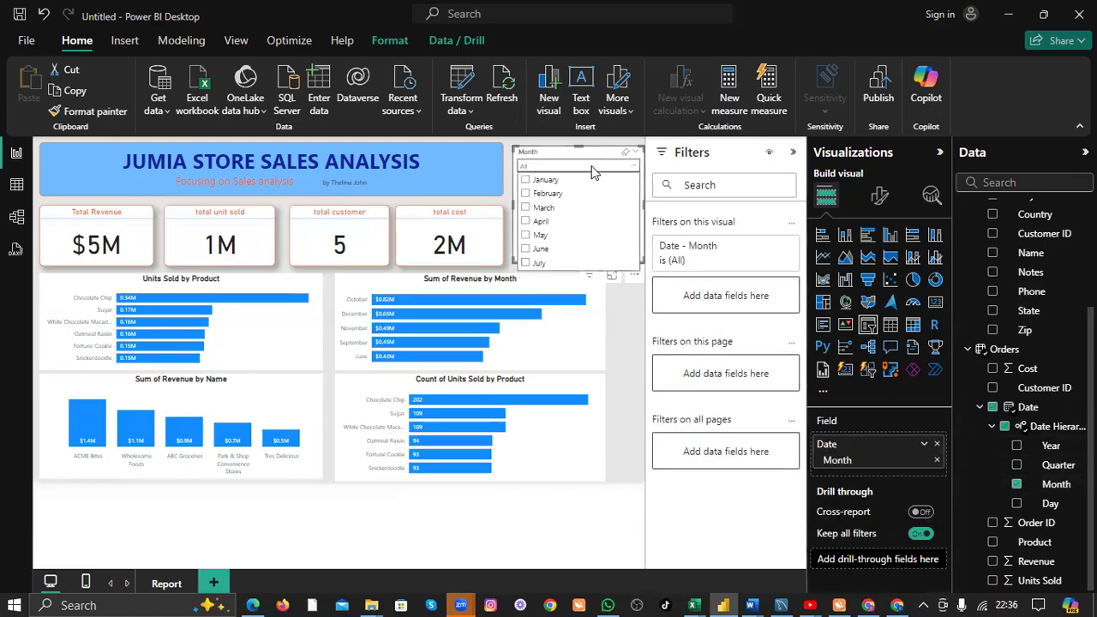
click(526, 181)
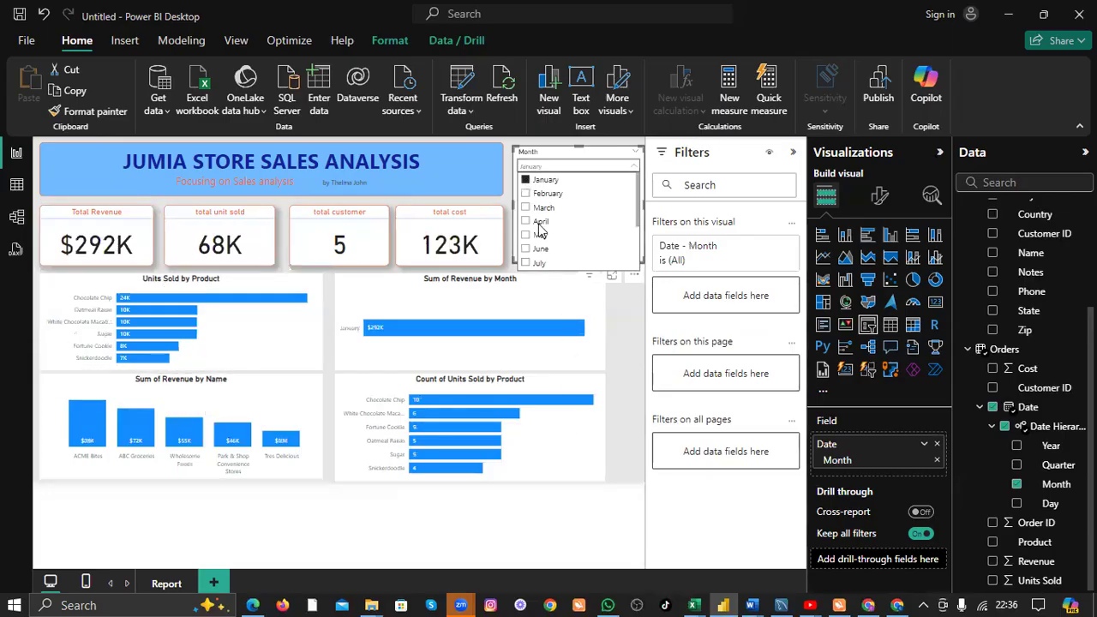
click(526, 181)
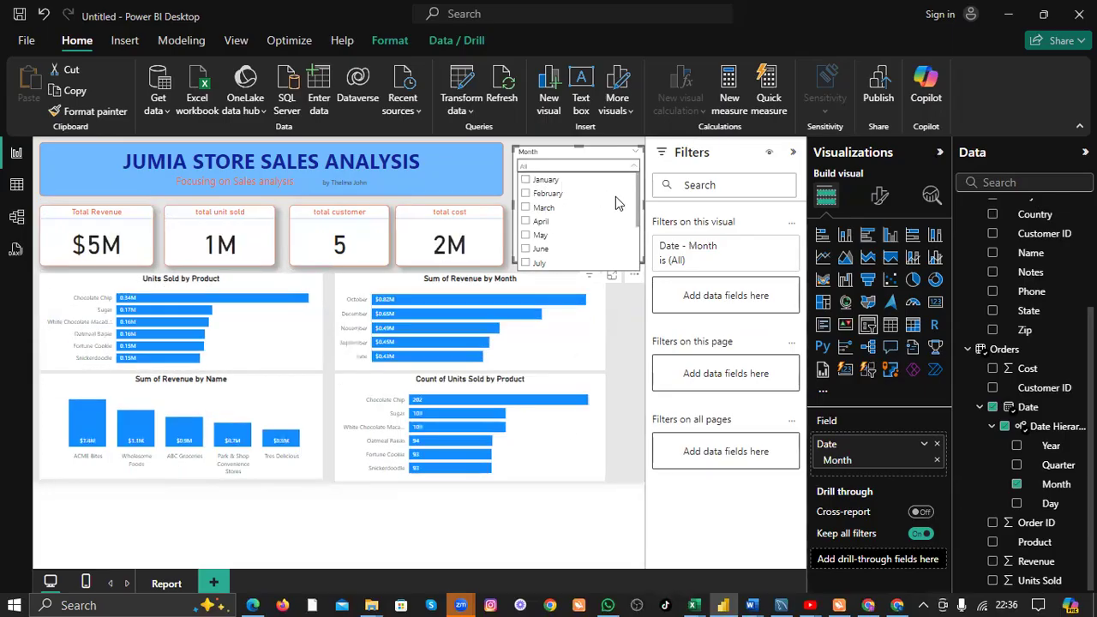
click(630, 330)
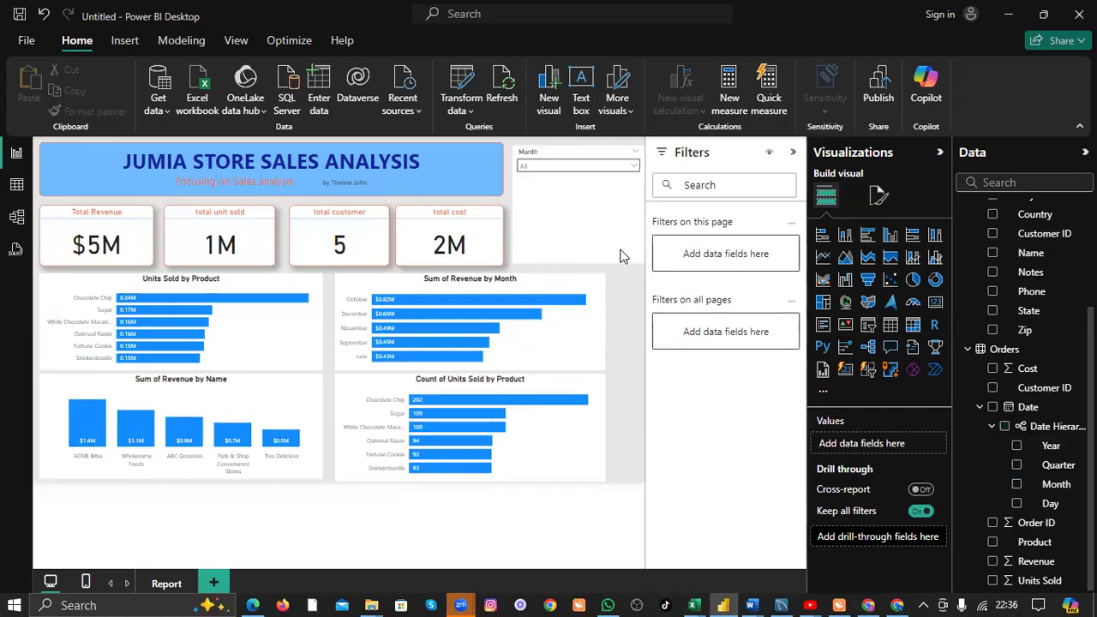